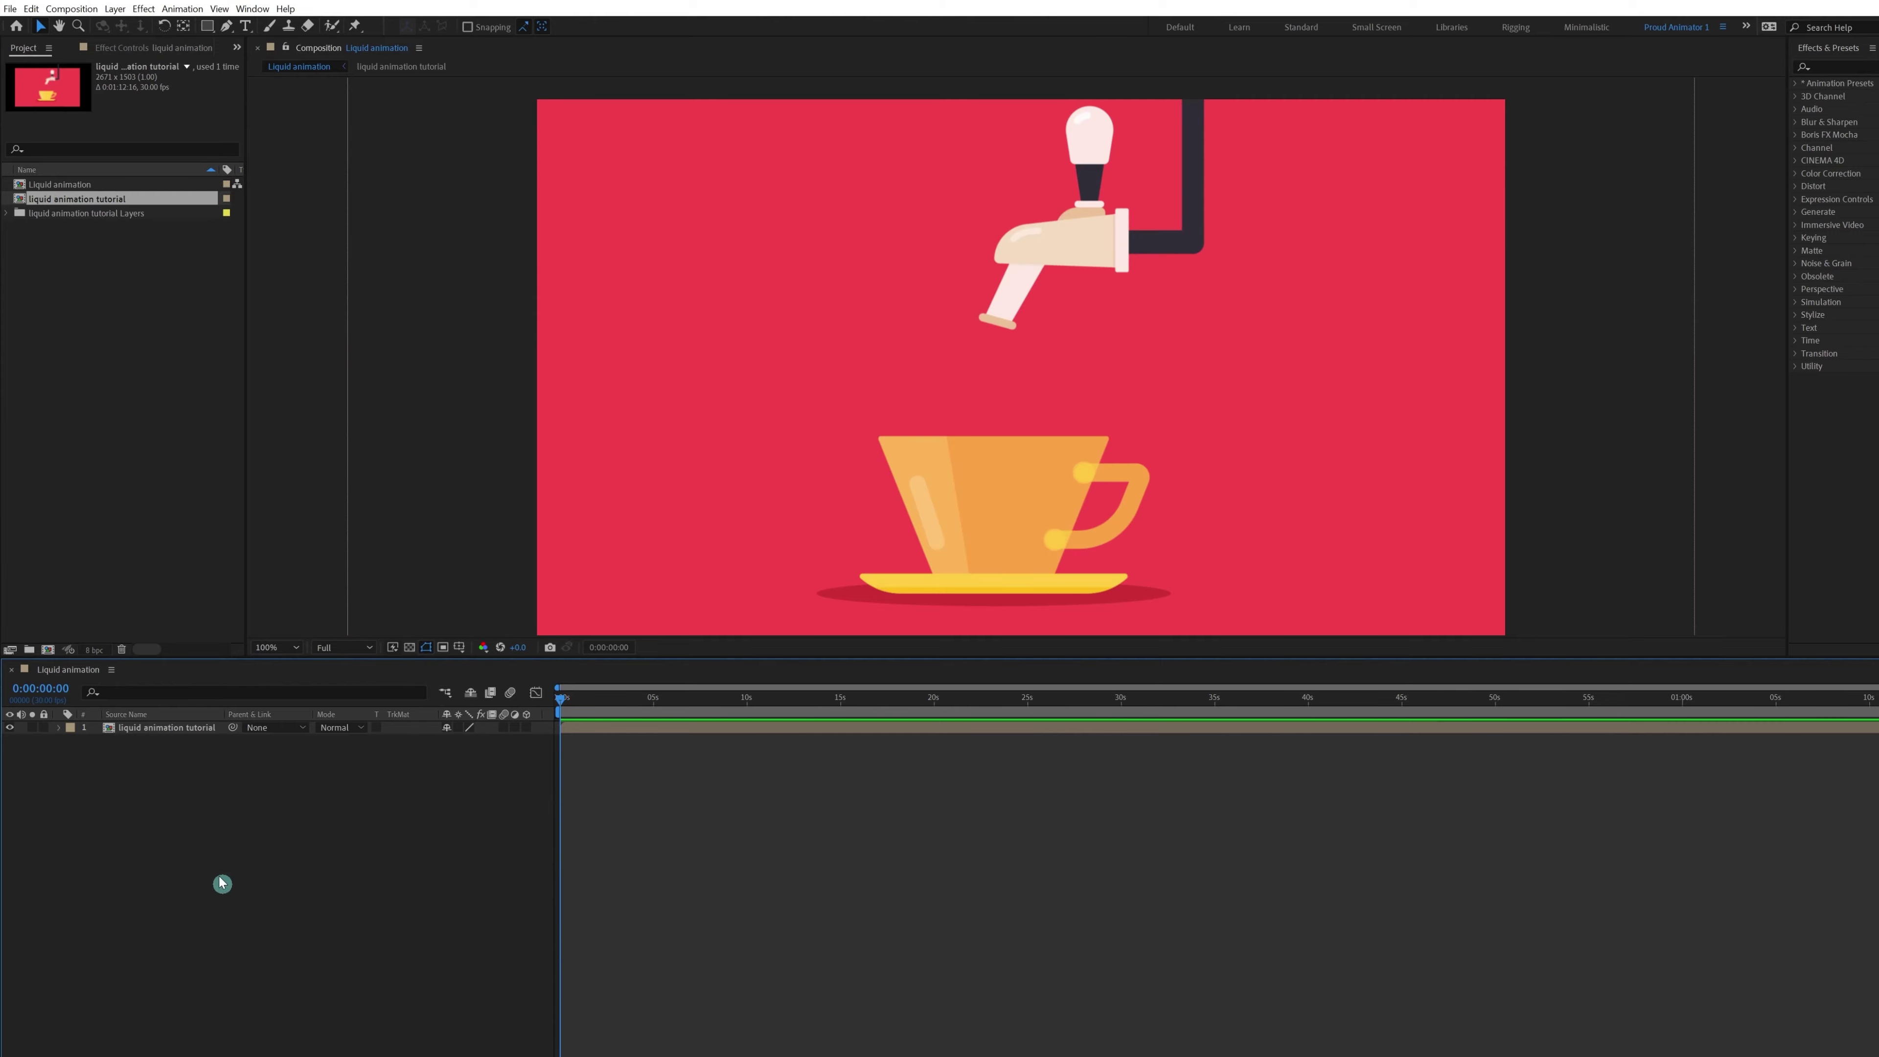
# Open the liquid animation tutorial precomp and make its hidden Cup matte, Light coffee and Dark coffee layers visible.
pyautogui.doubleClick(155, 727)
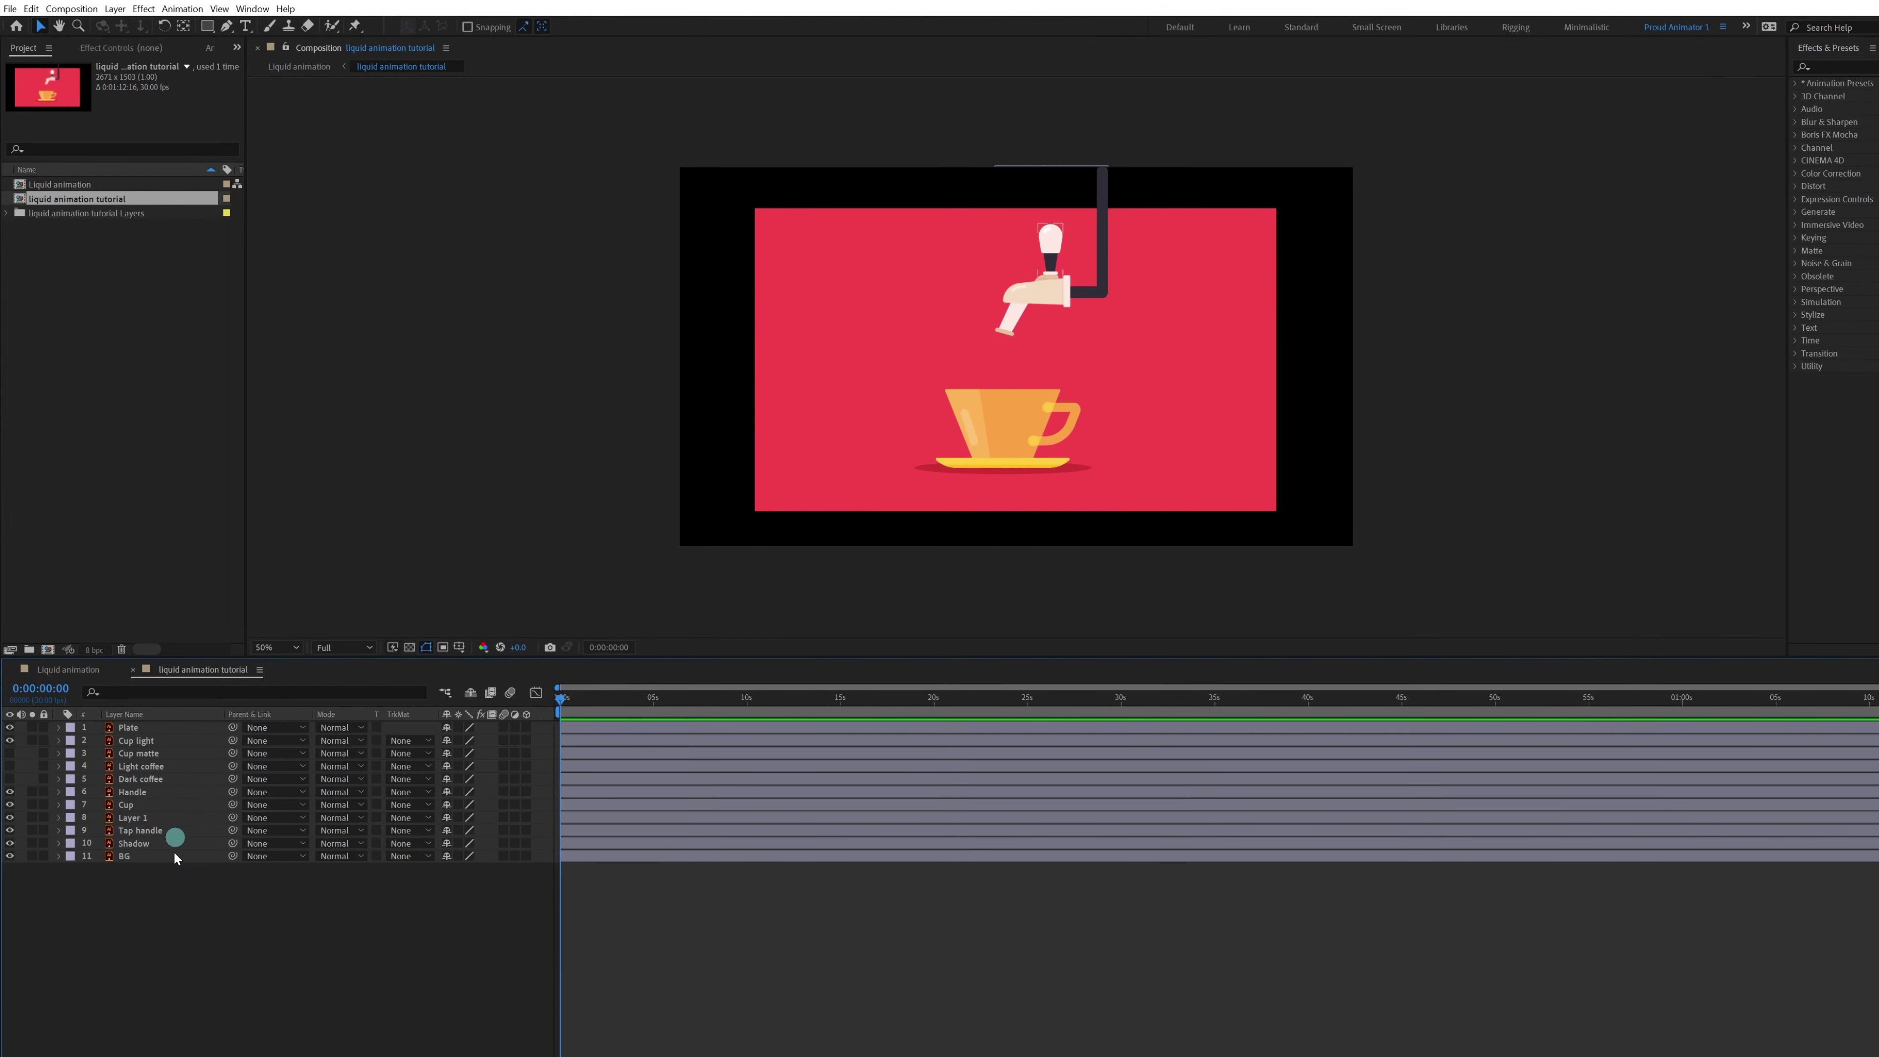
pyautogui.click(140, 781)
pyautogui.keyDown('shift'); pyautogui.click(138, 755); pyautogui.keyUp('shift')
pyautogui.moveTo(11, 778); pyautogui.dragTo(10, 753)
pyautogui.click(176, 961)
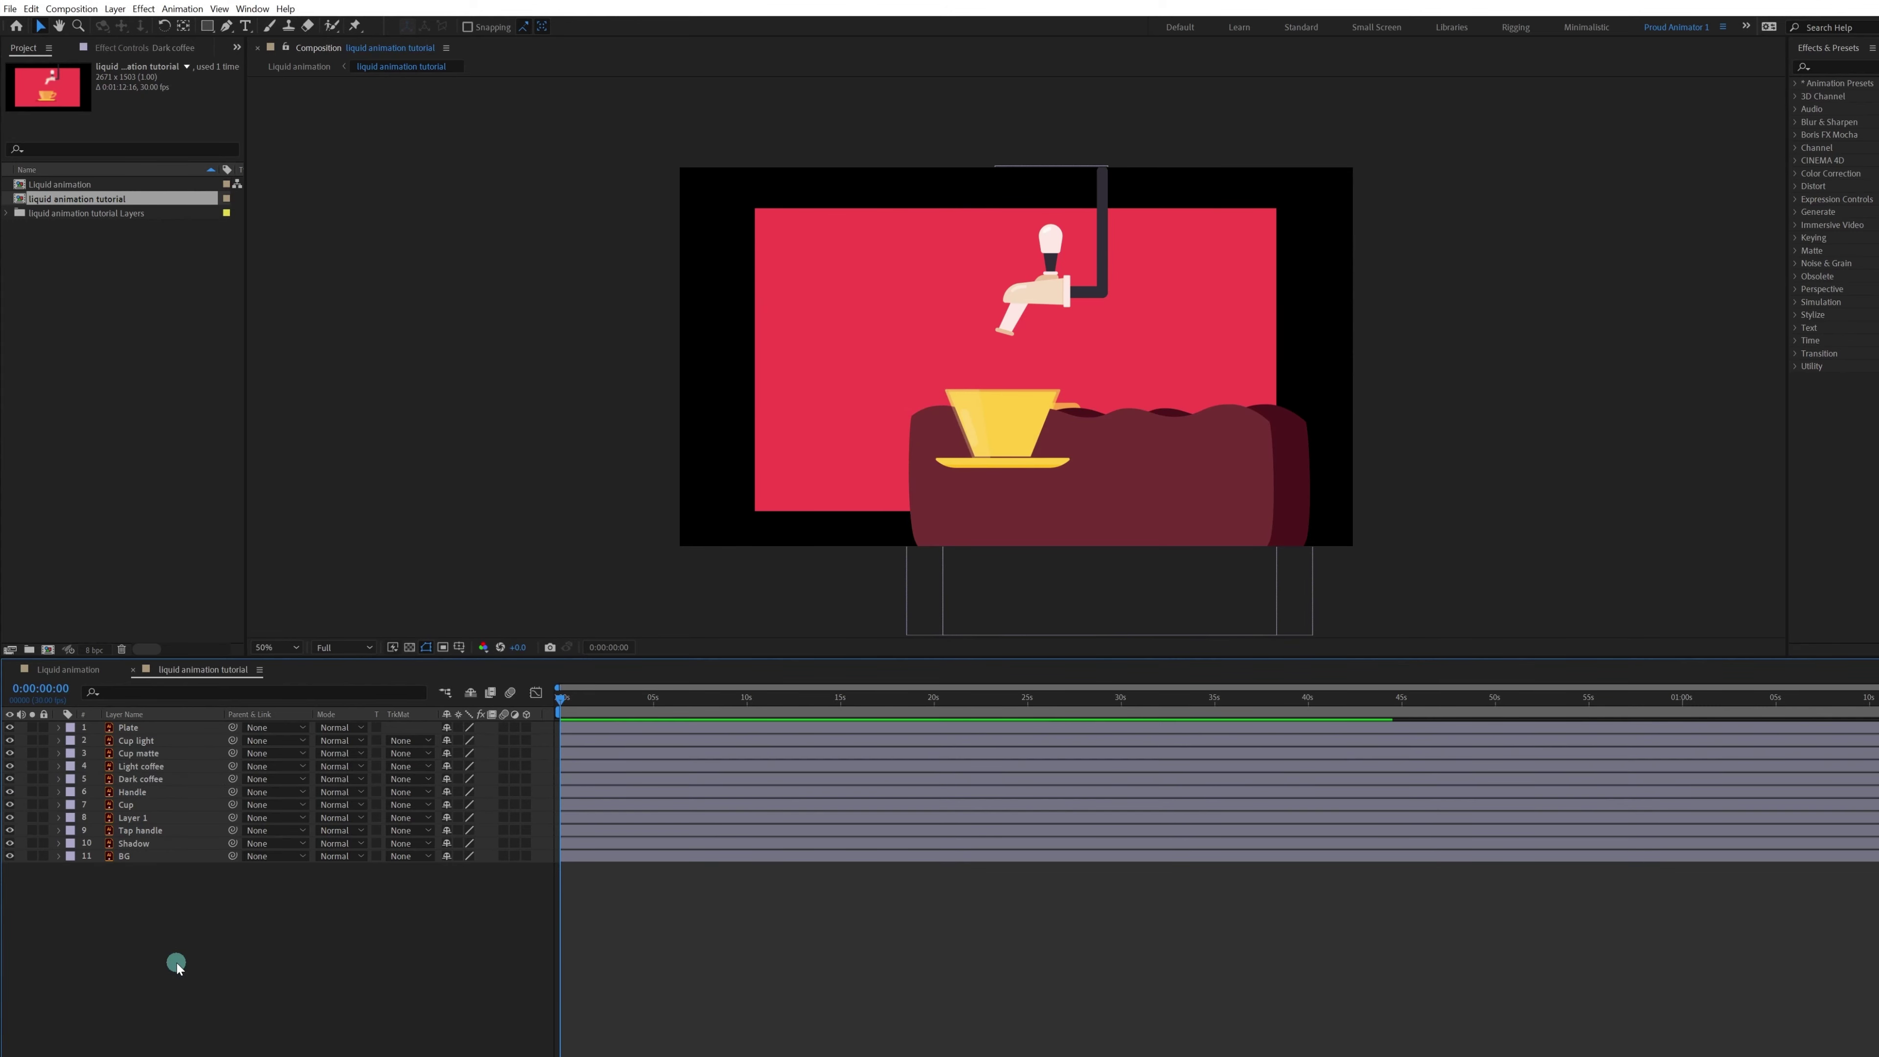
# Create shapes from the Dark coffee and Light coffee vector layers.
pyautogui.click(148, 783)
pyautogui.click(140, 778)
pyautogui.keyDown('shift'); pyautogui.click(145, 767); pyautogui.keyUp('shift')
pyautogui.rightClick(148, 766)
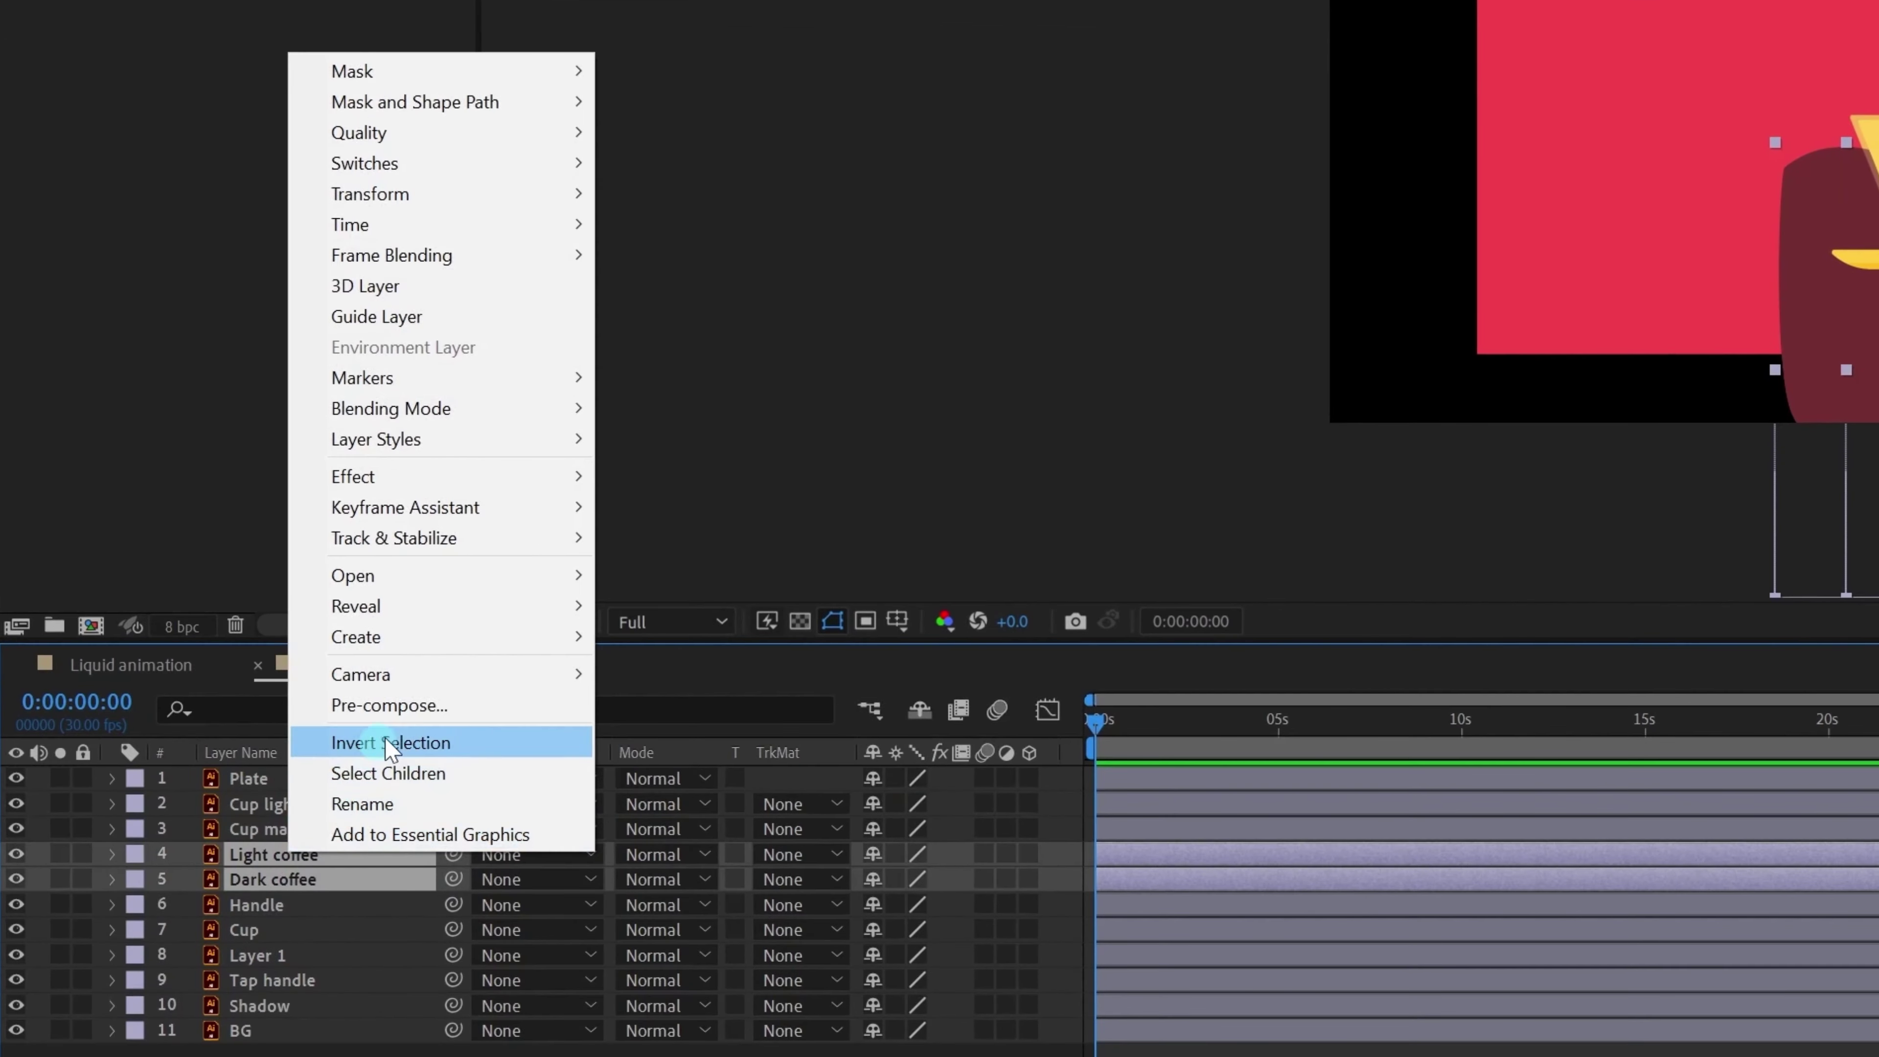
pyautogui.moveTo(411, 638)
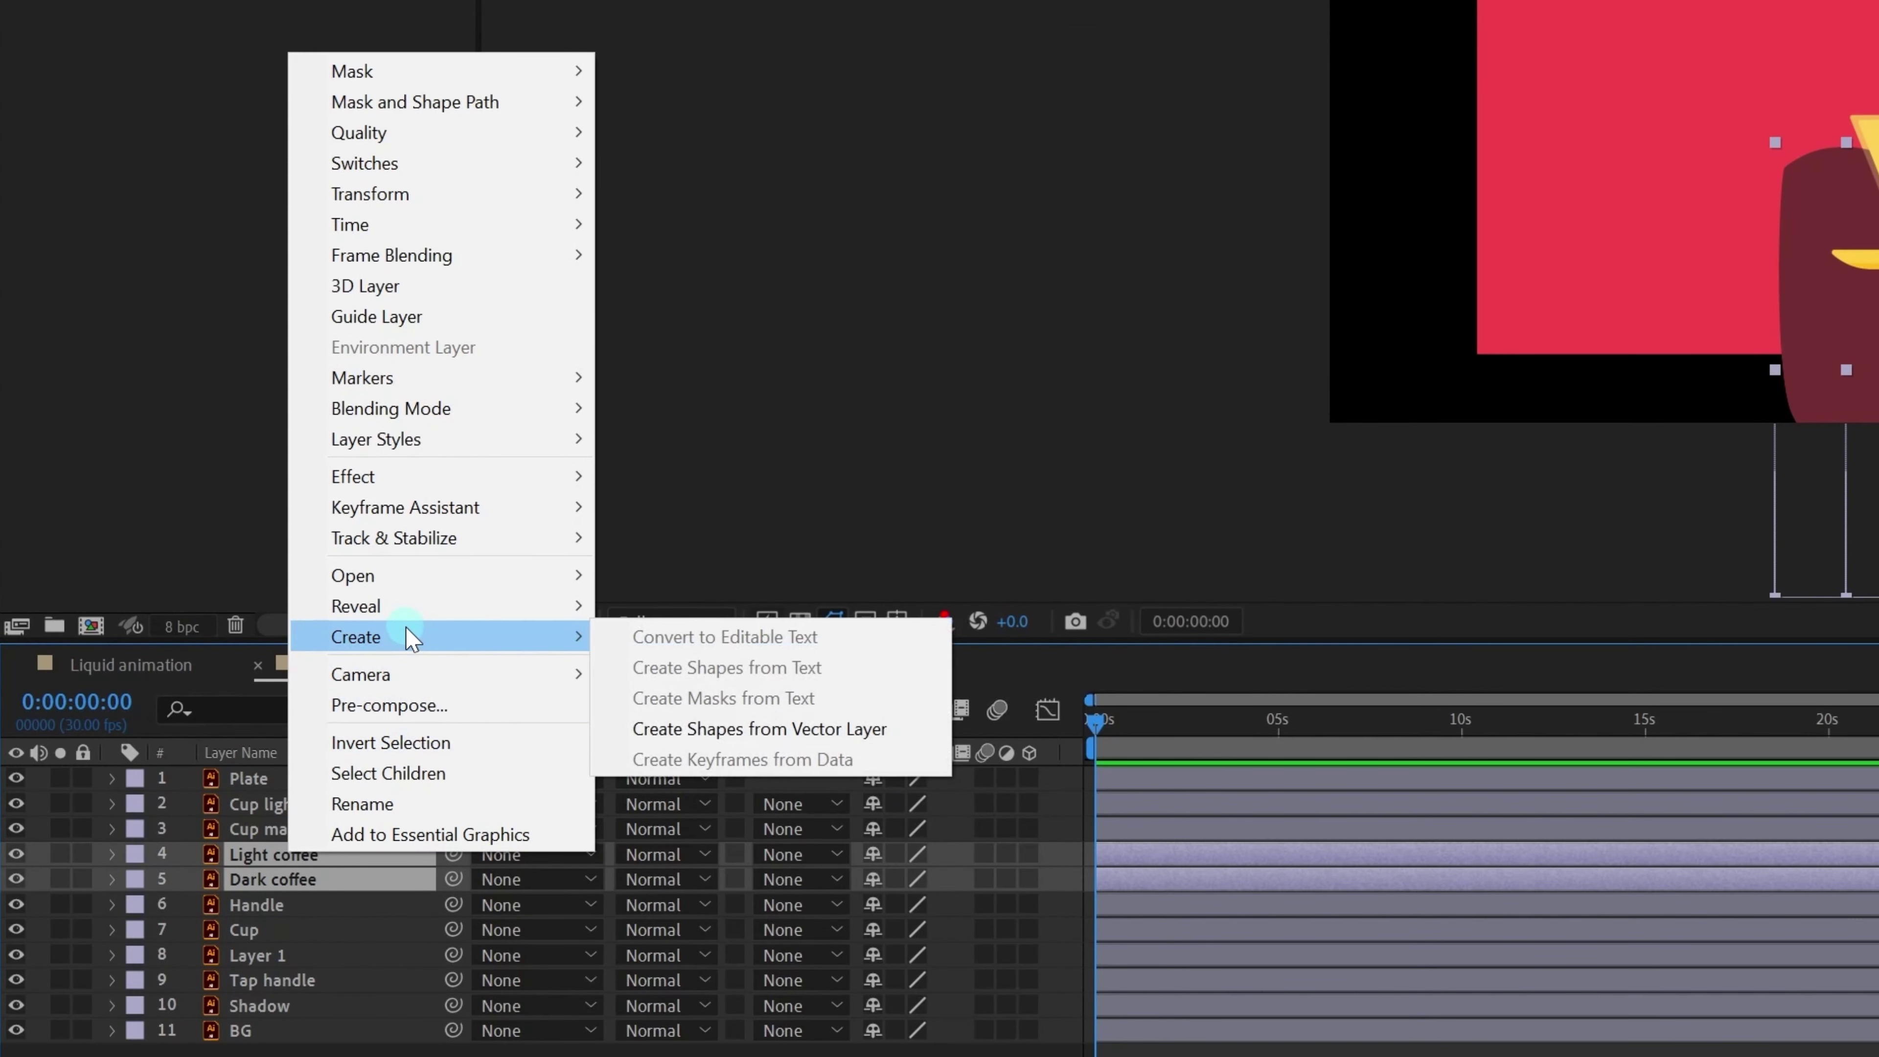
pyautogui.click(766, 729)
# Keep the two coffee outline layers directly below Cup matte and delete the original Light coffee and Dark coffee vector layers.
pyautogui.moveTo(390, 897); pyautogui.dragTo(383, 875)
pyautogui.click(299, 904)
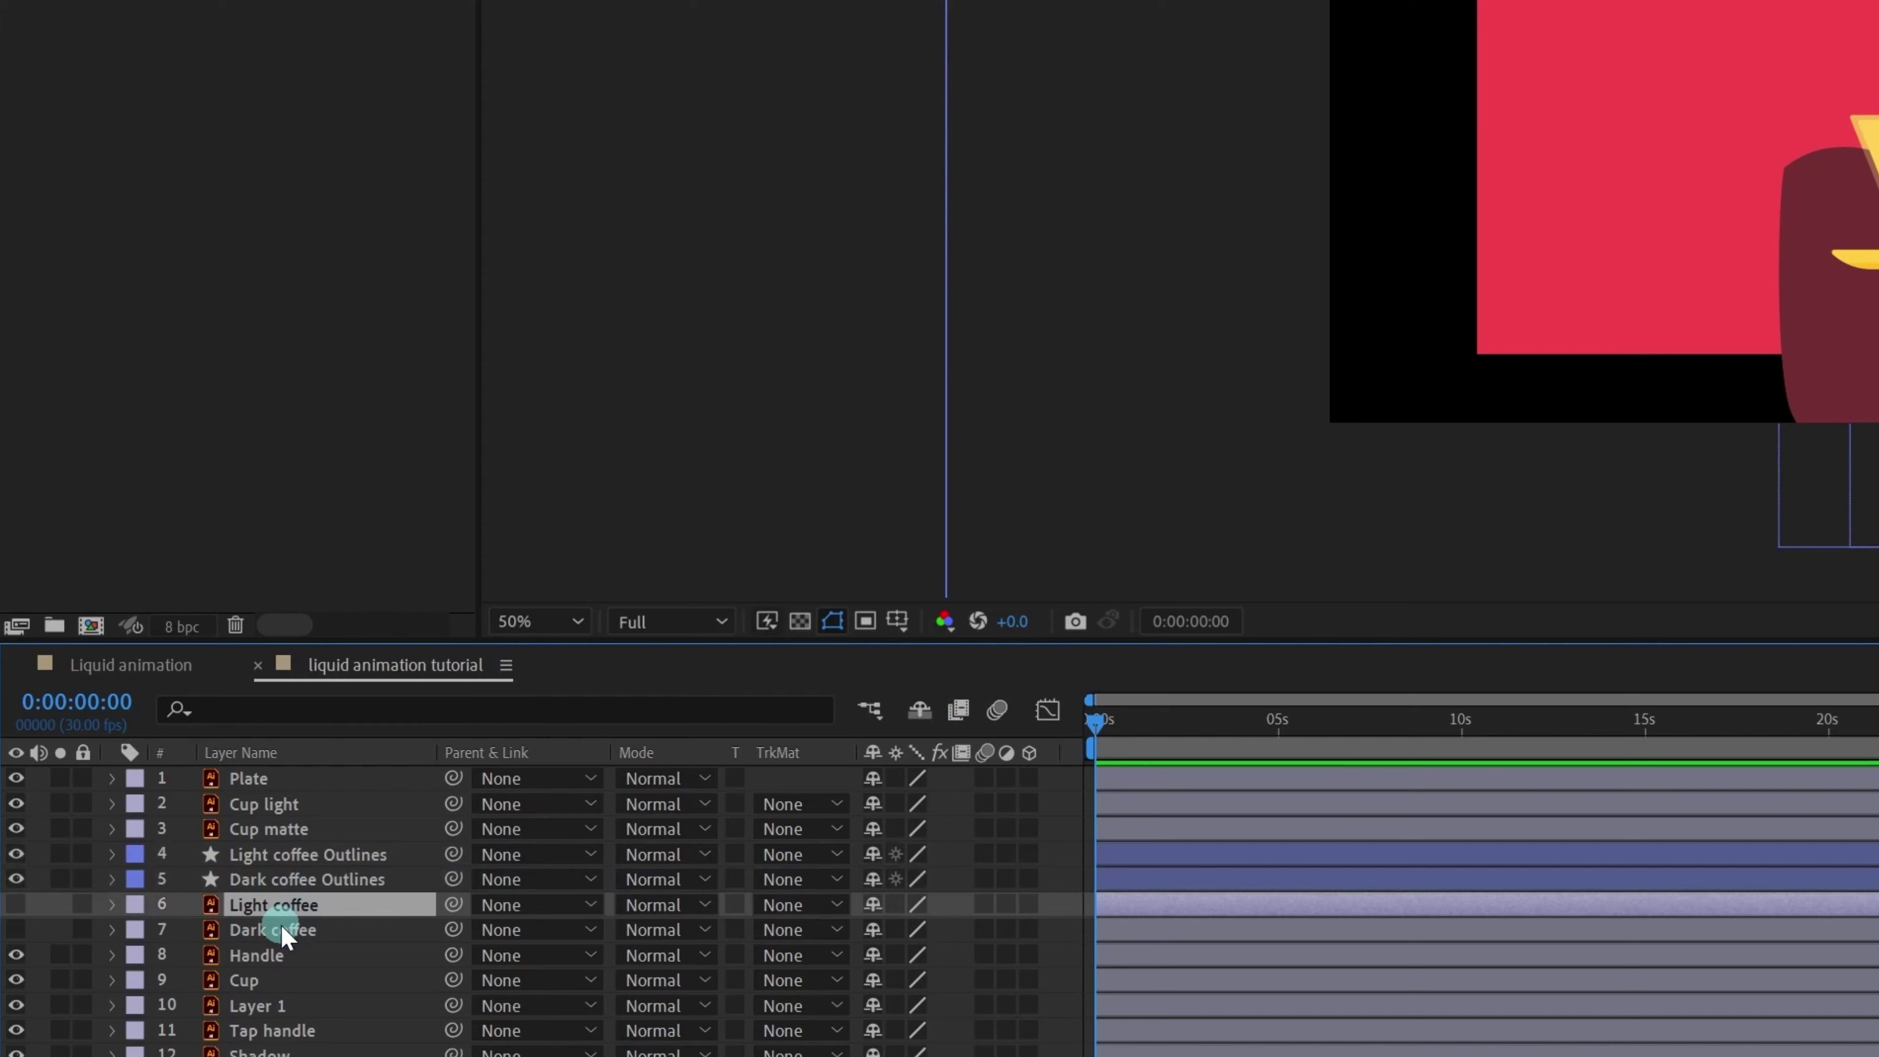
pyautogui.keyDown('shift'); pyautogui.click(274, 930); pyautogui.keyUp('shift')
pyautogui.press('Delete')
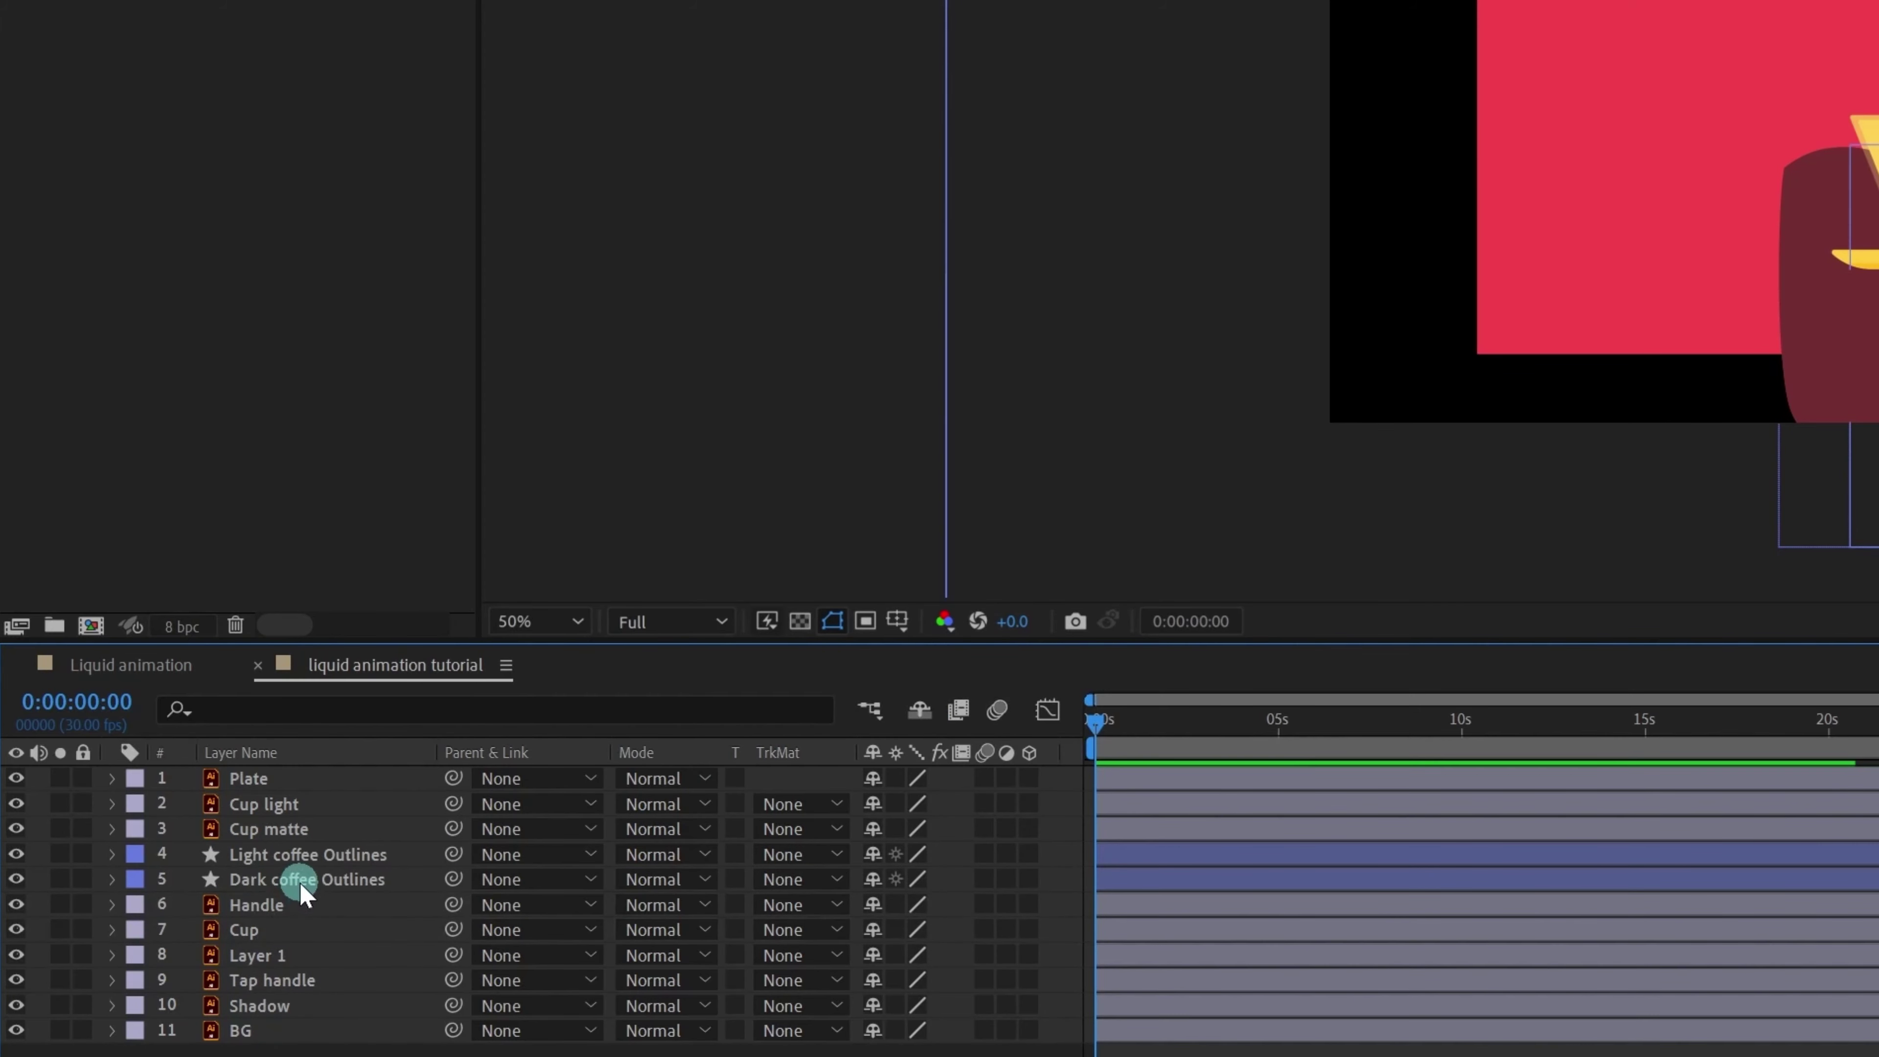
# Rename the two outline shape layers as Dark coffee and Light coffee.
pyautogui.click(300, 880)
pyautogui.press('Return')
pyautogui.hotkey('shift', 'Left')
pyautogui.hotkey('shift', 'Left')
pyautogui.hotkey('shift', 'Left')
pyautogui.hotkey('shift', 'Left')
pyautogui.hotkey('shift', 'Left')
pyautogui.hotkey('shift', 'Left')
pyautogui.hotkey('shift', 'Left')
pyautogui.hotkey('shift', 'Left')
pyautogui.press('BackSpace')
pyautogui.press('Return')
pyautogui.hotkey('ctrl', 'Up')
pyautogui.press('Return')
pyautogui.hotkey('shift', 'Left')
pyautogui.hotkey('shift', 'Left')
pyautogui.hotkey('shift', 'Left')
pyautogui.hotkey('shift', 'Left')
pyautogui.hotkey('shift', 'Left')
pyautogui.hotkey('shift', 'Left')
pyautogui.hotkey('shift', 'Left')
pyautogui.hotkey('shift', 'Left')
pyautogui.hotkey('shift', 'Left')
pyautogui.press('BackSpace')
# Delete the two entries that follow the first path in Group 1 of the Light coffee shape layer.
pyautogui.click(115, 856)
pyautogui.click(141, 880)
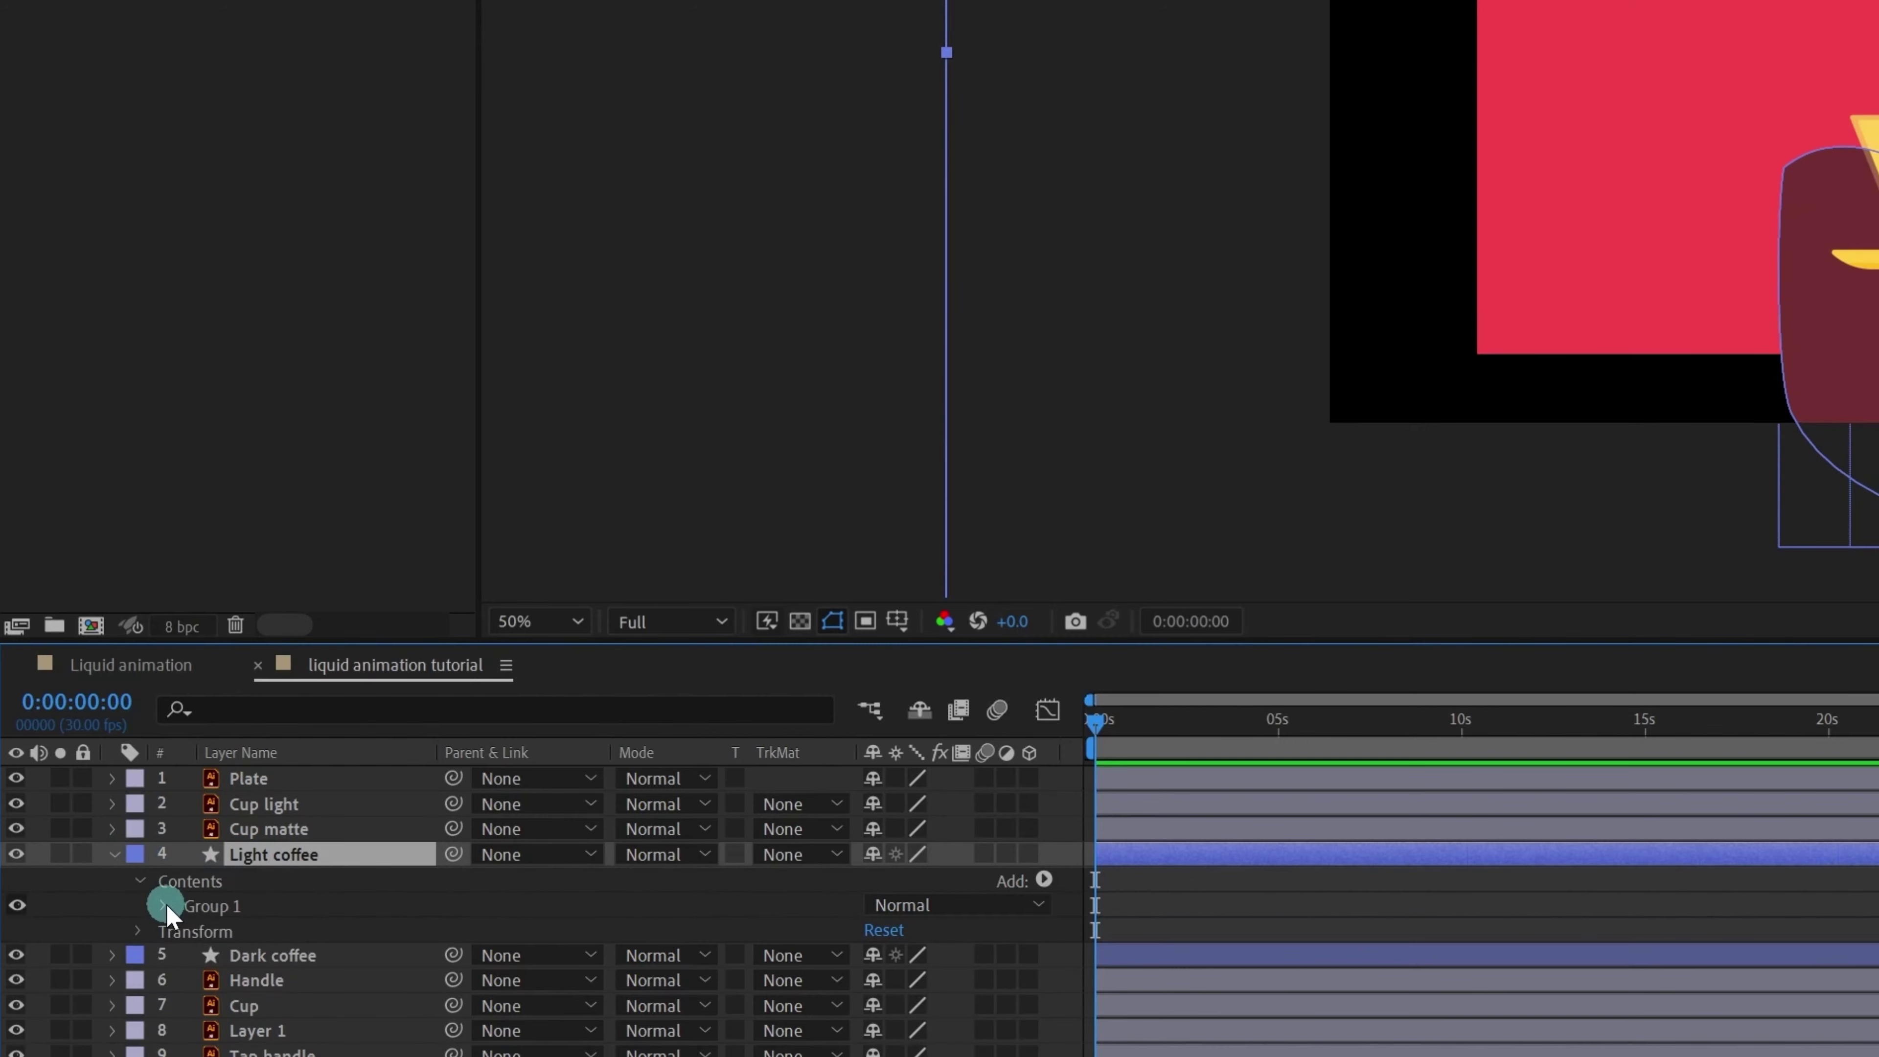
pyautogui.click(166, 905)
pyautogui.click(240, 957)
pyautogui.keyDown('shift'); pyautogui.click(259, 983); pyautogui.keyUp('shift')
pyautogui.press('Delete')
pyautogui.click(115, 856)
# Delete the two entries that follow the first path in Group 1 of the Dark coffee shape layer.
pyautogui.click(114, 881)
pyautogui.click(140, 906)
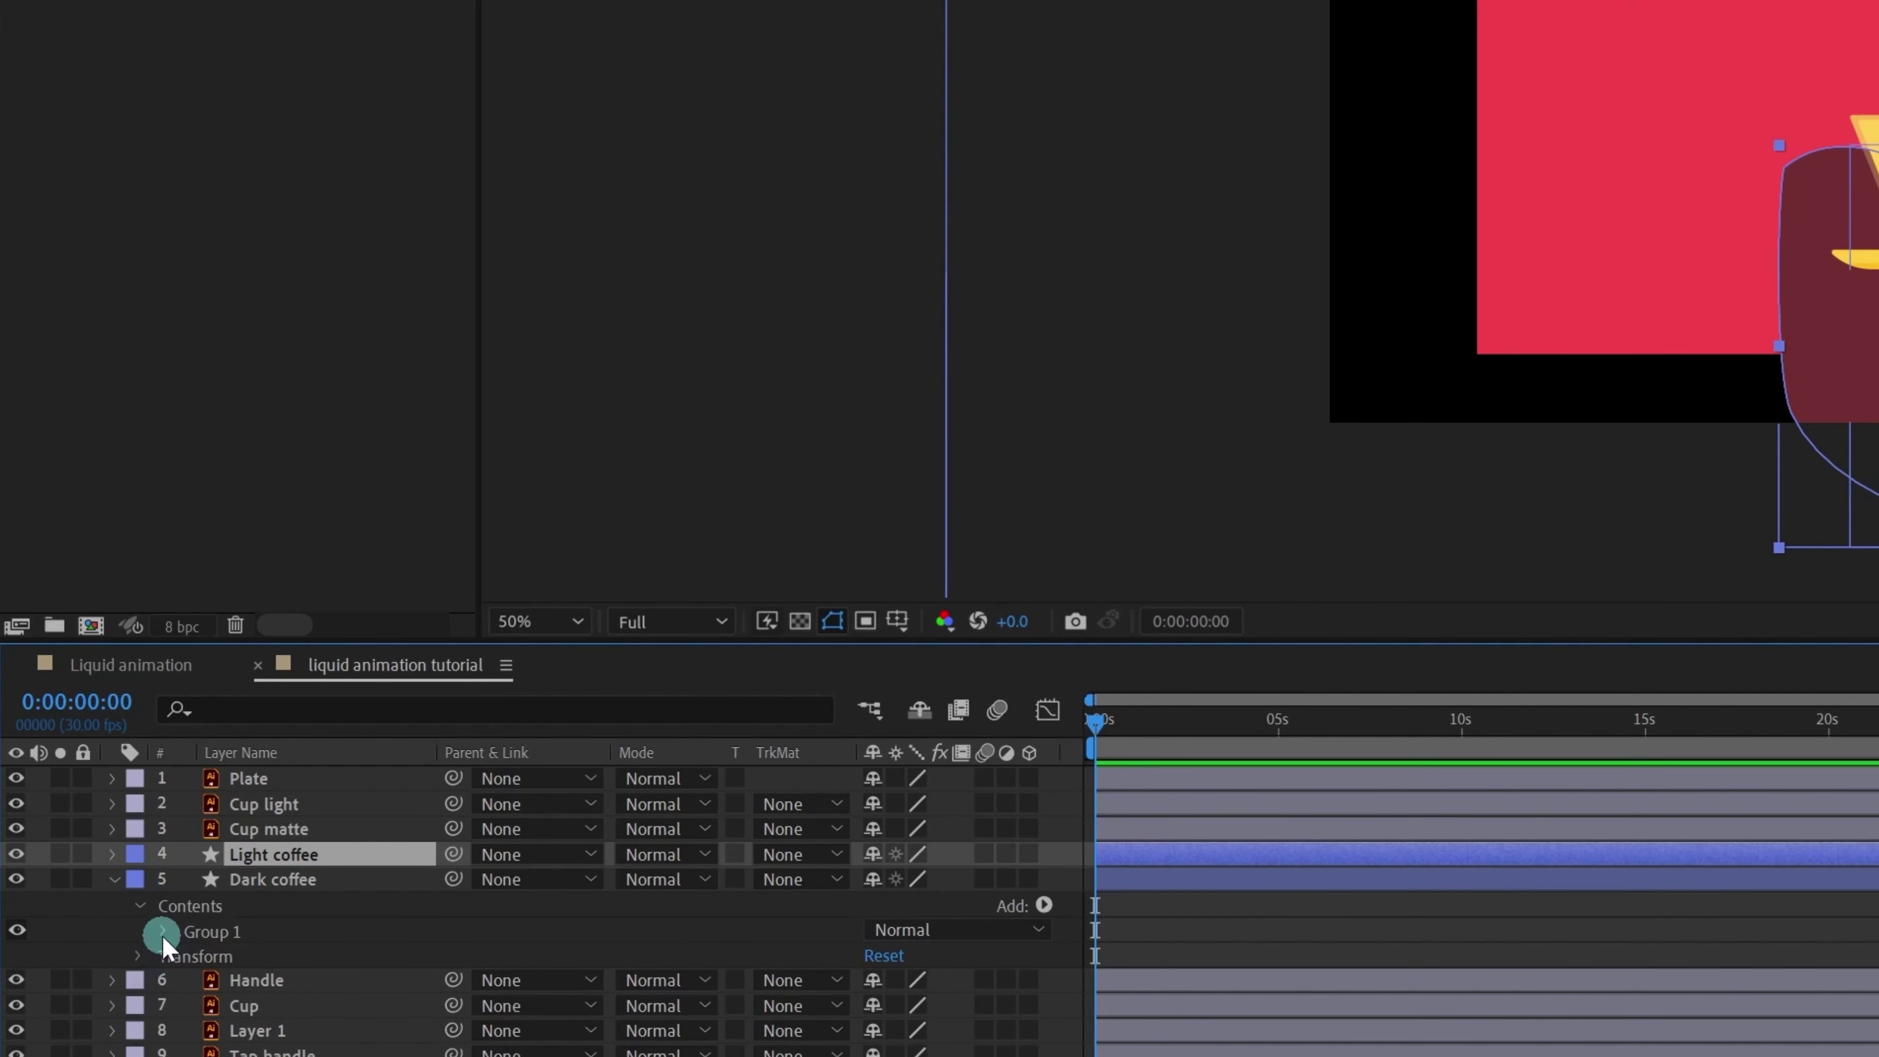
pyautogui.click(166, 932)
pyautogui.click(240, 982)
pyautogui.keyDown('shift'); pyautogui.click(253, 1008); pyautogui.keyUp('shift')
pyautogui.press('Delete')
pyautogui.click(112, 879)
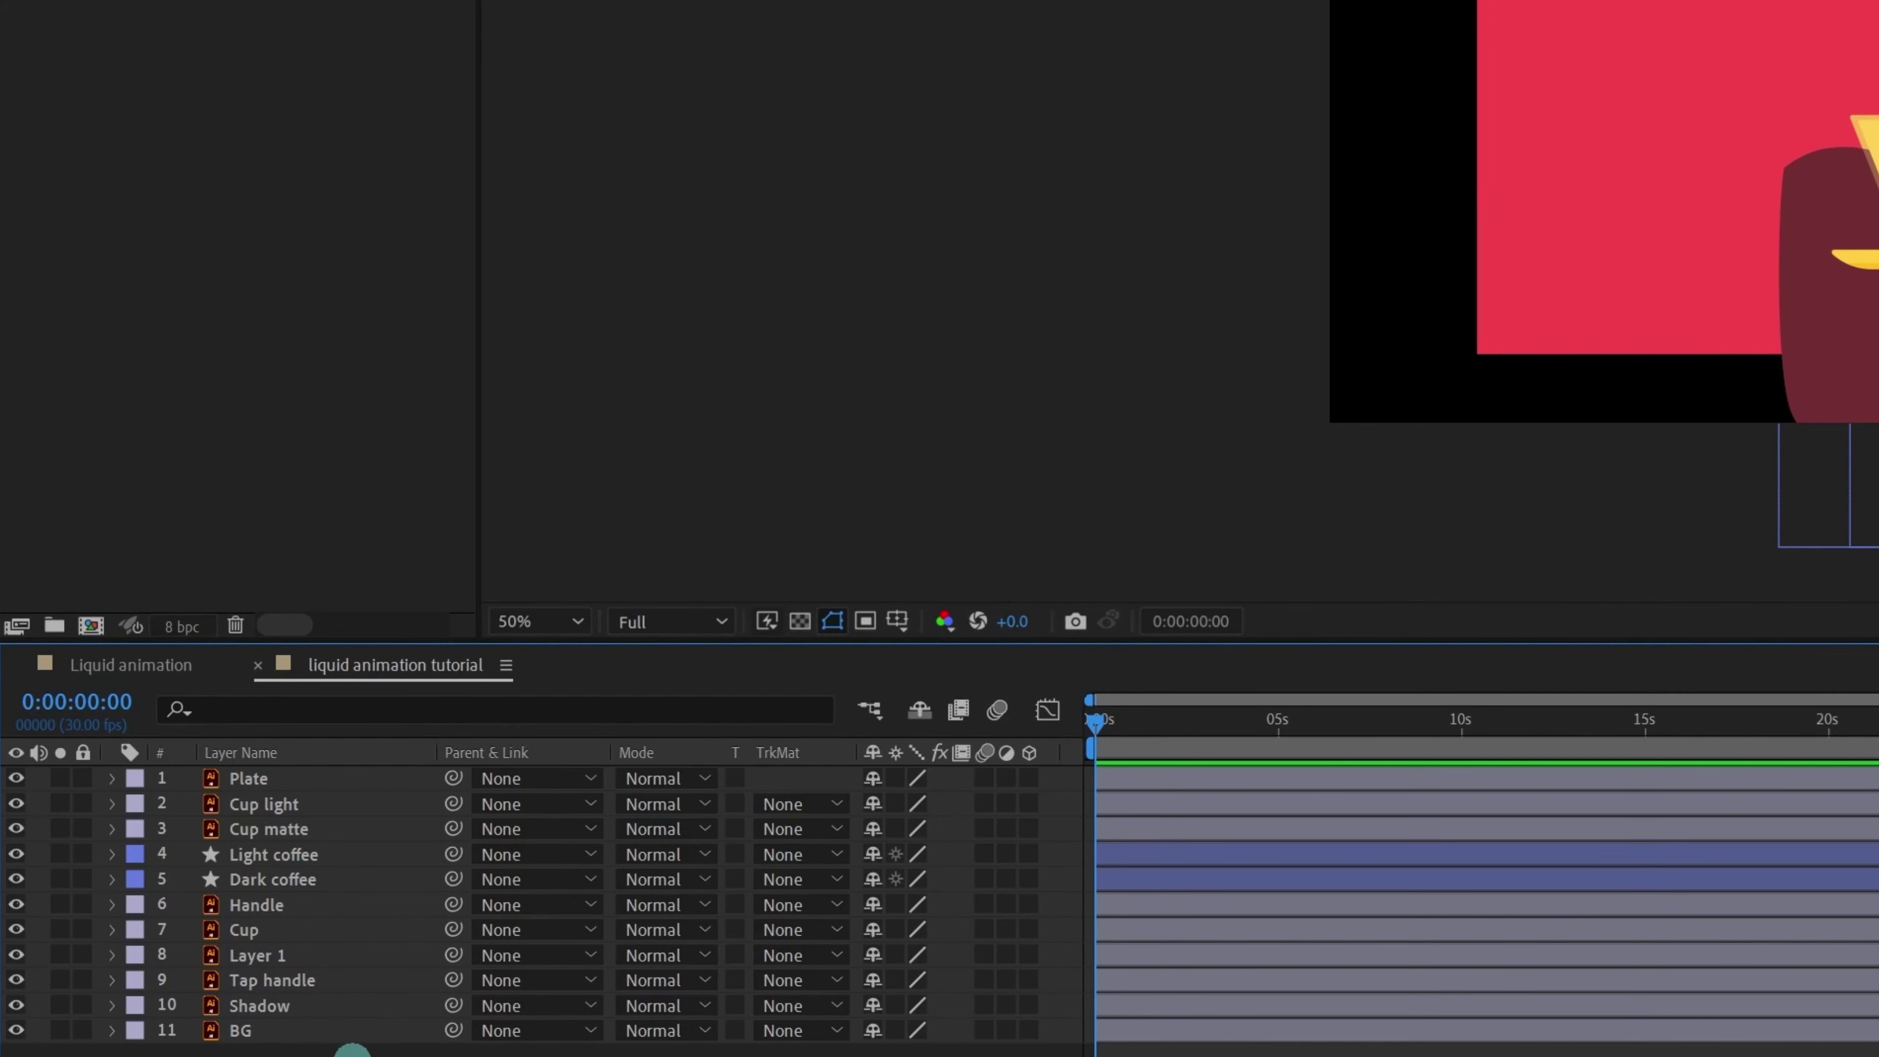
# Add a null object directly above the Light coffee layer and rename it Coffee waves.
pyautogui.click(293, 859)
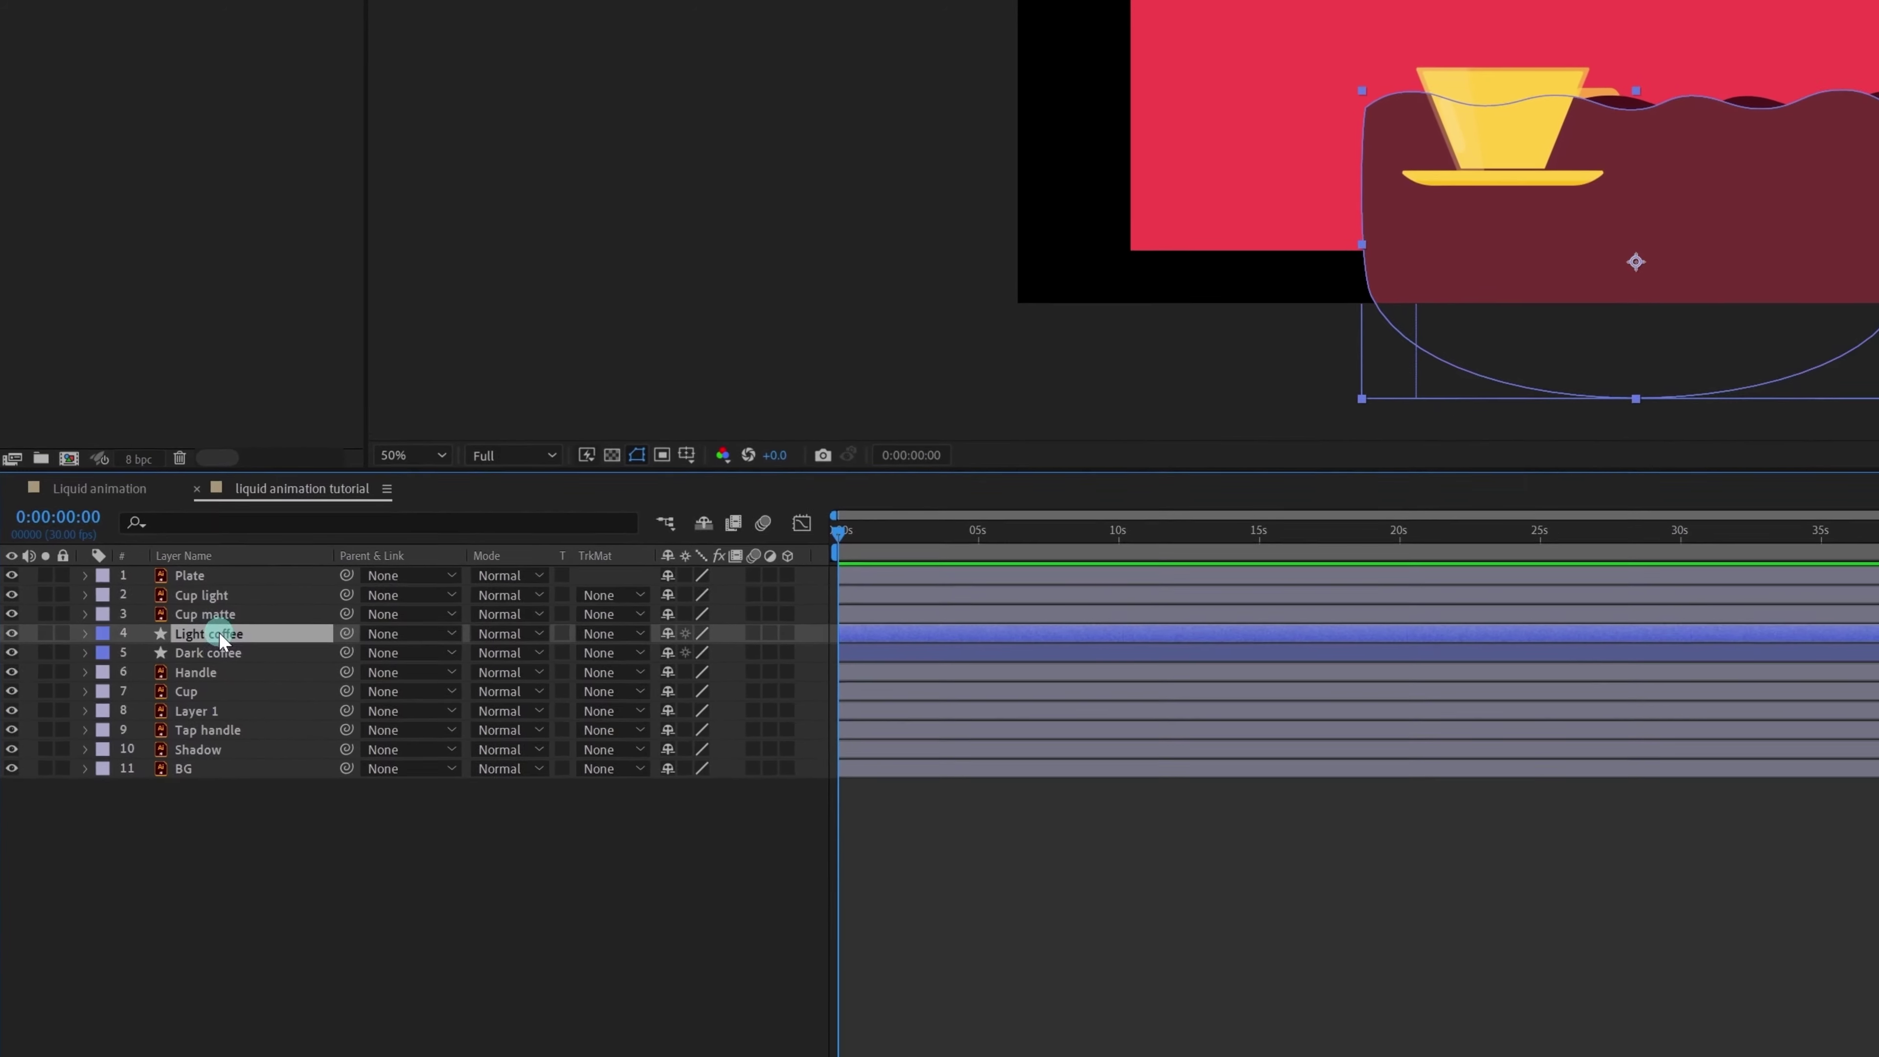
pyautogui.rightClick(246, 809)
pyautogui.moveTo(488, 816)
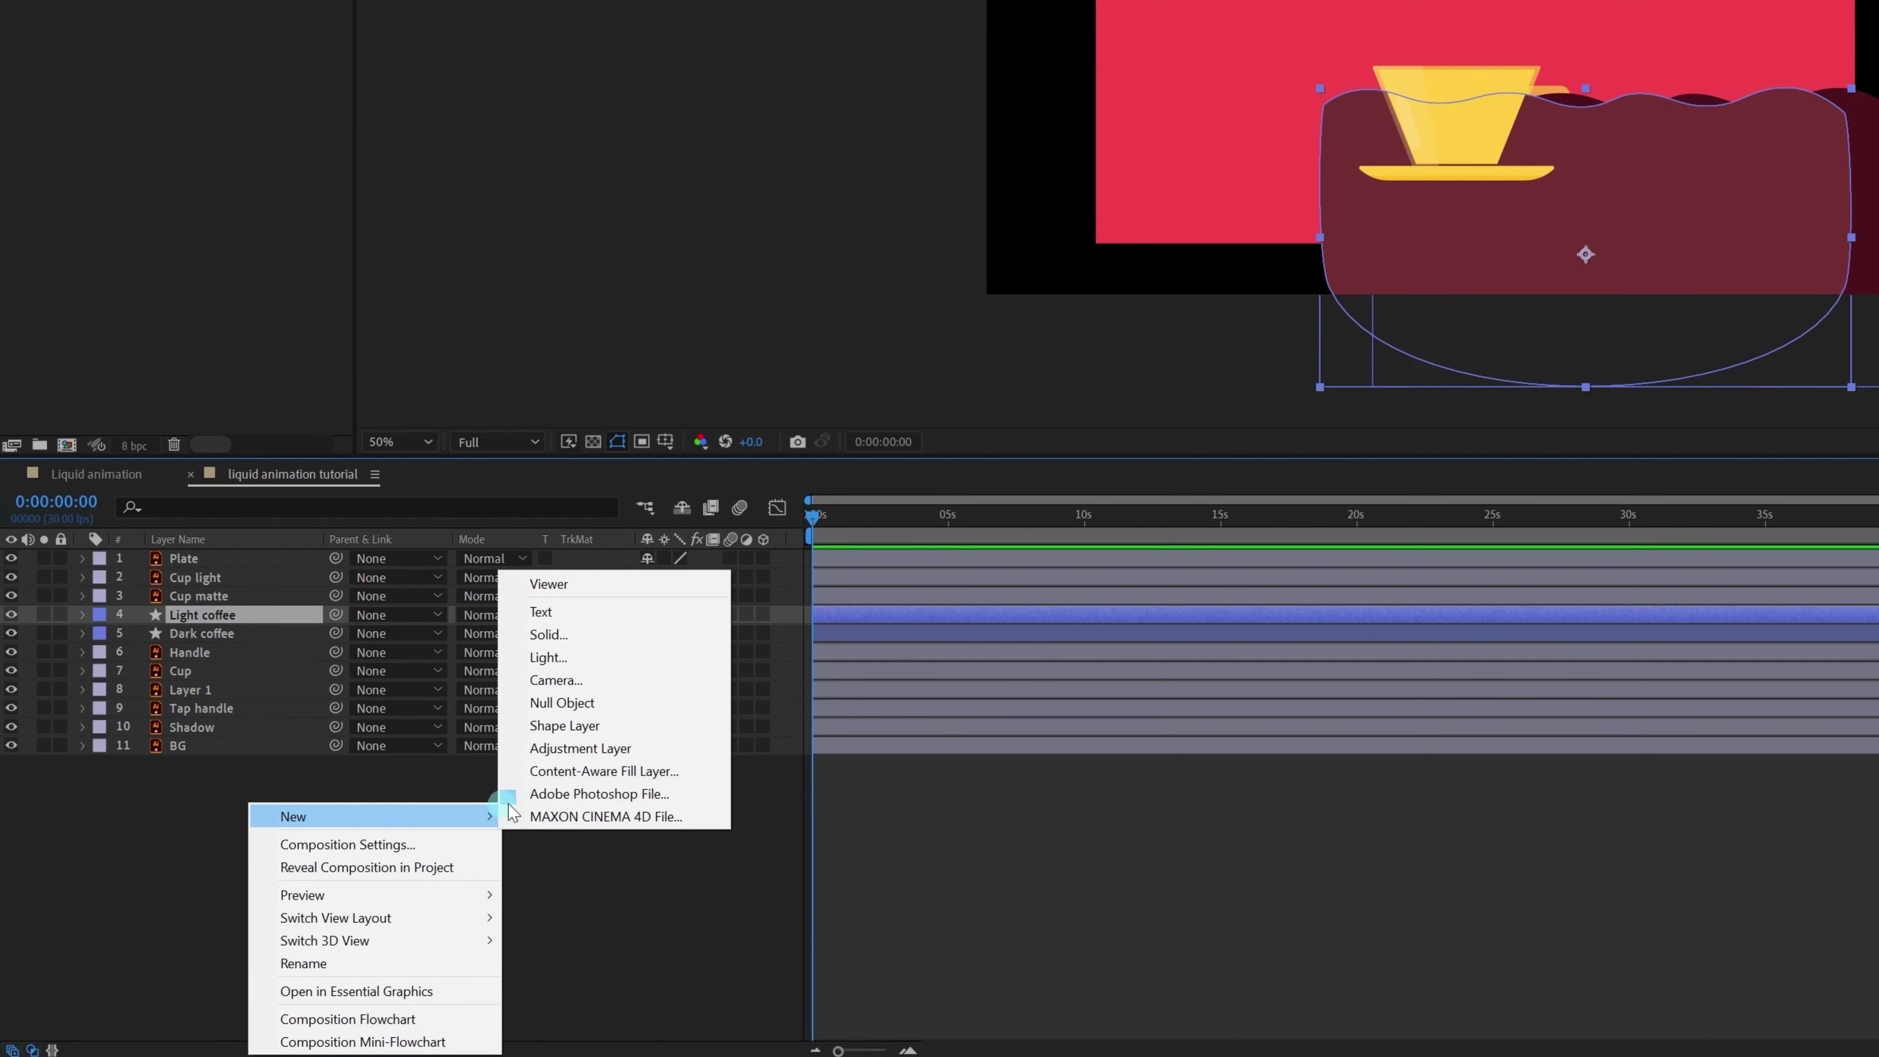
pyautogui.click(562, 702)
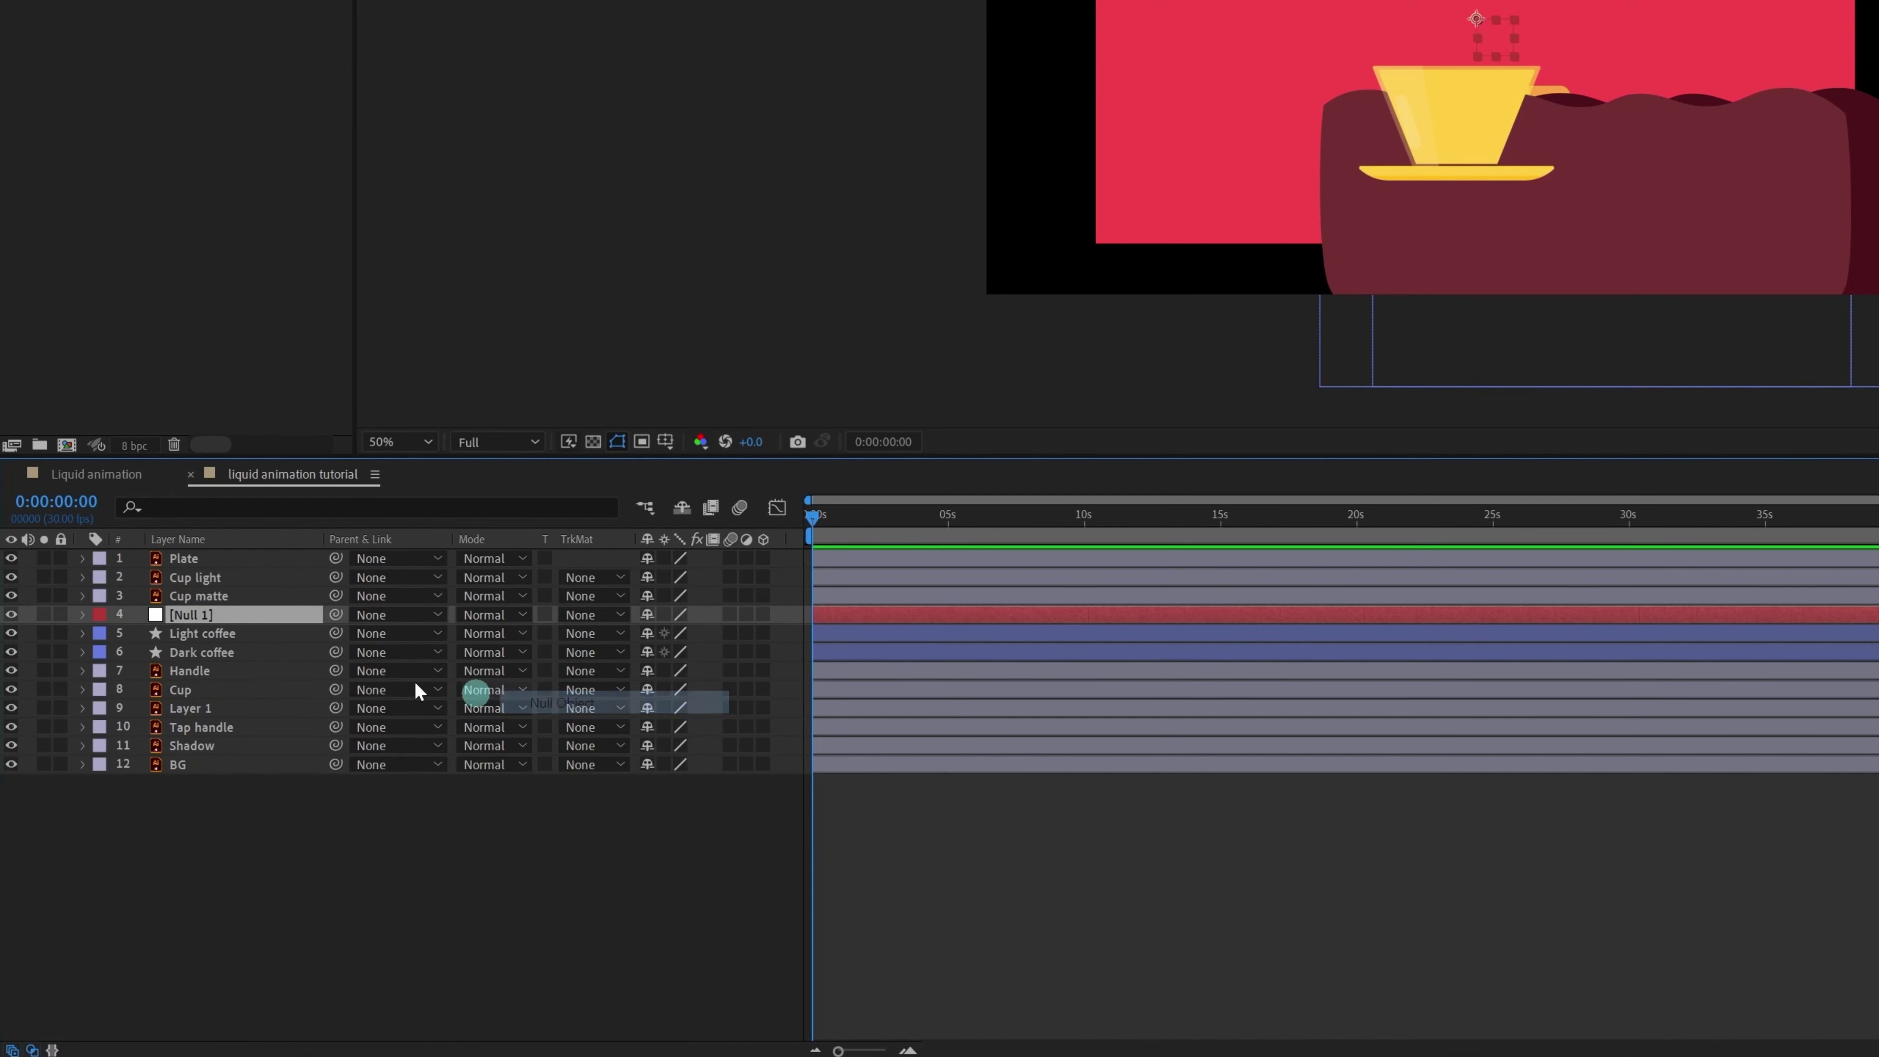
pyautogui.click(222, 621)
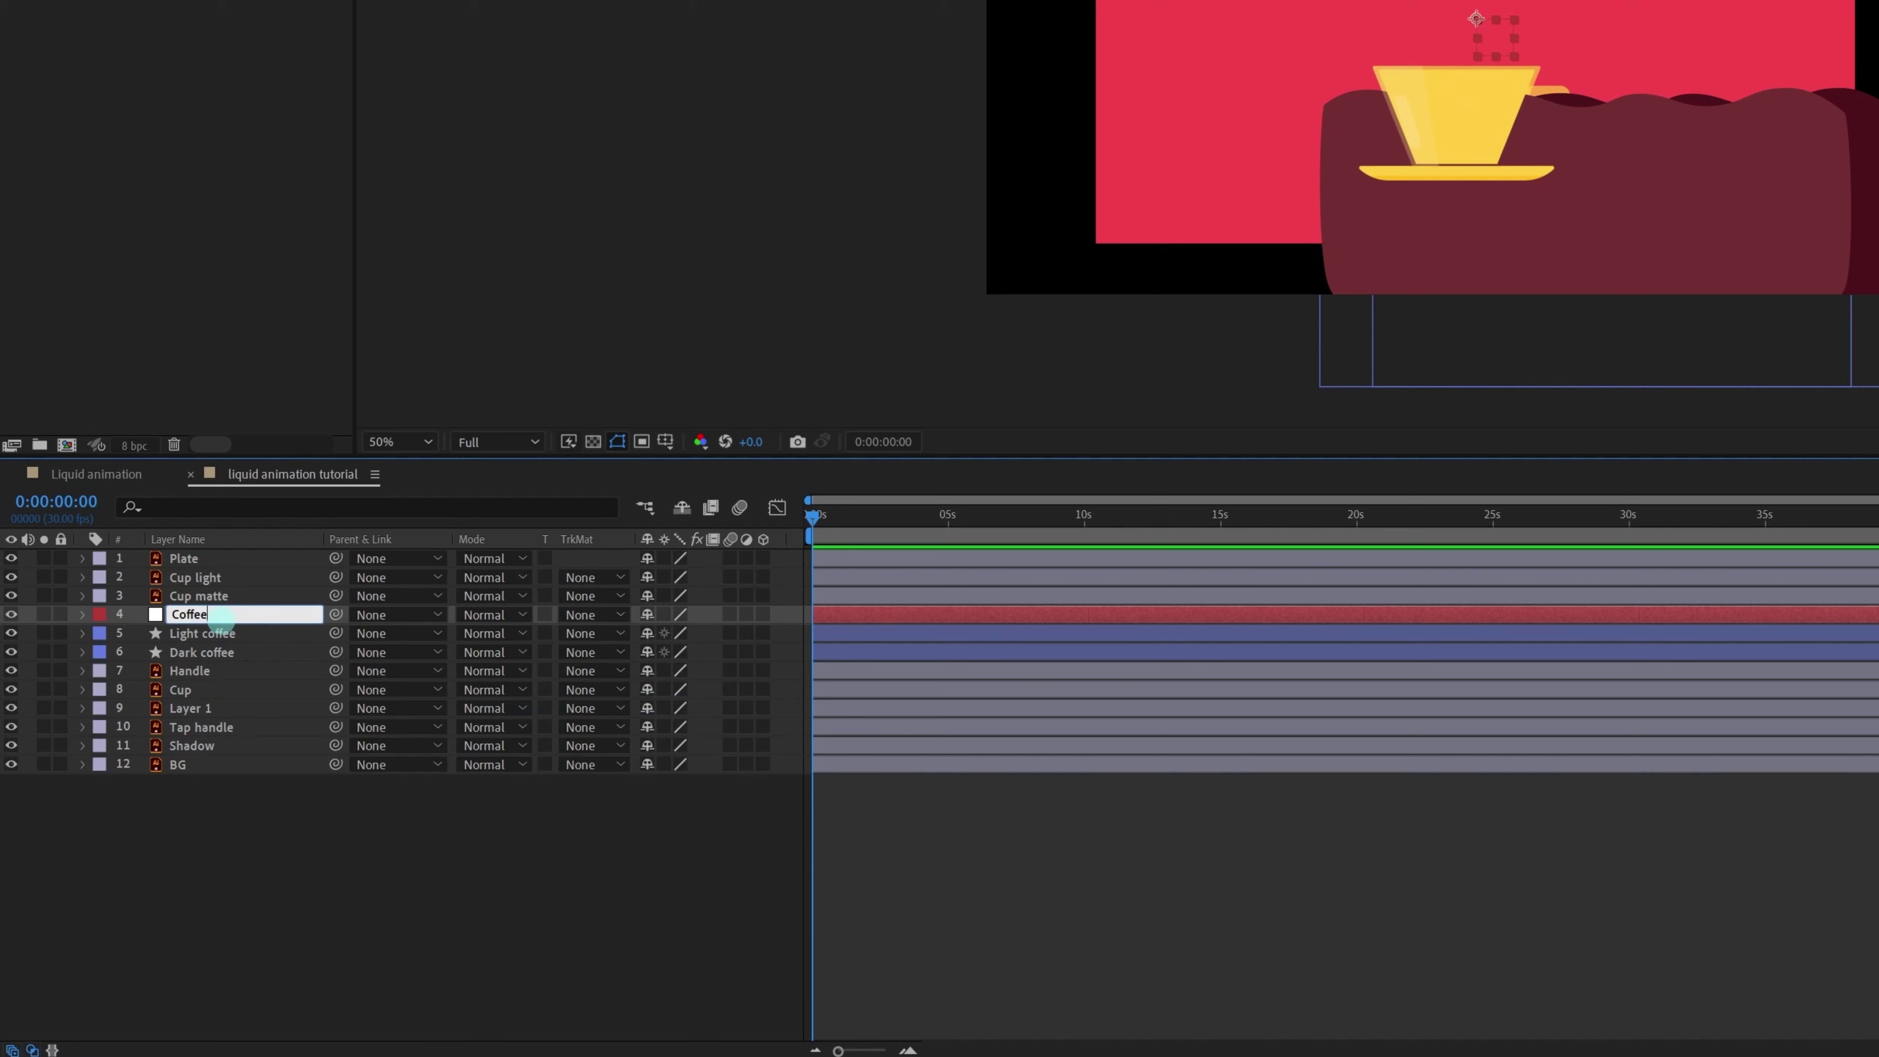
pyautogui.press('Return')
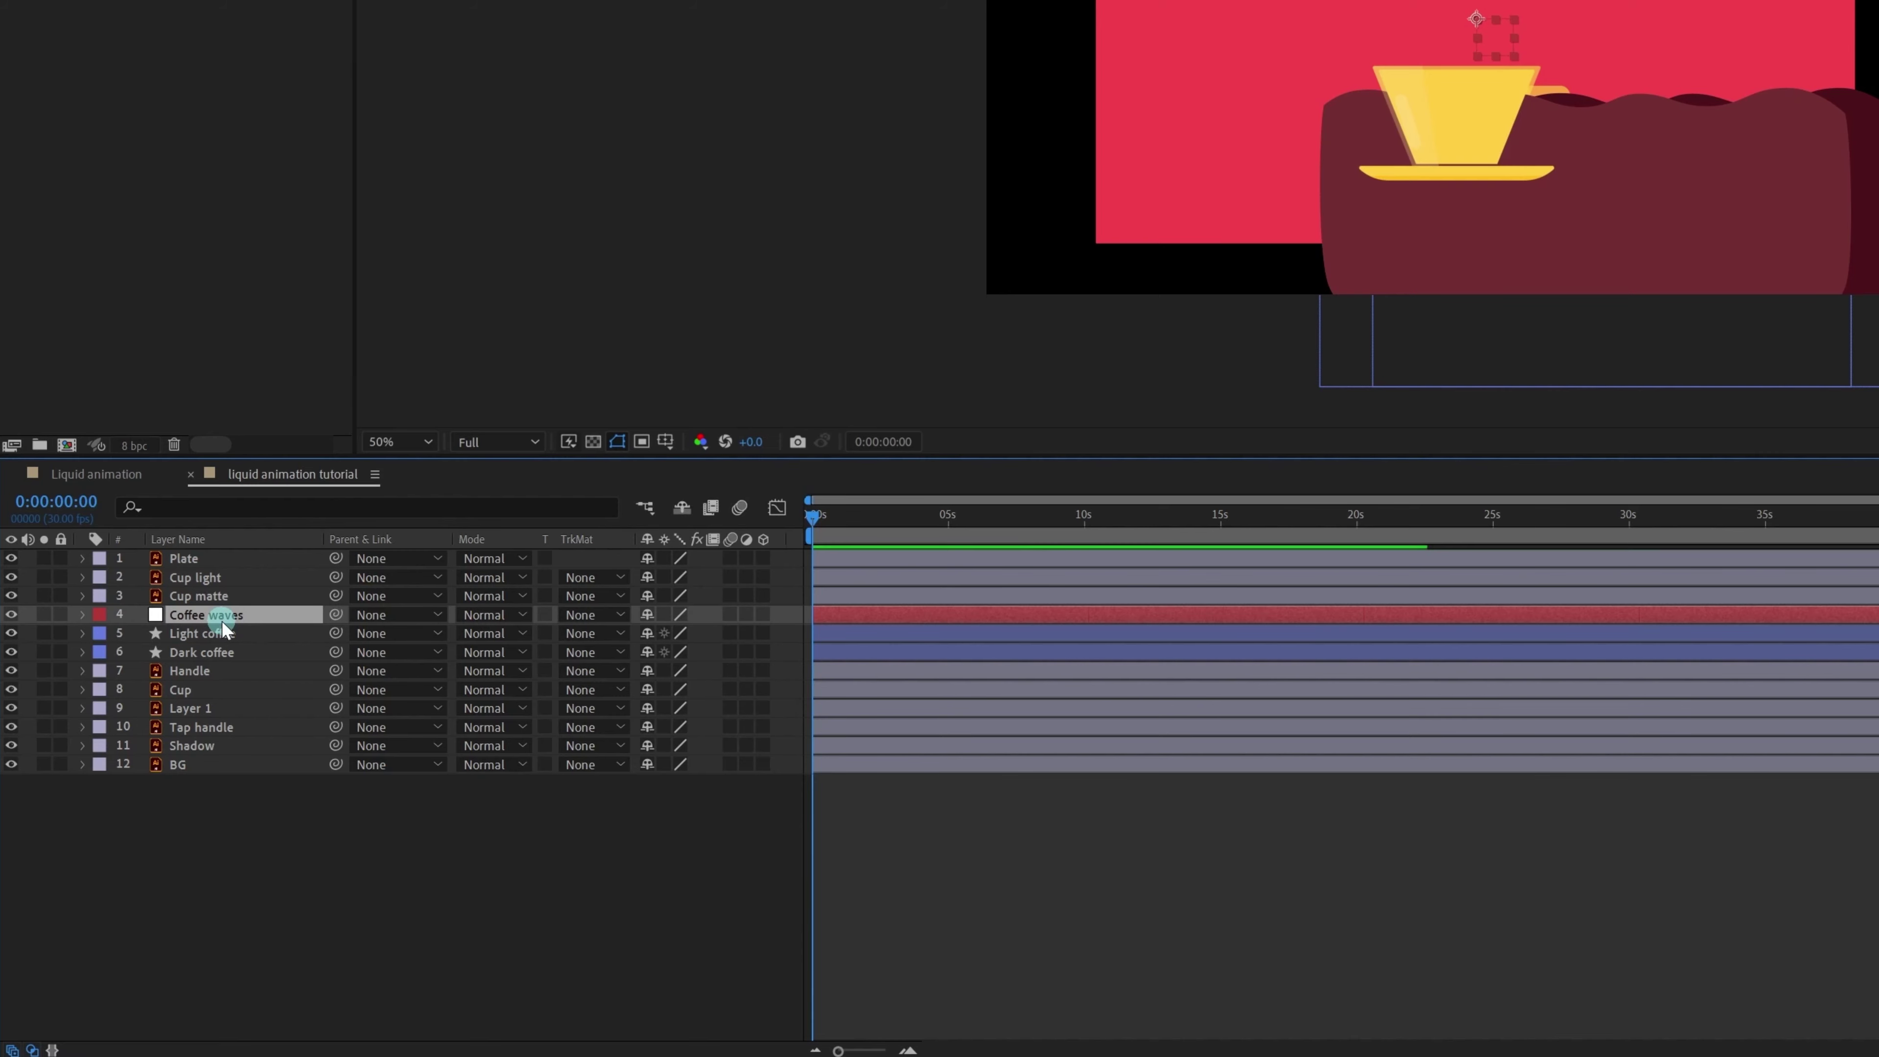
# Parent the Light coffee and Dark coffee layers to the Coffee waves null.
pyautogui.click(222, 634)
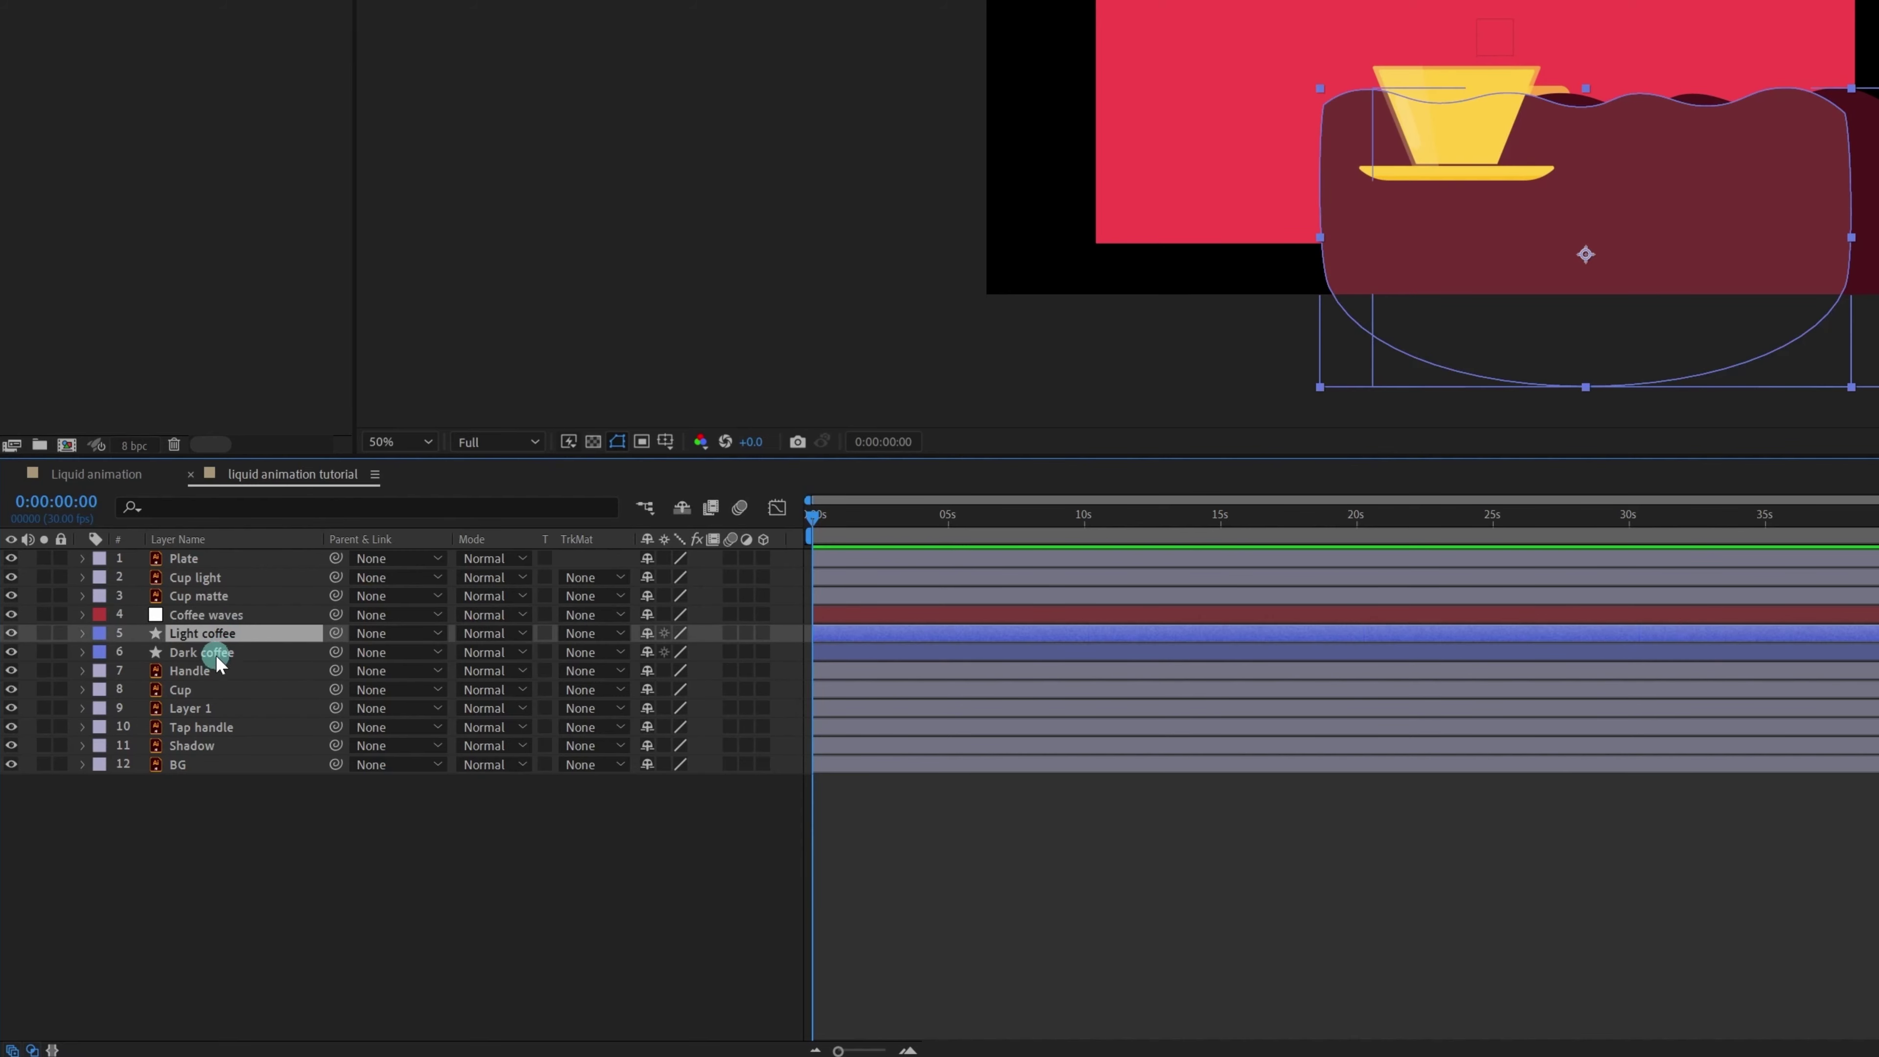
pyautogui.keyDown('shift'); pyautogui.click(217, 656); pyautogui.keyUp('shift')
pyautogui.moveTo(336, 642); pyautogui.dragTo(189, 614)
# Duplicate the Cup matte layer.
pyautogui.click(198, 596)
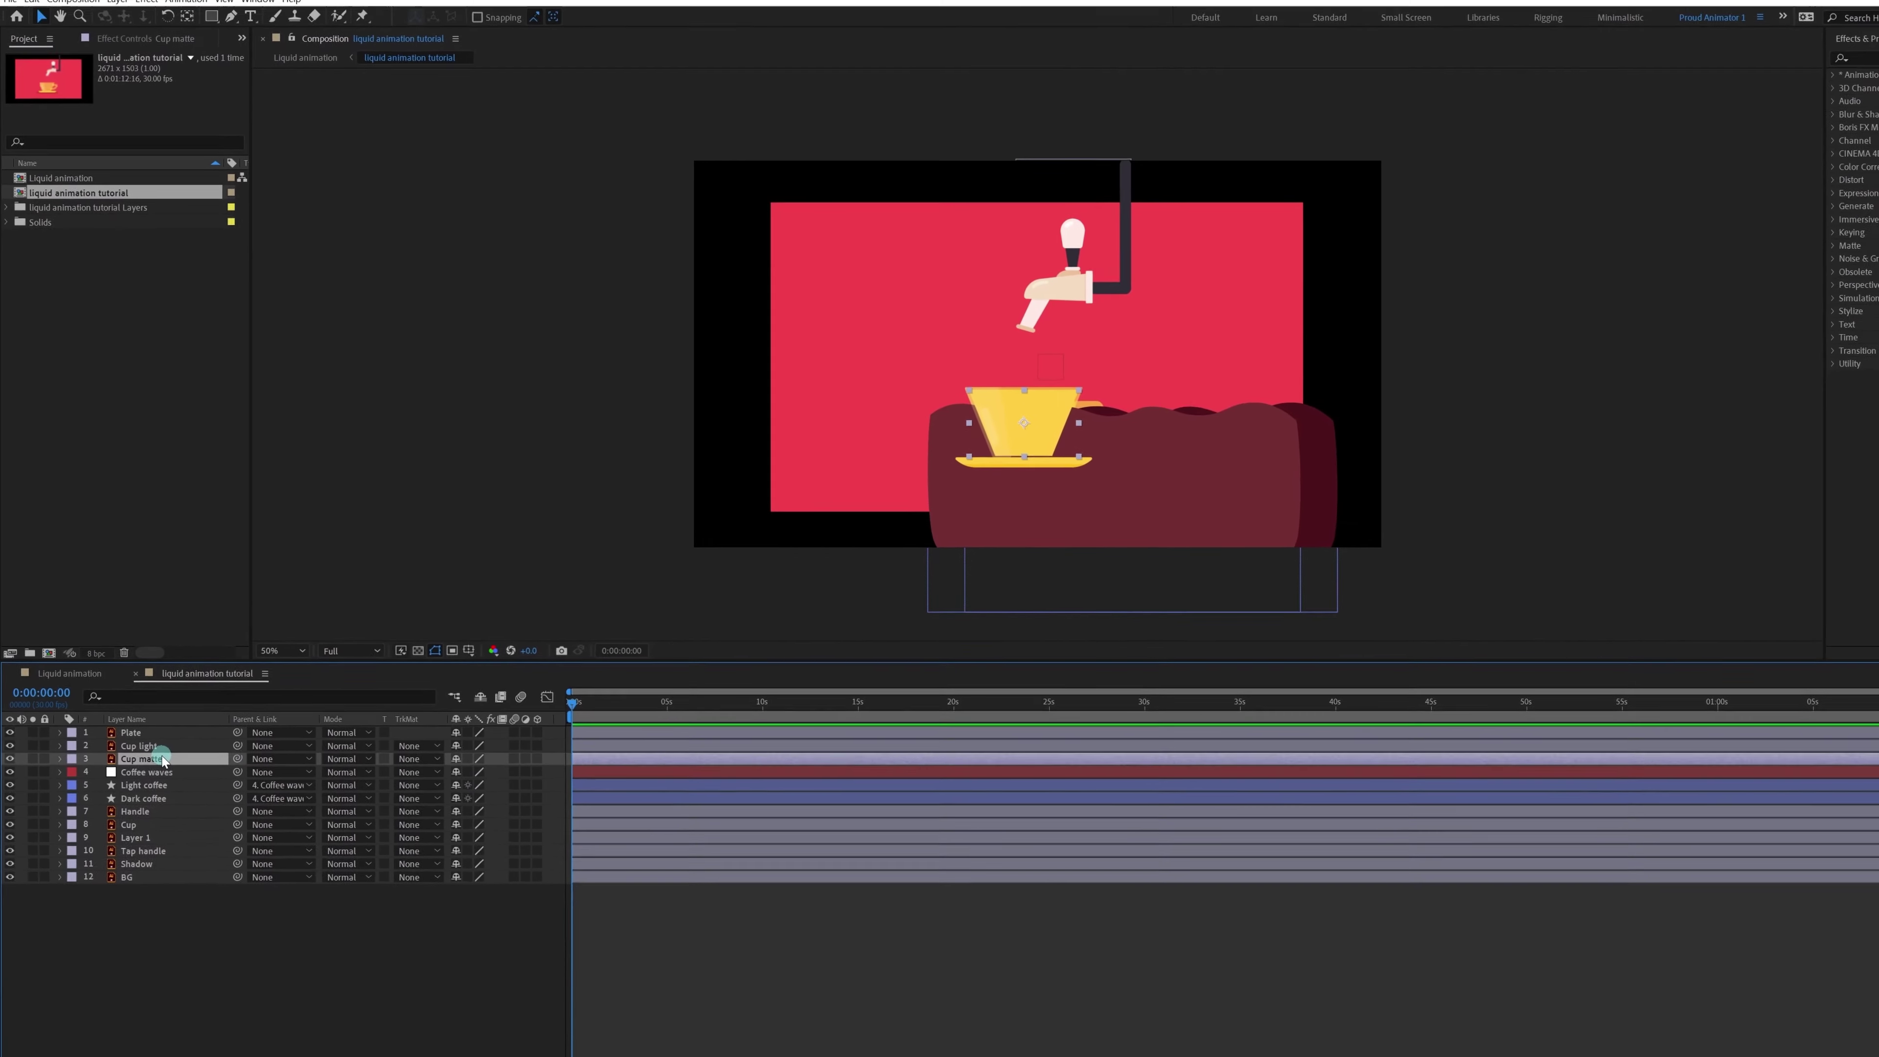
pyautogui.click(540, 665)
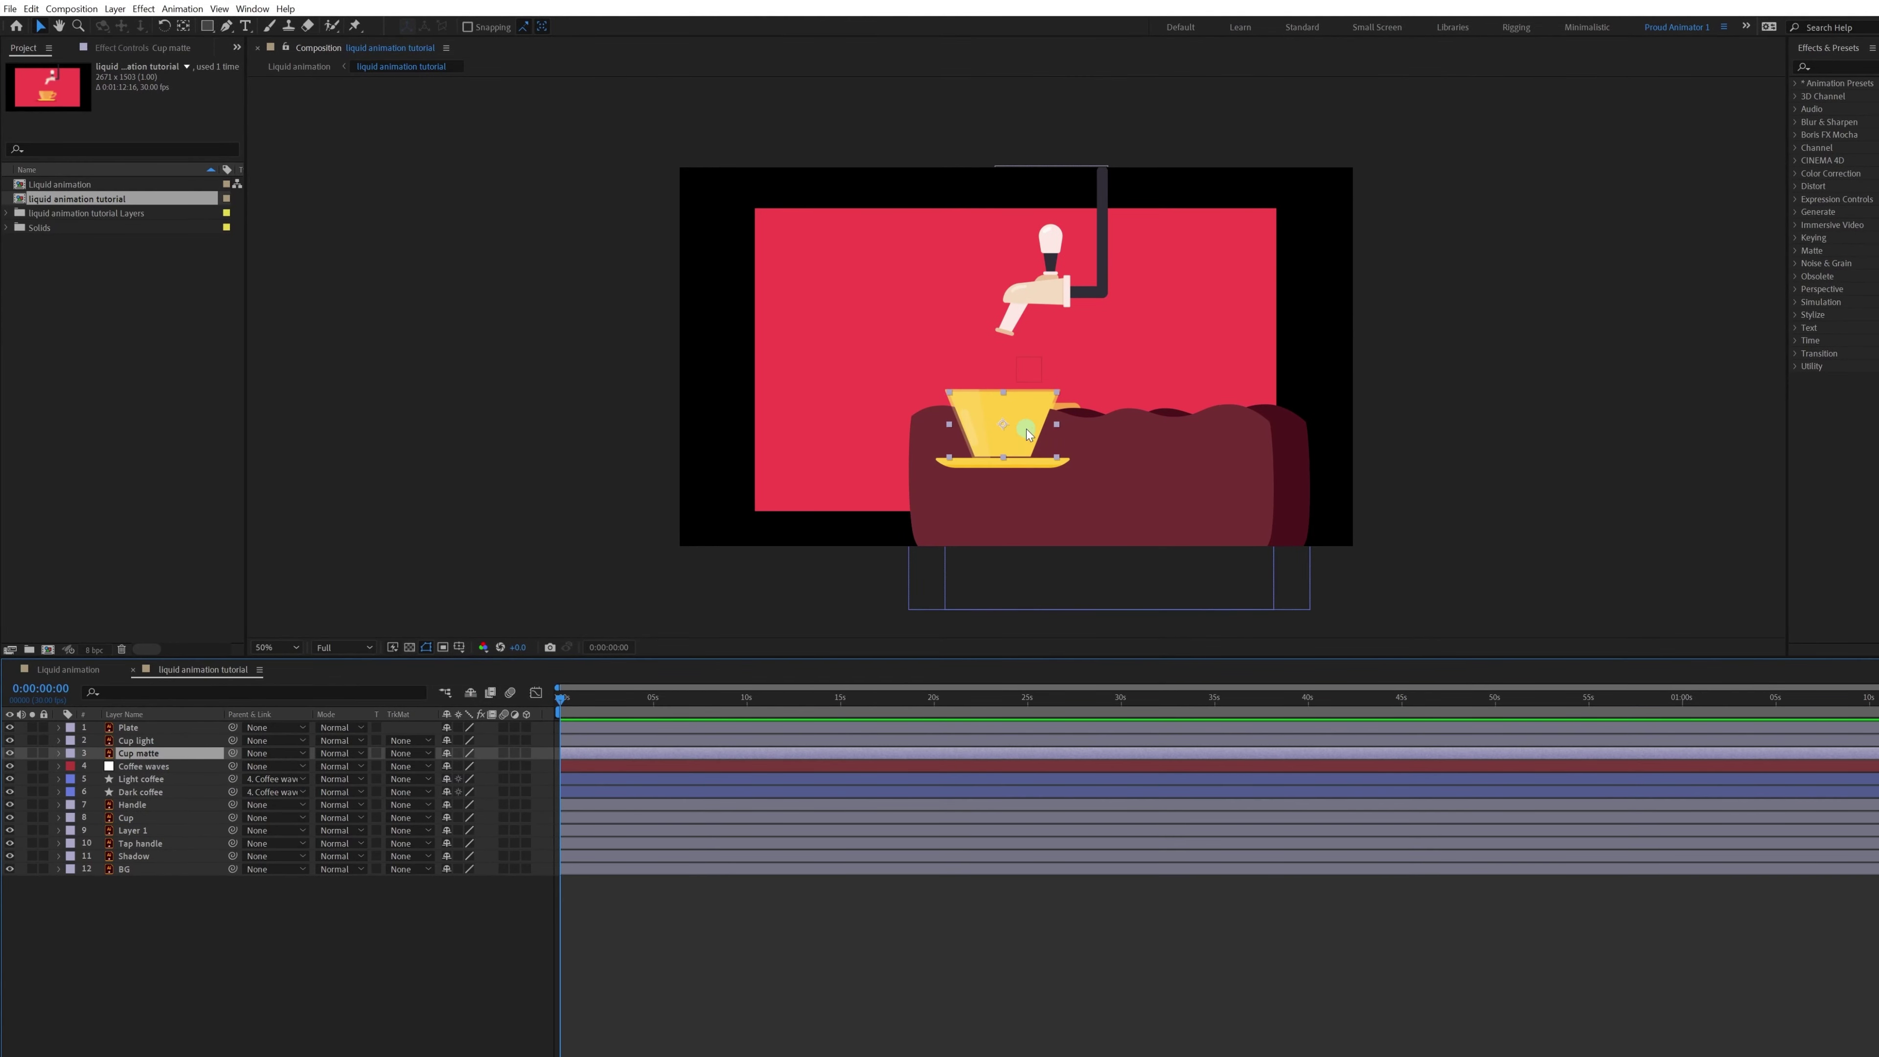
pyautogui.scroll(2, 1027, 434)
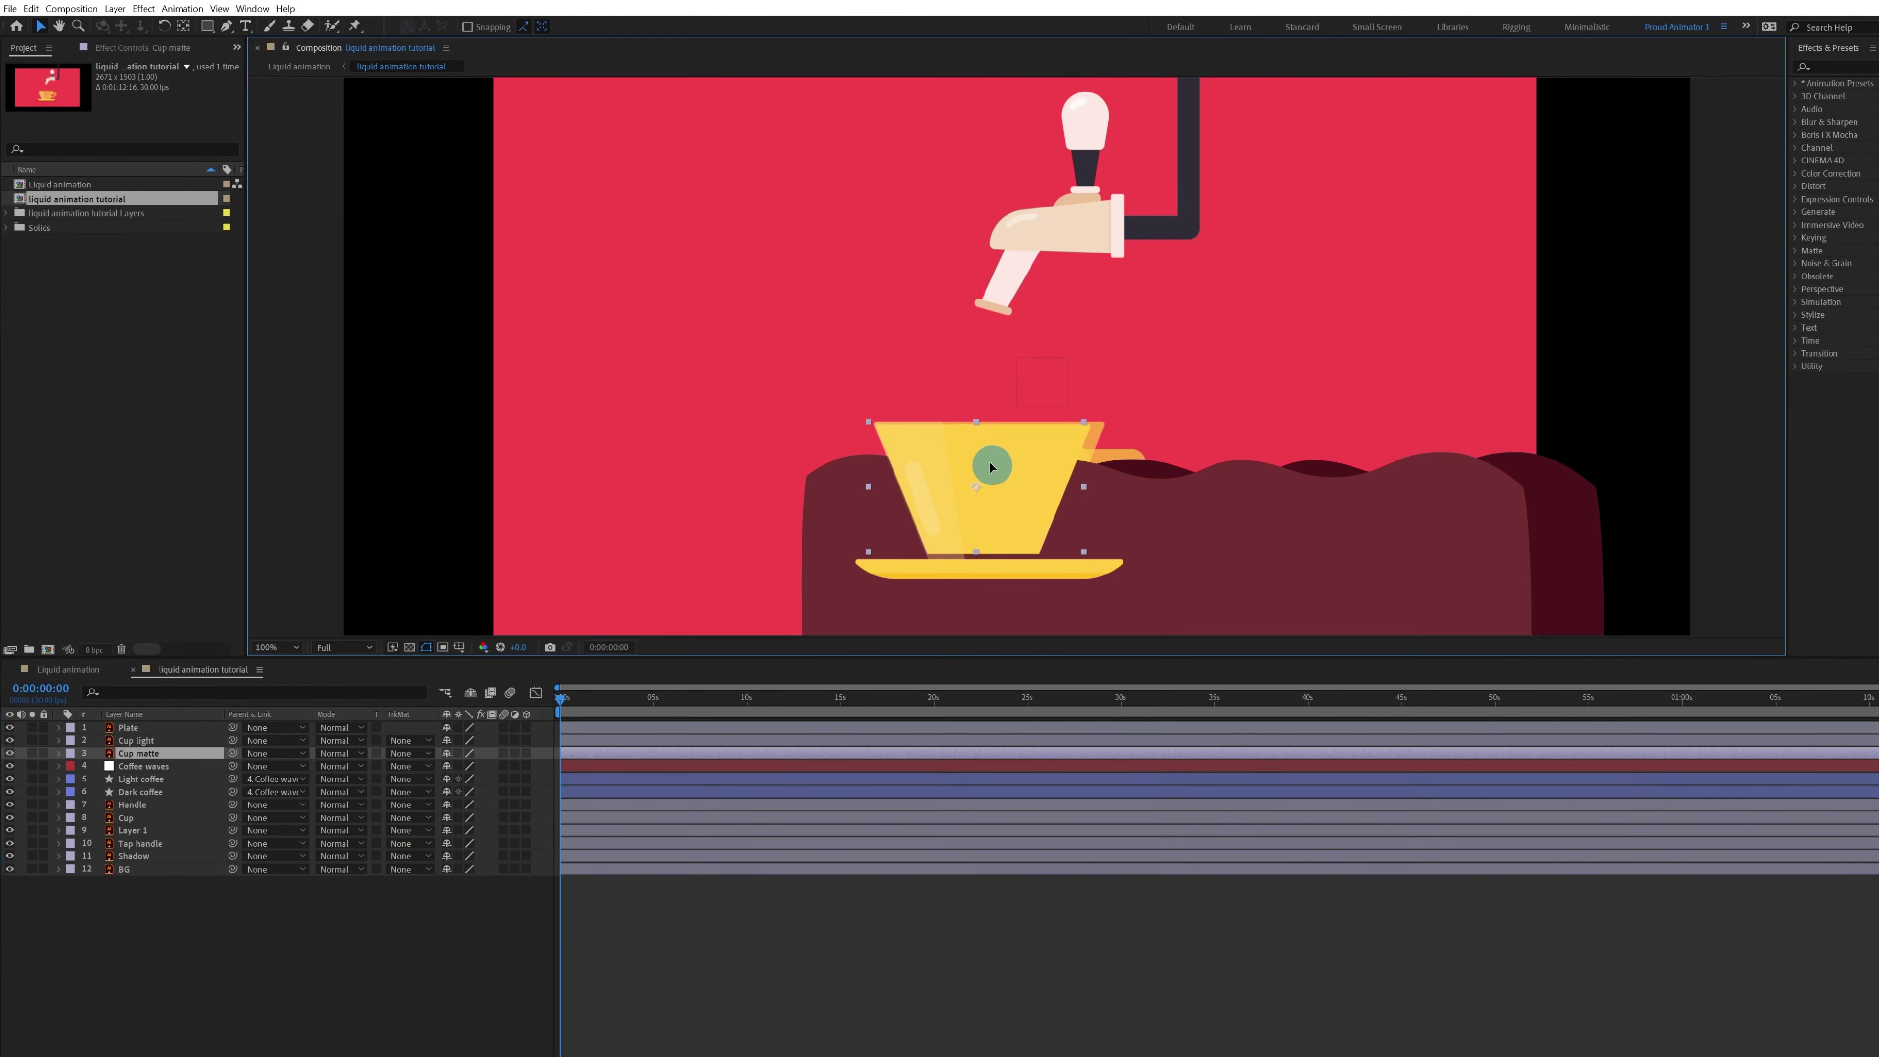
pyautogui.moveTo(1028, 487); pyautogui.dragTo(983, 393)
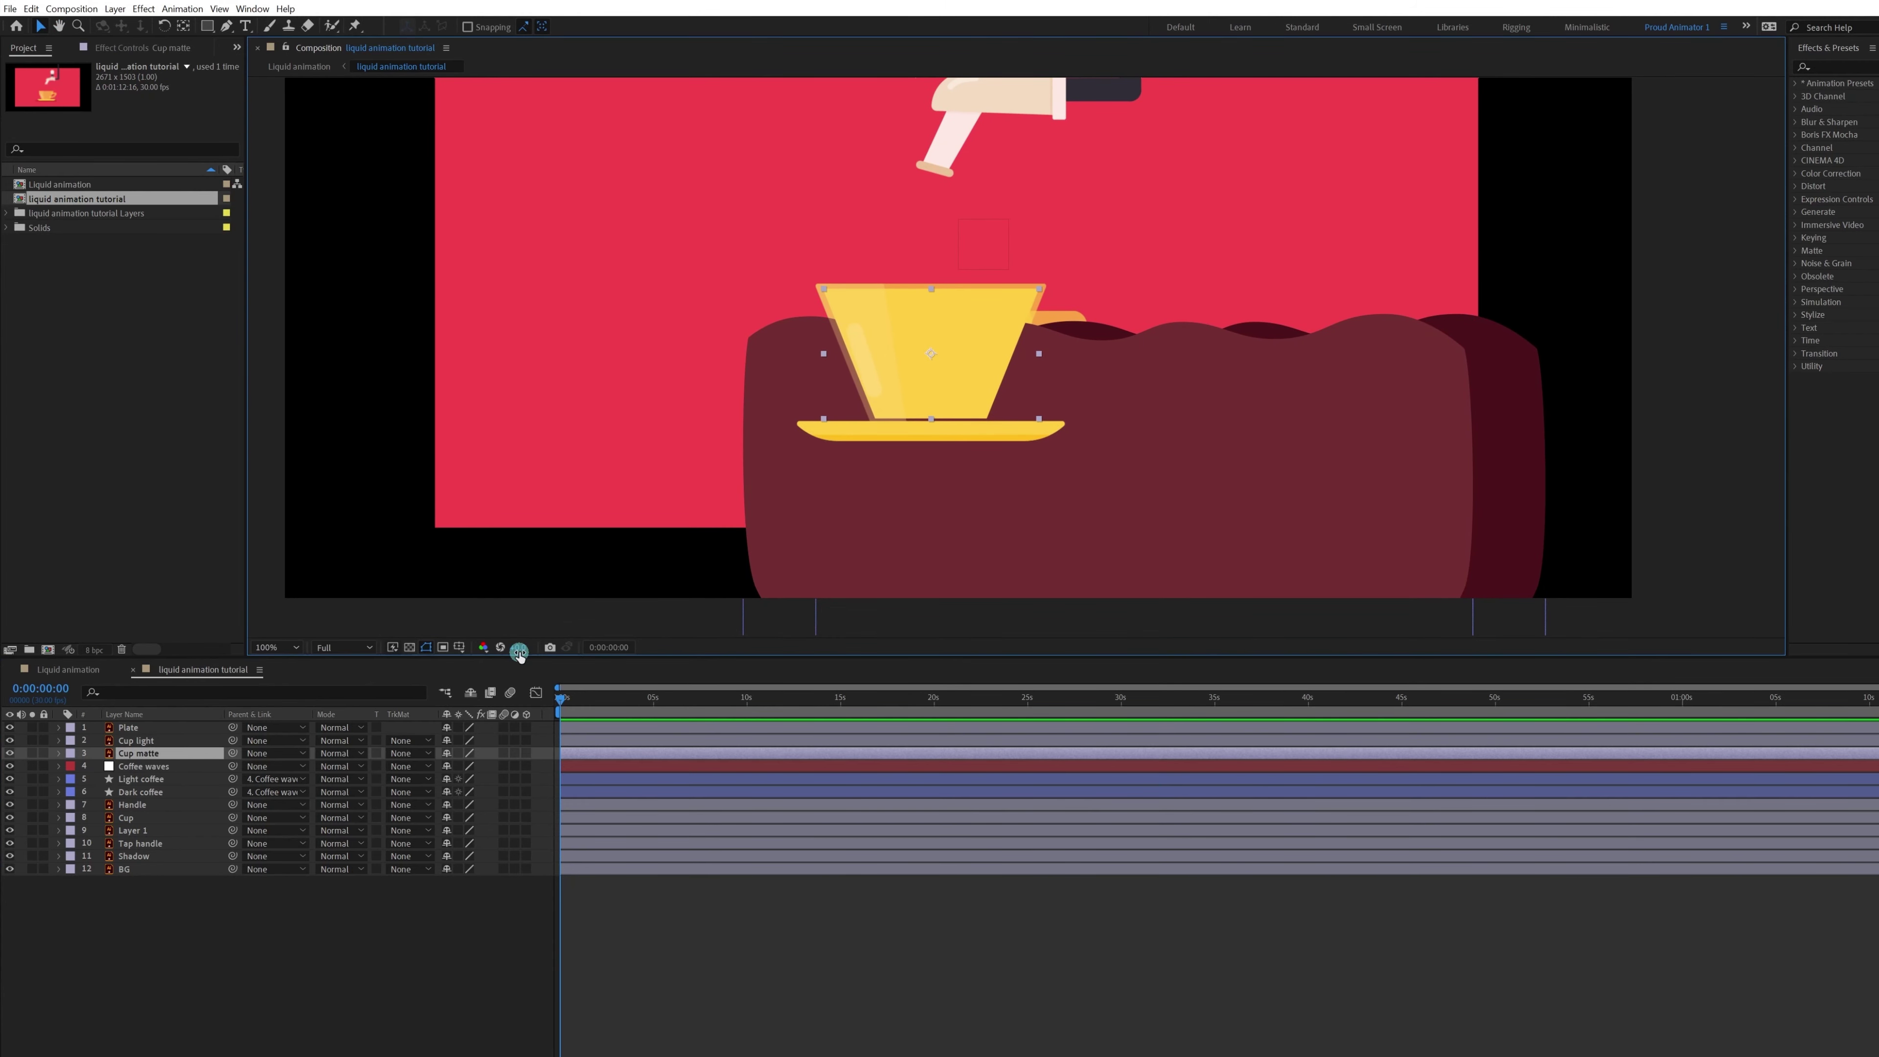
pyautogui.click(152, 757)
pyautogui.hotkey('ctrl', 'd')
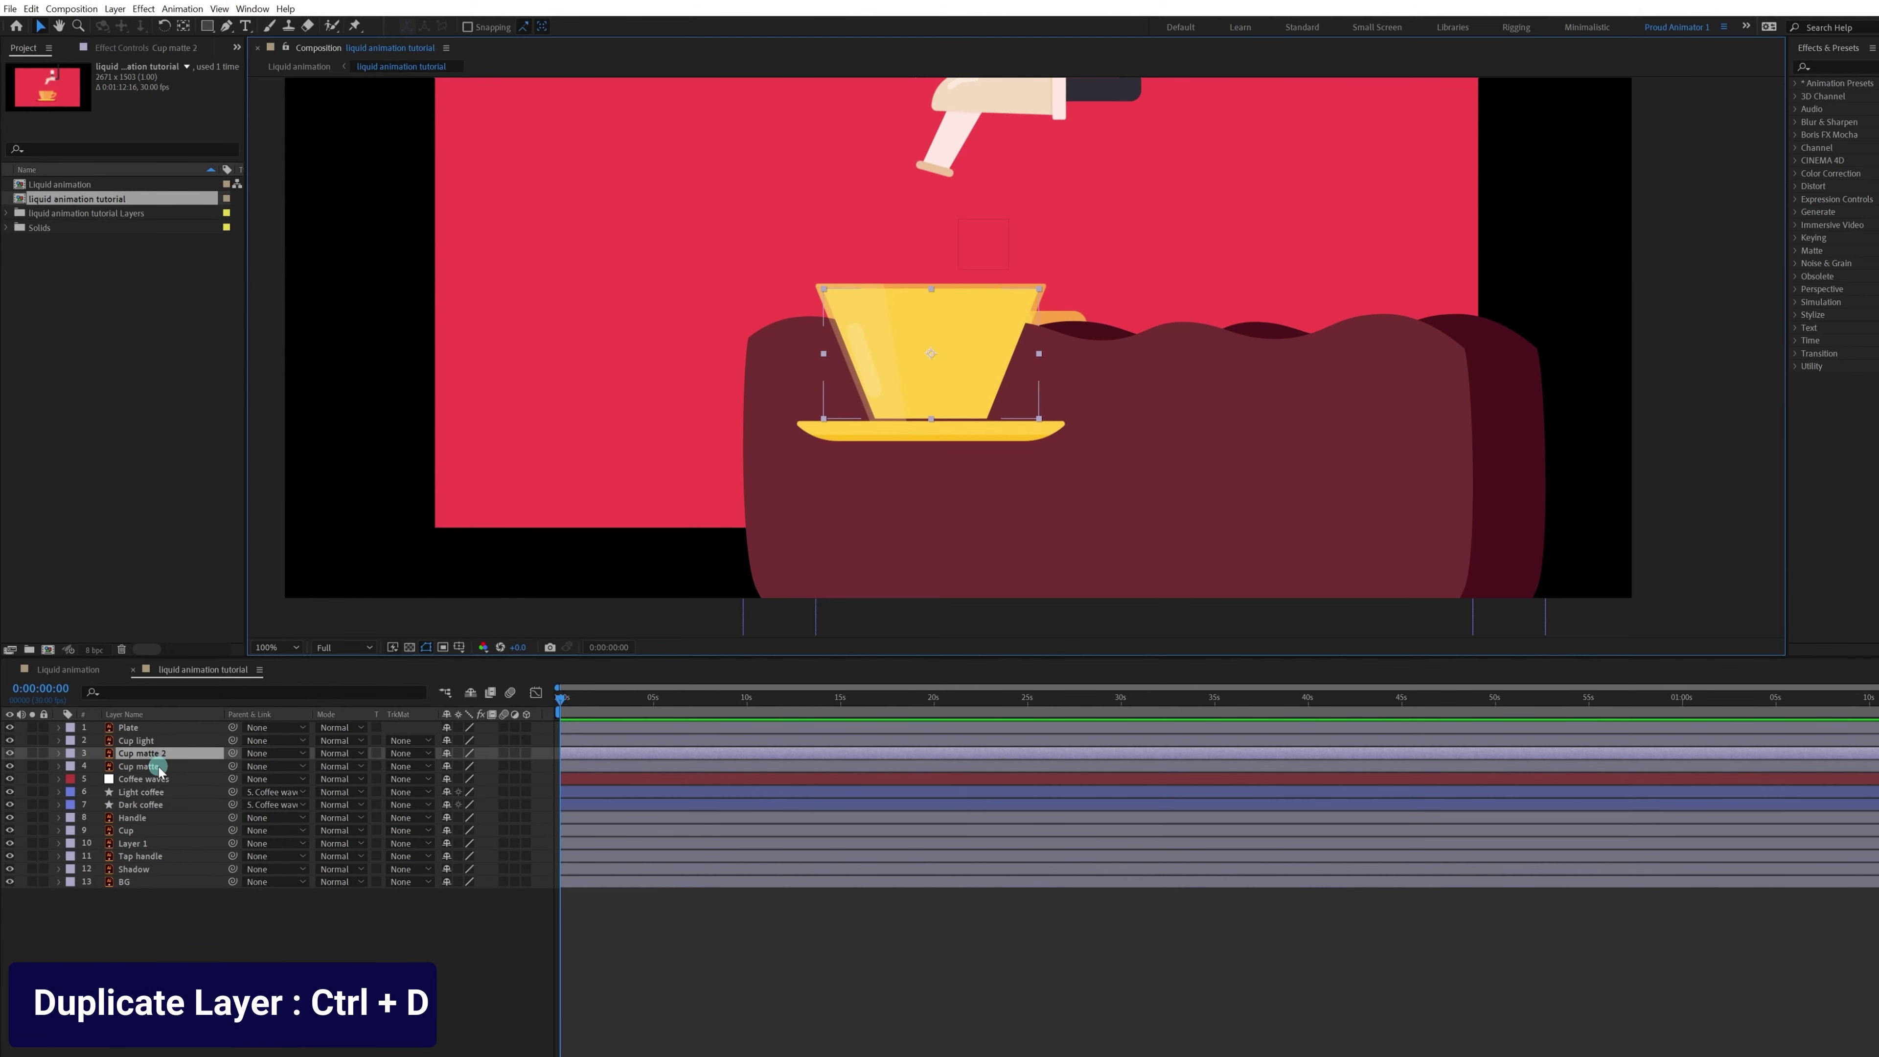
# Reorder the layers so Coffee waves comes first, Cup matte 2 sits above Light coffee, and Cup matte sits above Dark coffee.
pyautogui.keyDown('ctrl'); pyautogui.click(159, 767); pyautogui.keyUp('ctrl')
pyautogui.moveTo(163, 772)
pyautogui.mouseDown()
pyautogui.moveTo(164, 797)
pyautogui.moveTo(177, 763)
pyautogui.mouseUp()
pyautogui.keyDown('ctrl'); pyautogui.click(163, 793); pyautogui.keyUp('ctrl')
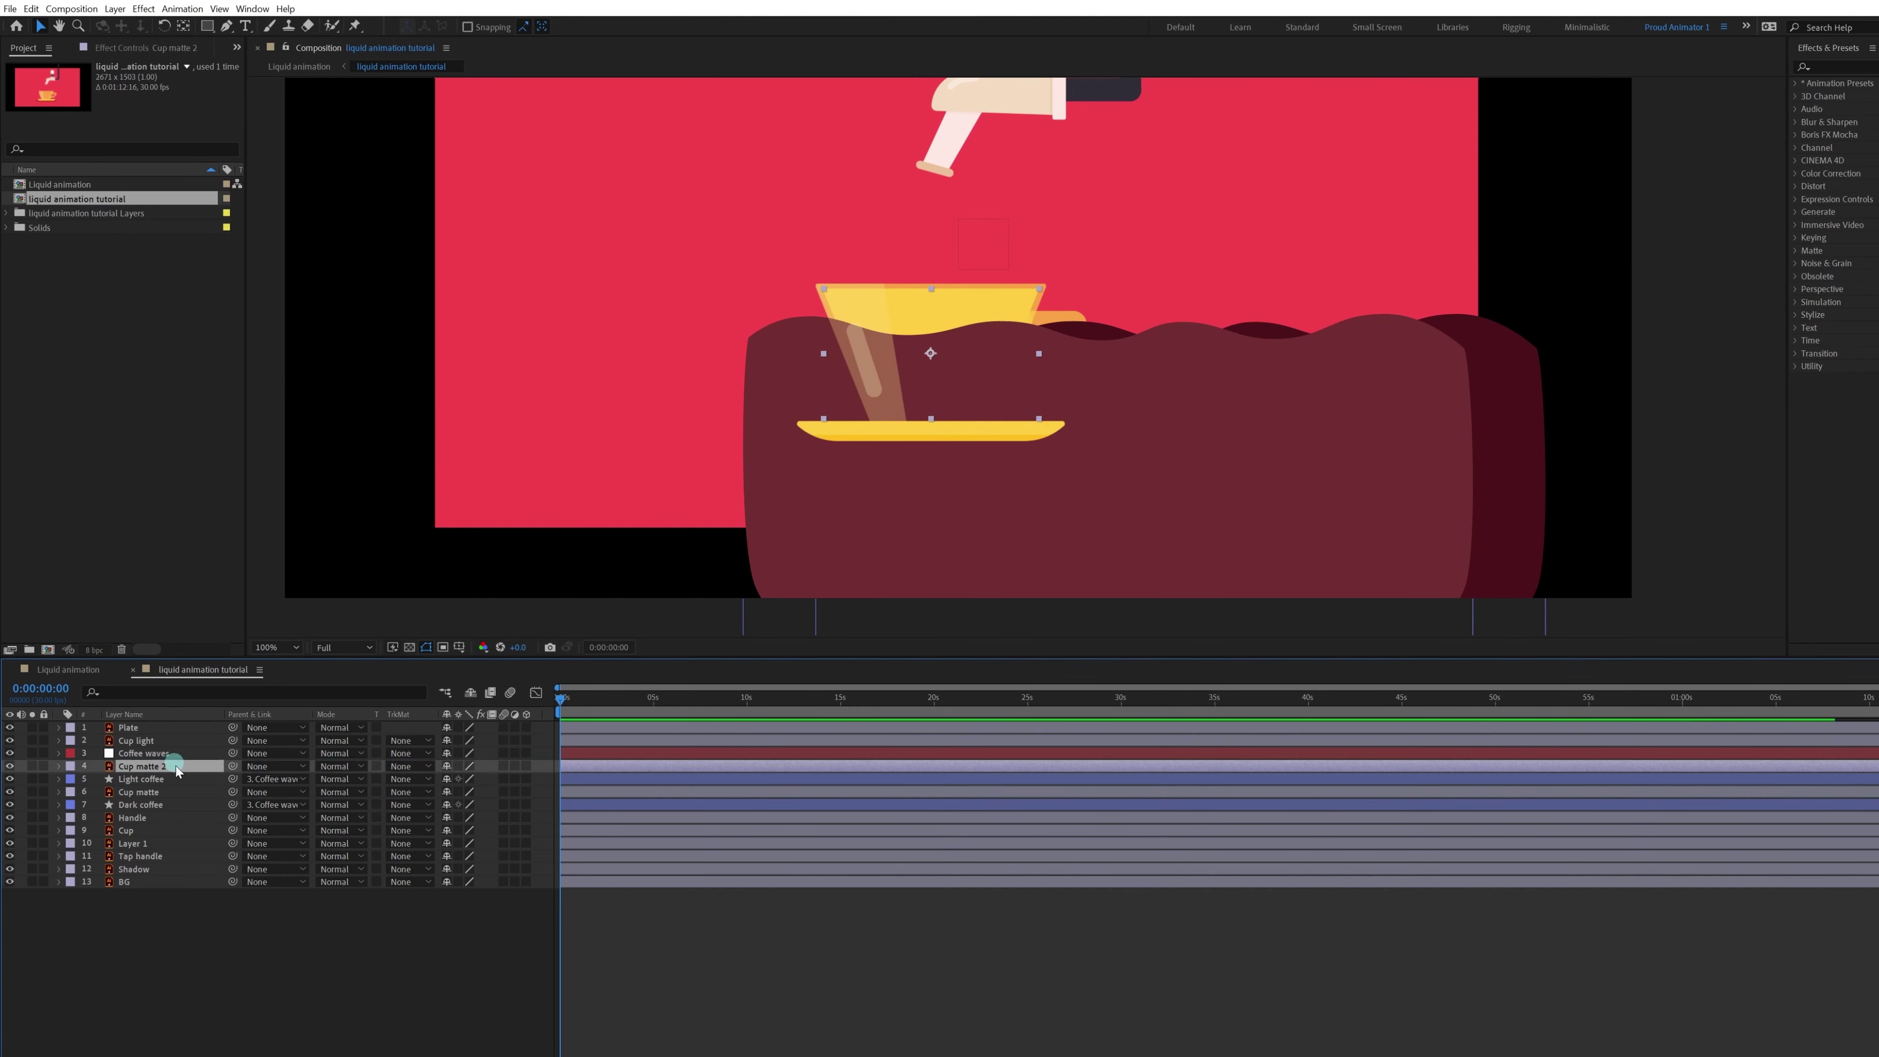
# Set the Dark coffee layer's track matte to Alpha Matte "Cup matte".
pyautogui.click(155, 794)
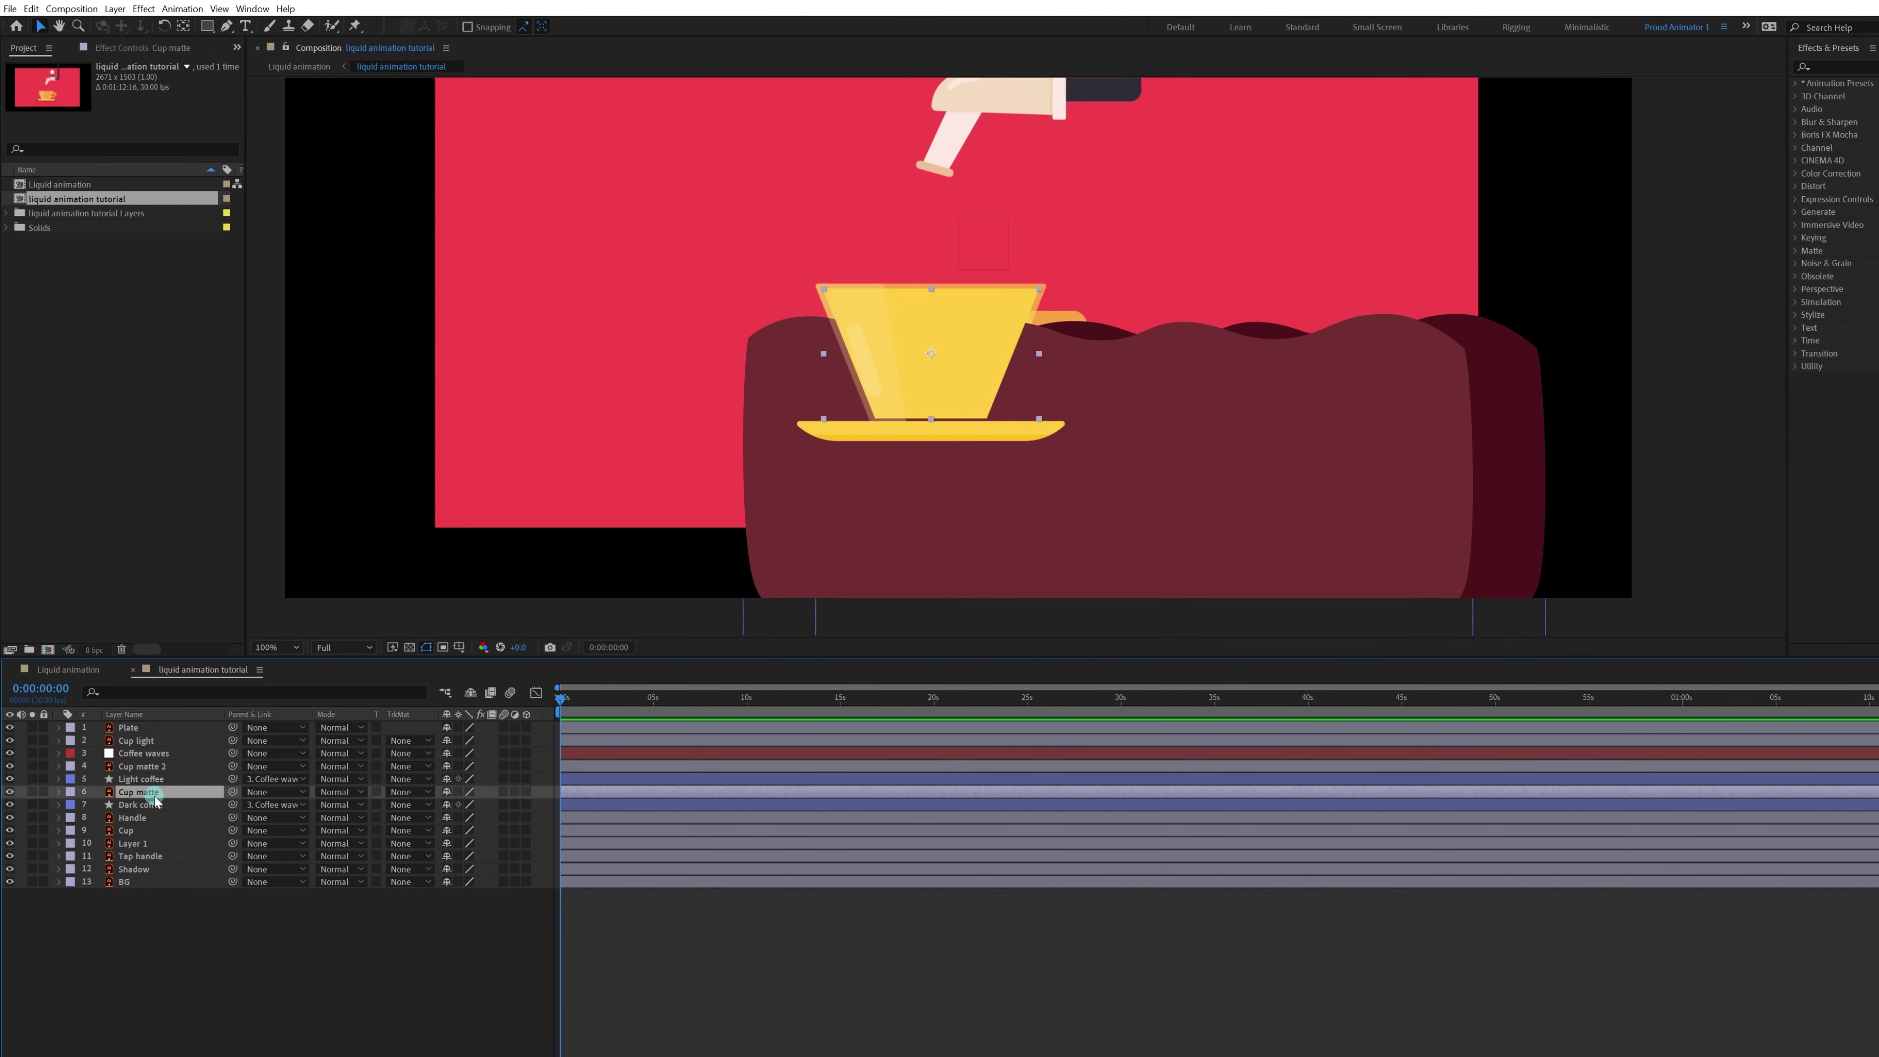
pyautogui.click(158, 806)
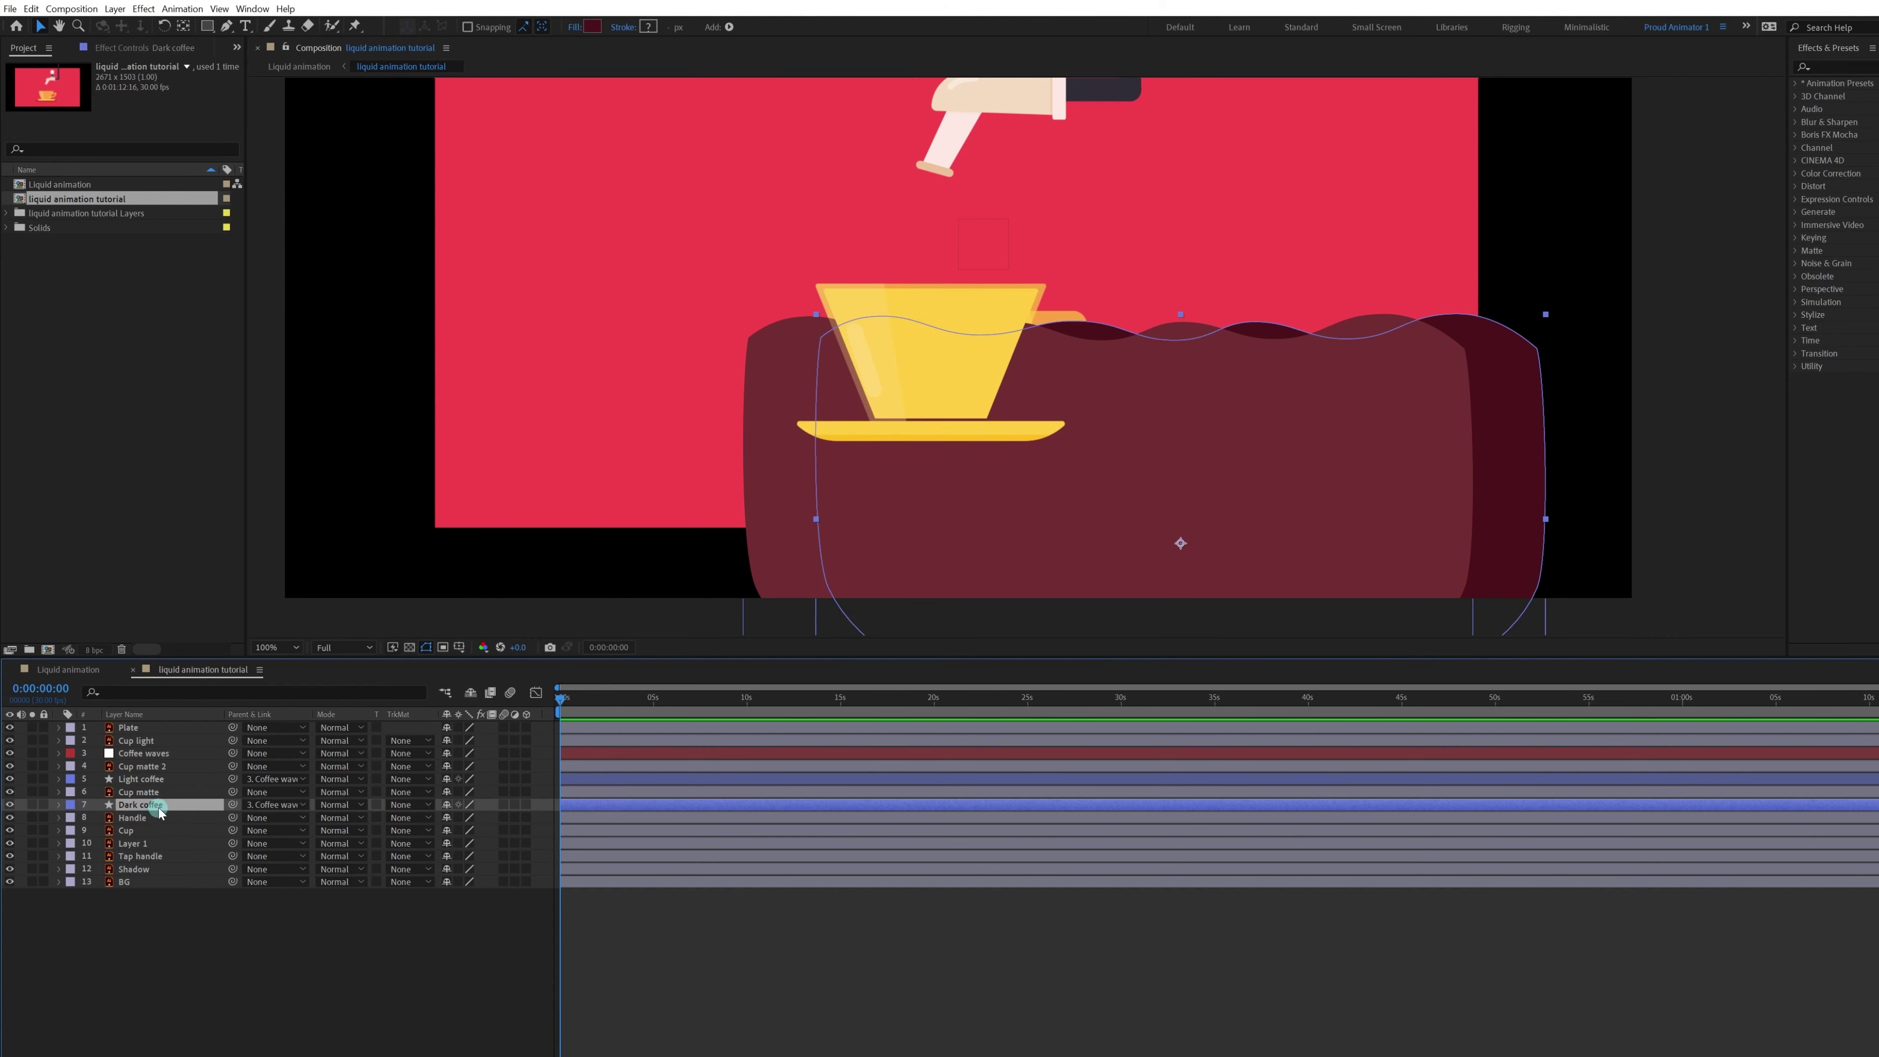
pyautogui.click(327, 805)
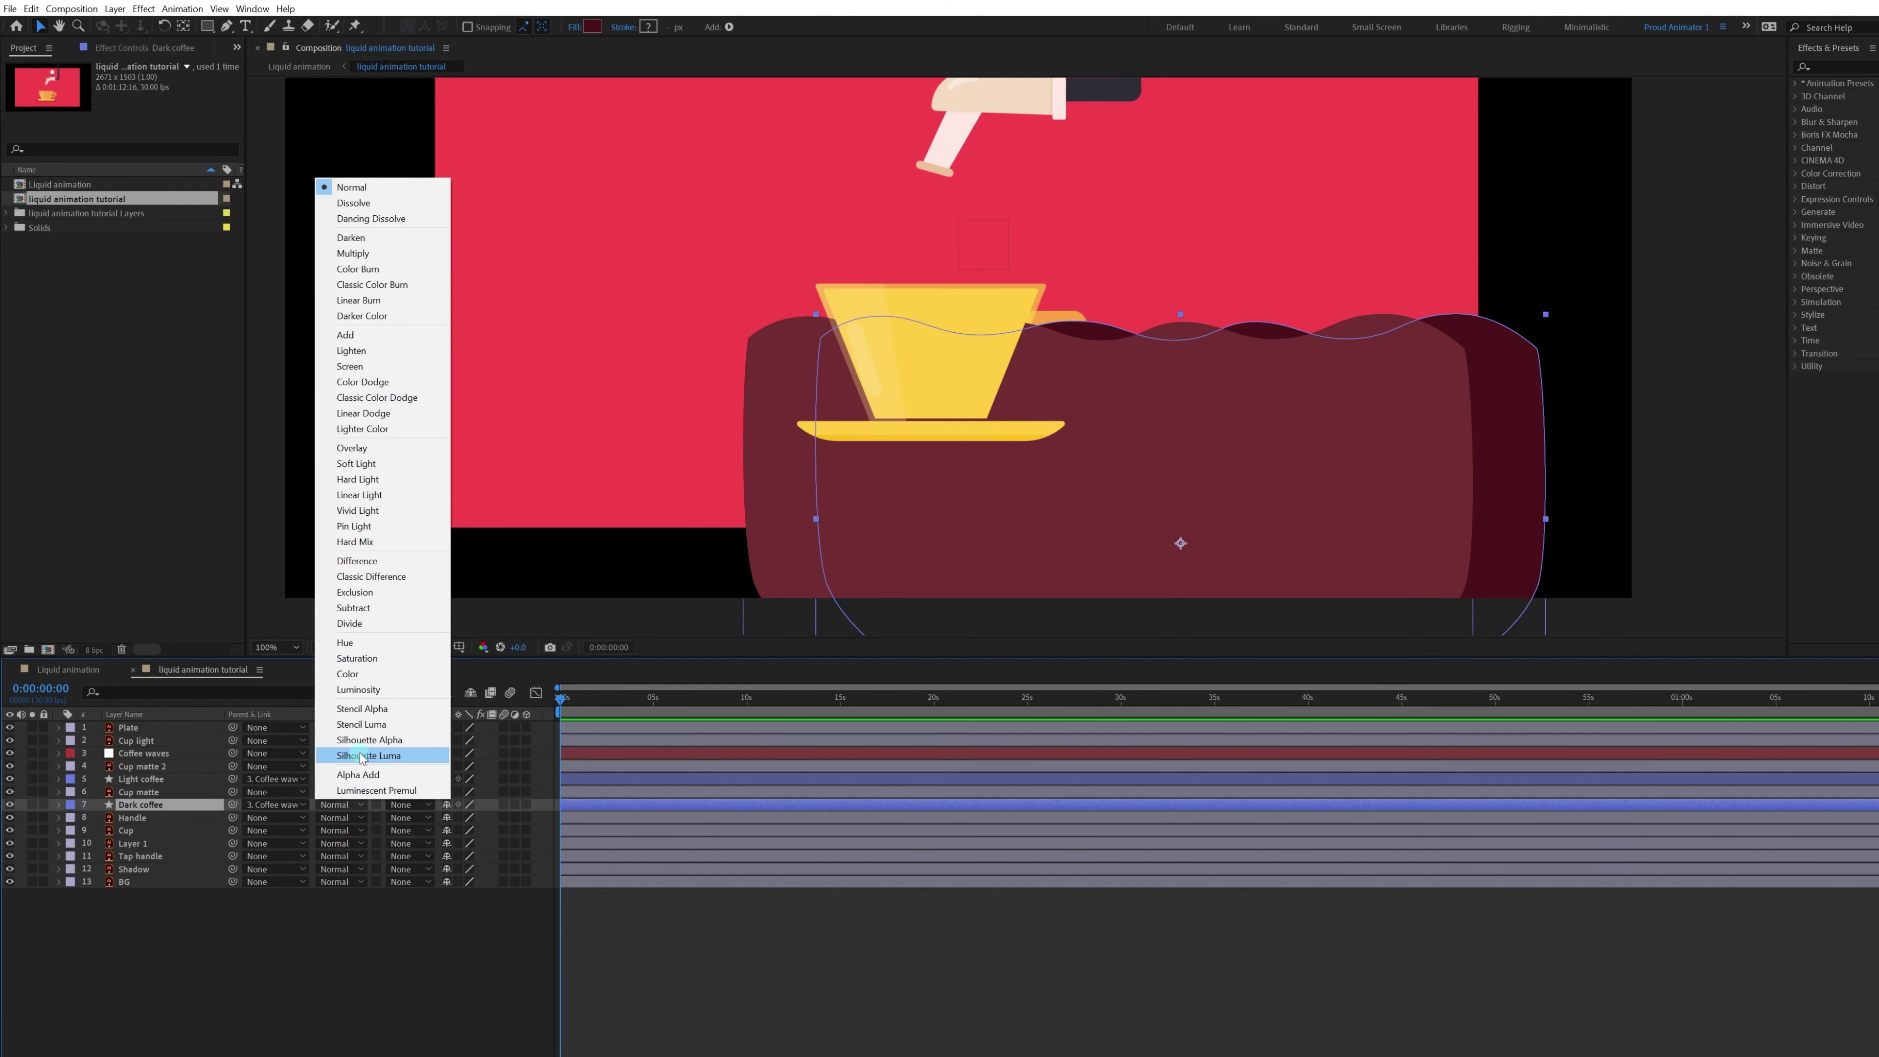
pyautogui.click(198, 807)
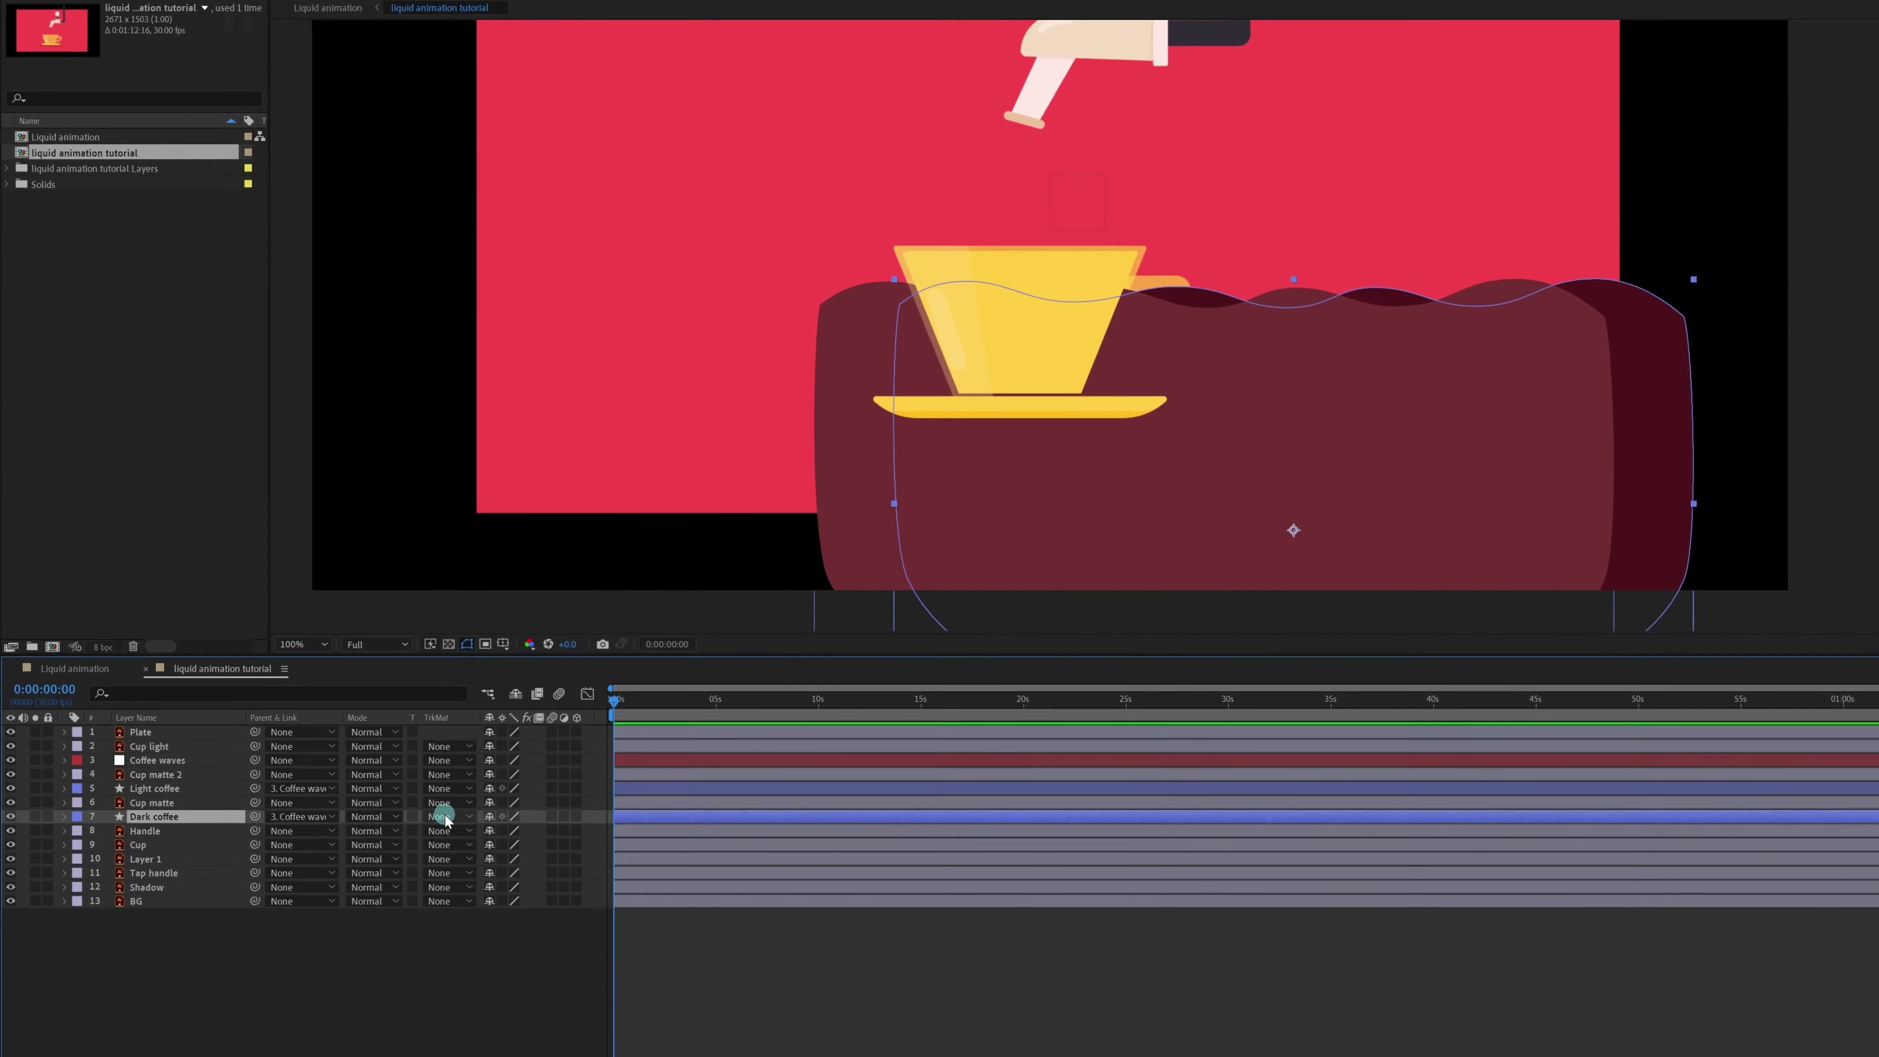
pyautogui.click(404, 805)
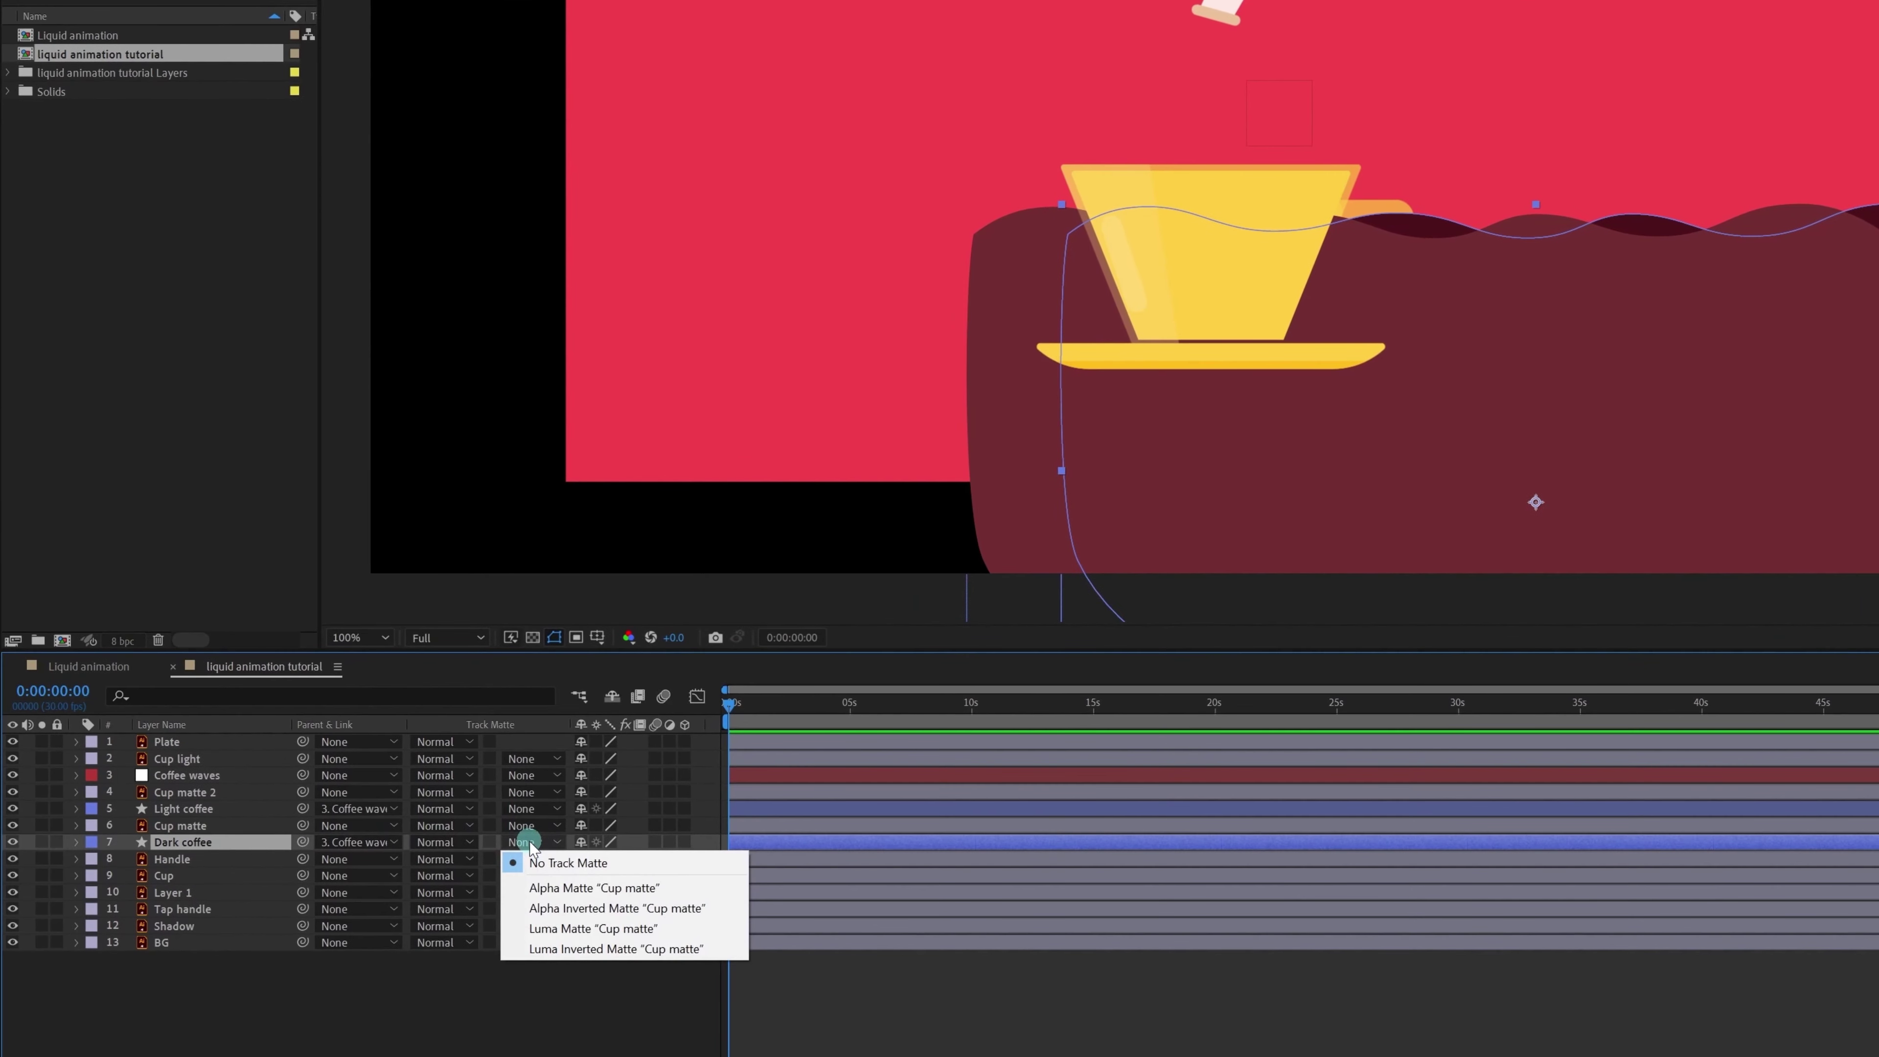
pyautogui.click(588, 891)
# Set the Light coffee layer's track matte to the alpha matte of Cup matte 2.
pyautogui.click(226, 809)
pyautogui.click(416, 810)
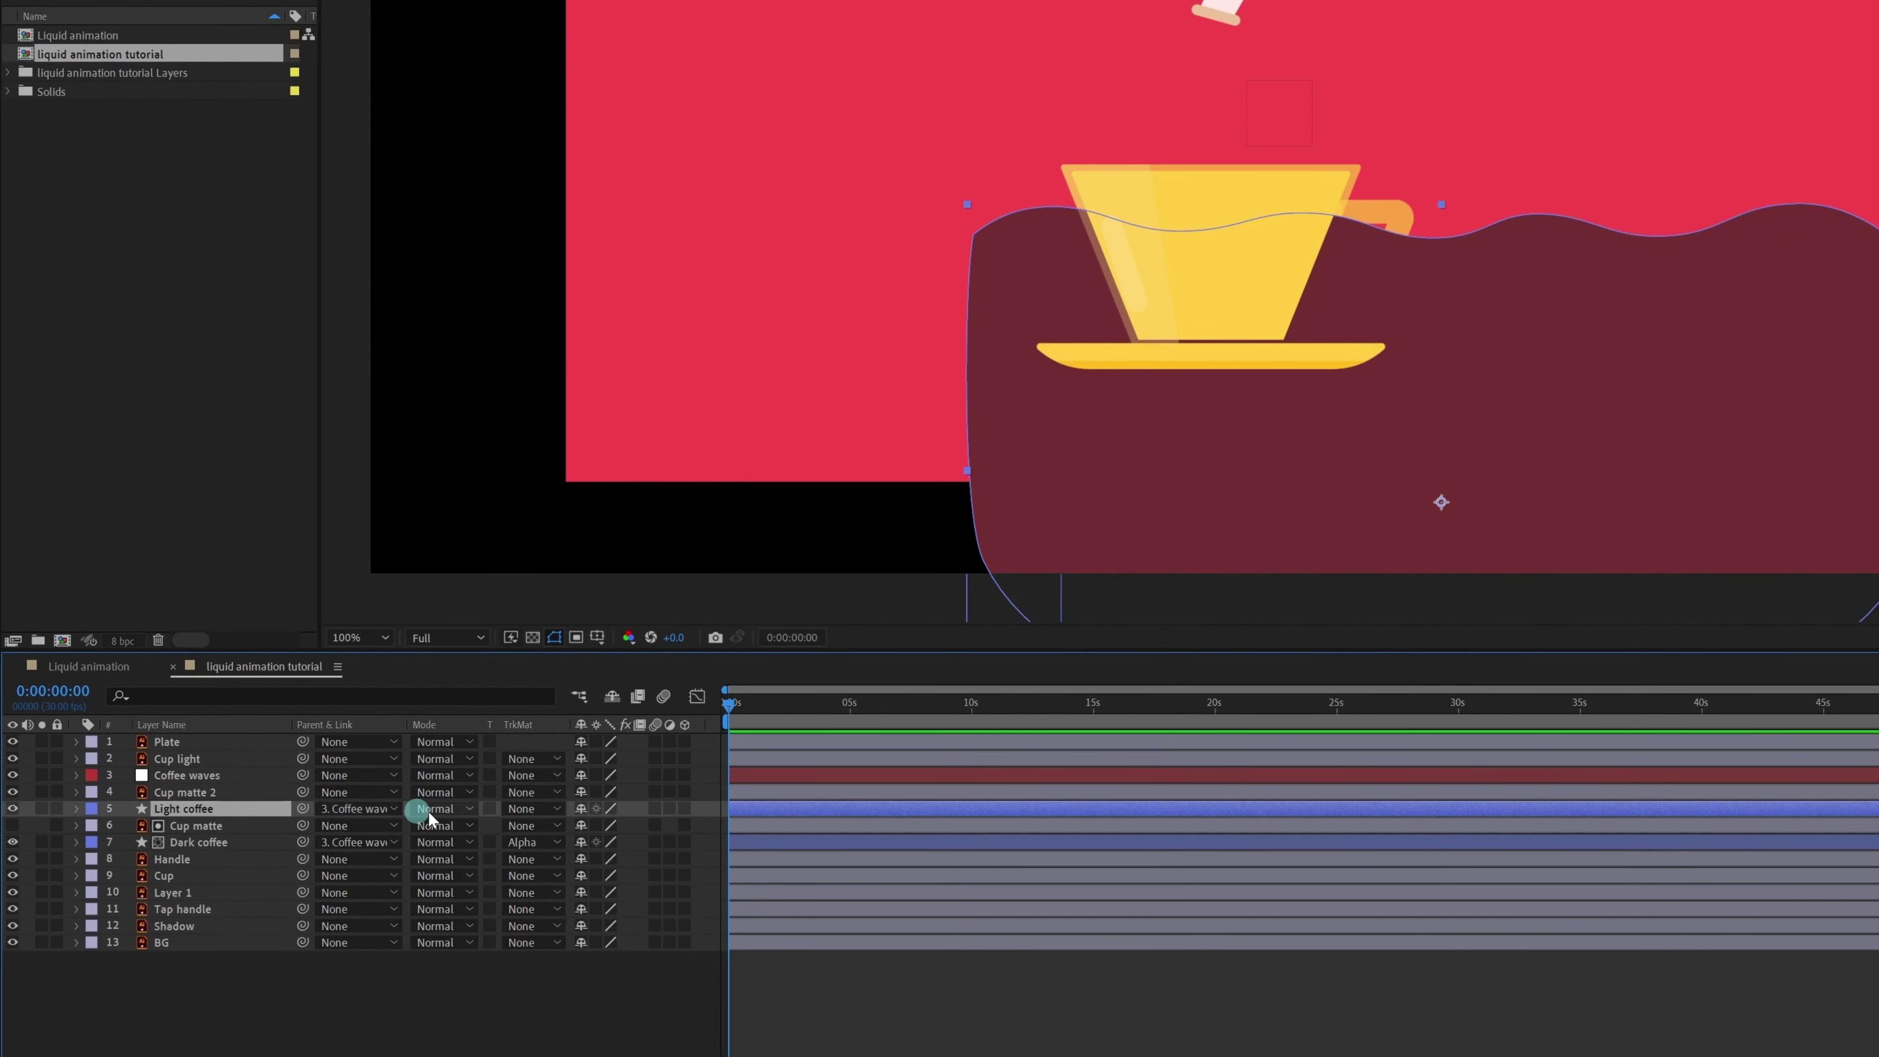
pyautogui.click(531, 808)
pyautogui.click(548, 851)
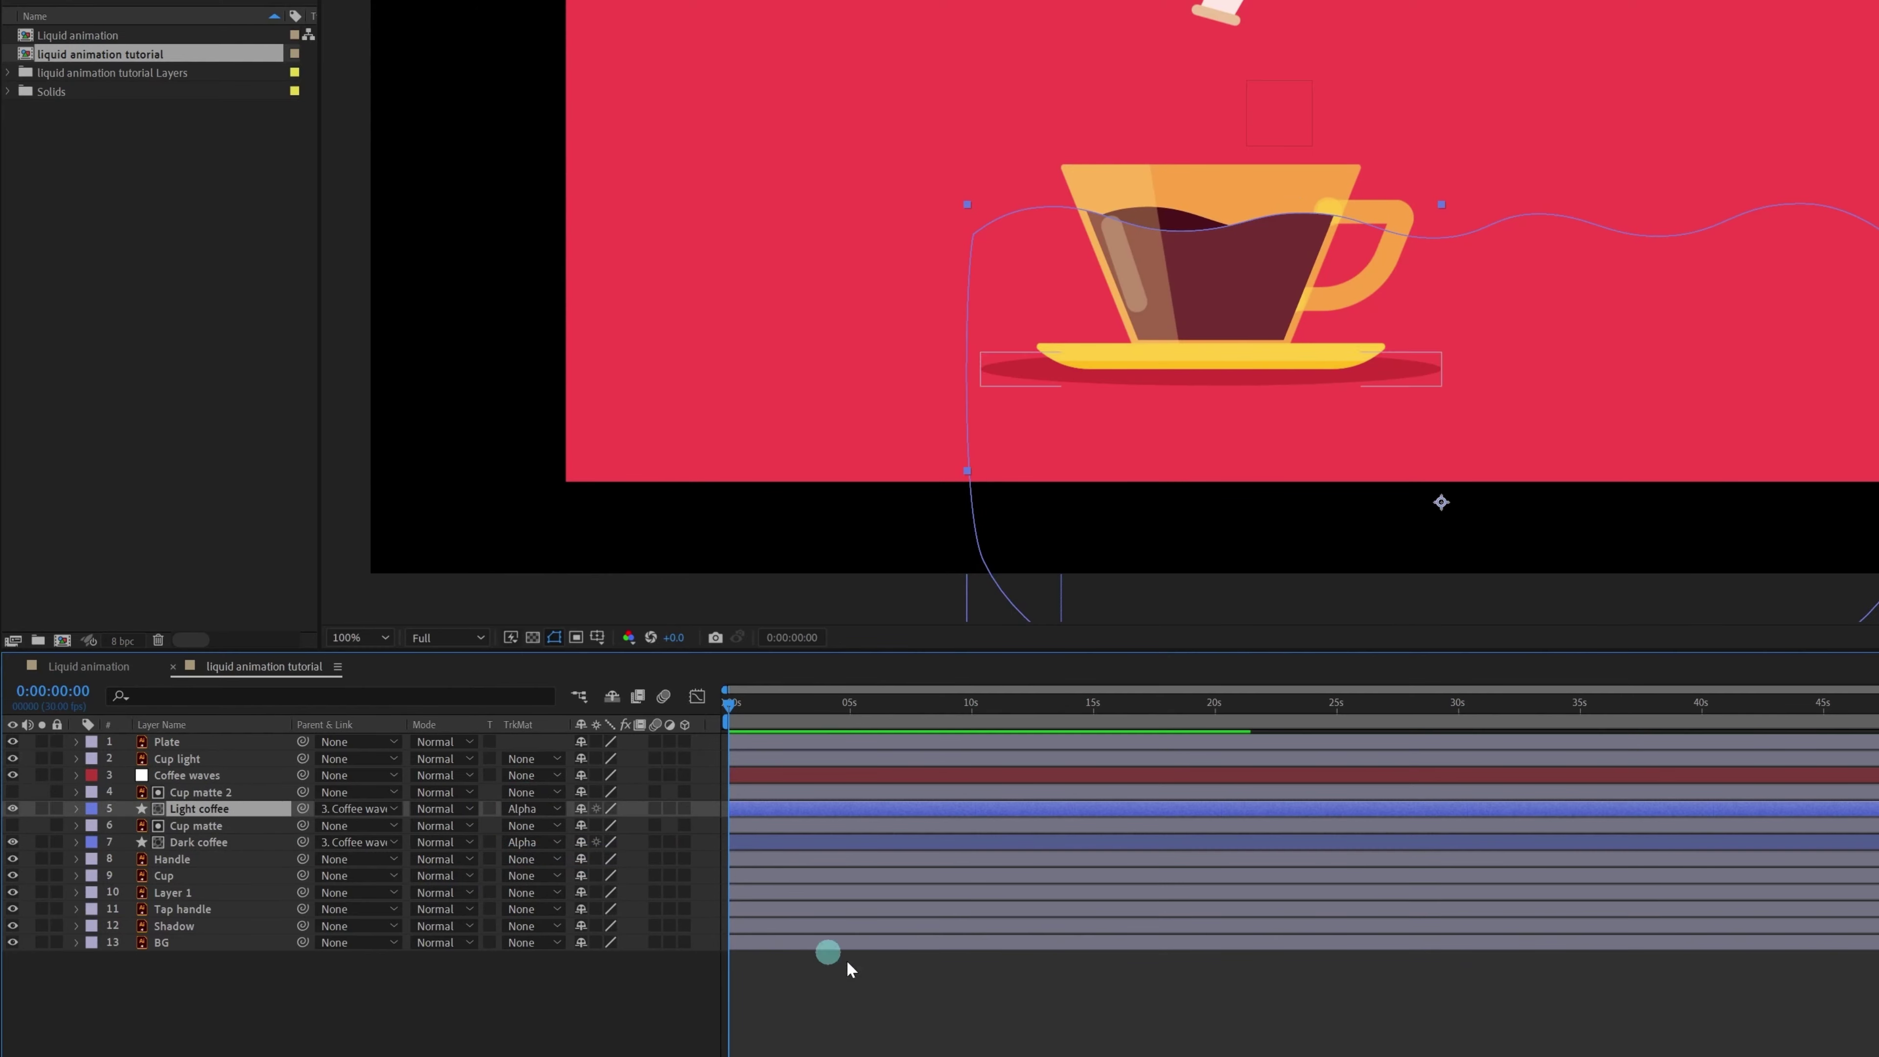
pyautogui.click(957, 1020)
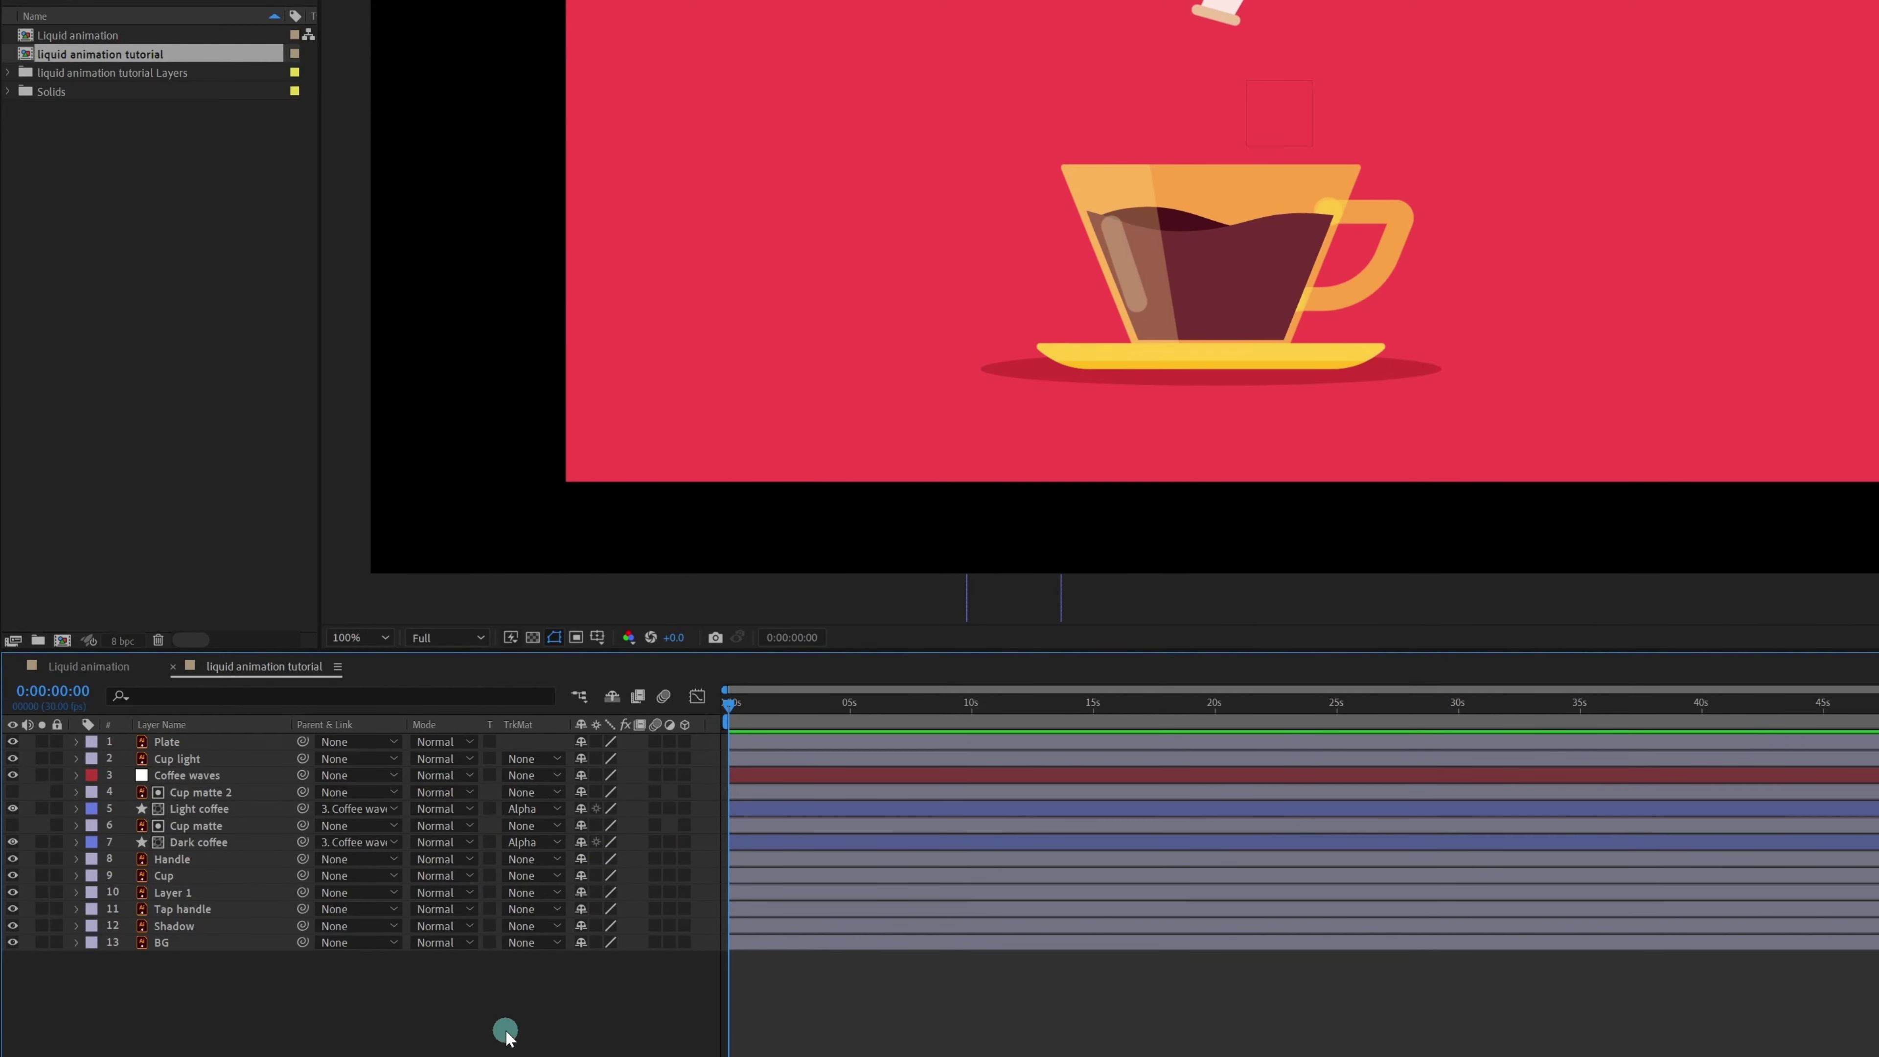
# Lock the BG and Shadow layers and mark both of them as shy.
pyautogui.scroll(-1, 818, 273)
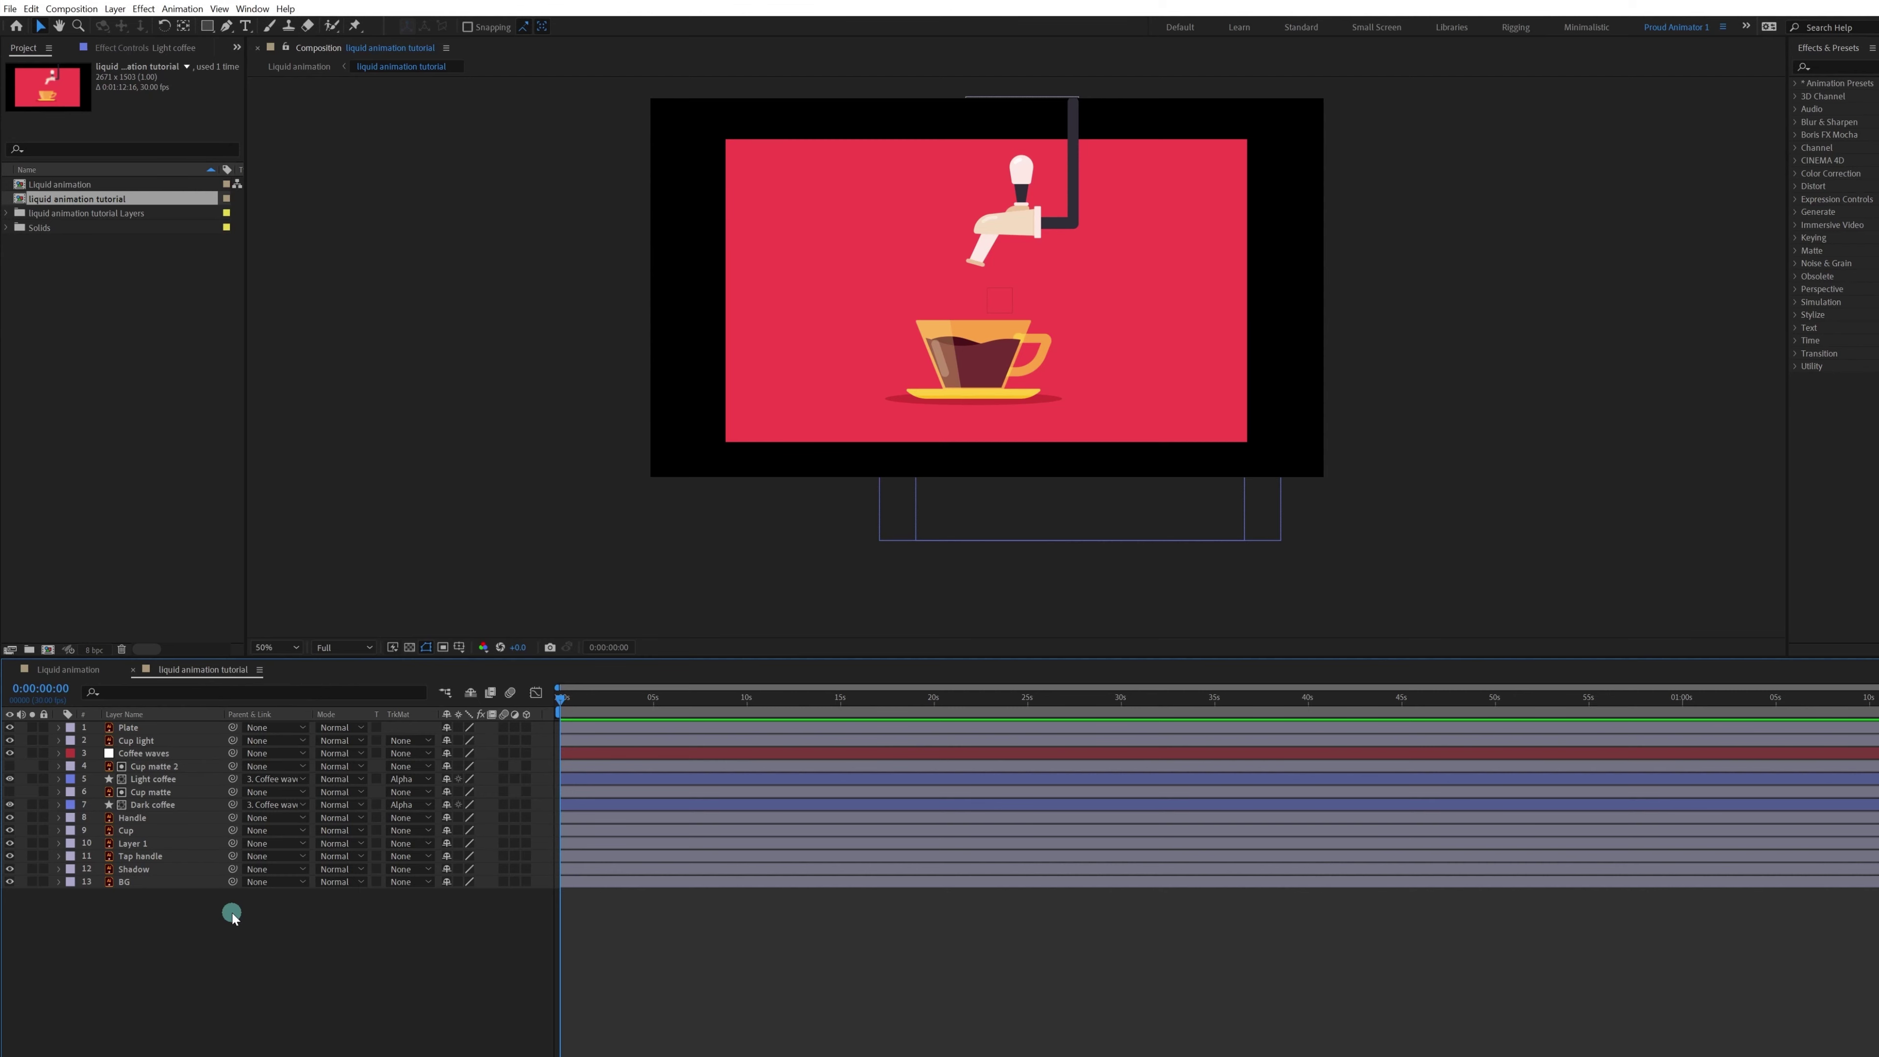
pyautogui.scroll(2, 741, 411)
pyautogui.press('h')
pyautogui.moveTo(650, 336); pyautogui.dragTo(625, 441)
pyautogui.press('v')
pyautogui.click(133, 882)
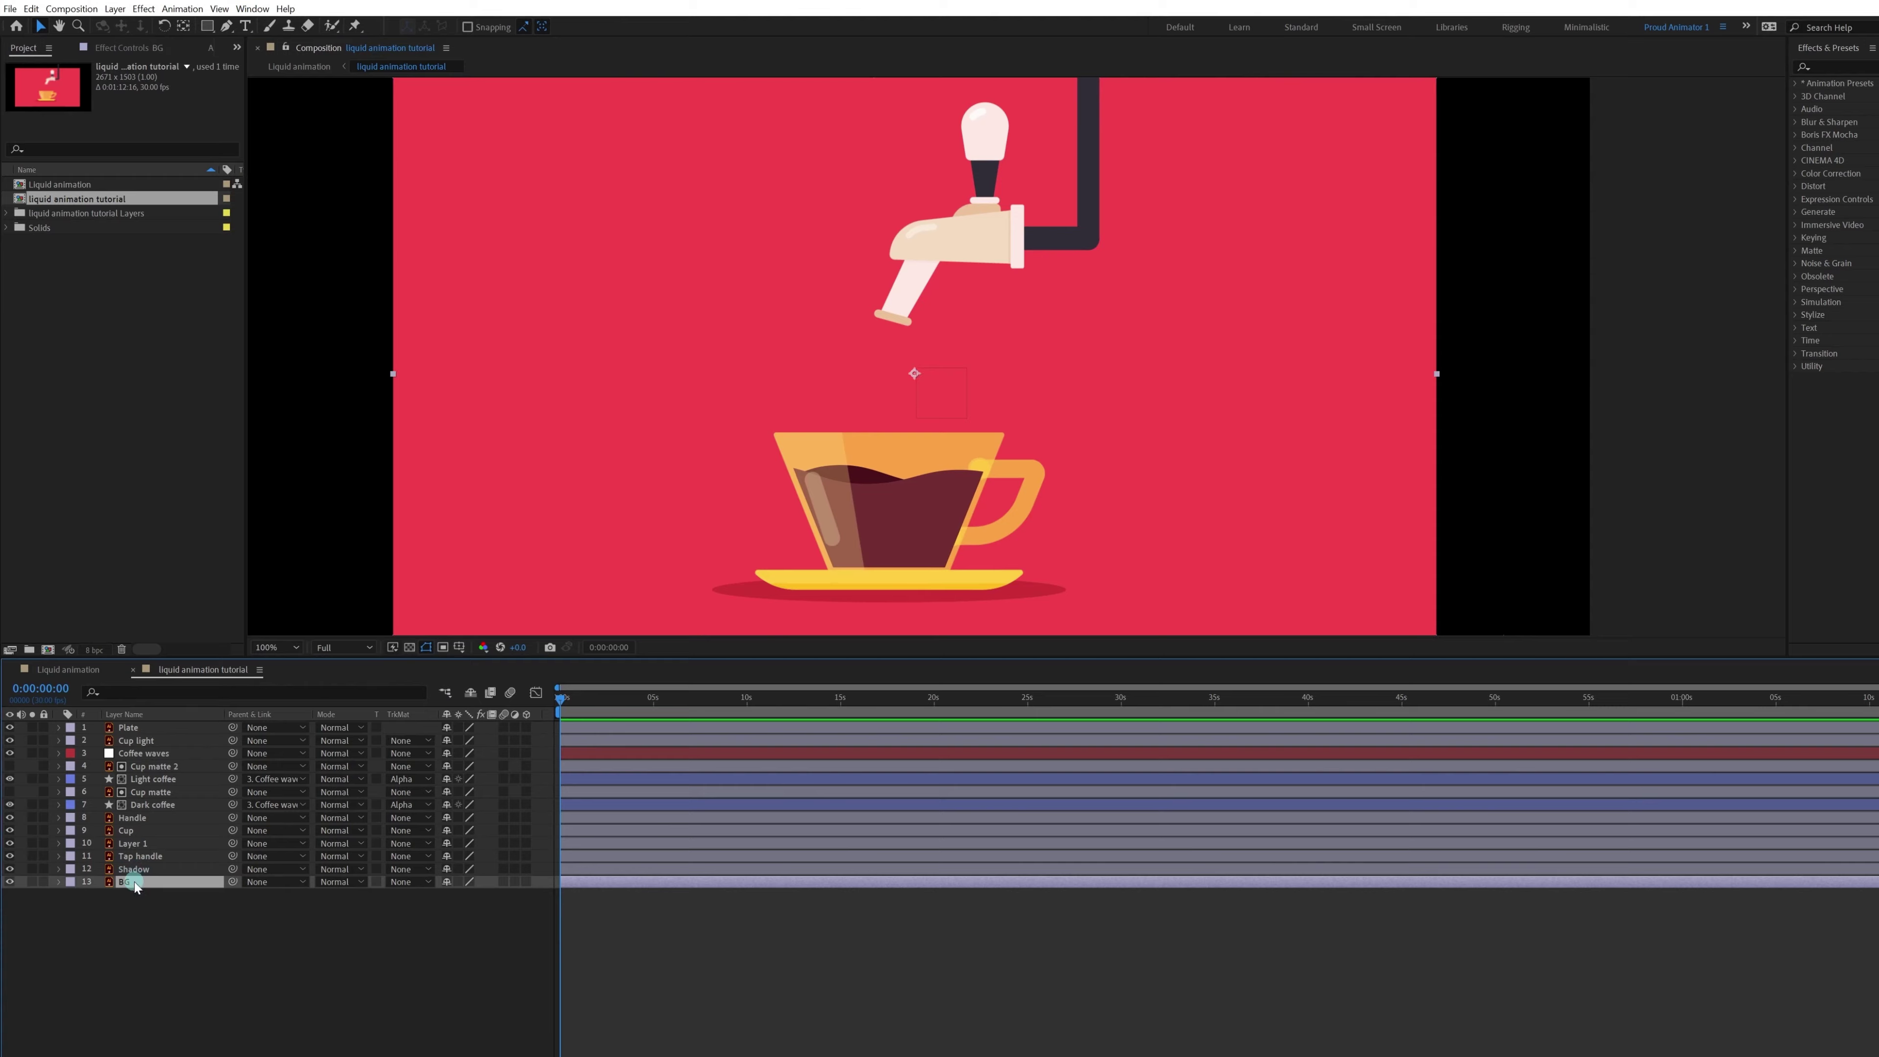
pyautogui.press(',')
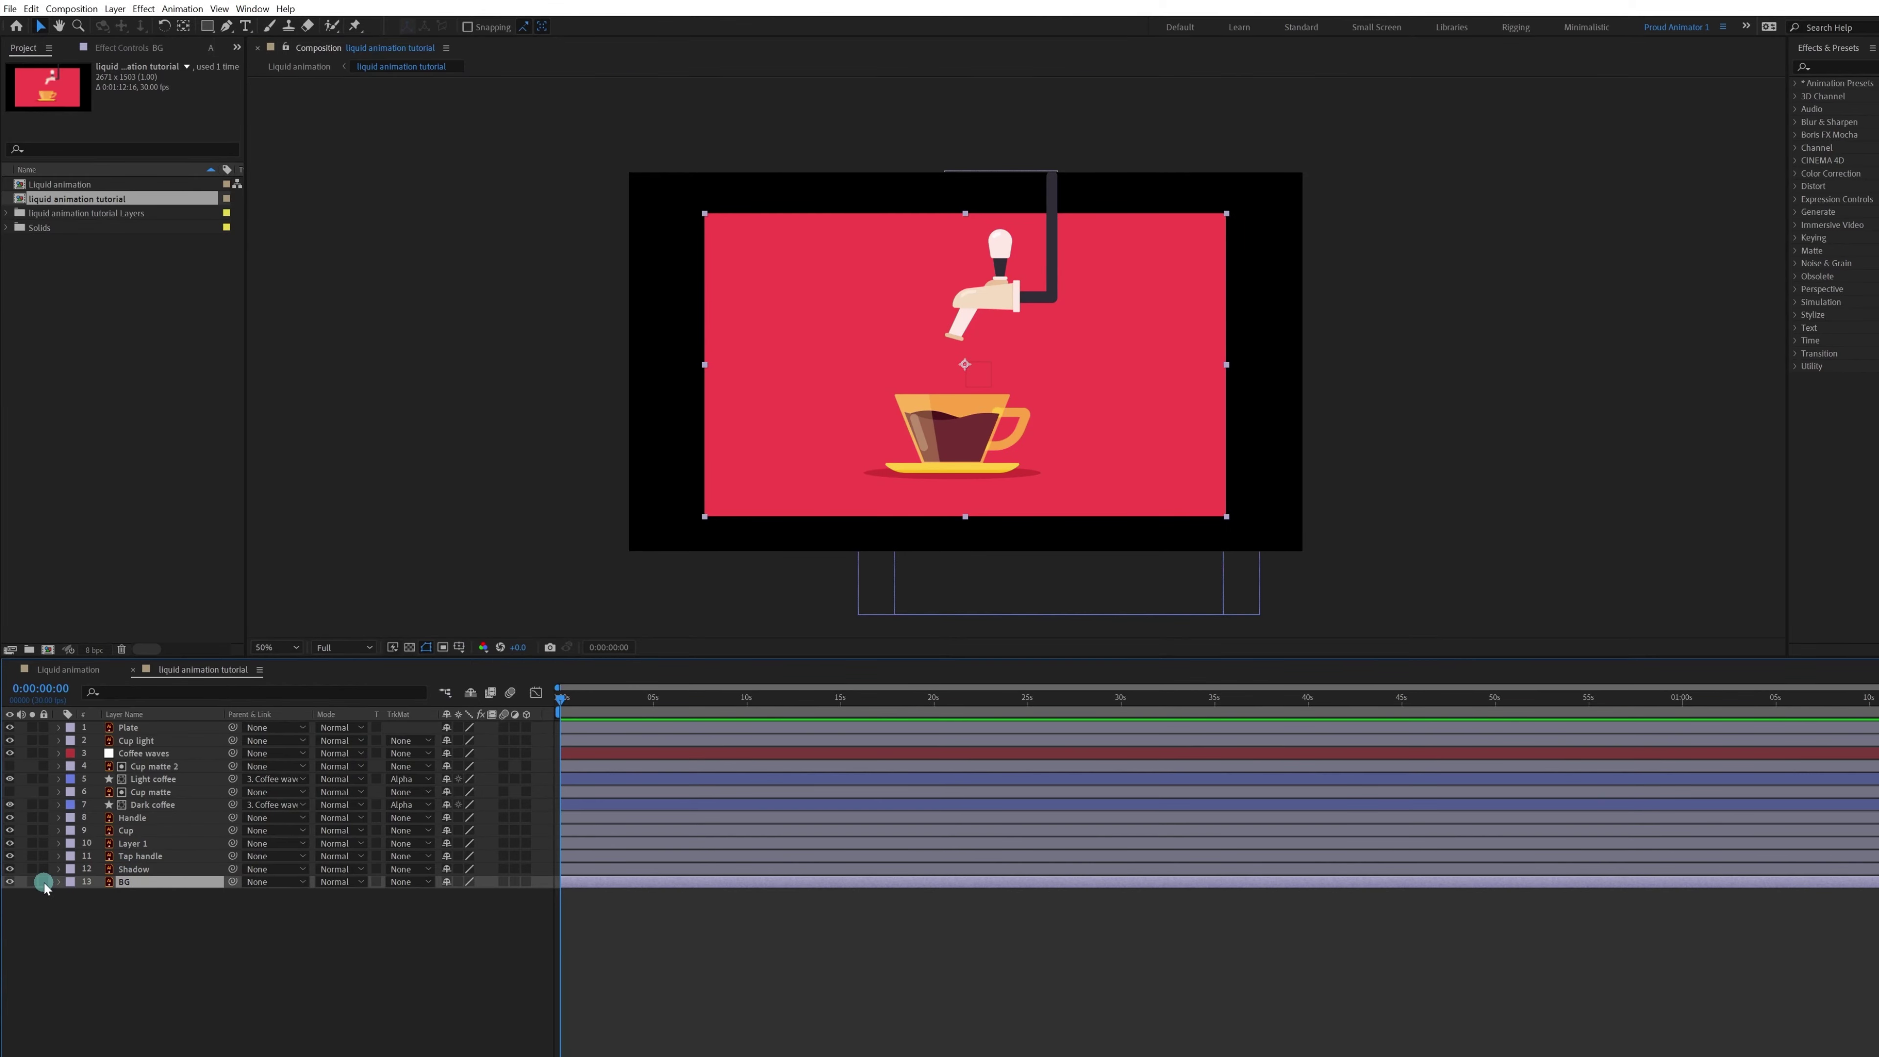
pyautogui.click(43, 882)
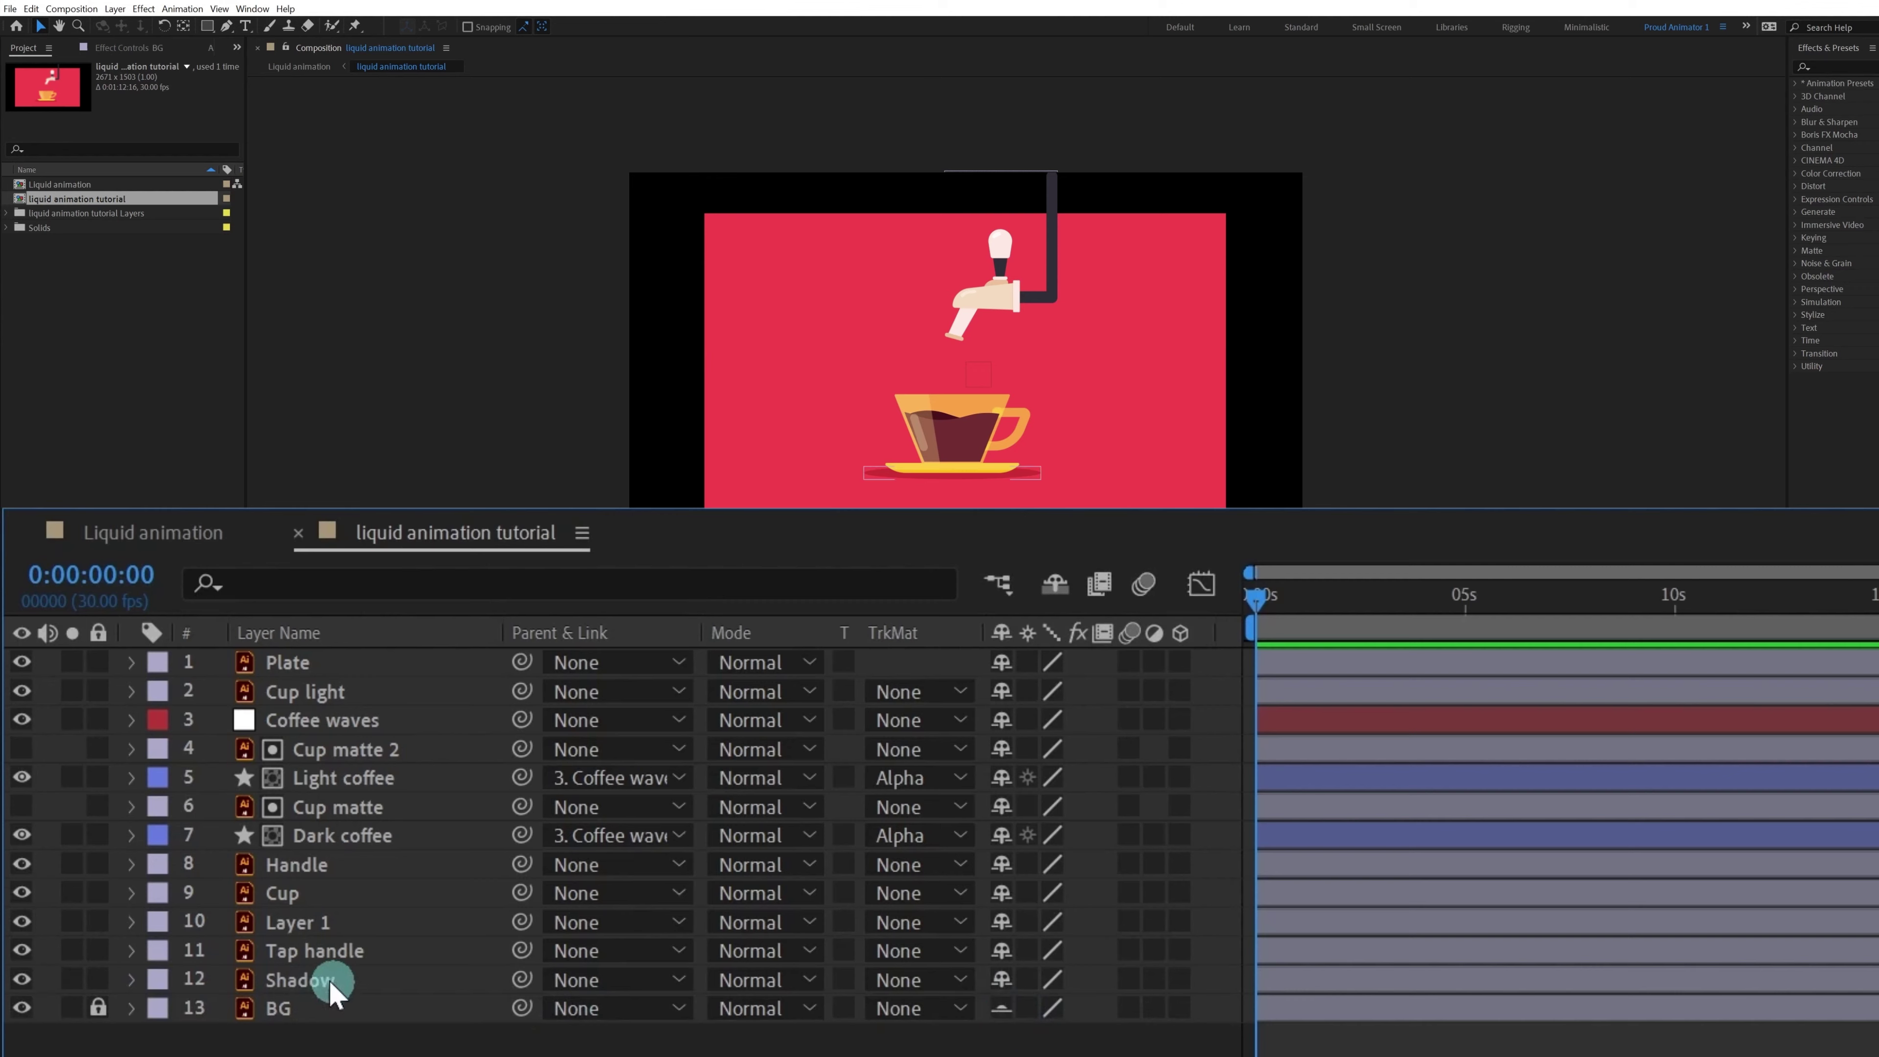
pyautogui.click(245, 988)
pyautogui.click(98, 979)
pyautogui.click(1002, 979)
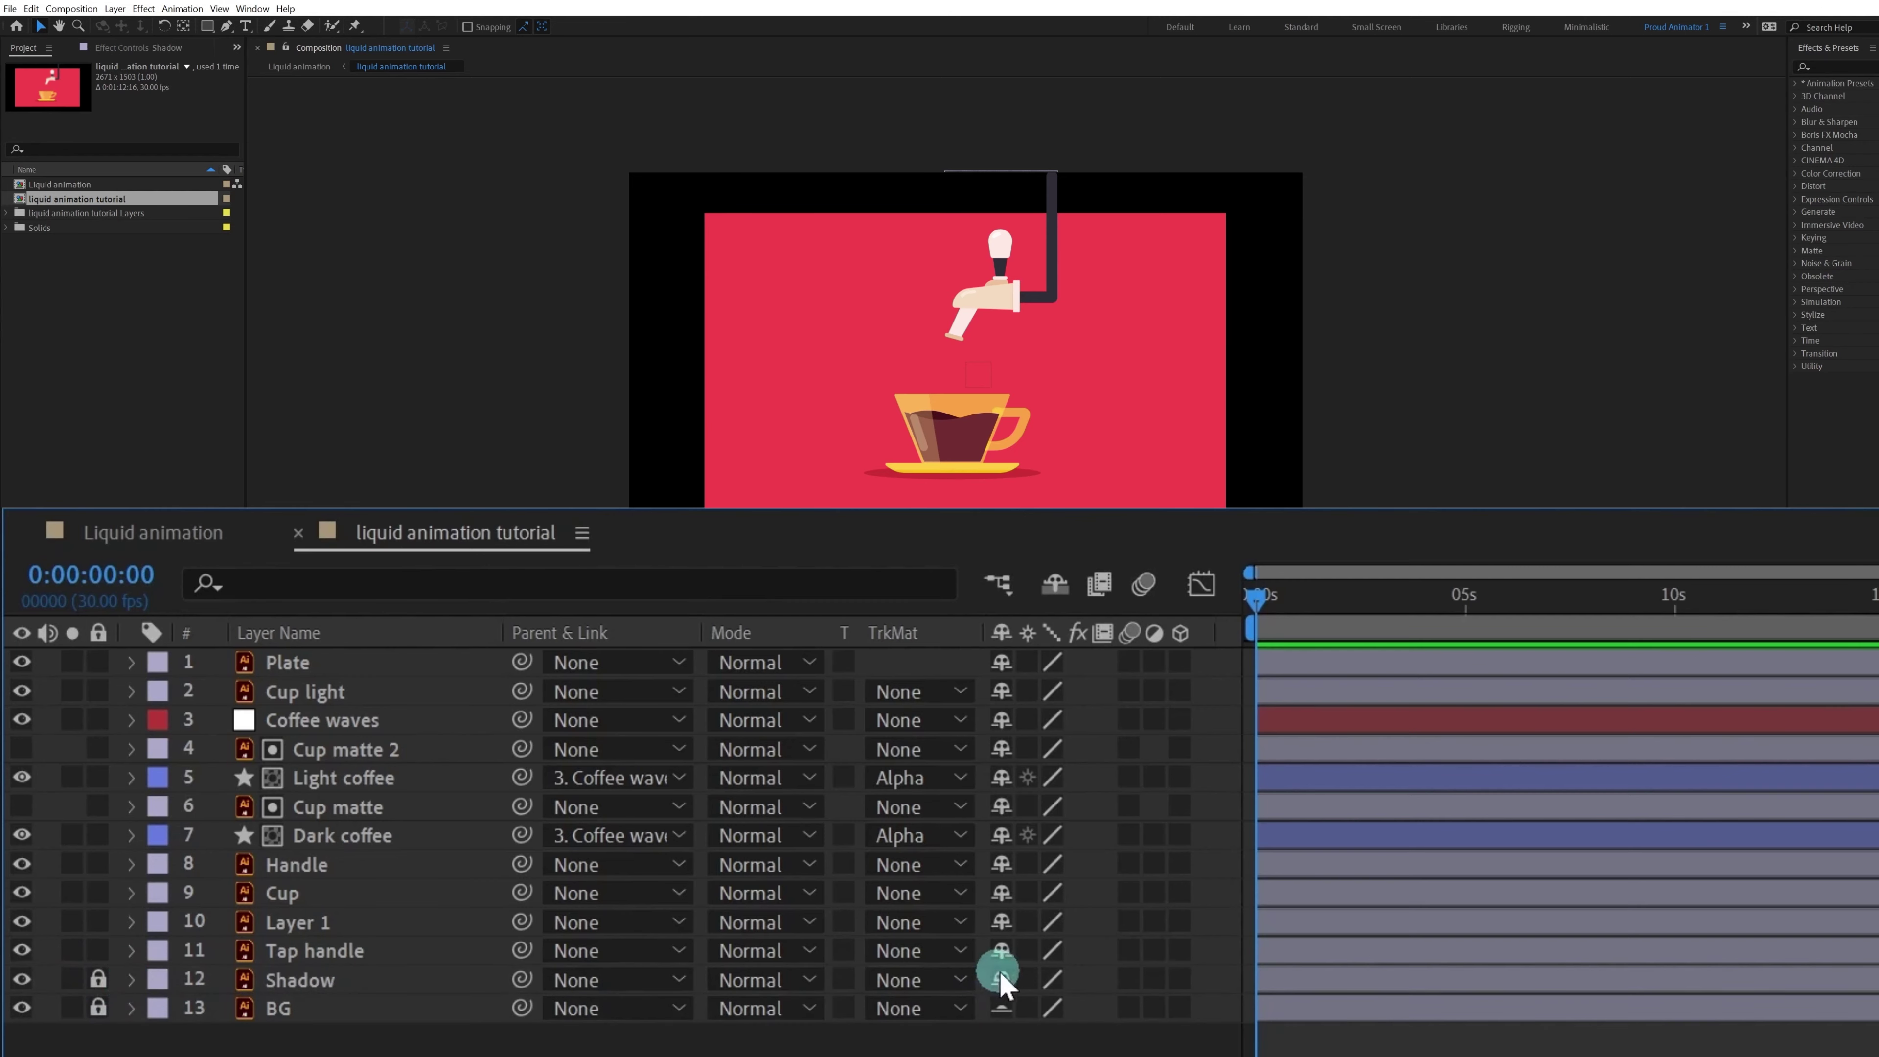
# Lock the Handle, Cup and Layer 1 layers.
pyautogui.click(323, 952)
pyautogui.keyDown('shift'); pyautogui.click(323, 929); pyautogui.keyUp('shift')
pyautogui.click(324, 924)
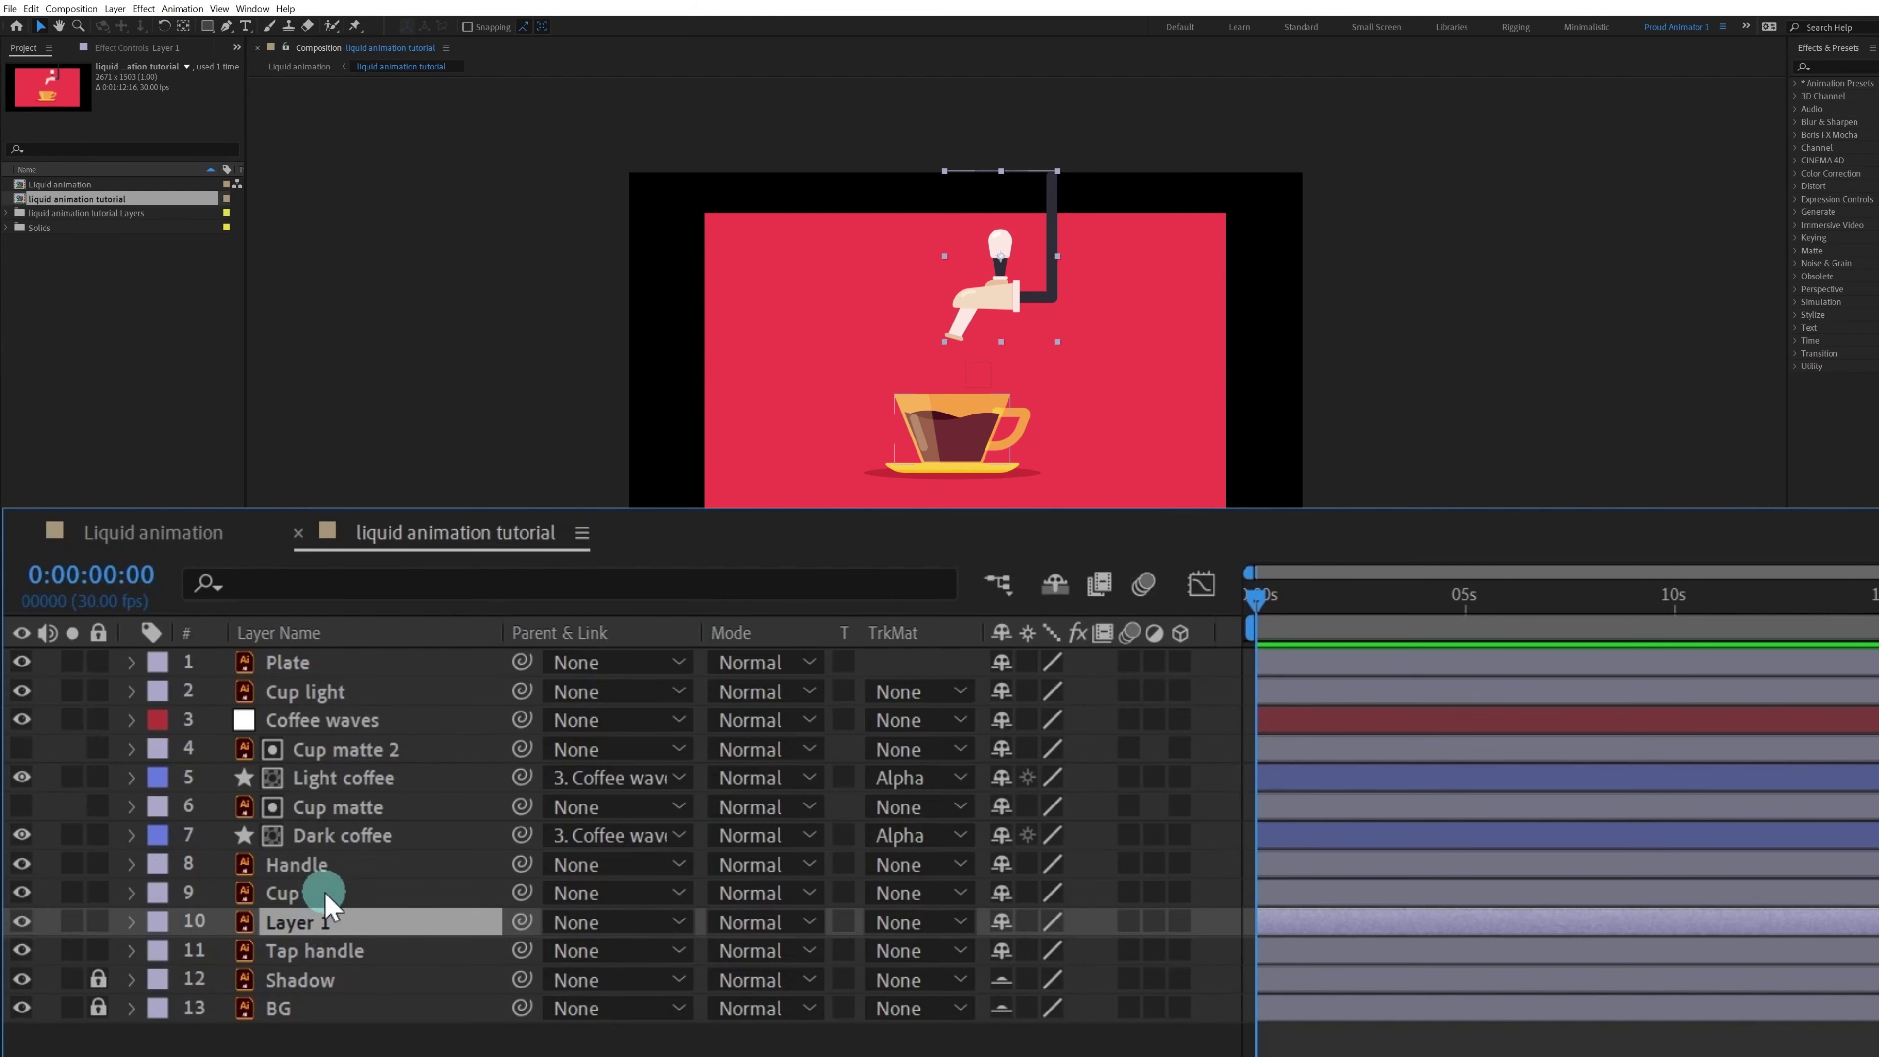
pyautogui.keyDown('shift'); pyautogui.click(323, 893); pyautogui.keyUp('shift')
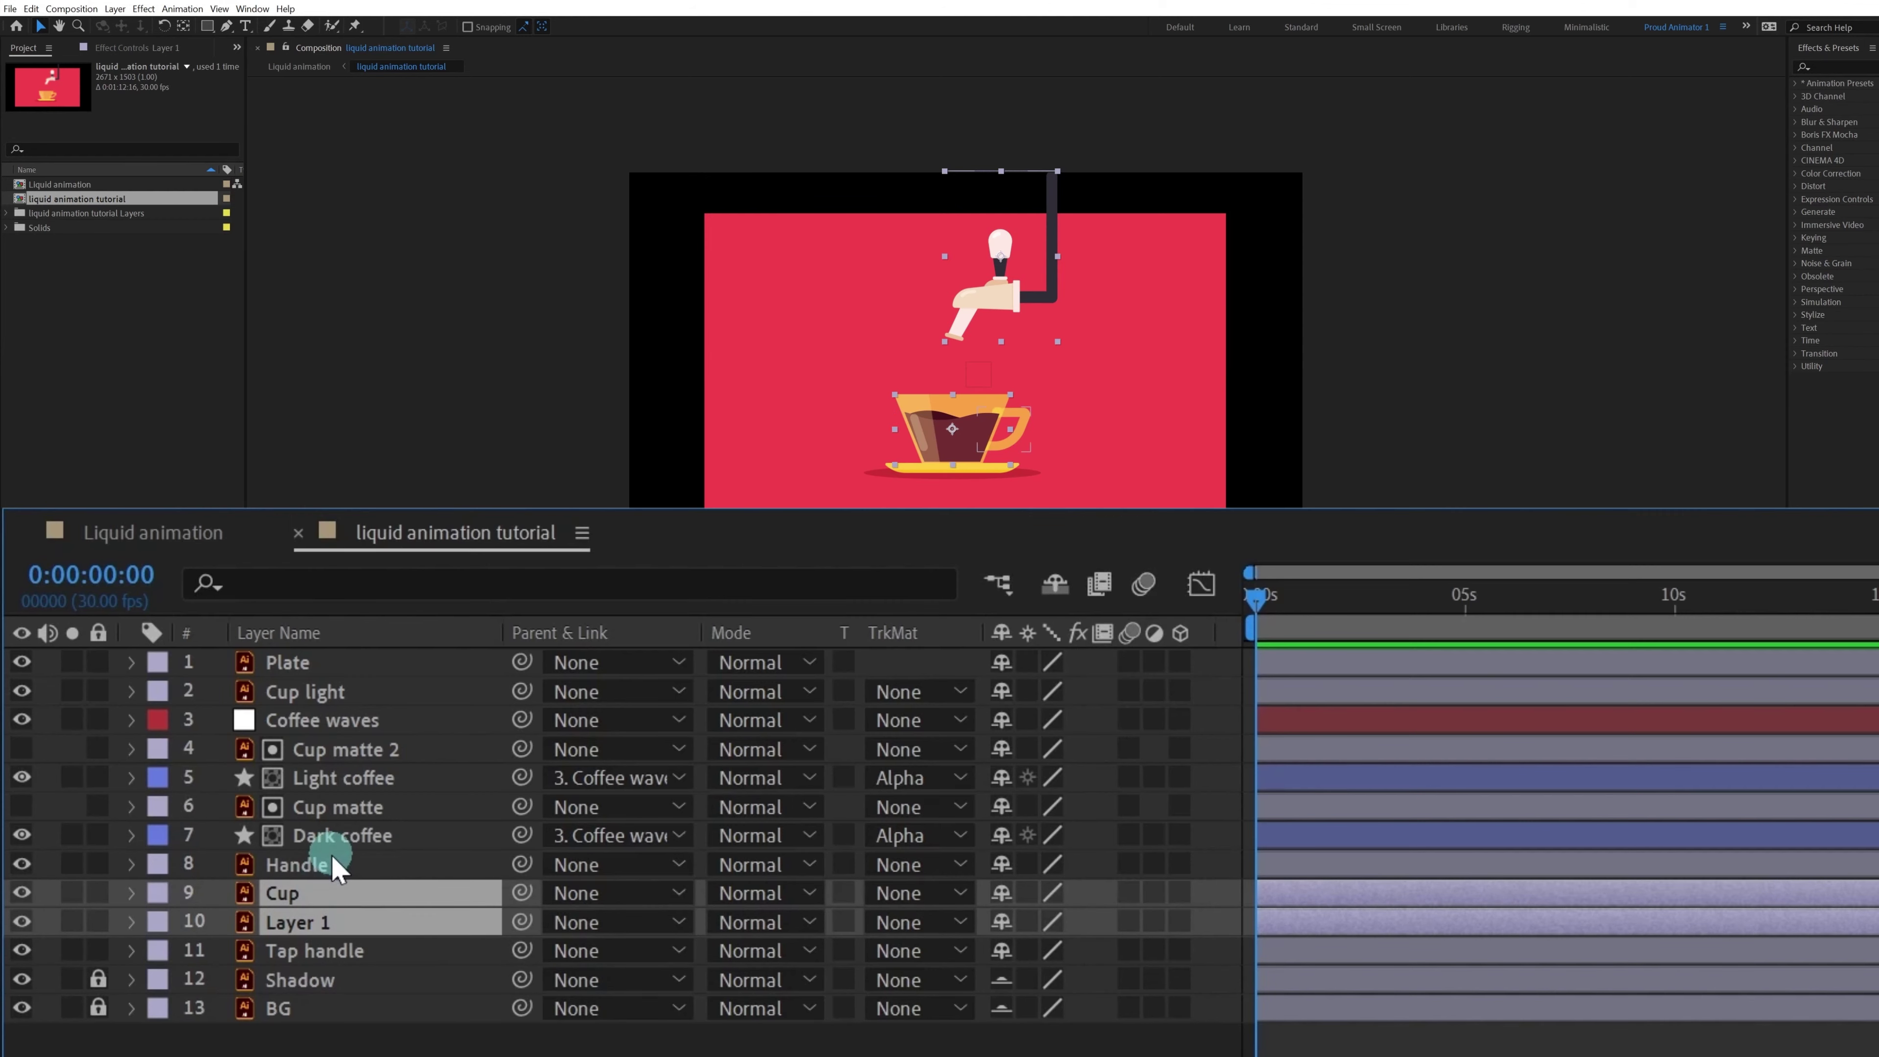
pyautogui.keyDown('shift'); pyautogui.click(318, 865); pyautogui.keyUp('shift')
pyautogui.click(98, 918)
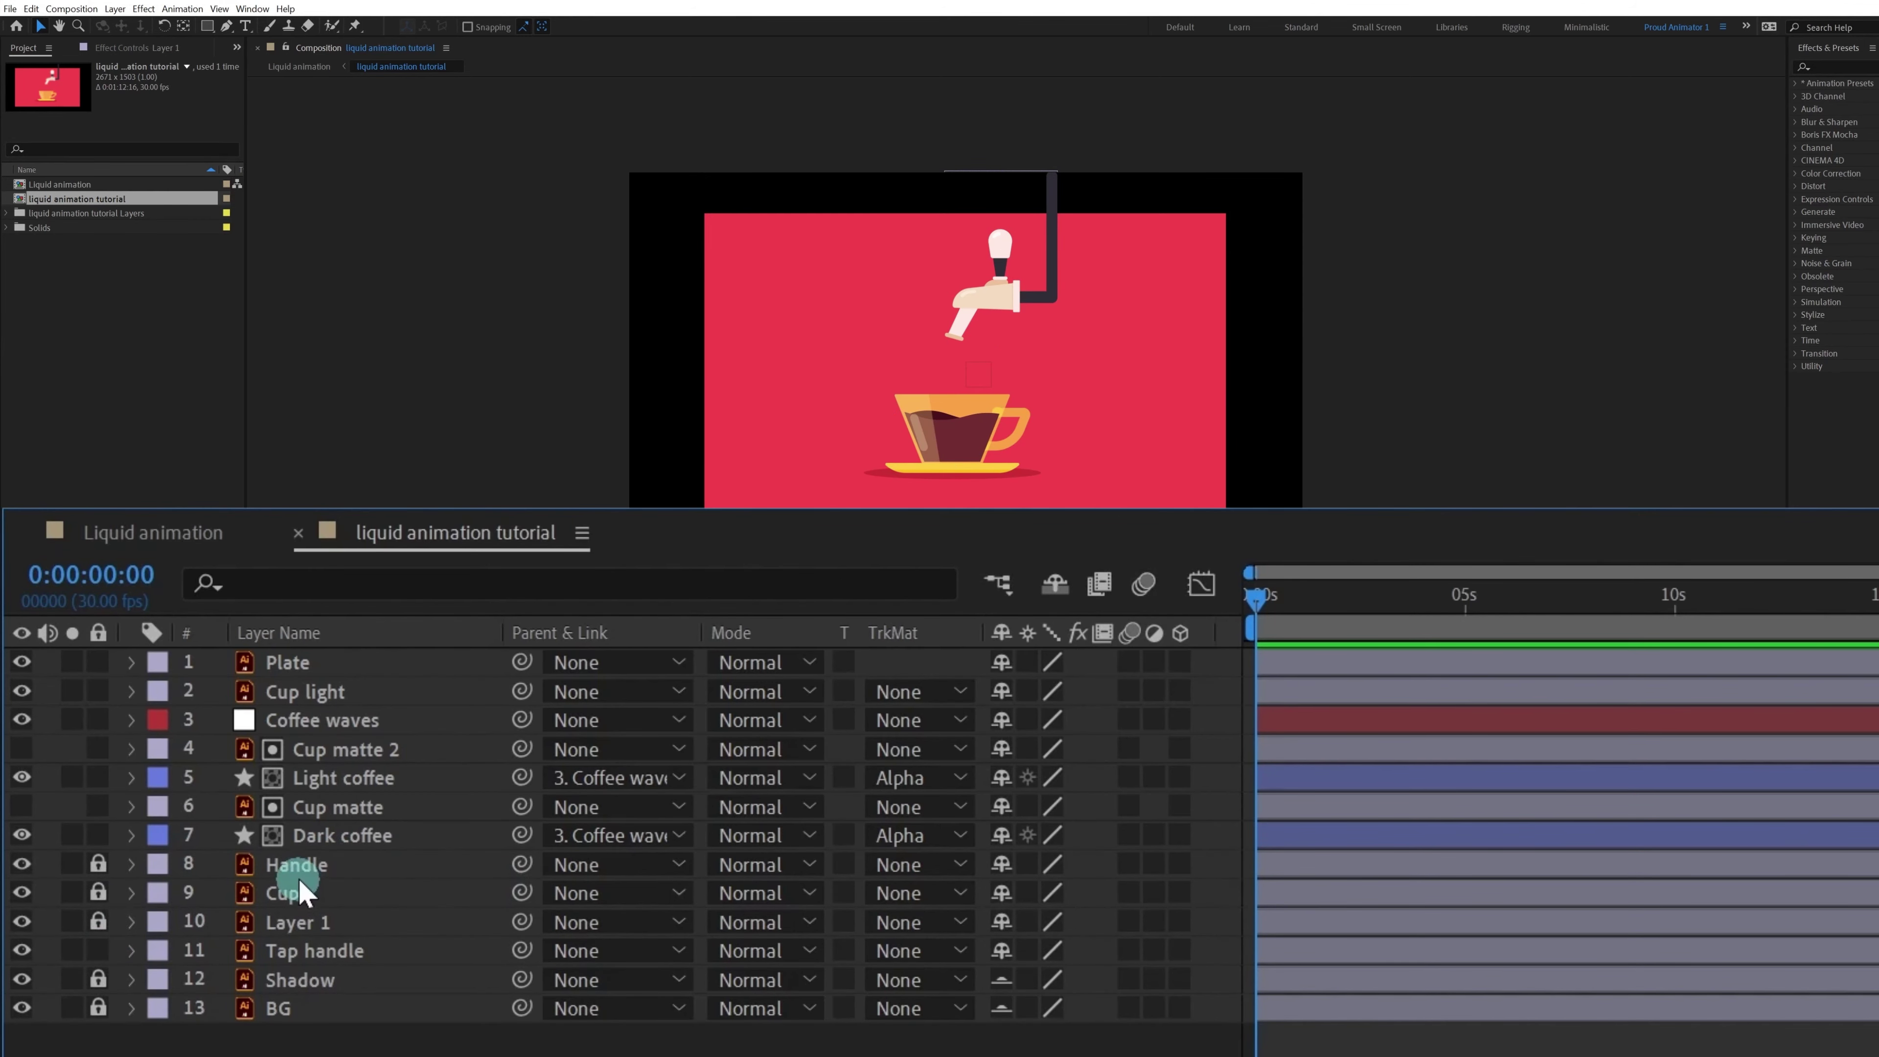
# Lock the Cup light and Plate layers.
pyautogui.click(325, 690)
pyautogui.click(131, 690)
pyautogui.click(98, 690)
pyautogui.click(281, 662)
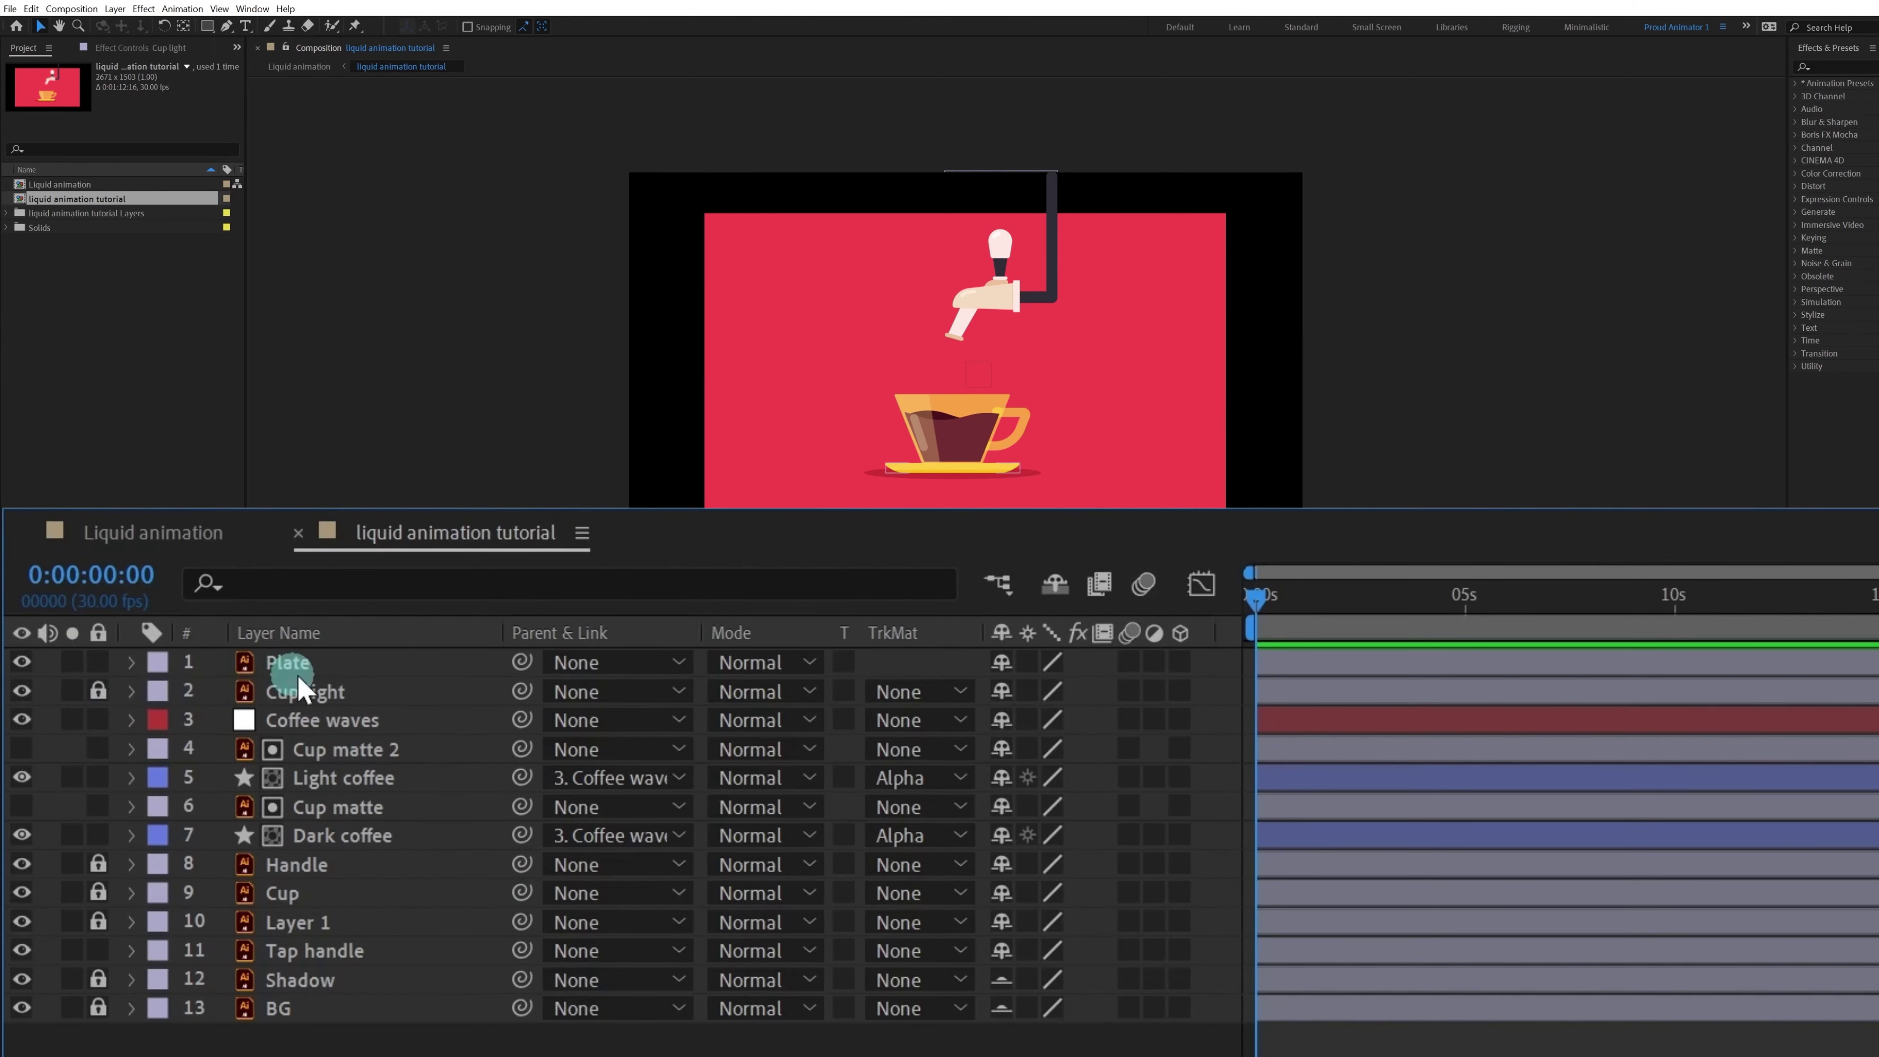
pyautogui.click(98, 661)
# Mark the Plate, Cup light, Handle, Cup and Layer 1 layers as shy and hide all shy layers from the timeline.
pyautogui.click(944, 684)
pyautogui.click(1000, 661)
pyautogui.click(1001, 690)
pyautogui.click(1007, 855)
pyautogui.moveTo(1008, 857); pyautogui.dragTo(1003, 924)
pyautogui.click(1055, 584)
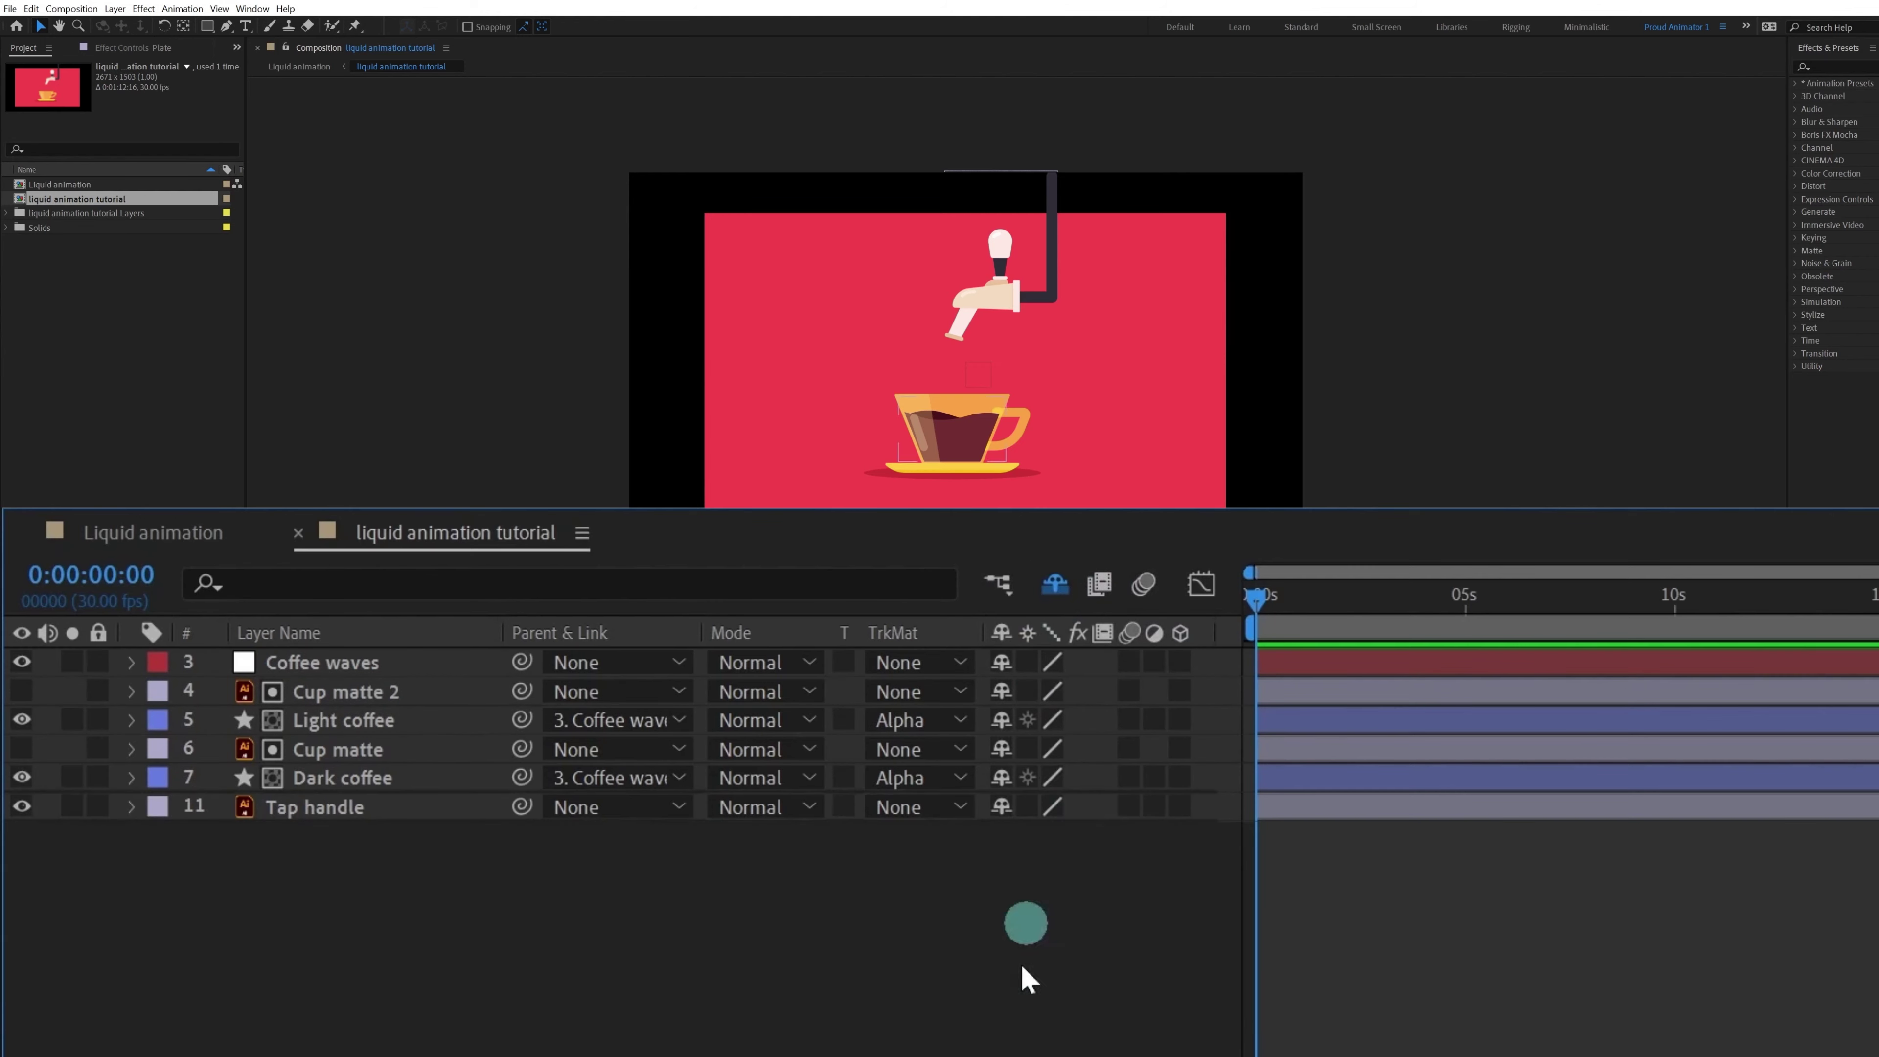
# Select the Tap handle layer, try moving the handle up off the tap, and undo the move.
pyautogui.scroll(2, 778, 477)
pyautogui.click(351, 783)
pyautogui.click(345, 804)
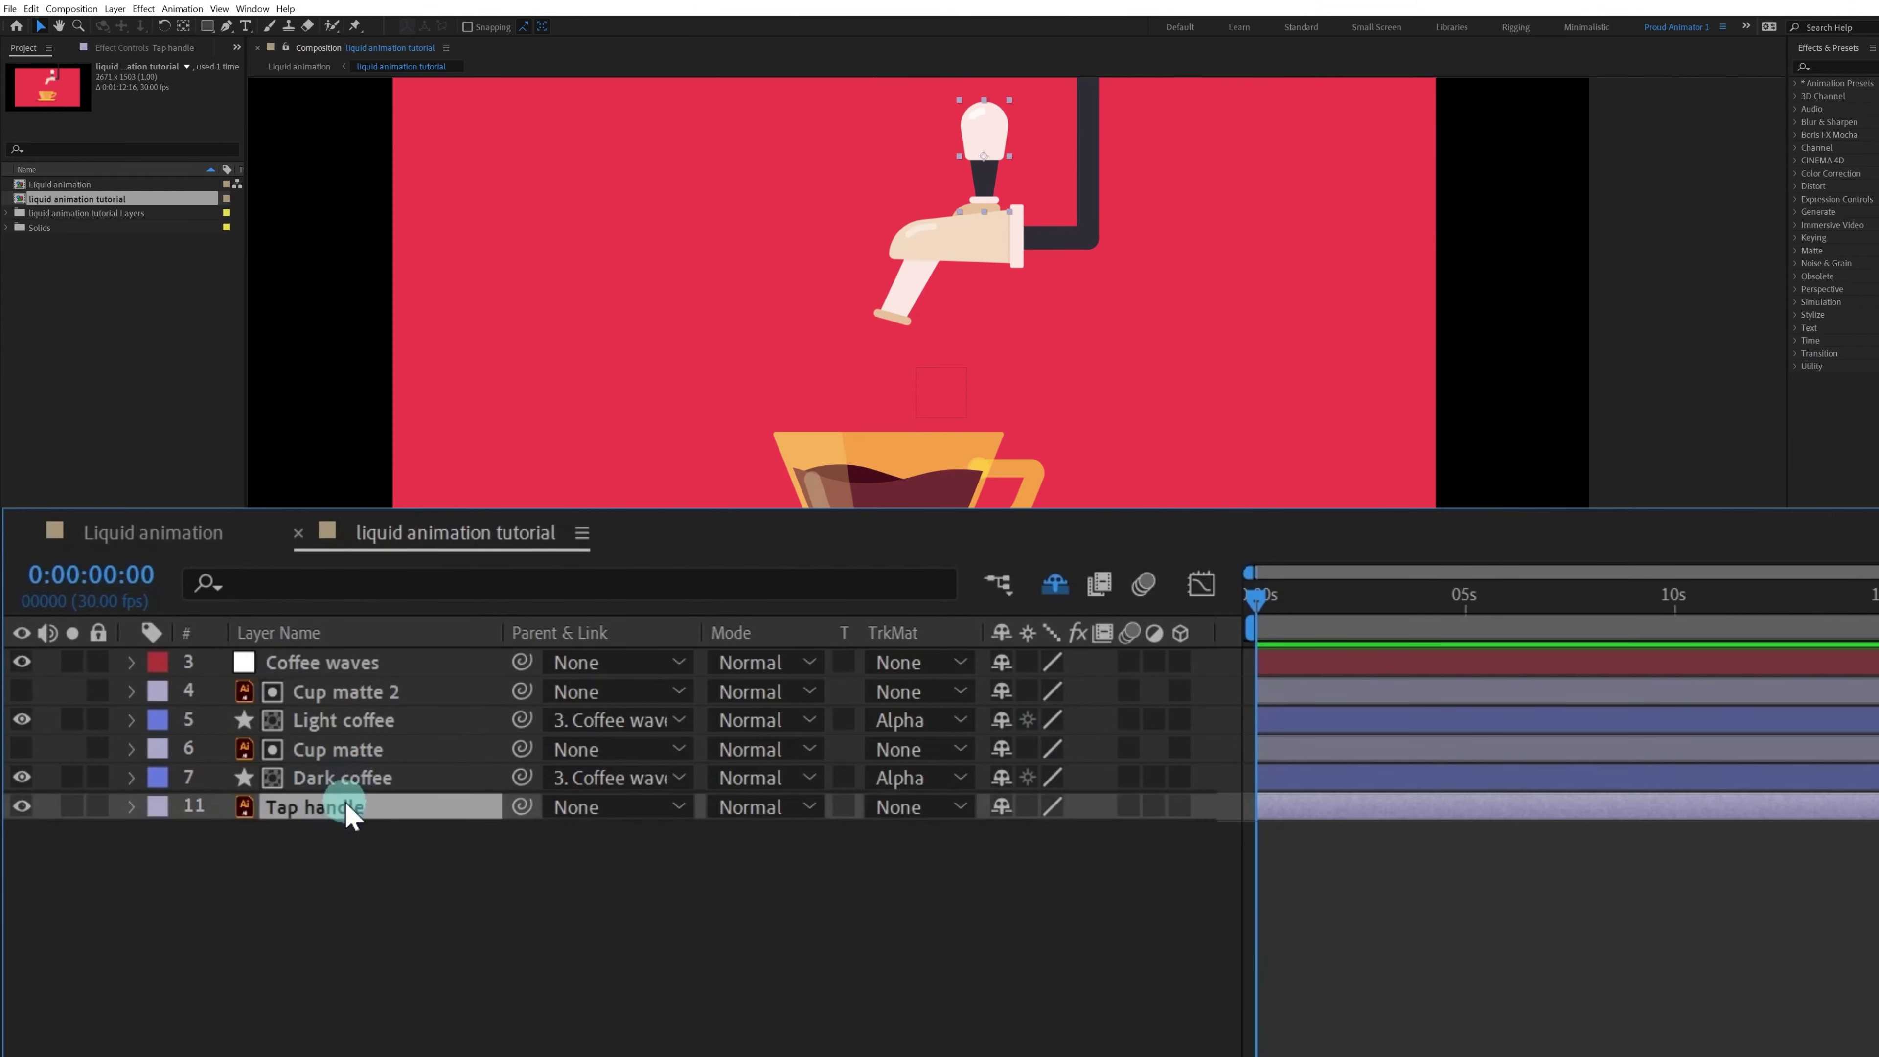
pyautogui.moveTo(968, 376); pyautogui.dragTo(927, 520)
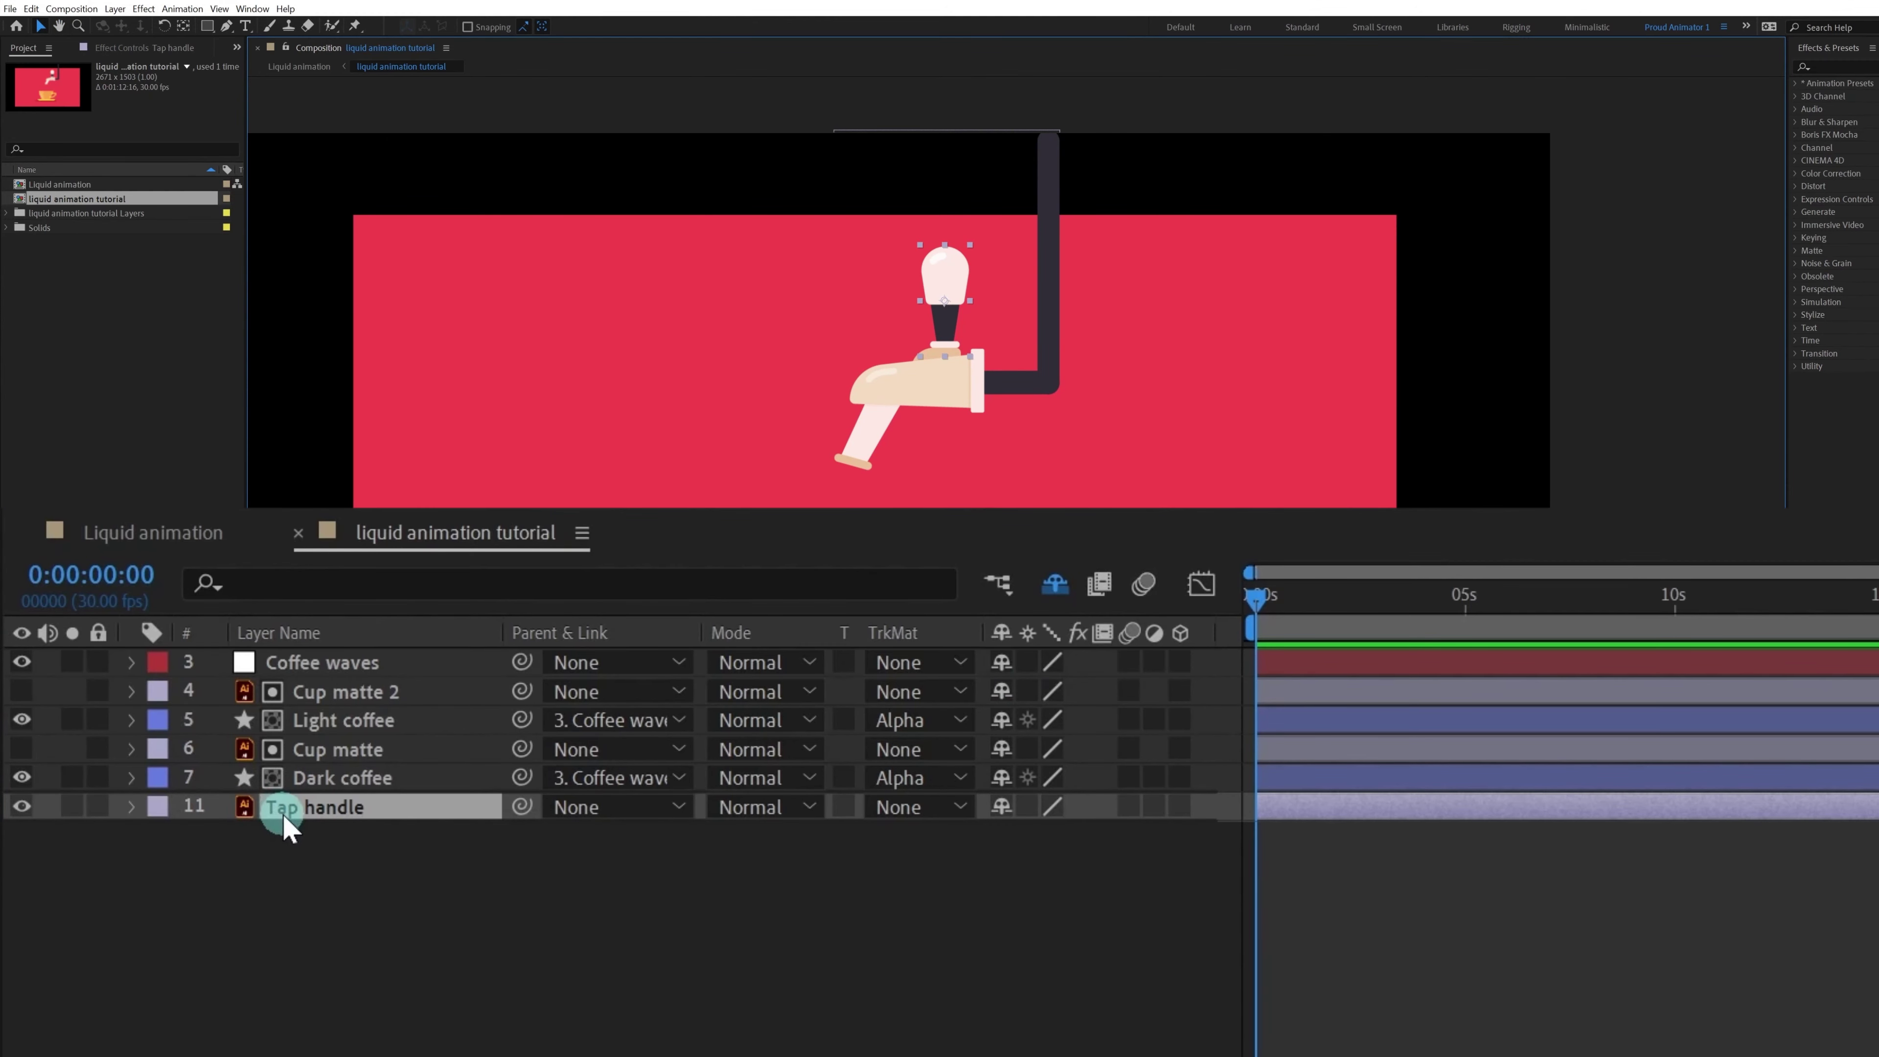
pyautogui.moveTo(957, 274); pyautogui.dragTo(966, 249)
pyautogui.hotkey('ctrl', 'z')
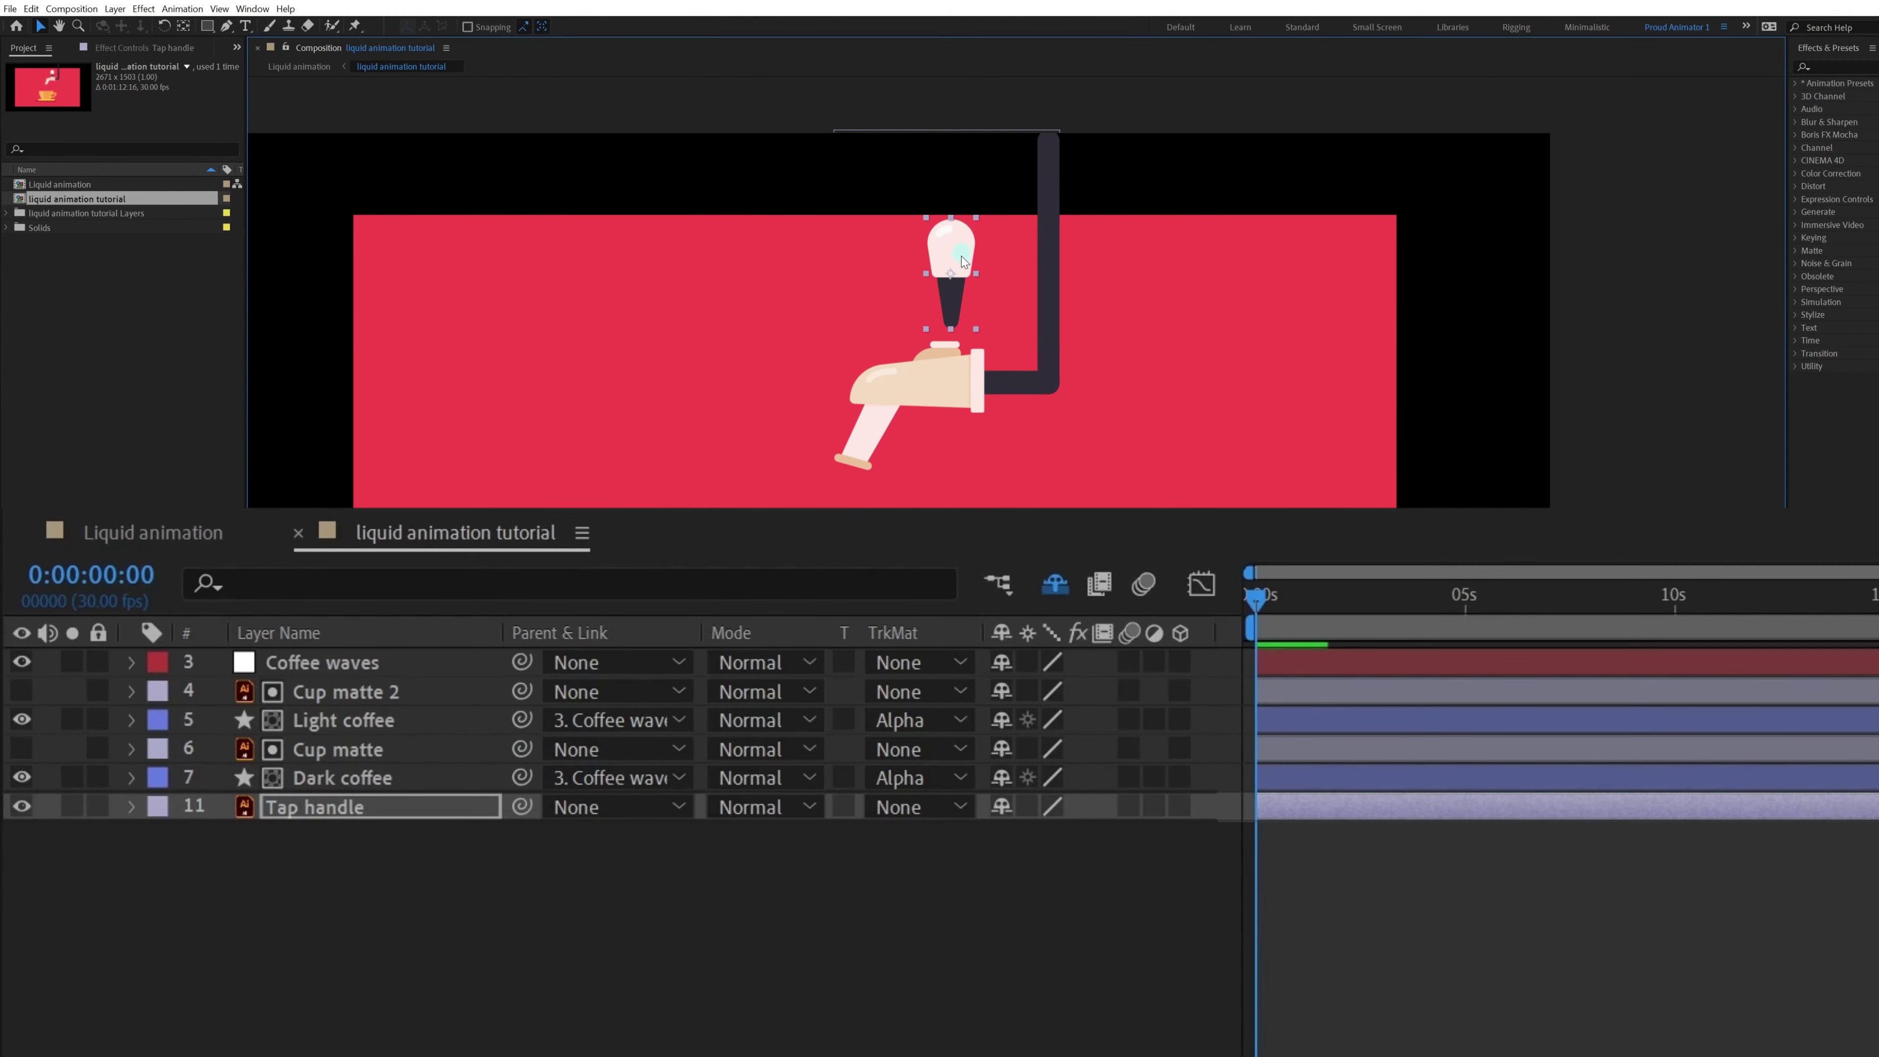
# Move the Tap handle's anchor point down to the handle's base, where it meets the tap.
pyautogui.scroll(1, 968, 289)
pyautogui.moveTo(910, 315); pyautogui.dragTo(868, 391)
pyautogui.press('y')
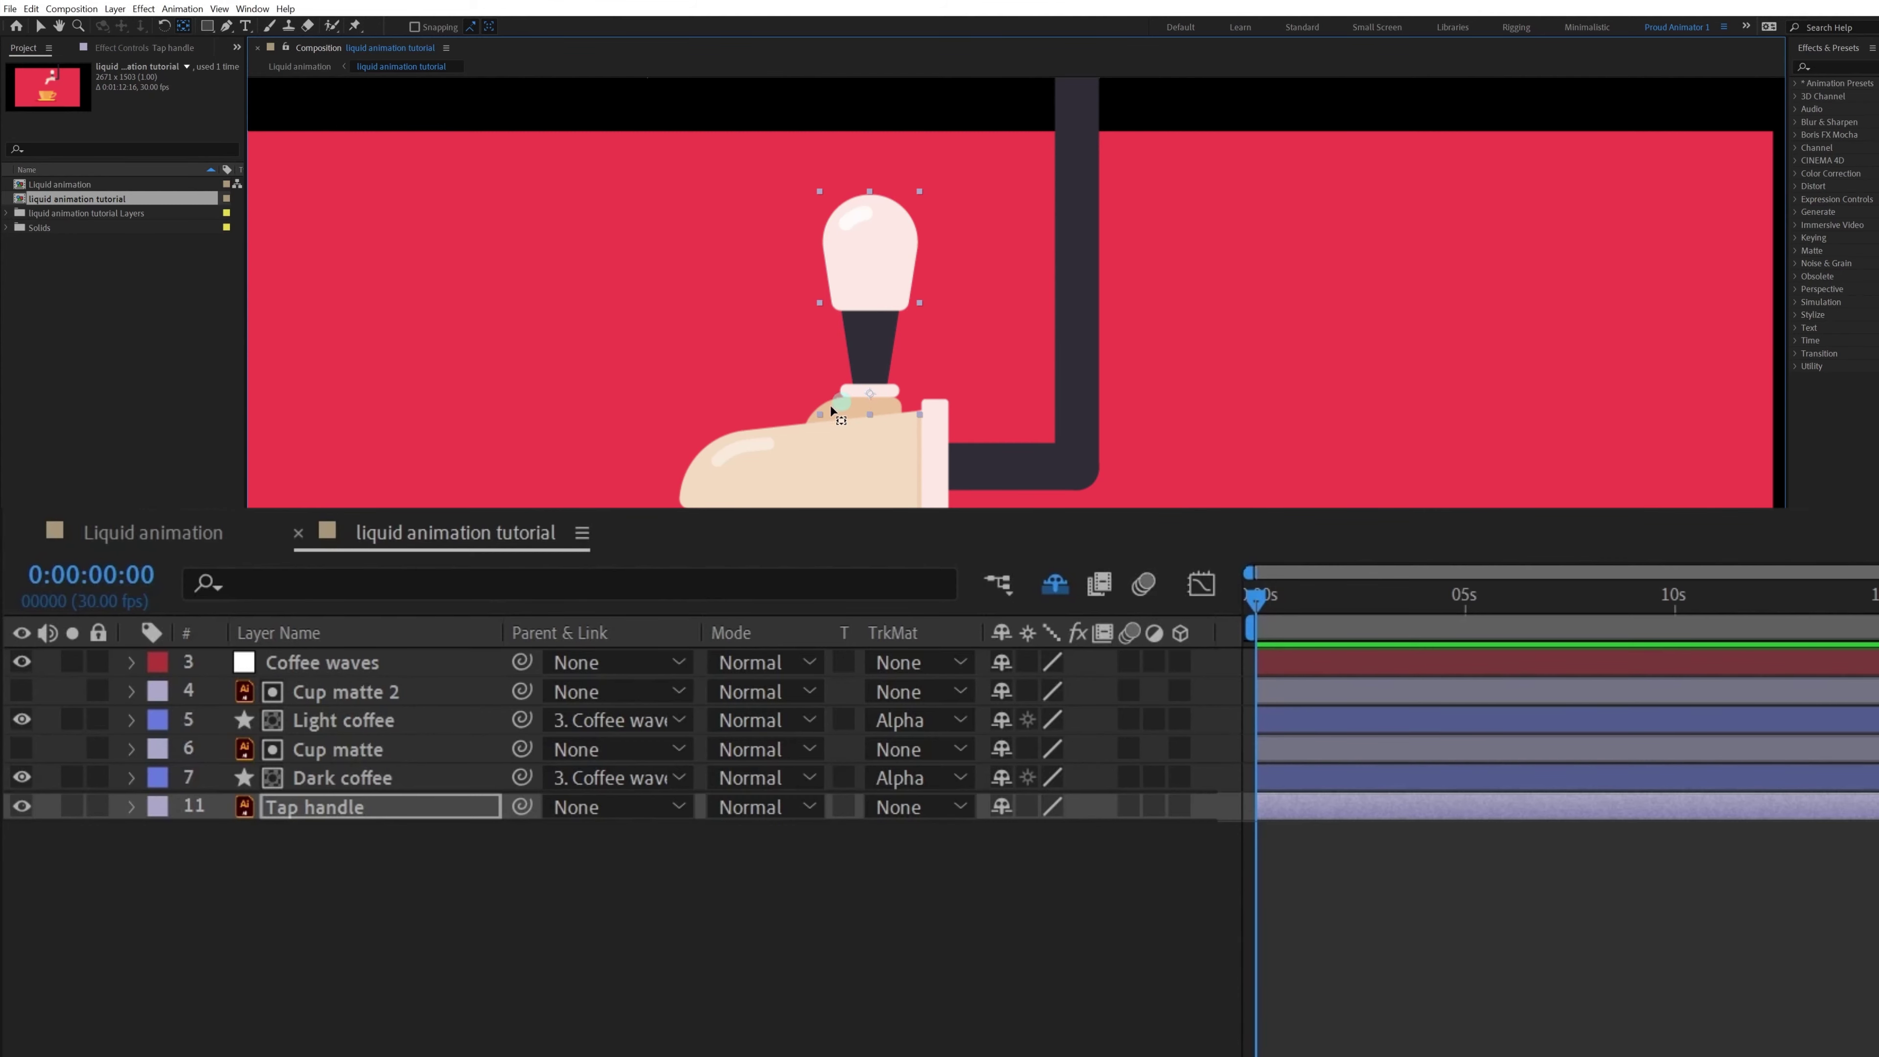
# Test the Tap handle's rotation around its new anchor point and undo the rotation.
pyautogui.press('r')
pyautogui.moveTo(1044, 833)
pyautogui.mouseDown()
pyautogui.moveTo(1111, 835)
pyautogui.moveTo(1029, 831)
pyautogui.mouseUp()
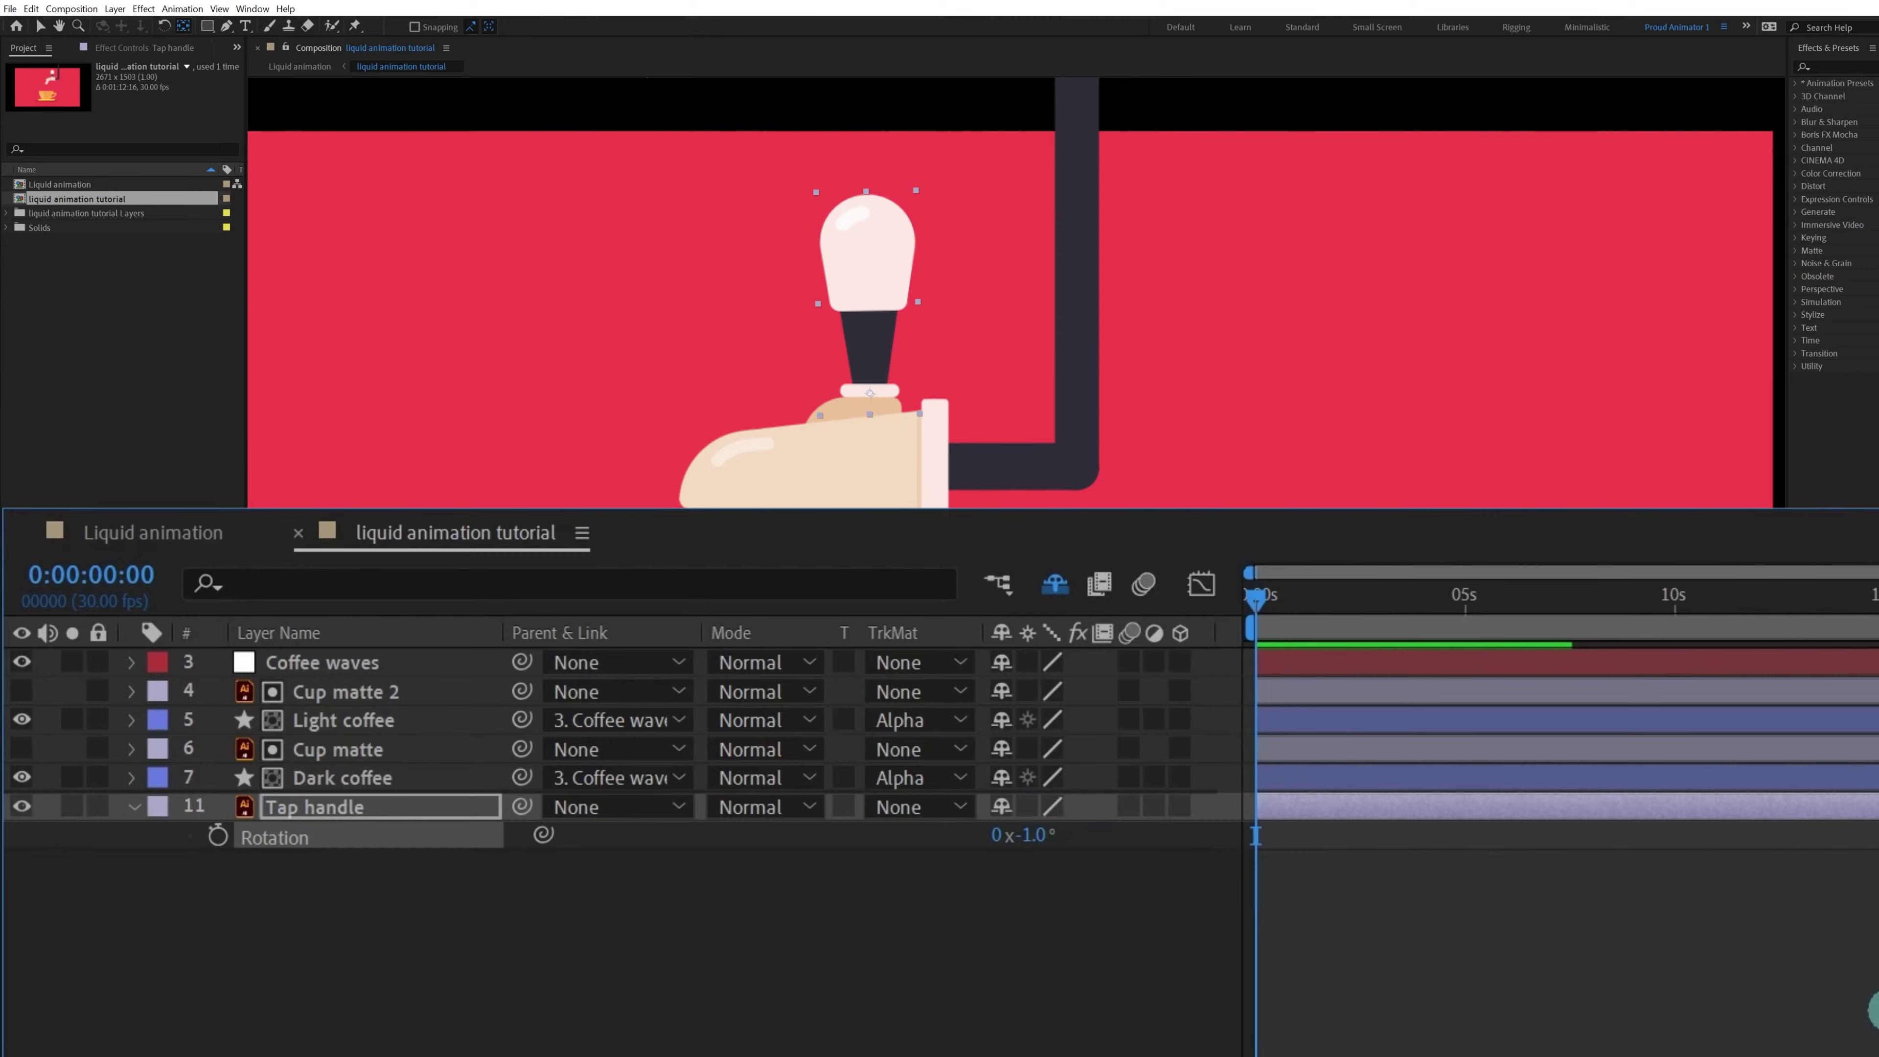
pyautogui.hotkey('ctrl', 'z')
pyautogui.click(1877, 1011)
# Turn off the visibility of the Light coffee and Dark coffee layers.
pyautogui.scroll(-2, 830, 483)
pyautogui.press('space')
pyautogui.moveTo(898, 441); pyautogui.dragTo(864, 379)
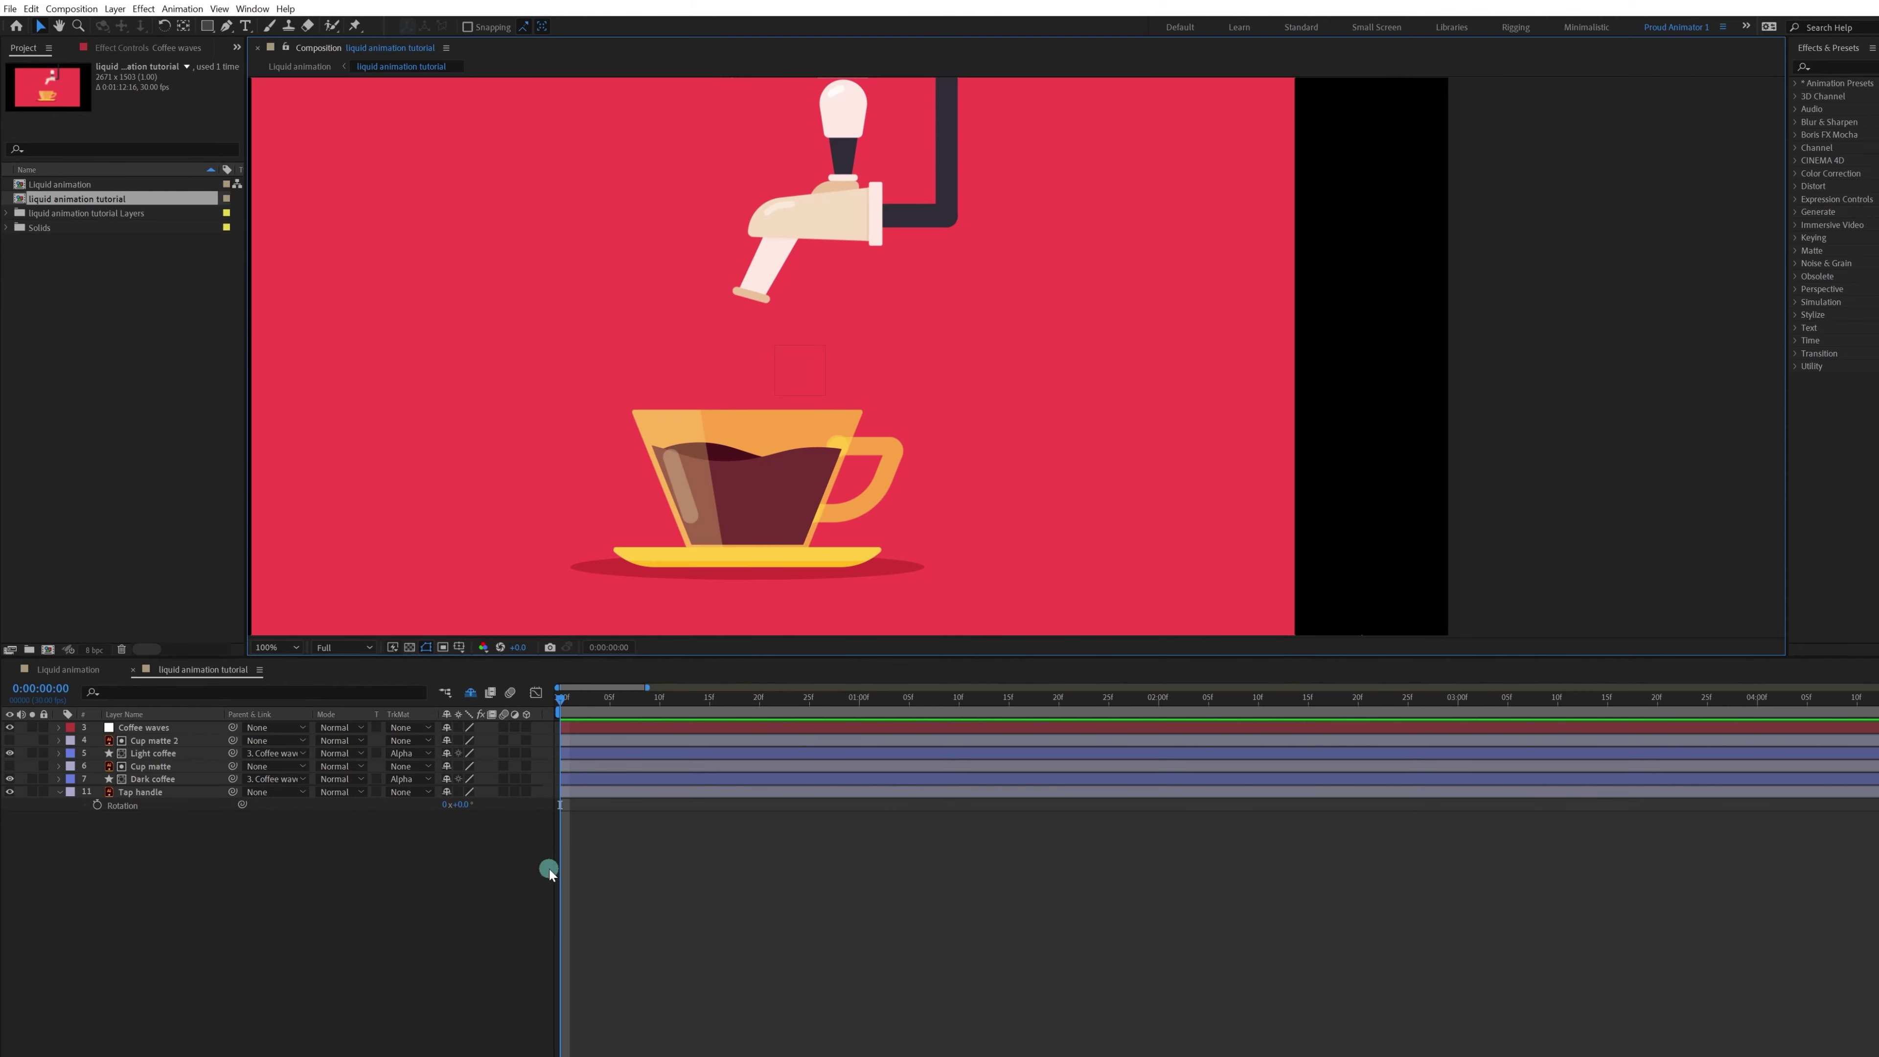
pyautogui.click(146, 779)
pyautogui.keyDown('ctrl'); pyautogui.click(147, 753); pyautogui.keyUp('ctrl')
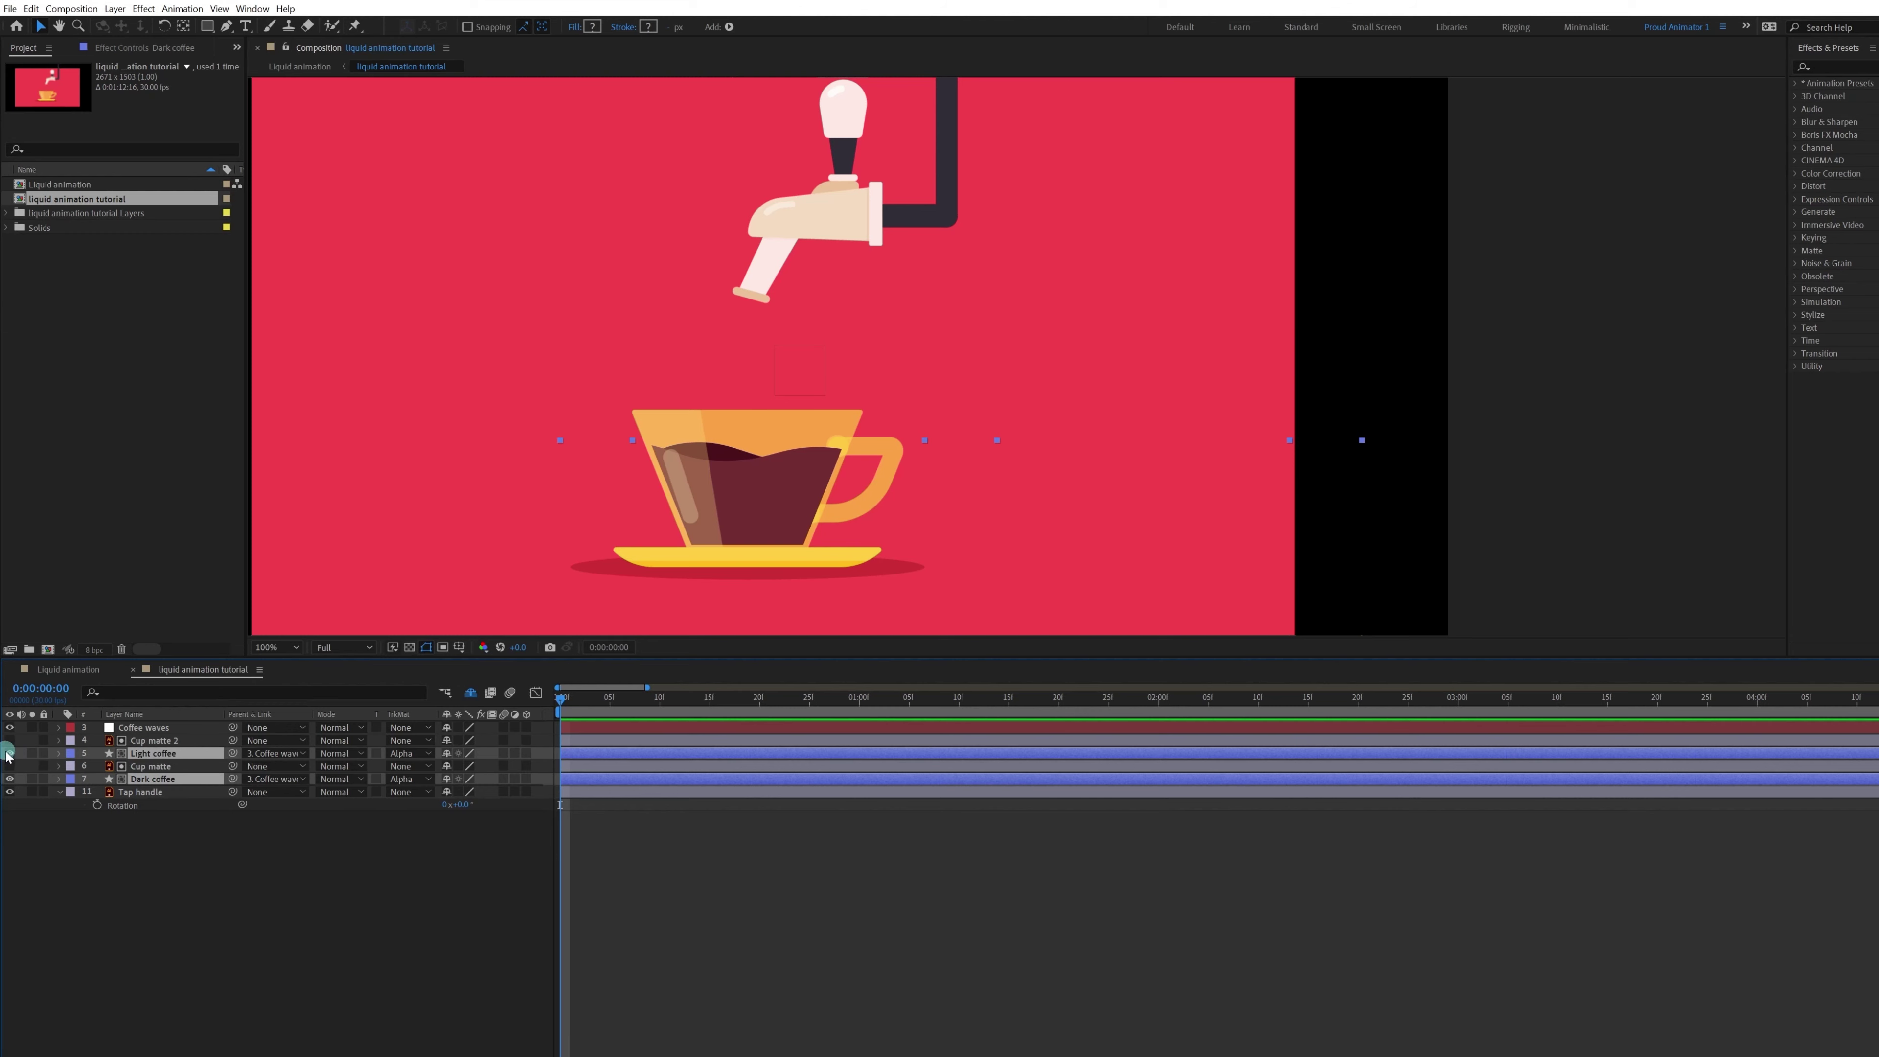
pyautogui.moveTo(7, 753); pyautogui.dragTo(9, 779)
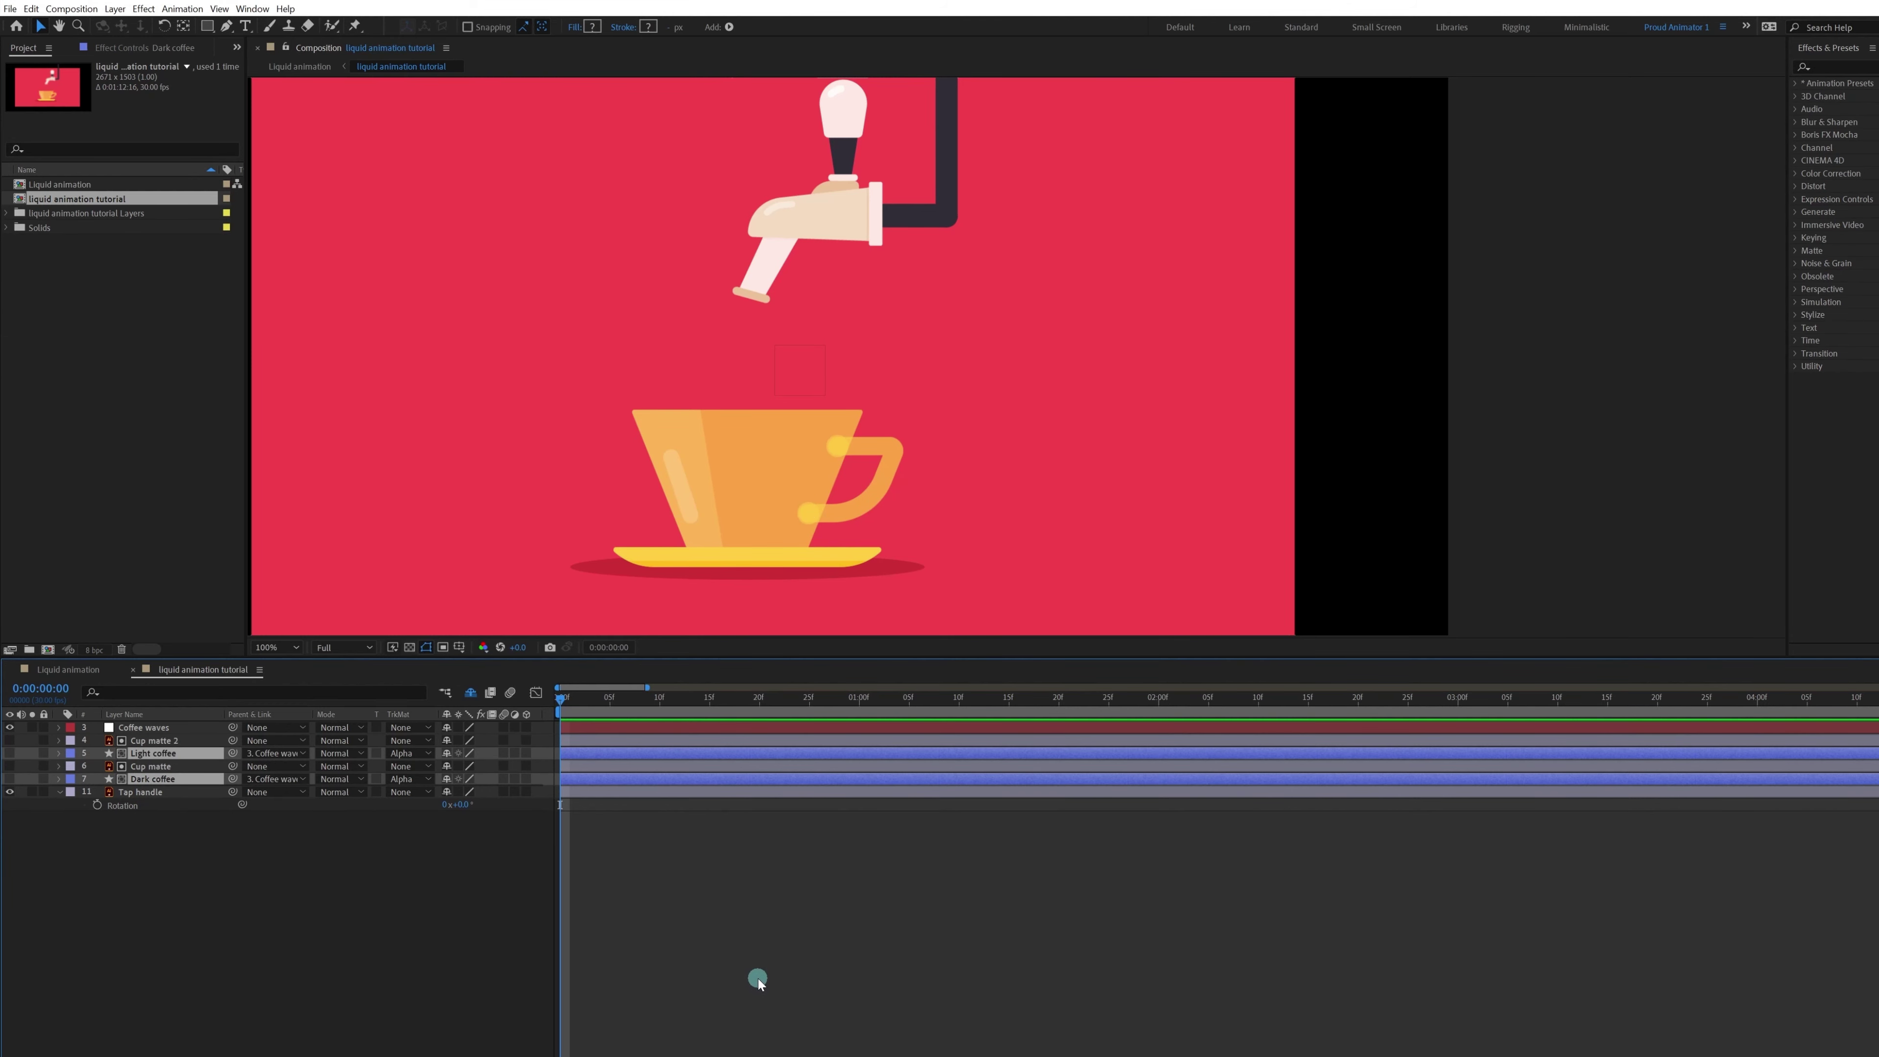
pyautogui.click(758, 975)
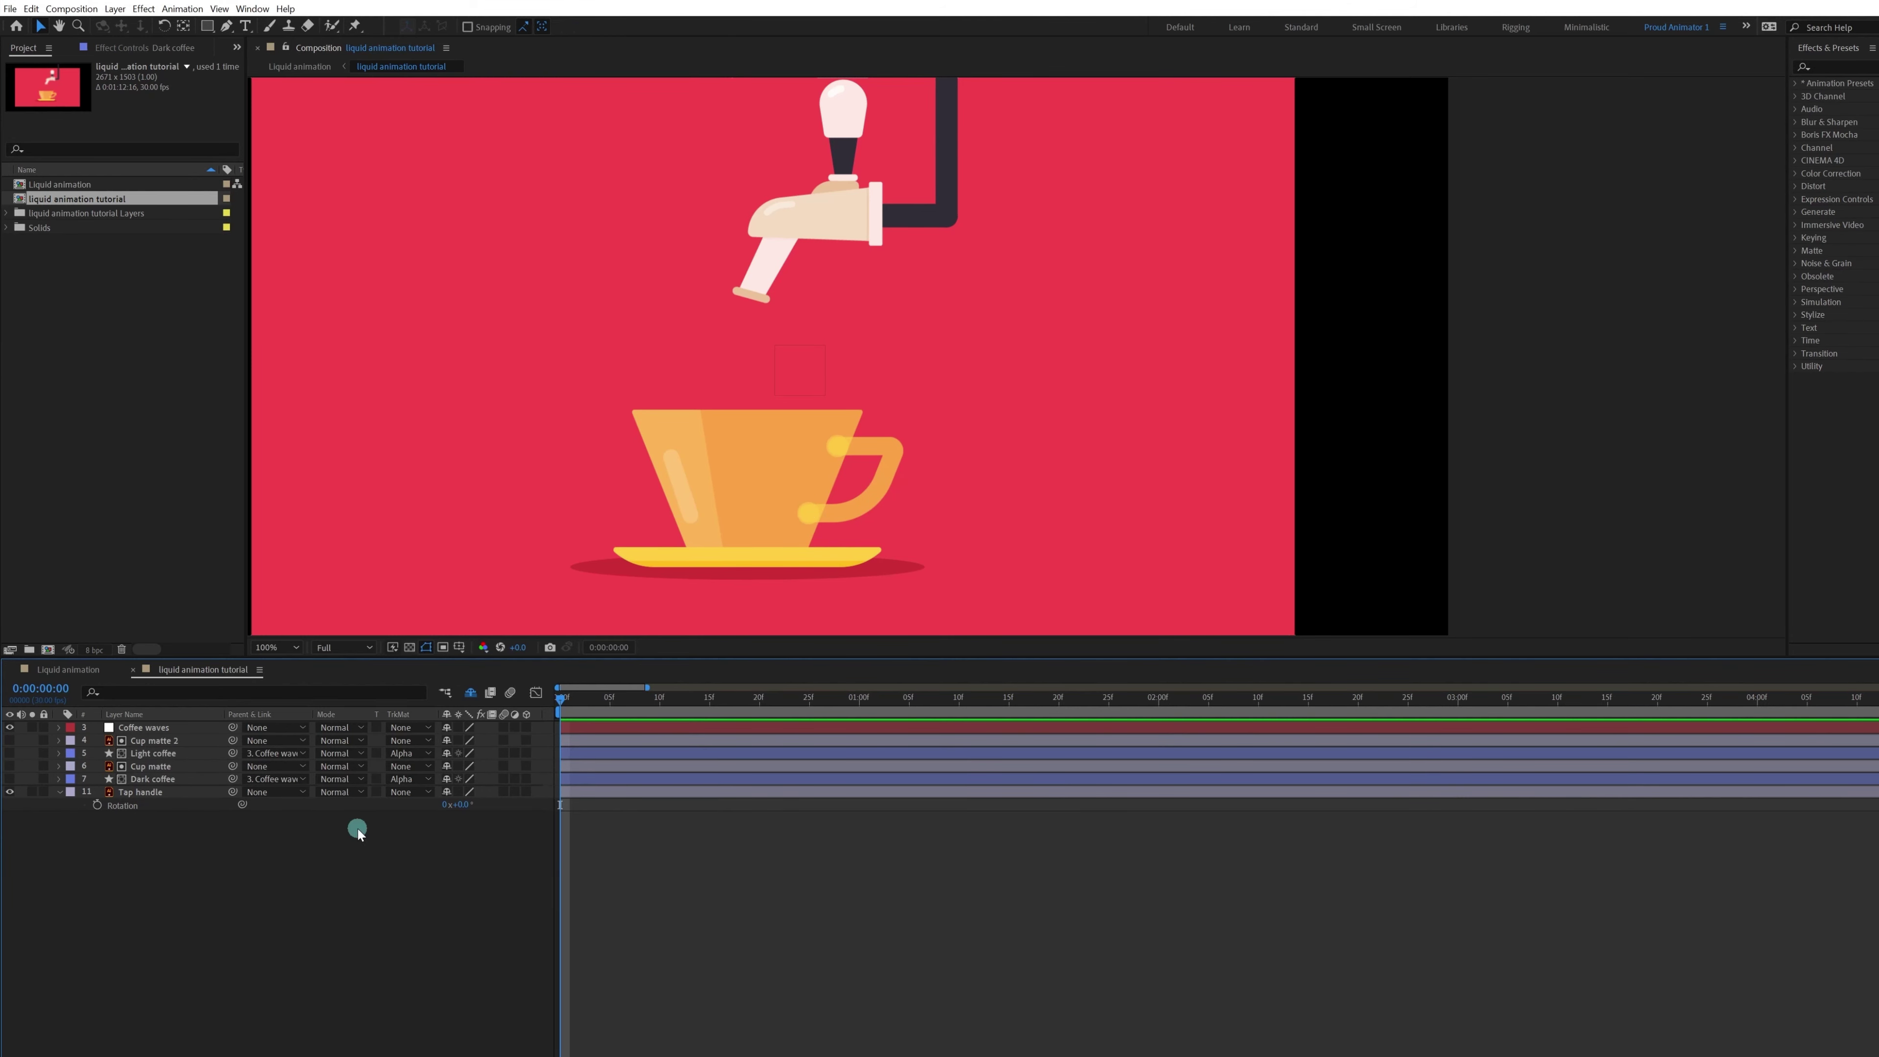
# Select the Tap handle layer, advance the current time by 30 frames to 0:00:01:00, and start the work area there.
pyautogui.click(152, 792)
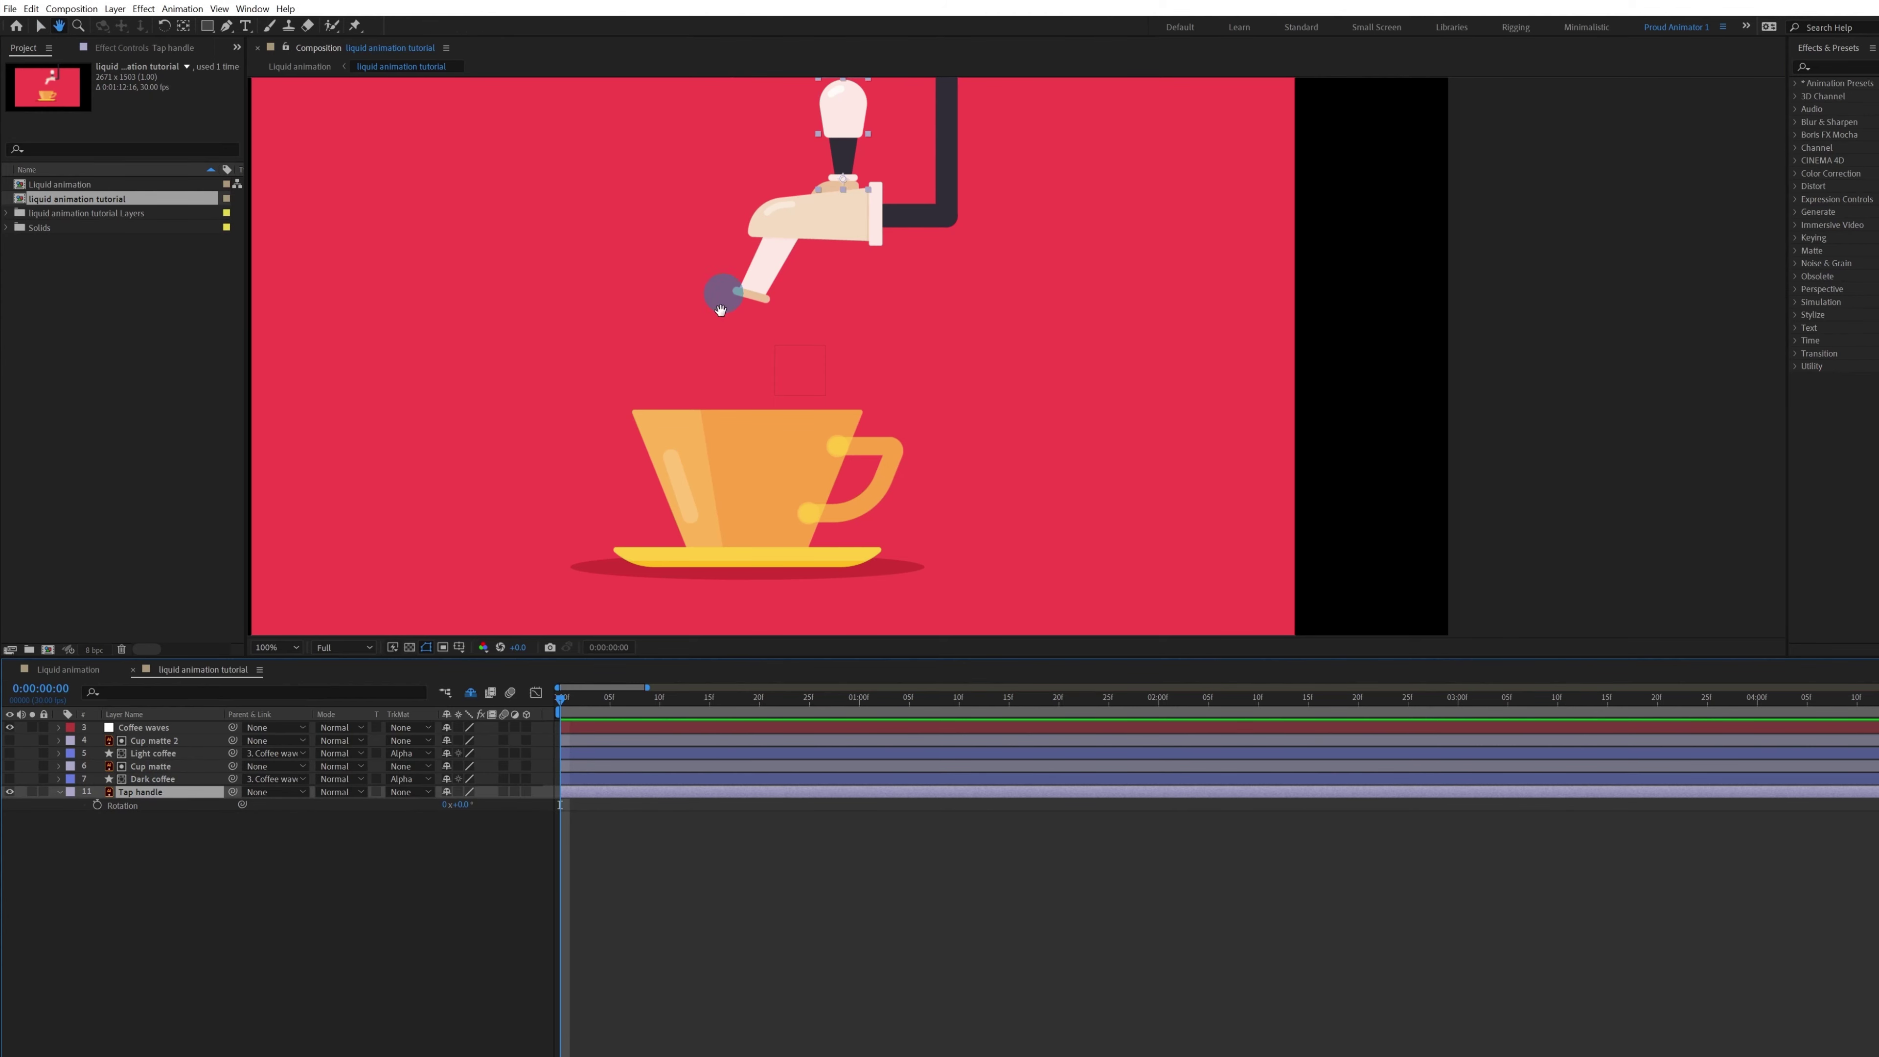
pyautogui.moveTo(721, 309); pyautogui.dragTo(703, 370)
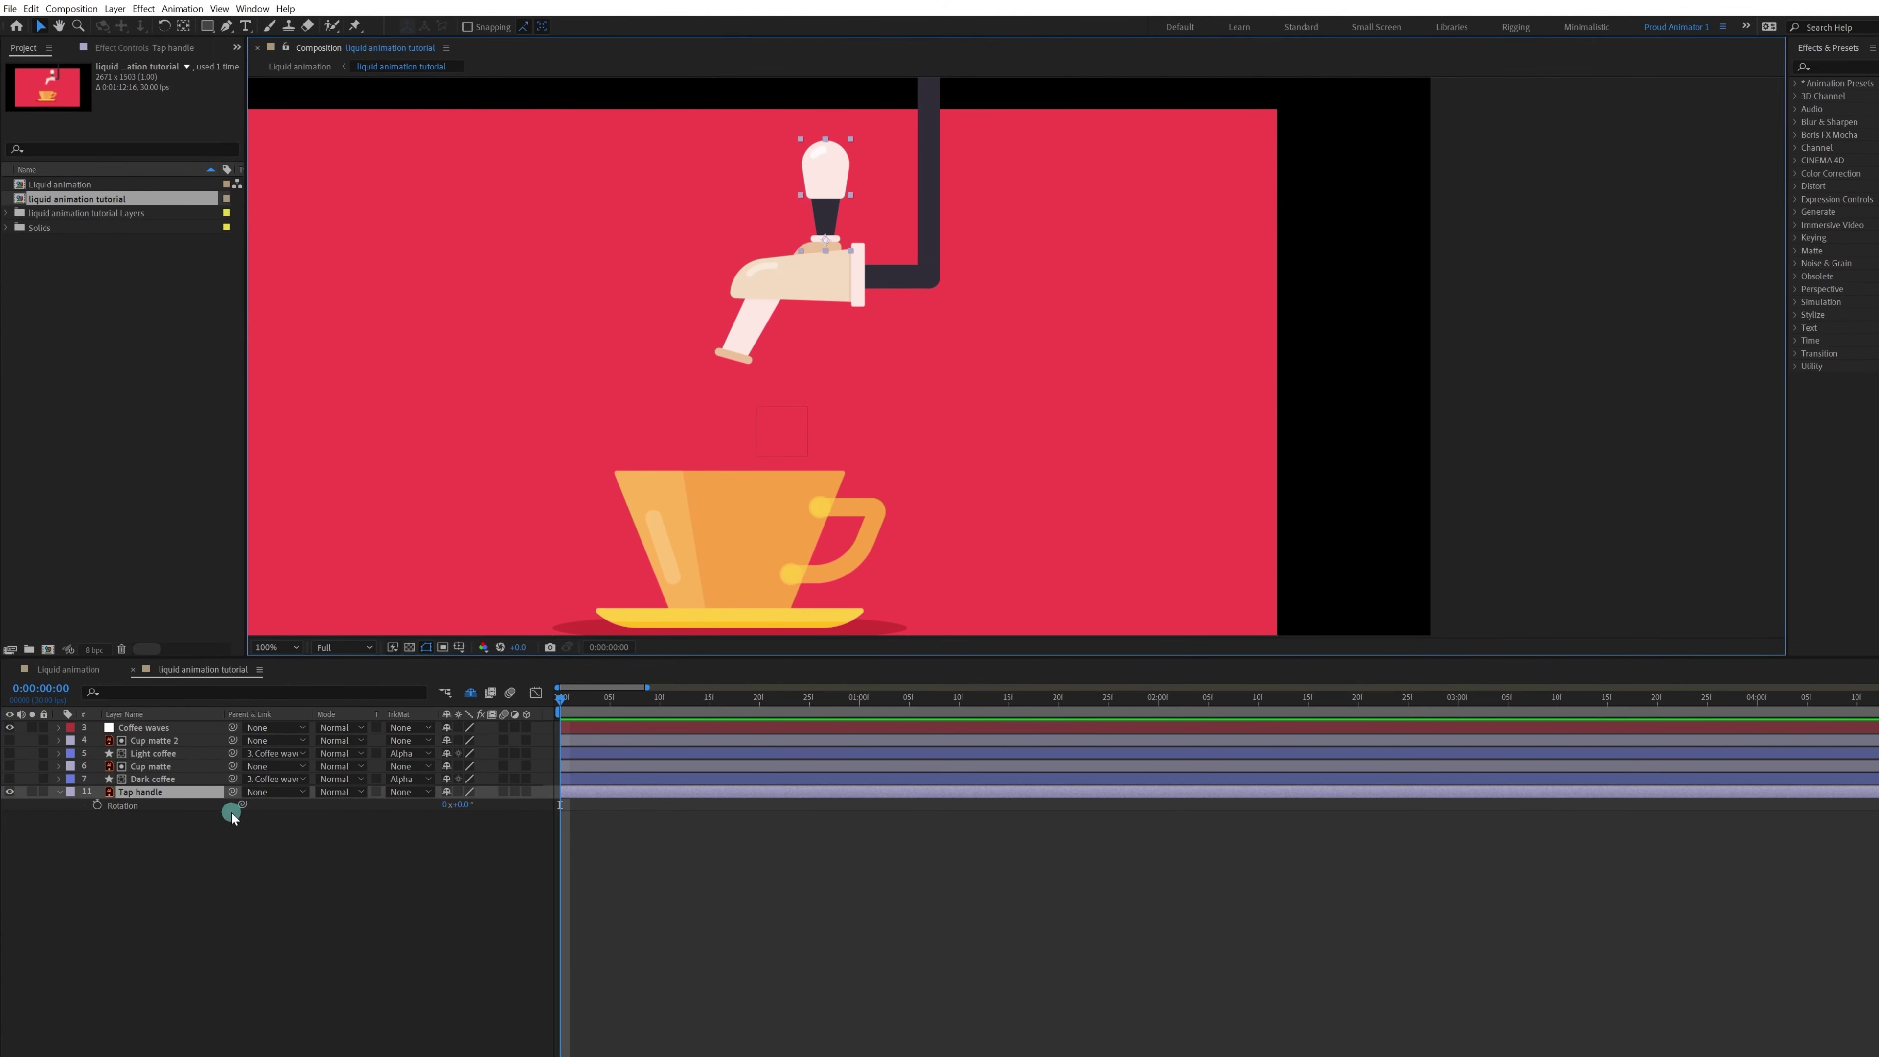
pyautogui.click(38, 688)
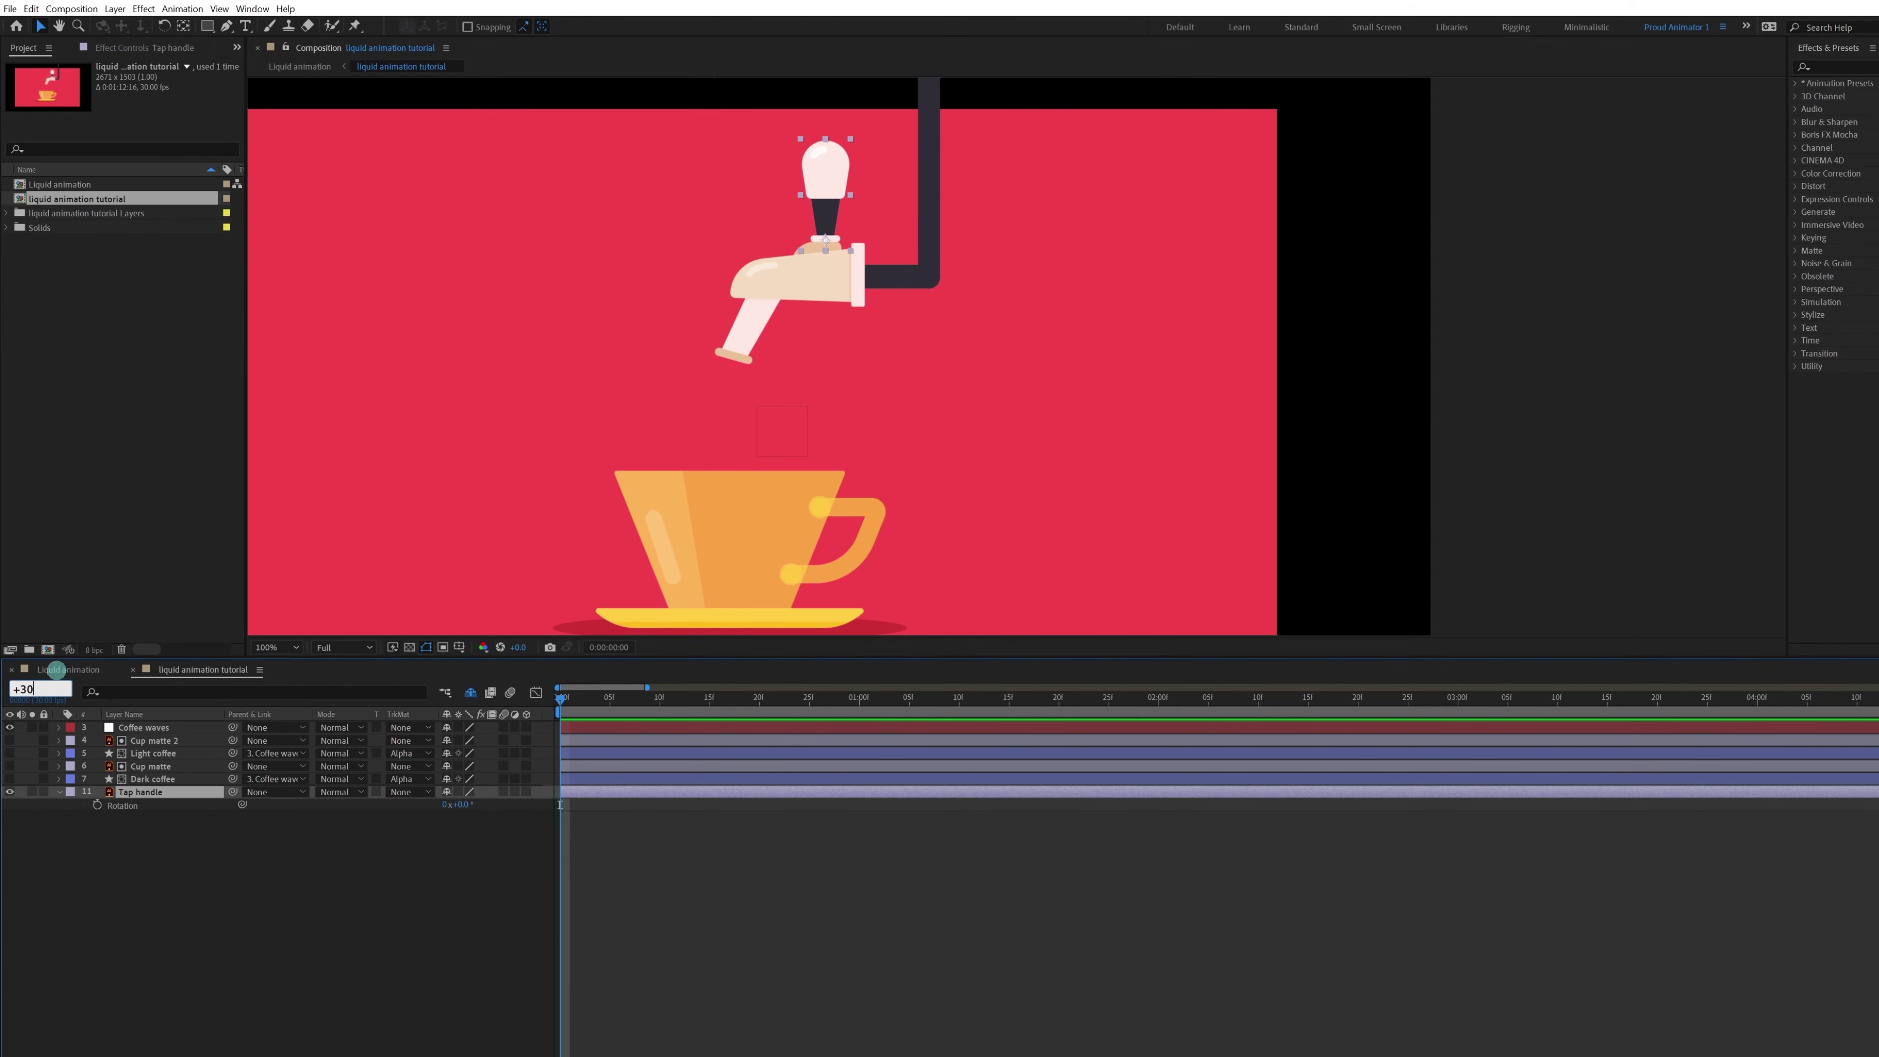
pyautogui.press('Return')
pyautogui.press('b')
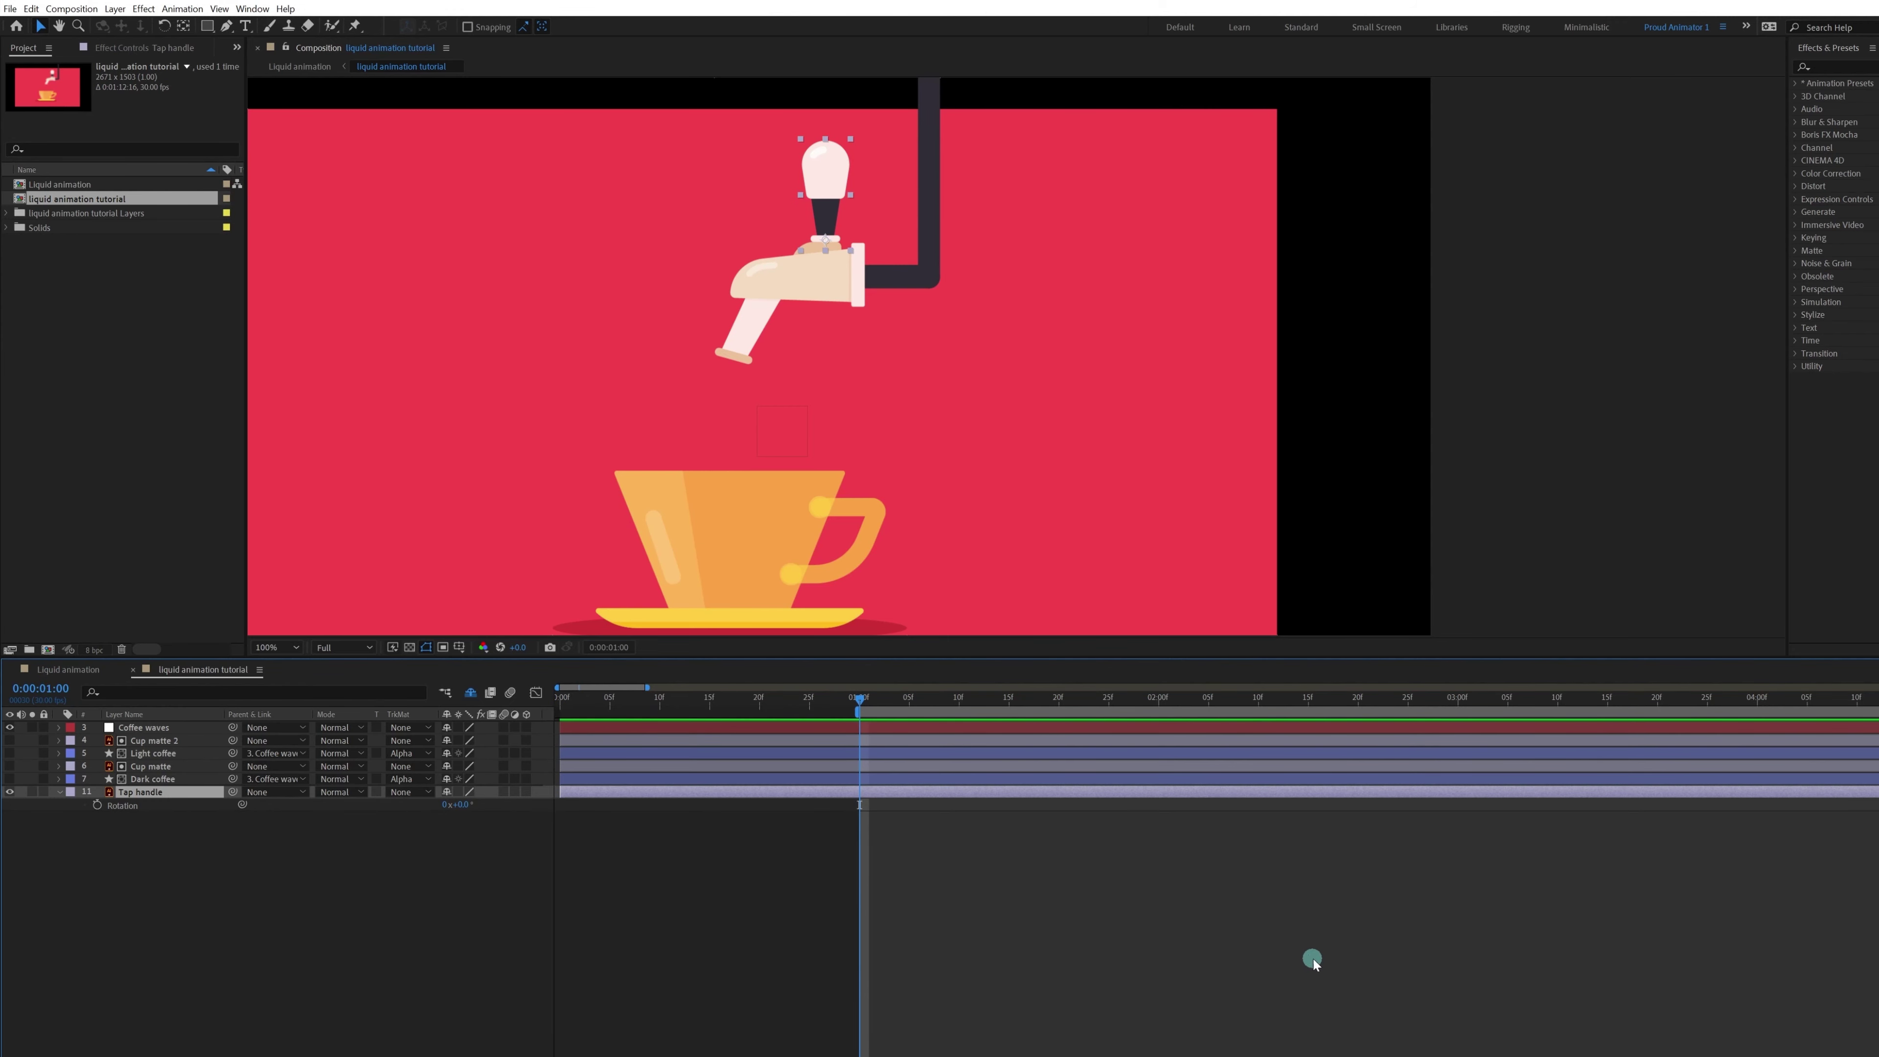
pyautogui.moveTo(1275, 923); pyautogui.dragTo(1132, 907)
pyautogui.press('v')
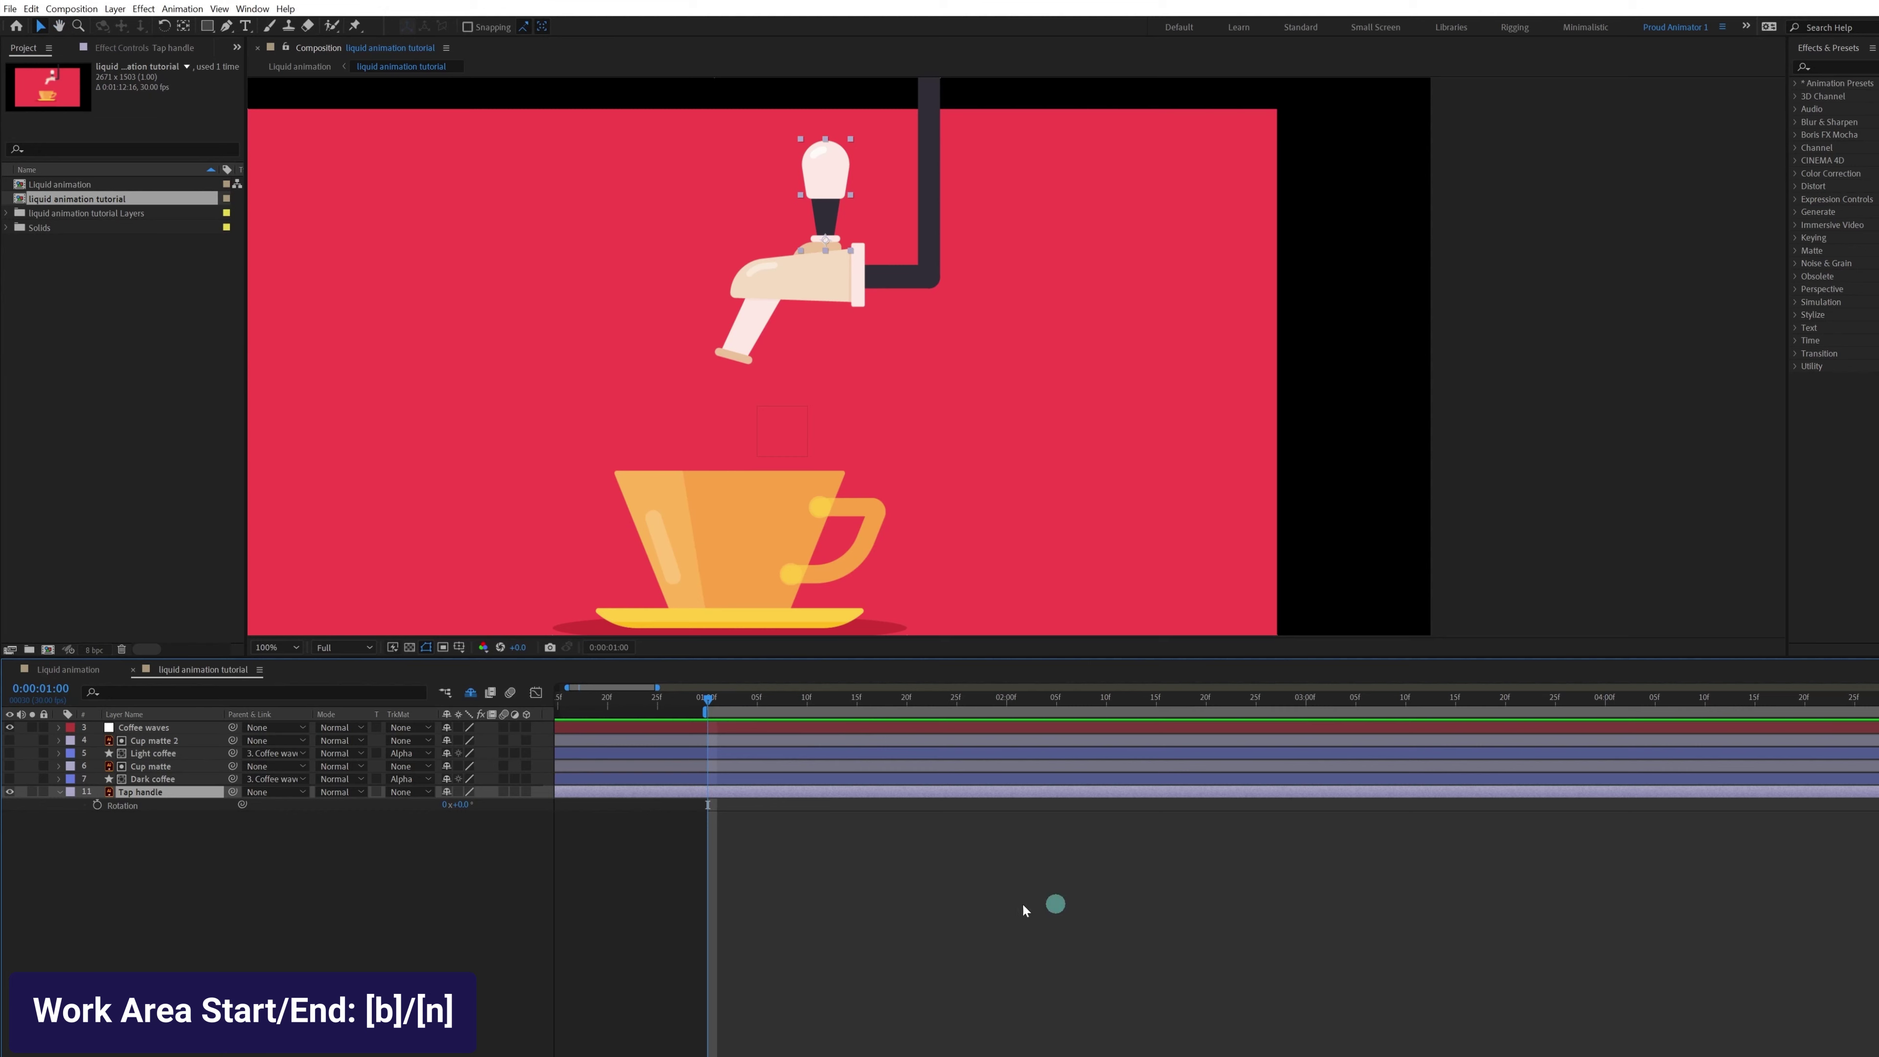
# Add Rotation and Position keyframes to the Tap handle layer at 0:00:01:00 and show both animated properties.
pyautogui.click(97, 806)
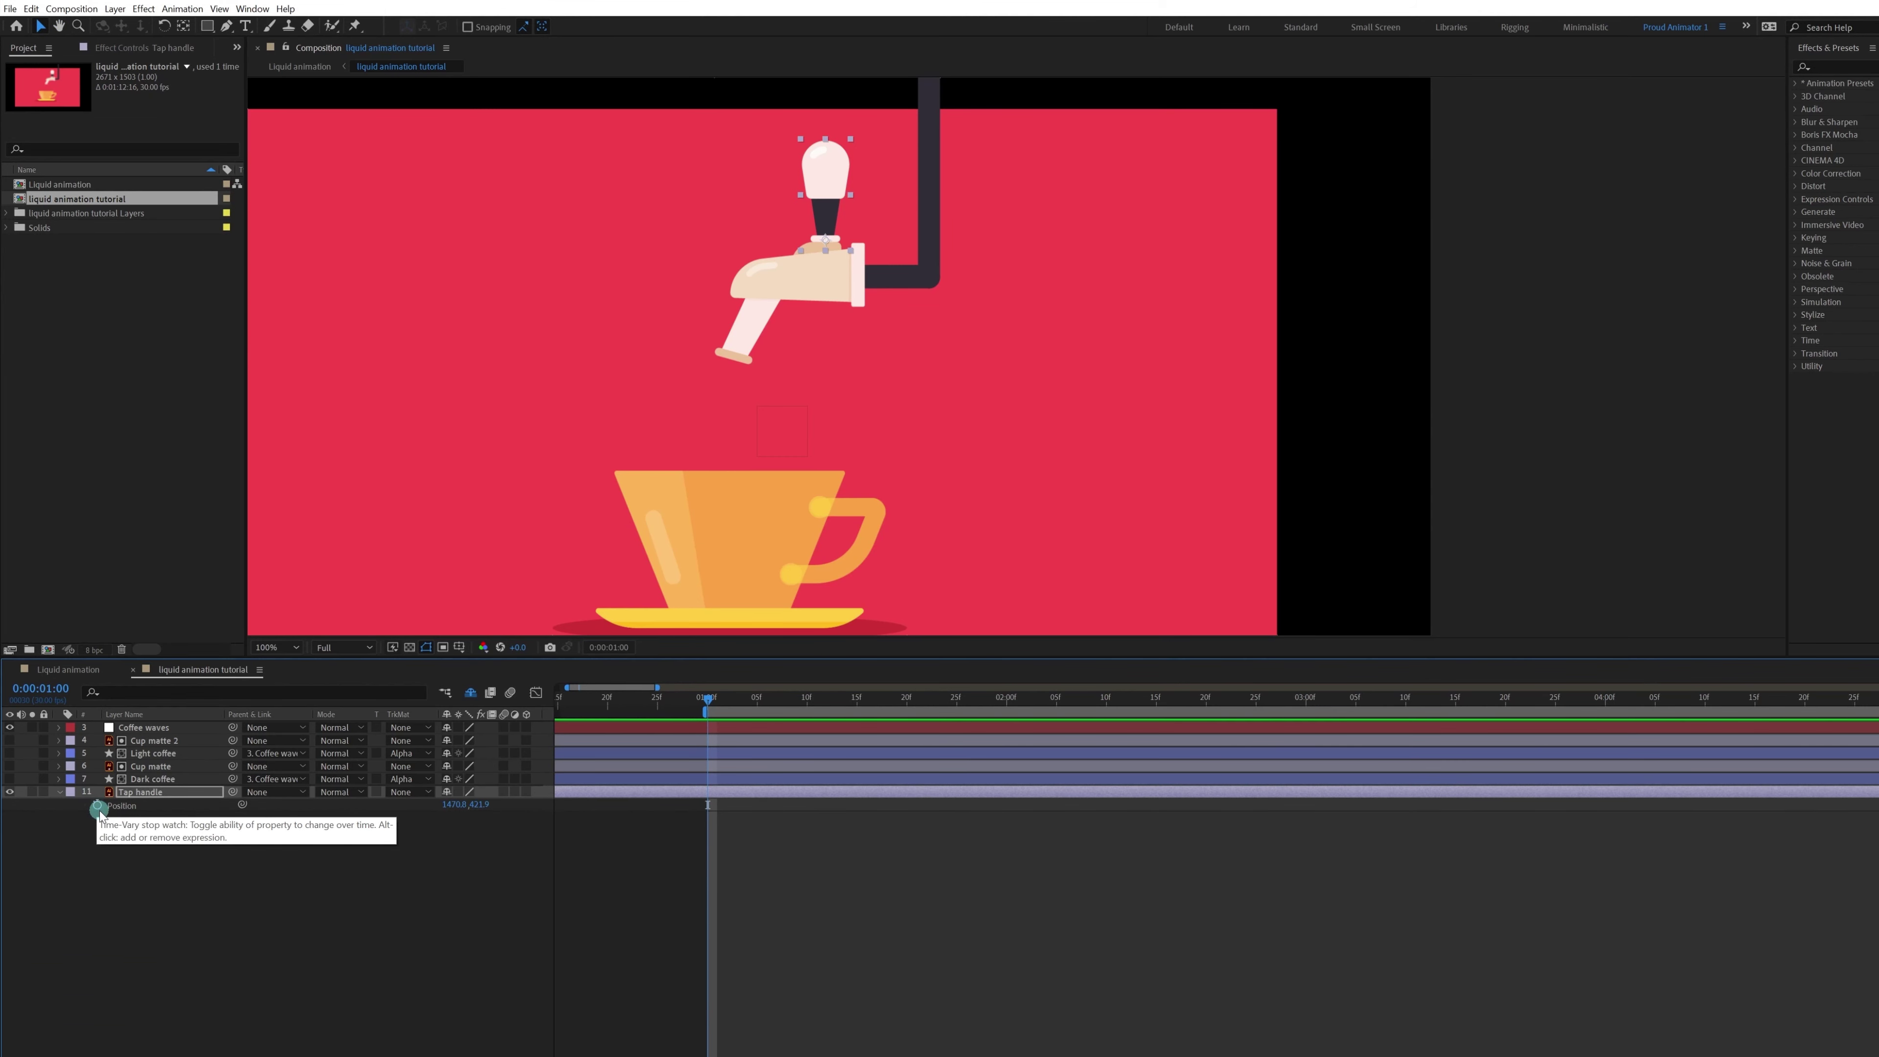
pyautogui.press('u')
pyautogui.press('u')
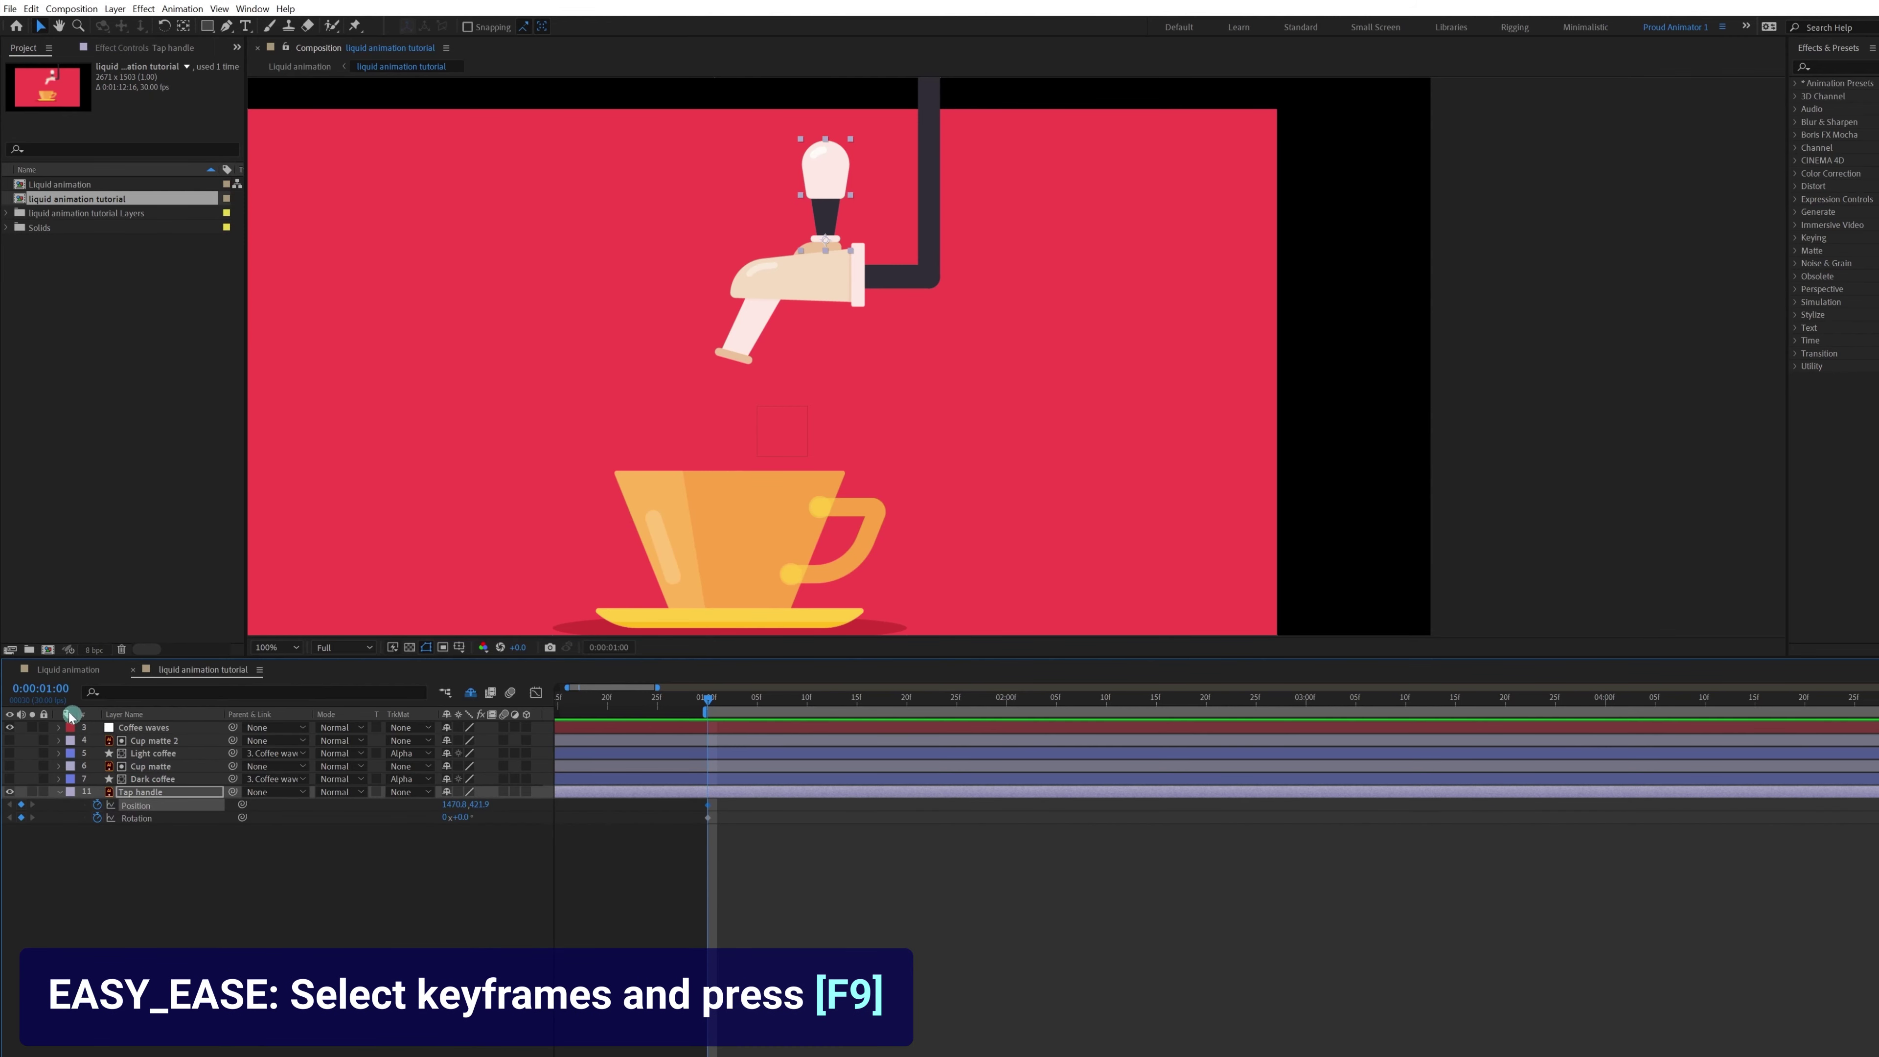
# Set the Tap handle's rotation to -2° at 0:00:01:04.
pyautogui.click(50, 688)
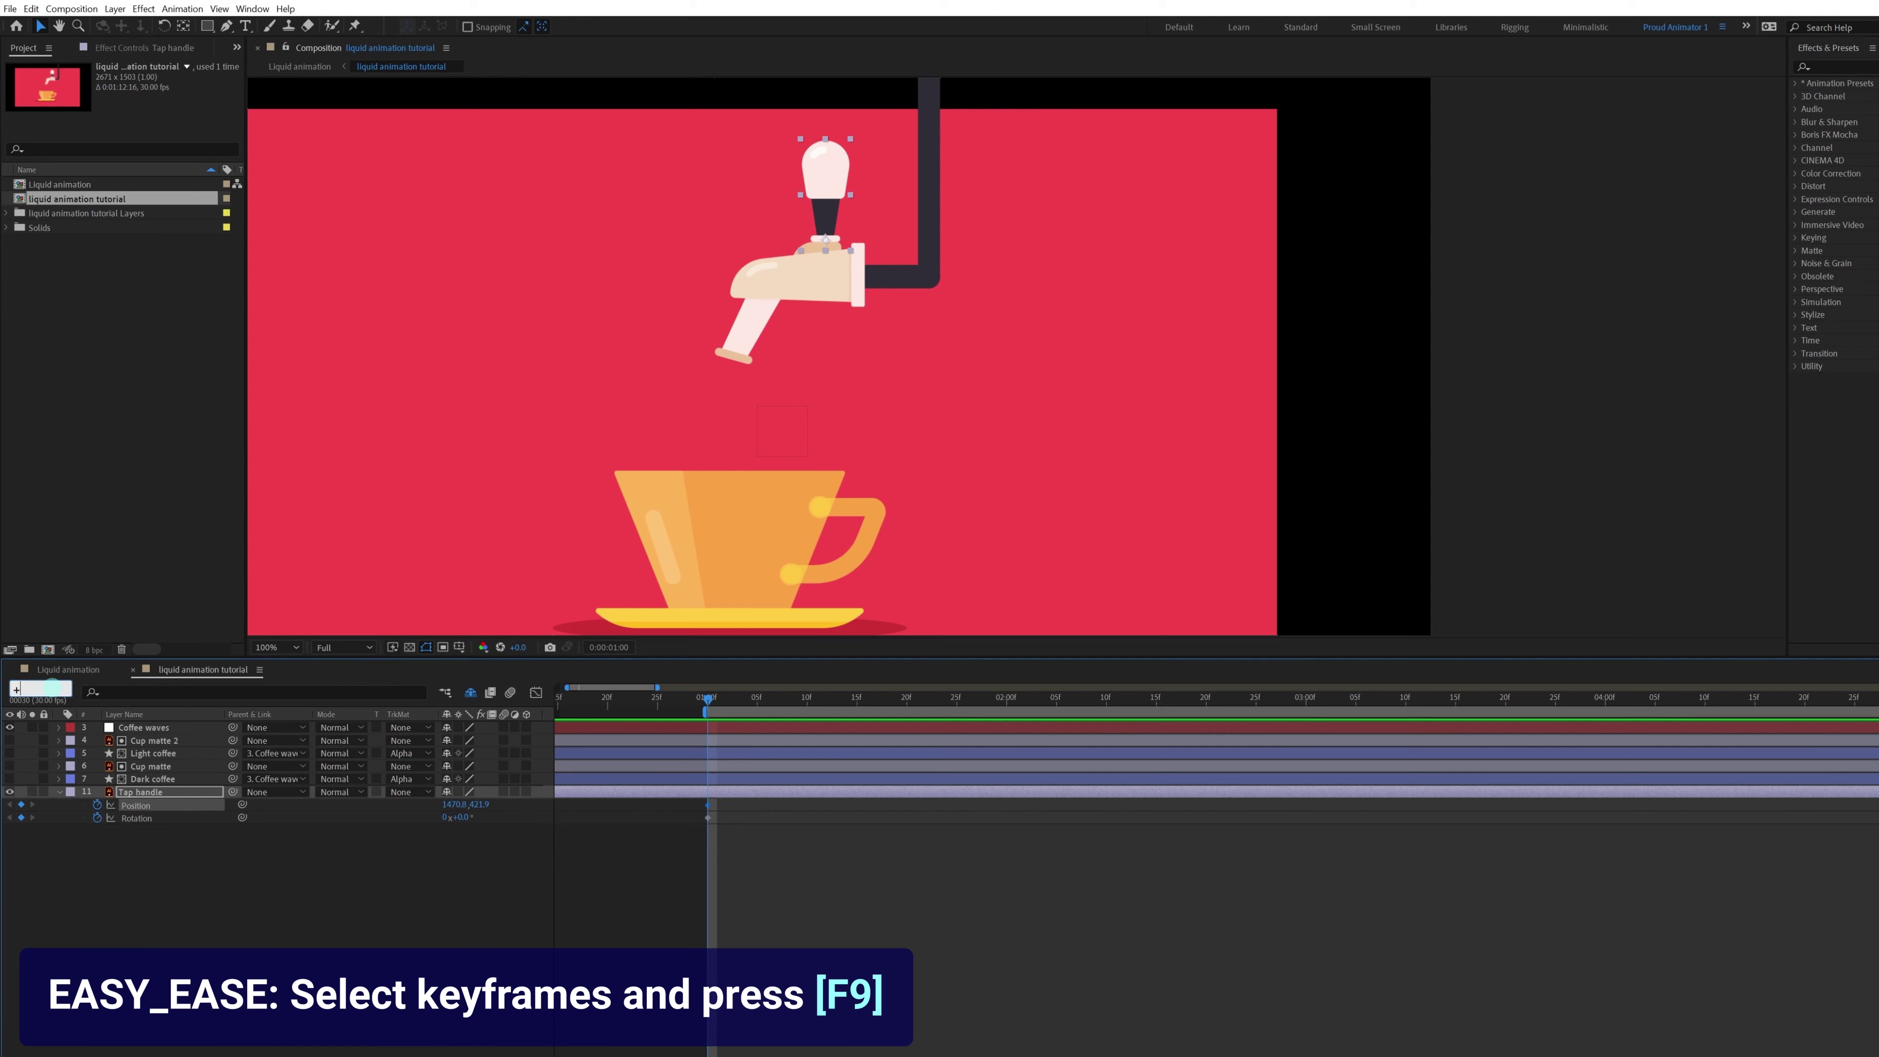
pyautogui.press('Return')
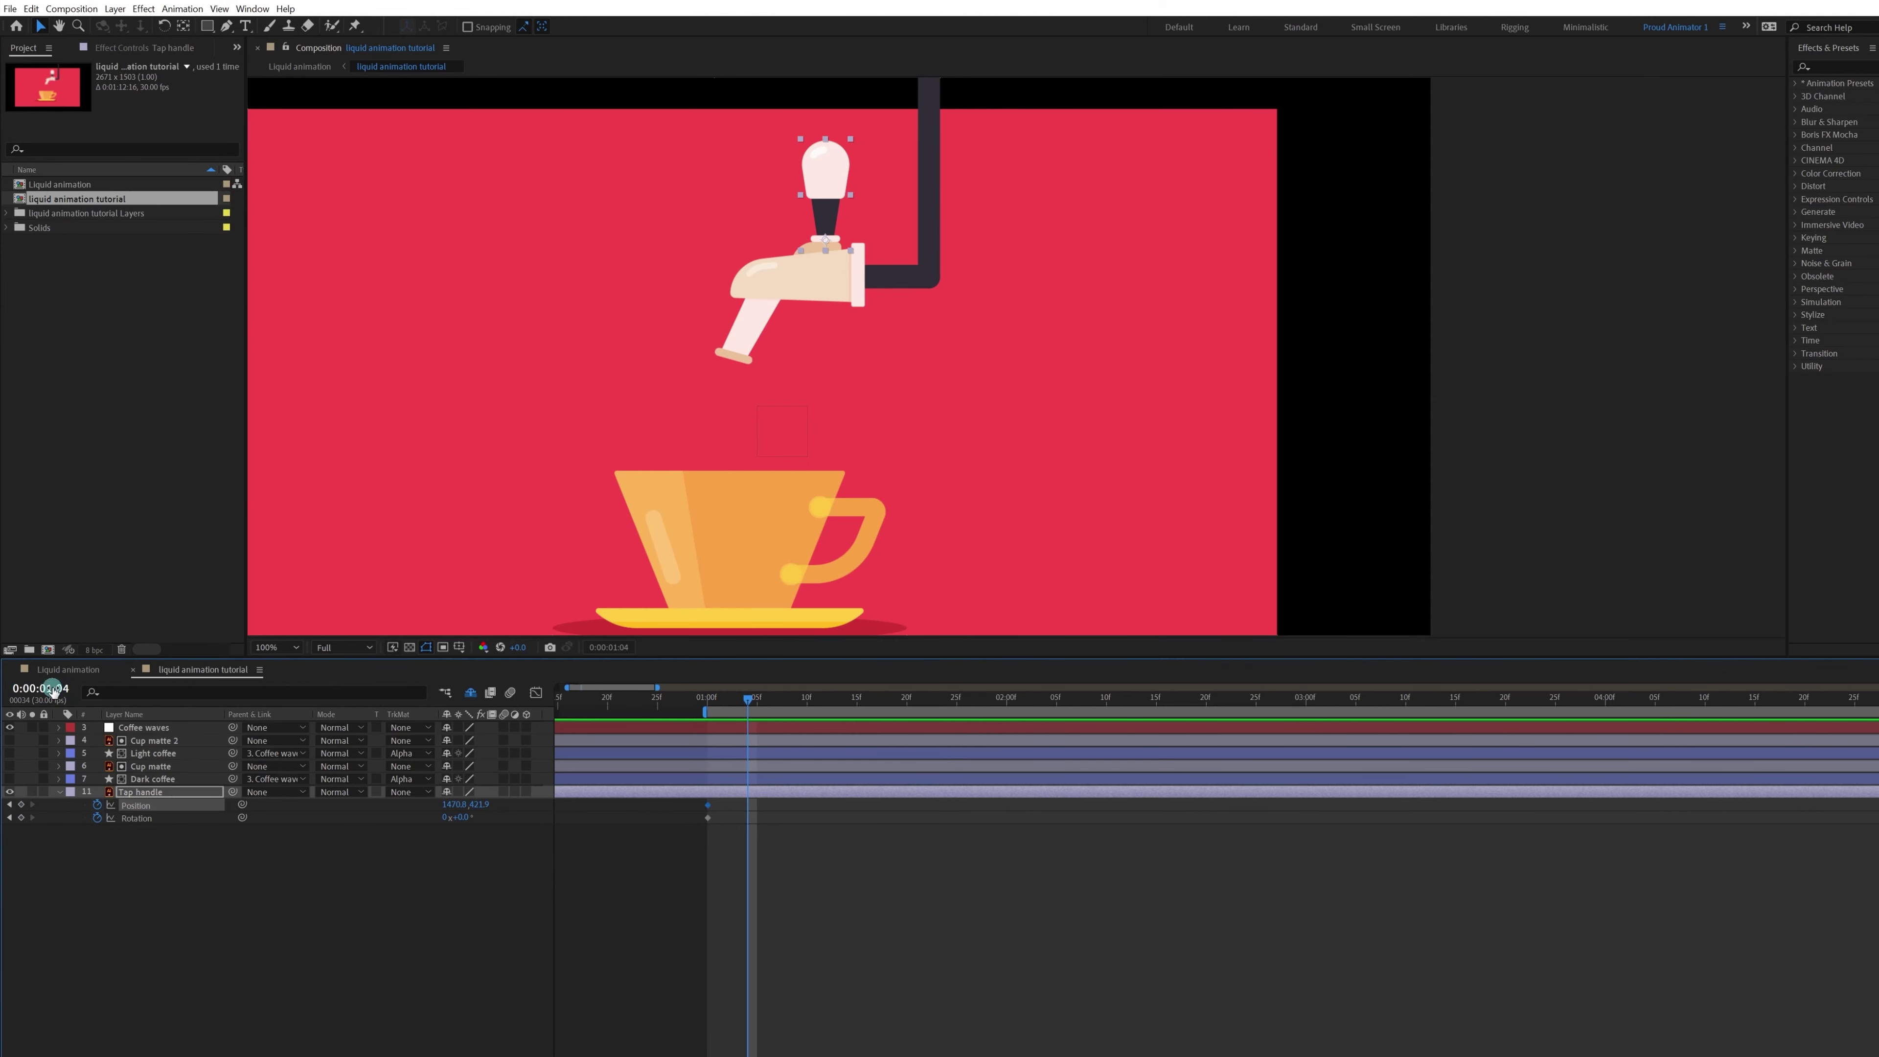
pyautogui.click(419, 962)
pyautogui.moveTo(465, 816); pyautogui.dragTo(454, 835)
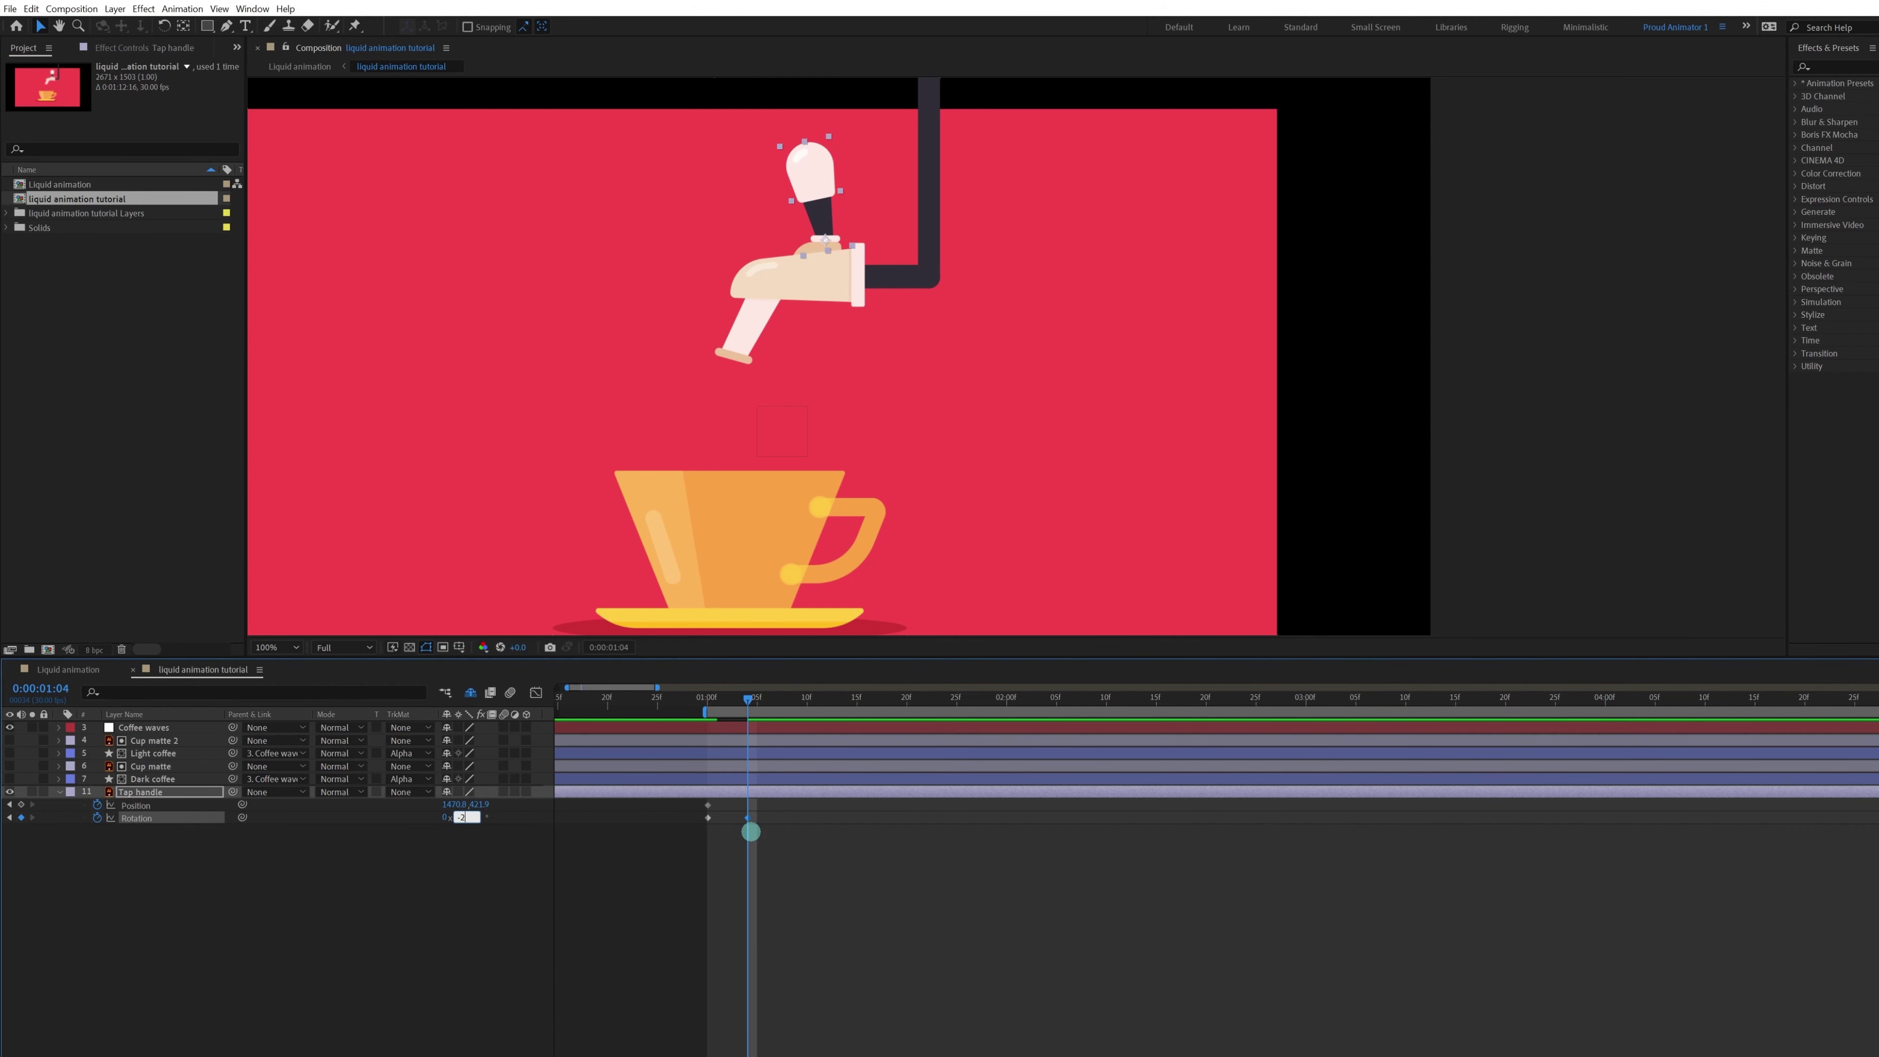
pyautogui.press('Return')
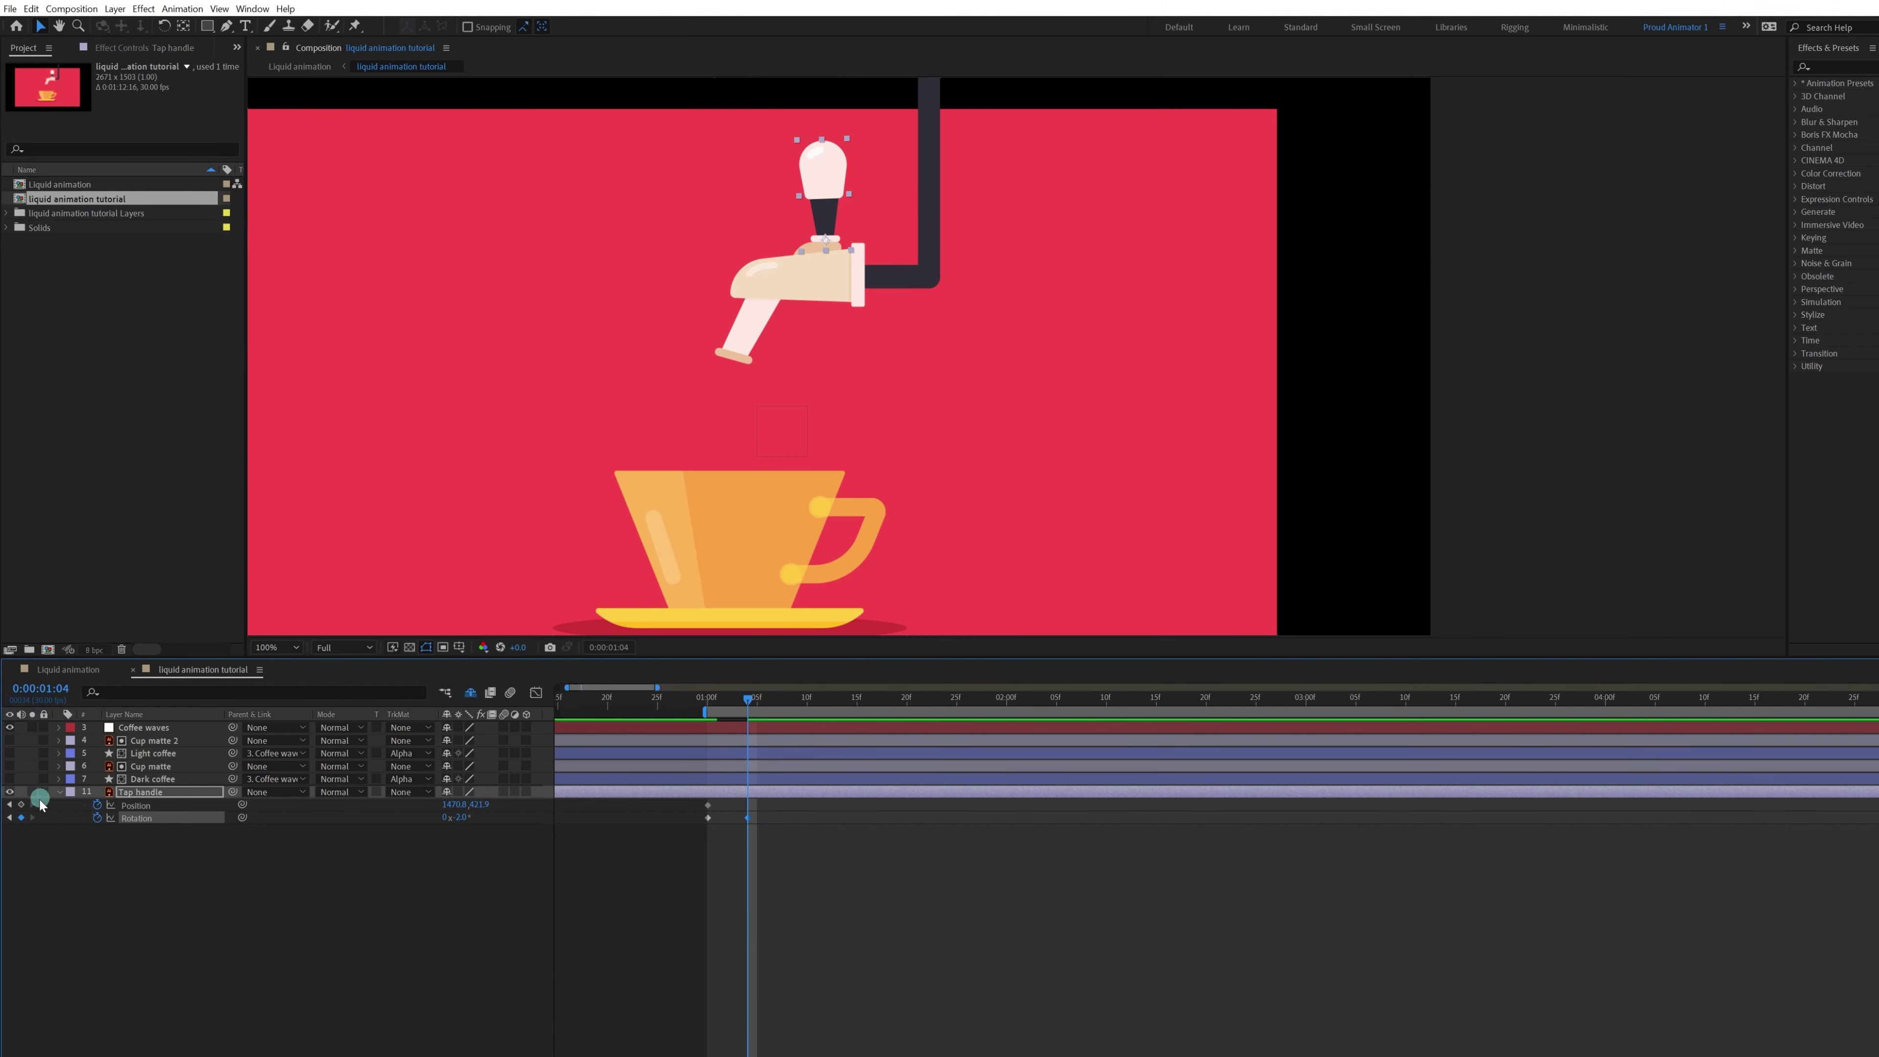
# Advance 8 frames to 0:00:01:12 and set the Tap handle's rotation to 35°.
pyautogui.click(41, 689)
pyautogui.write('+')
pyautogui.write('8')
pyautogui.press('Return')
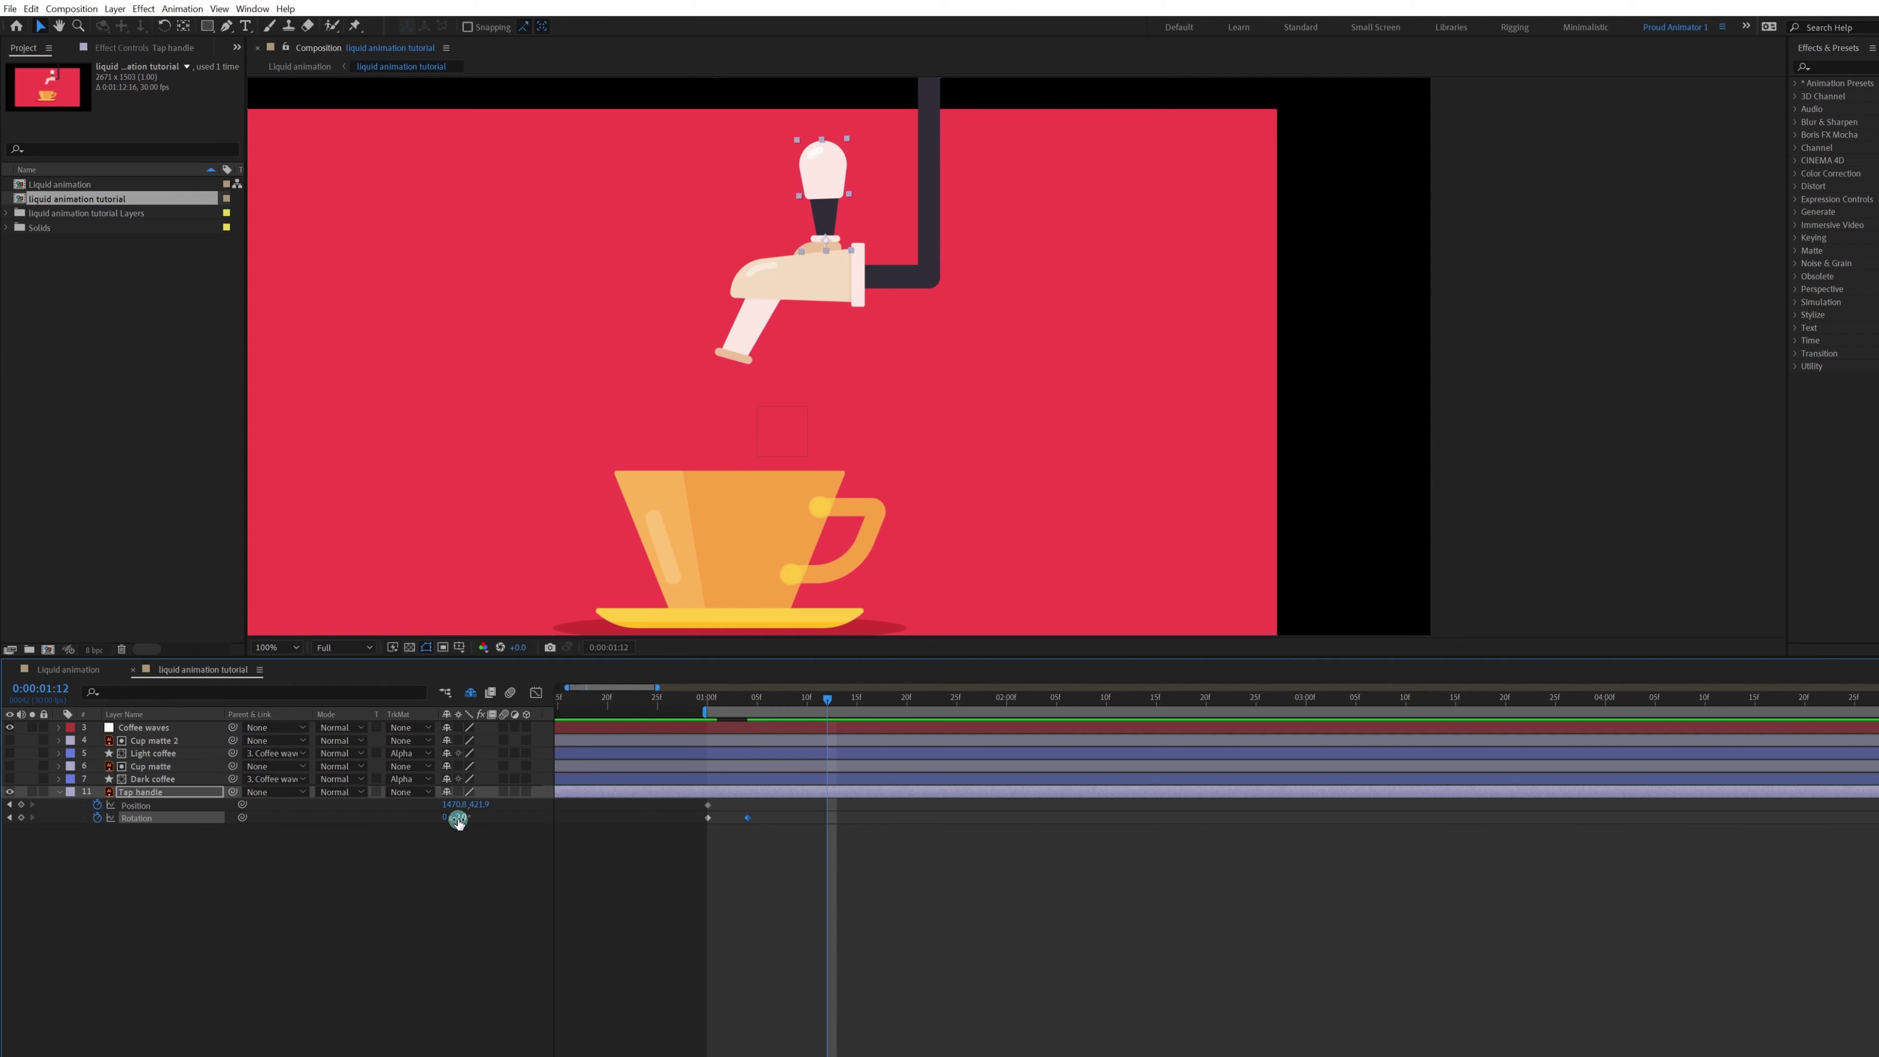
pyautogui.moveTo(457, 820); pyautogui.dragTo(490, 819)
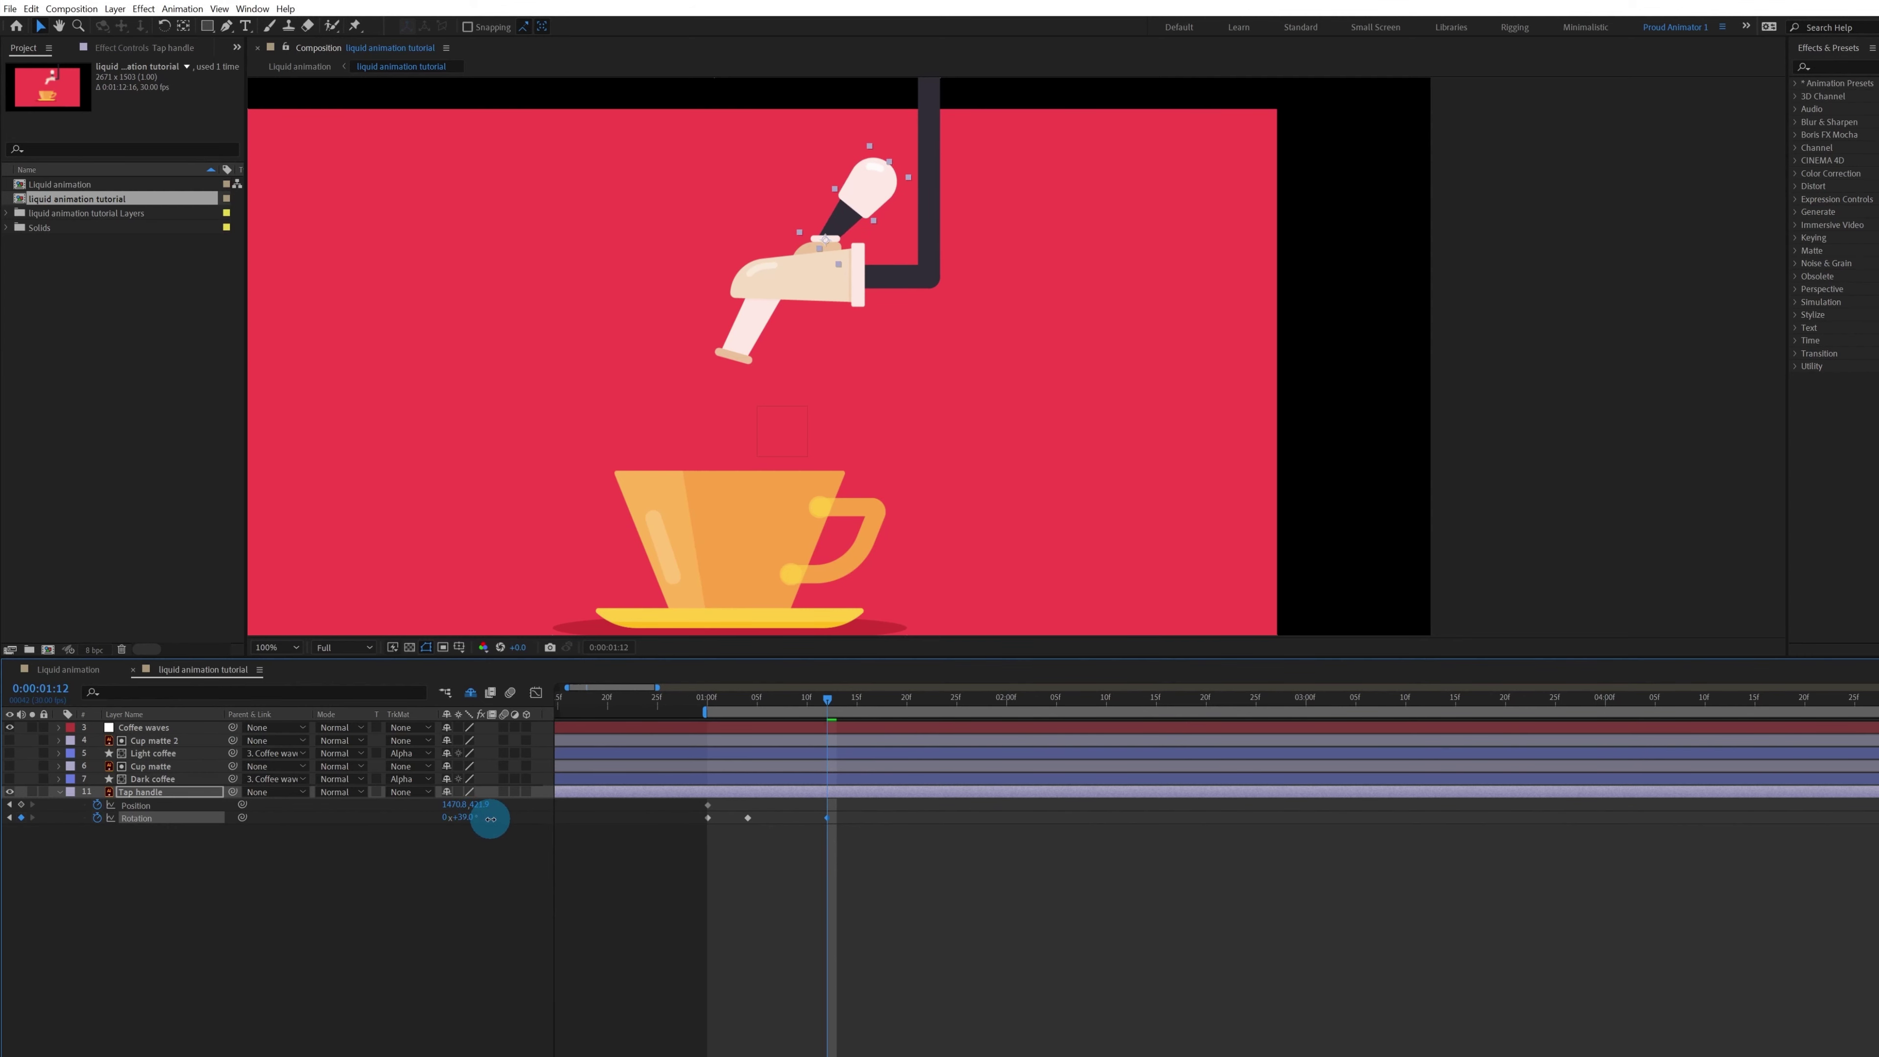
pyautogui.click(461, 818)
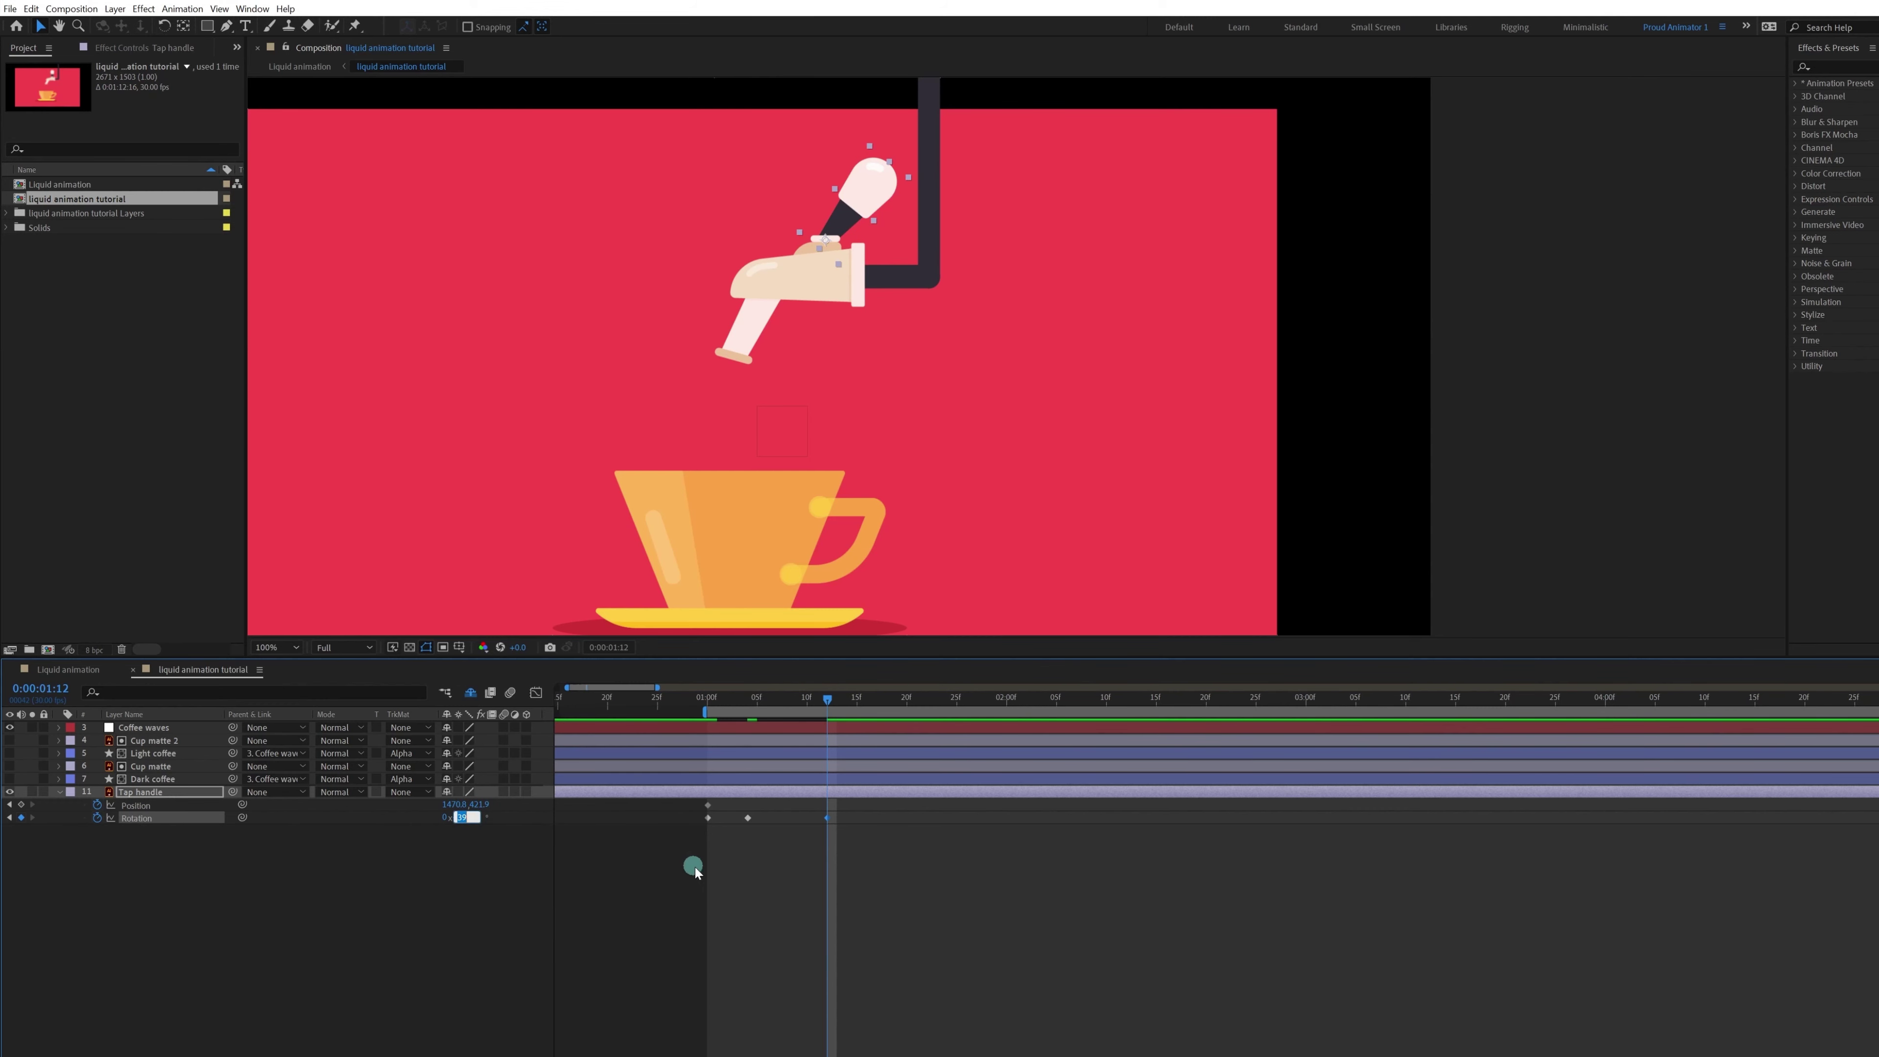
pyautogui.write('35')
pyautogui.press('Return')
# Advance 4 frames to 0:00:01:16 and add a Rotation keyframe holding the Tap handle's current angle.
pyautogui.click(60, 689)
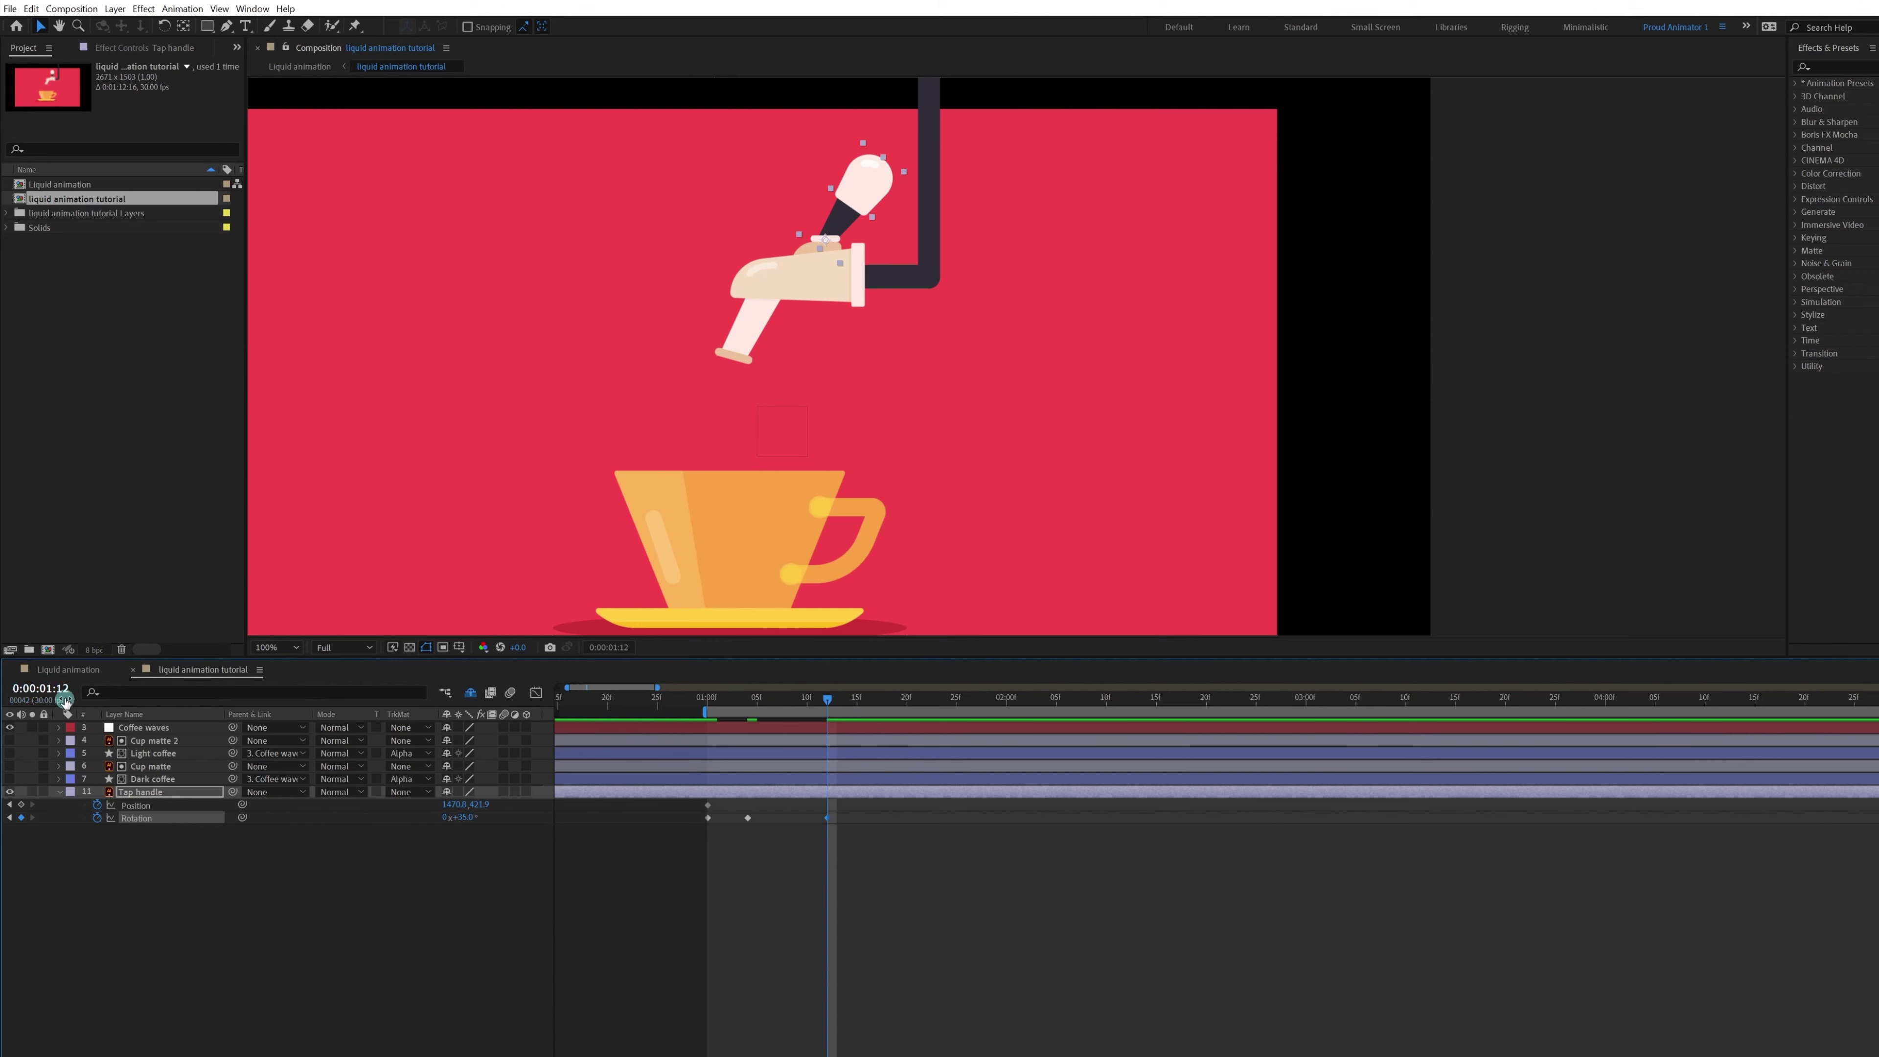
pyautogui.write('+4')
pyautogui.press('Return')
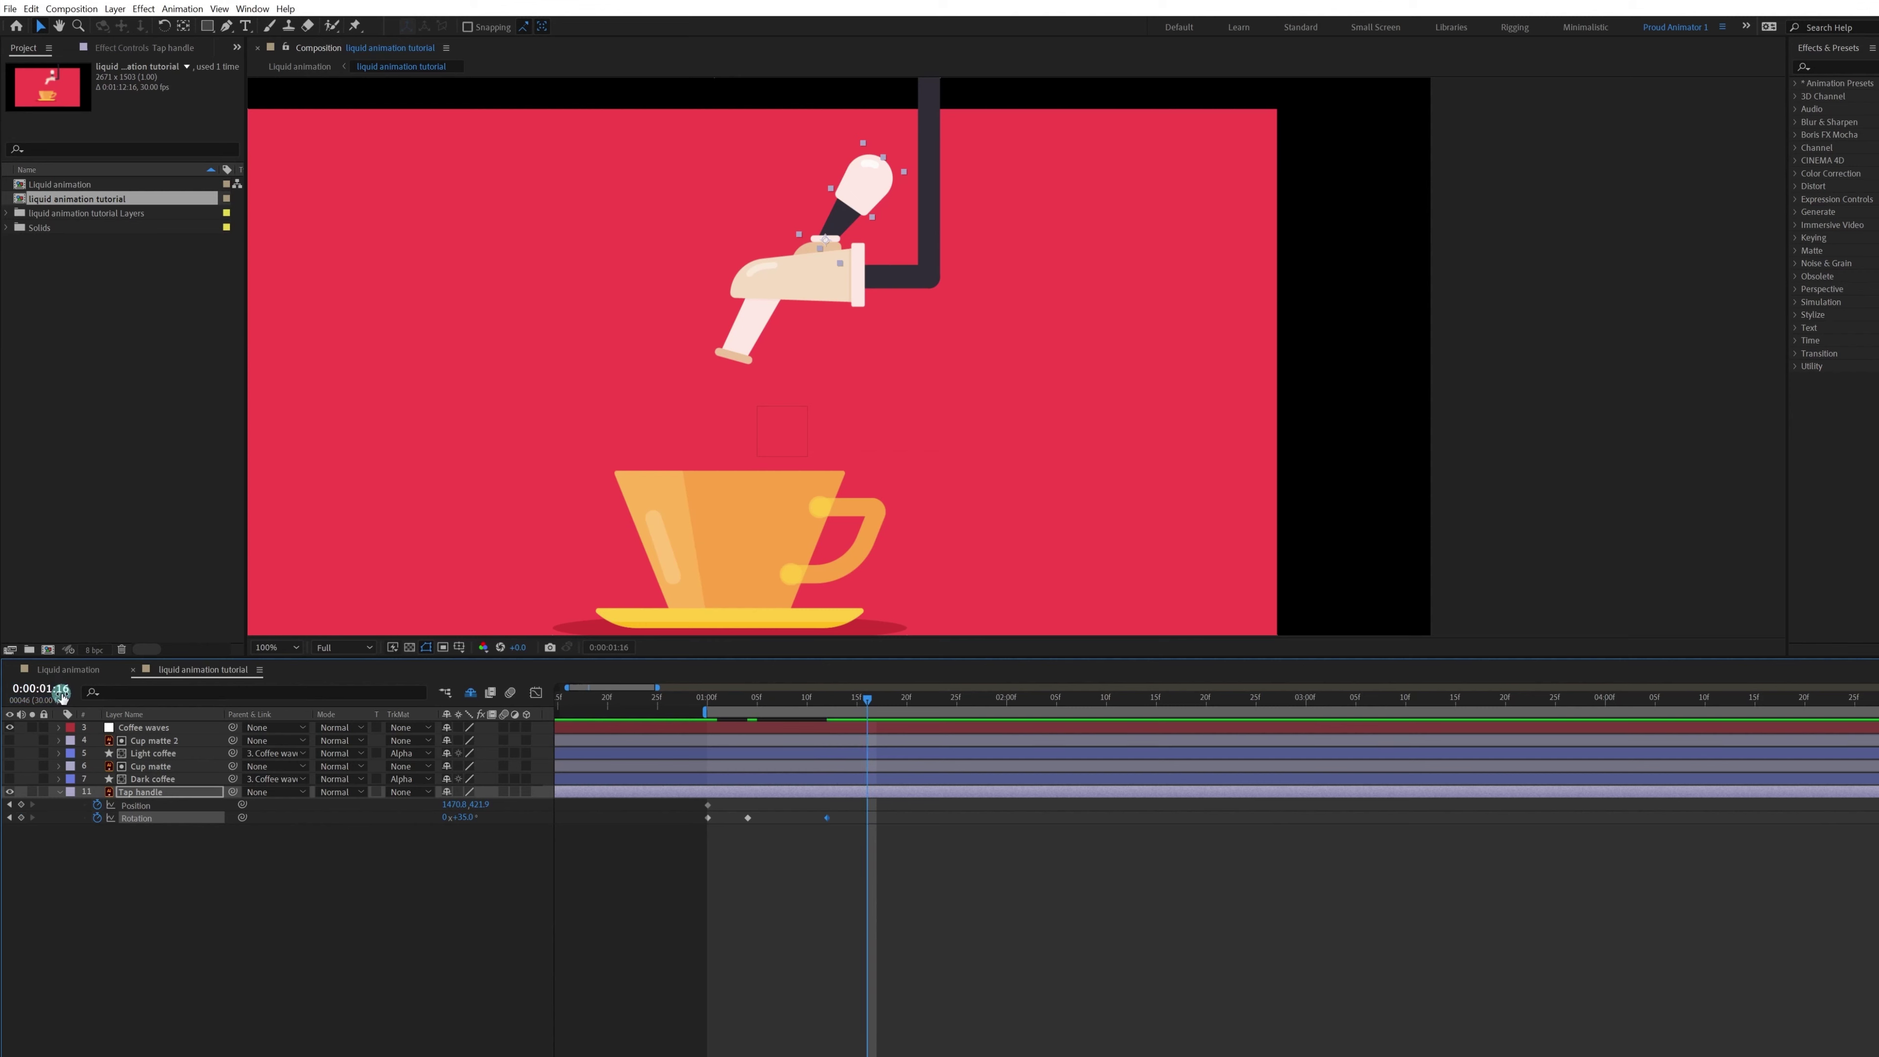
pyautogui.click(25, 819)
# Return to the Rotation keyframe at 0:00:01:12 and set its value to 36°.
pyautogui.press('j')
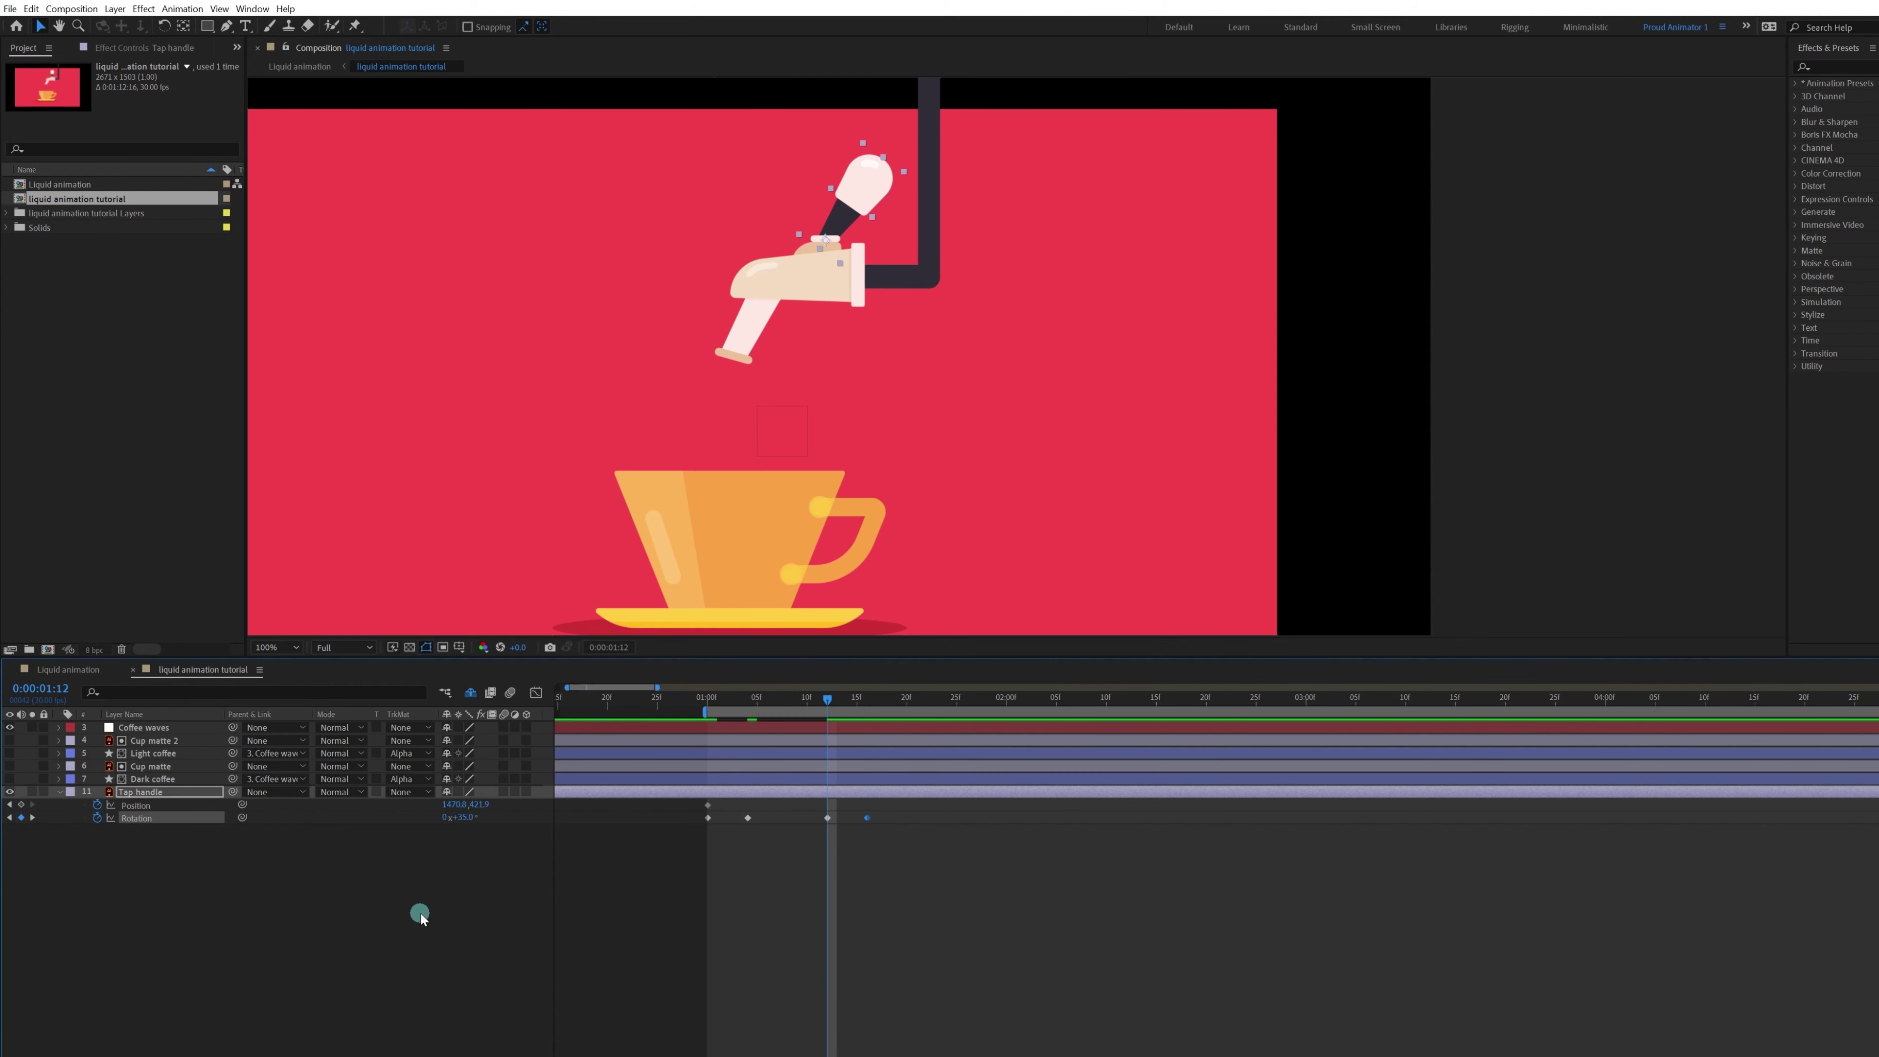
pyautogui.click(467, 818)
pyautogui.click(584, 885)
# Apply Easy Ease to all four Rotation keyframes of the Tap handle layer.
pyautogui.moveTo(920, 811); pyautogui.dragTo(672, 853)
pyautogui.press('F9')
pyautogui.click(934, 930)
# Go back to 0:00:01:04 and add a Position keyframe to the Tap handle layer.
pyautogui.press('j')
pyautogui.click(56, 807)
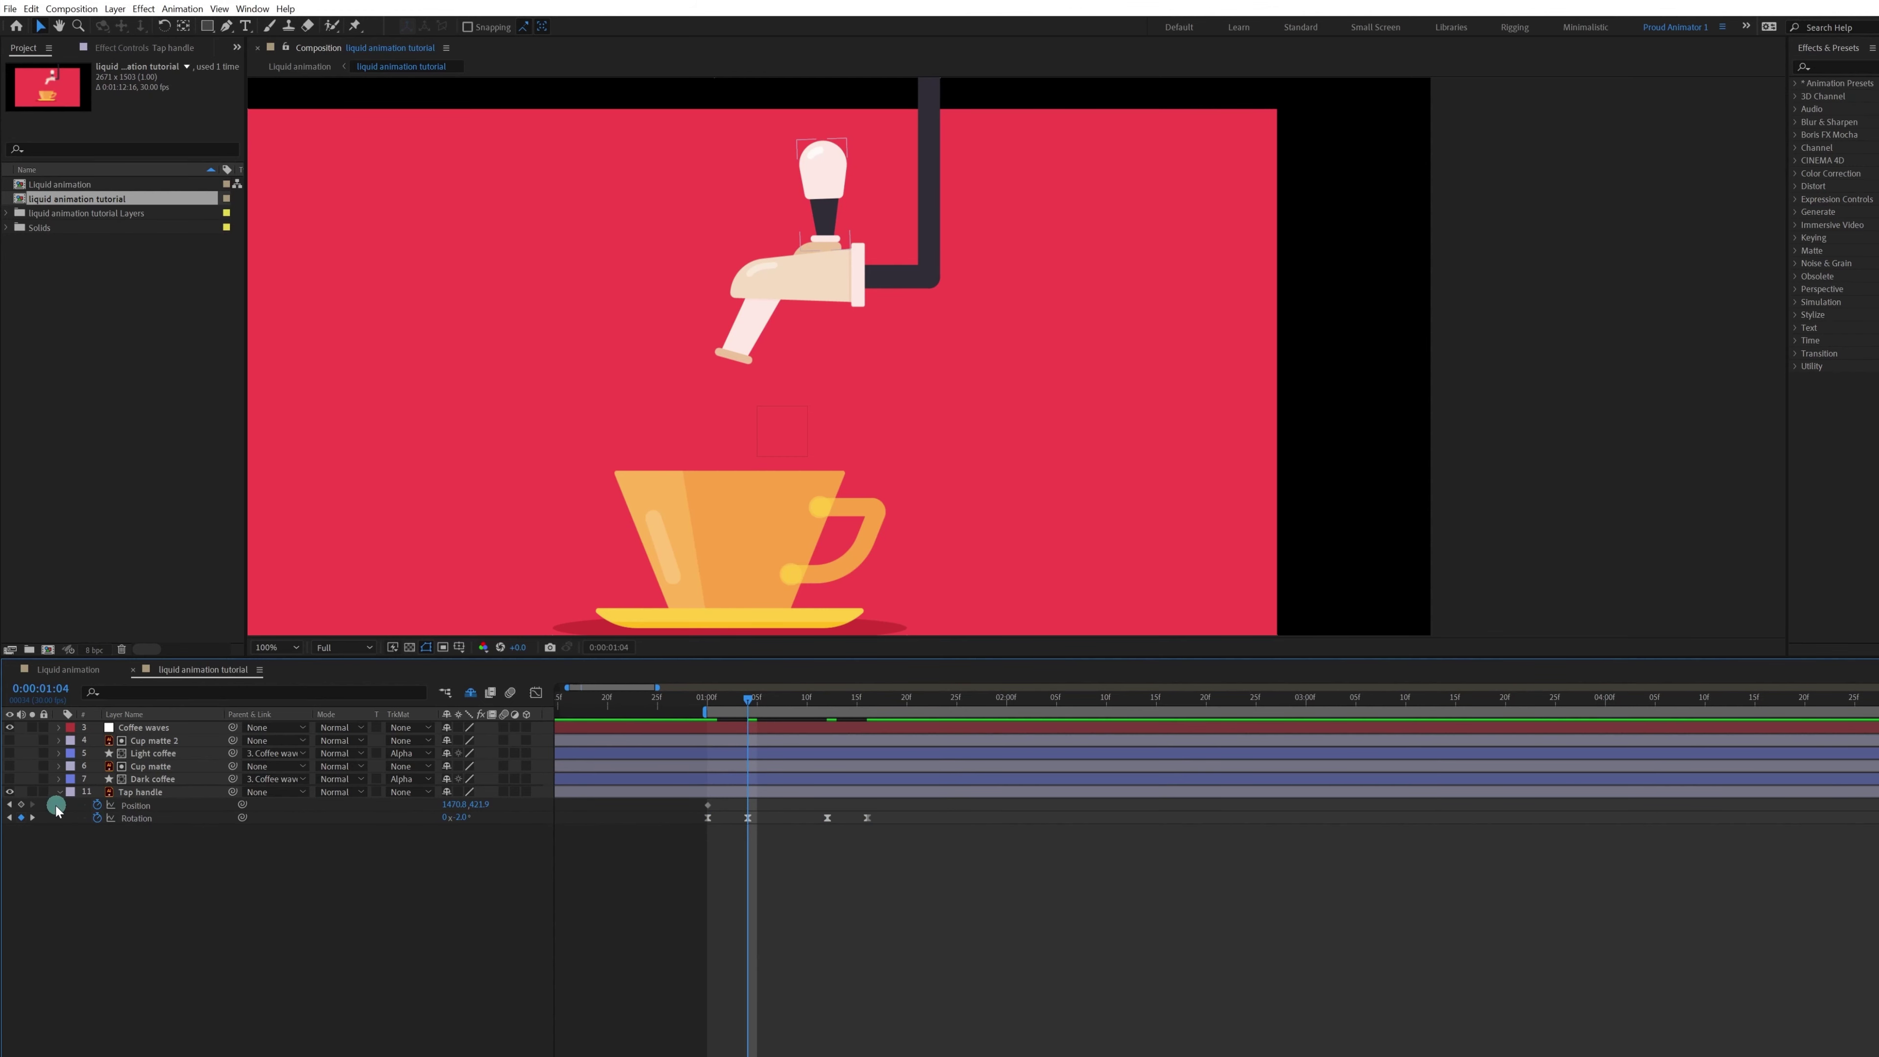
pyautogui.click(20, 805)
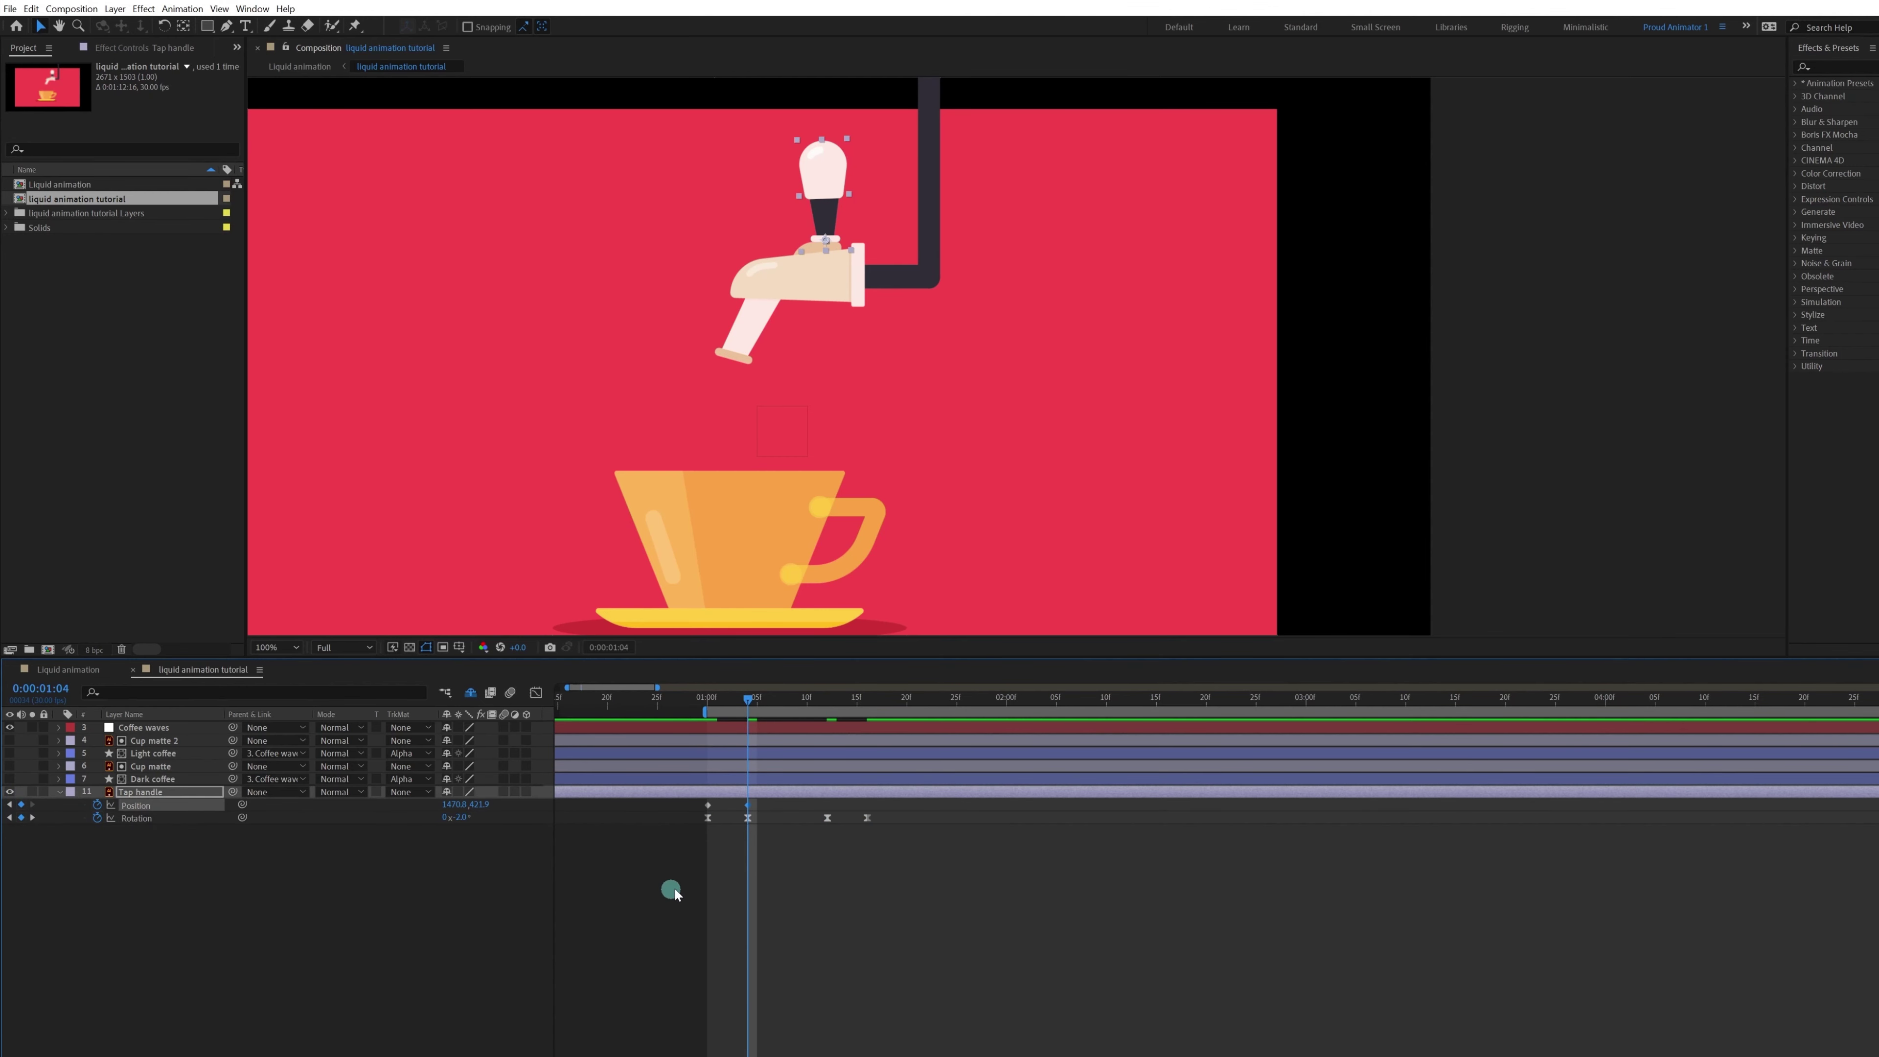
# Advance to 0:00:01:12 and nudge the Tap handle layer slightly left over its base to create a Position keyframe.
pyautogui.press('k')
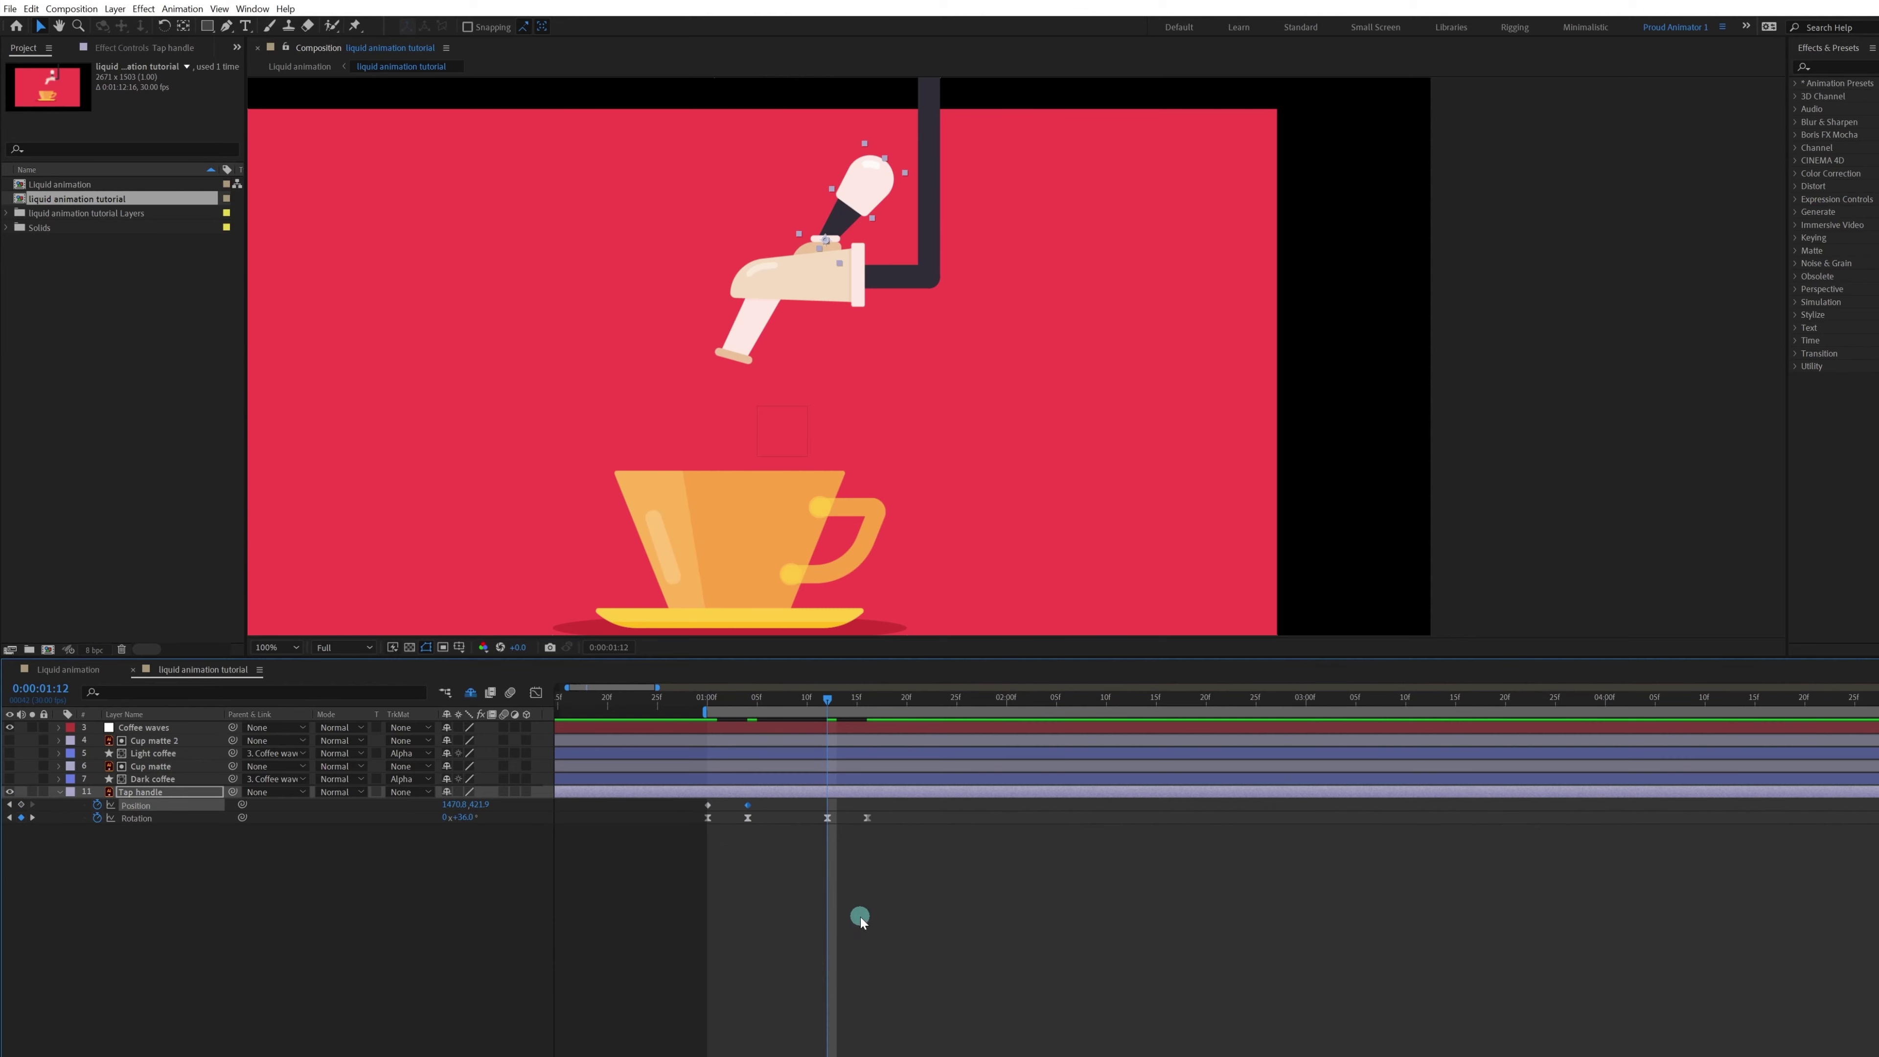
pyautogui.scroll(2, 910, 214)
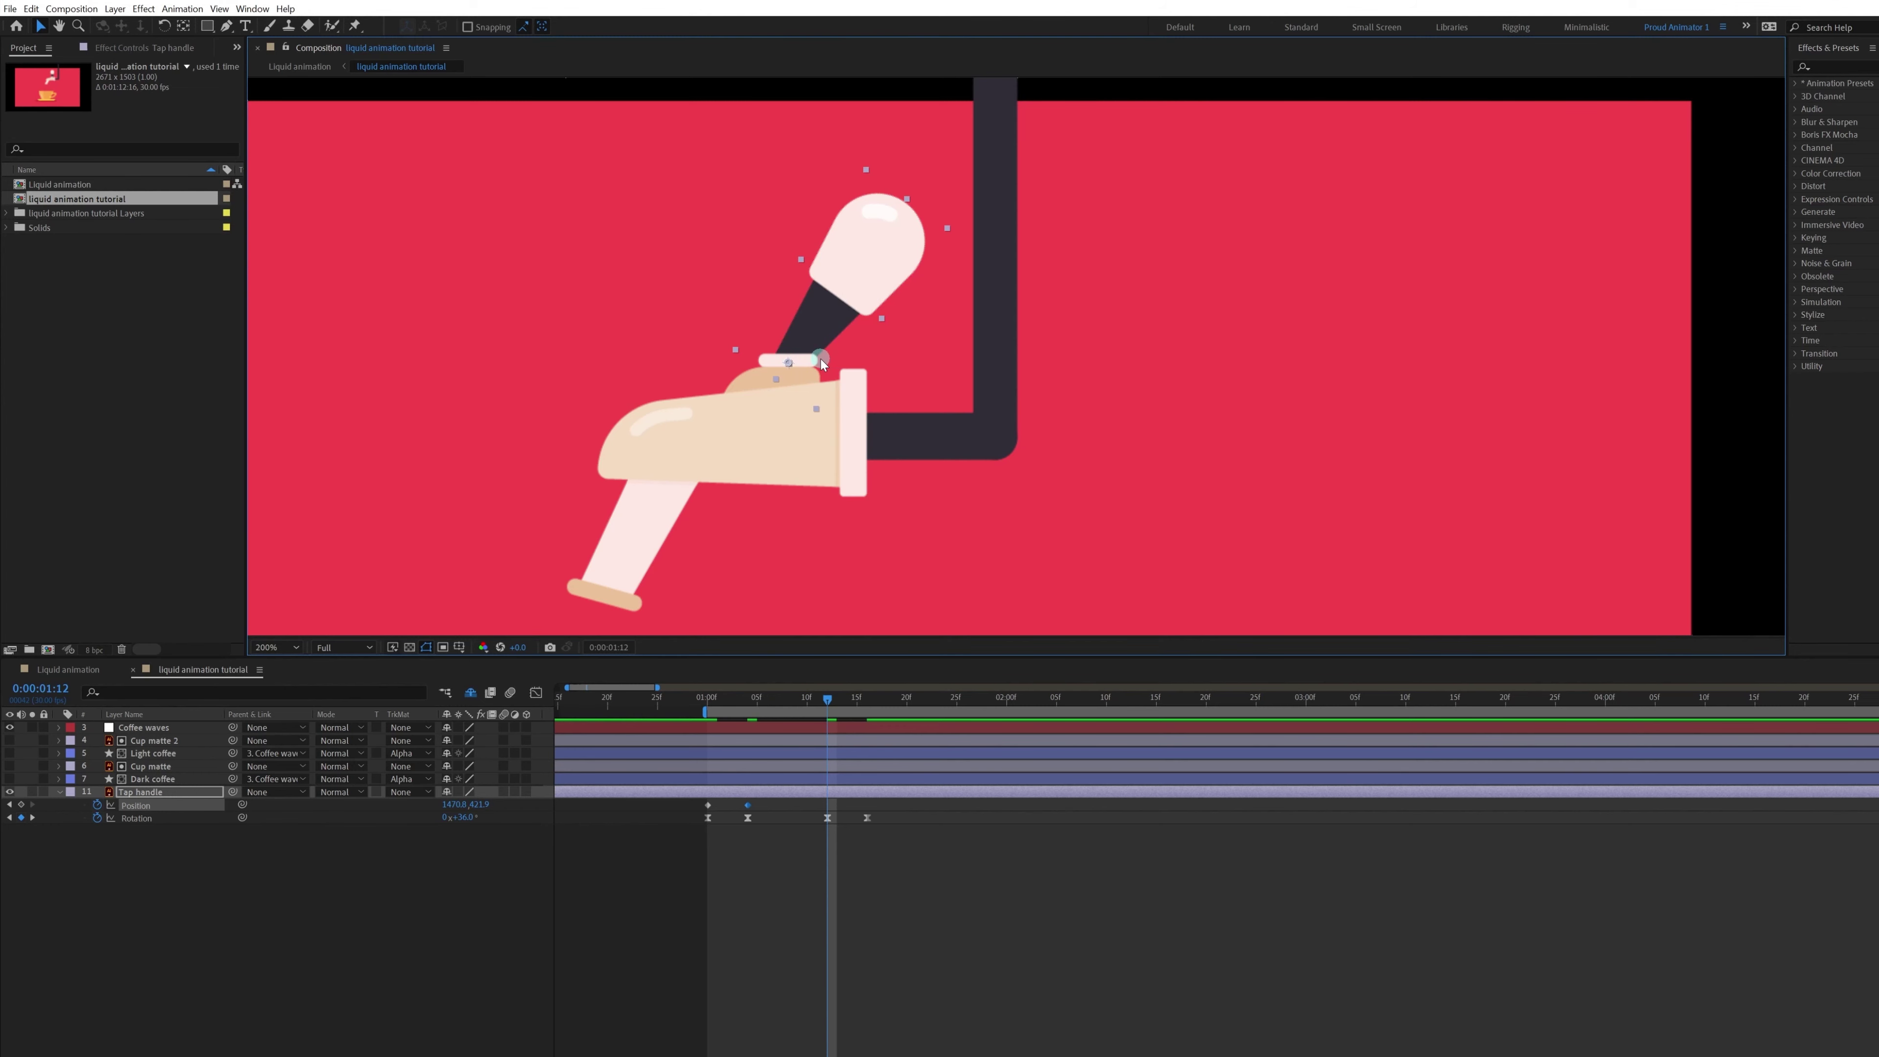
pyautogui.click(875, 791)
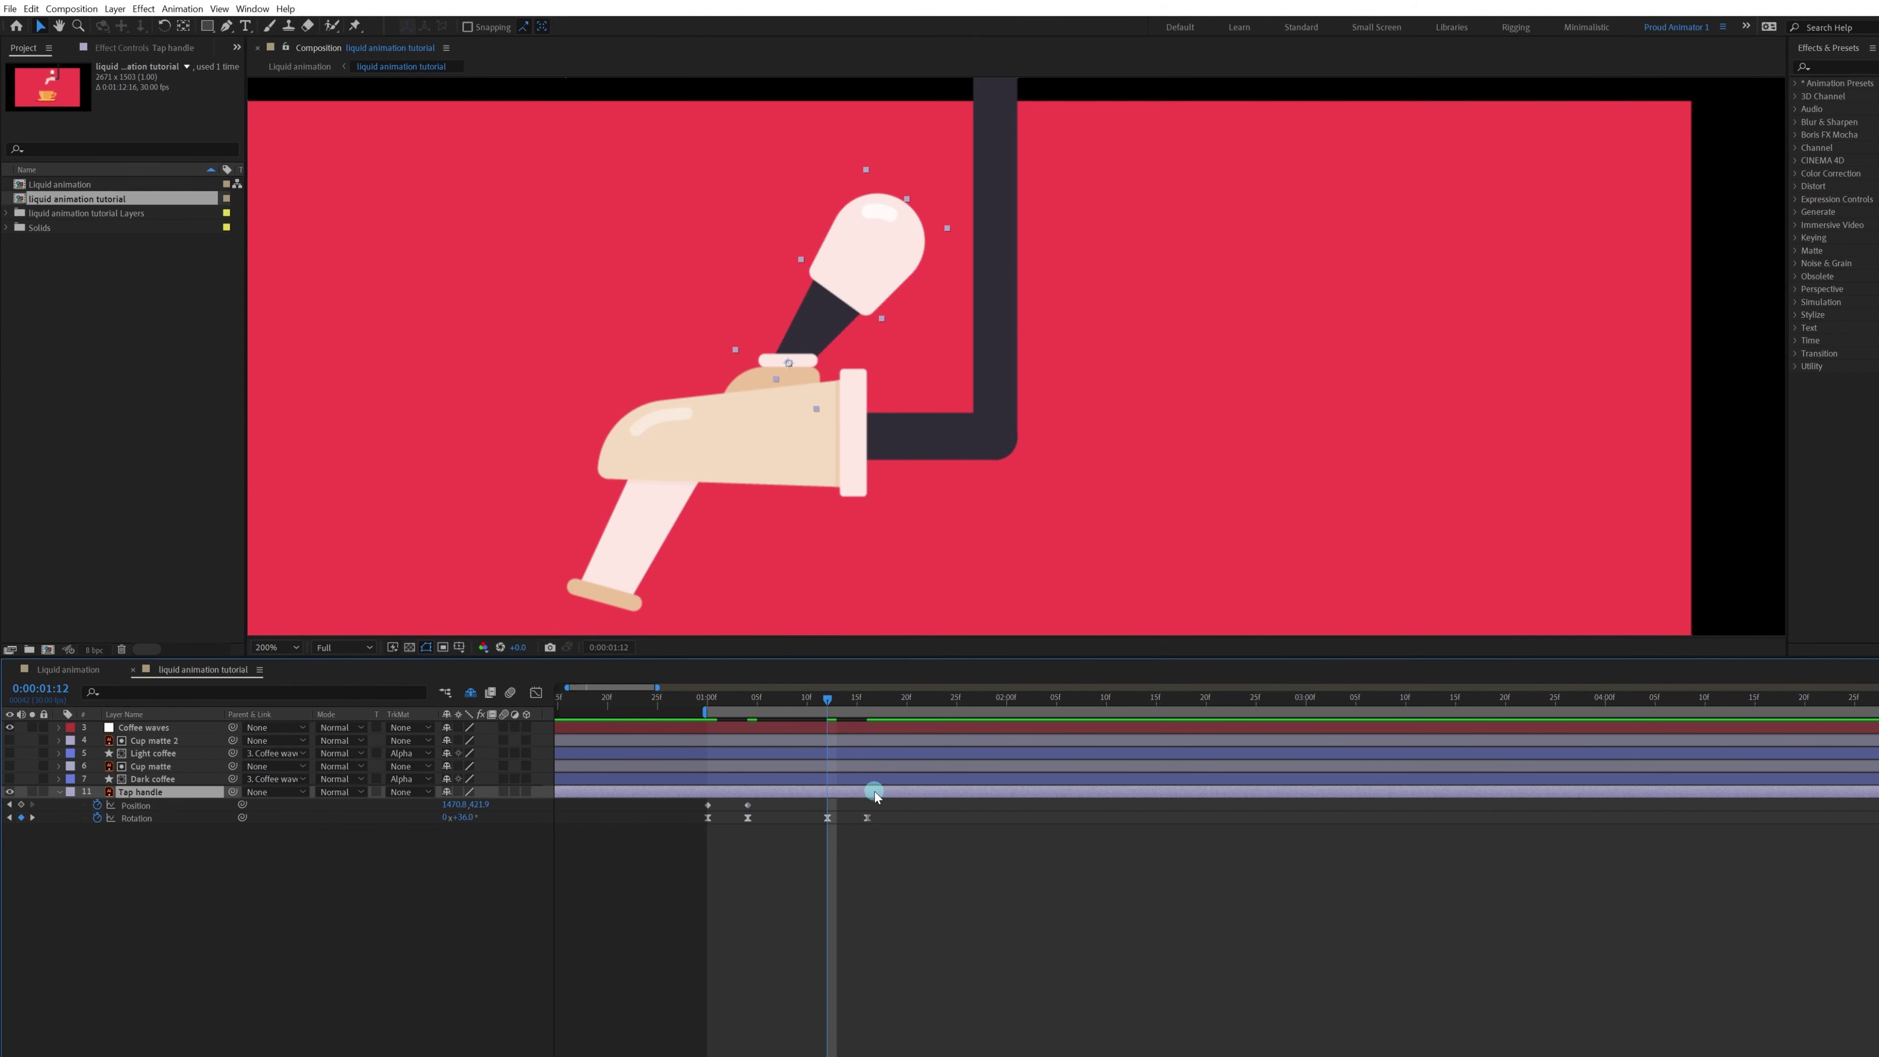
pyautogui.press('Left')
pyautogui.press('Left')
pyautogui.press('Left')
pyautogui.press('Left')
pyautogui.press('Left')
pyautogui.press('Left')
pyautogui.press('Left')
pyautogui.press('Left')
pyautogui.press('Left')
pyautogui.press('Left')
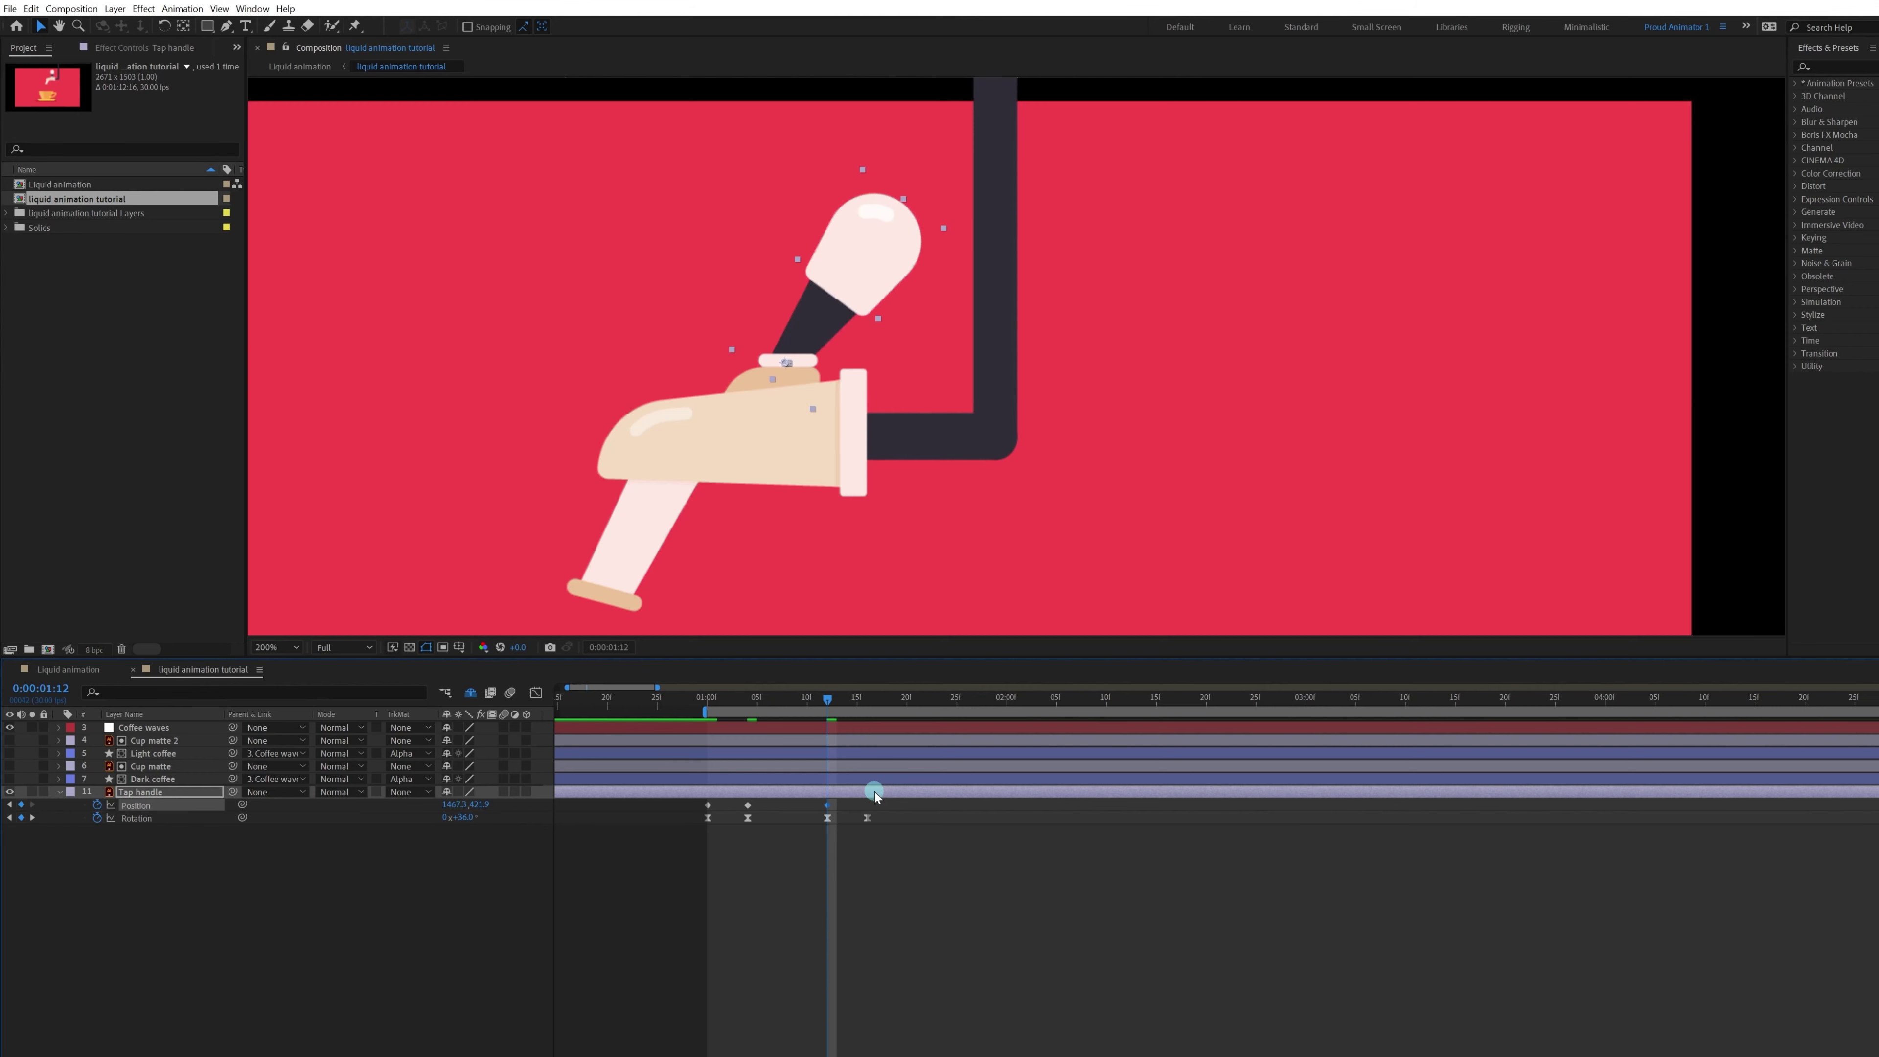
# Add a Position keyframe at 0:00:01:16 and apply Easy Ease to all Position and Rotation keyframes of the Tap handle layer.
pyautogui.press('k')
pyautogui.click(20, 804)
pyautogui.moveTo(894, 803); pyautogui.dragTo(653, 851)
pyautogui.press('F9')
pyautogui.click(944, 923)
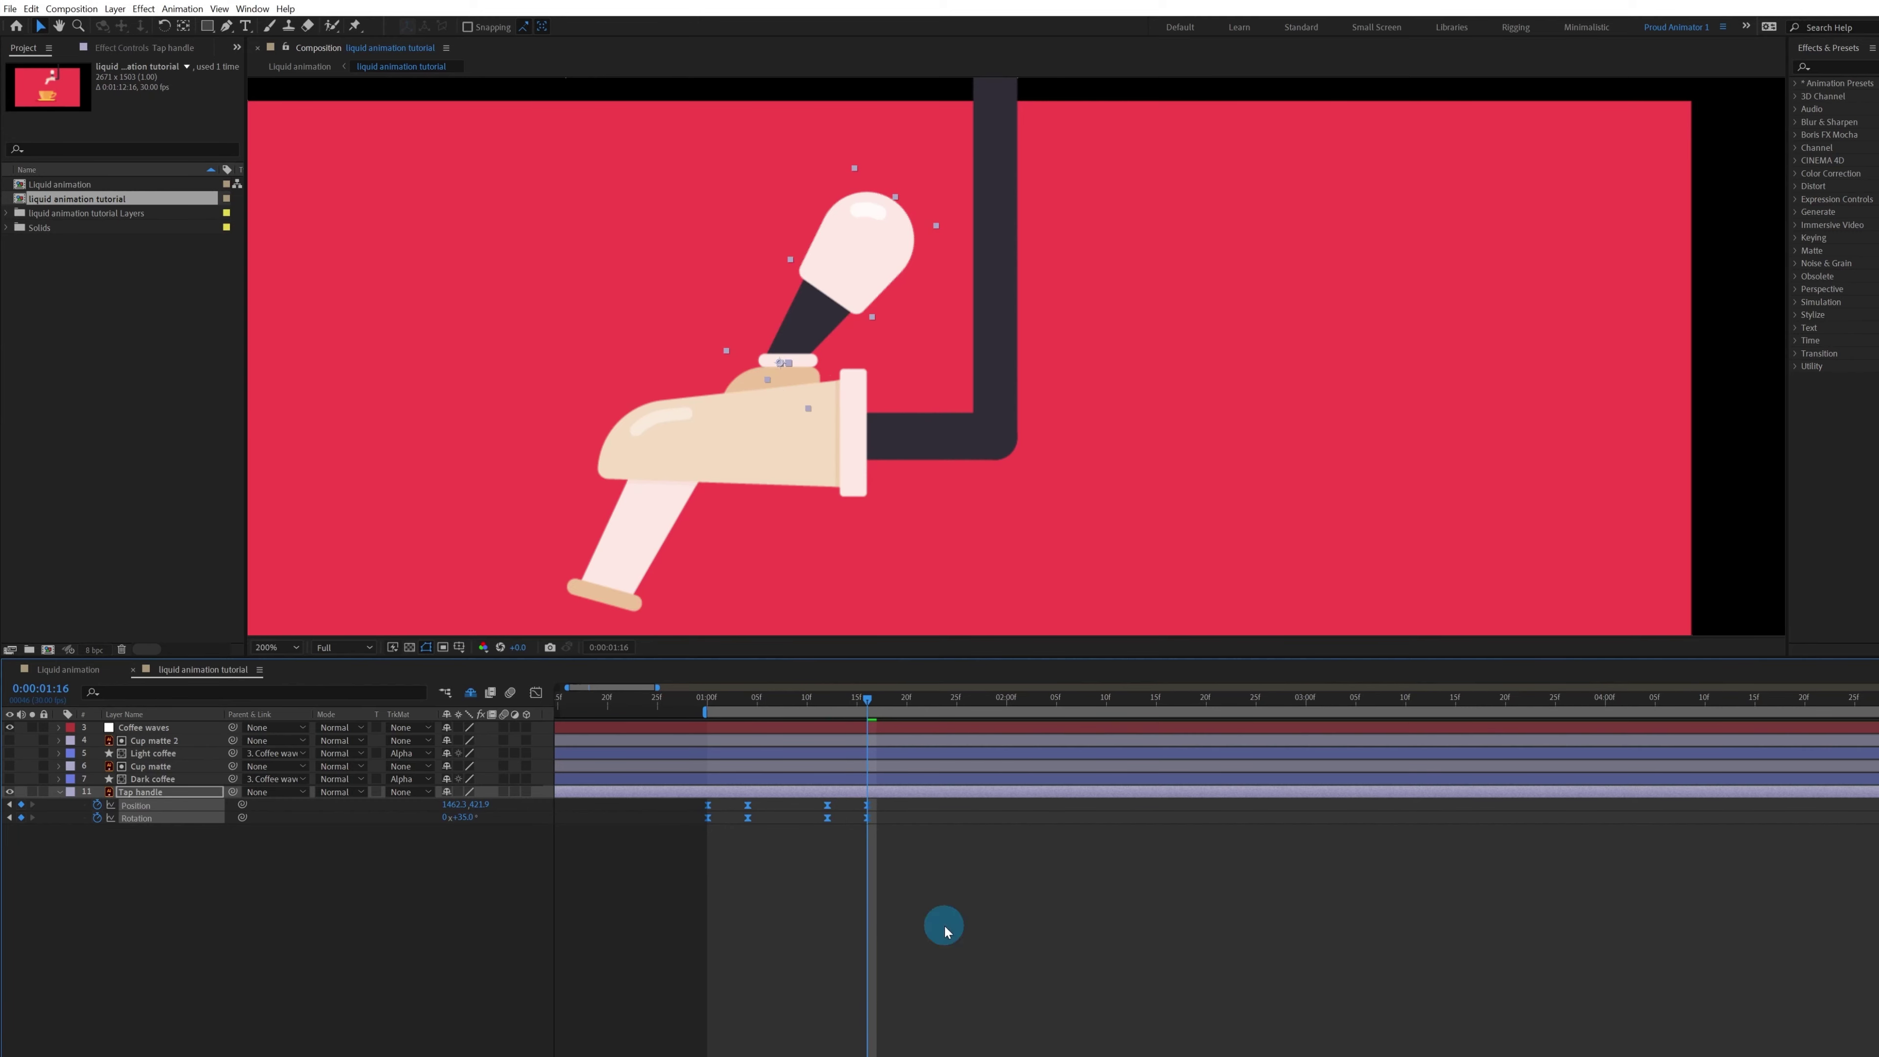
# Preview the tap handle animation from 0:00:01:00 with the whole composition in view.
pyautogui.scroll(-4, 900, 455)
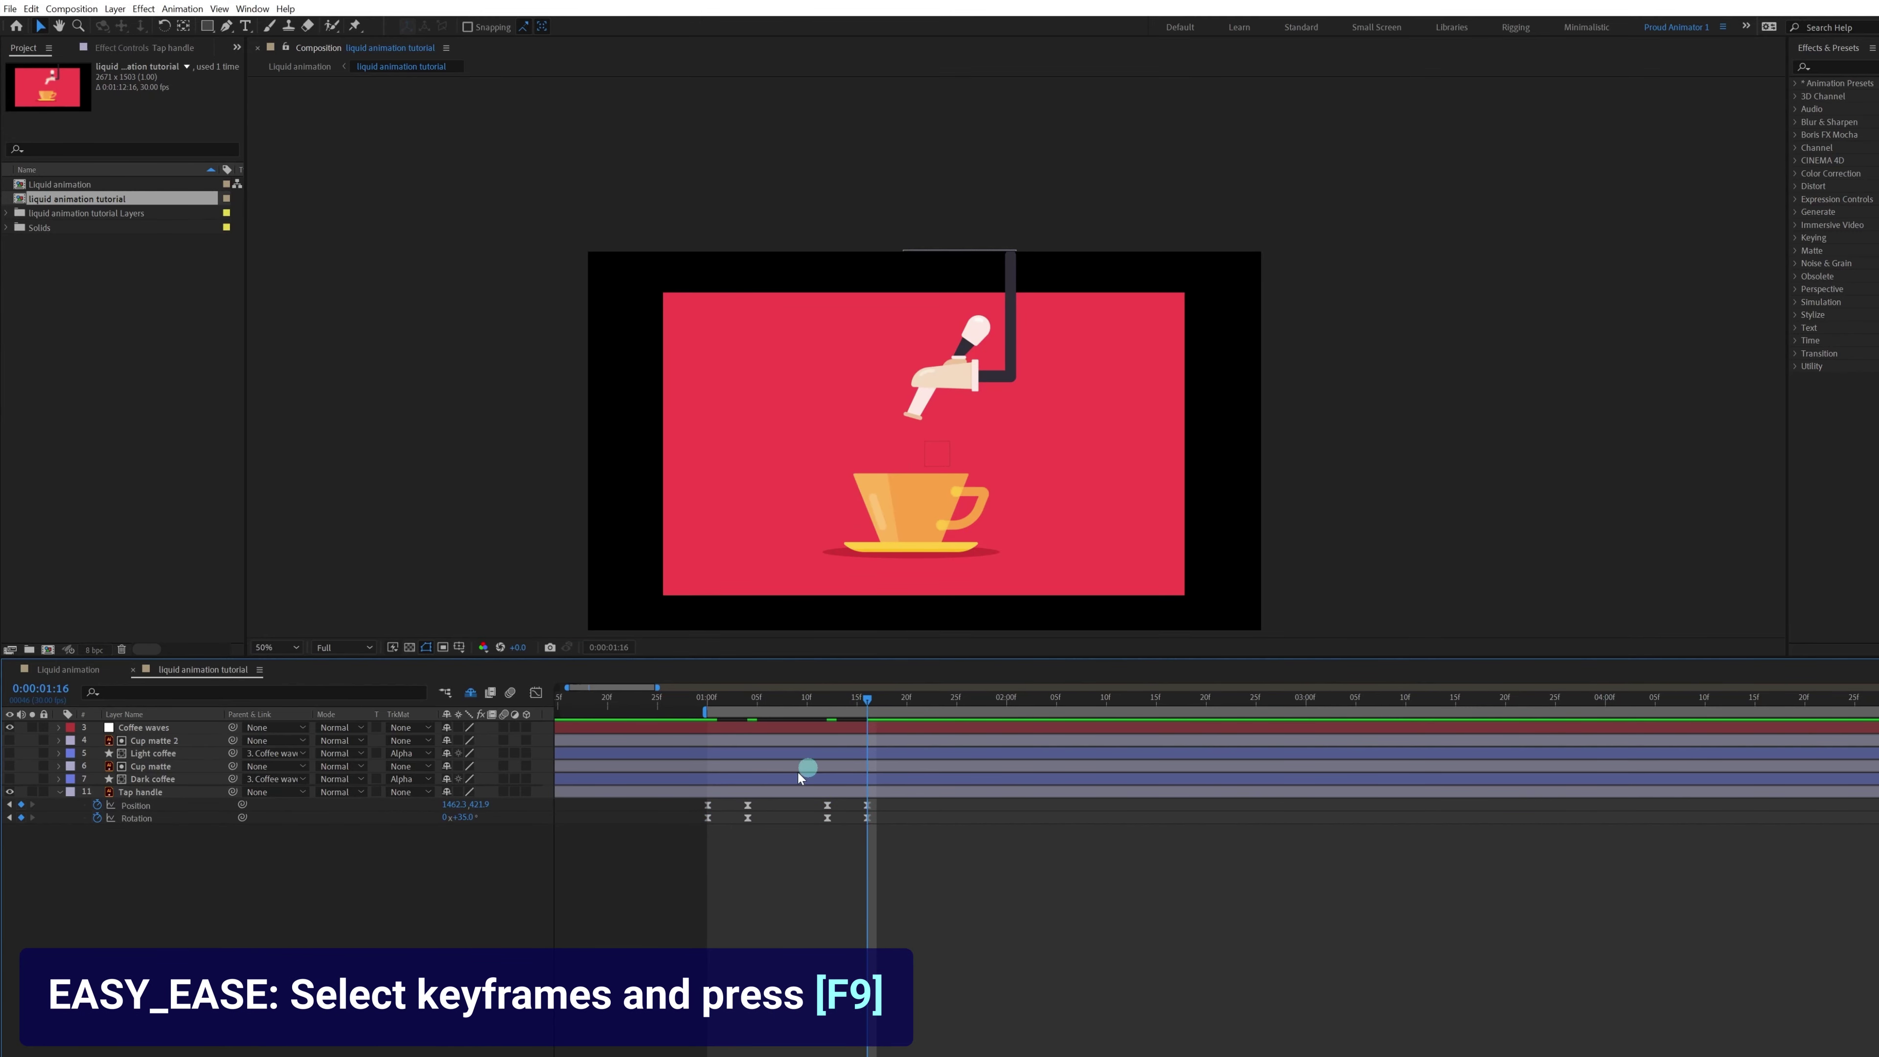
pyautogui.click(706, 707)
pyautogui.press('space')
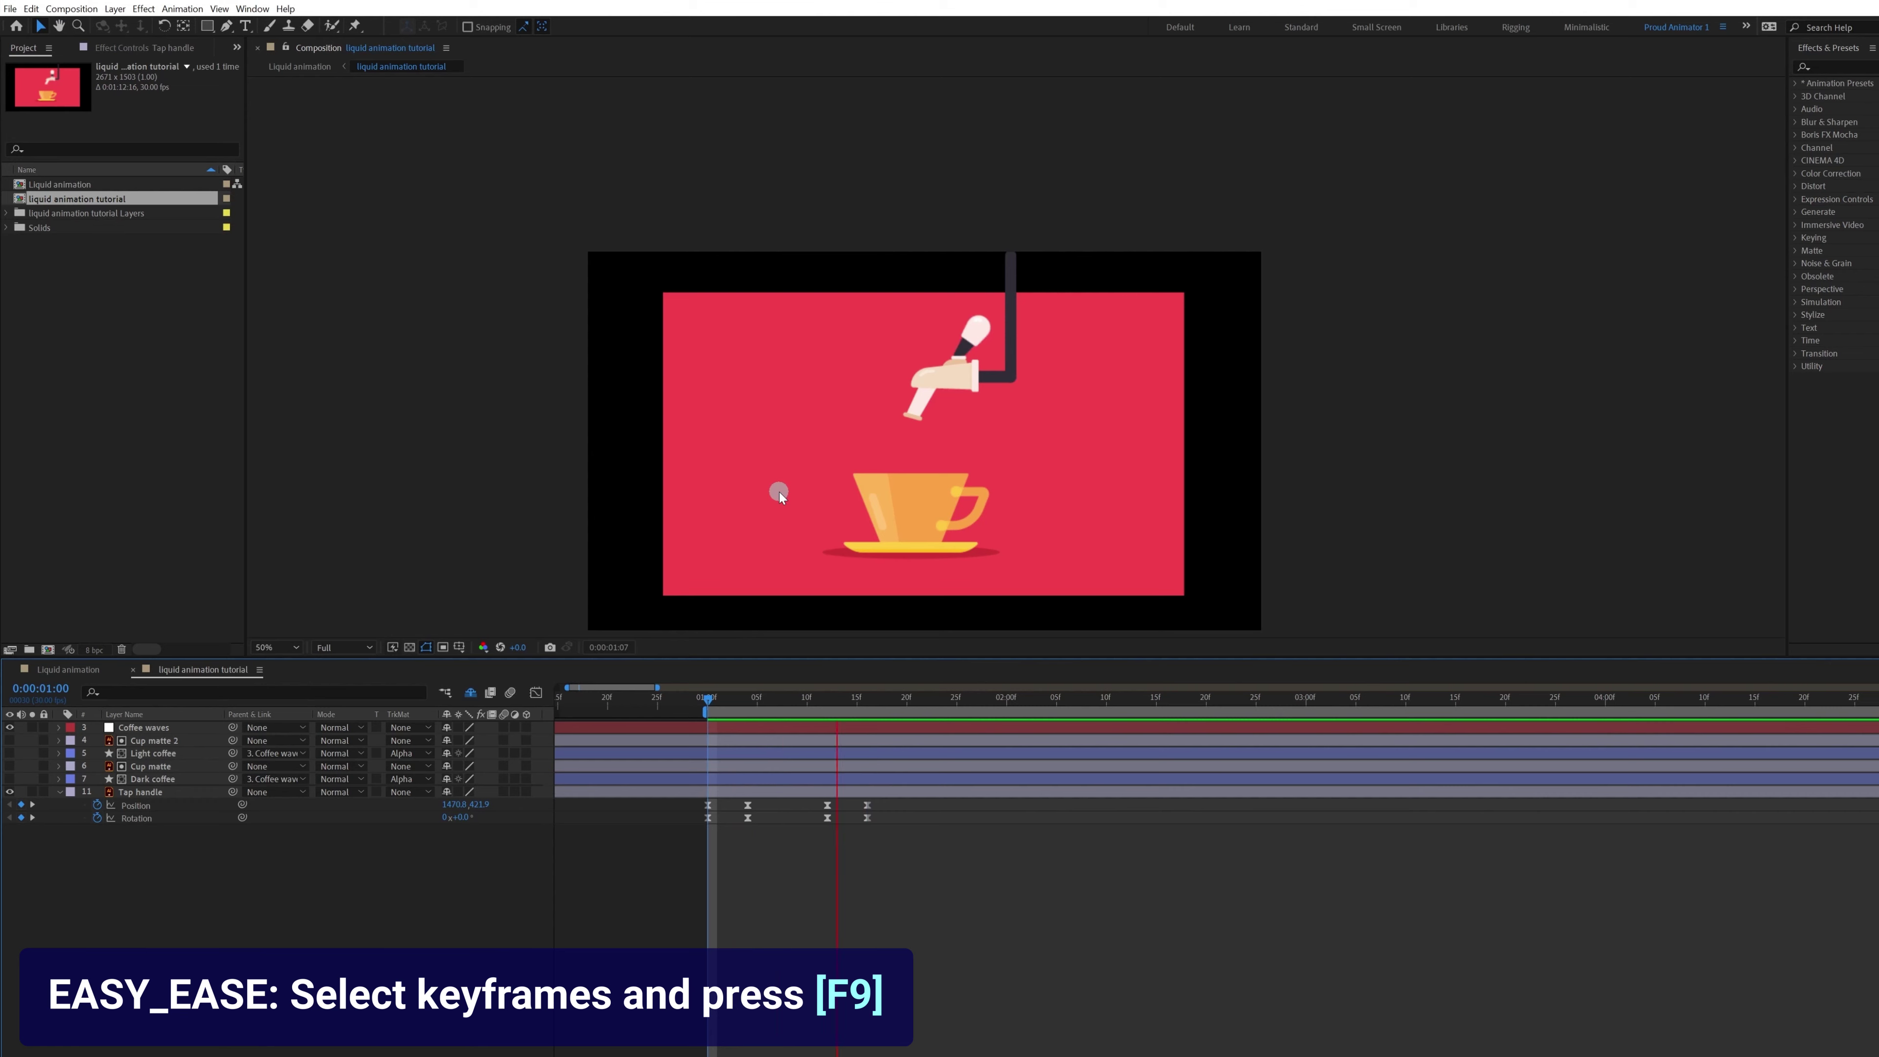
# At 0:00:01:12, draw a straight vertical path with the Pen tool from the tap spout down to the saucer, using a 110 px dark stroke.
pyautogui.moveTo(867, 699); pyautogui.dragTo(825, 704)
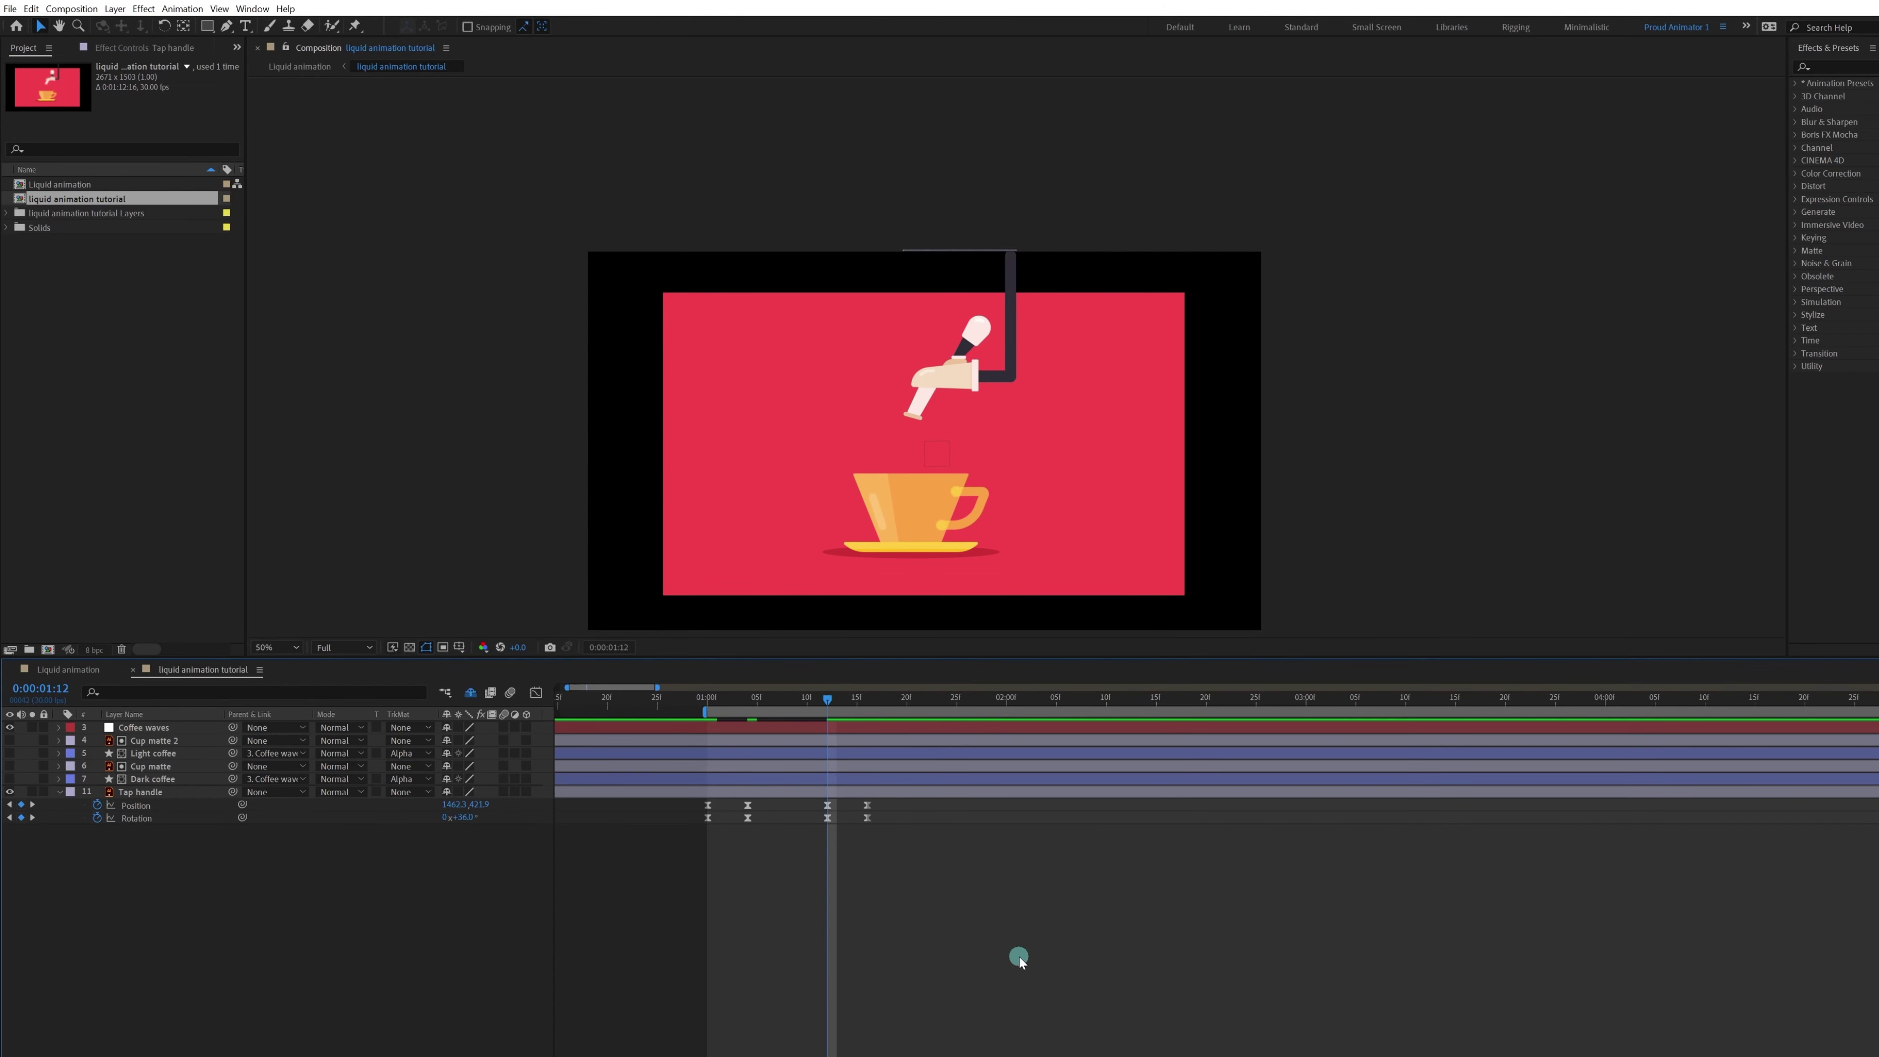
pyautogui.scroll(2, 882, 477)
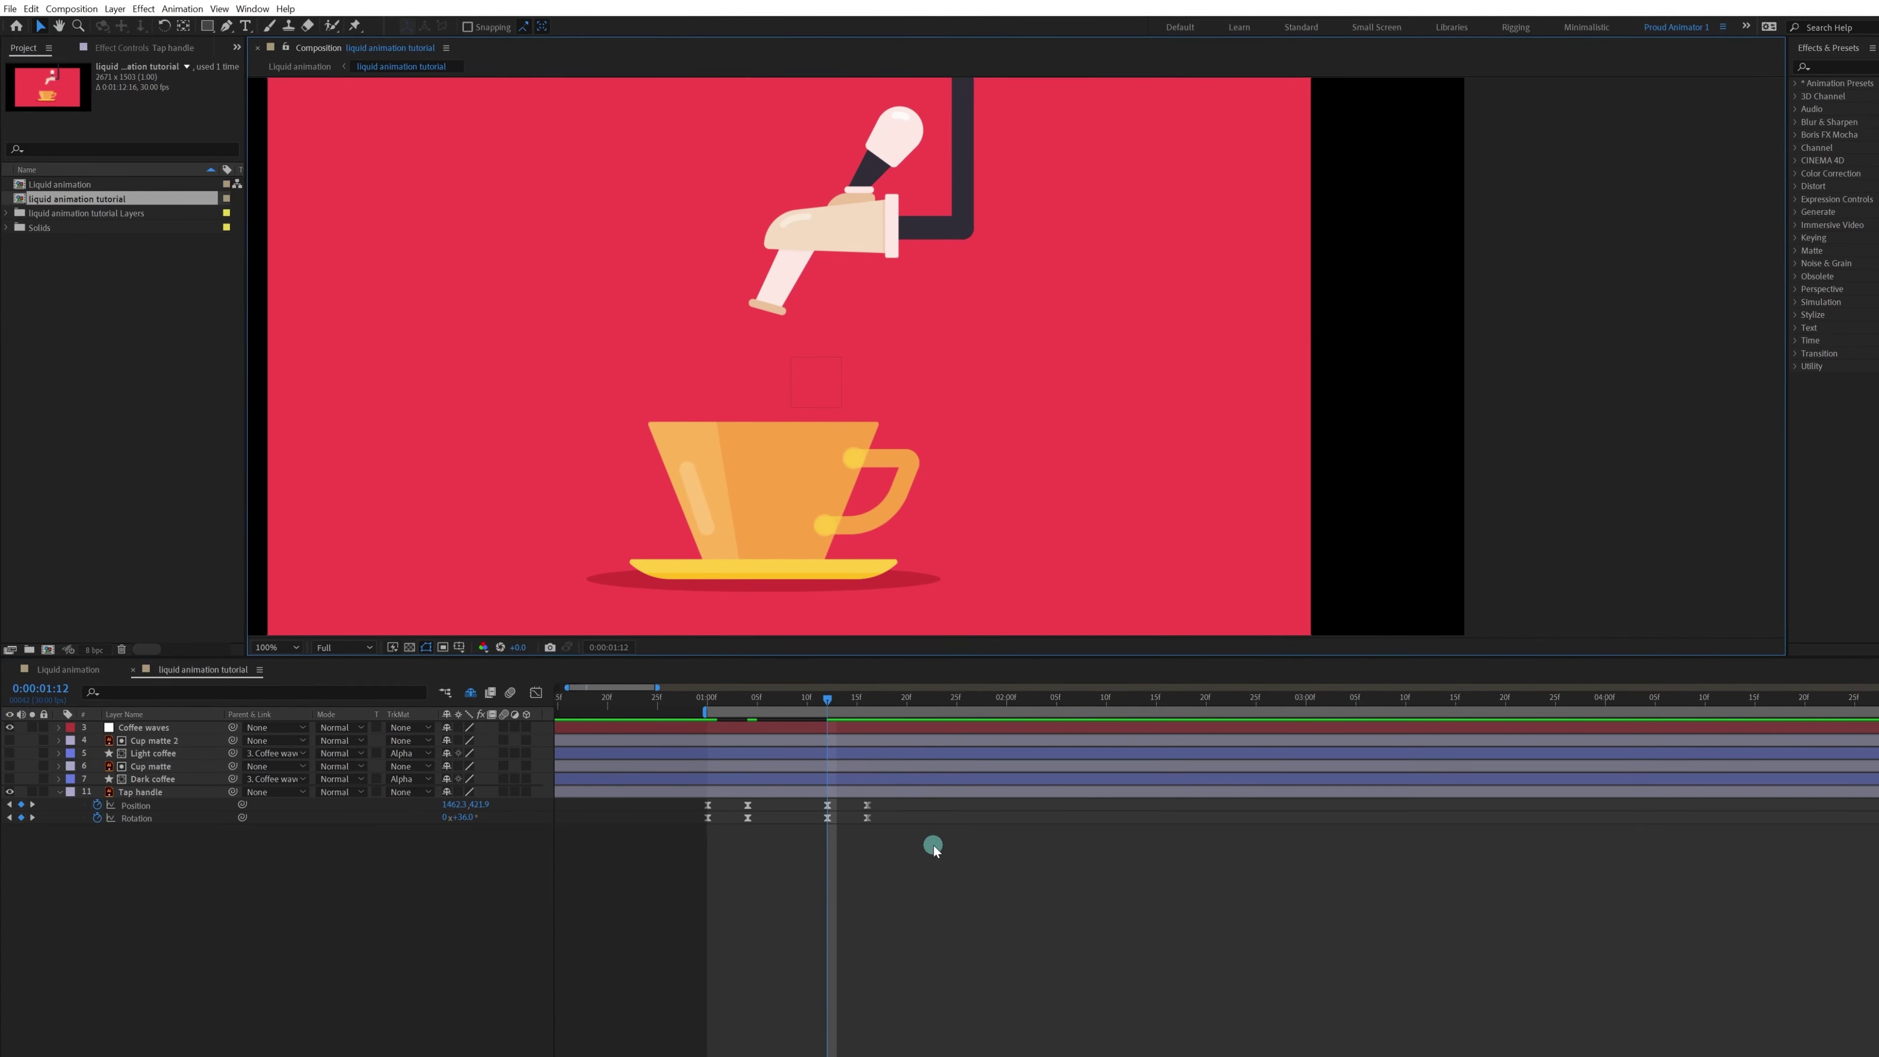
pyautogui.click(226, 26)
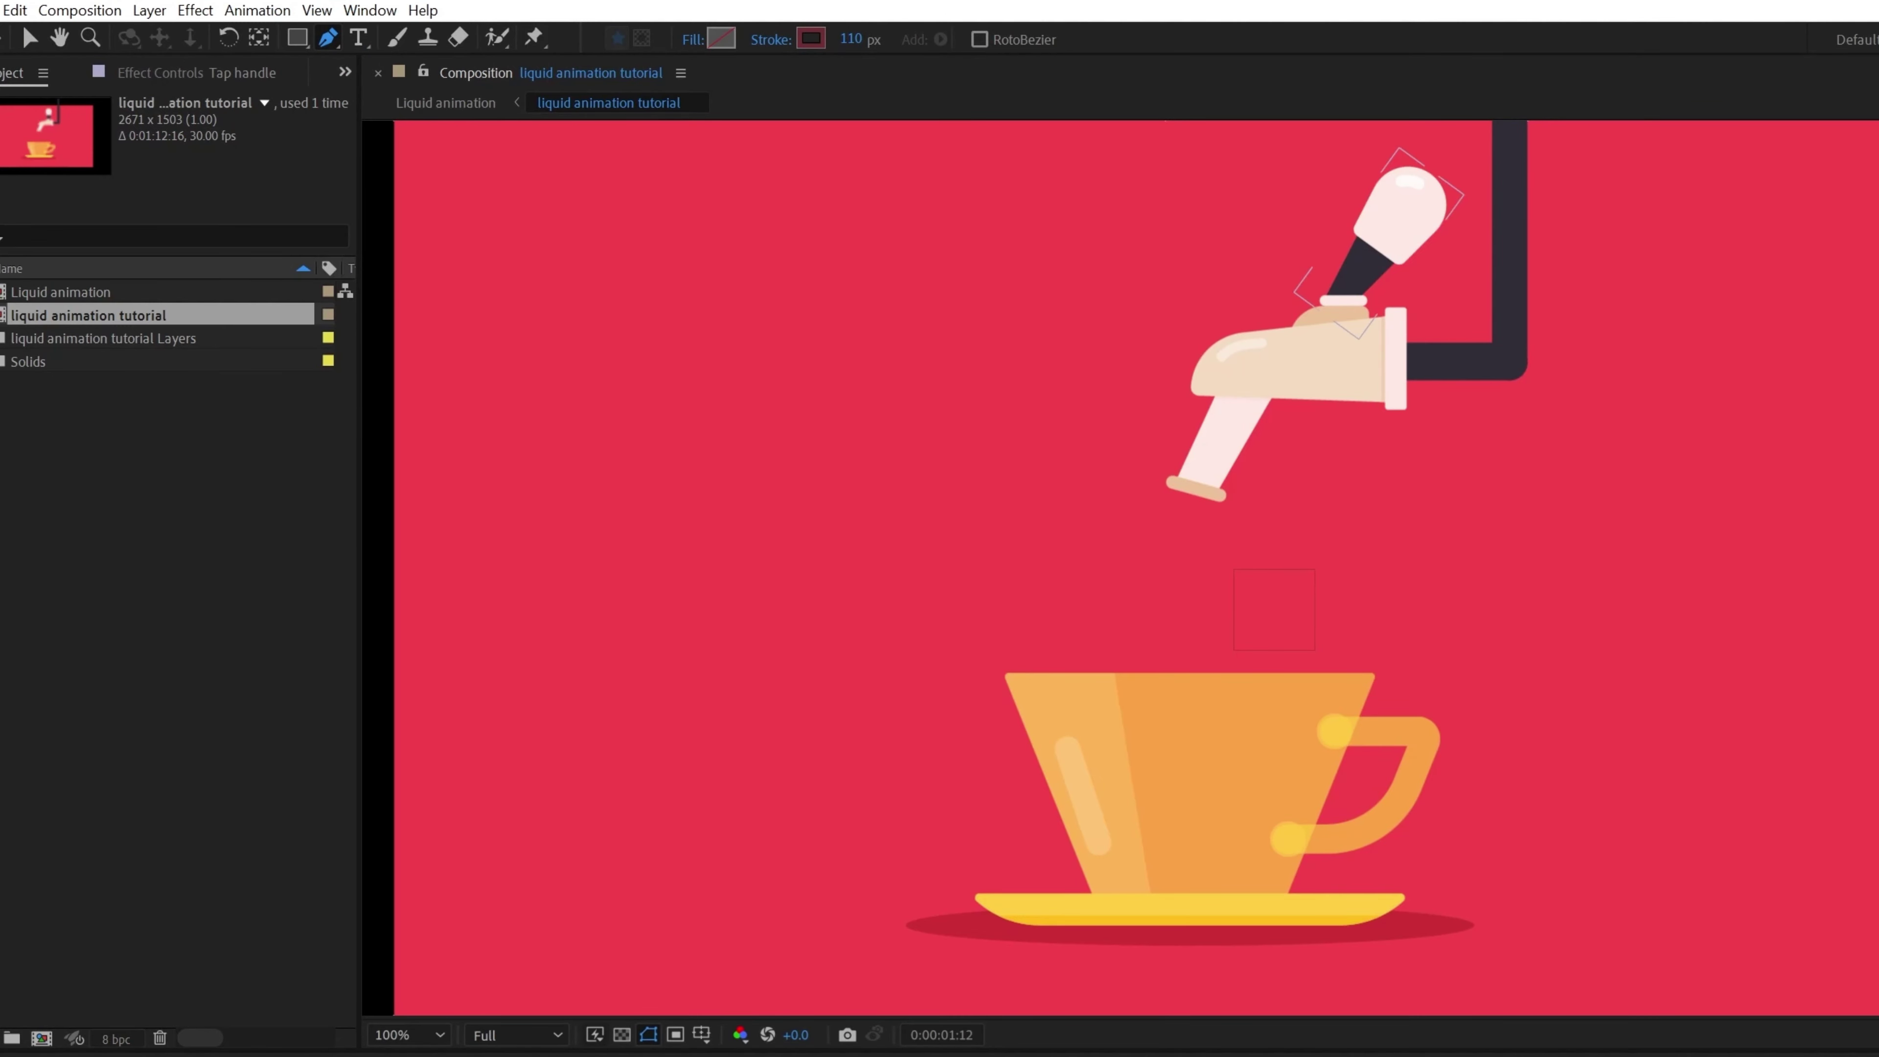
pyautogui.click(1199, 485)
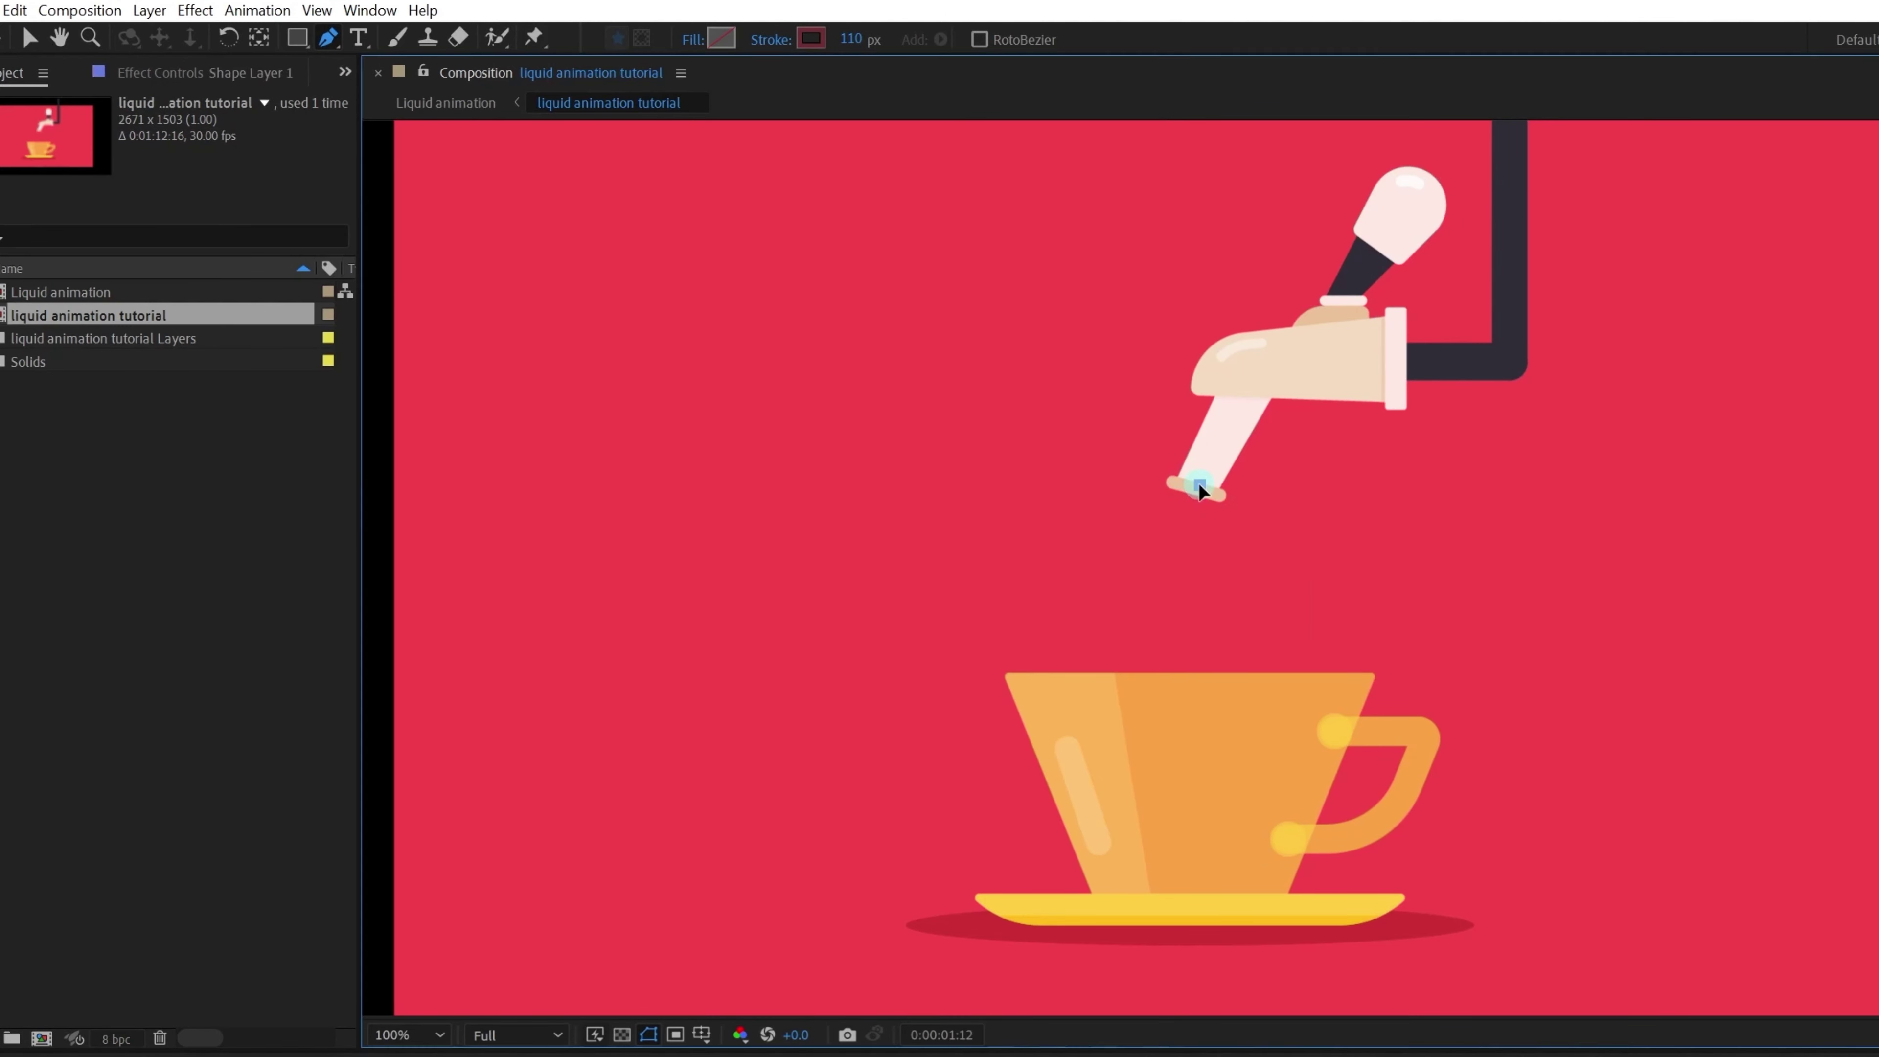
pyautogui.click(1199, 909)
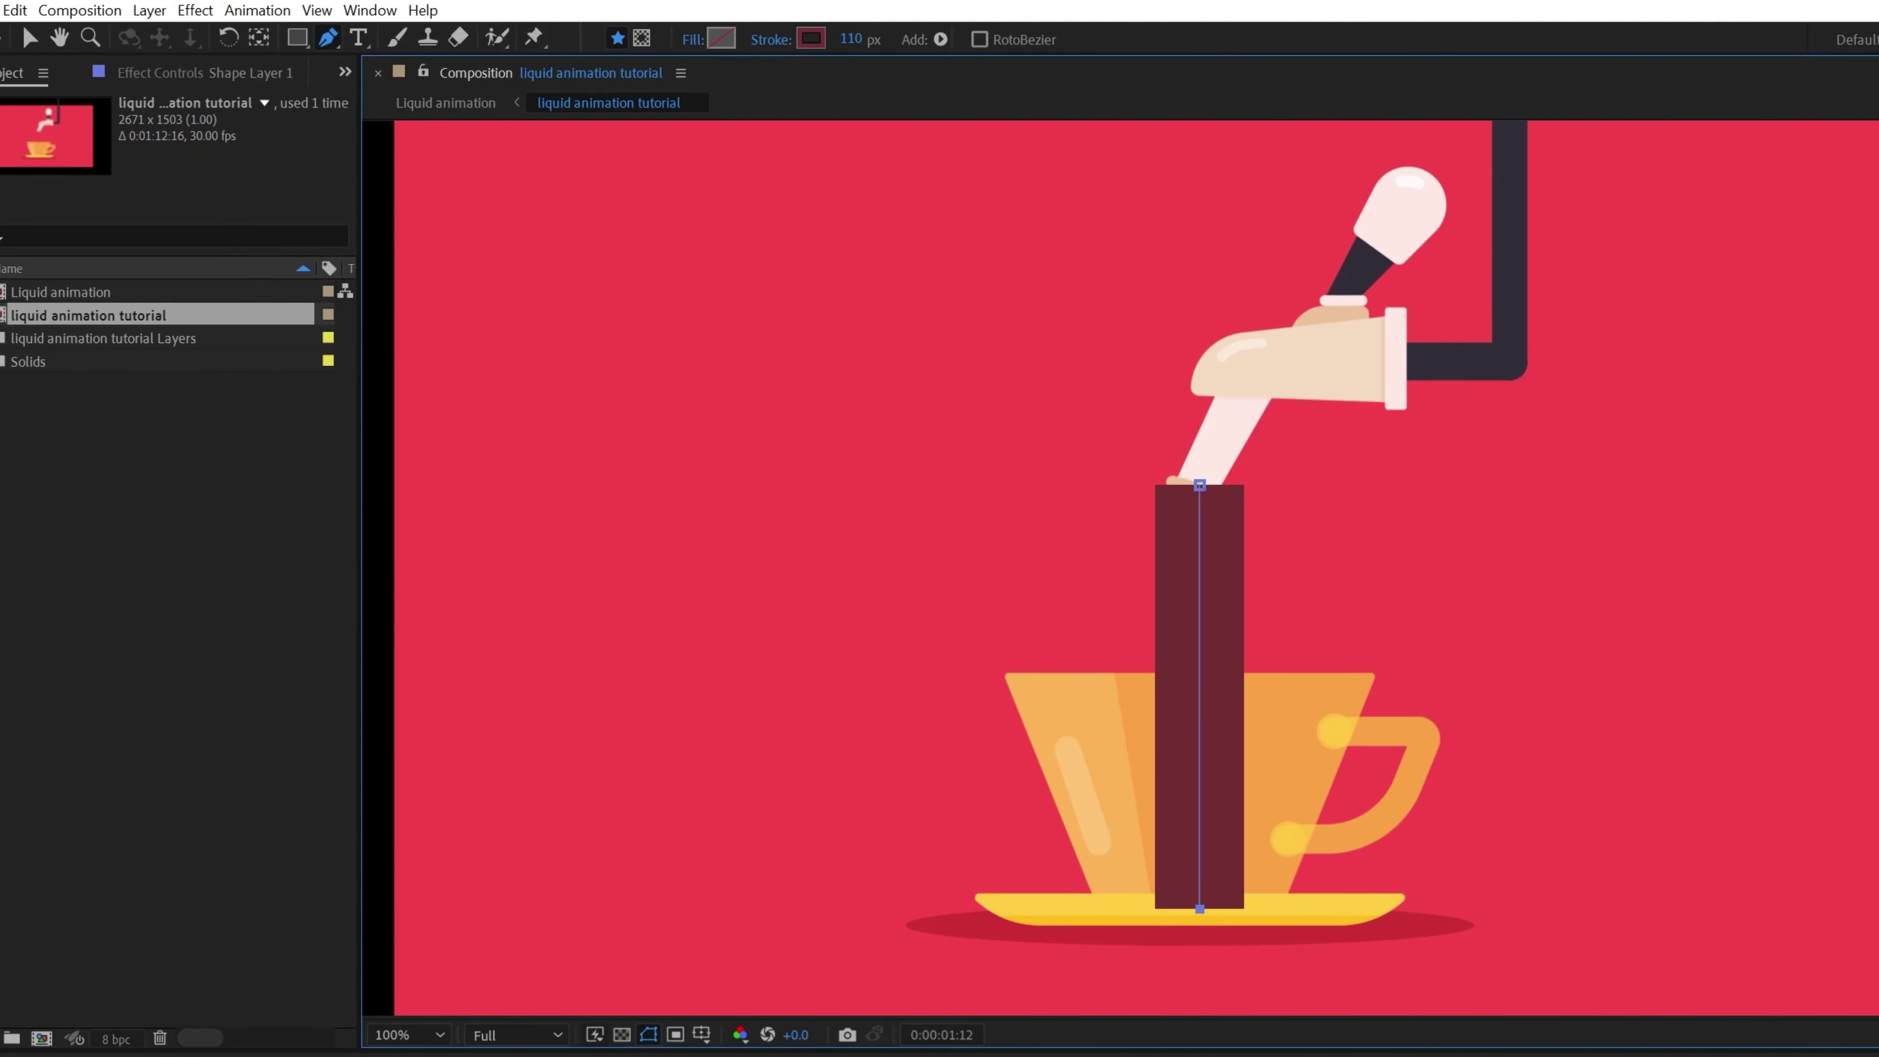
# Move the new shape layer directly below Light coffee, checking the stacking by briefly showing the Light coffee and Dark coffee layers.
pyautogui.click(178, 729)
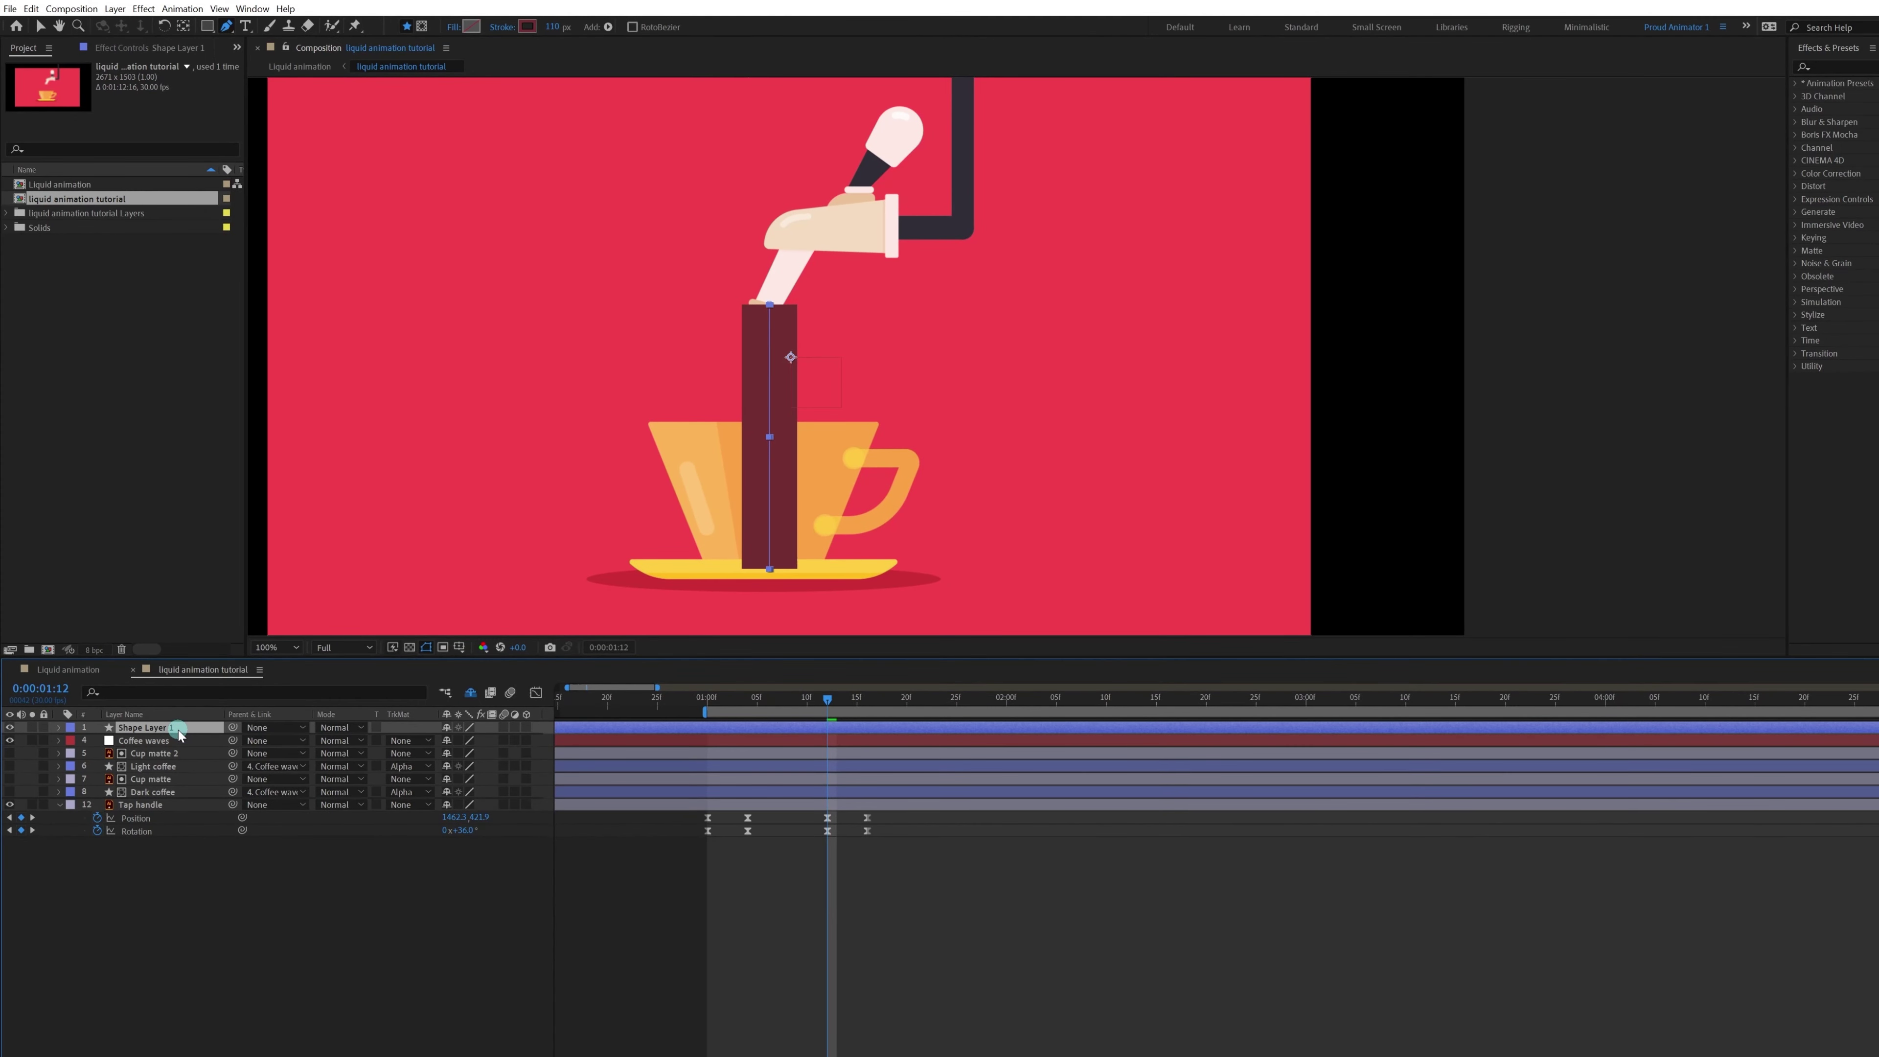
pyautogui.moveTo(179, 732); pyautogui.dragTo(162, 772)
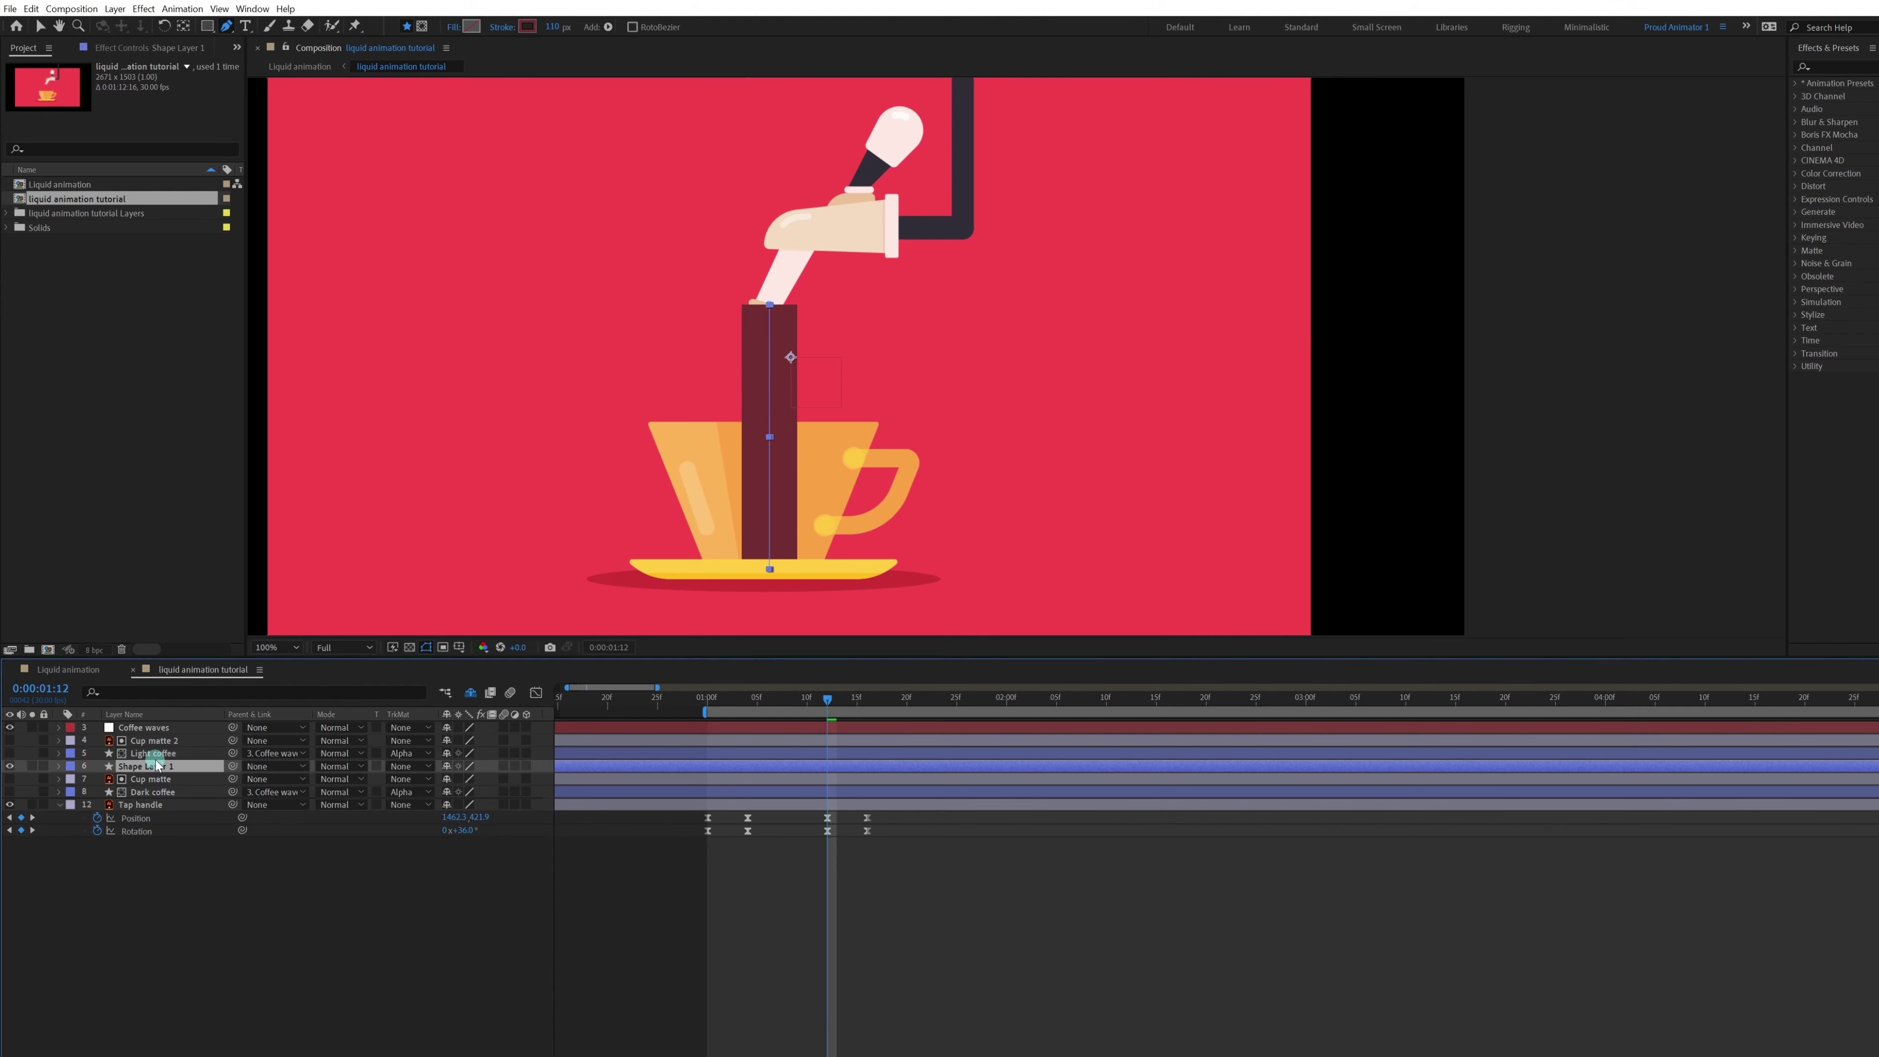
pyautogui.click(10, 752)
pyautogui.click(10, 792)
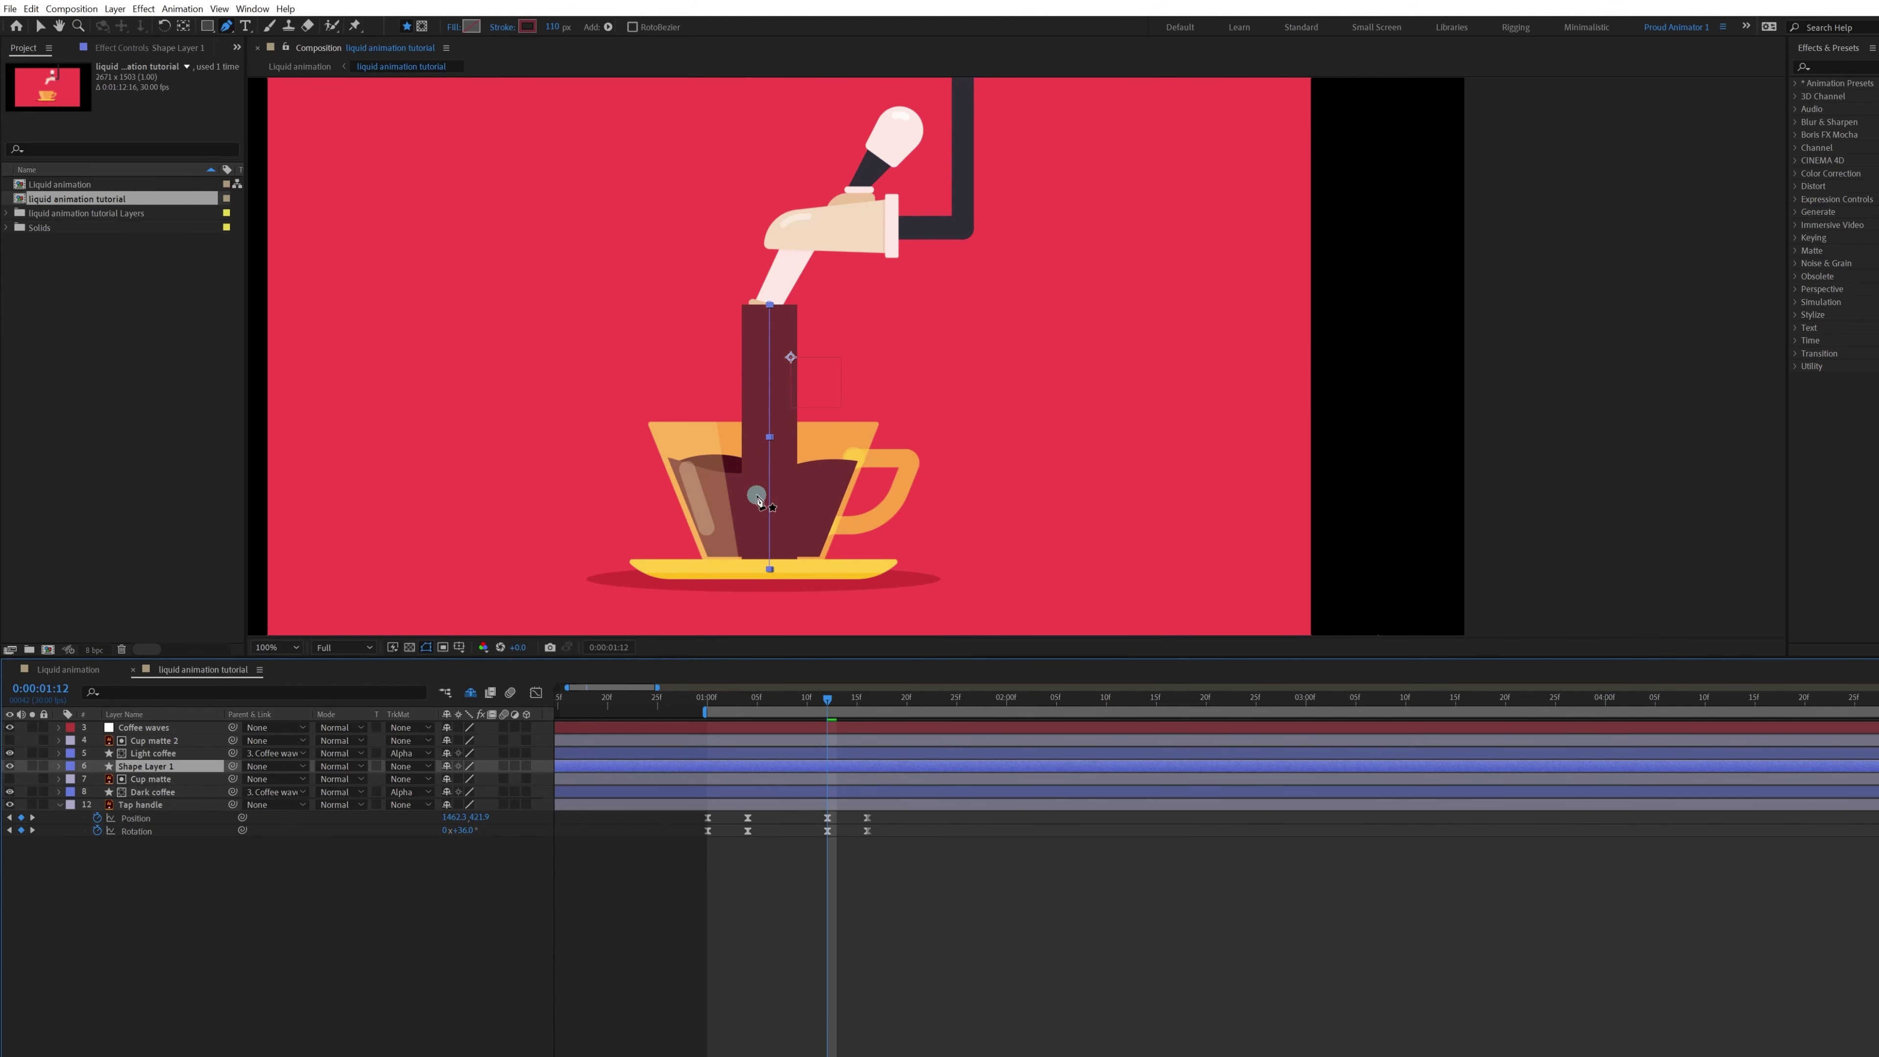
pyautogui.hotkey('ctrl', 'z')
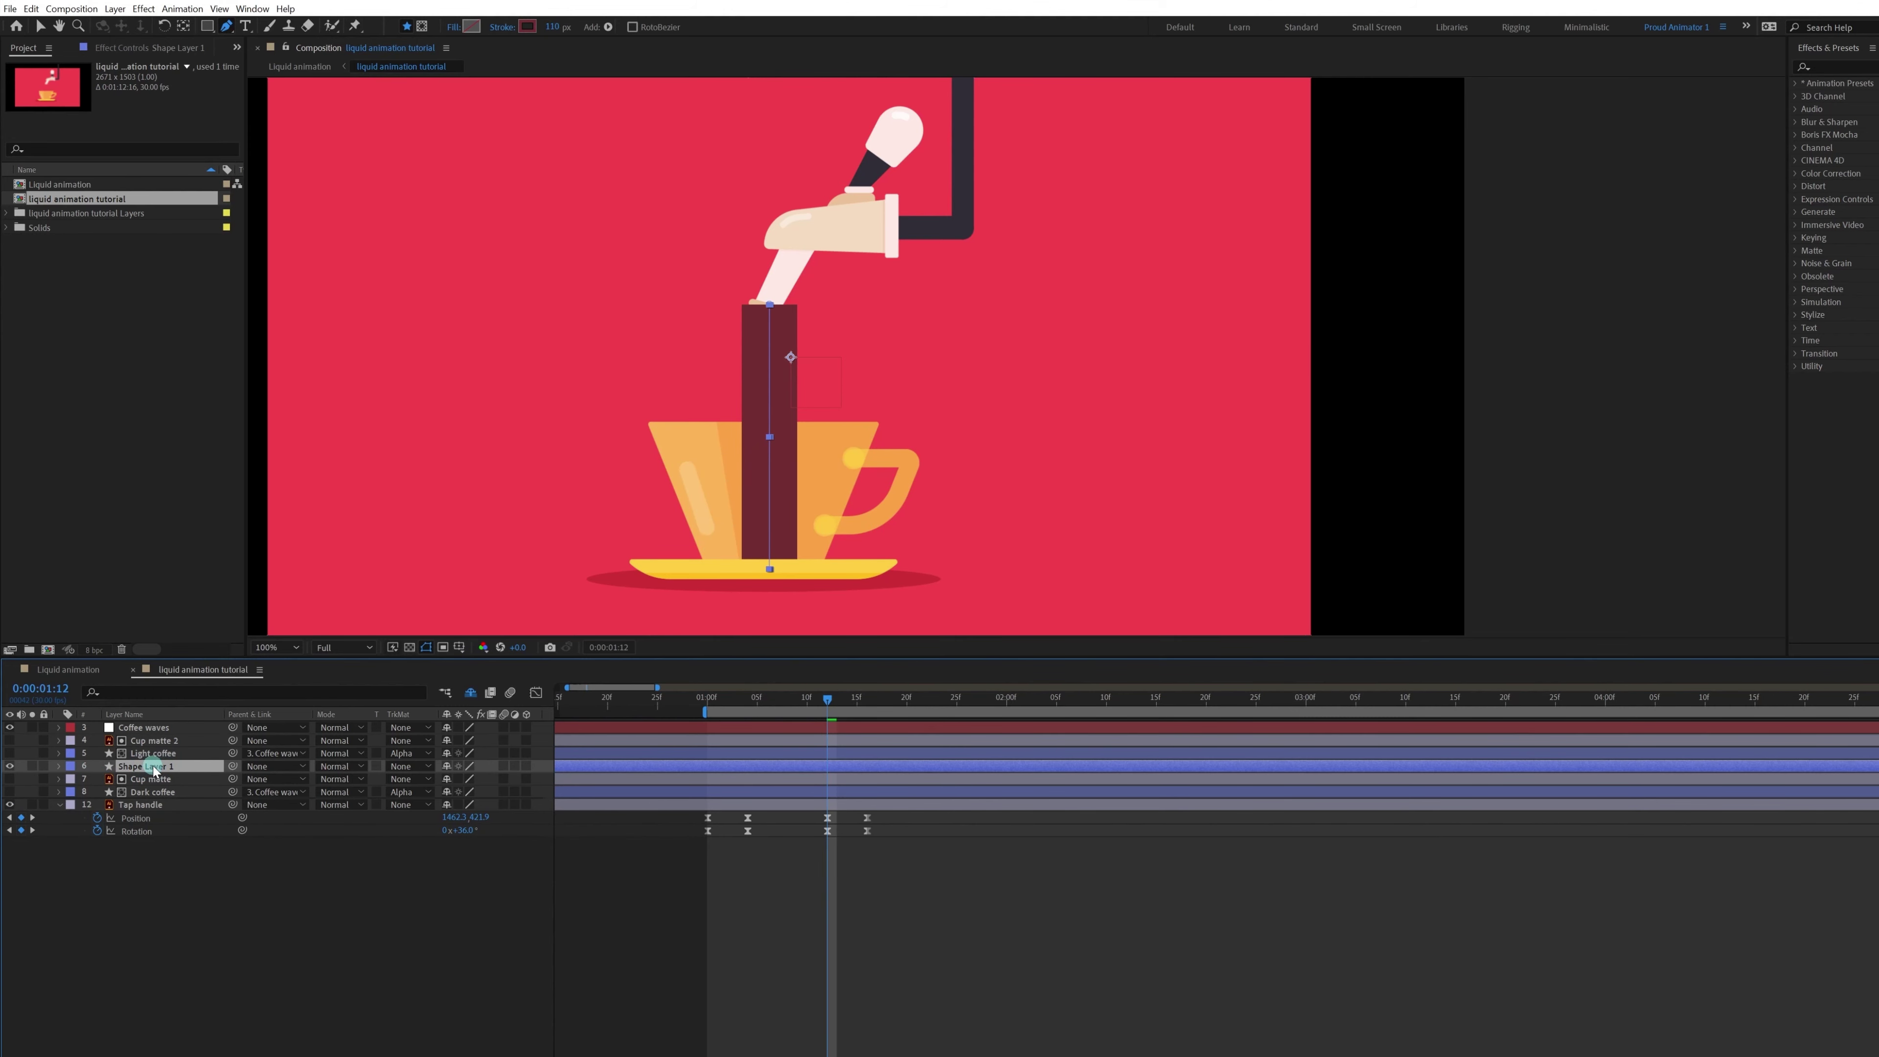
# Rename the new shape layer to Coffee fall and trim its start to 0:00:01:12.
pyautogui.press('Return')
pyautogui.write('Ca')
pyautogui.press('Return')
pyautogui.click(1059, 968)
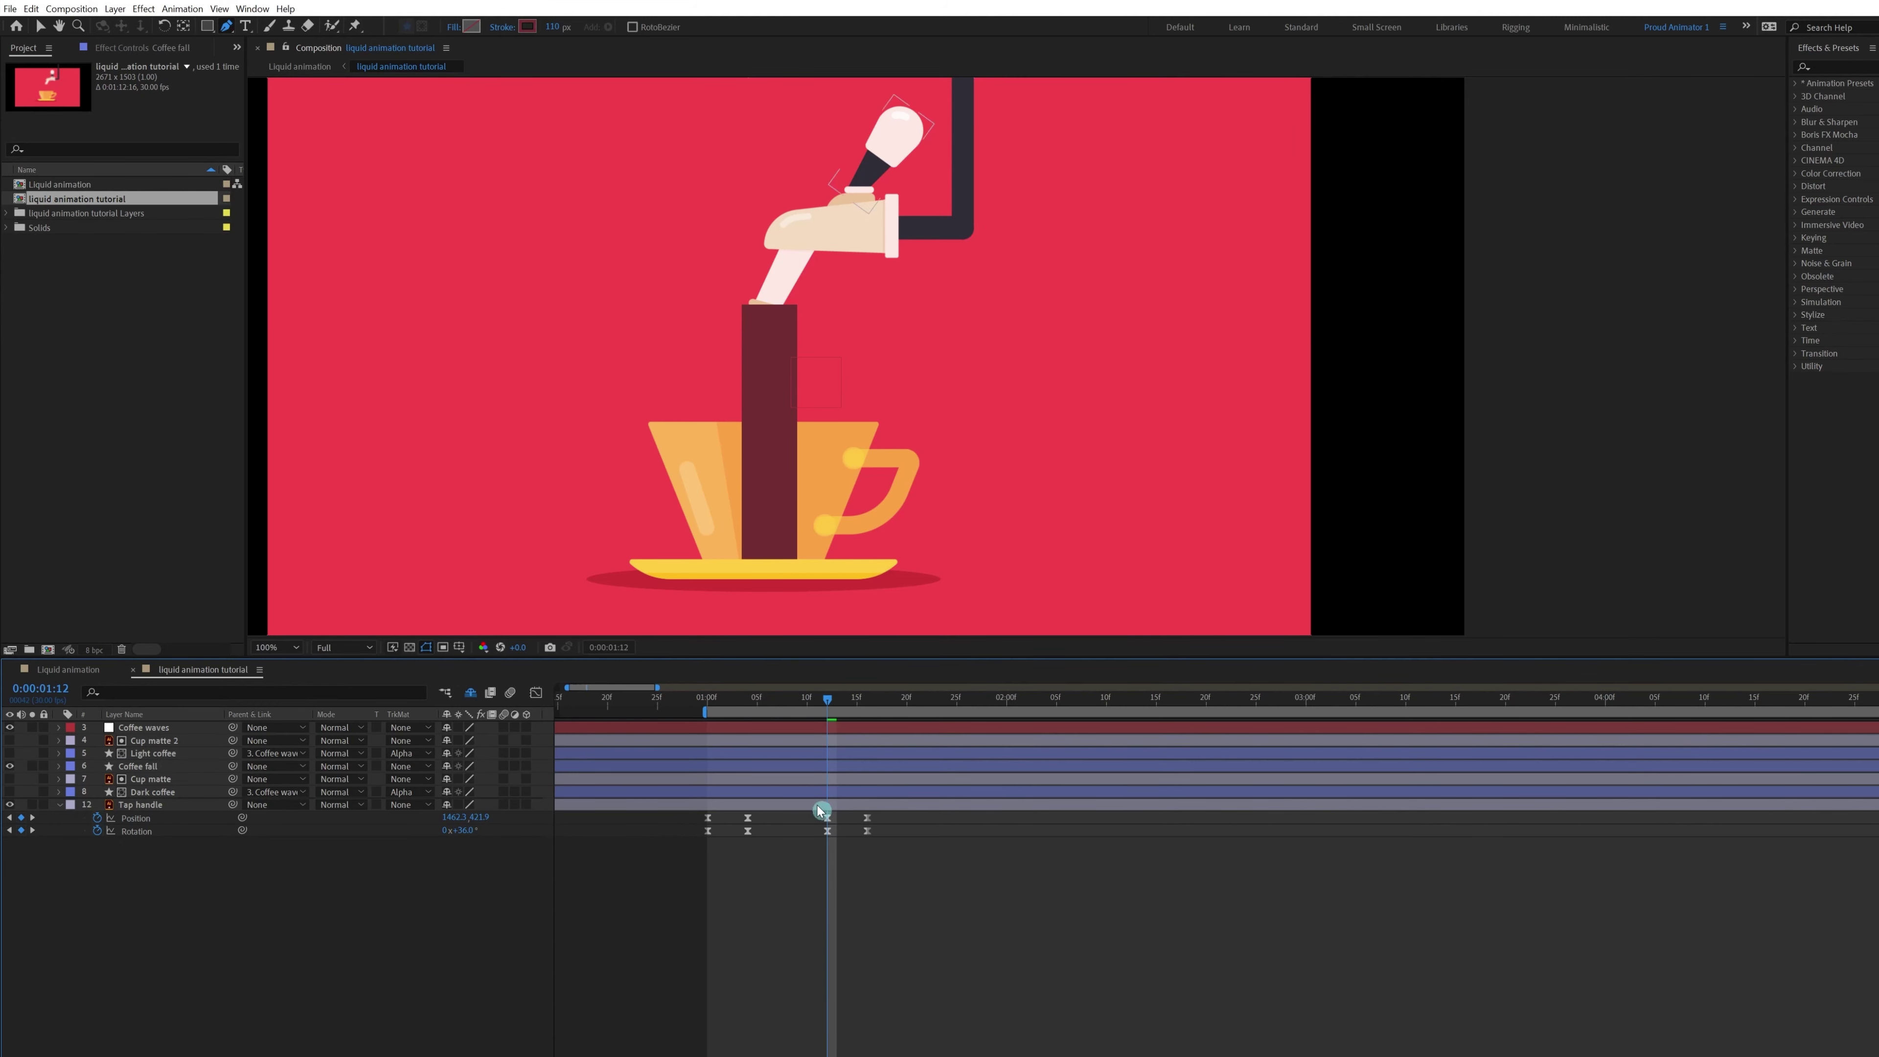
pyautogui.click(809, 766)
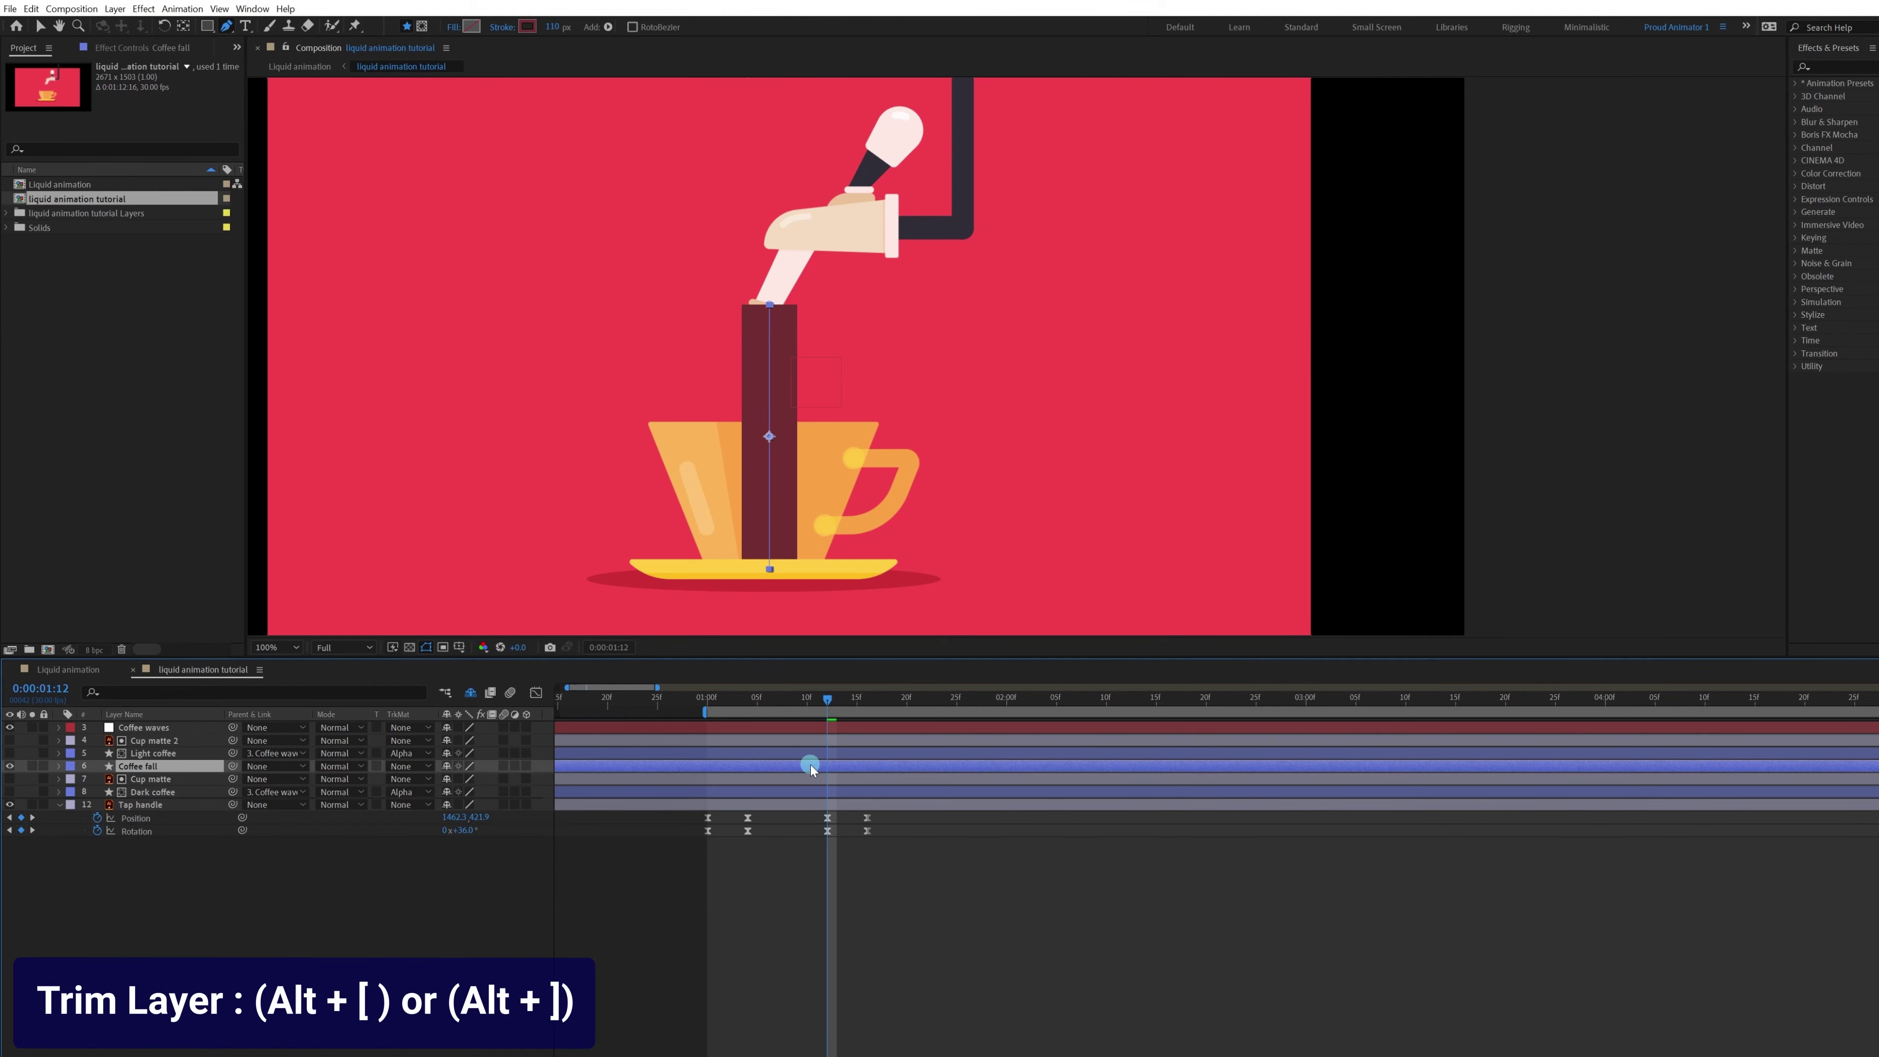
pyautogui.hotkey('alt', '[')
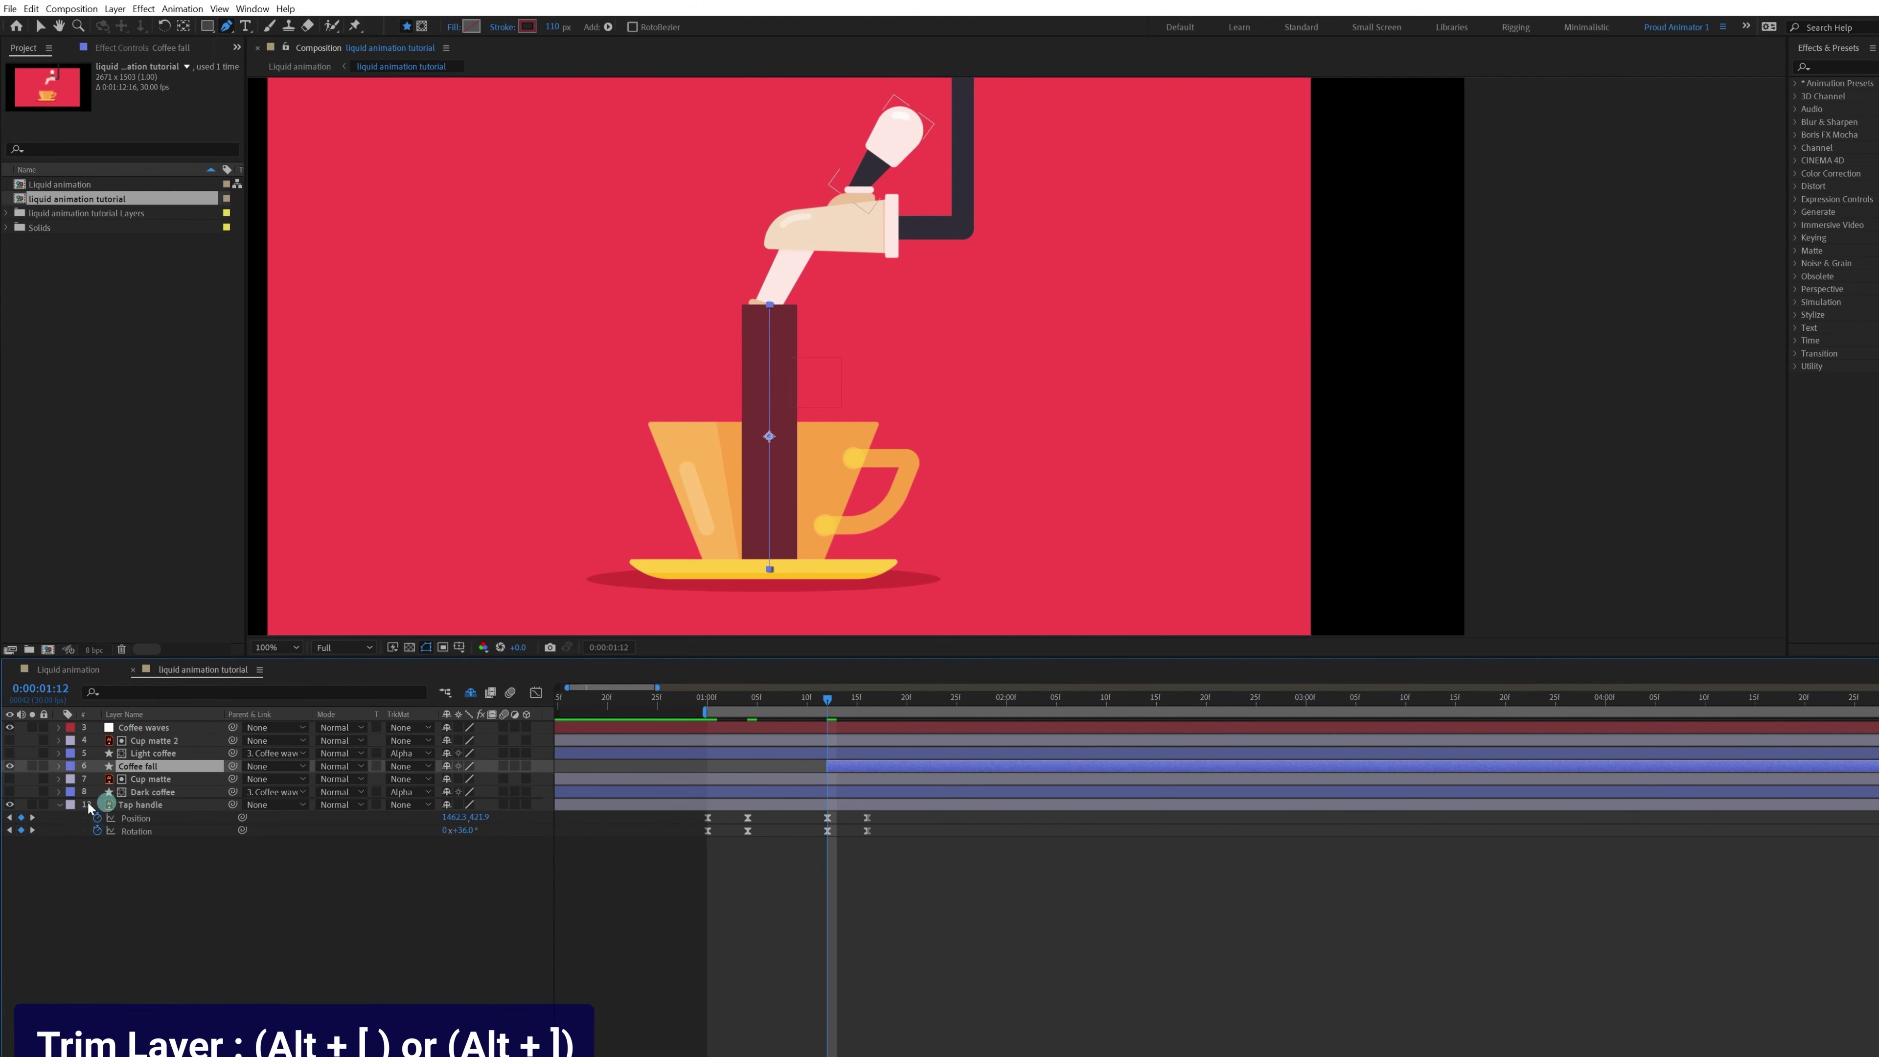
# Set the Taper Start Length of Coffee fall's Stroke 1 to 100%.
pyautogui.click(64, 768)
pyautogui.click(59, 768)
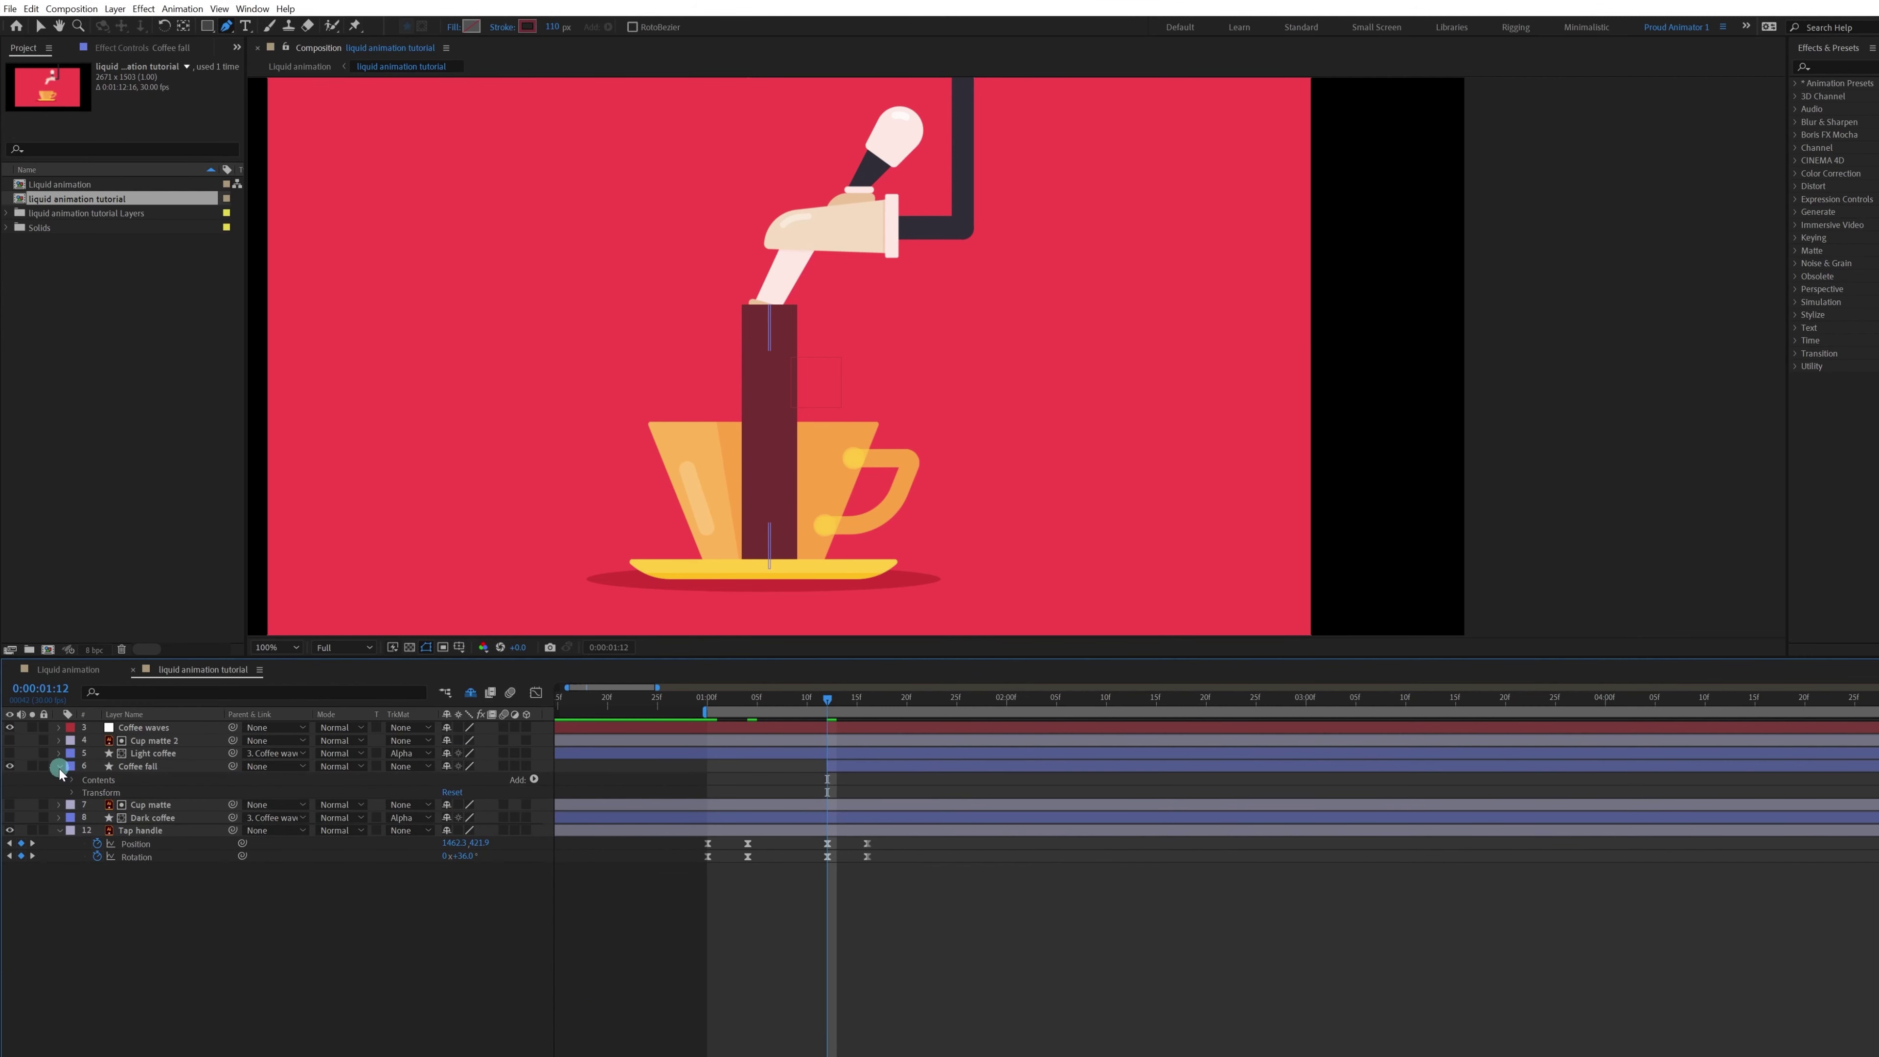
pyautogui.click(73, 781)
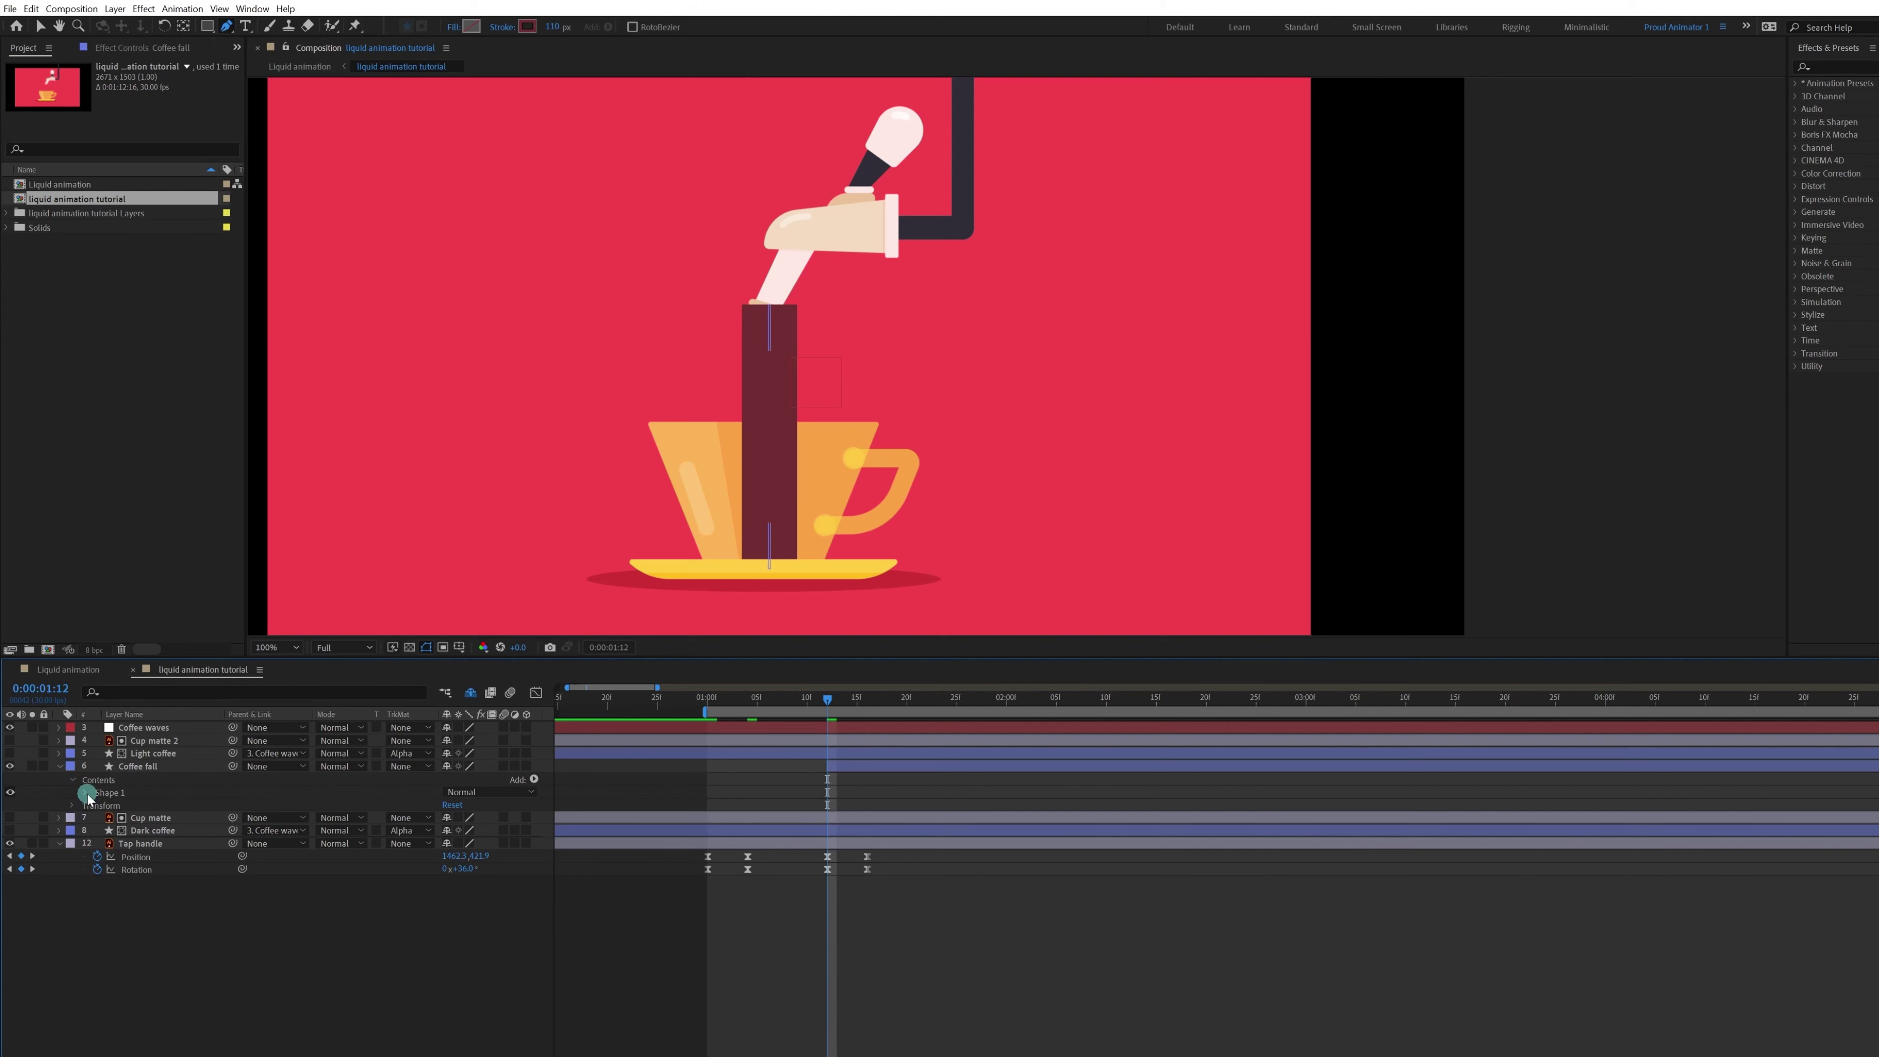
pyautogui.click(86, 793)
pyautogui.click(97, 818)
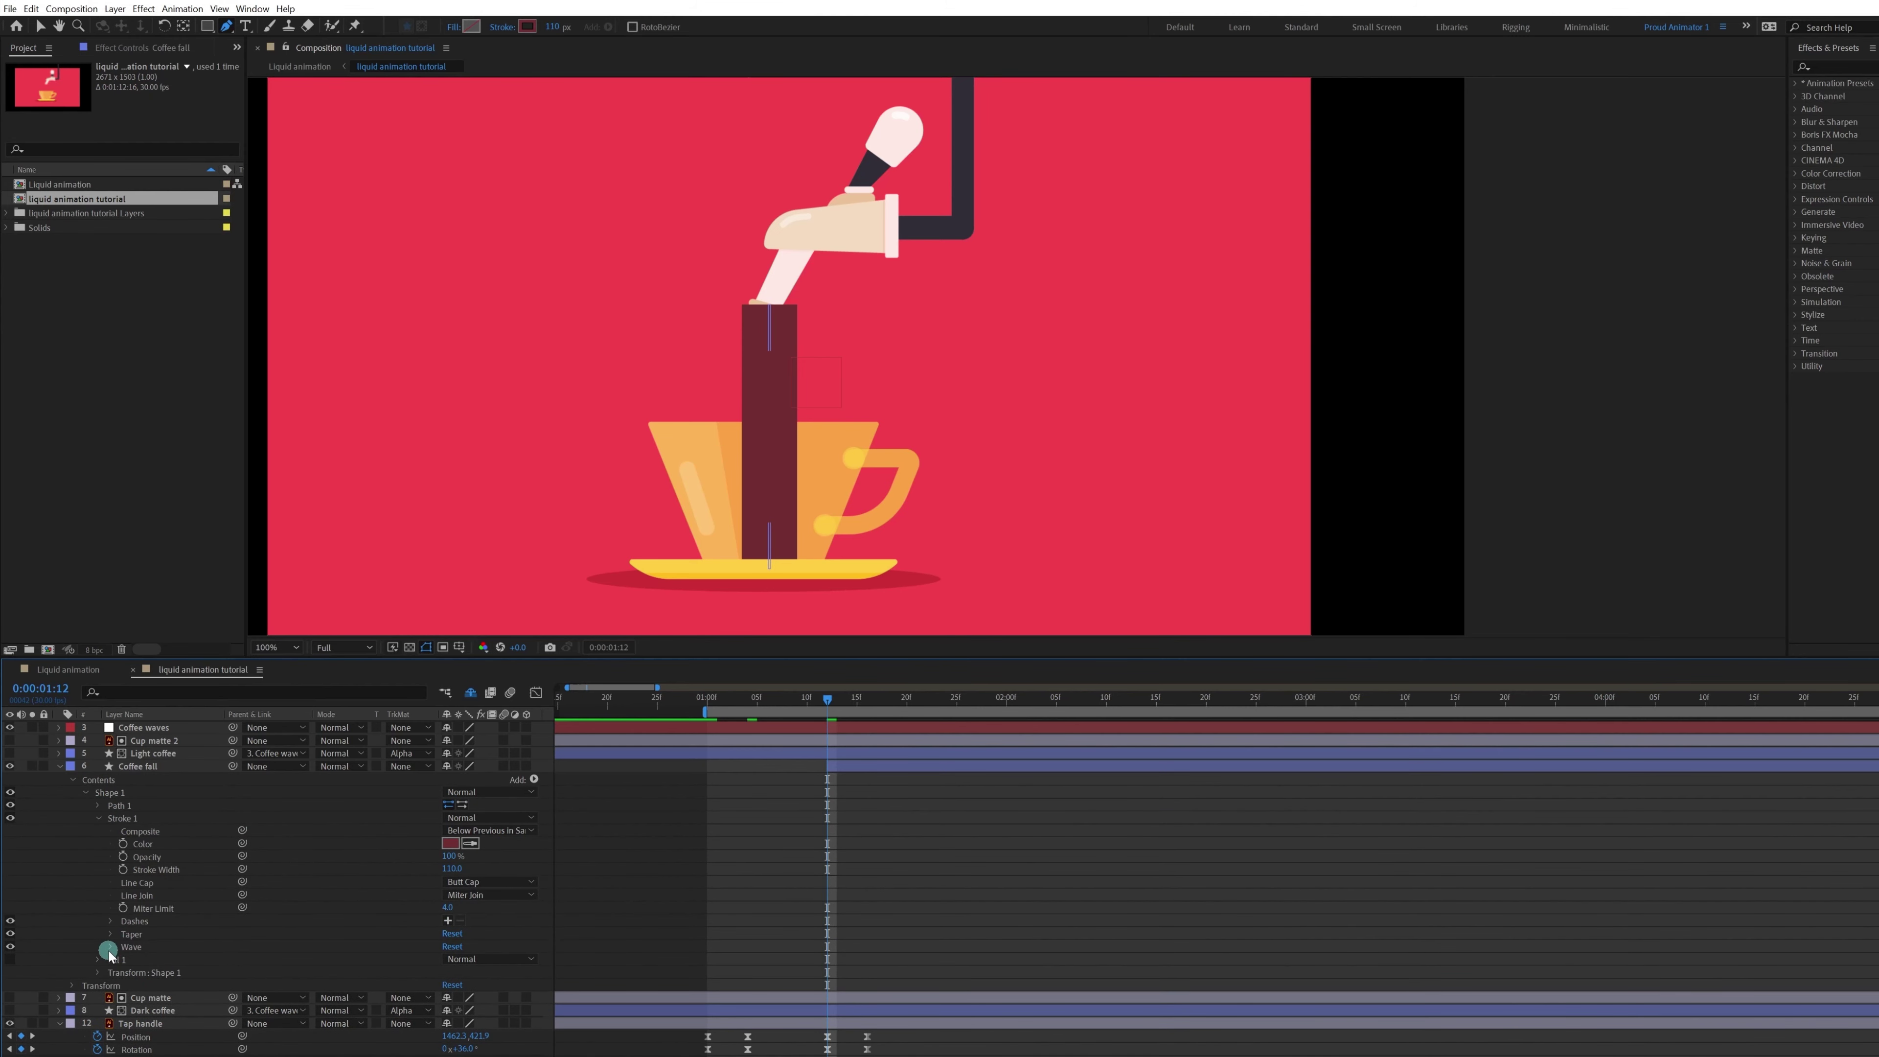
pyautogui.click(111, 935)
pyautogui.scroll(-2, 309, 886)
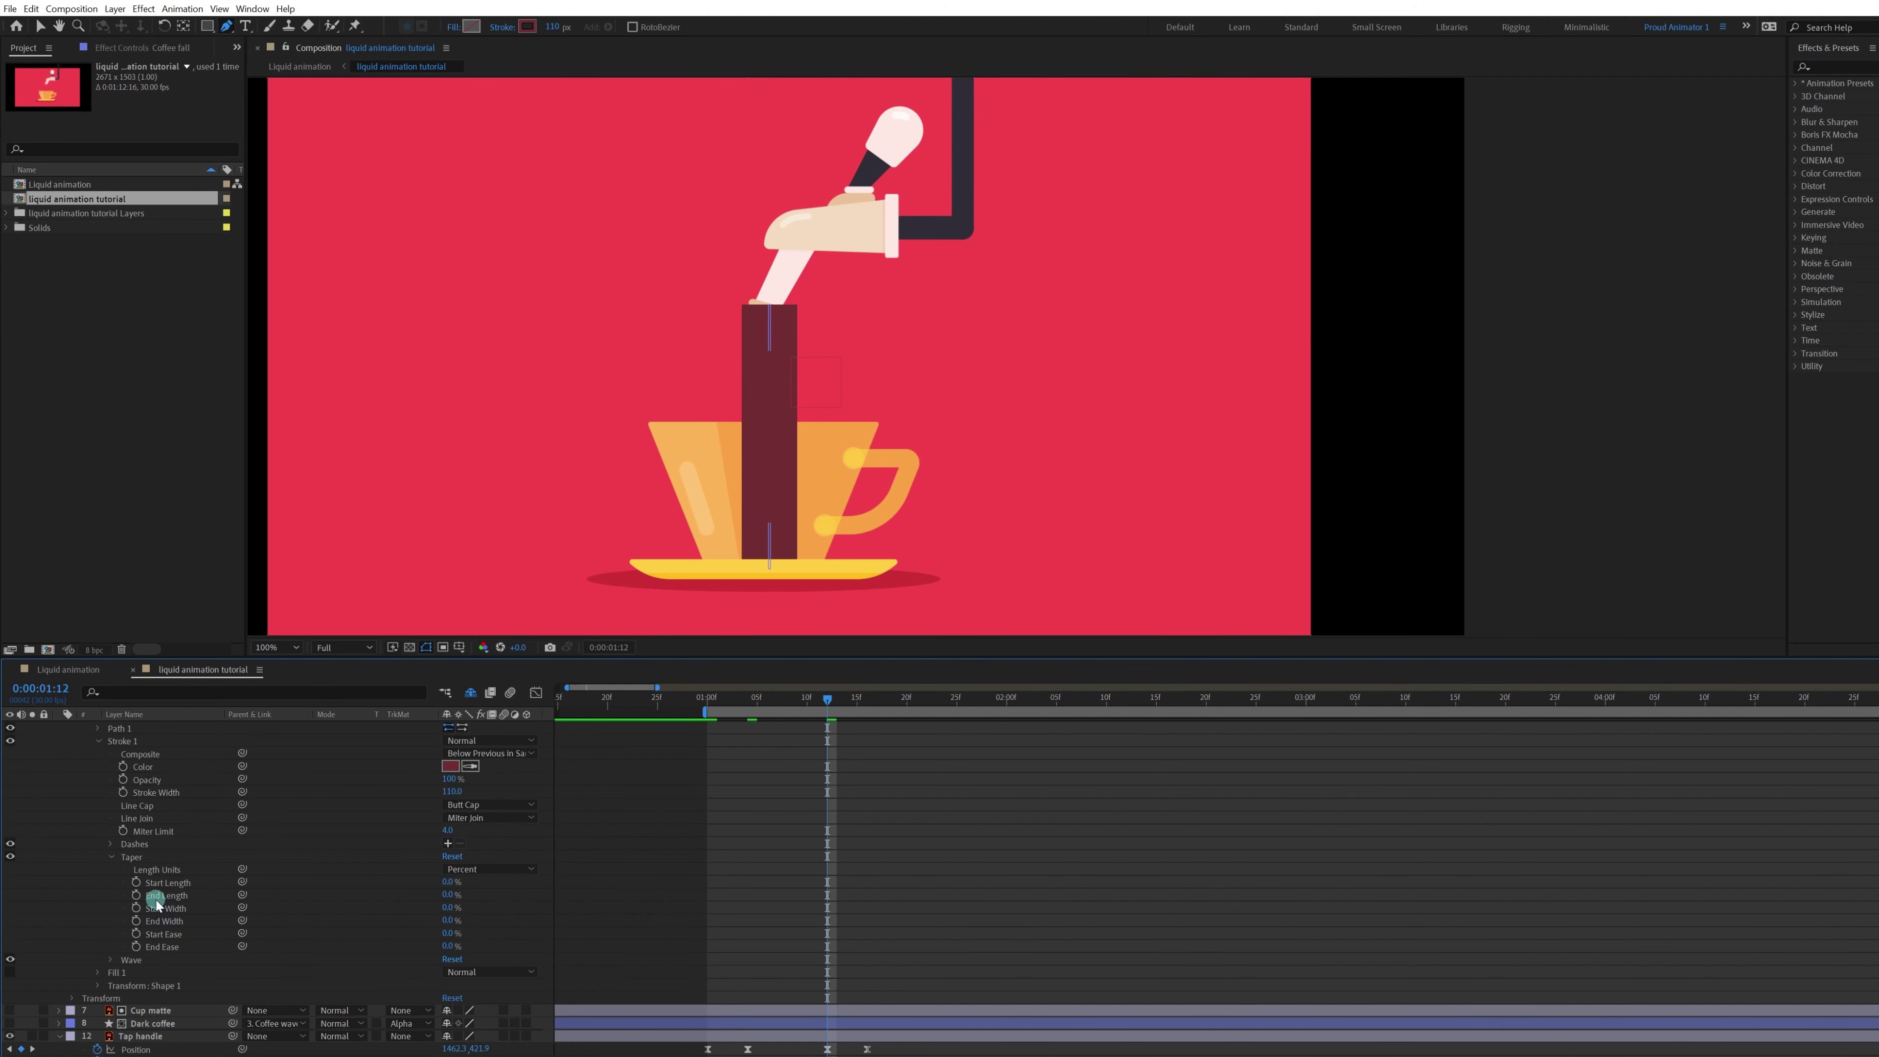
pyautogui.moveTo(454, 888); pyautogui.dragTo(567, 885)
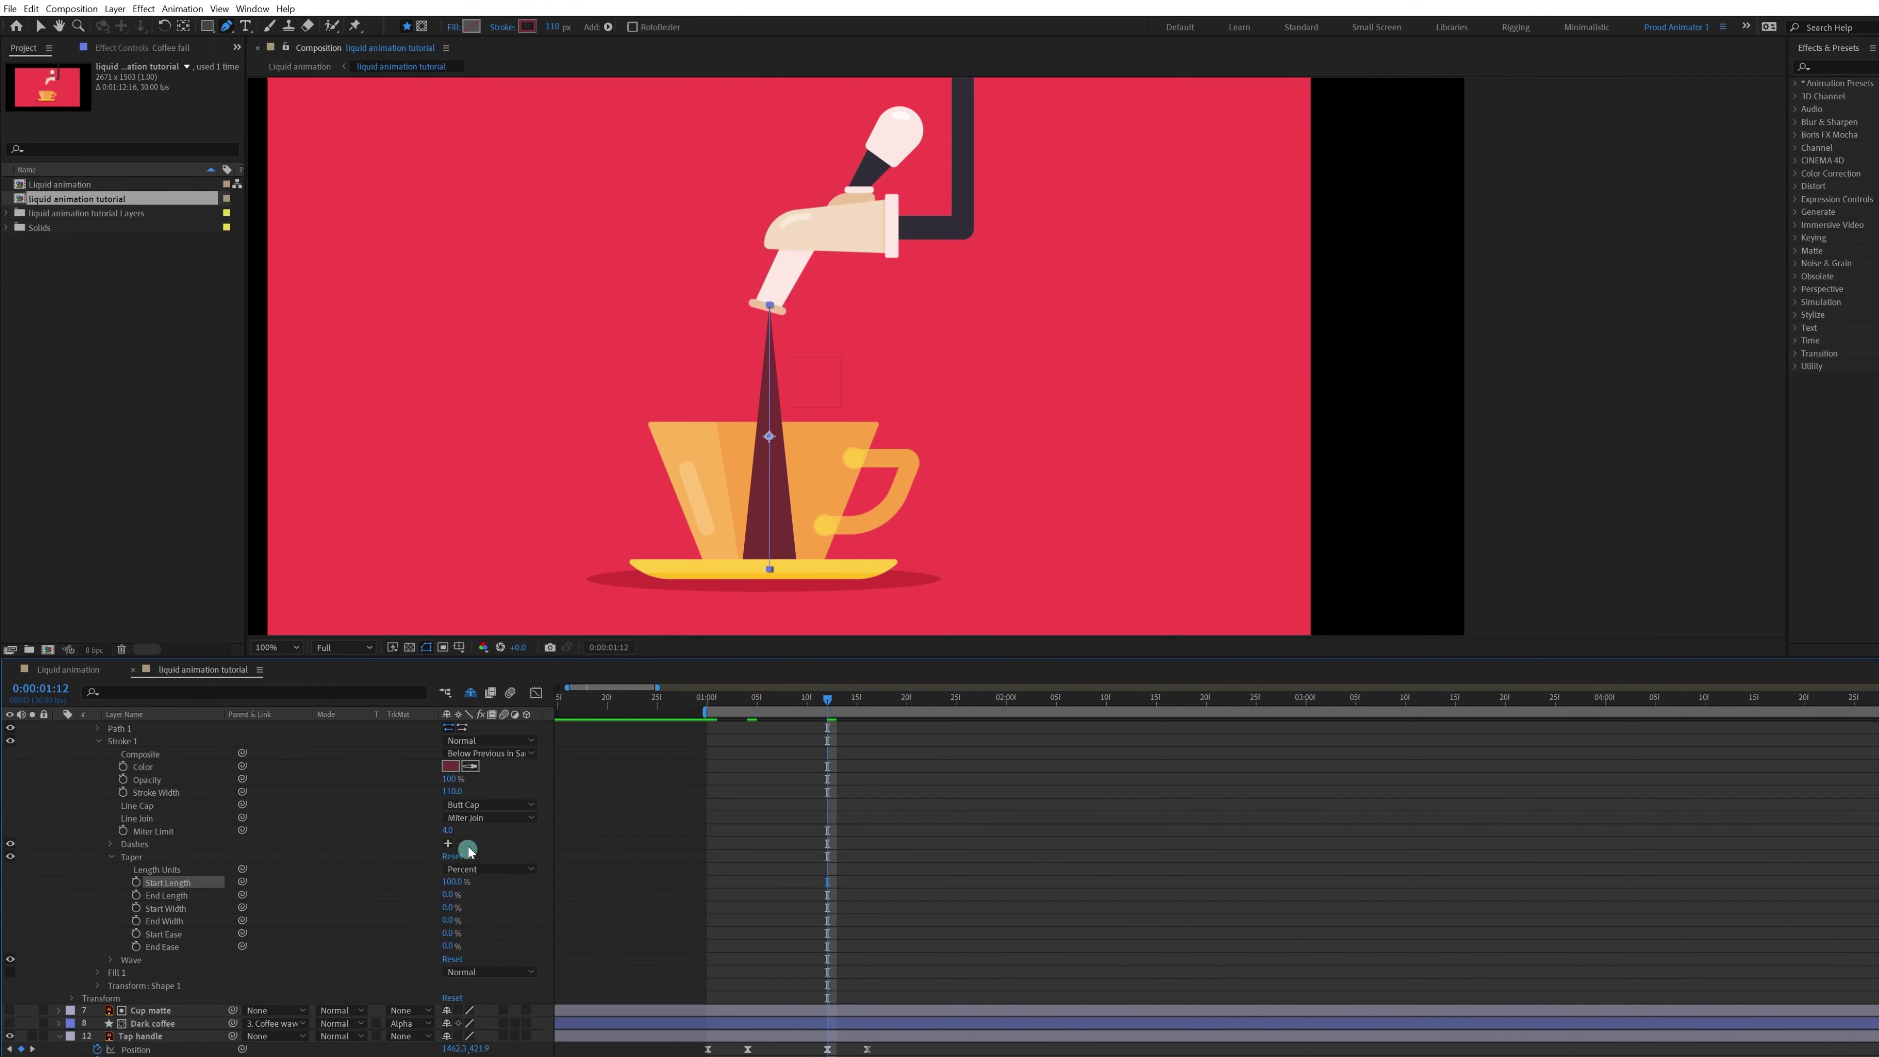
# Change the Coffee fall stroke's Line Join to Round Join and its Line Cap to Round Cap.
pyautogui.click(484, 818)
pyautogui.click(486, 851)
pyautogui.click(484, 807)
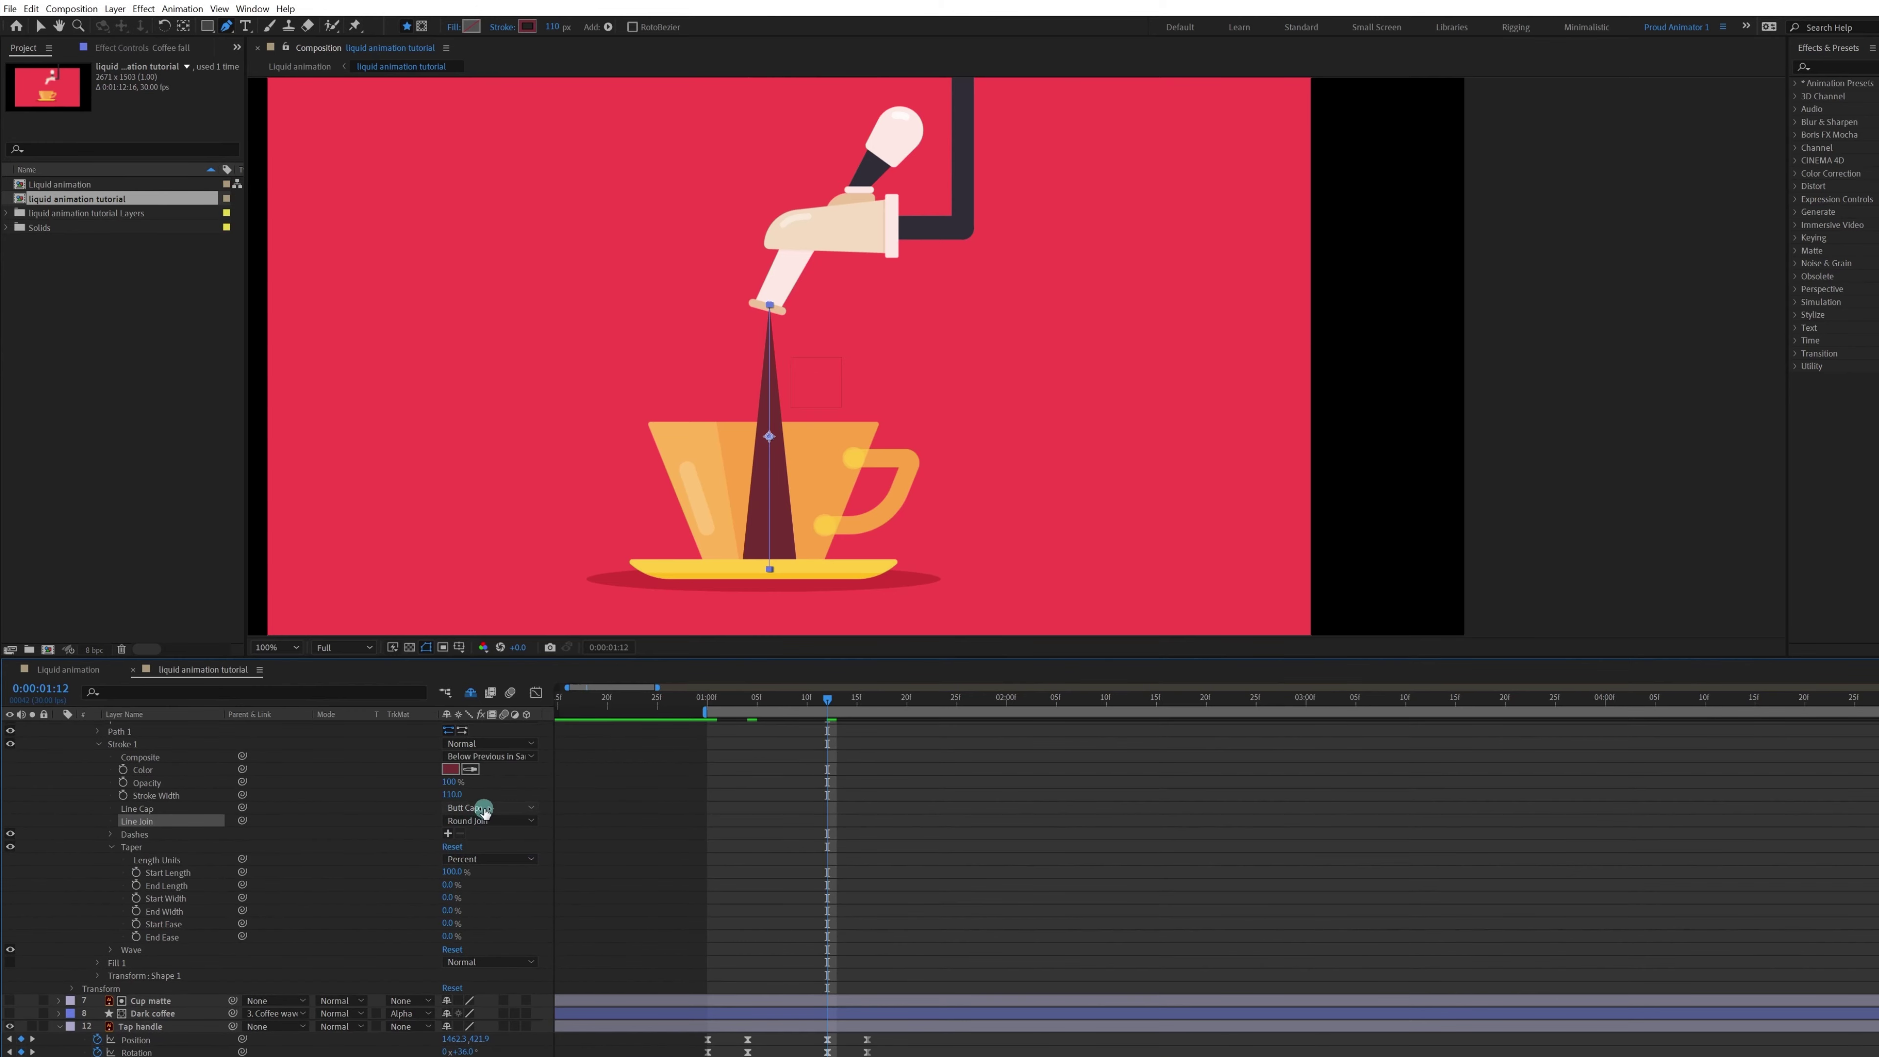
pyautogui.click(486, 829)
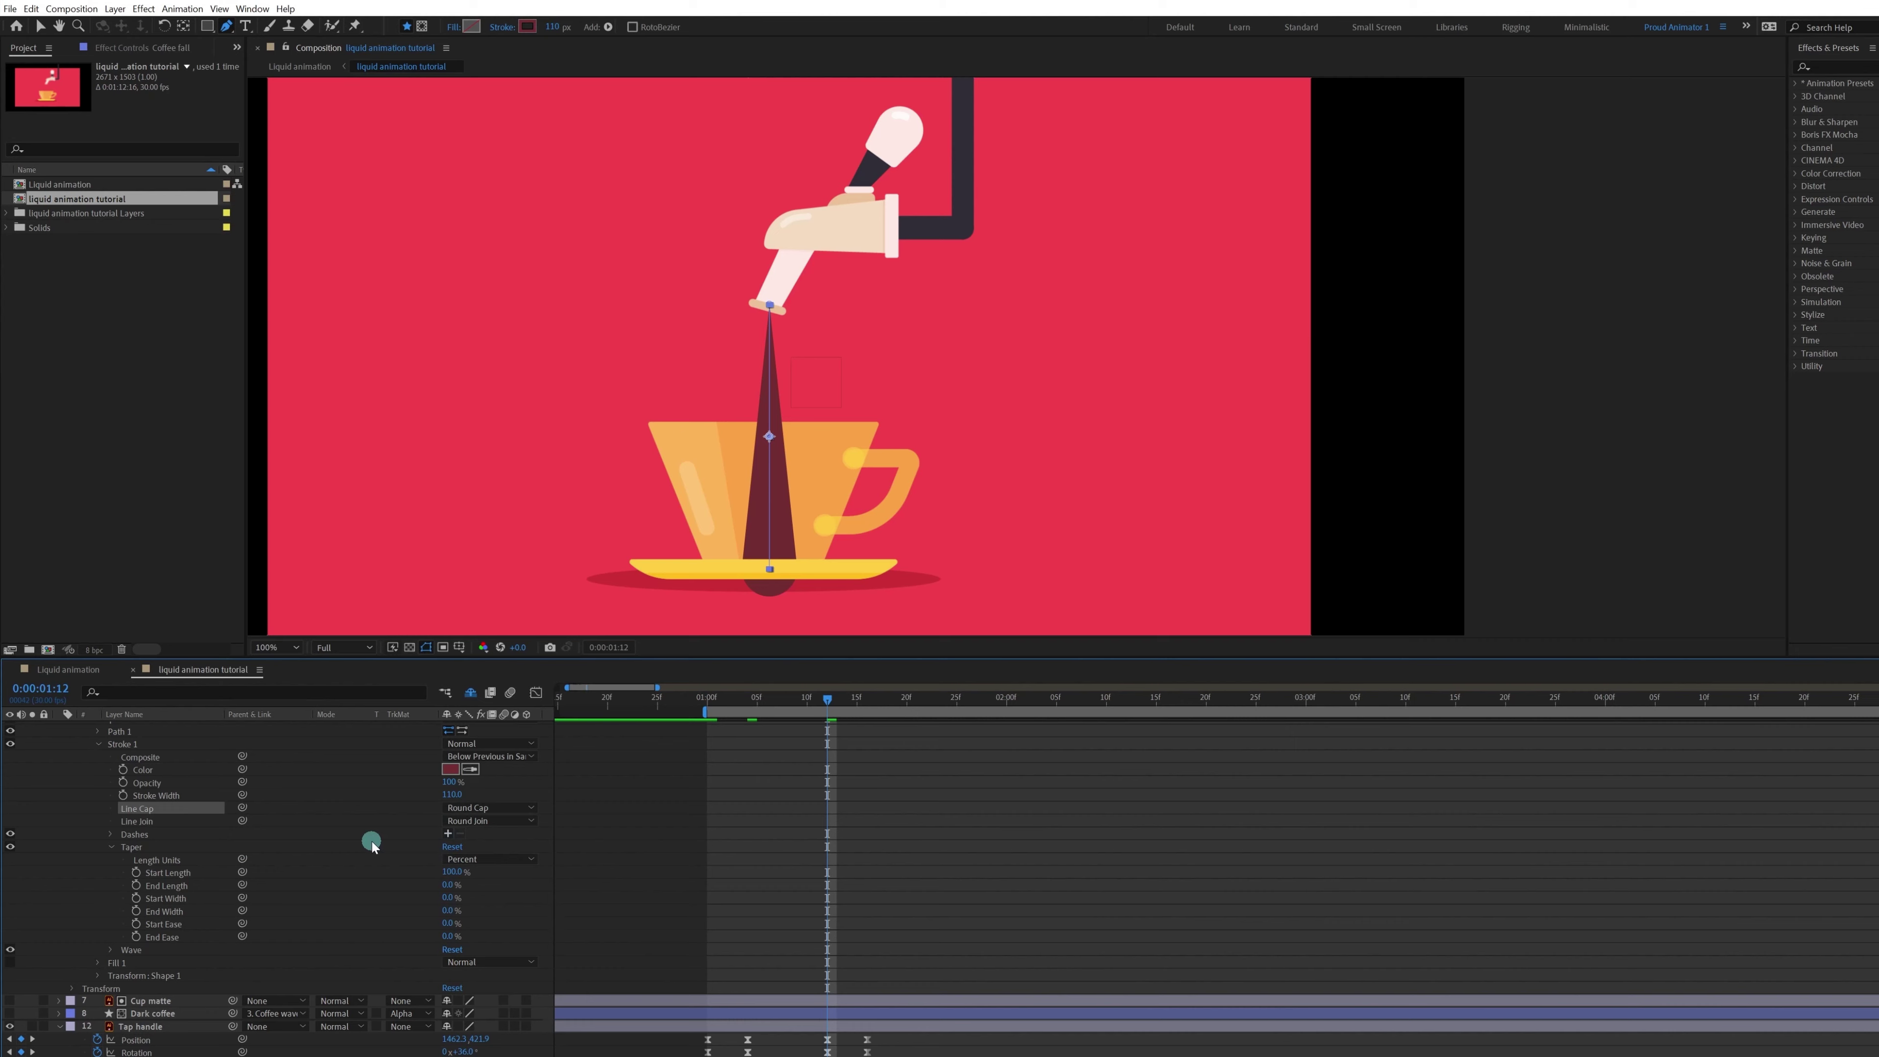
# Raise the lower point of Coffee fall's Path 1 so the rounded stroke end no longer extends below the saucer.
pyautogui.scroll(1, 372, 845)
pyautogui.press('v')
pyautogui.click(109, 756)
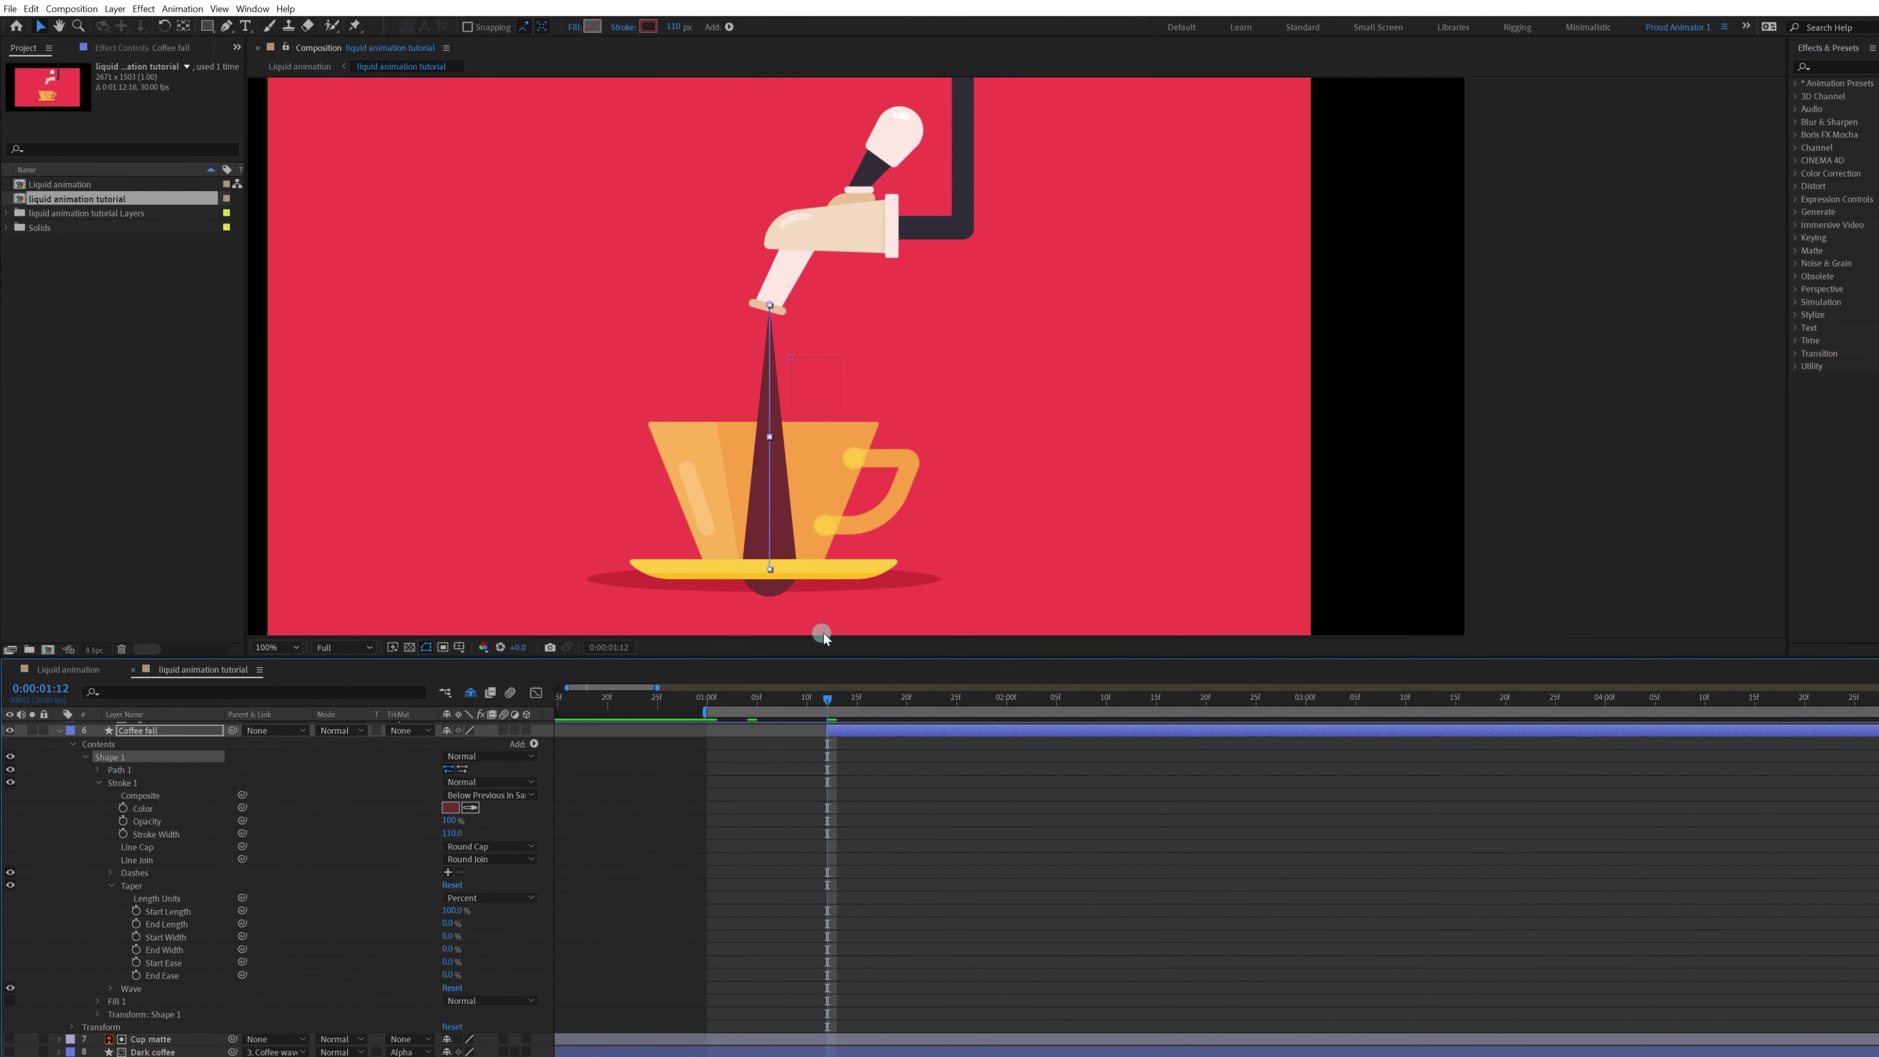
pyautogui.click(126, 770)
pyautogui.moveTo(773, 570); pyautogui.dragTo(772, 552)
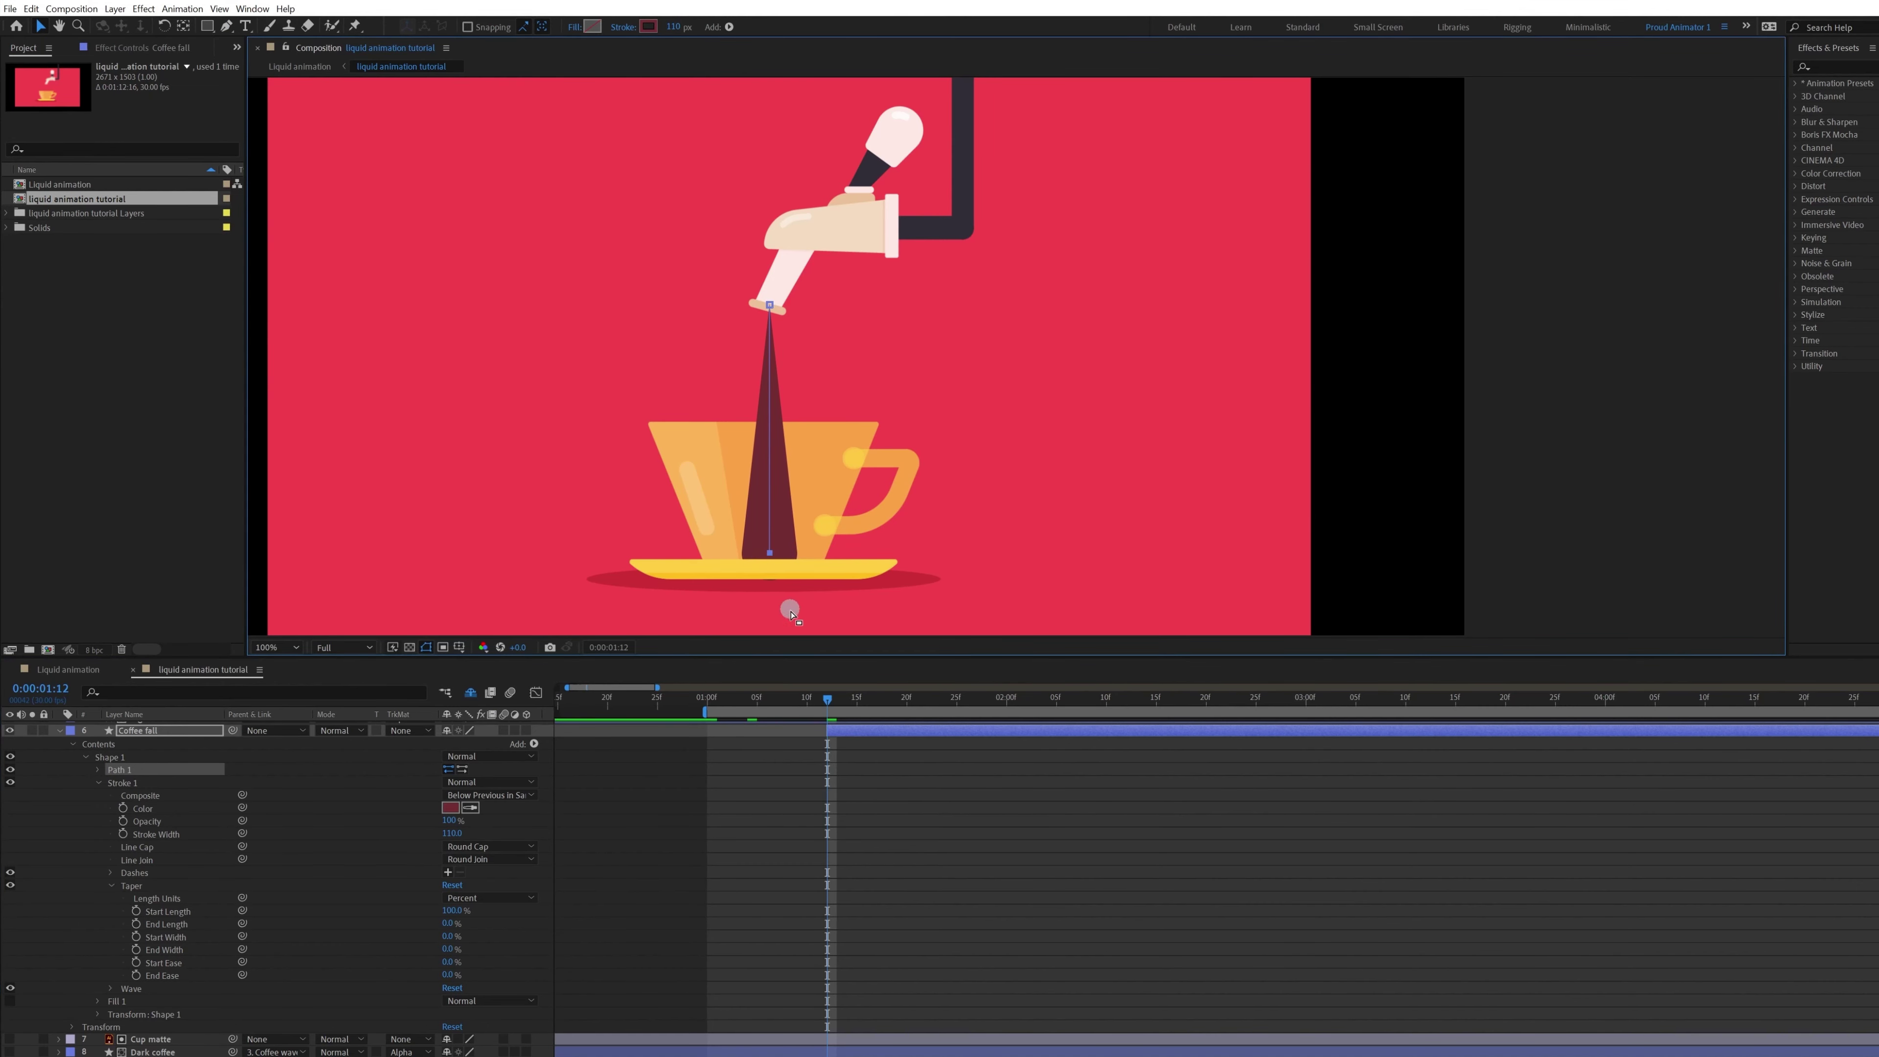
# Fine-tune the lower point of Path 1 slightly higher so the stream's rounded end sits at the cup's base.
pyautogui.scroll(2, 703, 557)
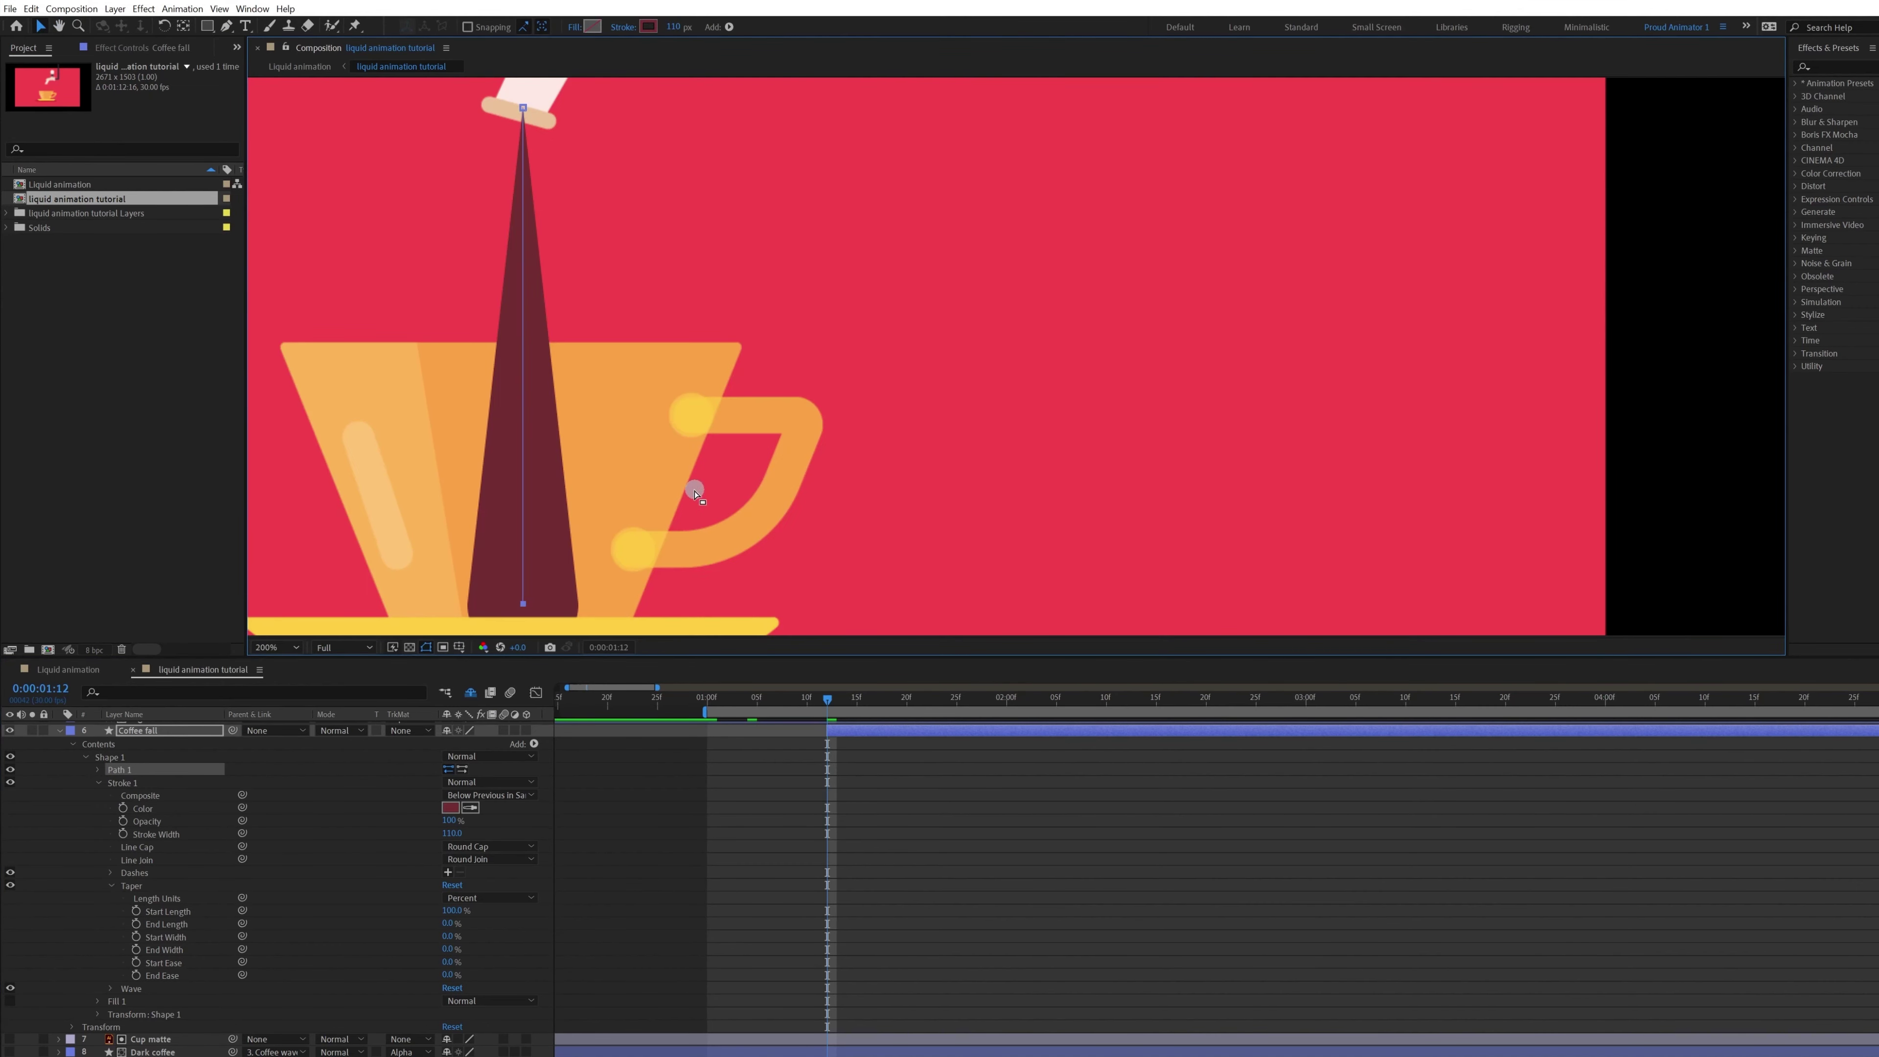
pyautogui.hotkey('ctrl', 'z')
pyautogui.hotkey('ctrl', 'shift', 'z')
pyautogui.click(118, 771)
pyautogui.moveTo(705, 471); pyautogui.dragTo(708, 462)
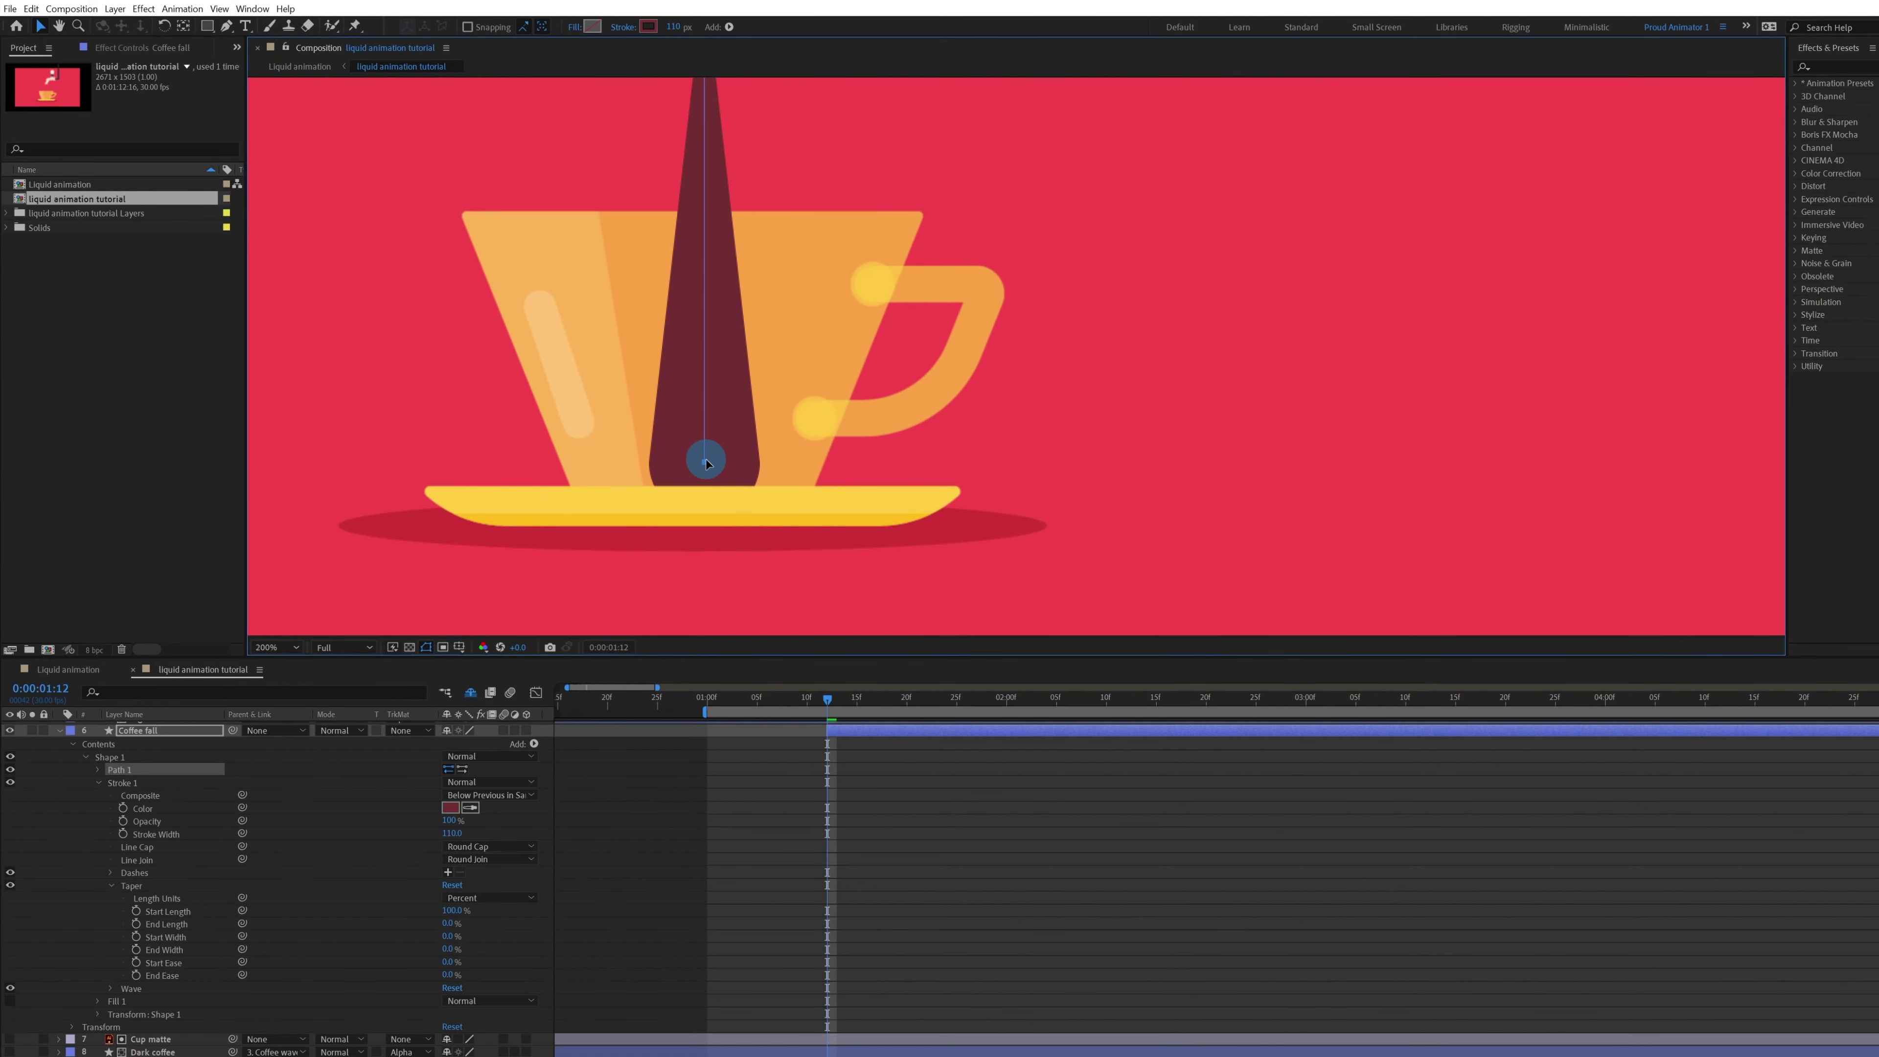
pyautogui.press(',')
pyautogui.press(',')
pyautogui.press(',')
pyautogui.press(',')
pyautogui.press('.')
pyautogui.press('.')
pyautogui.click(1005, 852)
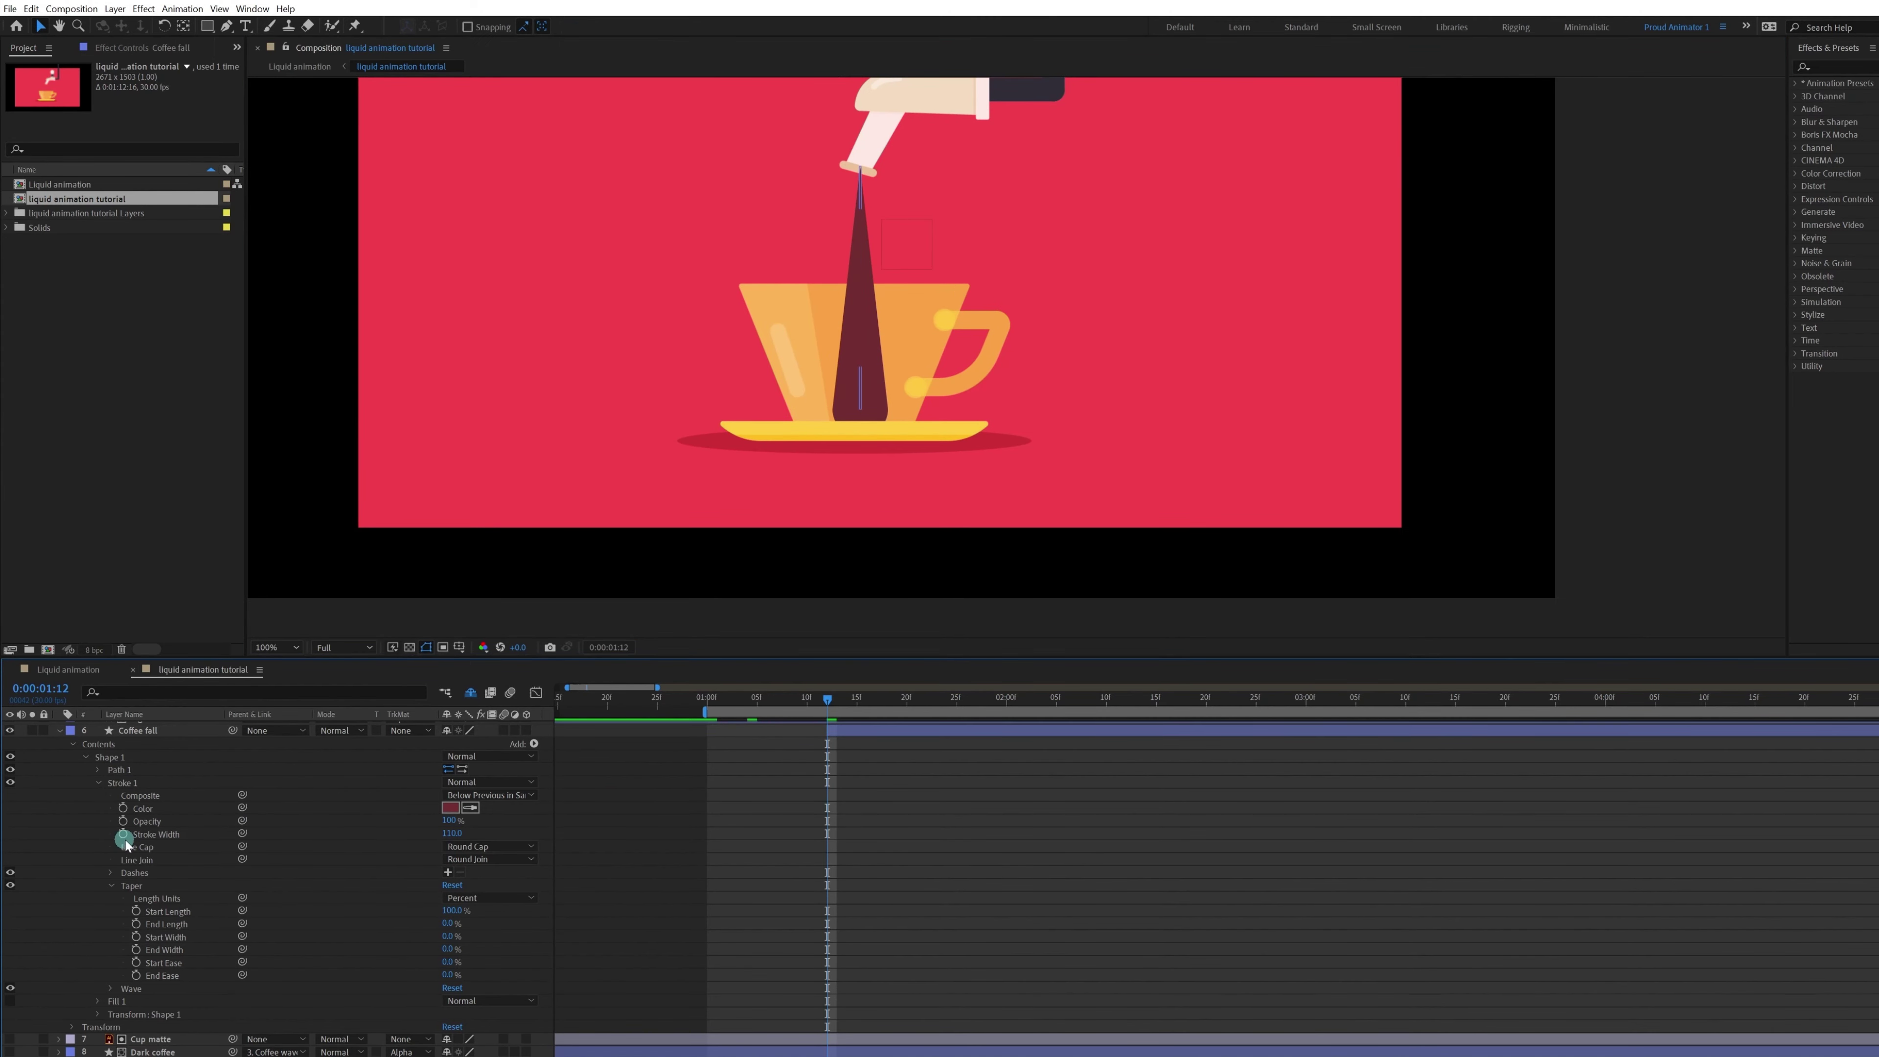
# Add Trim Paths to the Coffee fall layer and create an End keyframe of 100% at 0:00:01:12.
pyautogui.click(533, 744)
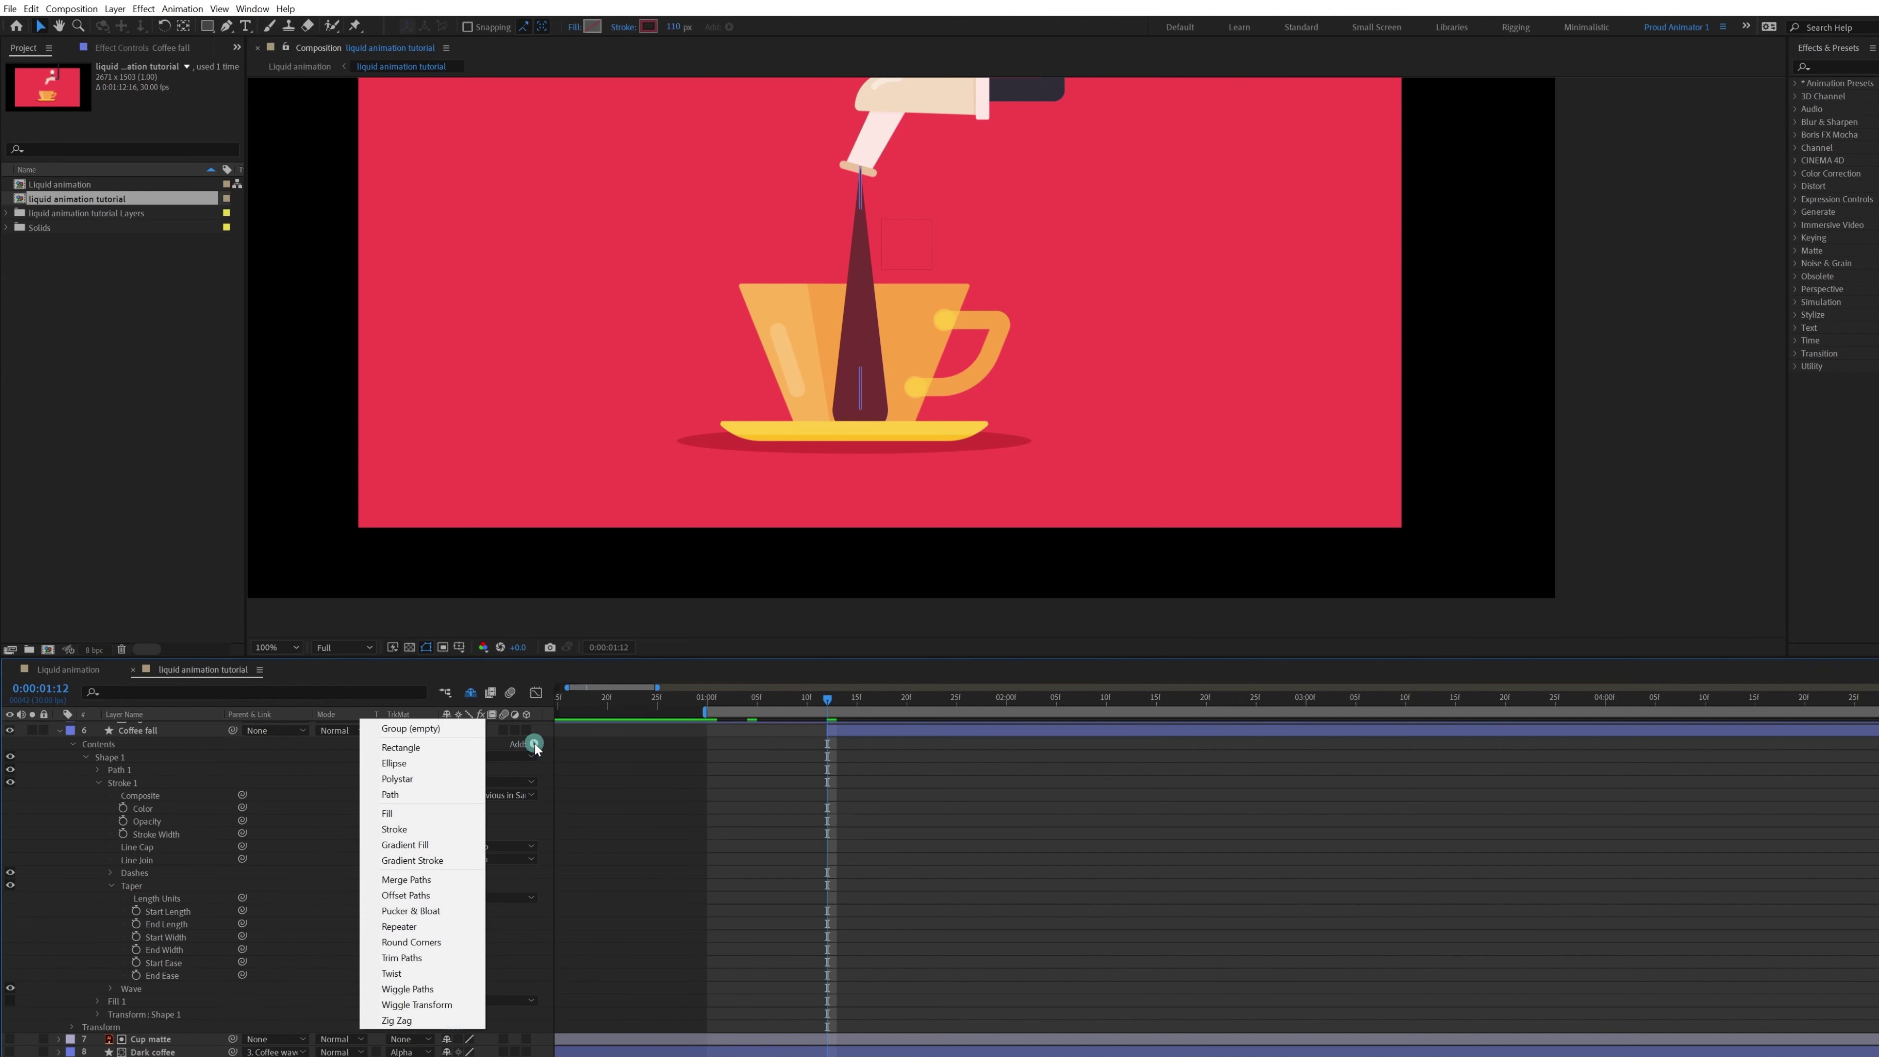
pyautogui.click(413, 958)
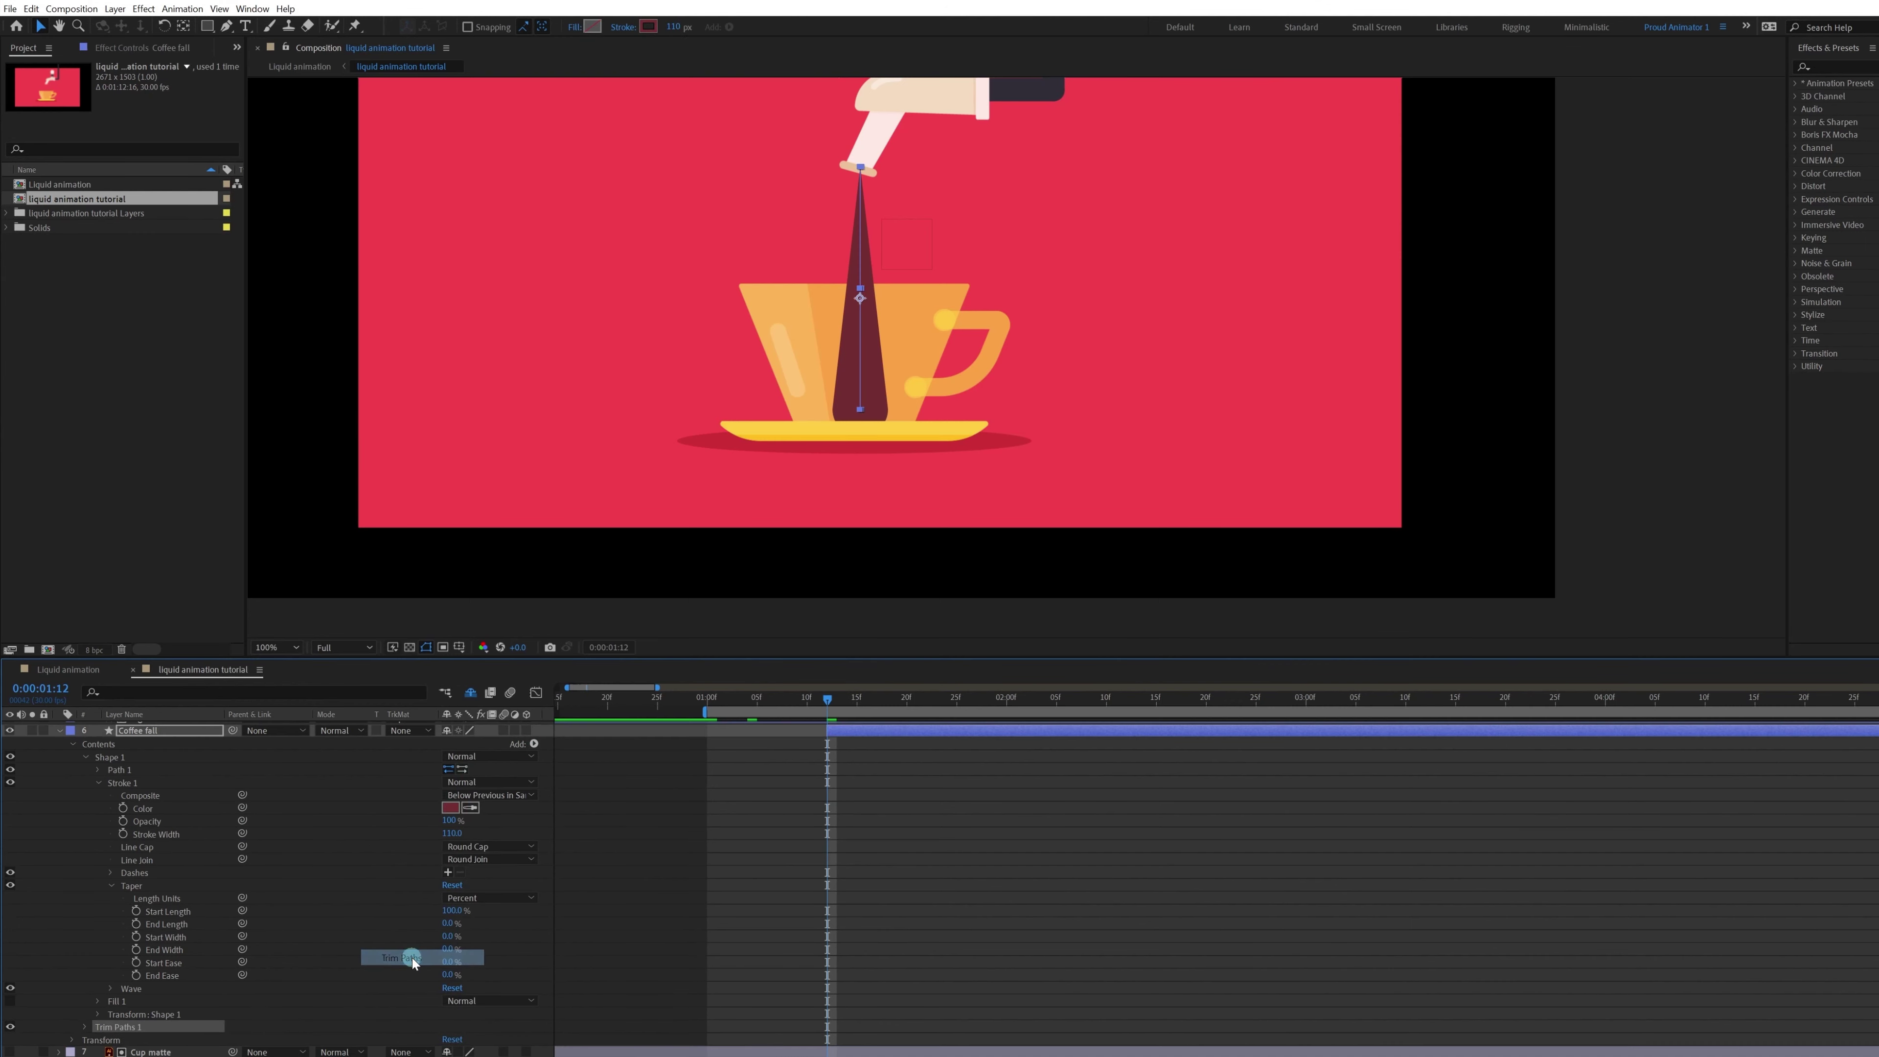
pyautogui.scroll(-2, 191, 937)
pyautogui.click(85, 976)
pyautogui.scroll(-2, 404, 862)
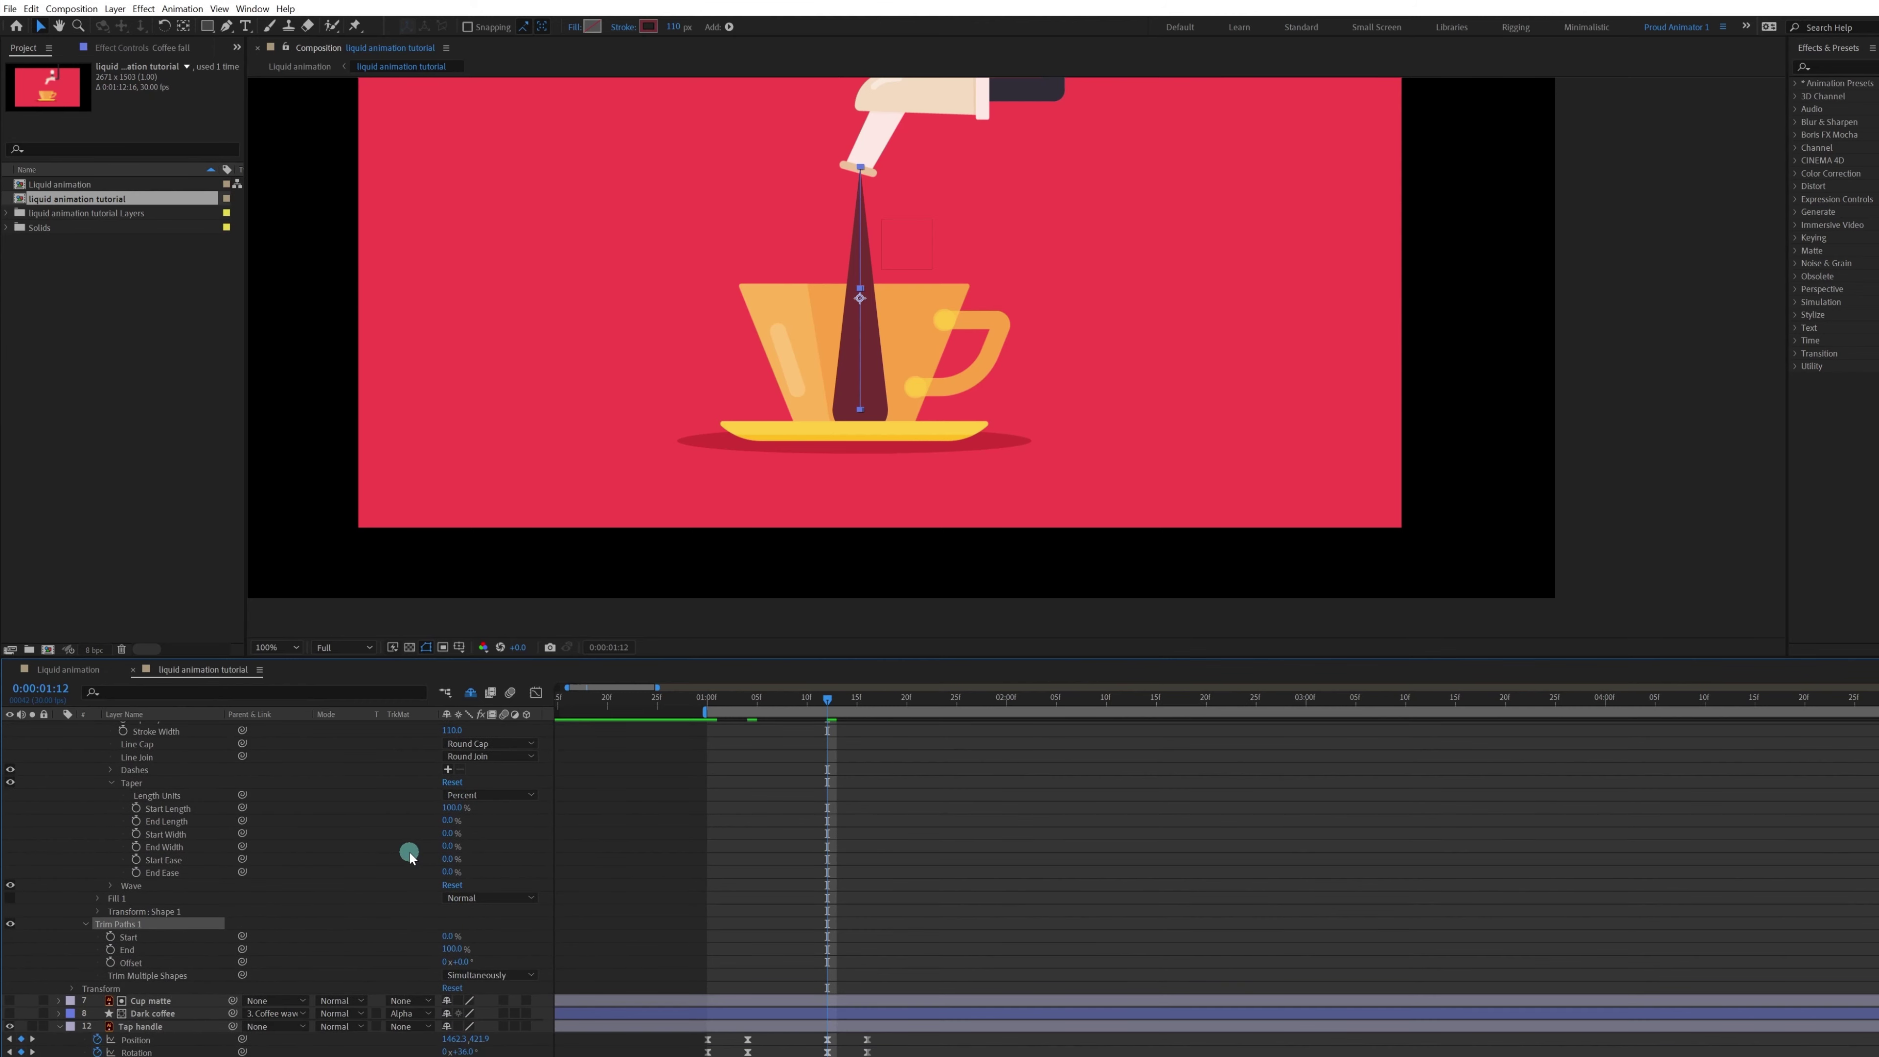
pyautogui.click(111, 950)
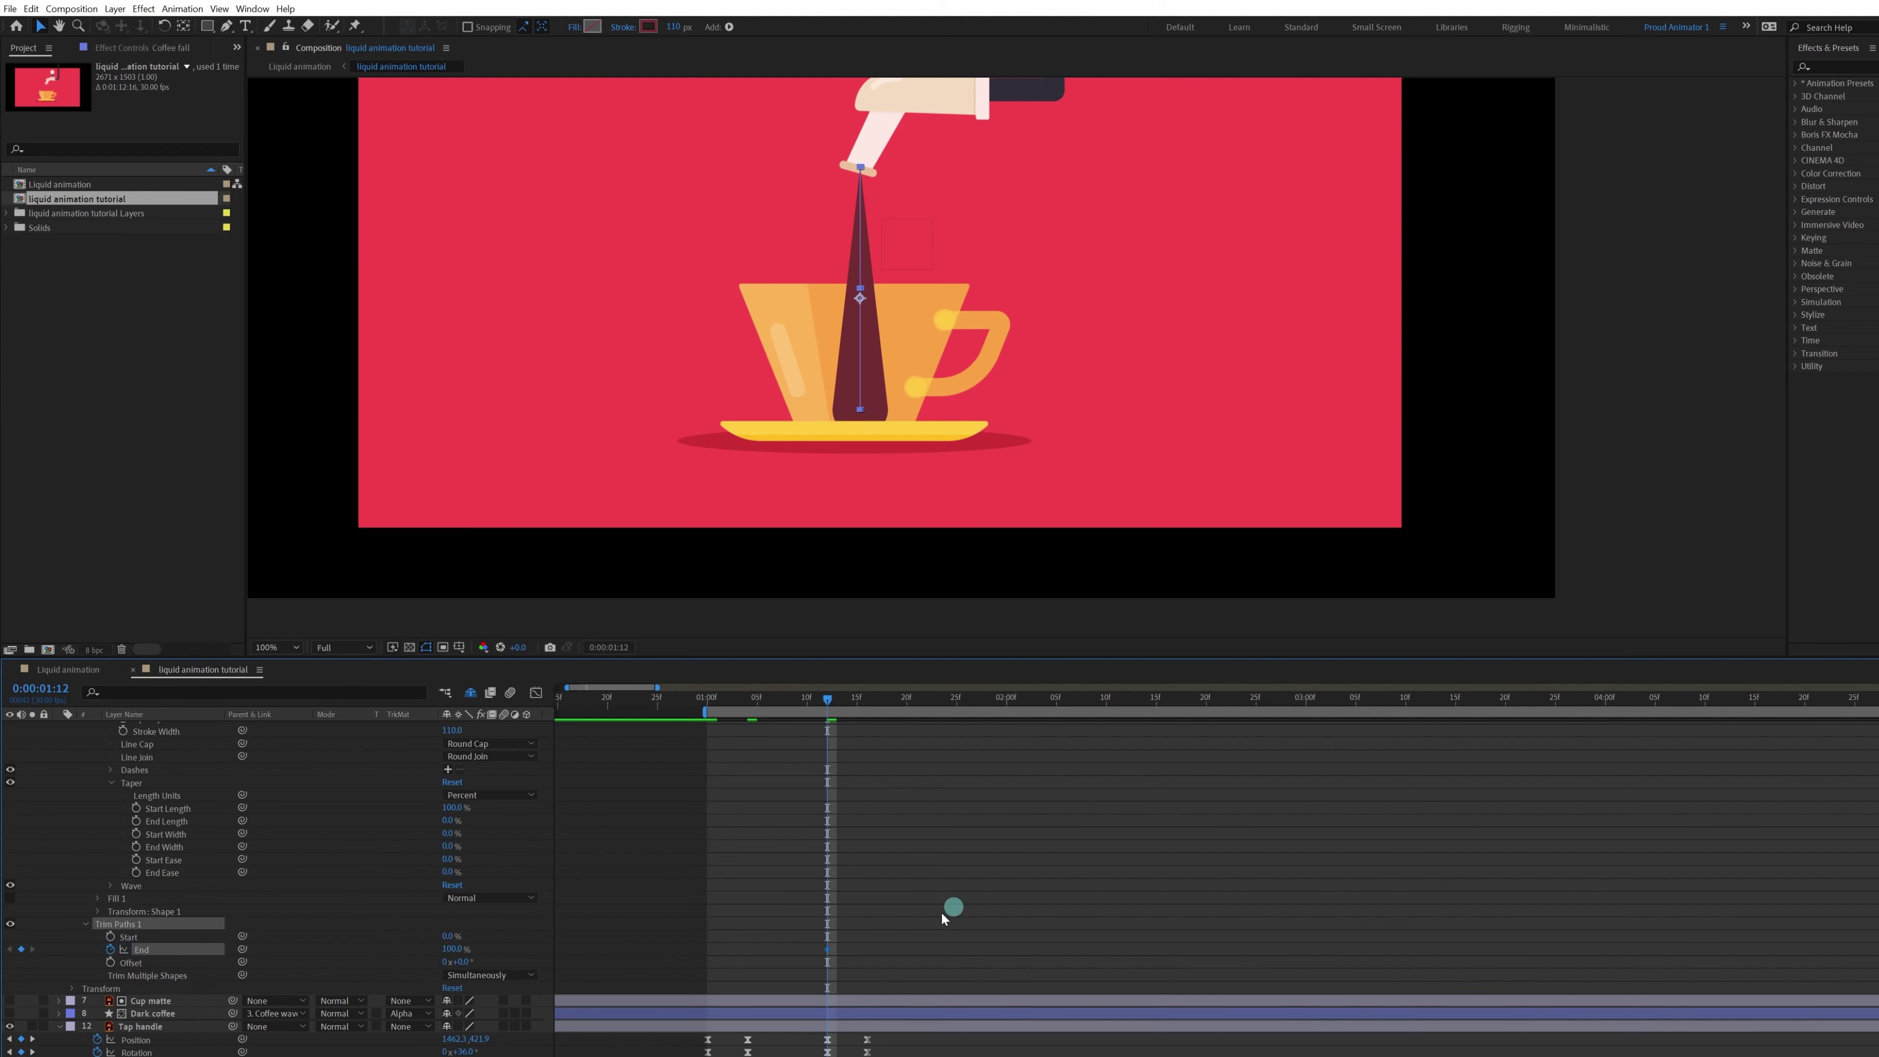
# Add a Stroke Width keyframe to Coffee fall at 0:00:01:12 and show only the layer's keyframed properties.
pyautogui.scroll(3, 809, 893)
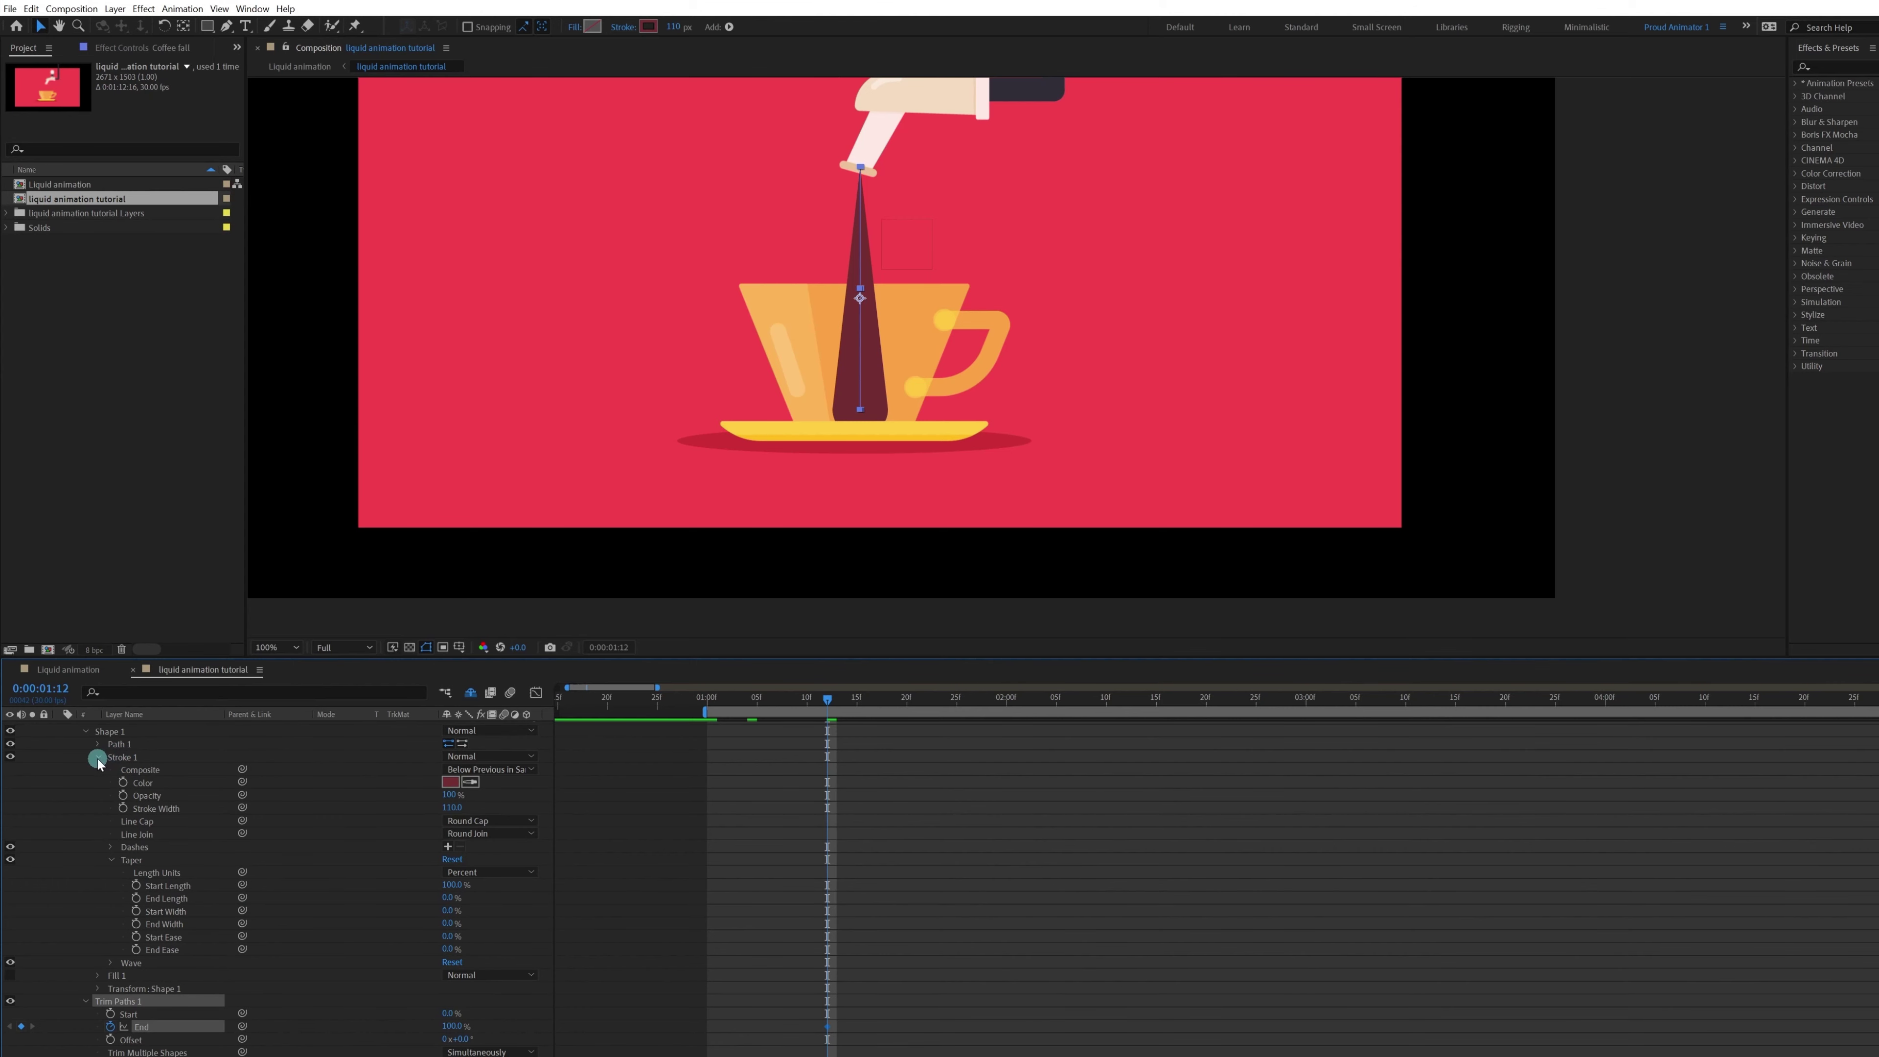
pyautogui.click(123, 808)
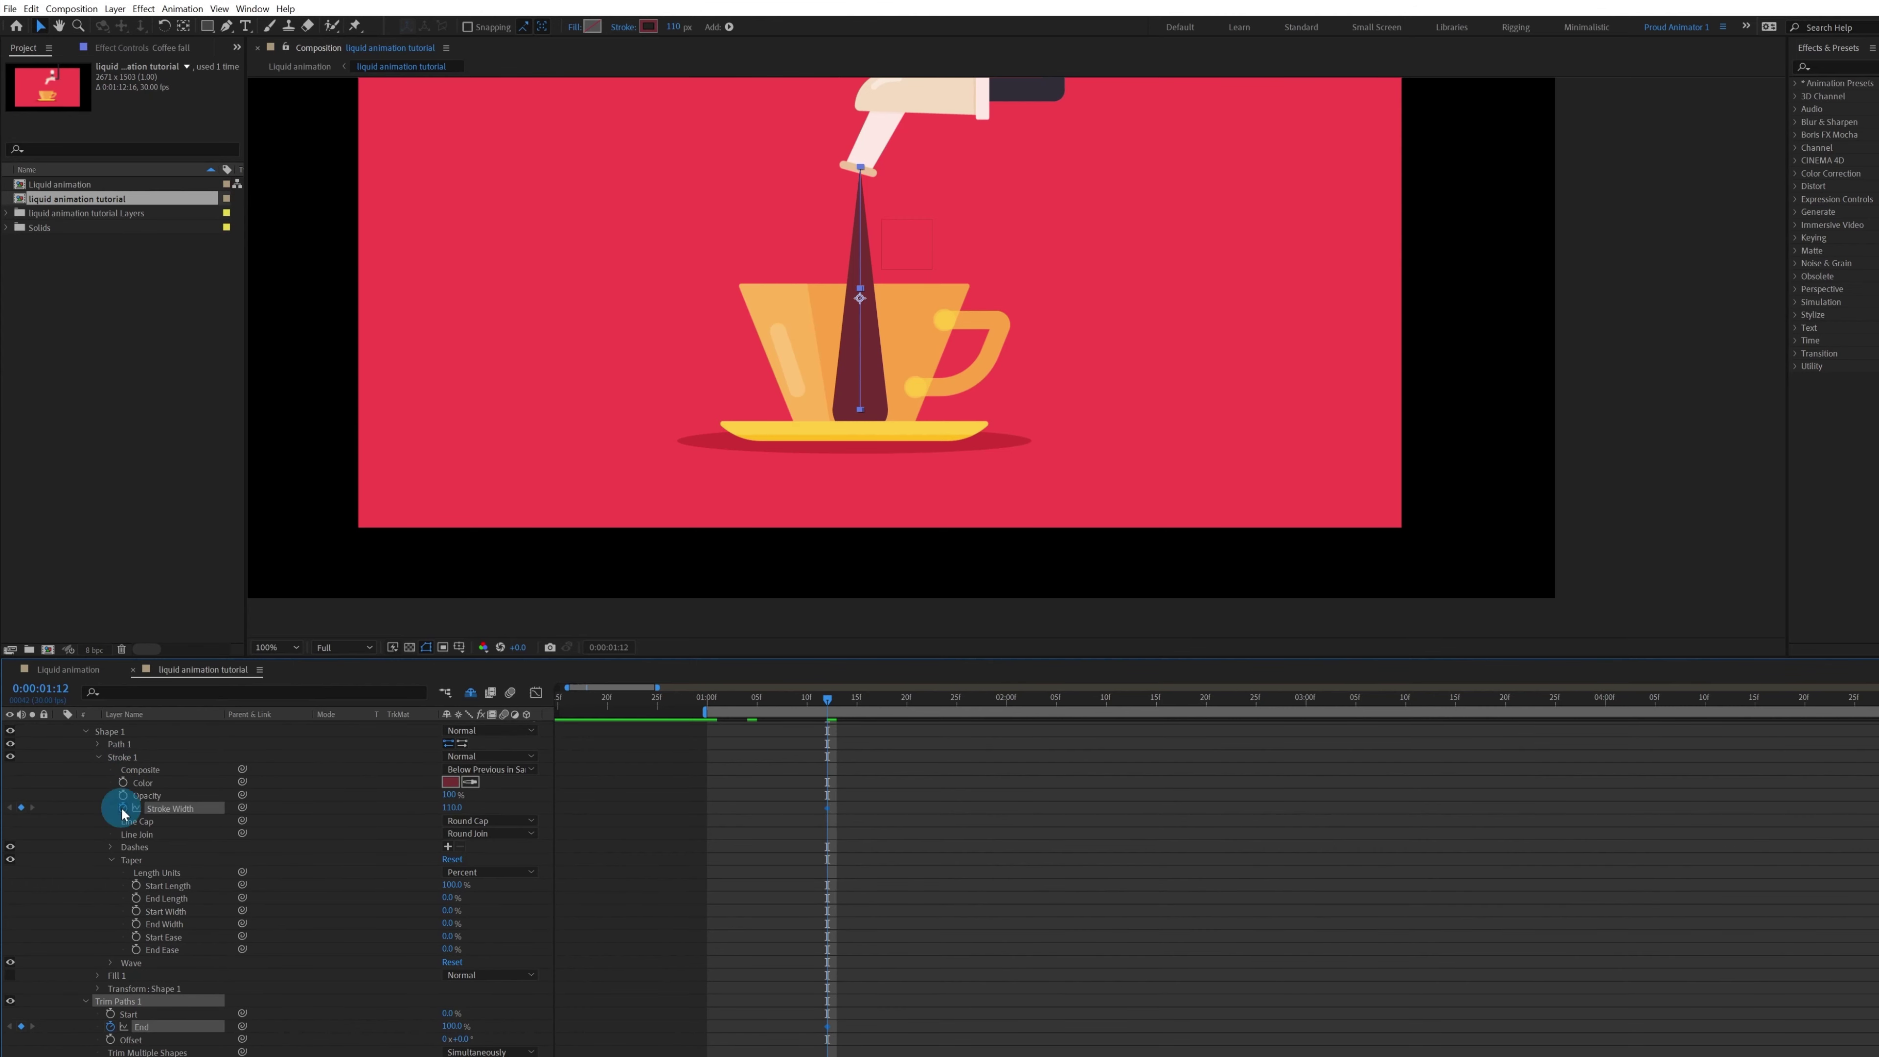
pyautogui.press('u')
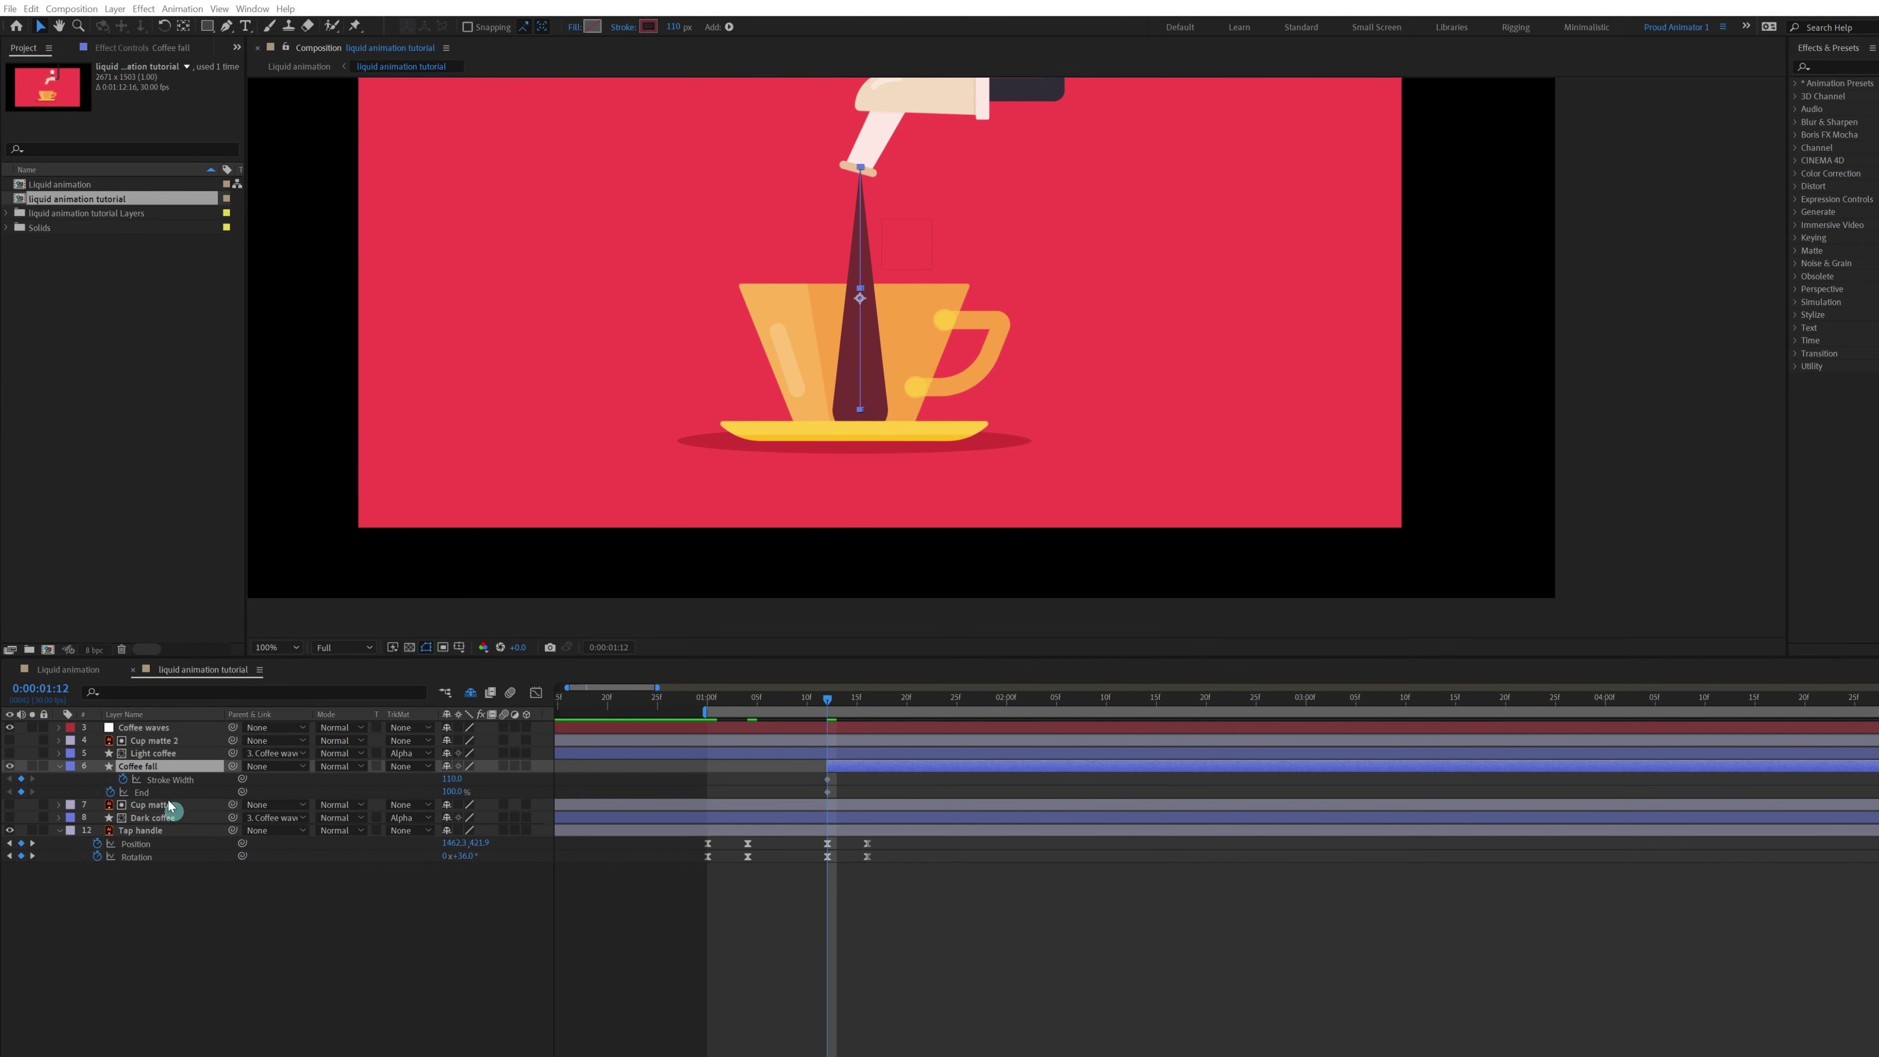
# At 0:00:01:22, keyframe Coffee fall's Stroke Width at 21 and its Trim Paths End at 0%.
pyautogui.click(25, 687)
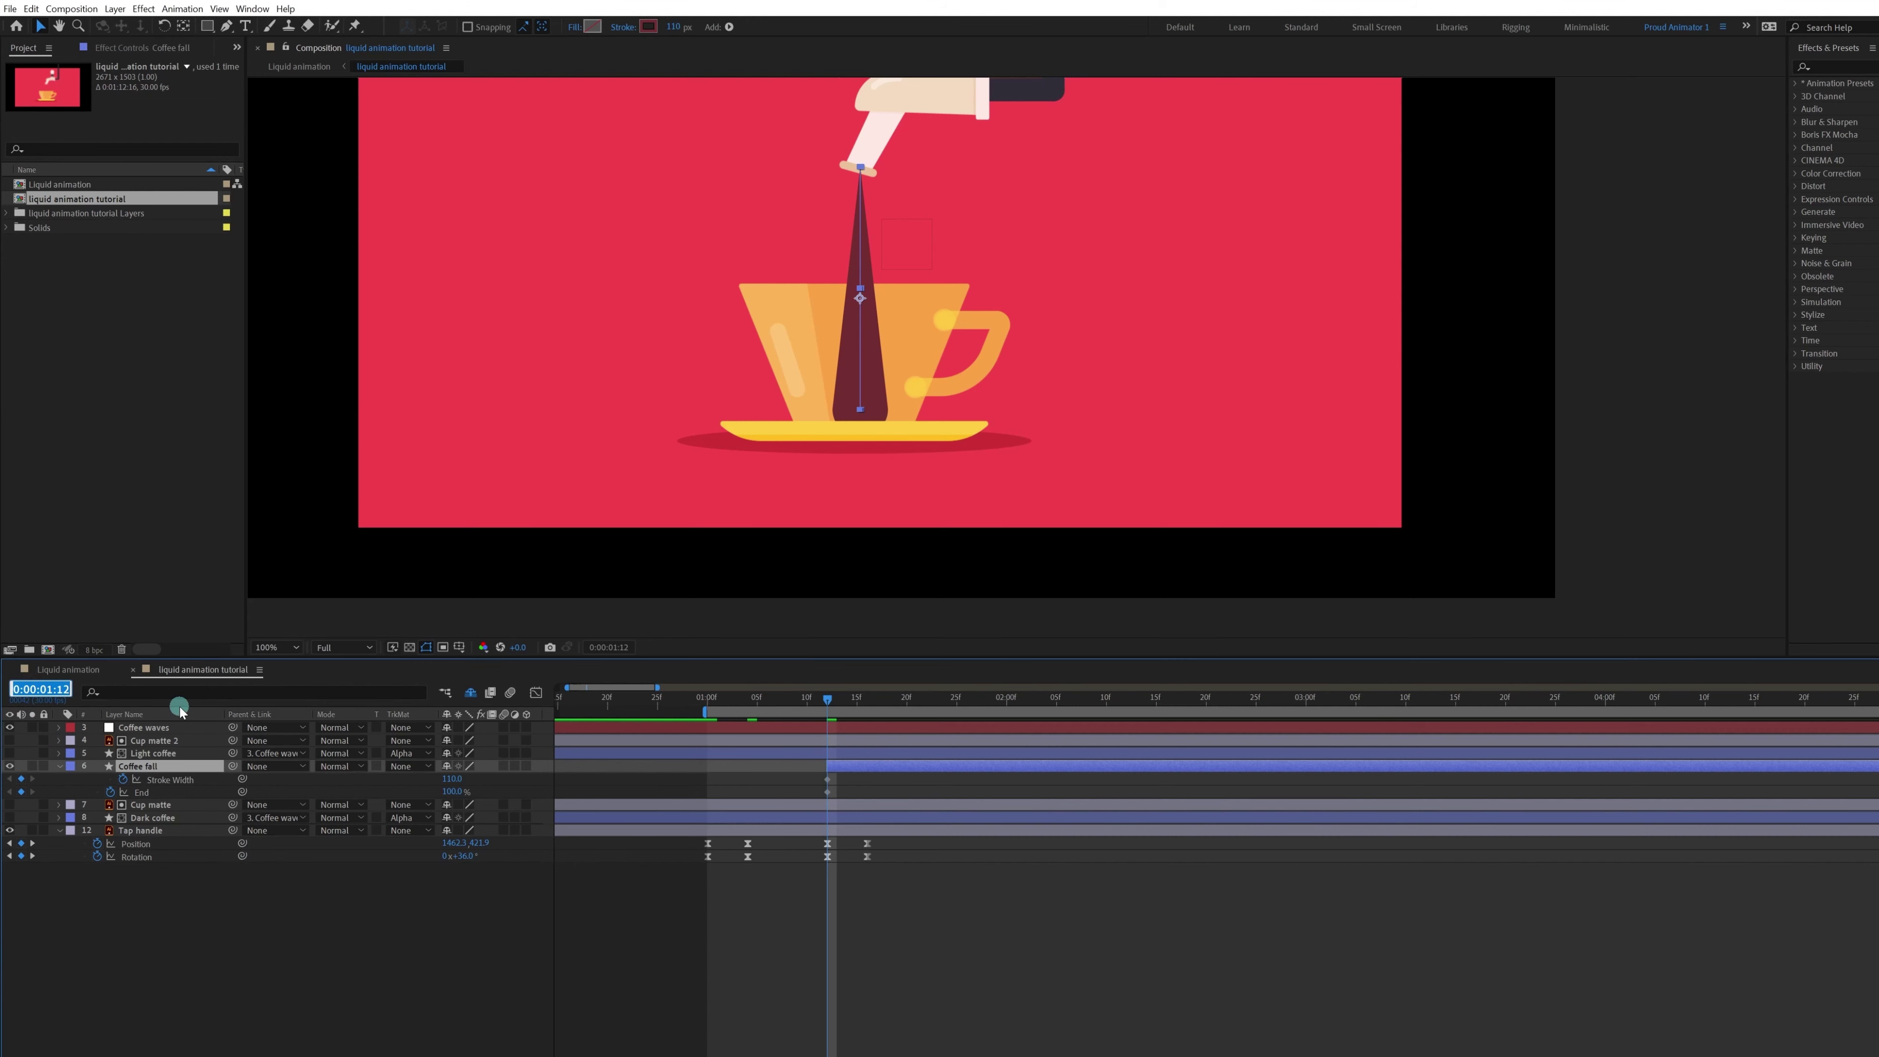
pyautogui.write('+10')
pyautogui.press('Return')
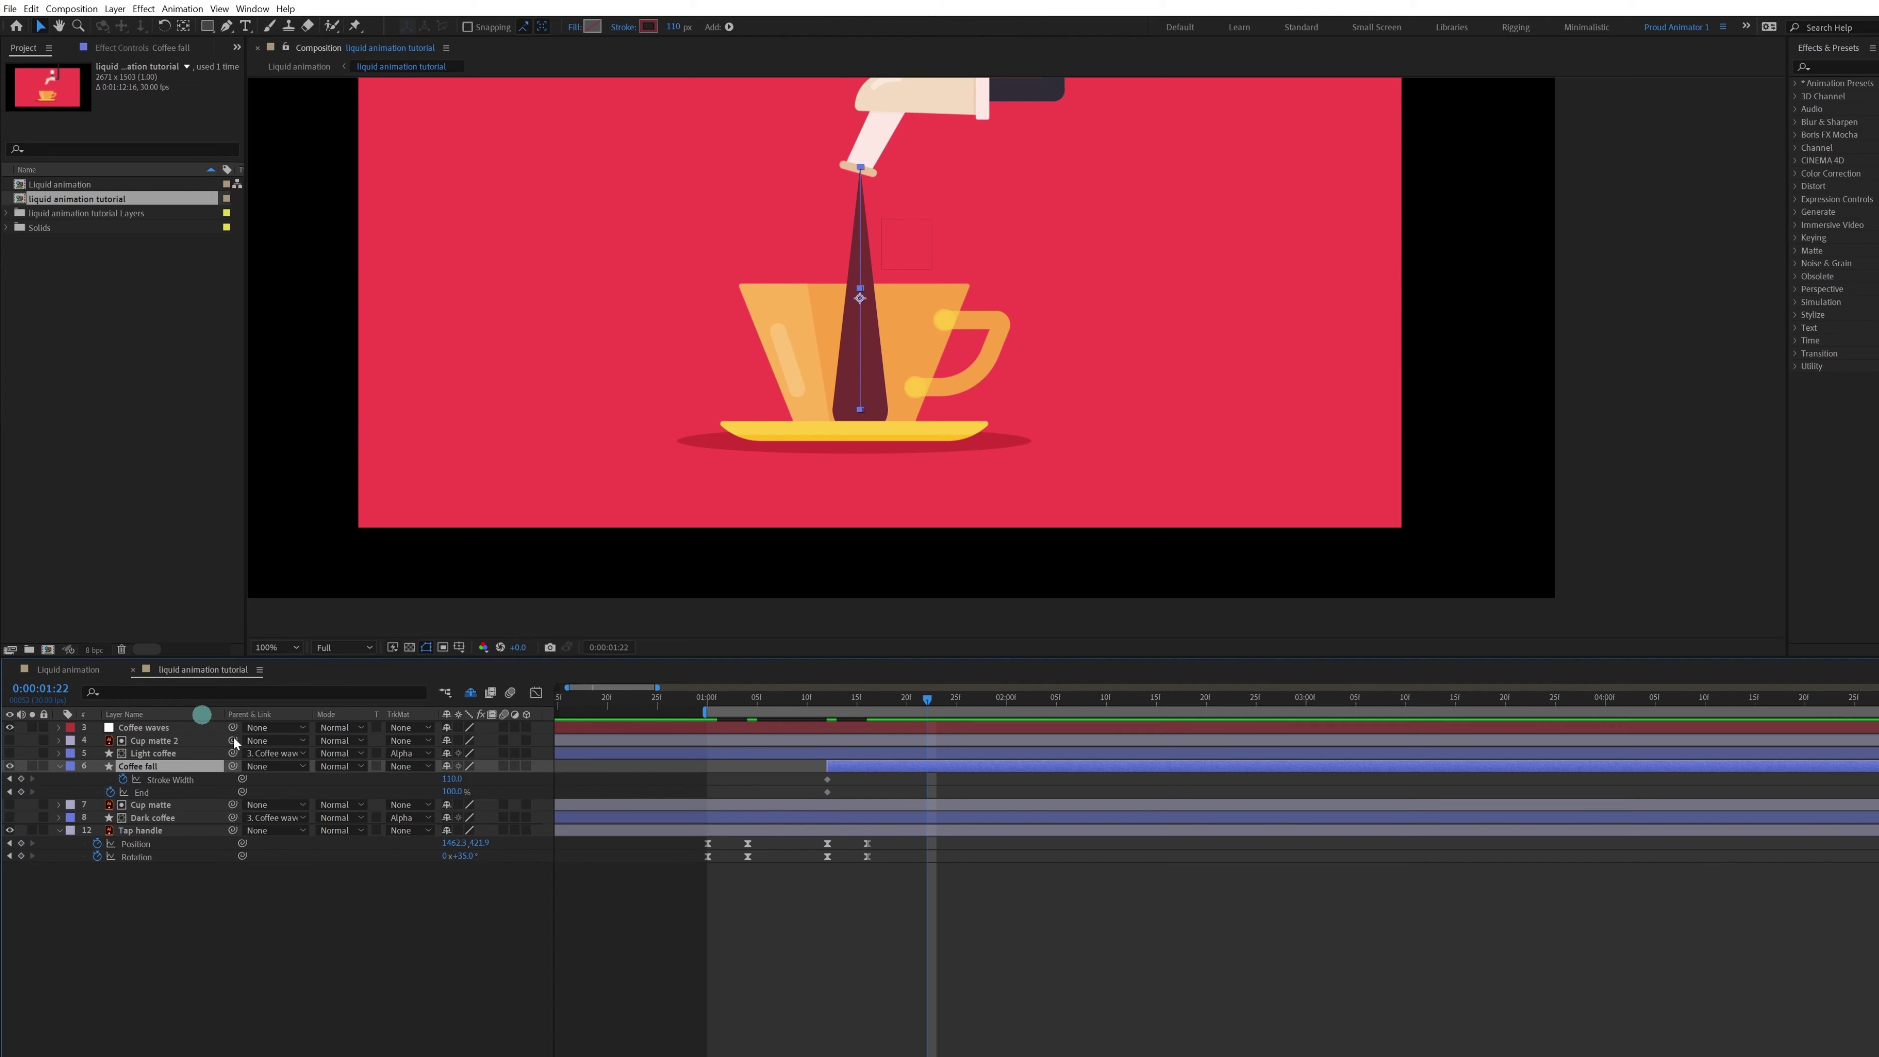
pyautogui.moveTo(451, 792)
pyautogui.mouseDown()
pyautogui.moveTo(376, 790)
pyautogui.moveTo(451, 790)
pyautogui.mouseUp()
pyautogui.scroll(1, 904, 347)
pyautogui.moveTo(756, 224); pyautogui.dragTo(863, 590)
pyautogui.press('v')
pyautogui.moveTo(451, 779); pyautogui.dragTo(378, 774)
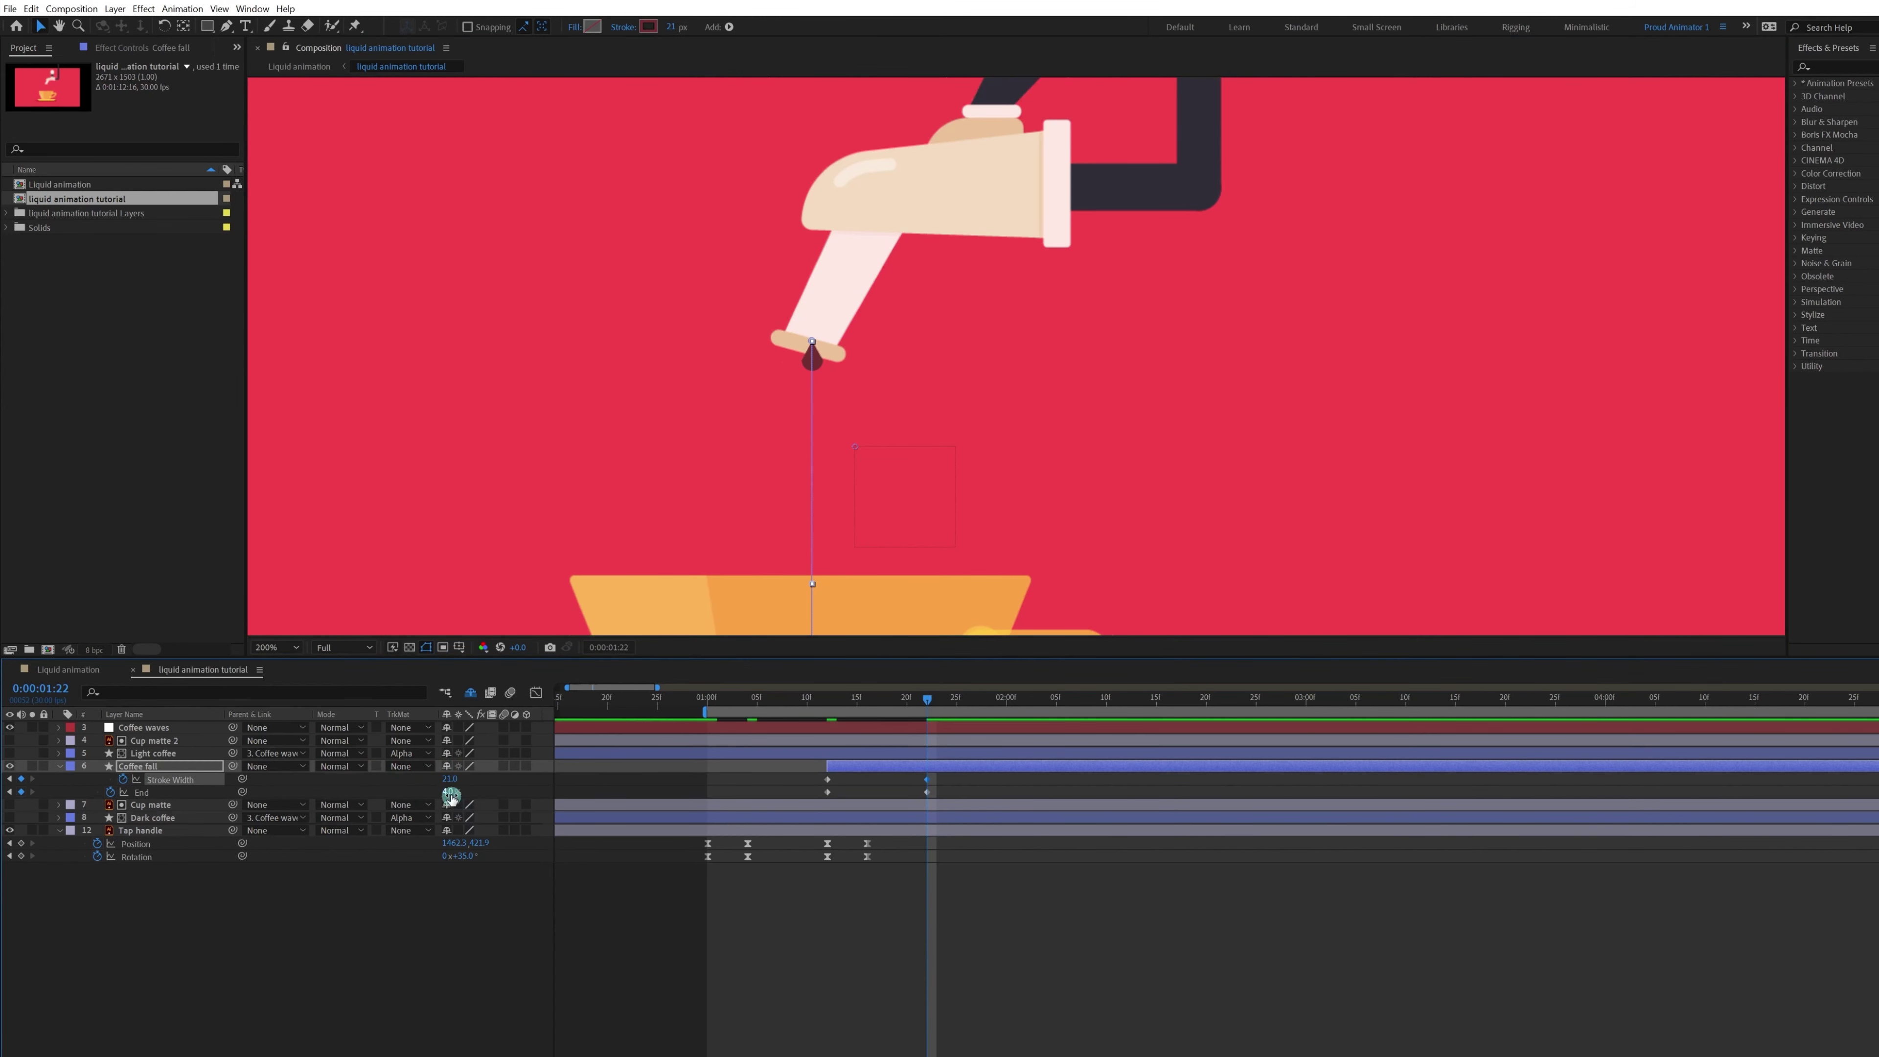
pyautogui.moveTo(449, 791); pyautogui.dragTo(348, 803)
pyautogui.click(158, 766)
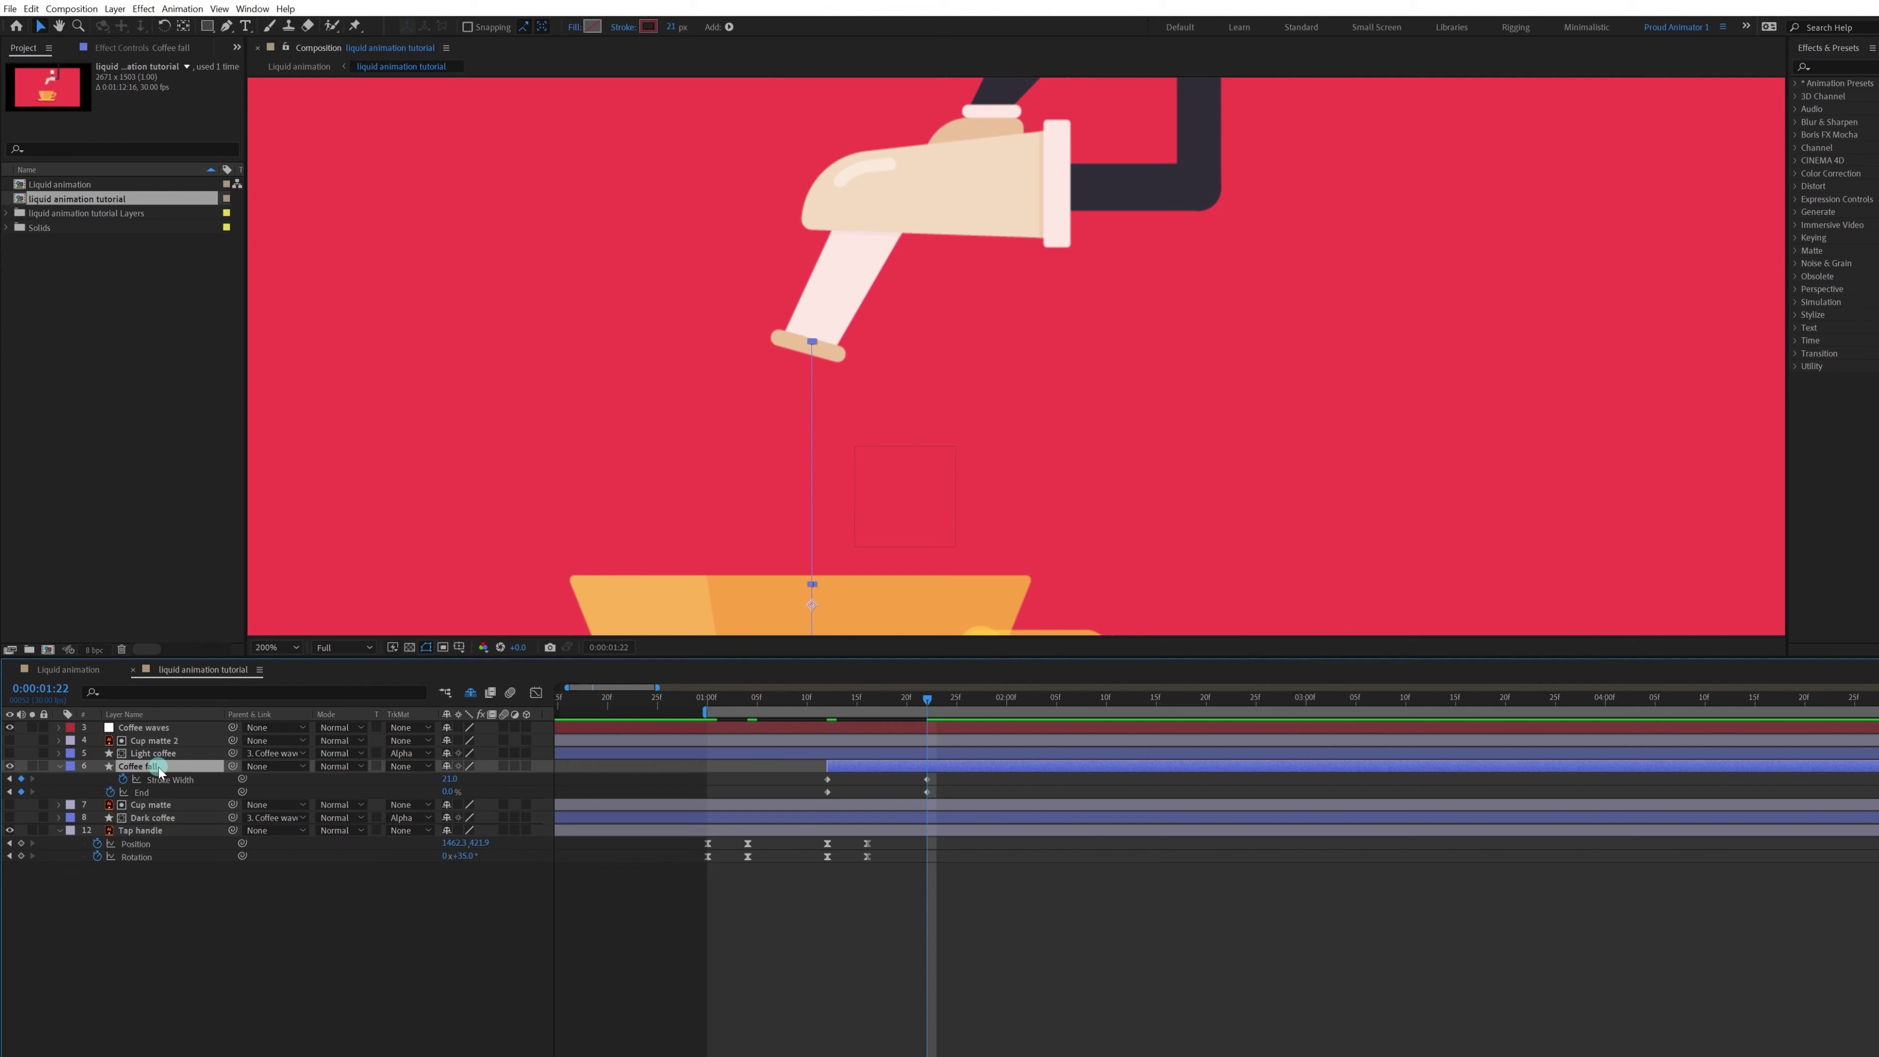
# Reveal the shy layers, move Layer 1 and Tap handle to the top of the layer stack, lock both, and hide the shy layers again.
pyautogui.click(171, 831)
pyautogui.click(474, 697)
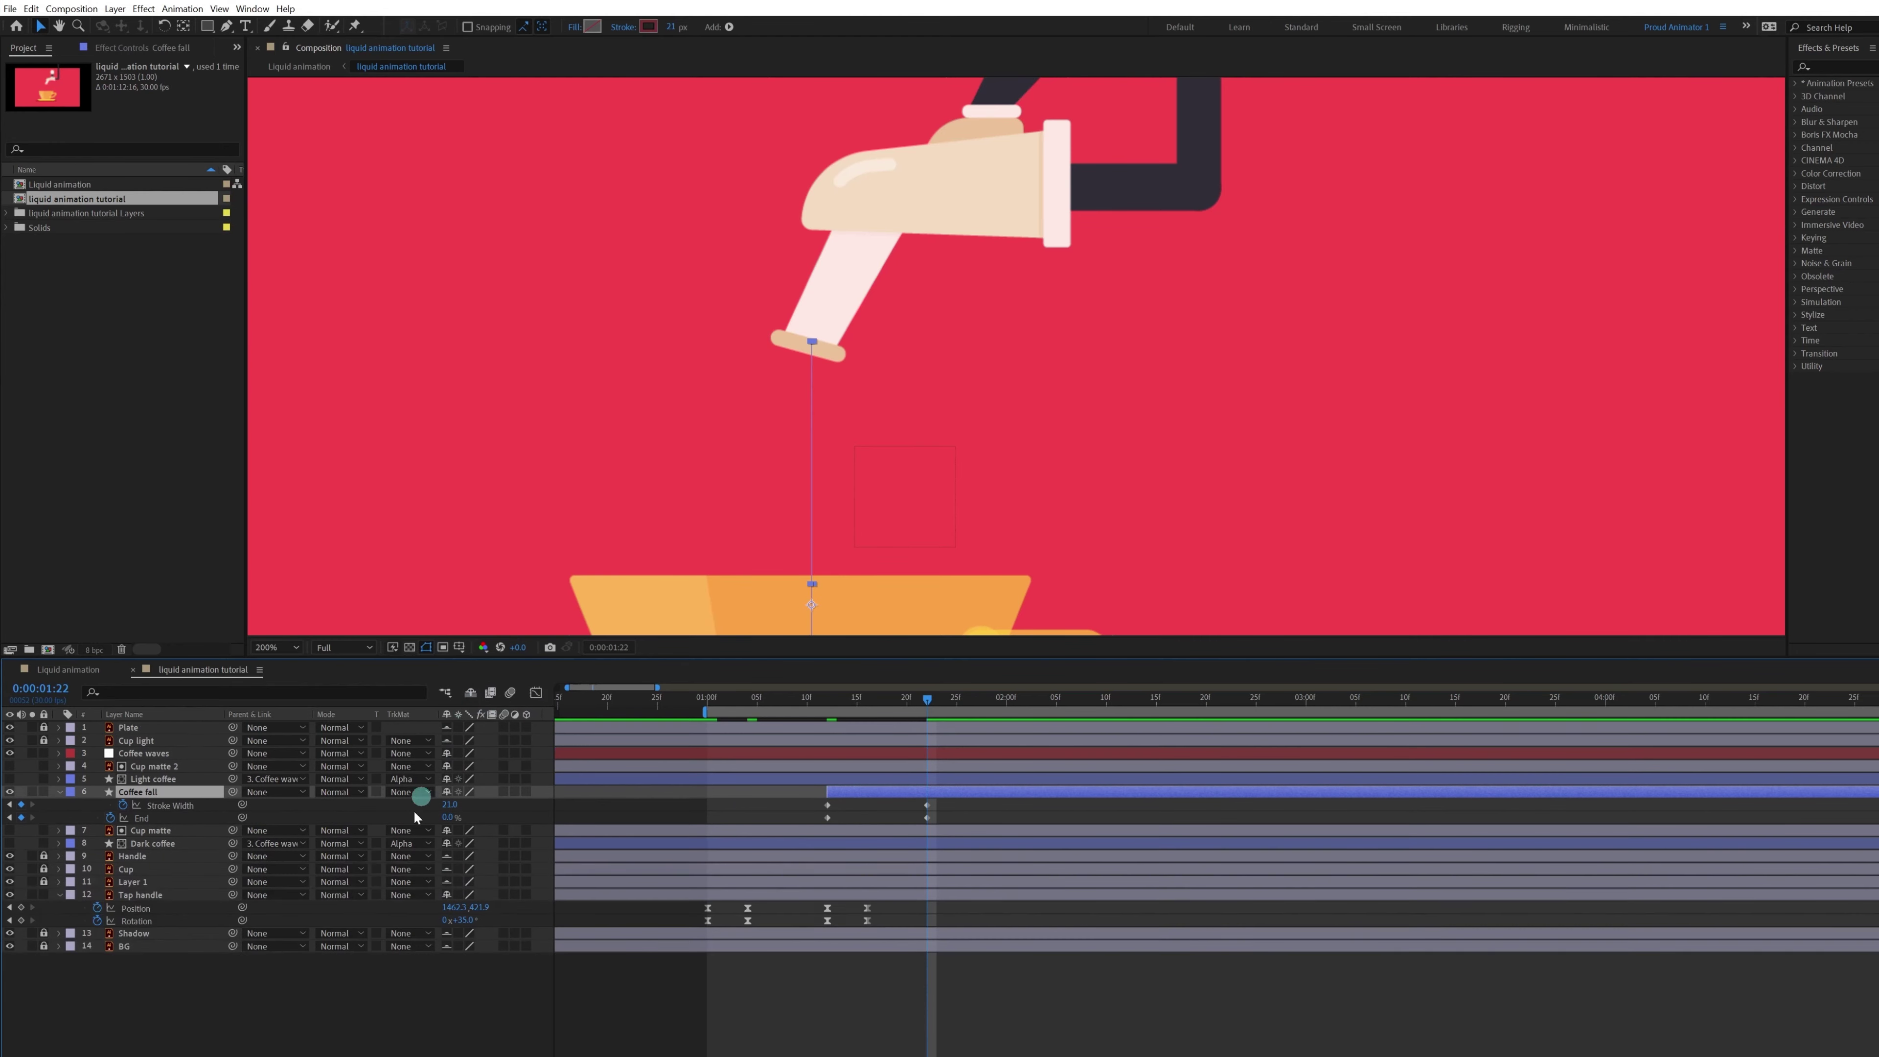
pyautogui.click(152, 895)
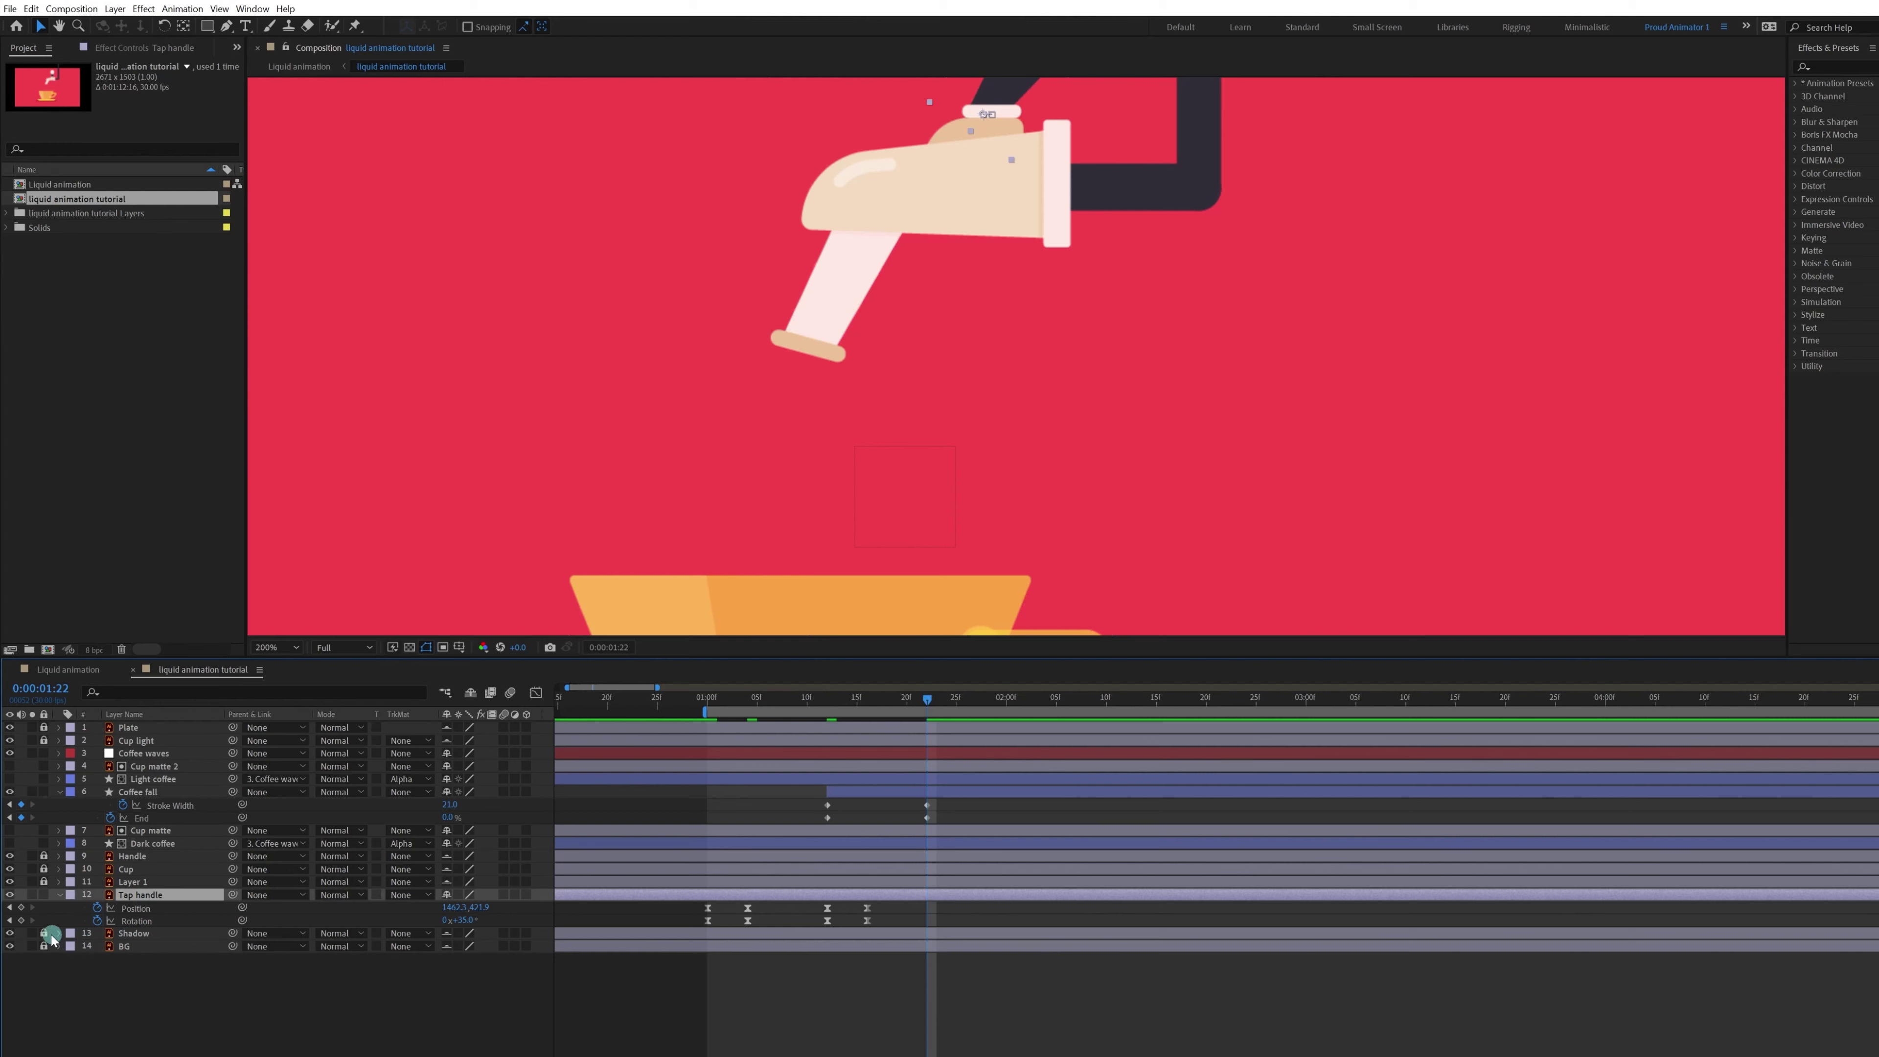
pyautogui.keyDown('shift'); pyautogui.click(148, 882); pyautogui.keyUp('shift')
pyautogui.moveTo(148, 883); pyautogui.dragTo(175, 721)
pyautogui.moveTo(43, 727); pyautogui.dragTo(43, 740)
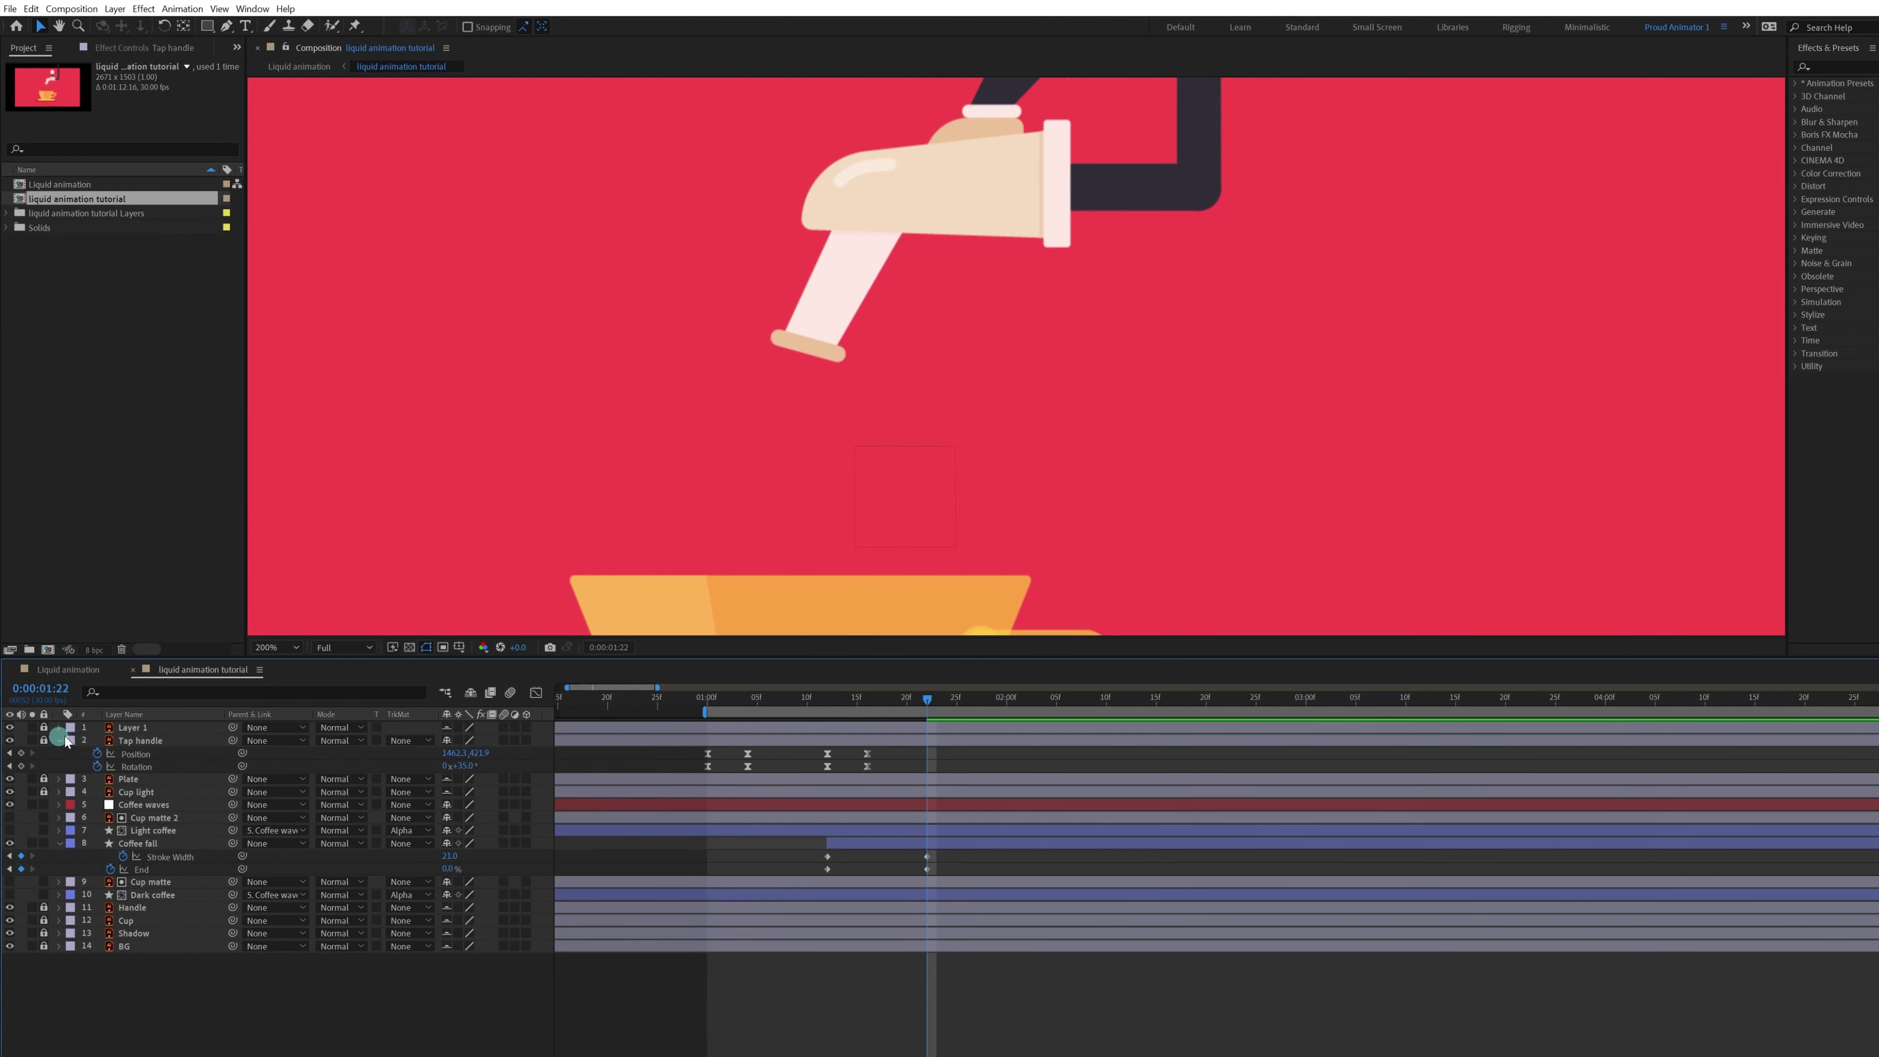
pyautogui.click(468, 695)
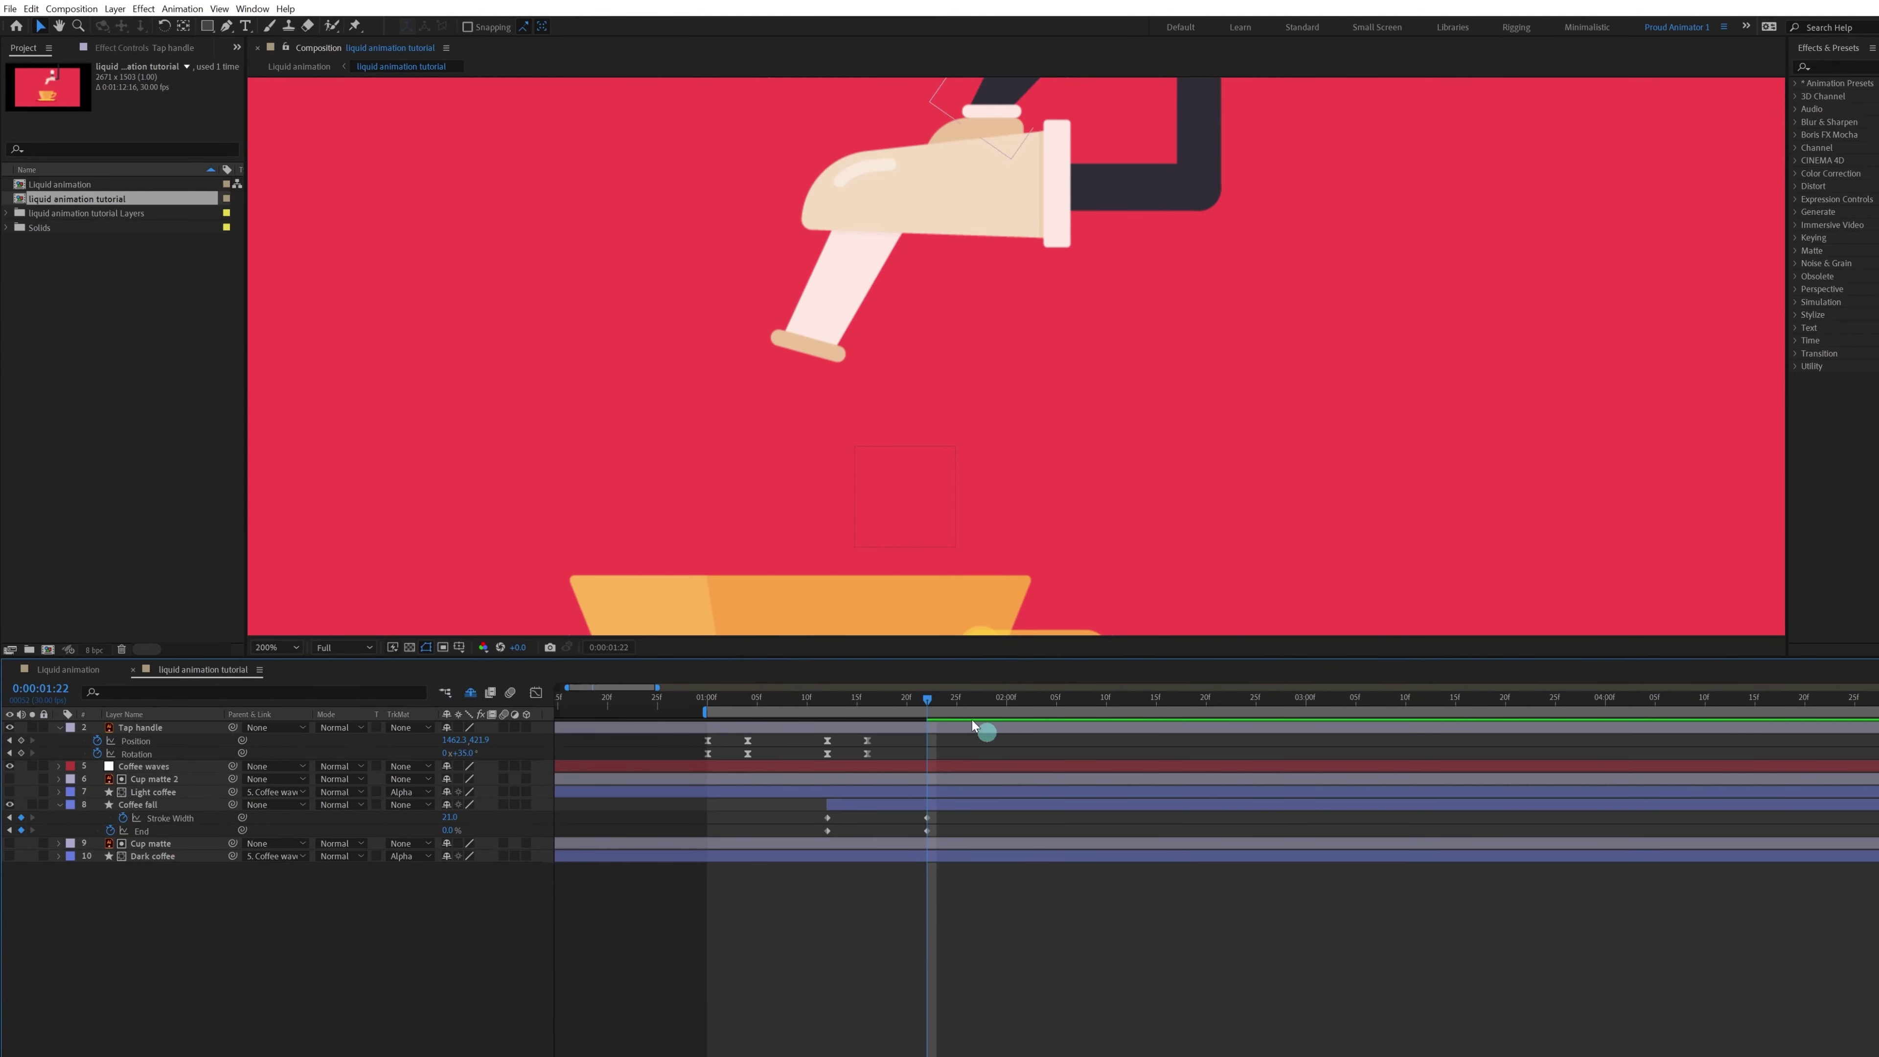
# Time-reverse Coffee fall's Stroke Width and End keyframes and apply Easy Ease to them.
pyautogui.moveTo(925, 701); pyautogui.dragTo(826, 701)
pyautogui.scroll(-5, 882, 475)
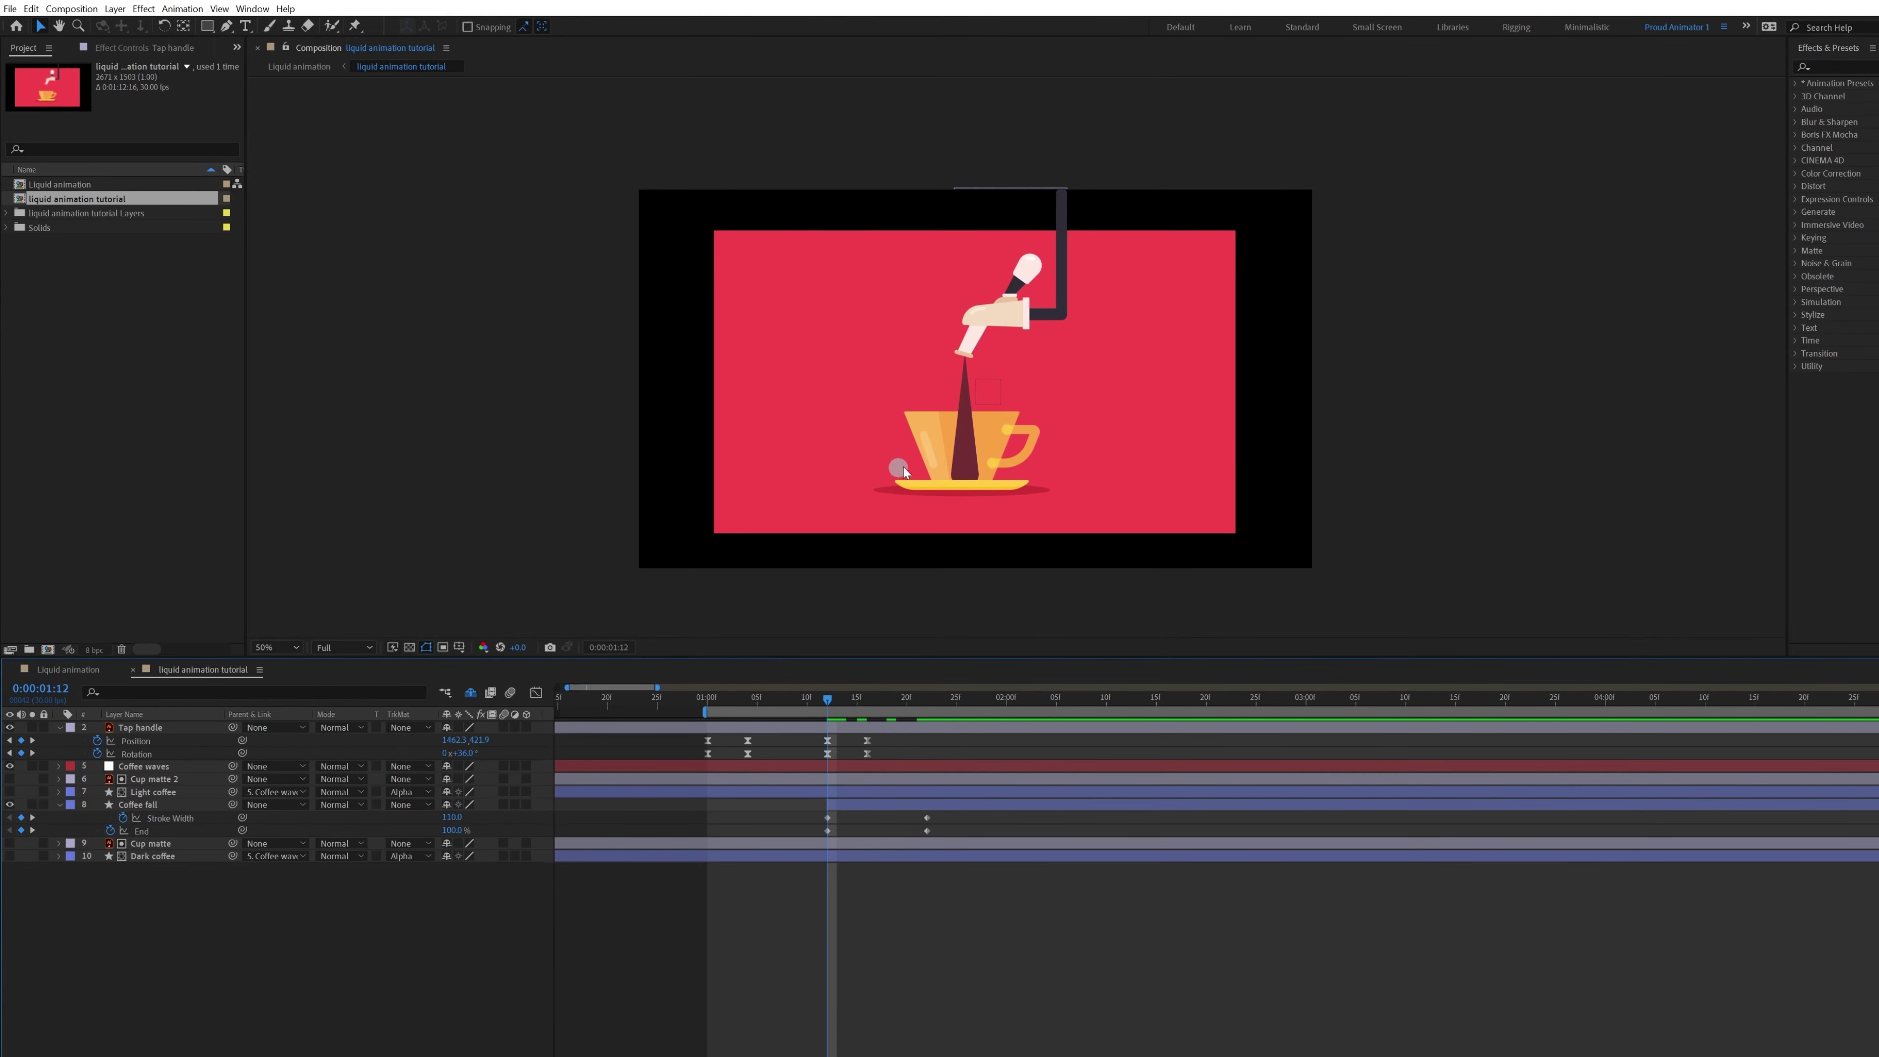
pyautogui.scroll(3, 902, 467)
pyautogui.press('space')
pyautogui.moveTo(944, 458); pyautogui.dragTo(897, 377)
pyautogui.moveTo(946, 818); pyautogui.dragTo(827, 825)
pyautogui.rightClick(827, 819)
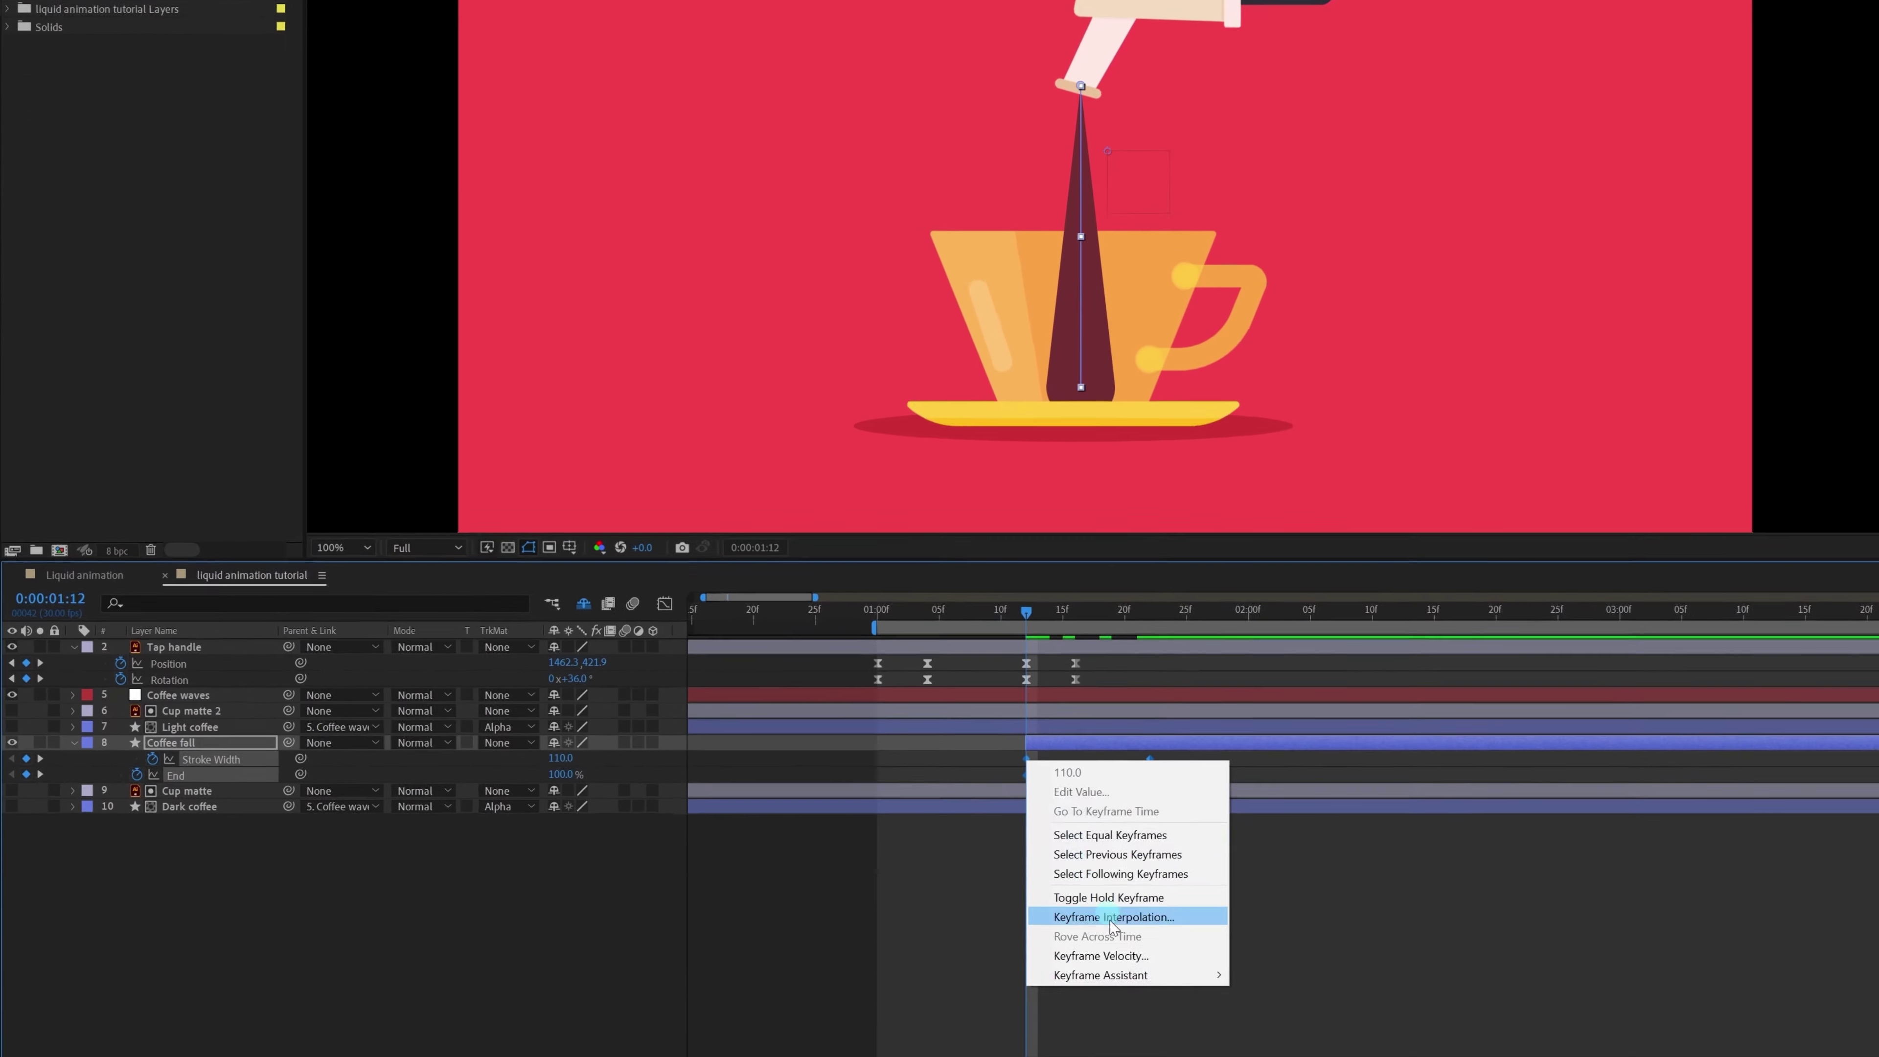
pyautogui.moveTo(904, 991)
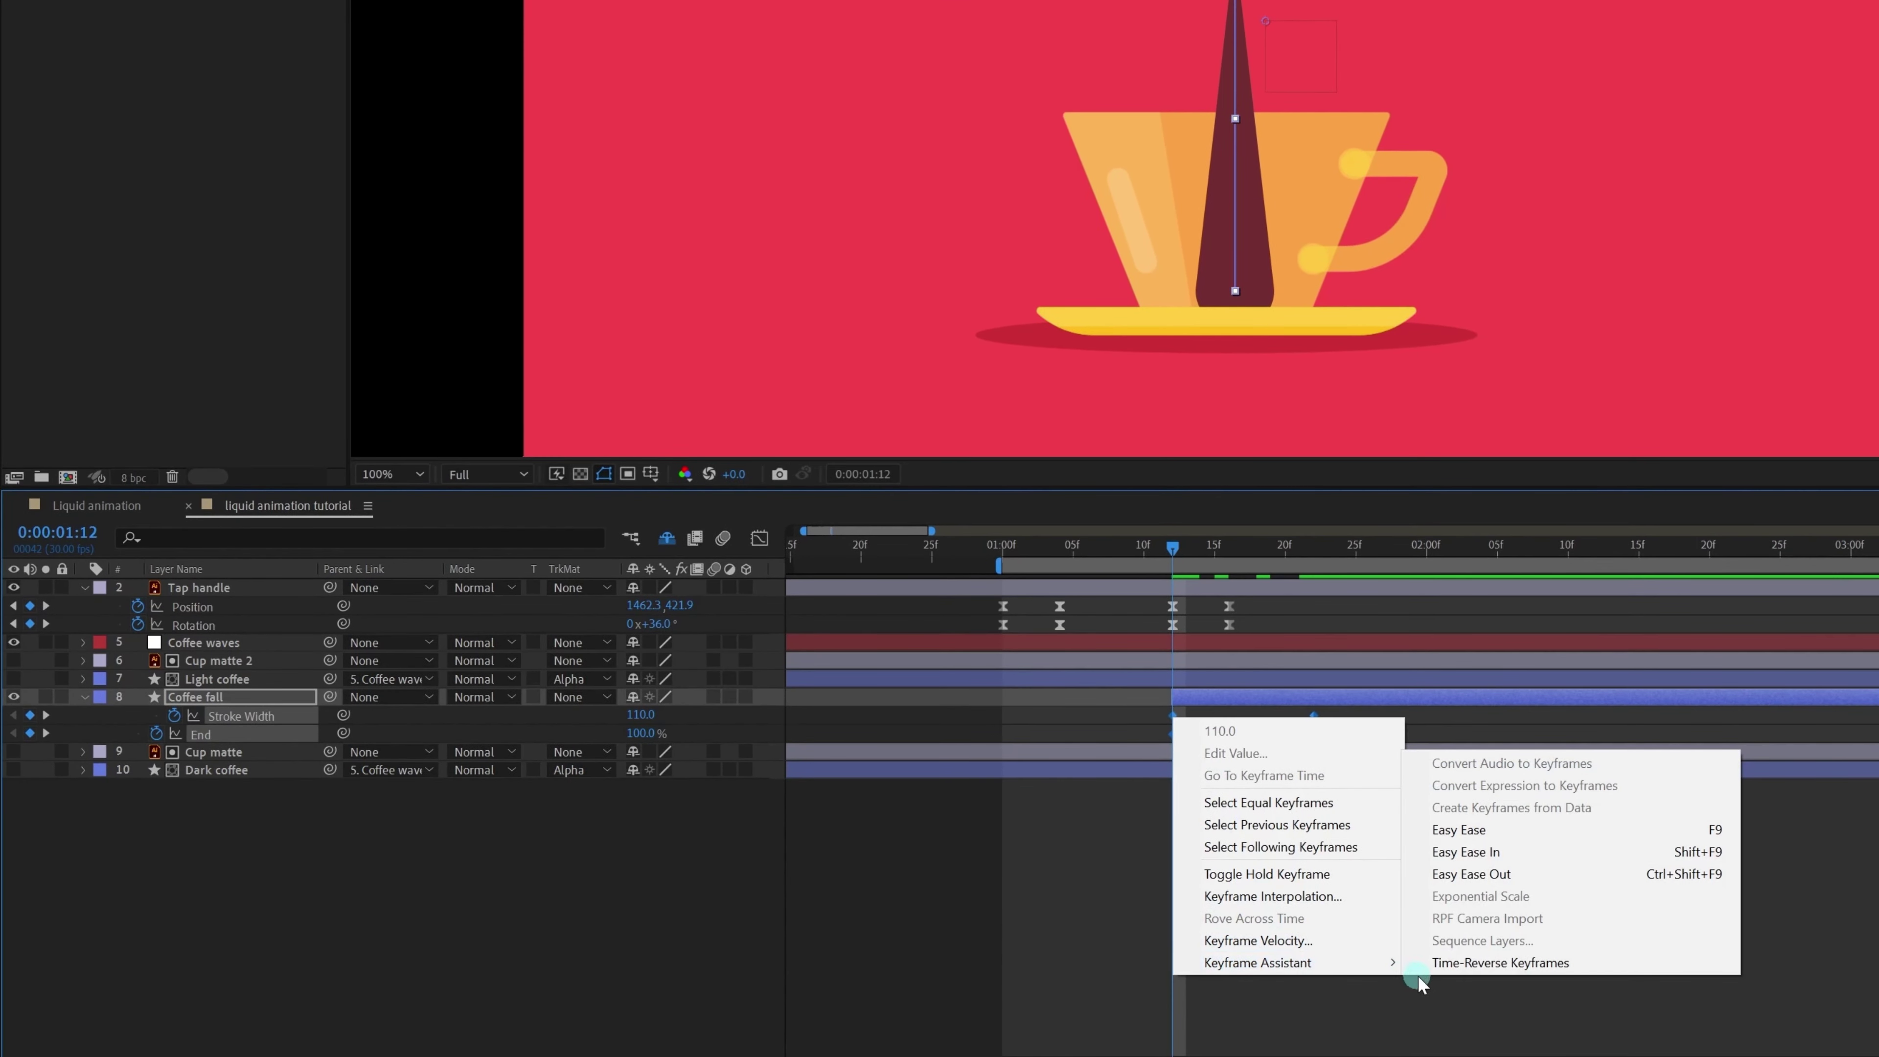
pyautogui.click(1440, 962)
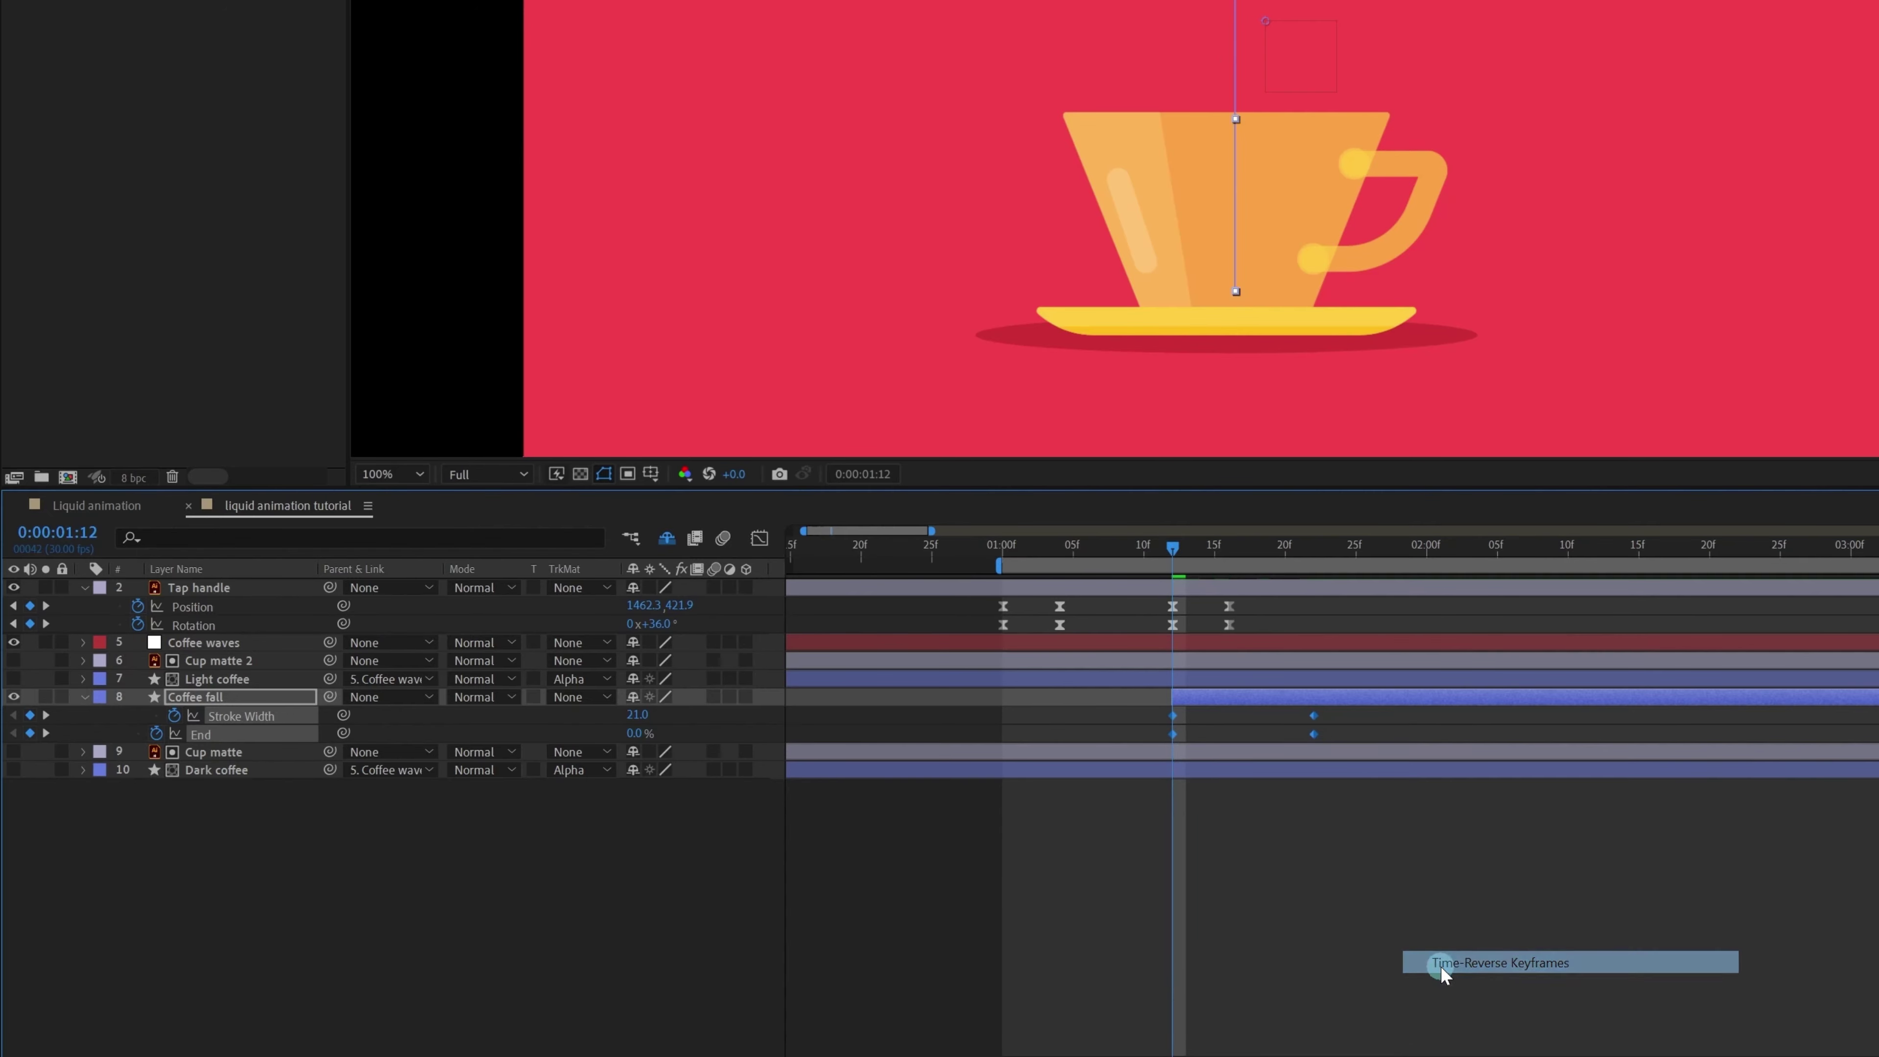
pyautogui.press('F9')
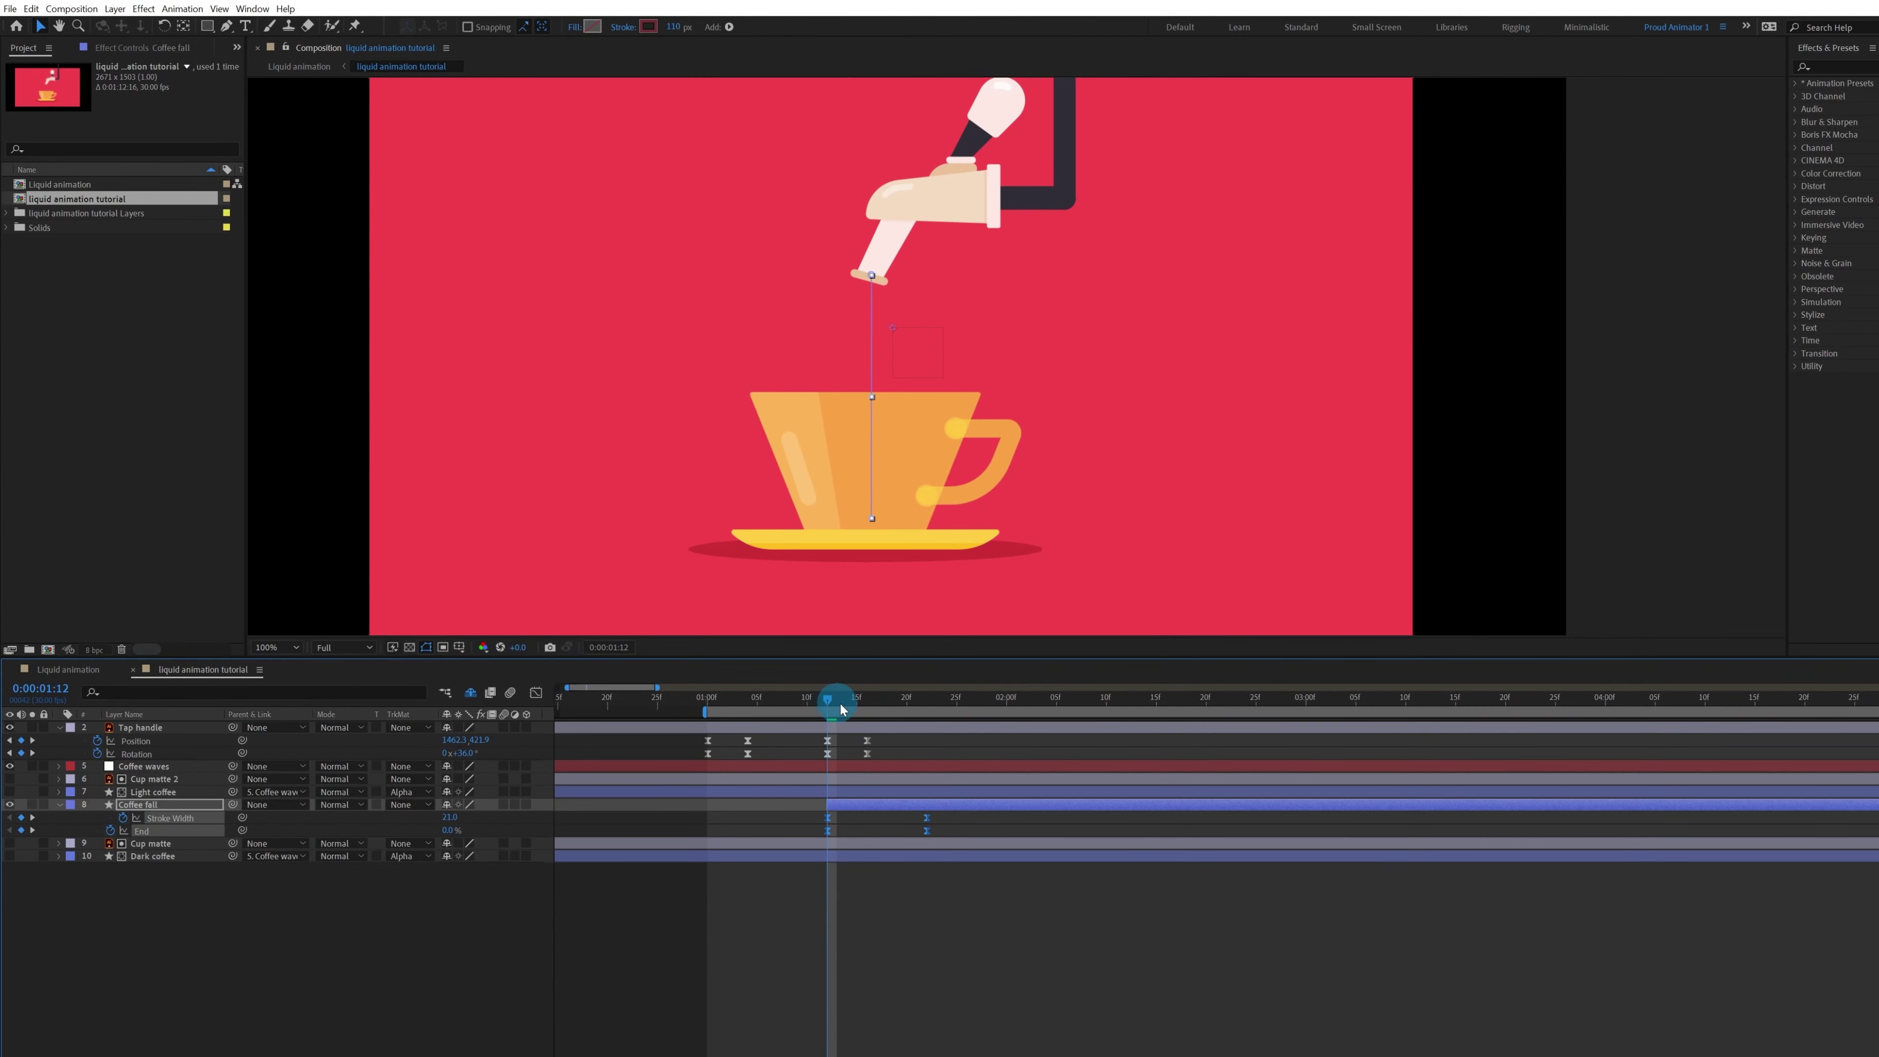
# At 0:00:01:22, move the upper point of the Coffee fall path up inside the tap spout with the Pen tool.
pyautogui.moveTo(840, 702); pyautogui.dragTo(927, 699)
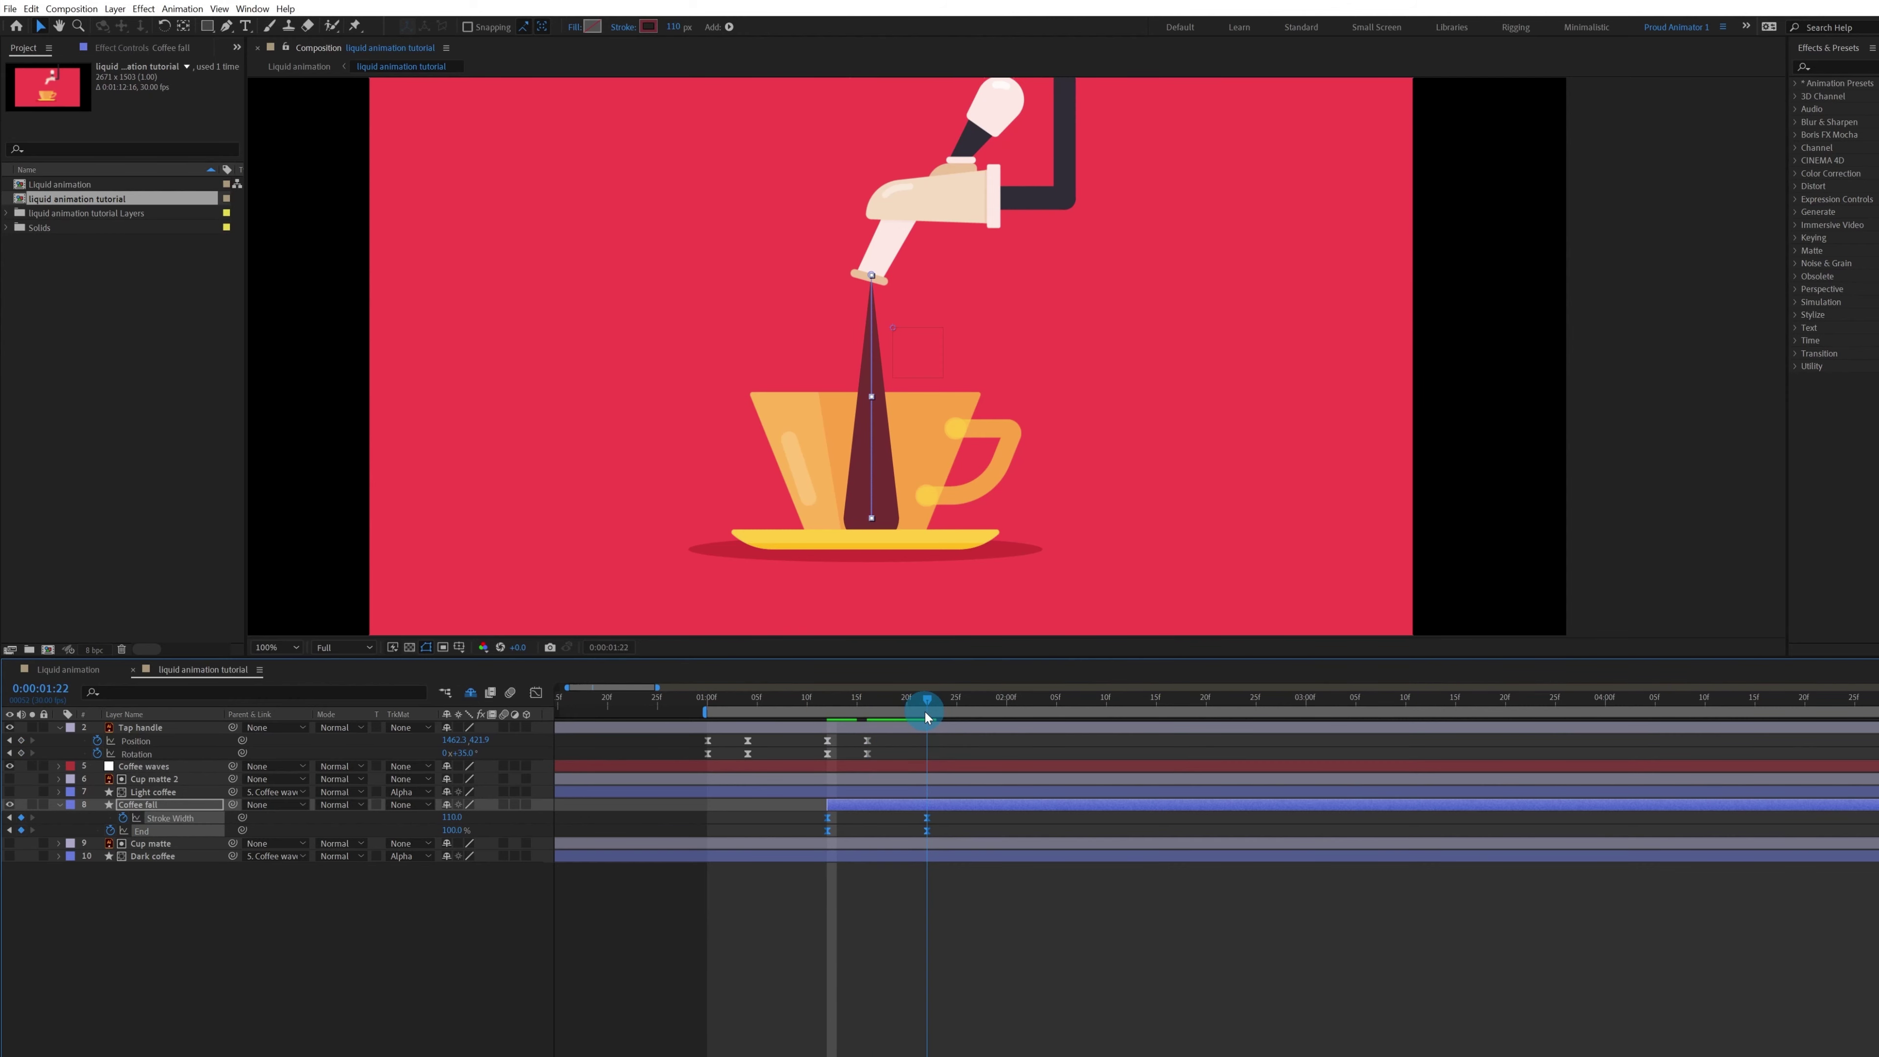
pyautogui.scroll(1, 765, 188)
pyautogui.moveTo(766, 193); pyautogui.dragTo(777, 225)
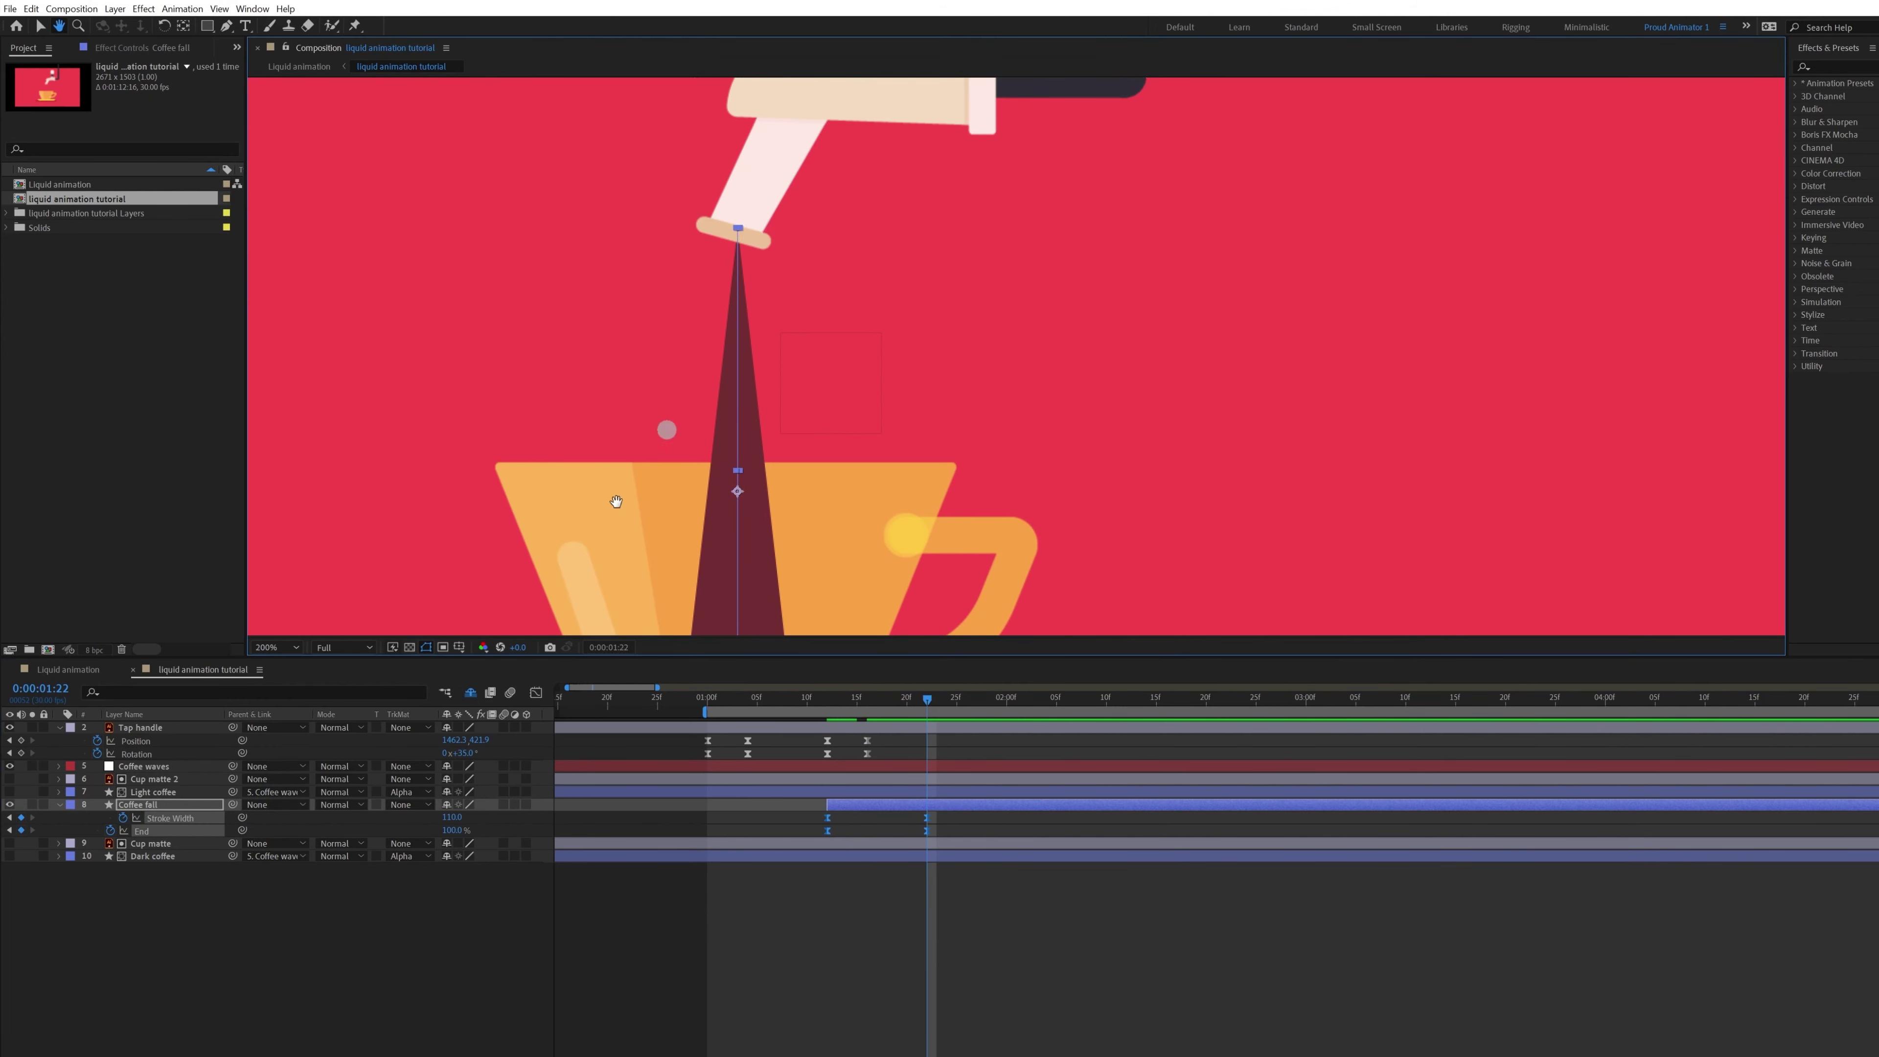
pyautogui.click(191, 805)
pyautogui.click(236, 47)
pyautogui.click(227, 27)
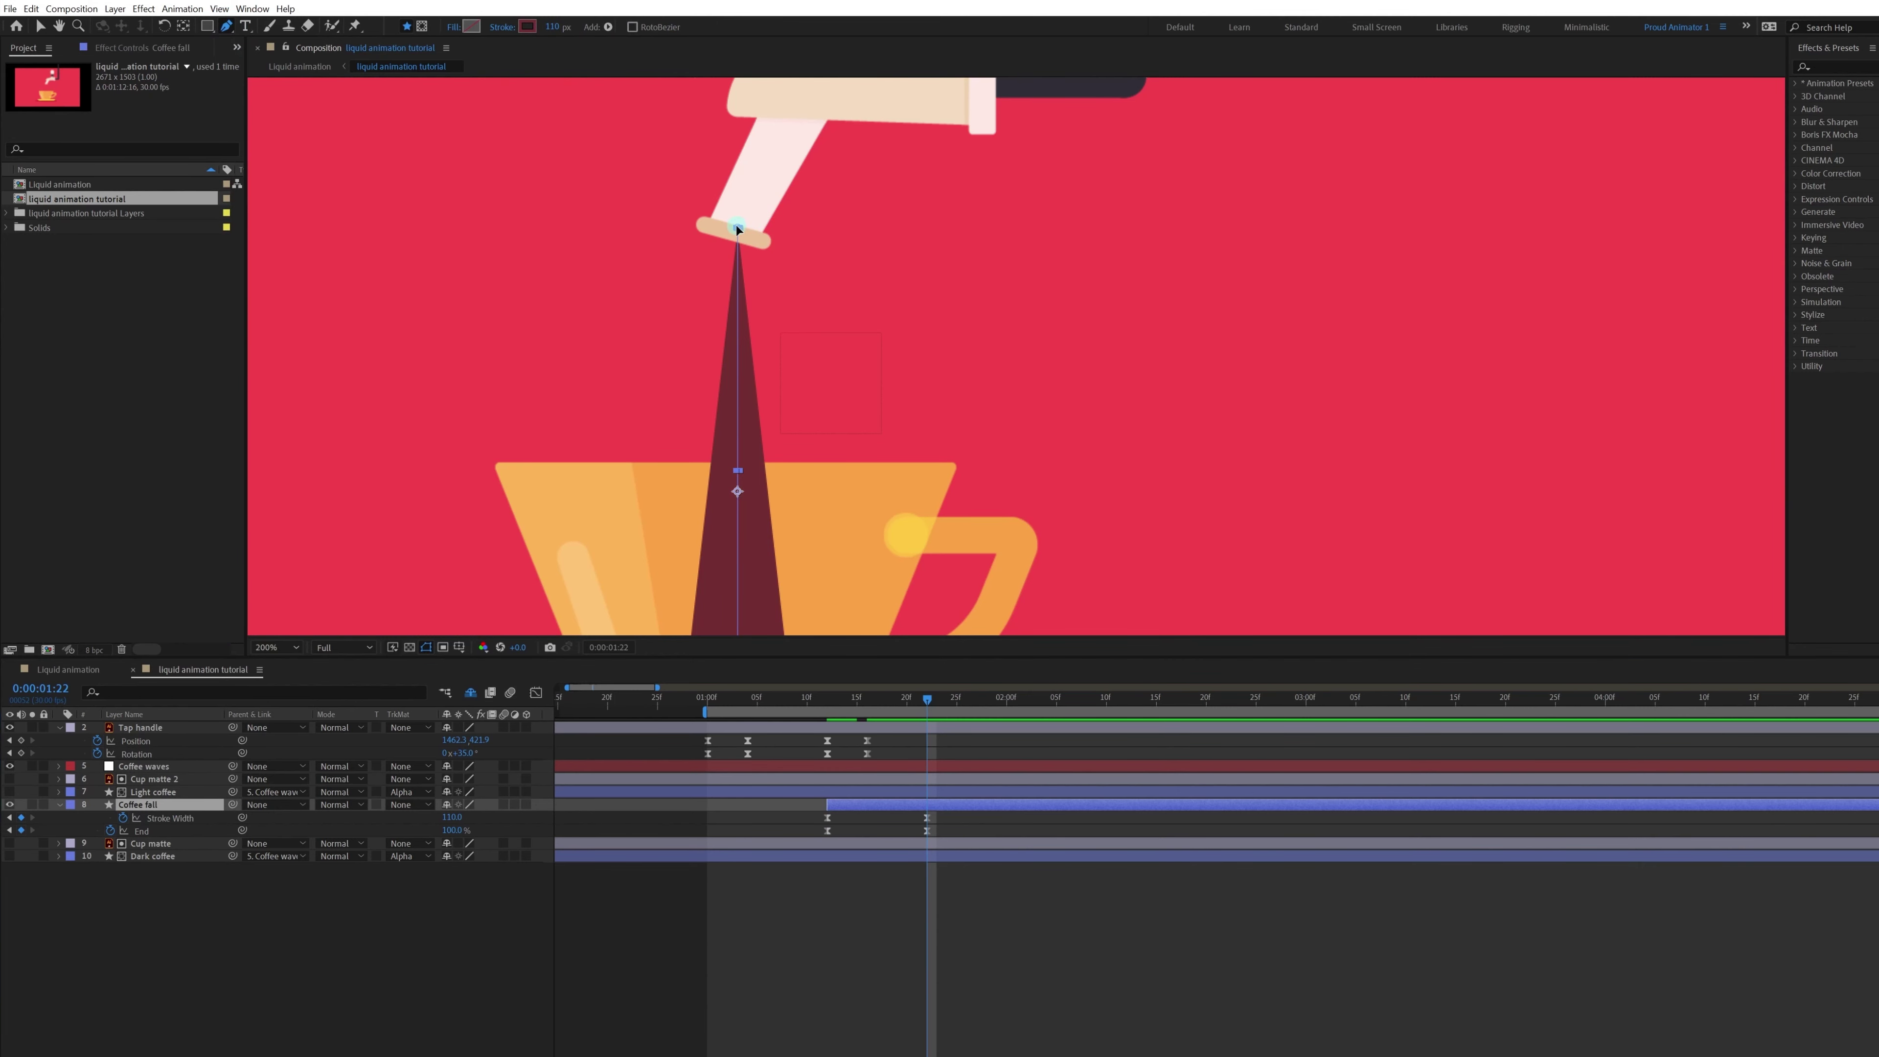
pyautogui.moveTo(737, 228); pyautogui.dragTo(746, 171)
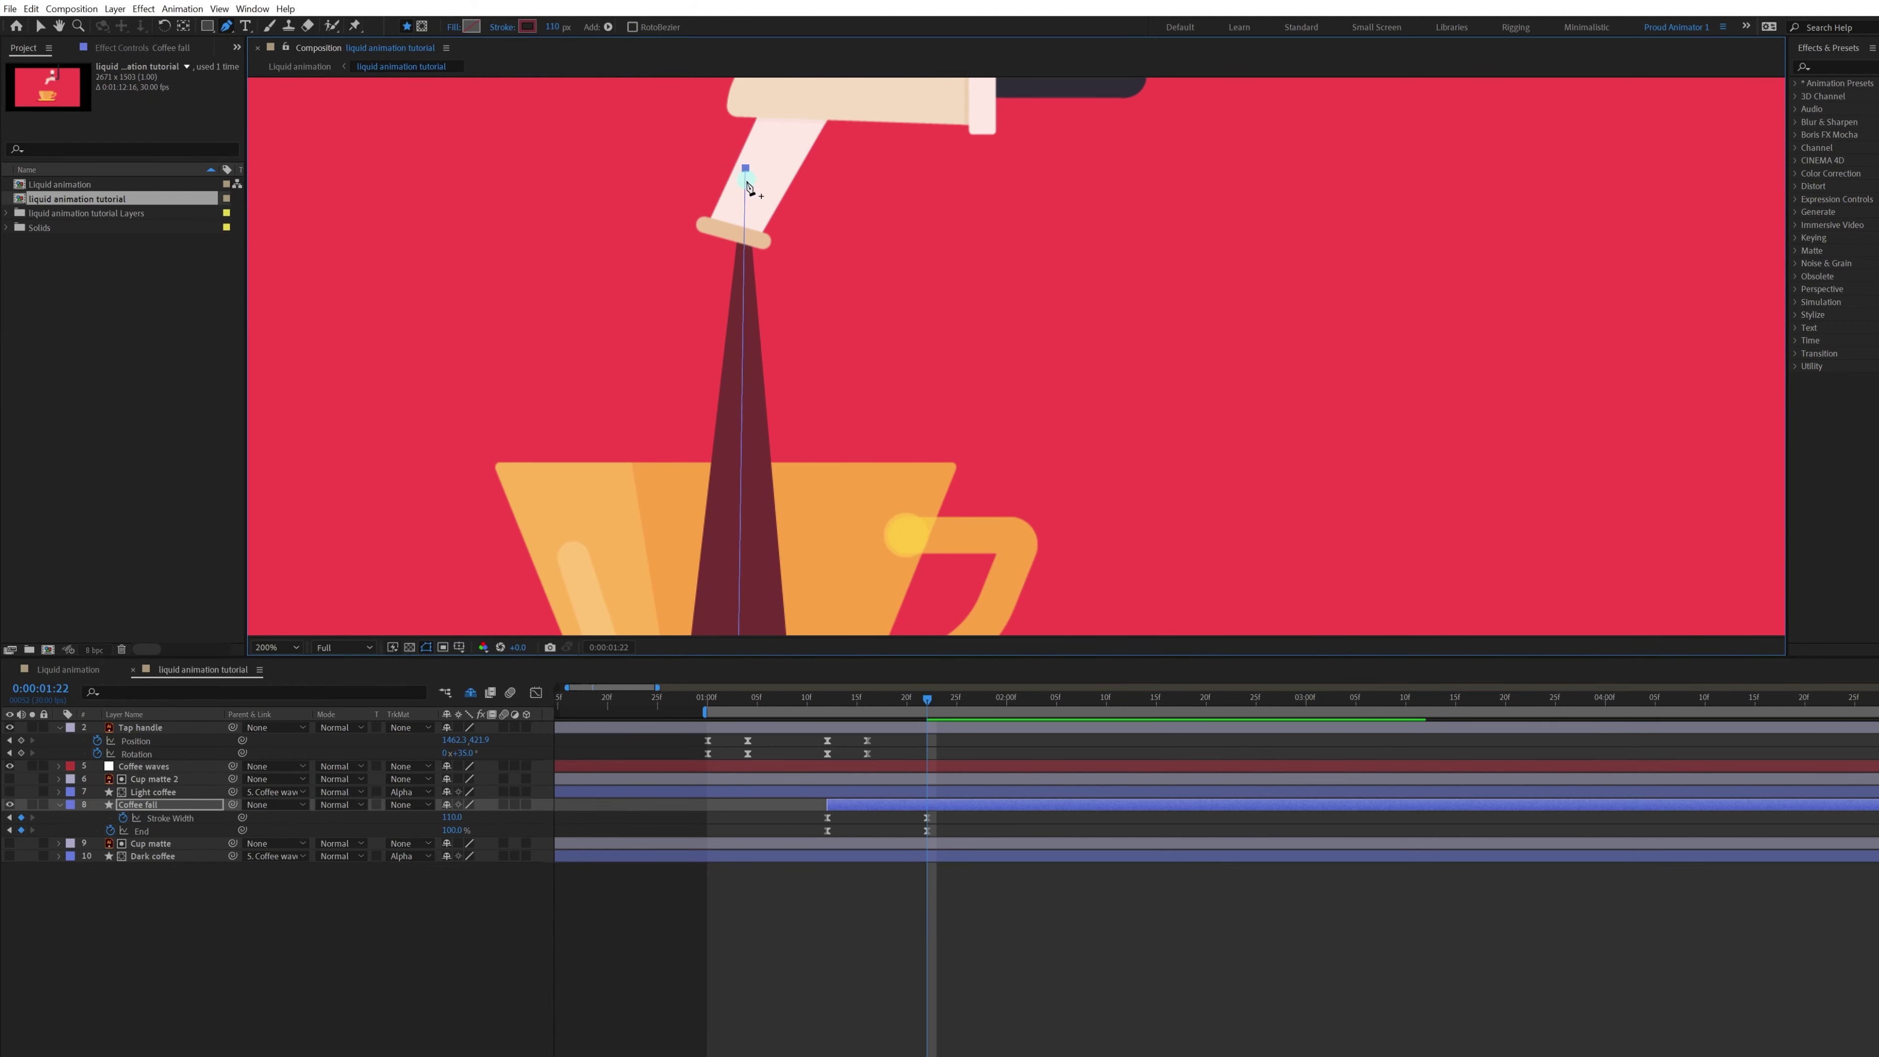
pyautogui.scroll(-2, 746, 185)
pyautogui.click(936, 853)
pyautogui.click(940, 817)
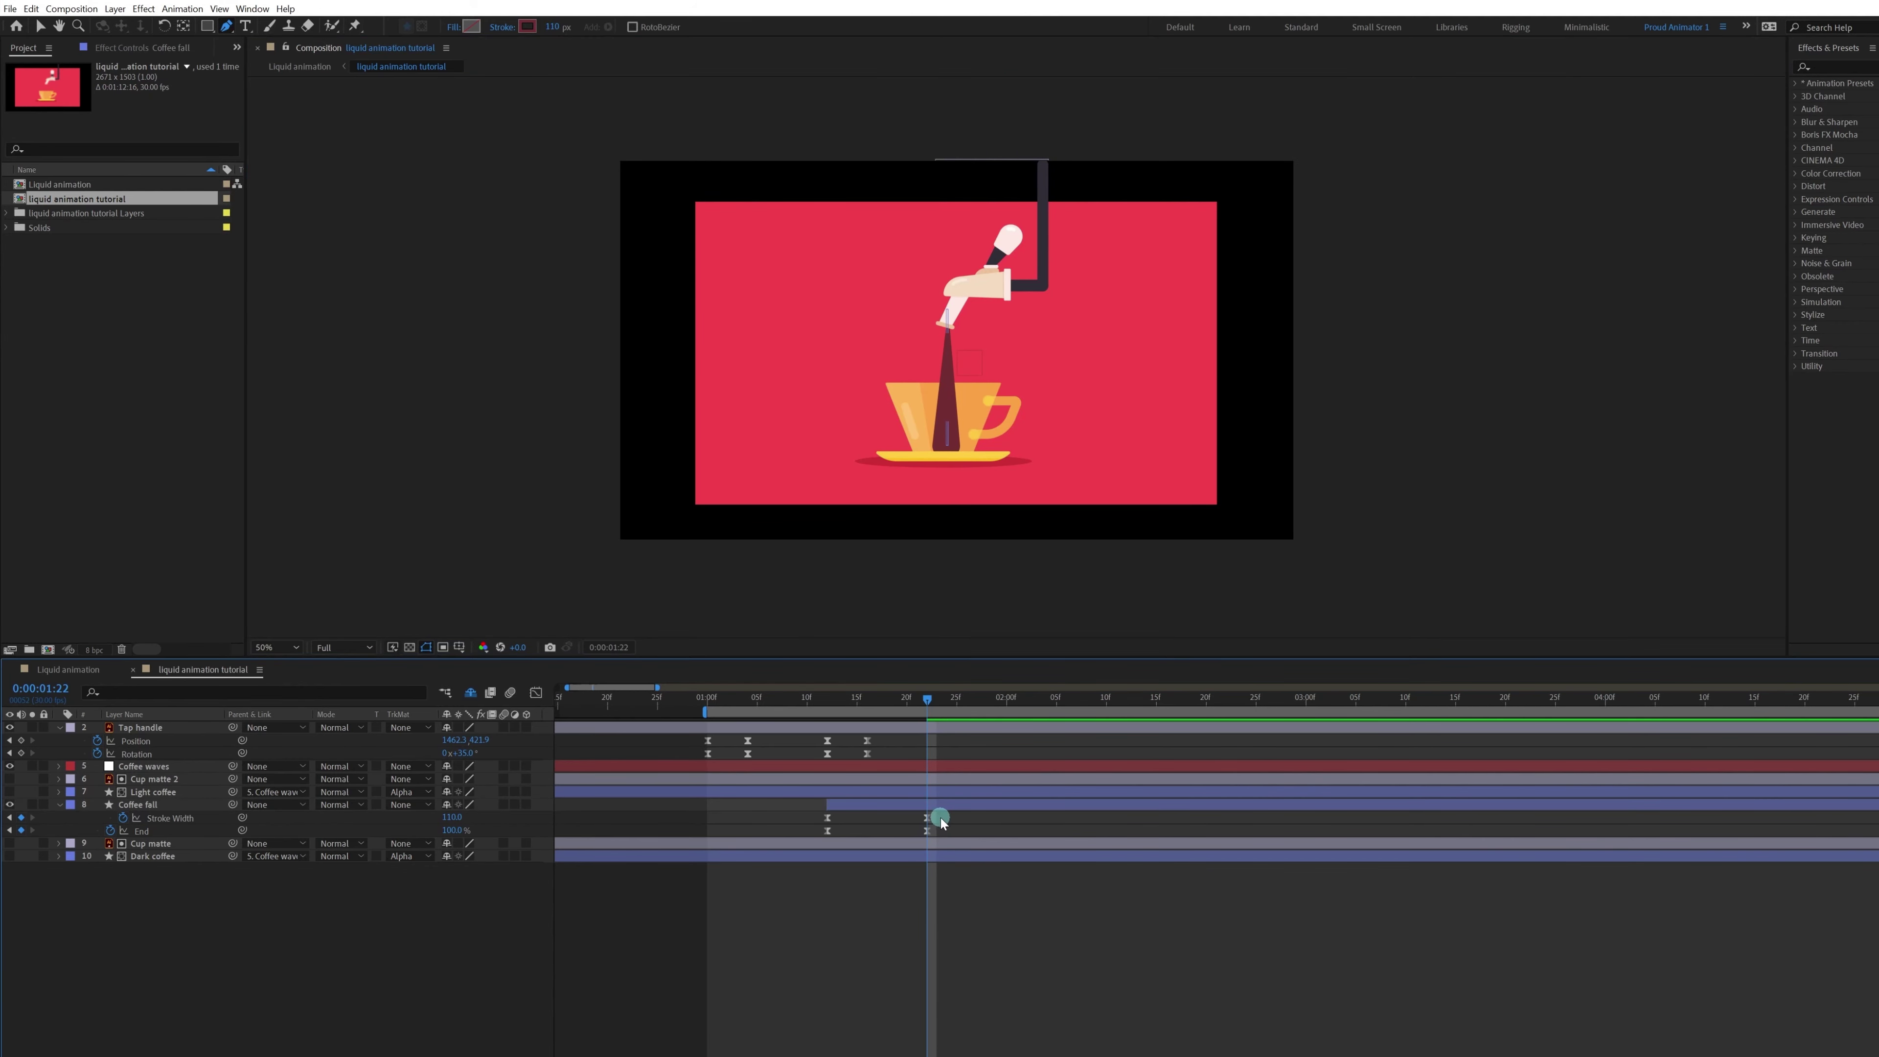
# Shorten the incoming ease of Coffee fall's last Stroke Width and End keyframes in the speed graph, and preview the pour.
pyautogui.moveTo(861, 708); pyautogui.dragTo(716, 697)
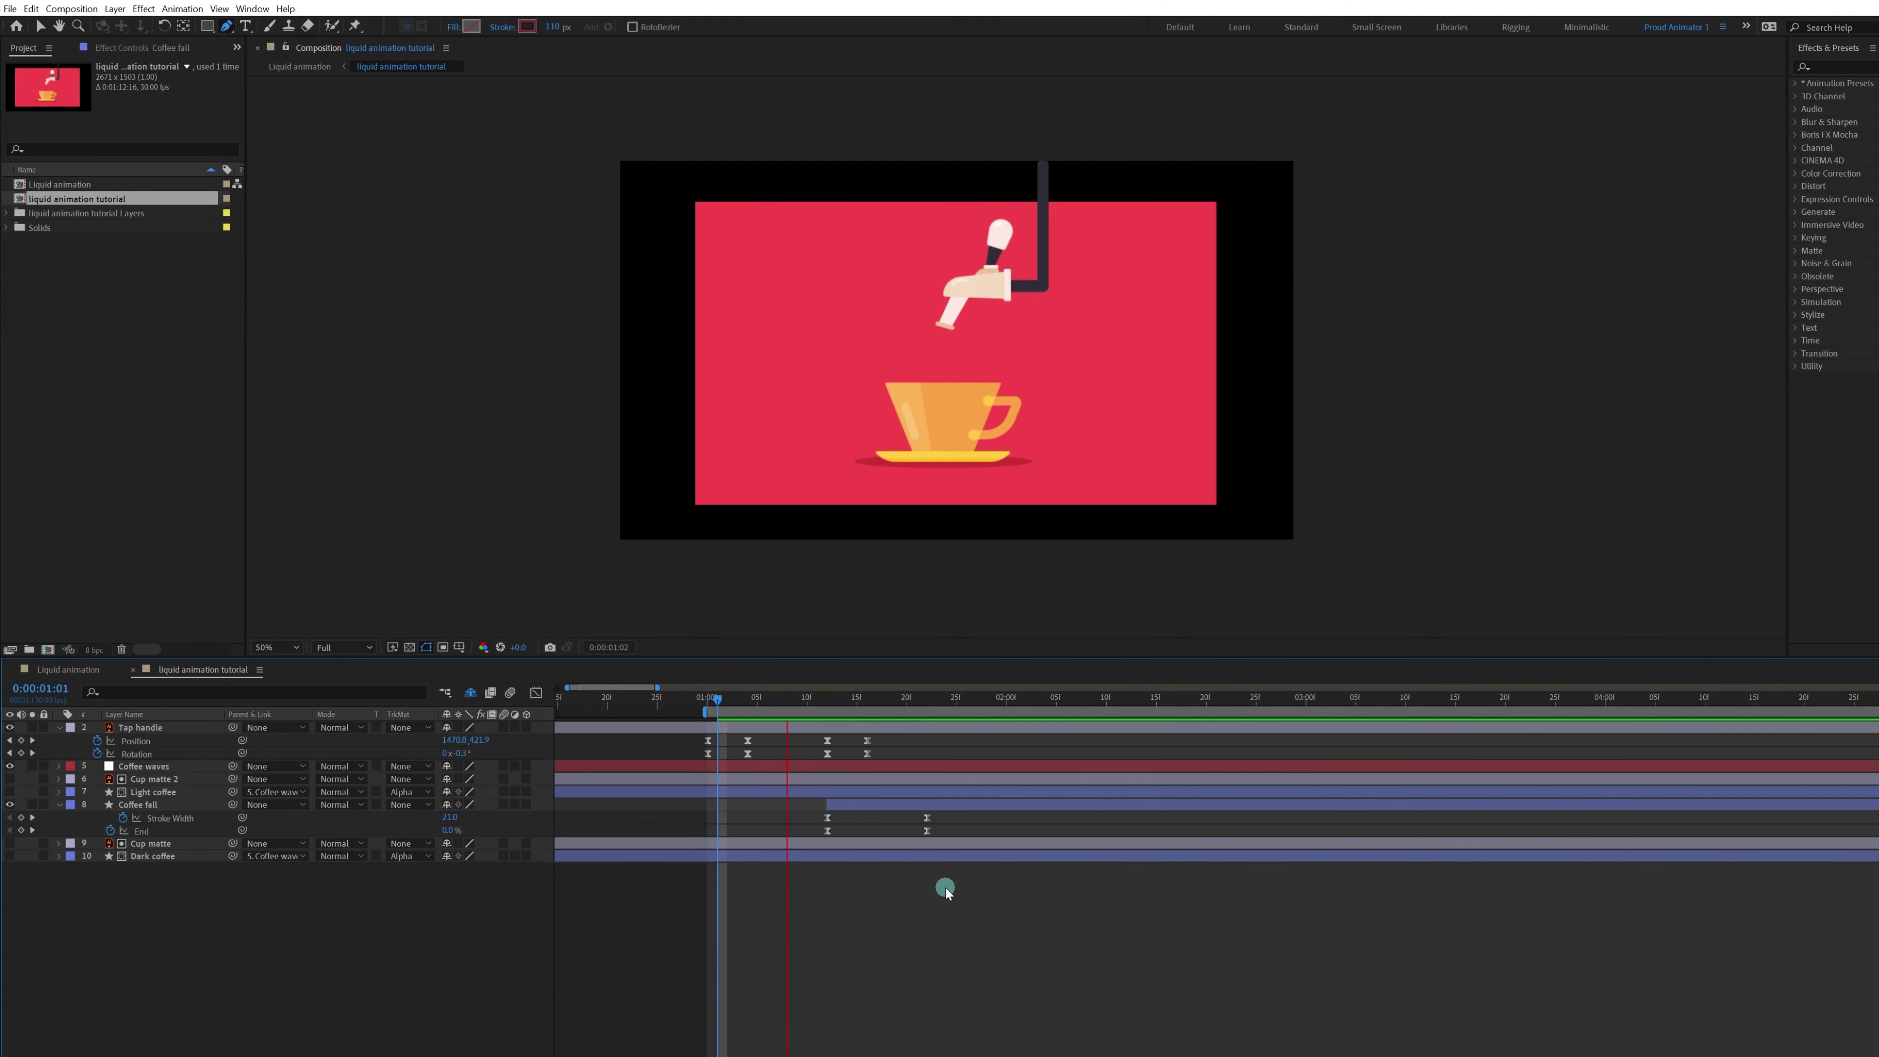
pyautogui.moveTo(926, 703); pyautogui.dragTo(918, 700)
pyautogui.moveTo(916, 813); pyautogui.dragTo(952, 830)
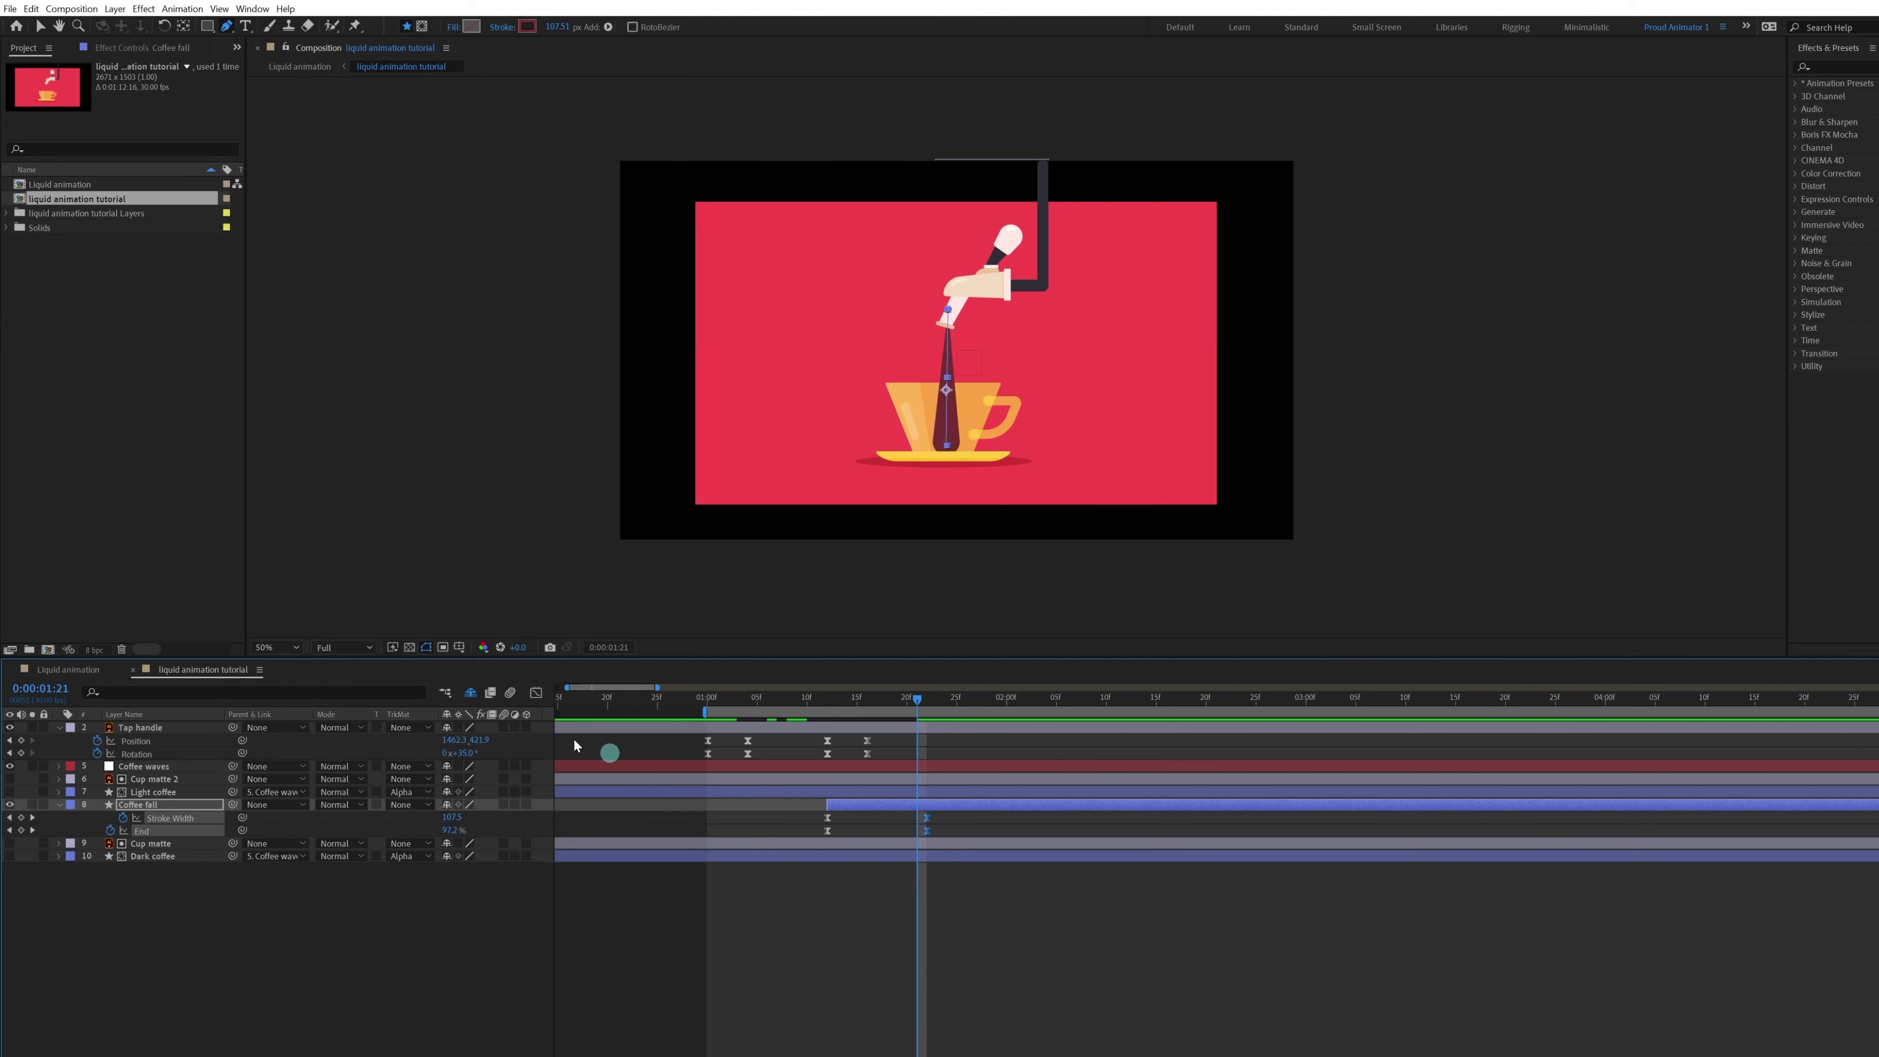
pyautogui.click(538, 694)
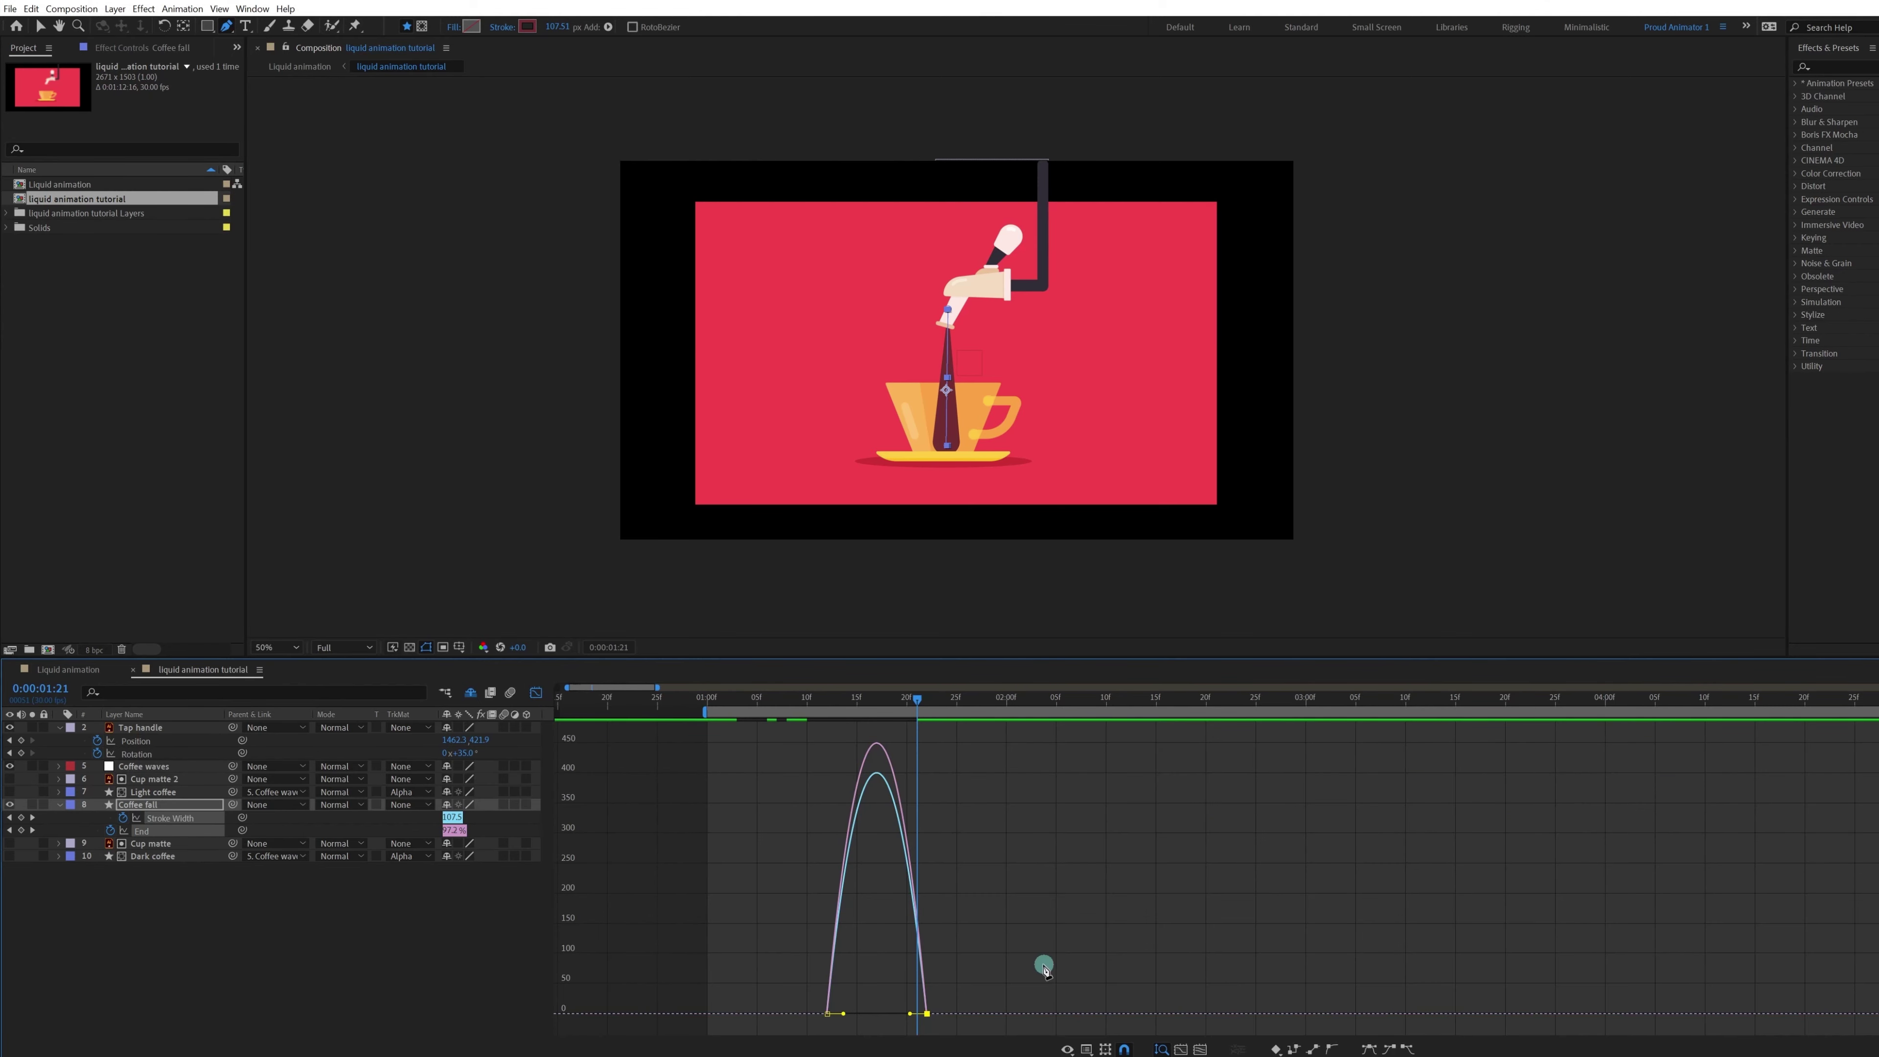
pyautogui.press('=')
pyautogui.press('=')
pyautogui.moveTo(993, 1007); pyautogui.dragTo(912, 1014)
pyautogui.click(872, 1015)
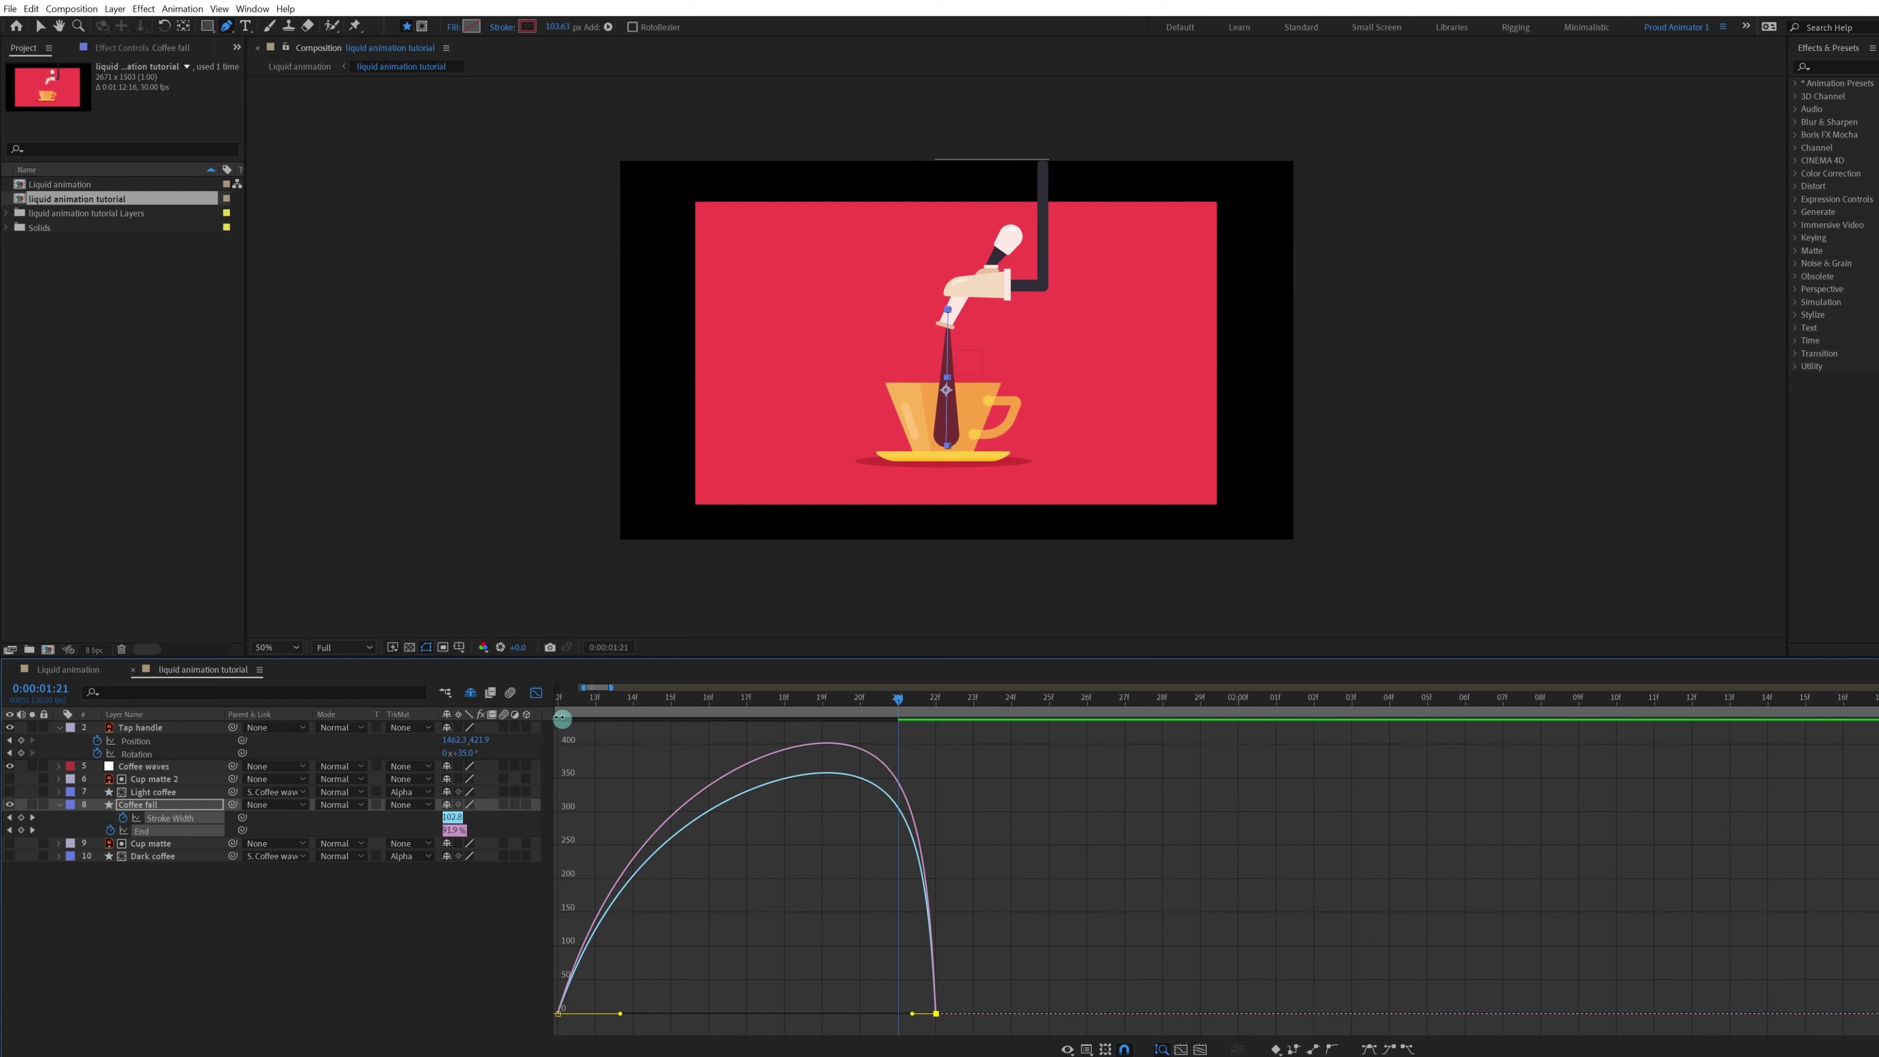
pyautogui.click(536, 692)
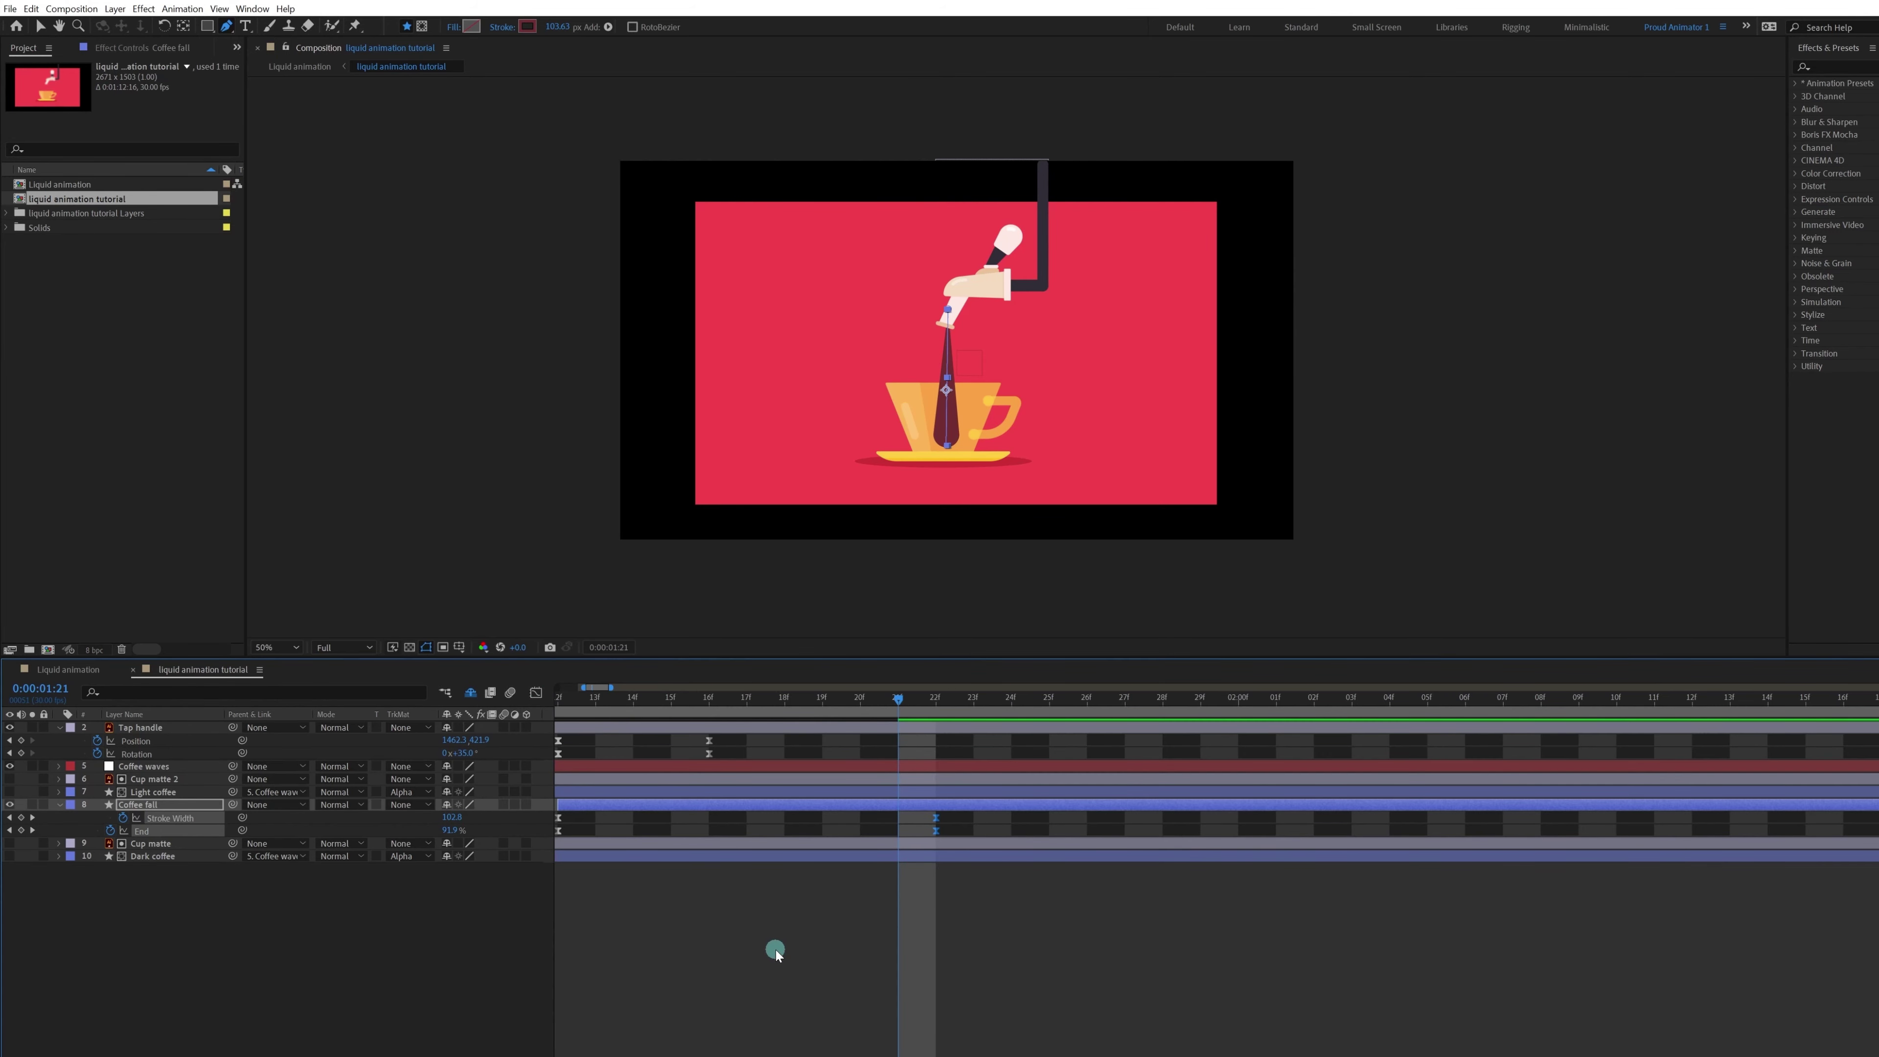
pyautogui.press('-')
pyautogui.click(707, 700)
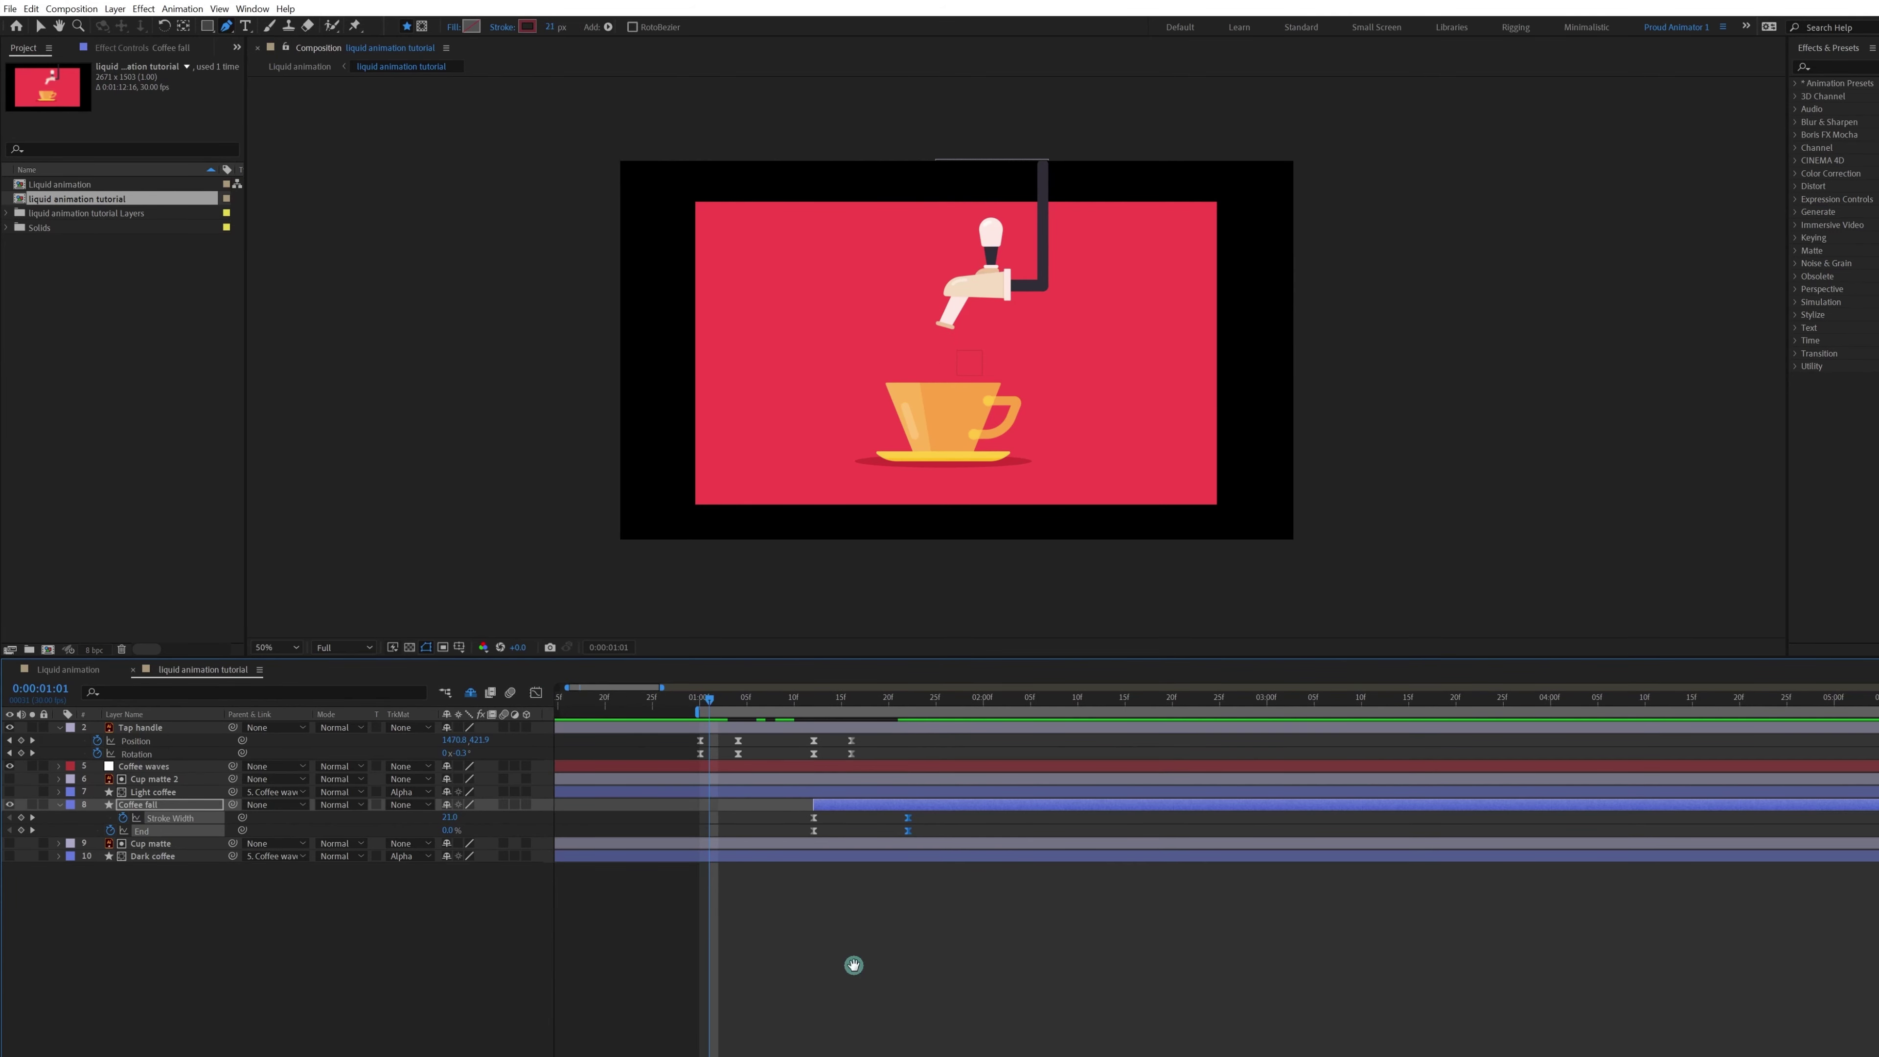
pyautogui.press('space')
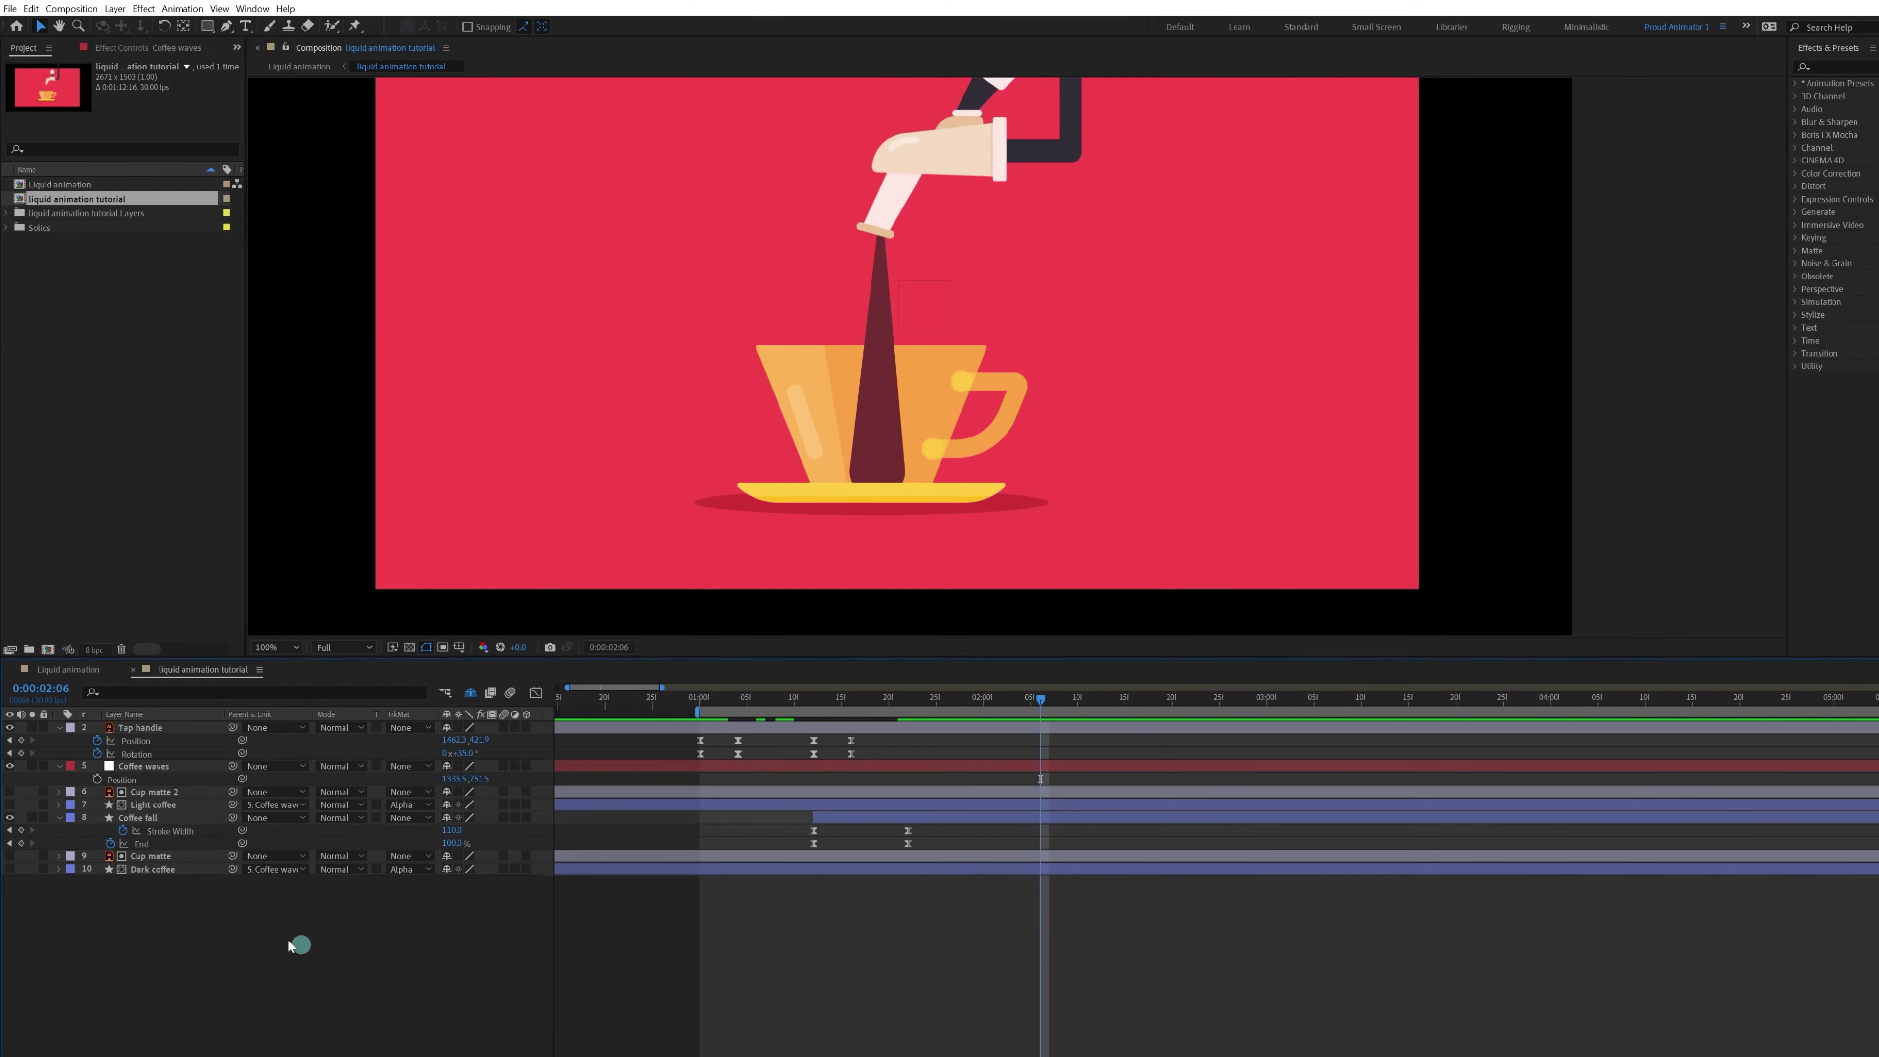
# Turn on the visibility of the Light coffee and Dark coffee layers.
pyautogui.click(154, 870)
pyautogui.keyDown('ctrl'); pyautogui.click(150, 806); pyautogui.keyUp('ctrl')
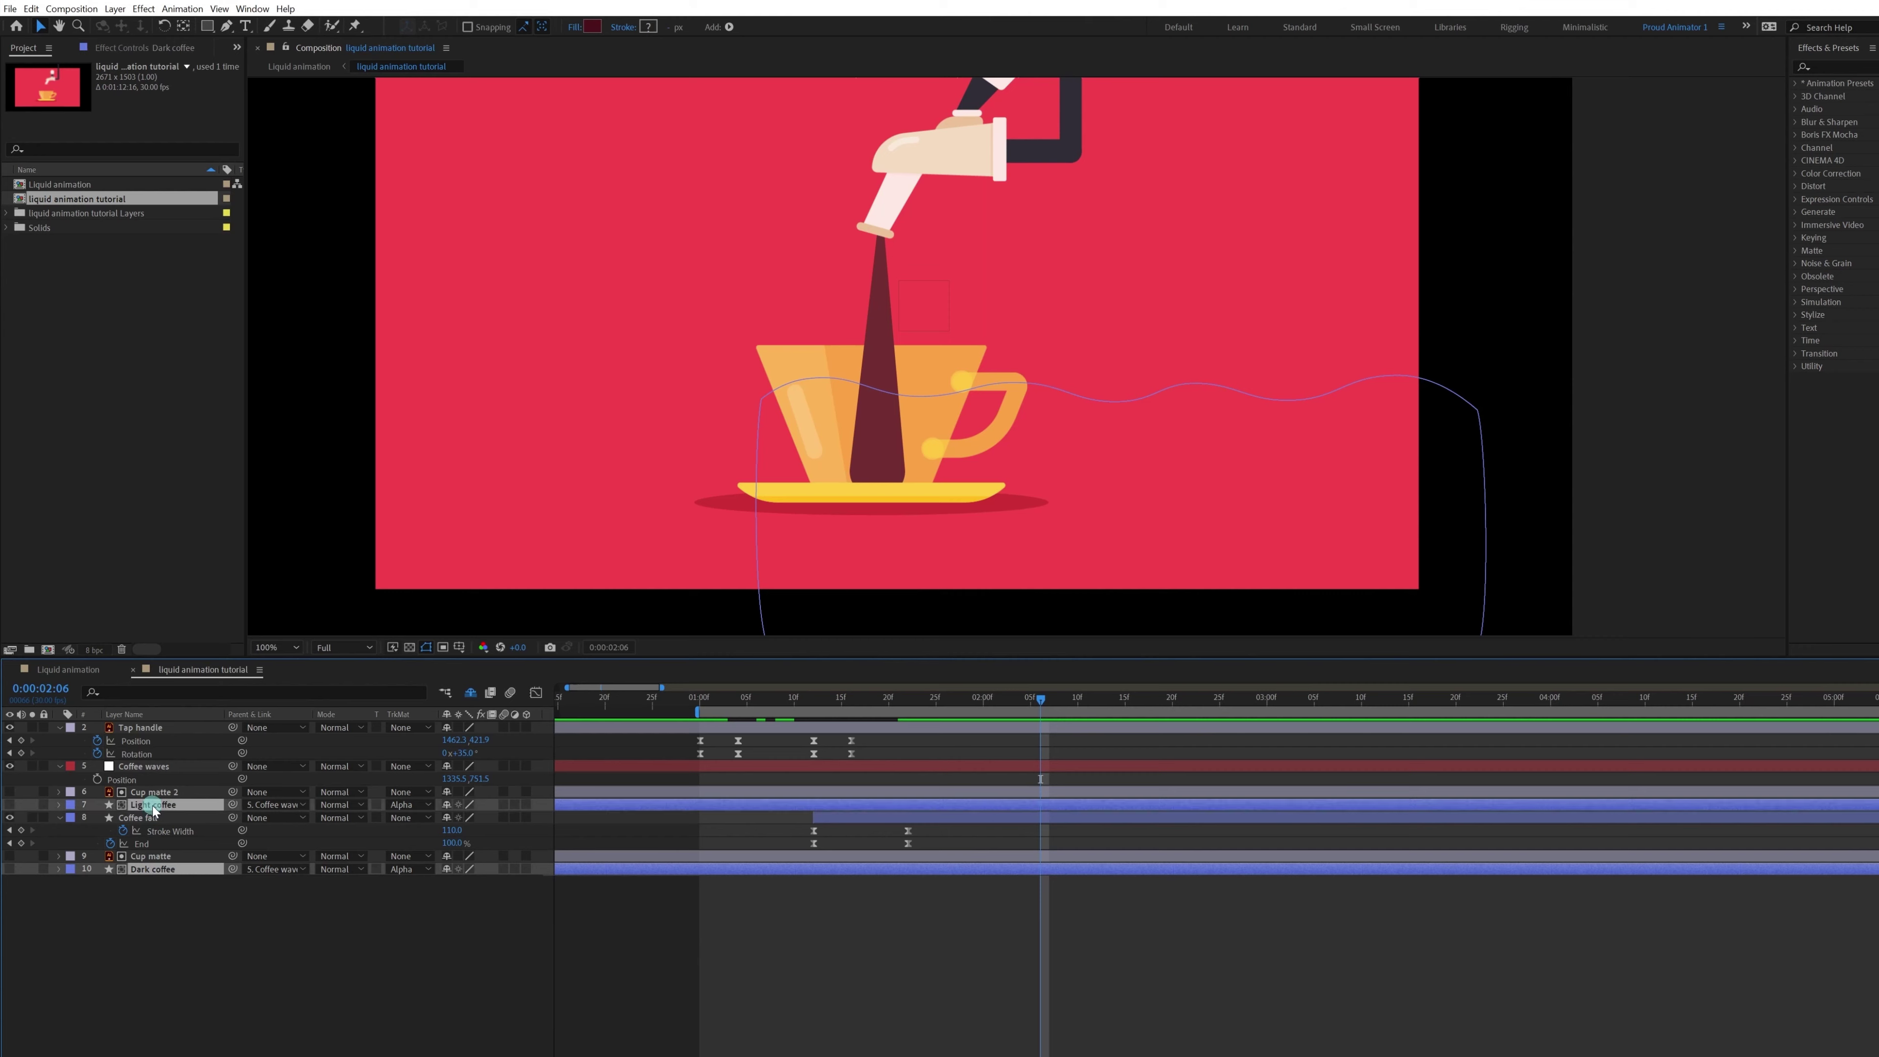
pyautogui.click(10, 804)
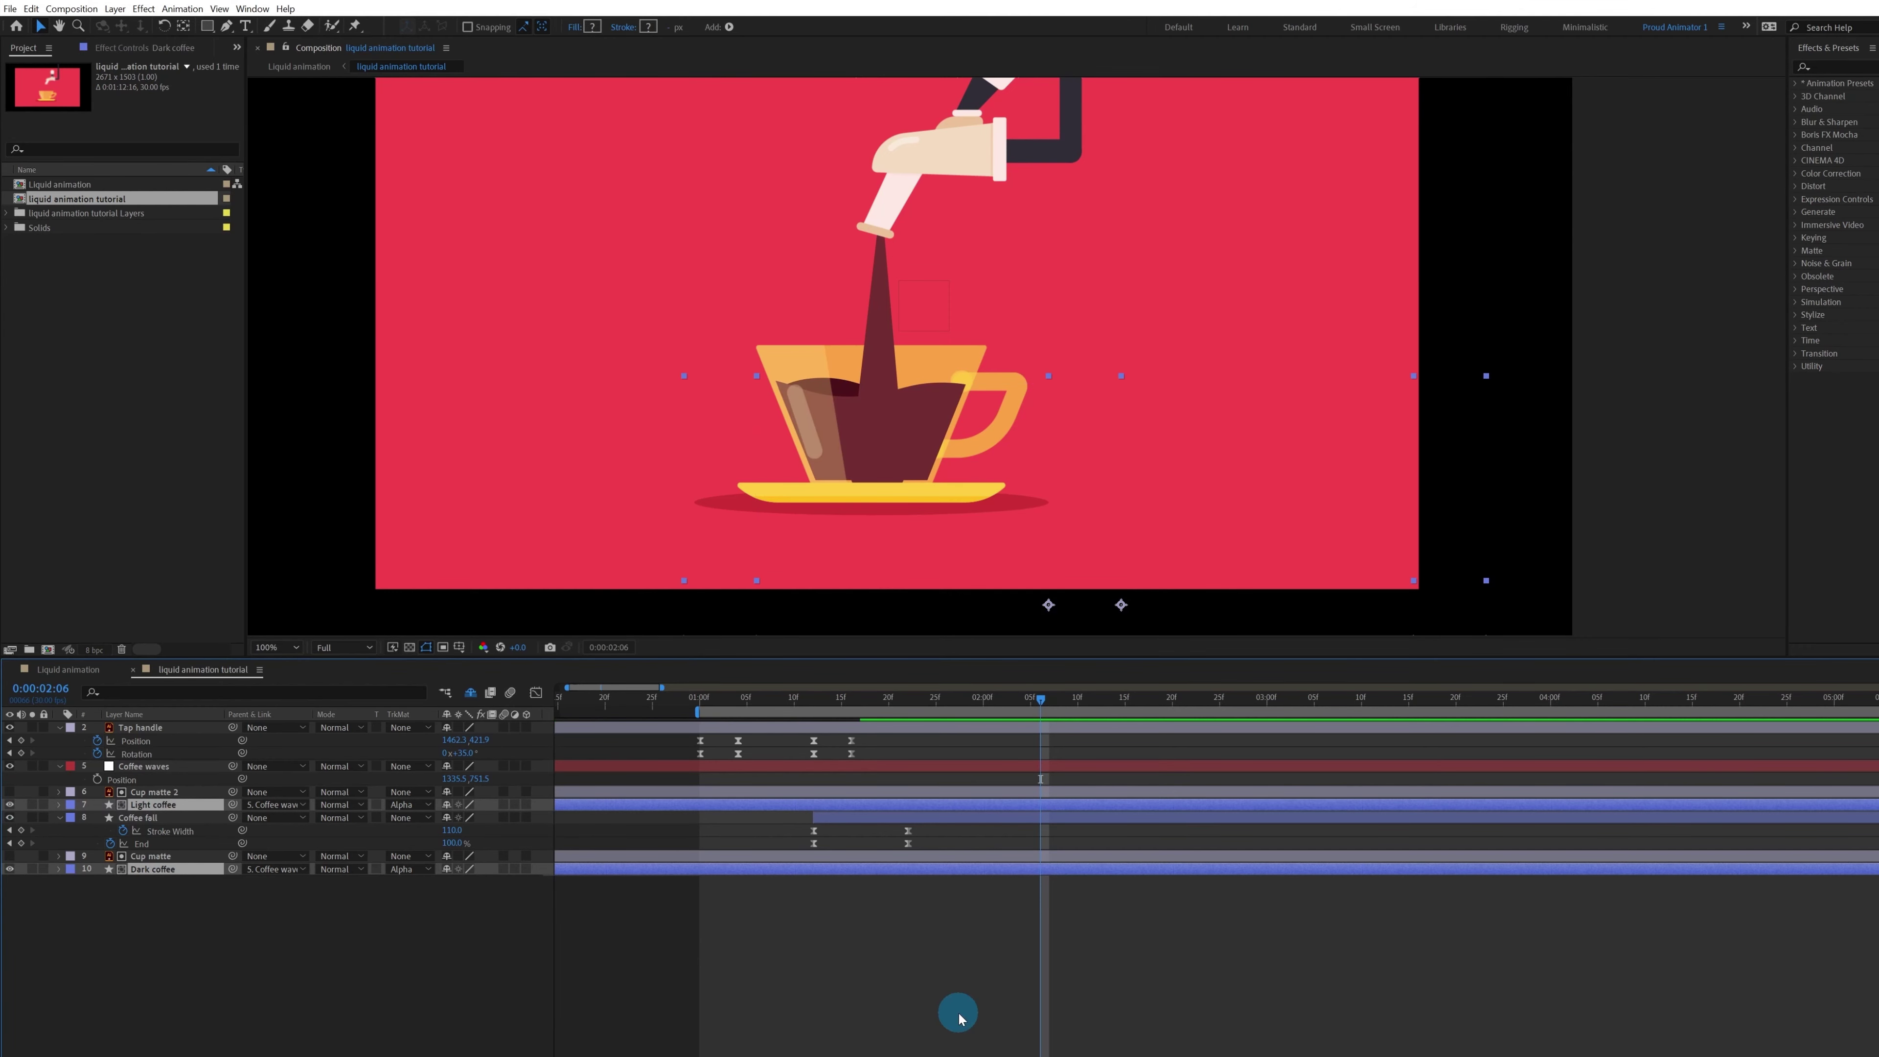
pyautogui.click(957, 1018)
# Nudge the Cup matte and Cup matte 2 layers slightly down so the coffee fills the cup to the saucer.
pyautogui.scroll(1, 914, 500)
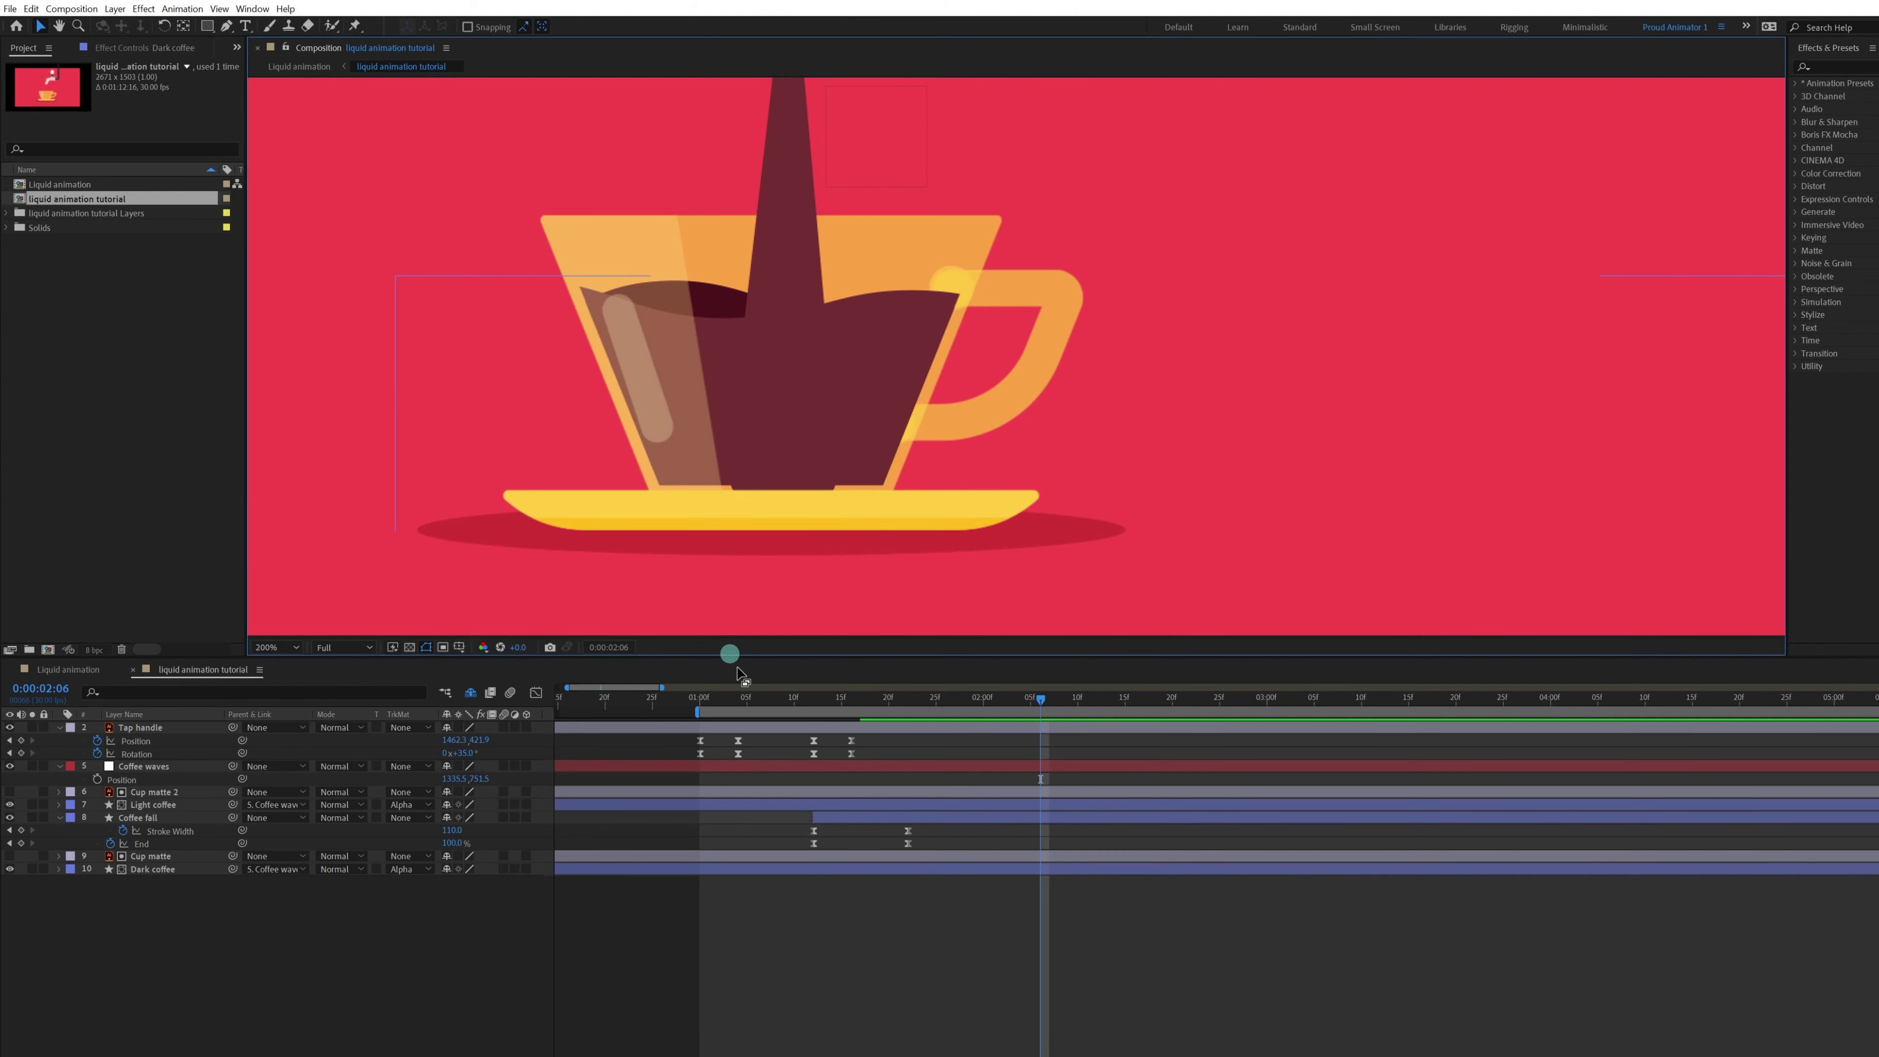
pyautogui.click(866, 819)
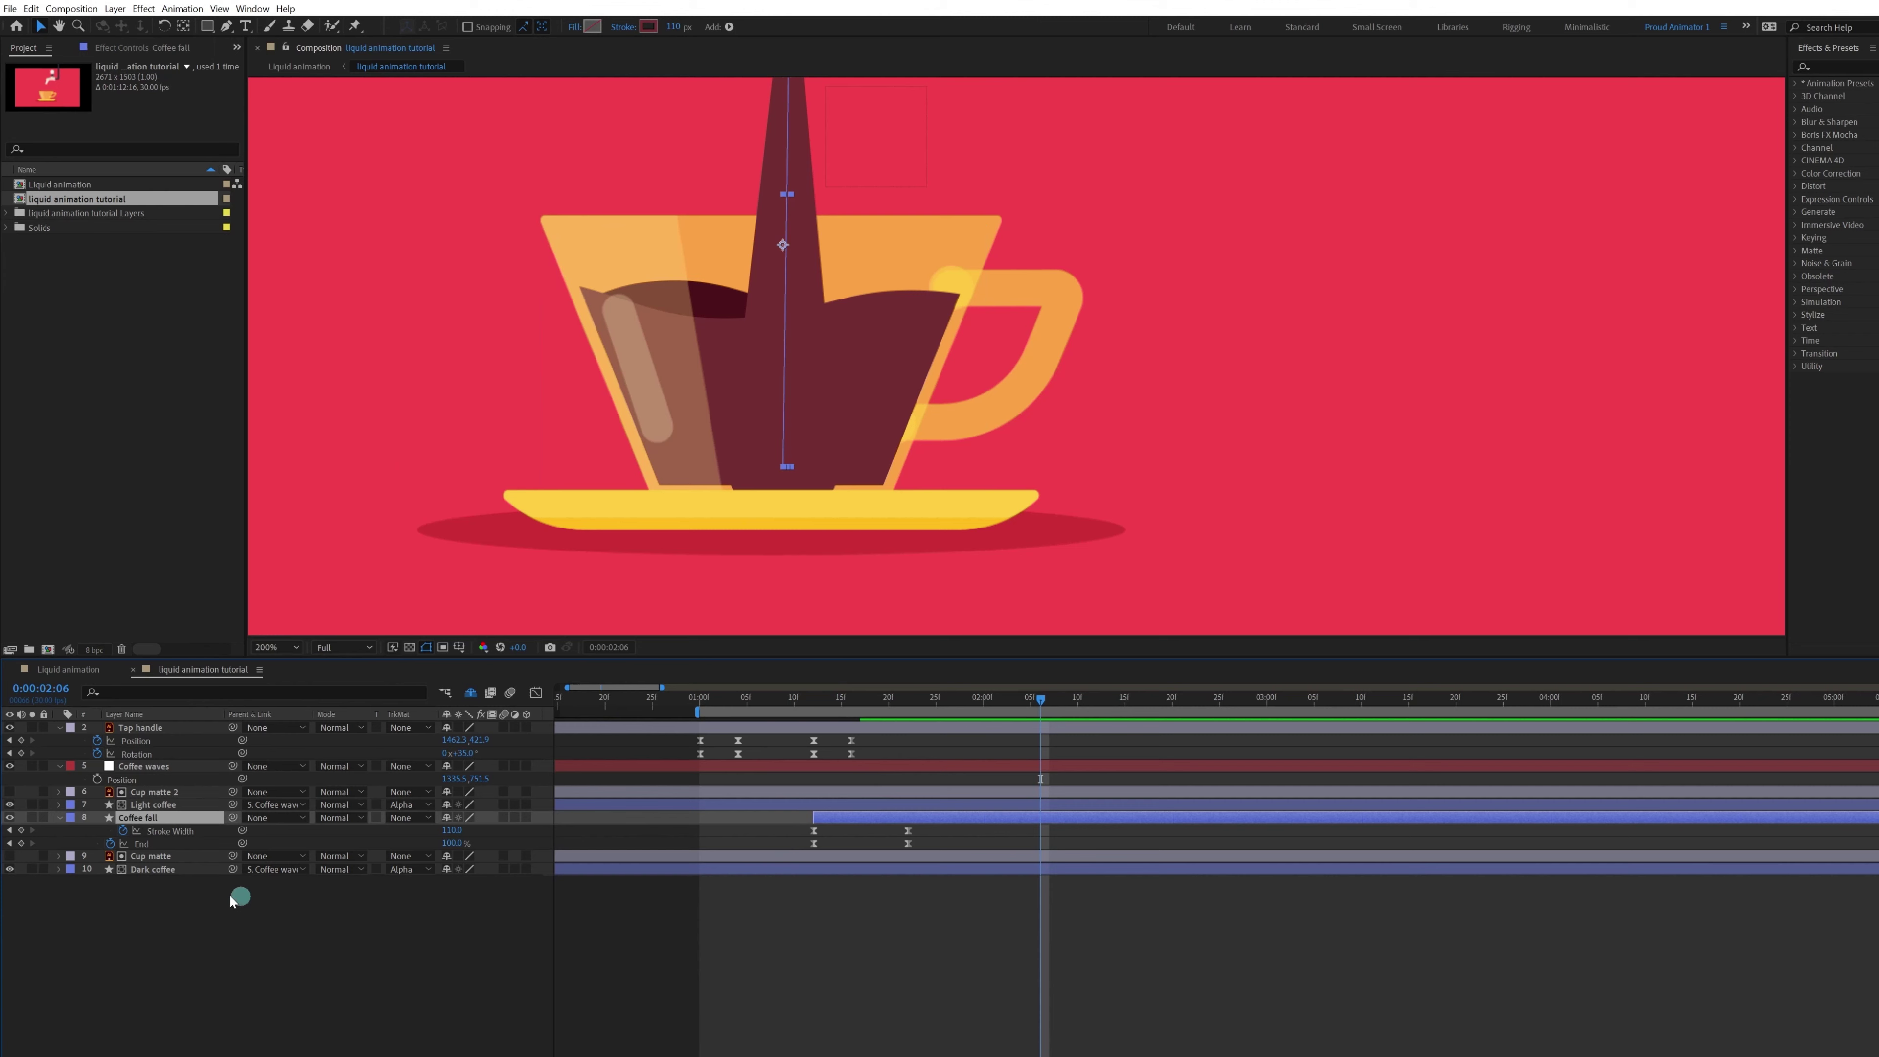
pyautogui.click(166, 792)
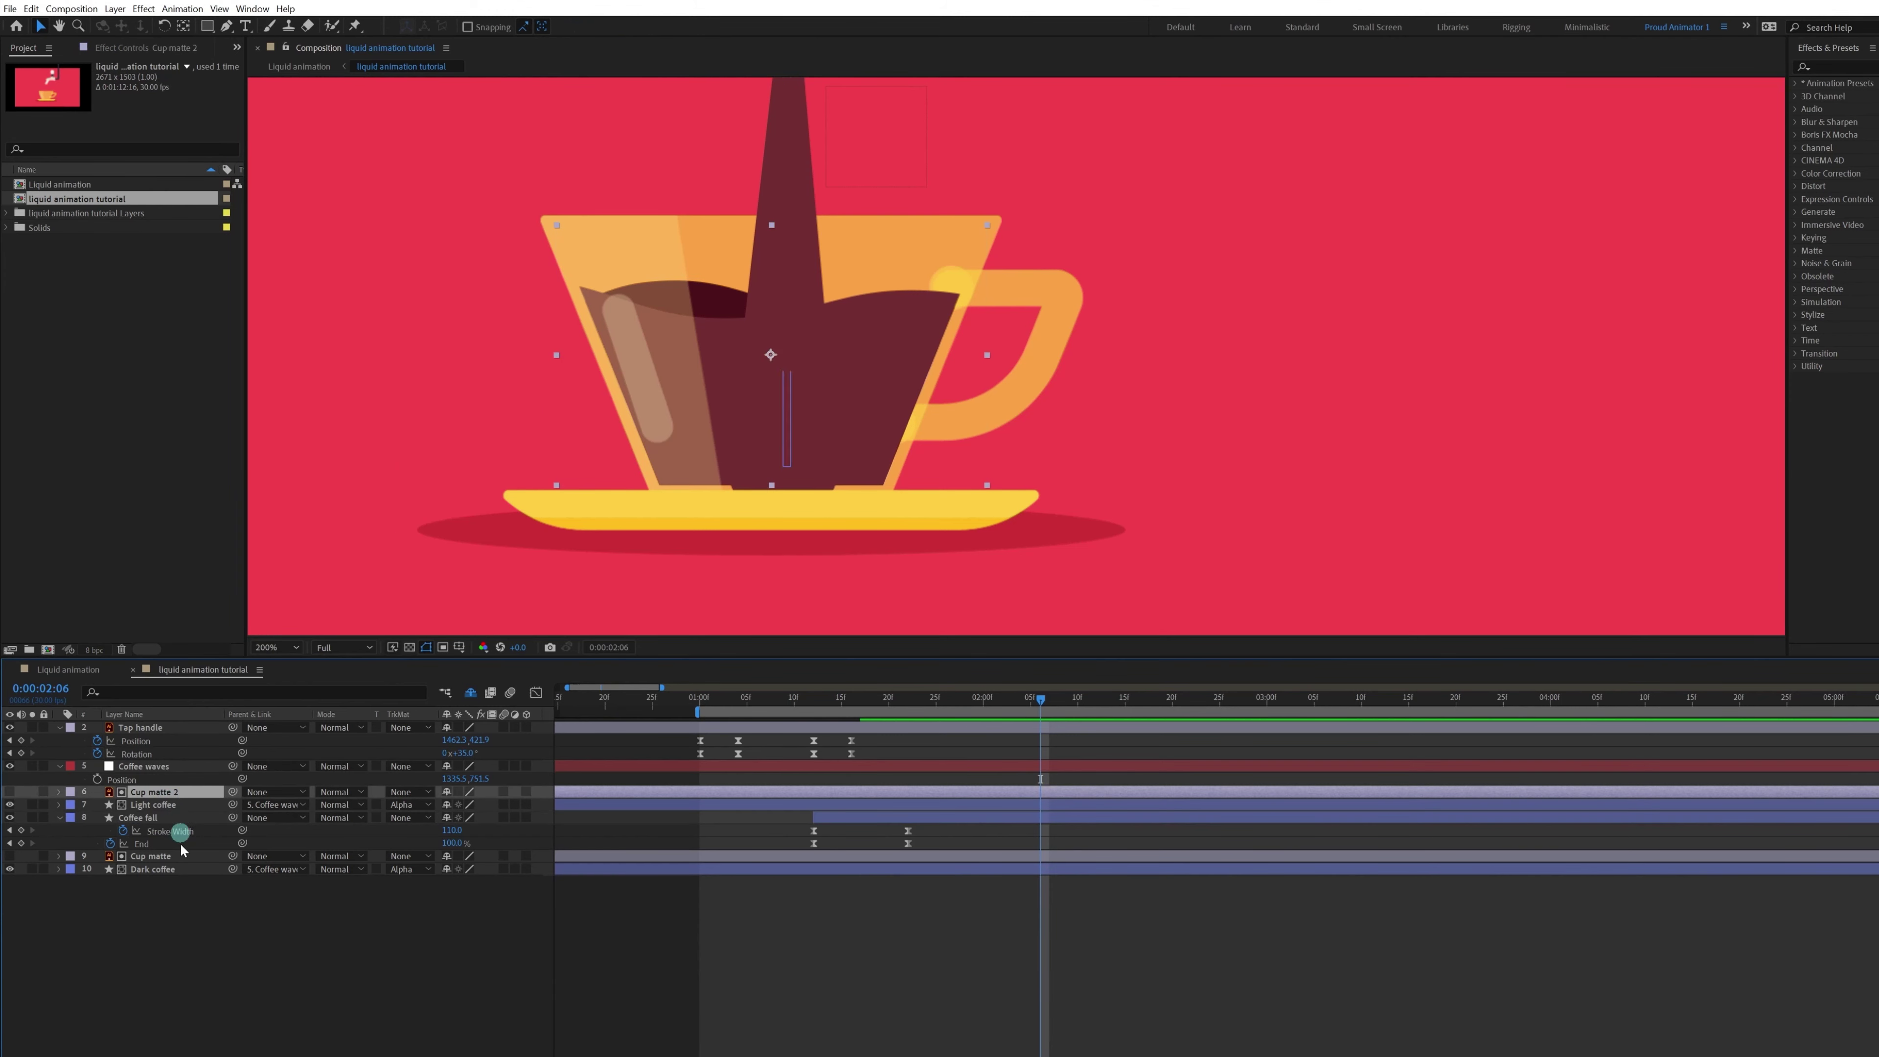
pyautogui.keyDown('ctrl'); pyautogui.click(149, 857); pyautogui.keyUp('ctrl')
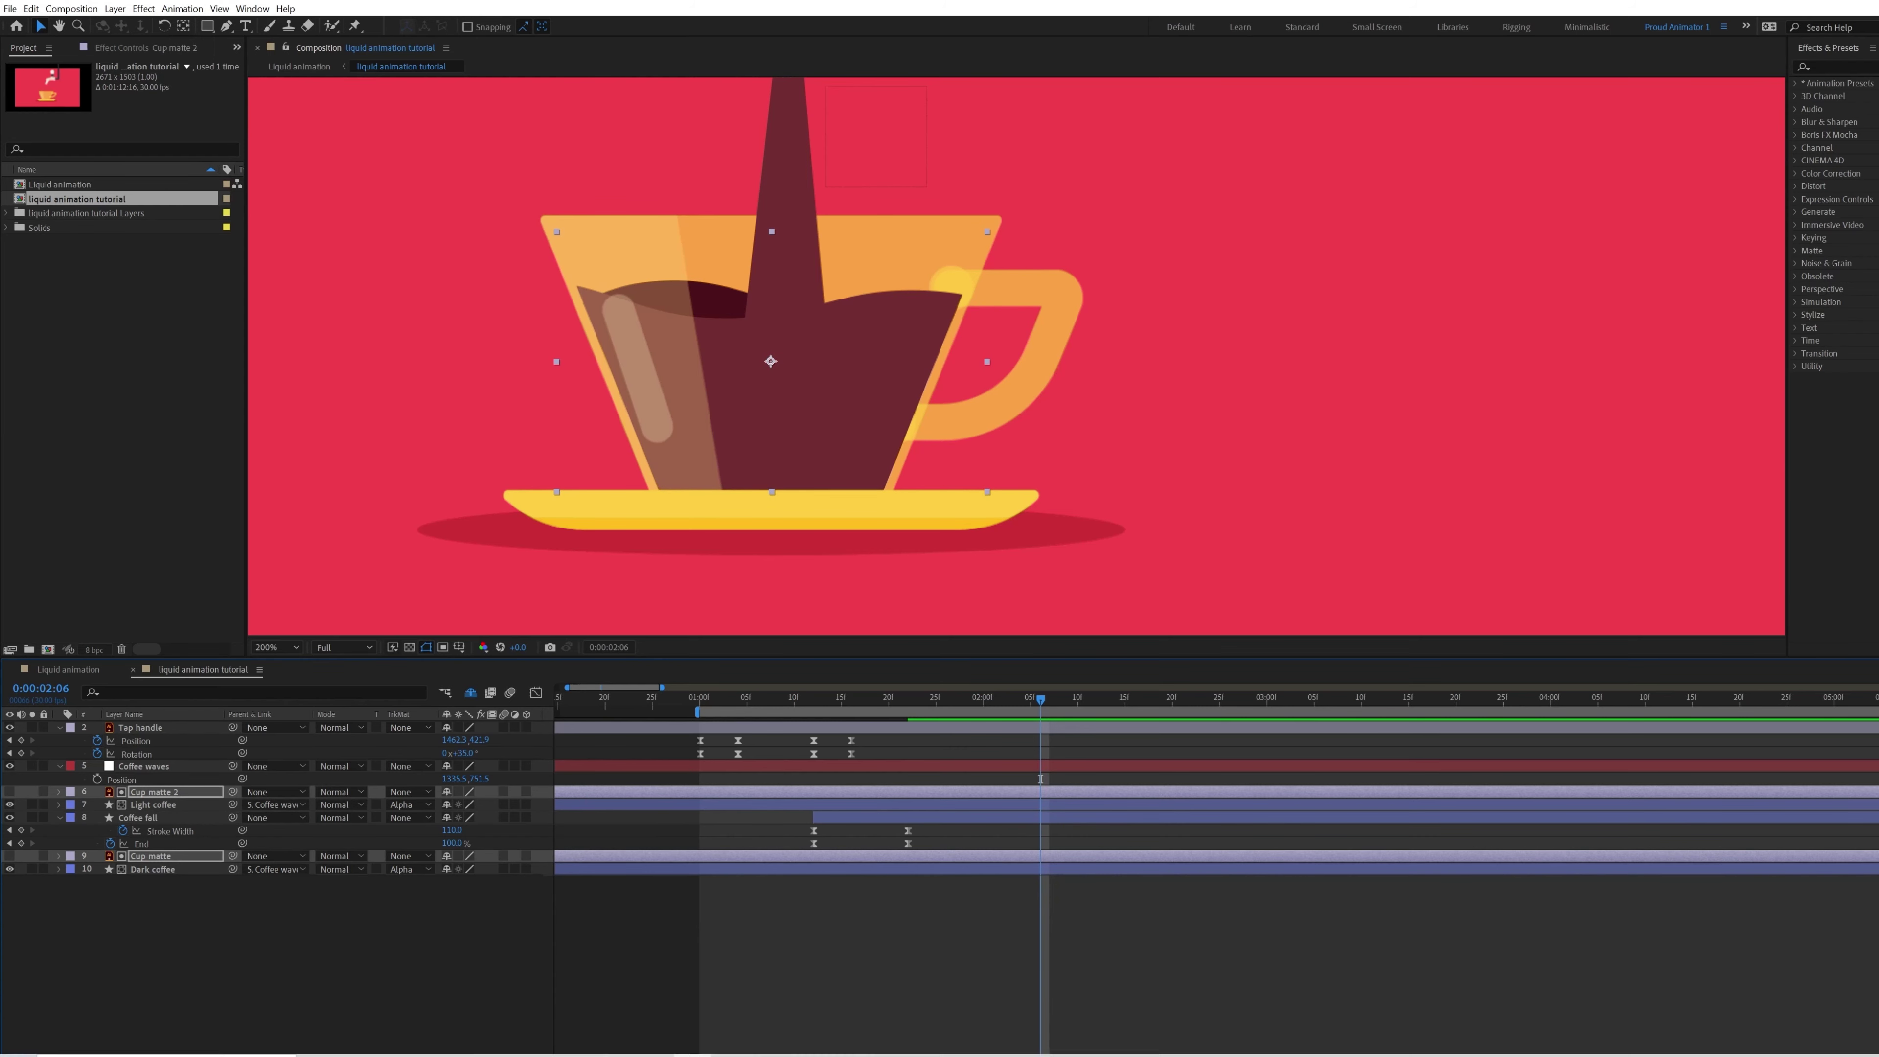
pyautogui.press(',')
pyautogui.click(1124, 950)
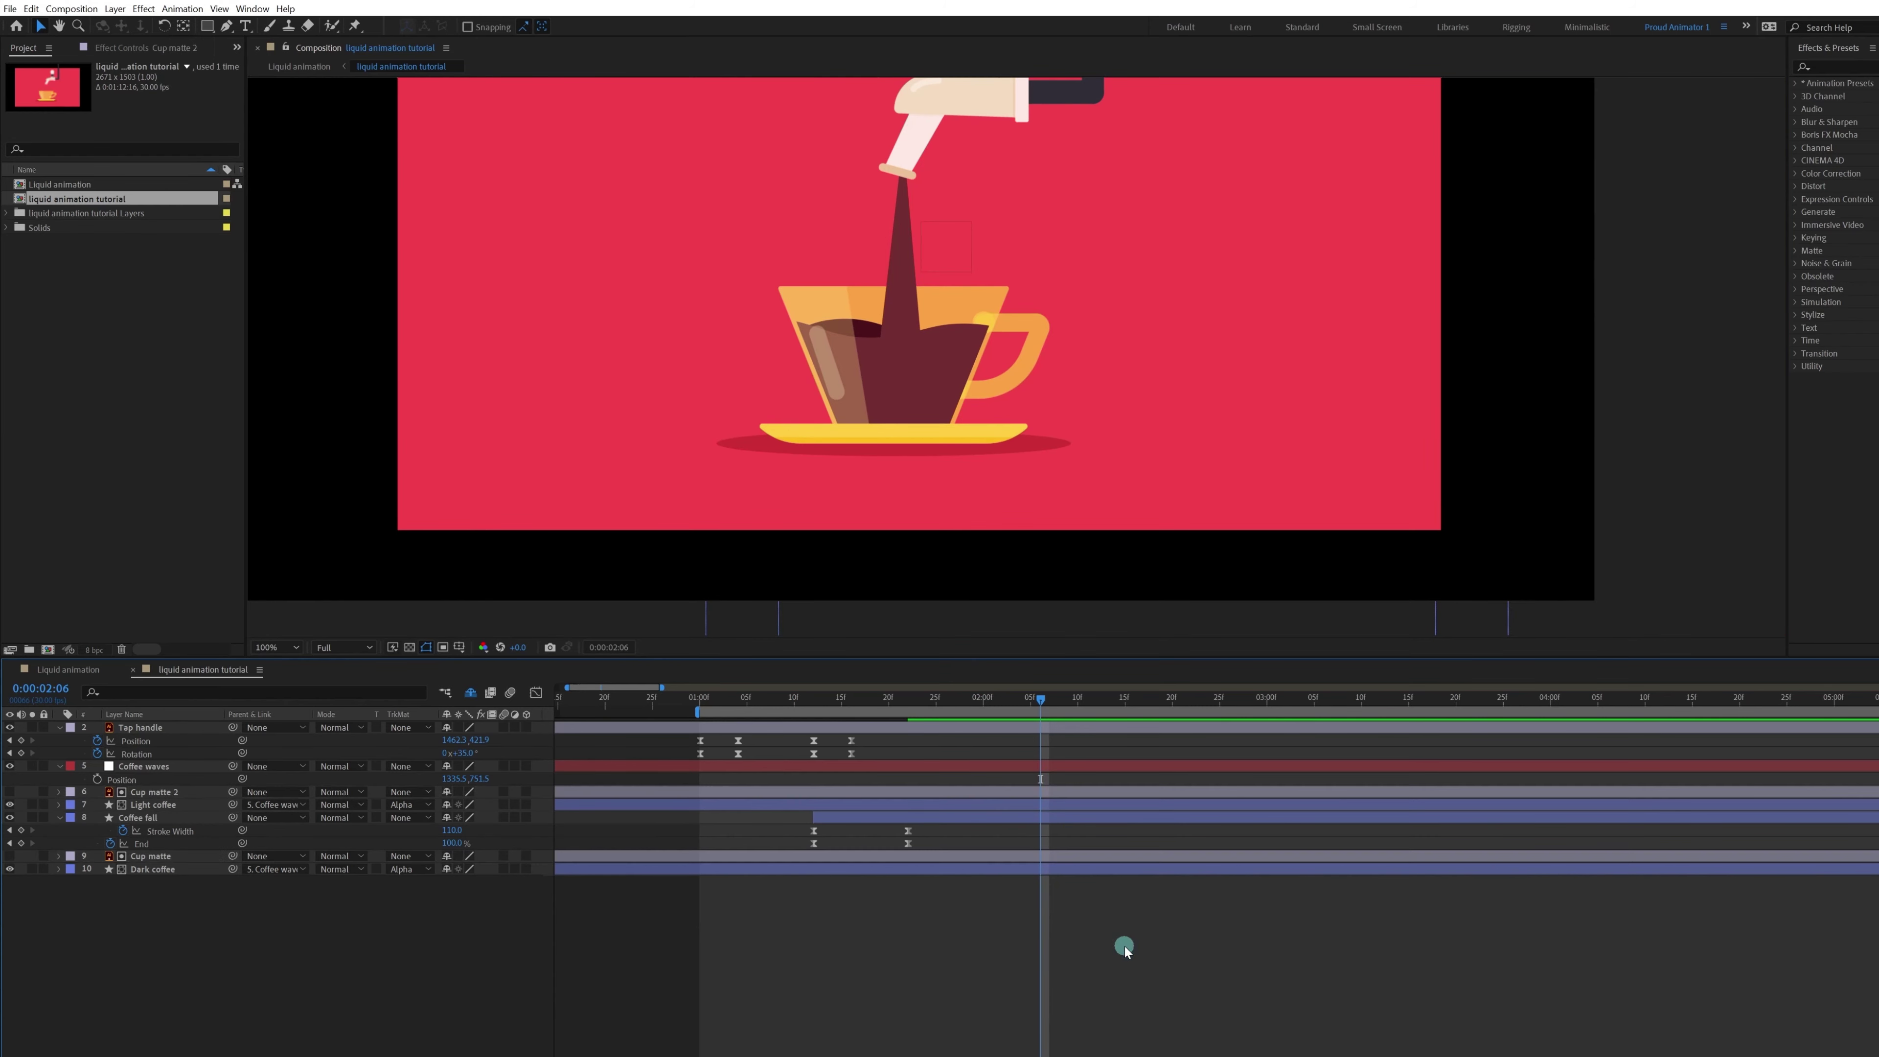
# Start animating the Position of the Coffee waves null with a keyframe at 0:00:01:22.
pyautogui.click(909, 700)
pyautogui.click(905, 766)
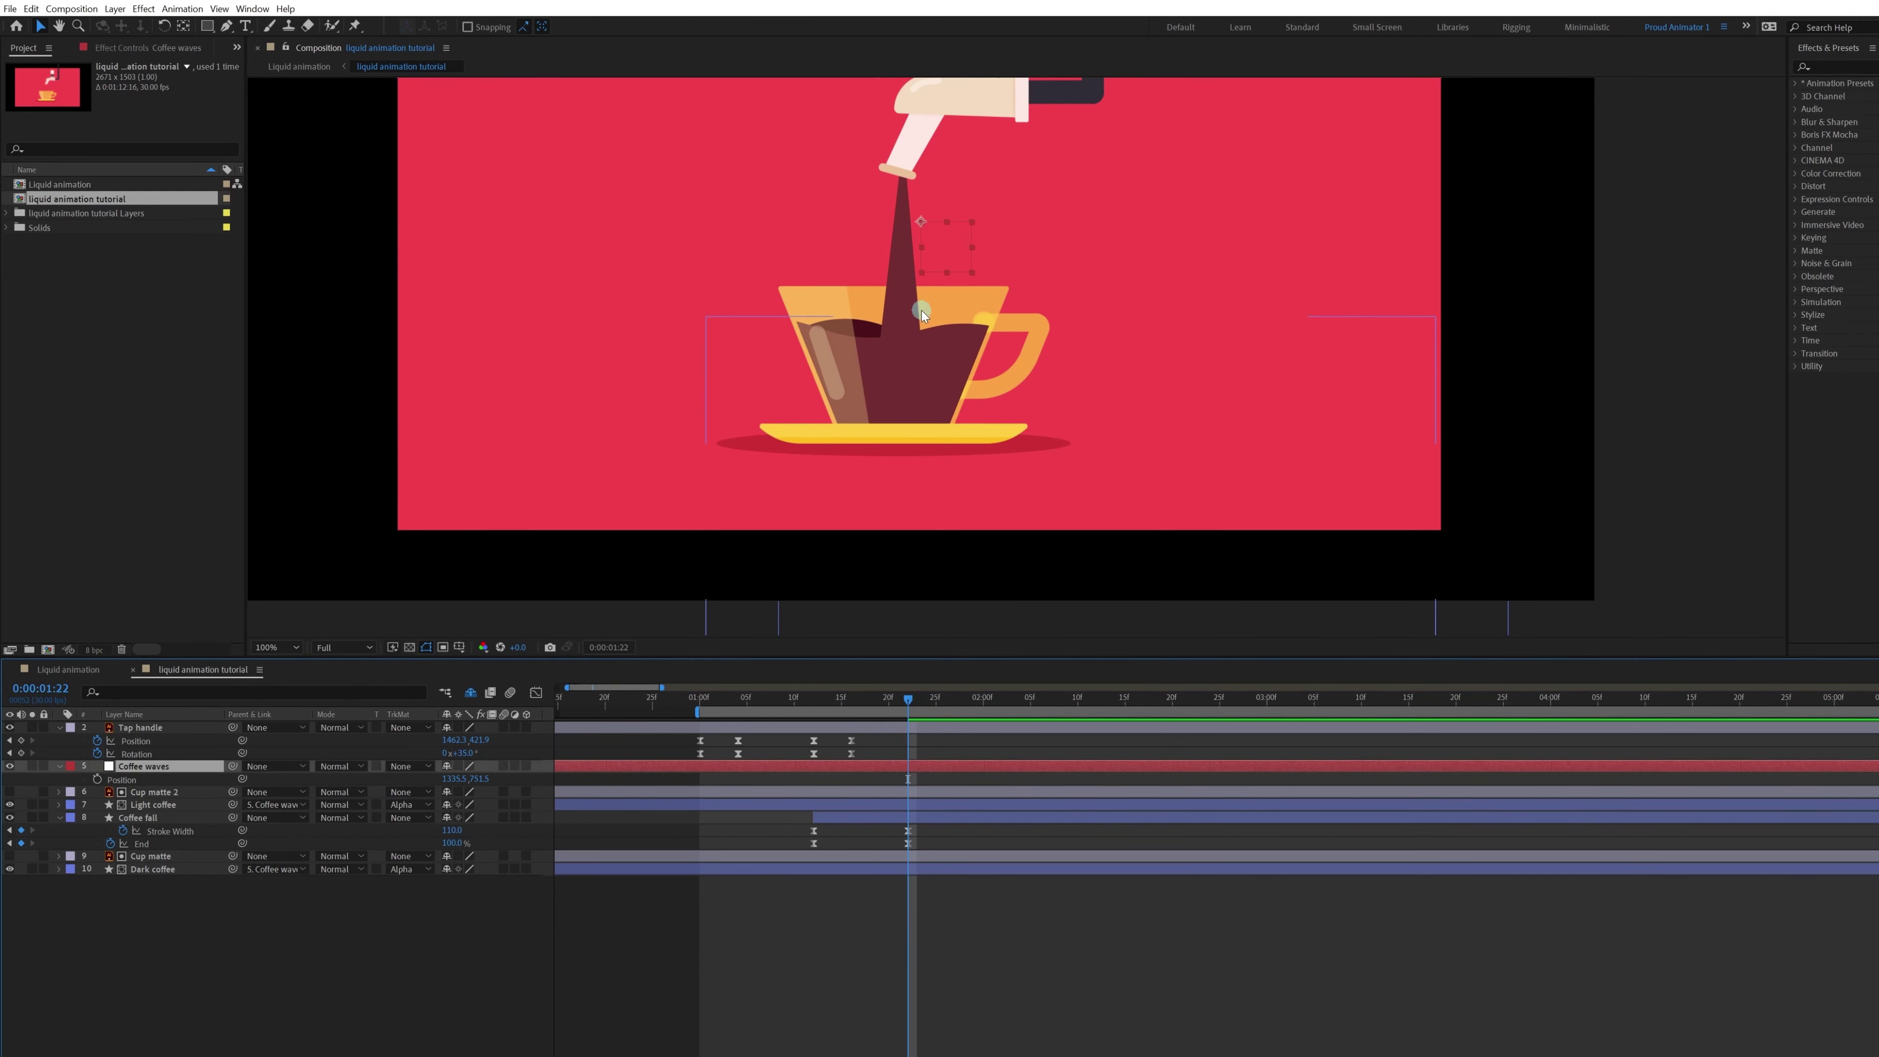
pyautogui.keyDown('ctrl'); pyautogui.click(159, 818); pyautogui.keyUp('ctrl')
pyautogui.keyDown('ctrl'); pyautogui.click(154, 869); pyautogui.keyUp('ctrl')
pyautogui.click(153, 869)
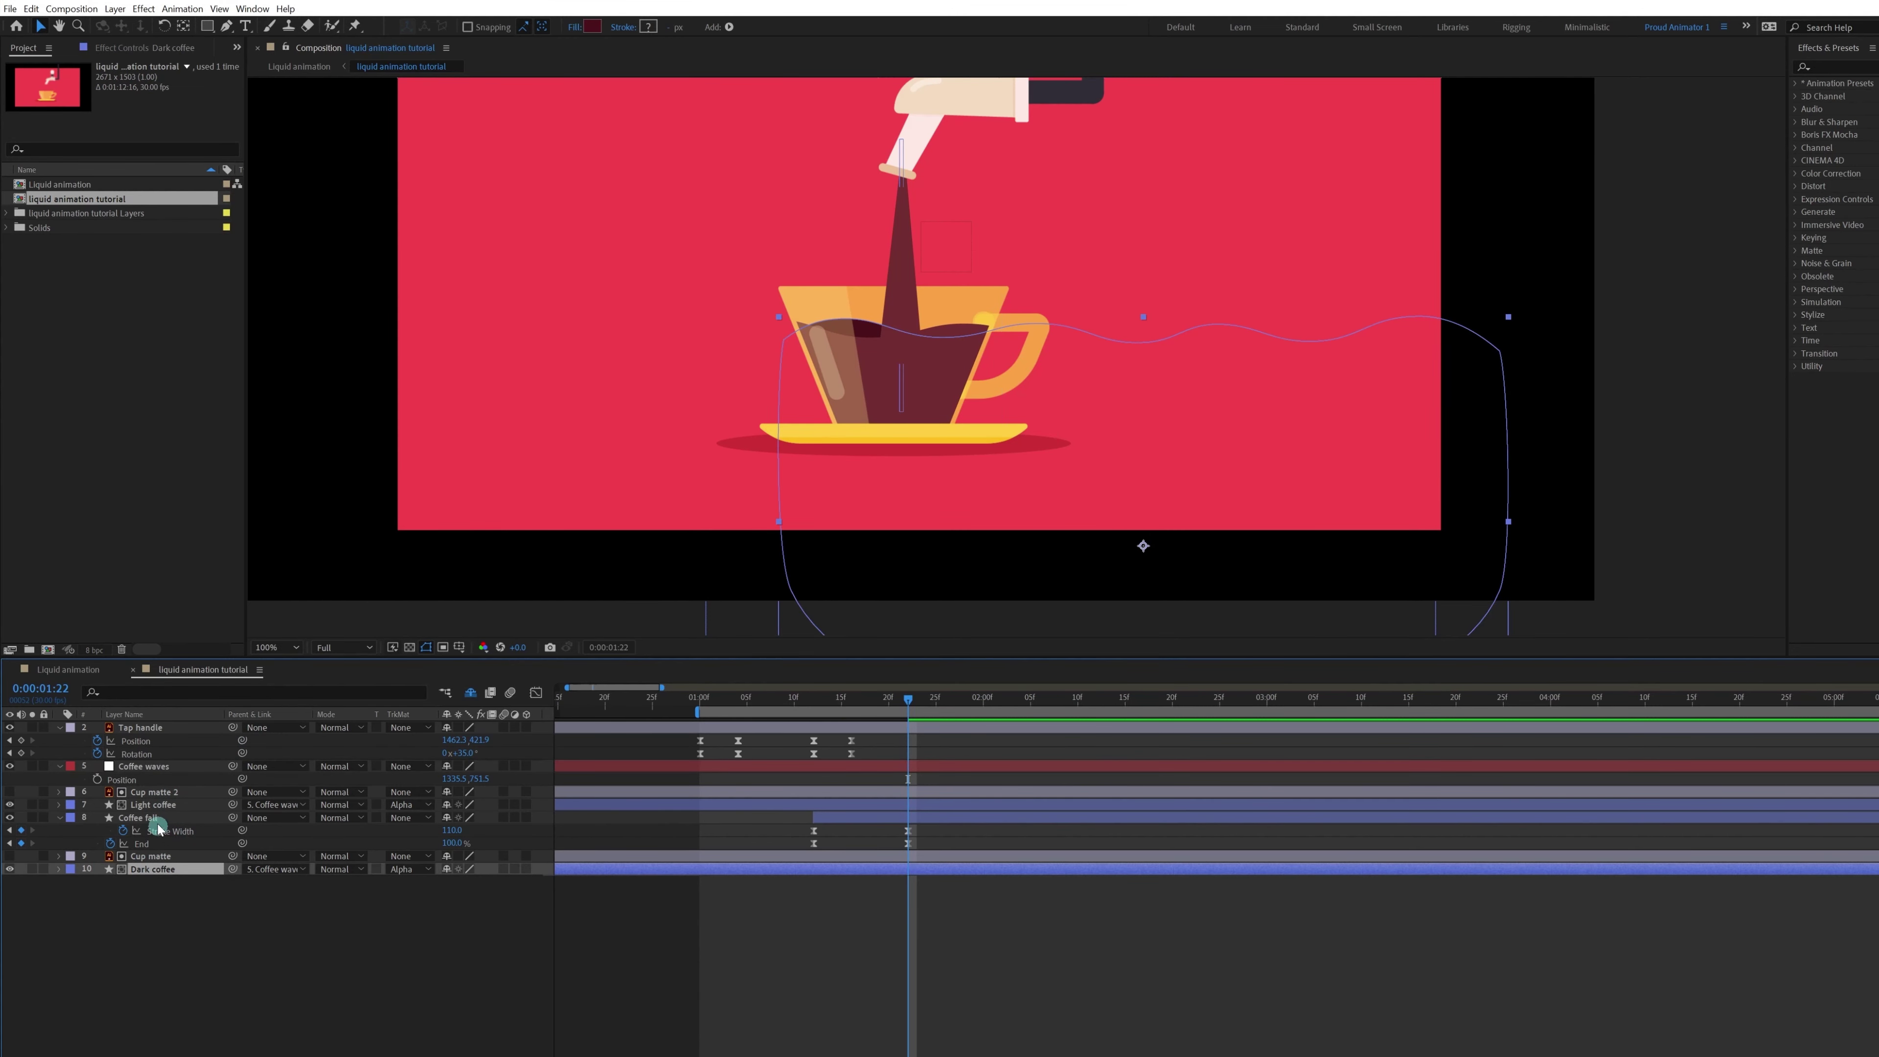
pyautogui.click(150, 768)
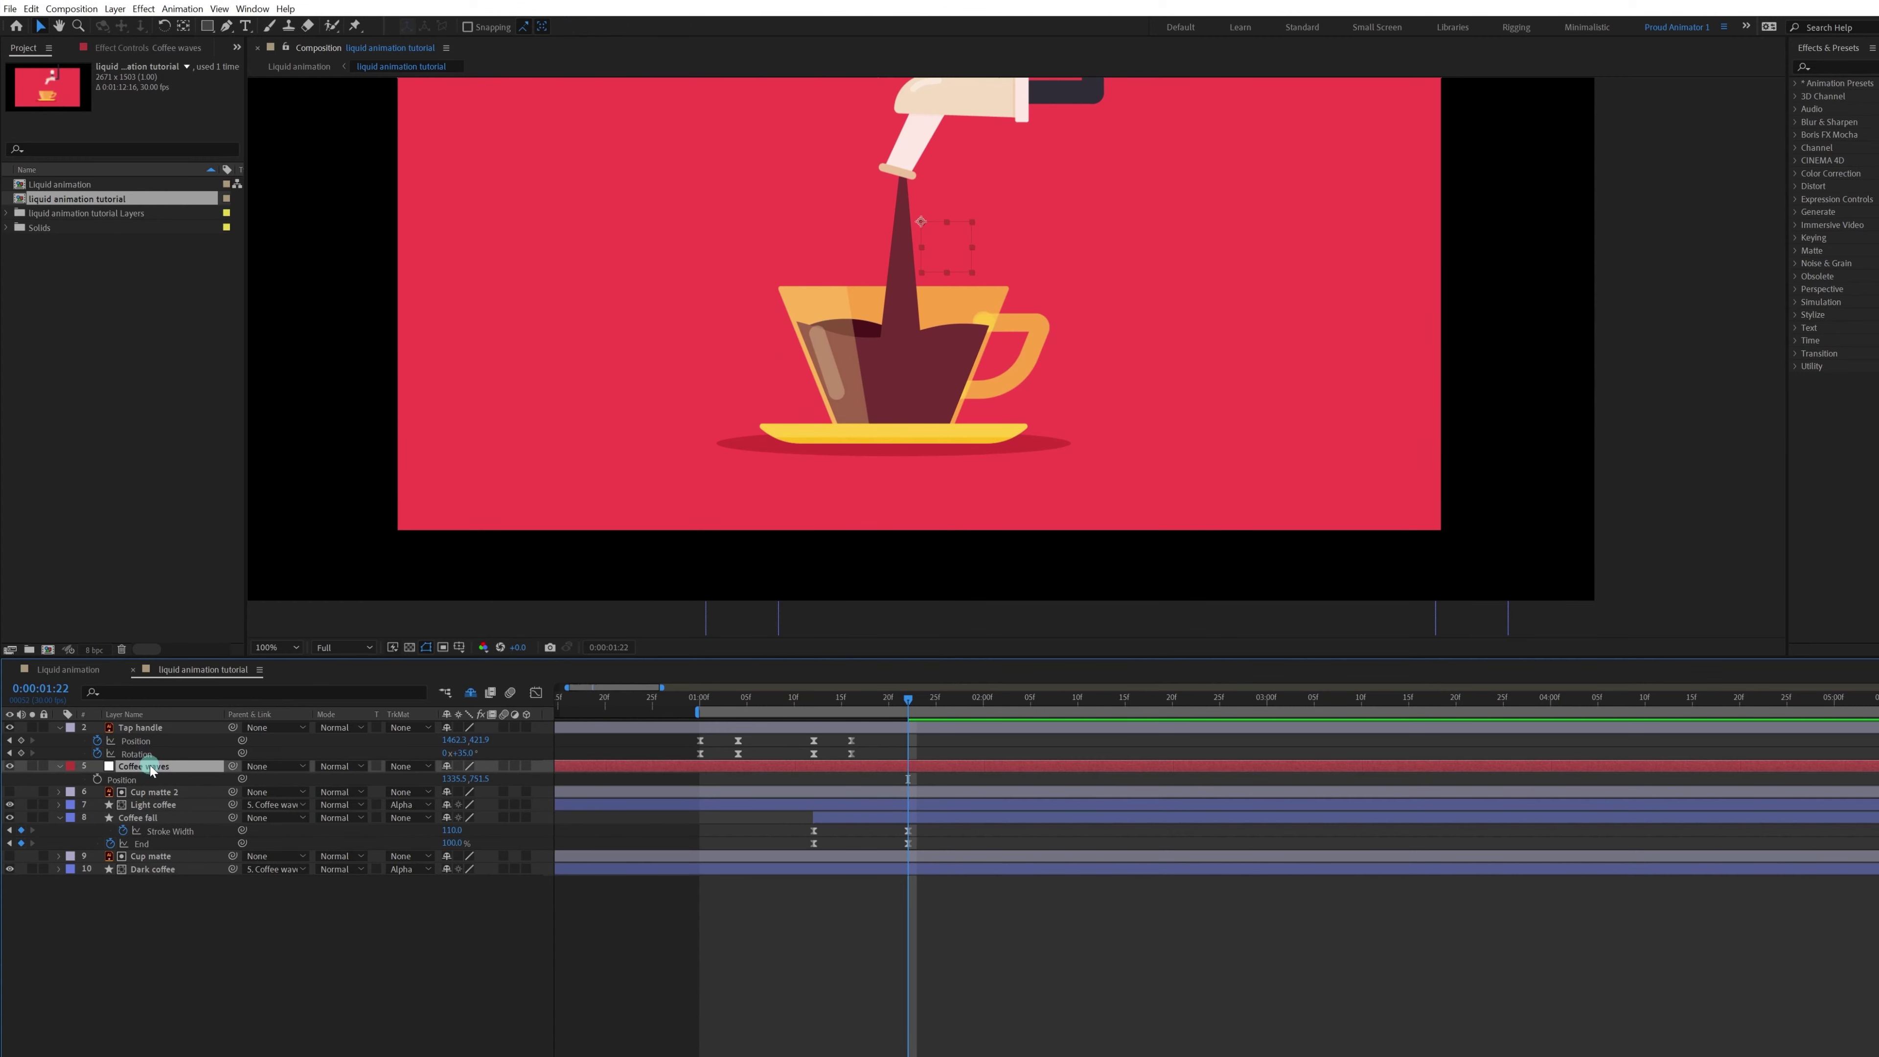
pyautogui.click(96, 779)
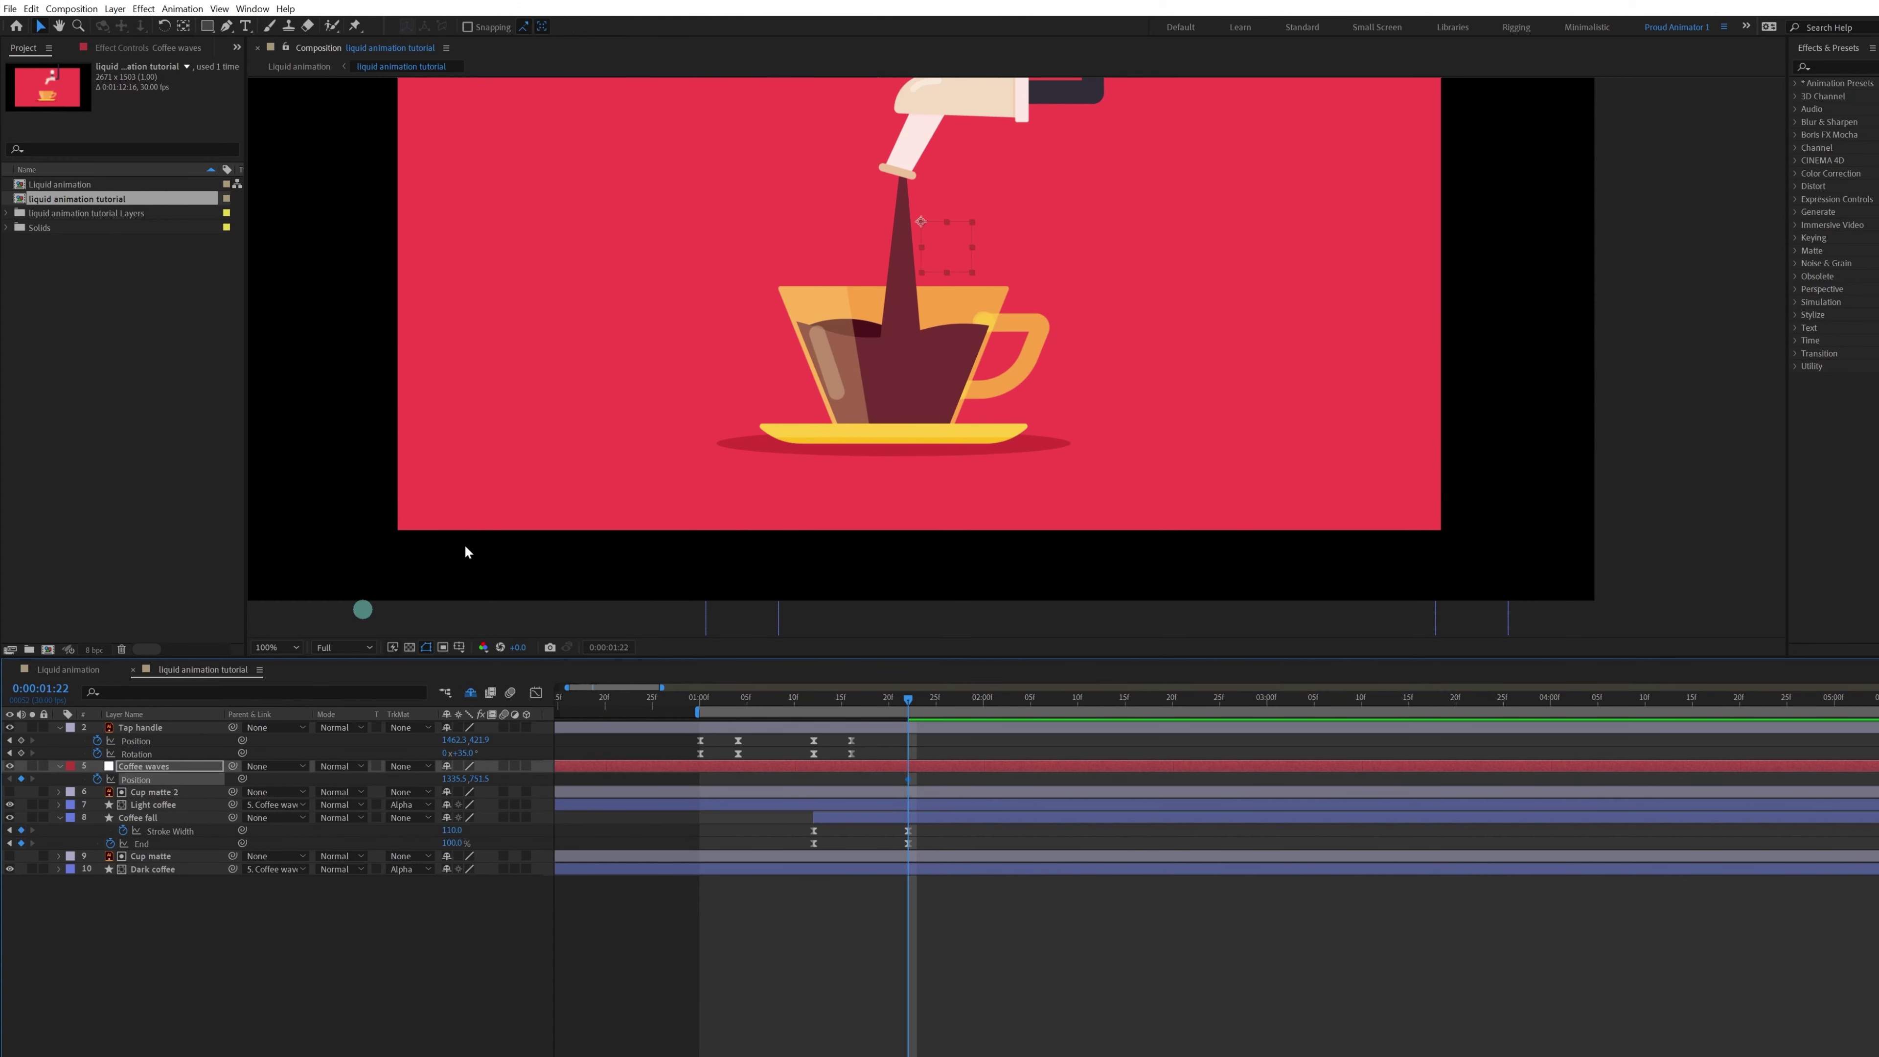
# Go 60 frames ahead to 0:00:03:22 and move Coffee waves straight down until the coffee surface sits at the cup's base.
pyautogui.click(43, 686)
pyautogui.write('+')
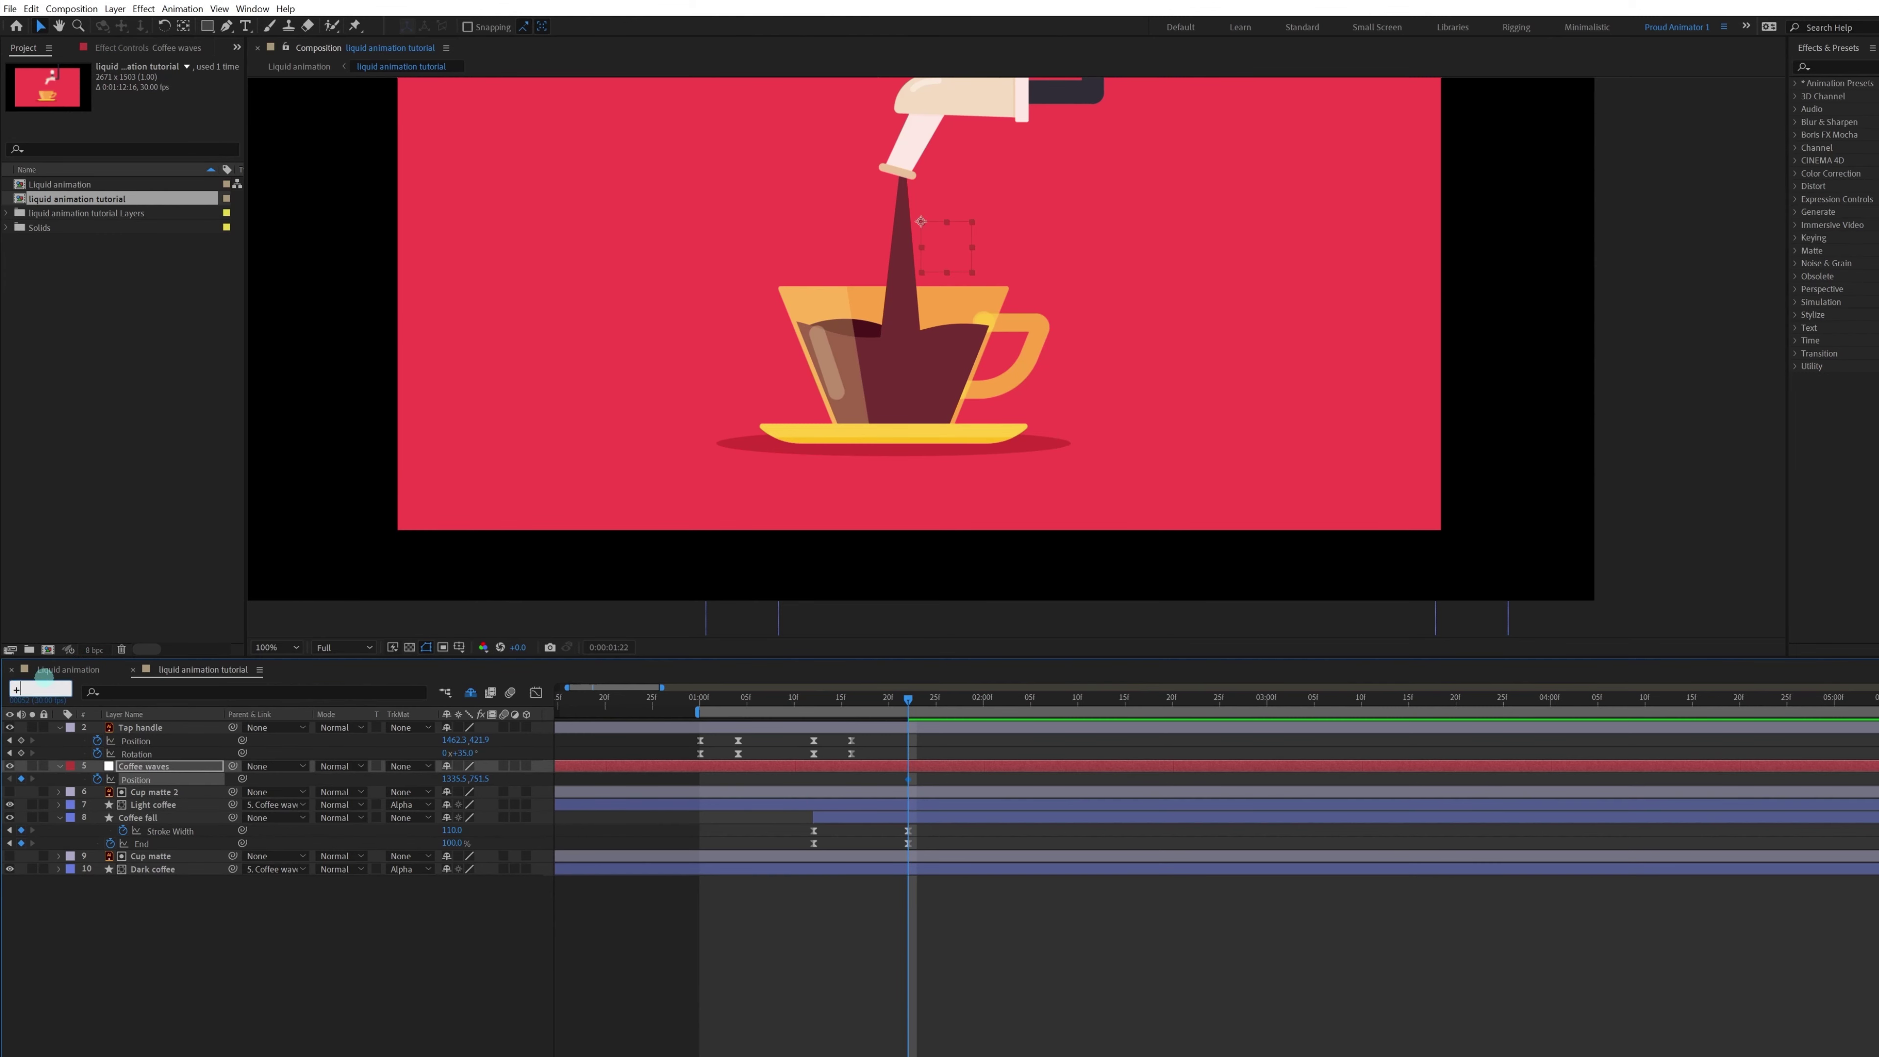
pyautogui.write('60')
pyautogui.press('Return')
pyautogui.moveTo(966, 244); pyautogui.dragTo(971, 351)
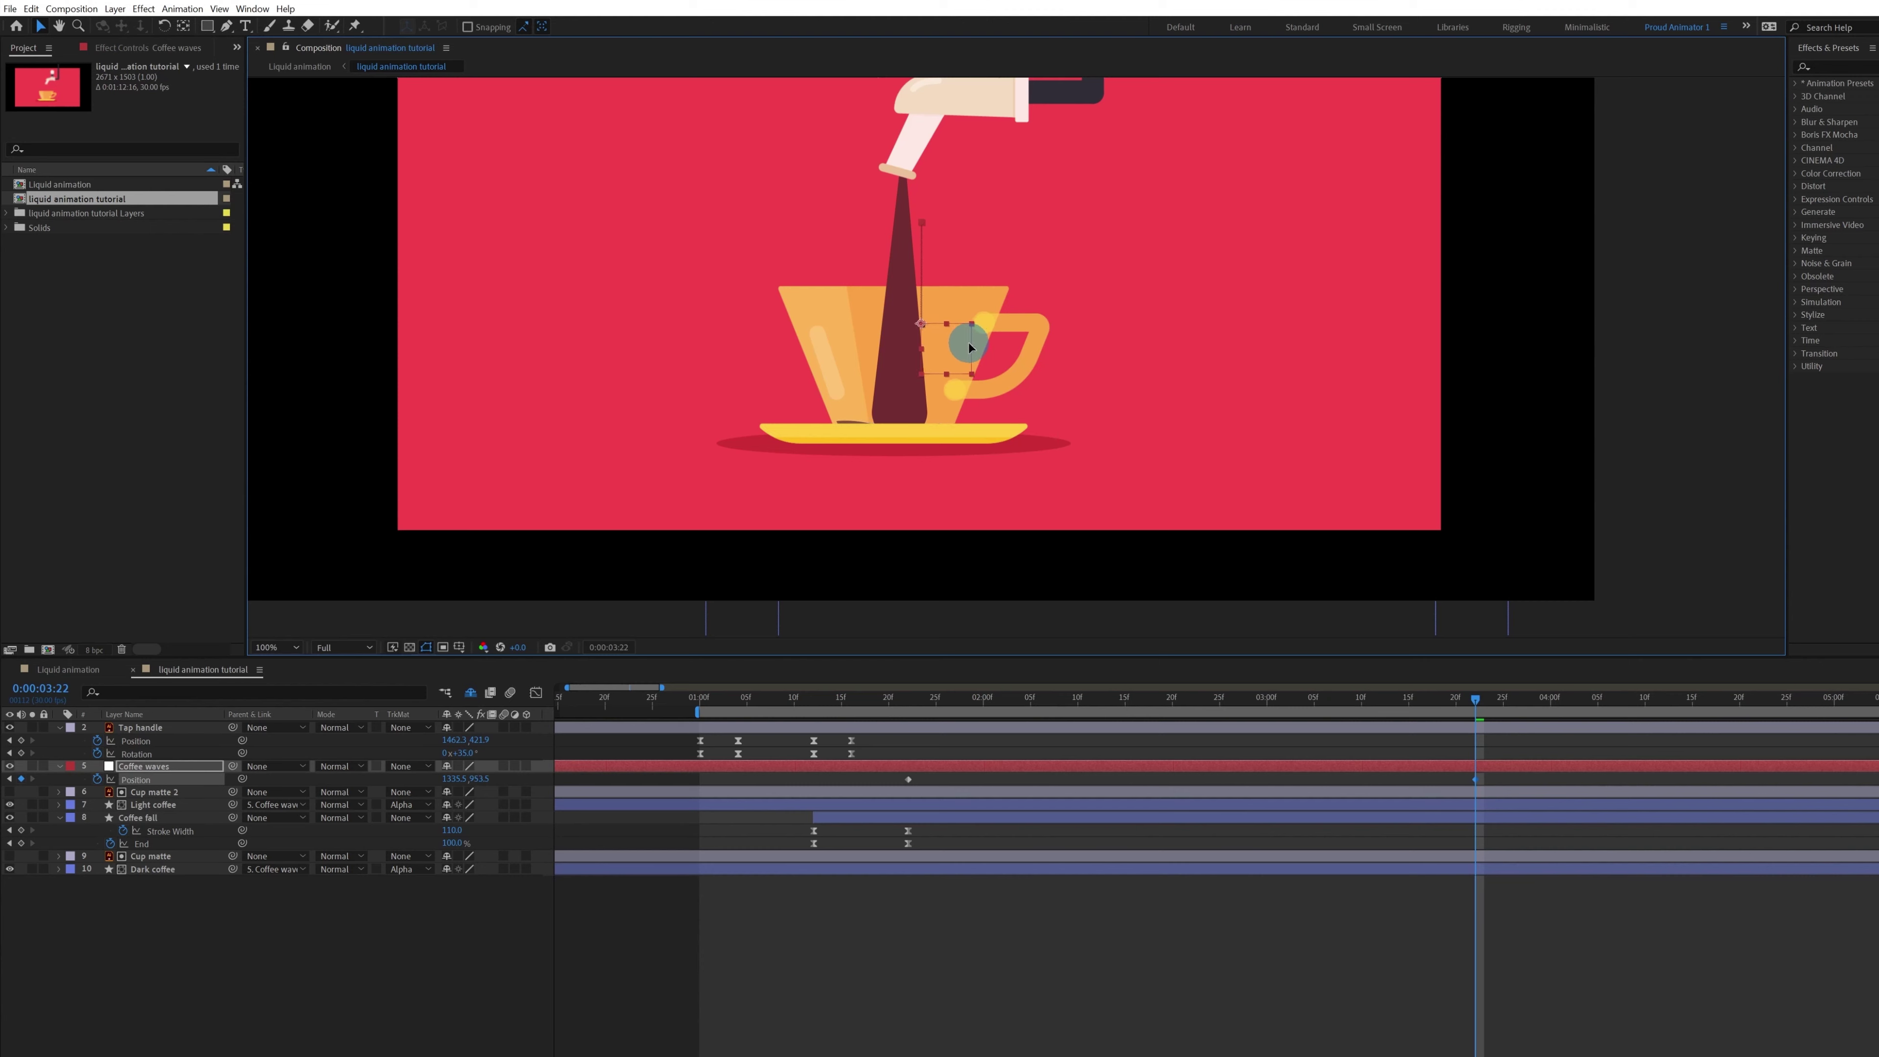
# Time-reverse and Easy Ease both Coffee waves Position keyframes, and preview the cup filling.
pyautogui.moveTo(1489, 783); pyautogui.dragTo(909, 783)
pyautogui.rightClick(908, 781)
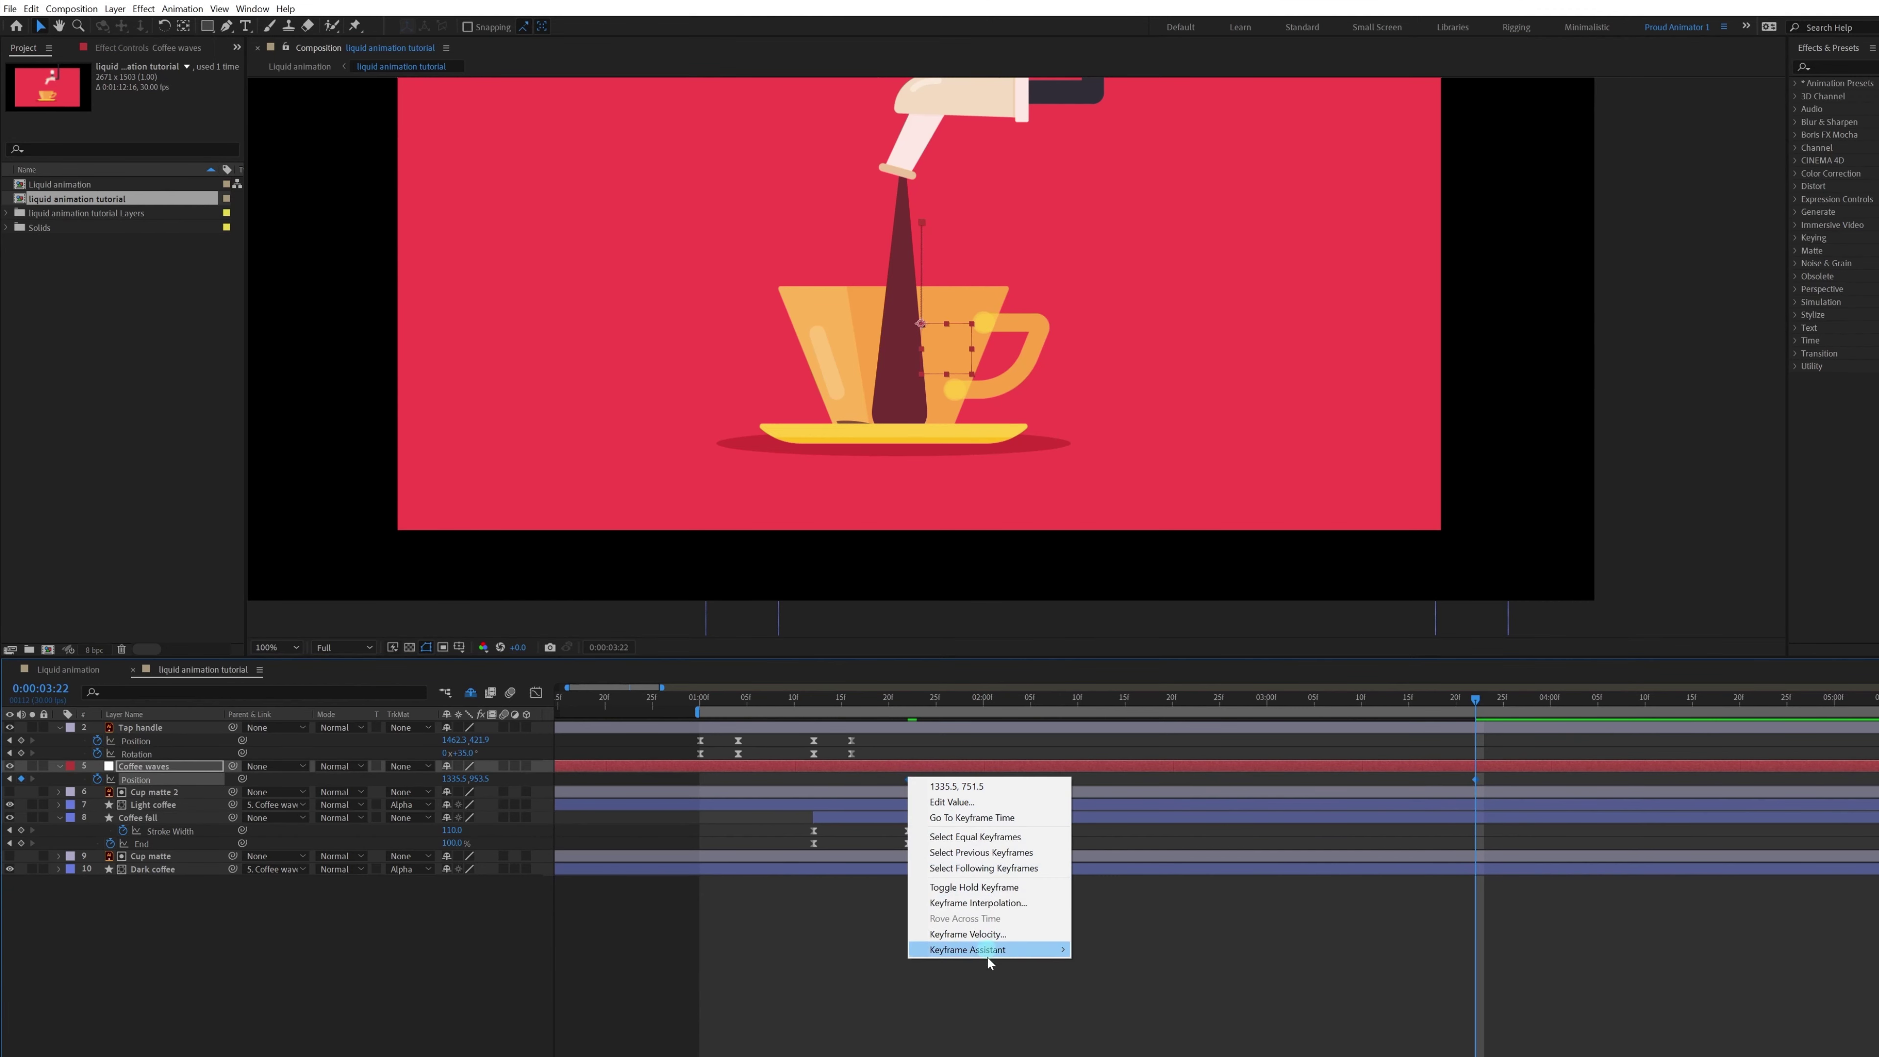
pyautogui.moveTo(990, 953)
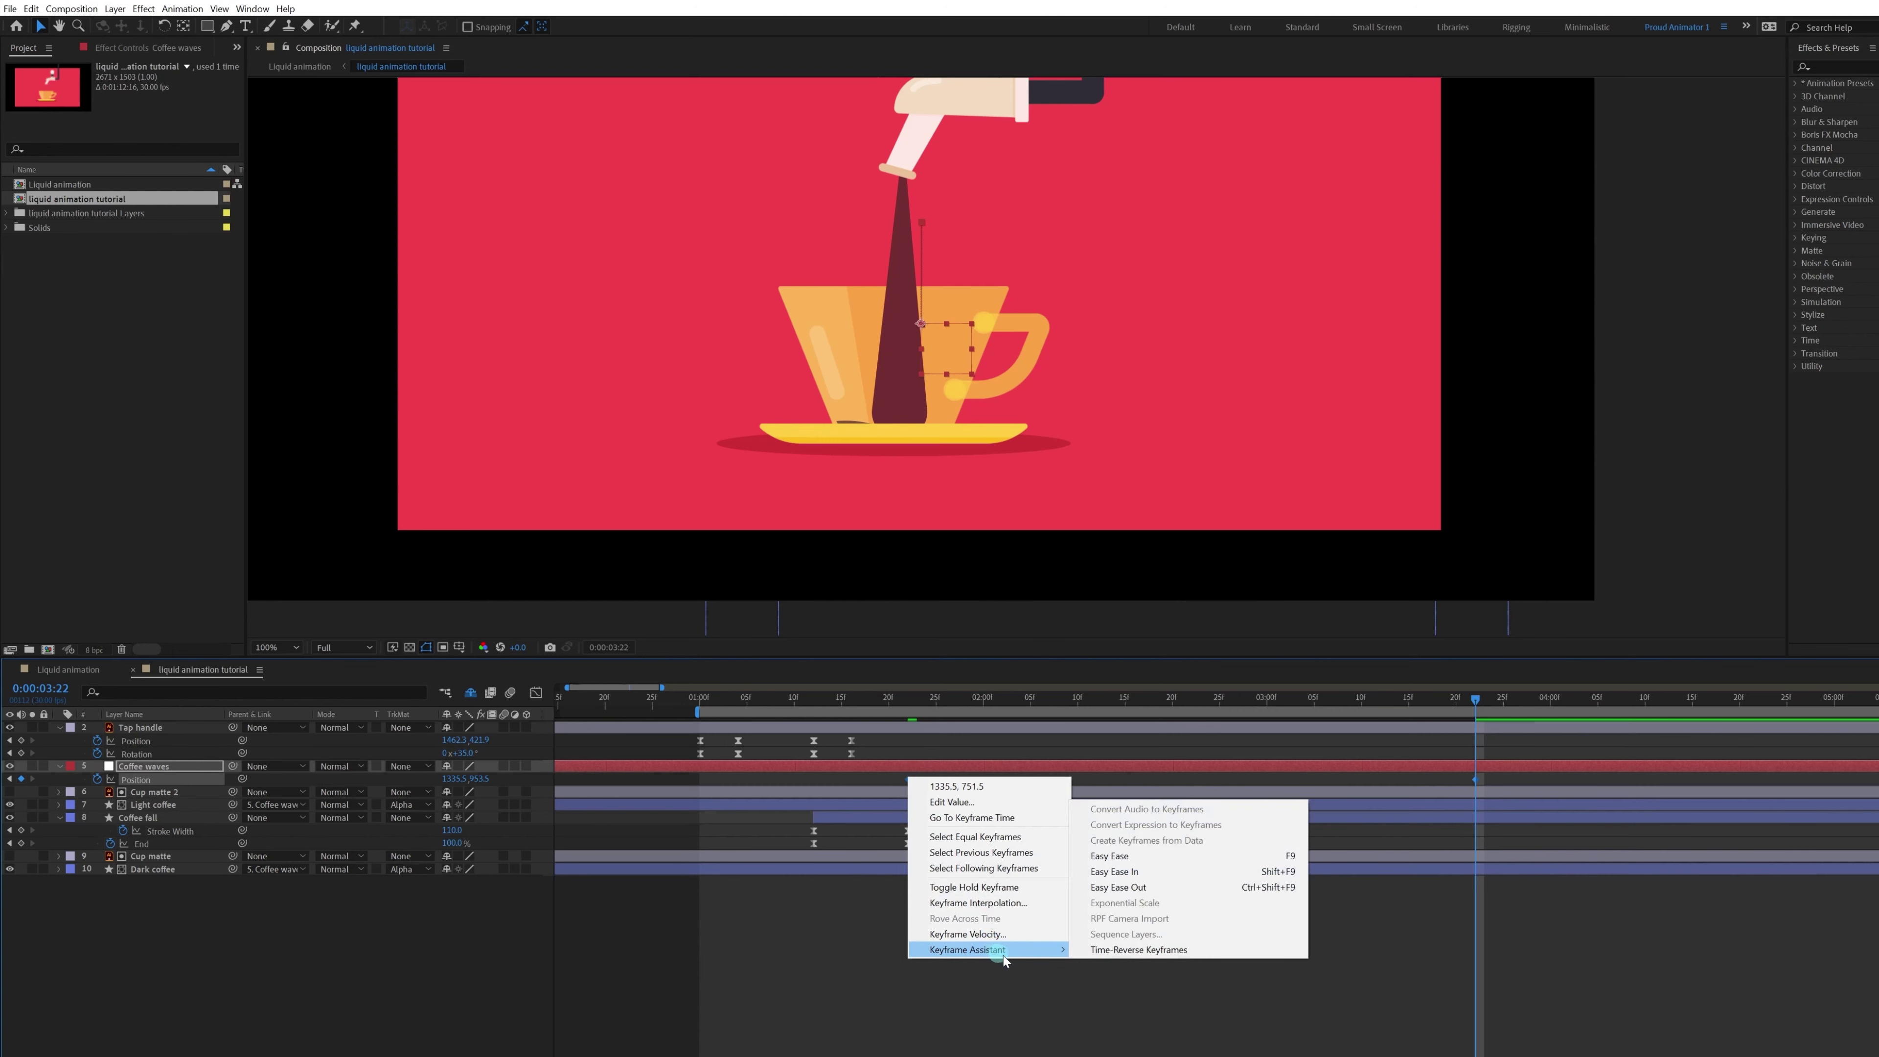
pyautogui.click(1103, 953)
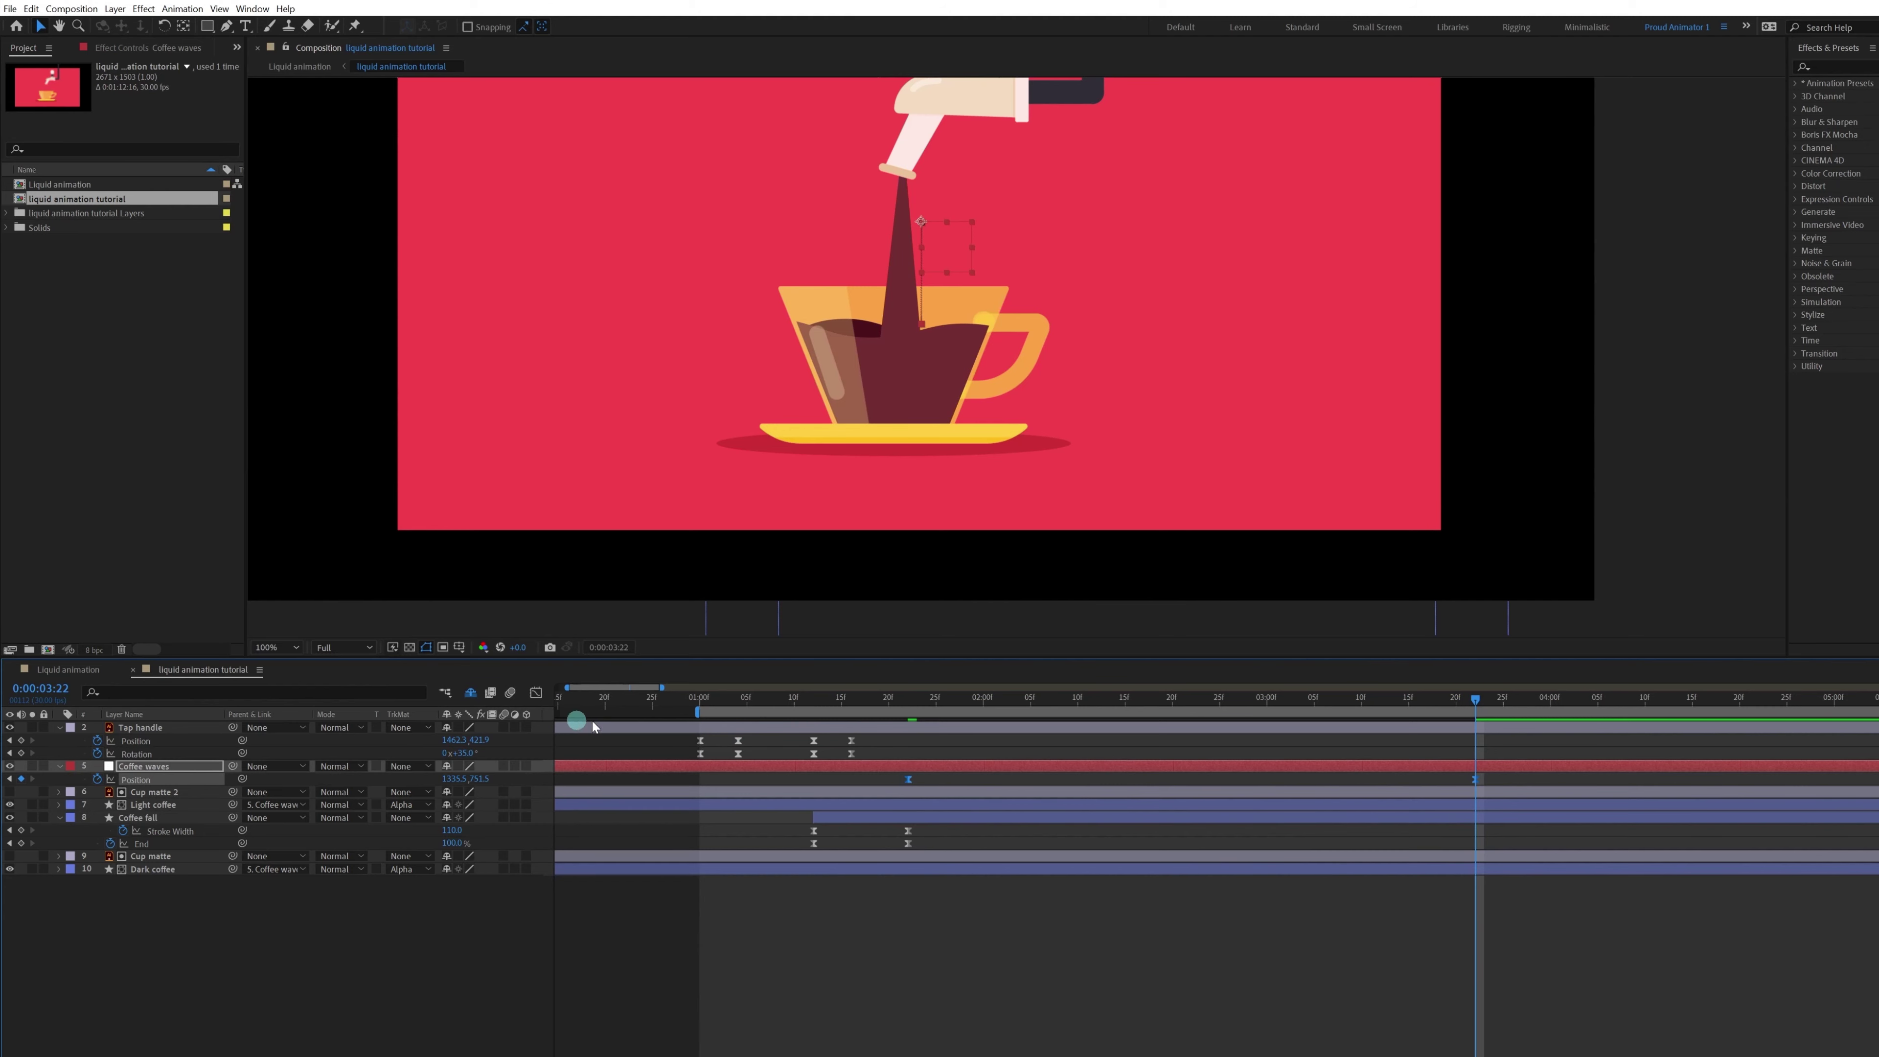
pyautogui.click(862, 705)
pyautogui.press('space')
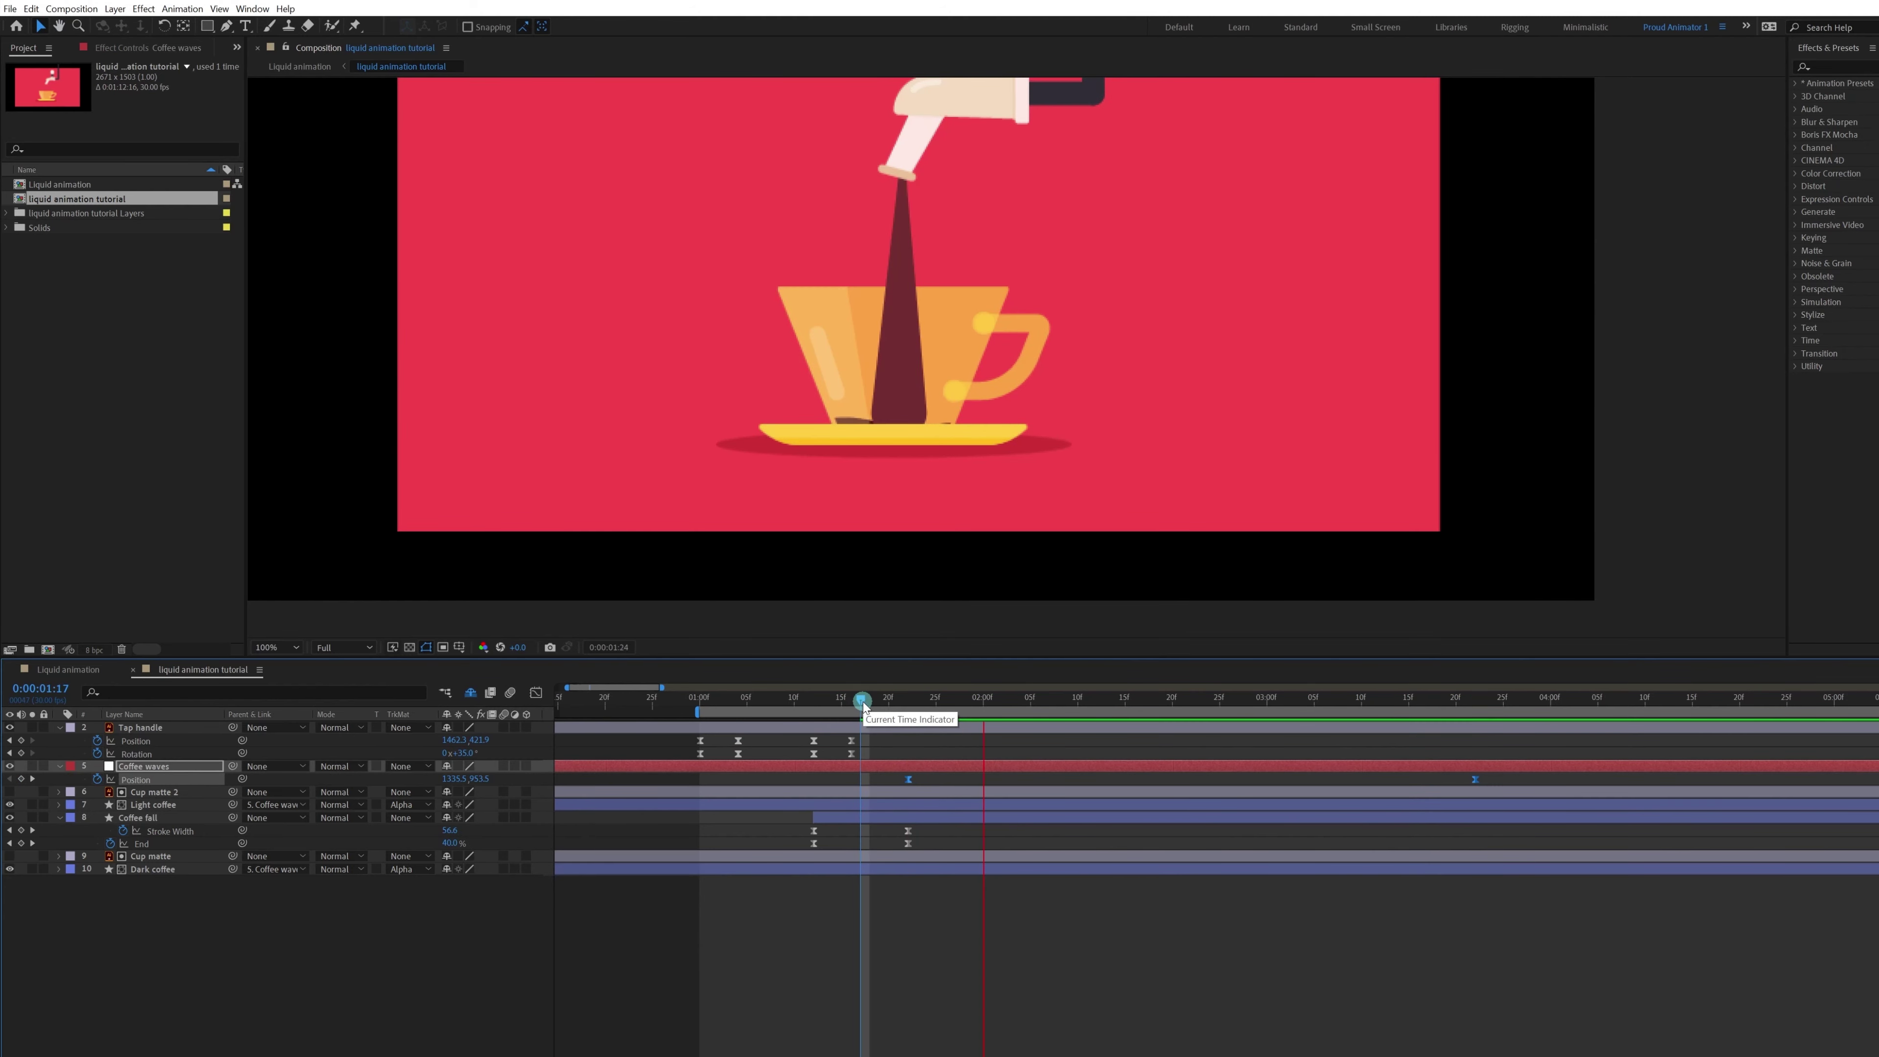
# Move the last Coffee waves Position keyframe earlier to 0:00:03:06 and preview the faster fill.
pyautogui.click(1475, 778)
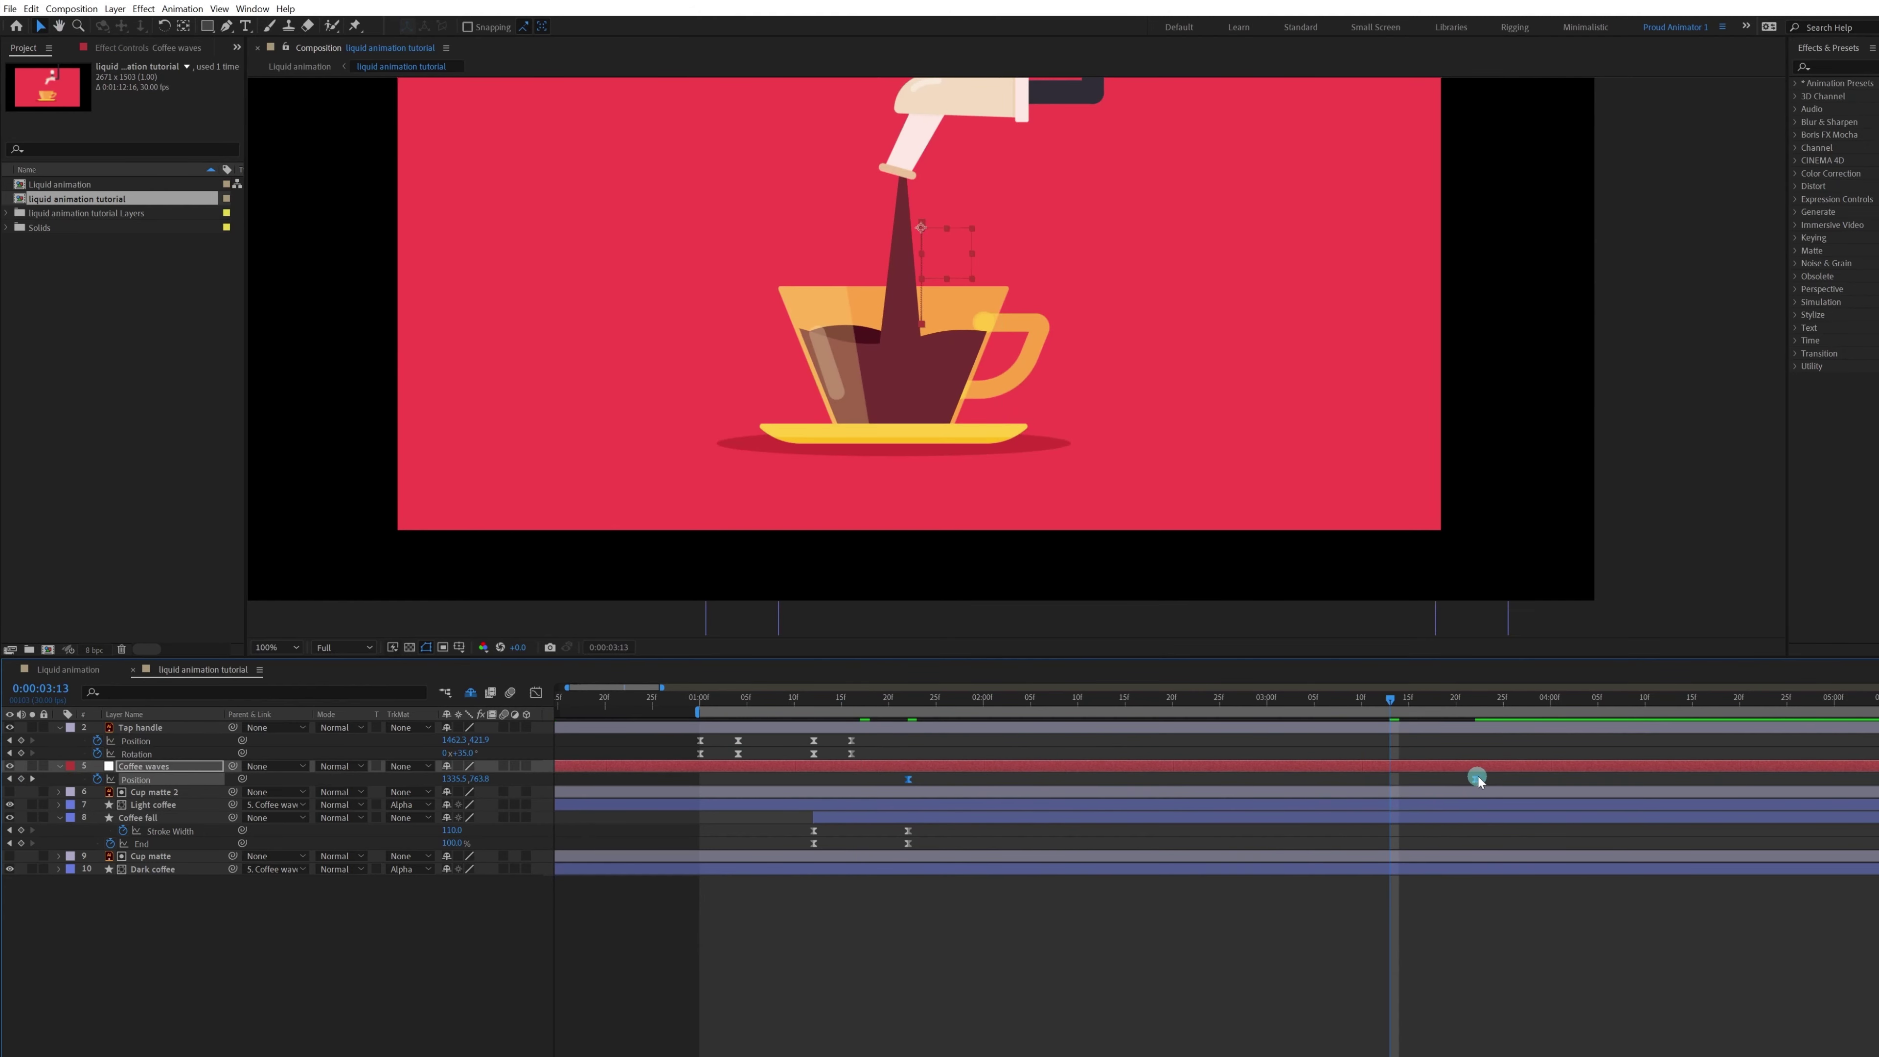
pyautogui.moveTo(1478, 781); pyautogui.dragTo(1299, 783)
pyautogui.click(893, 708)
pyautogui.press('space')
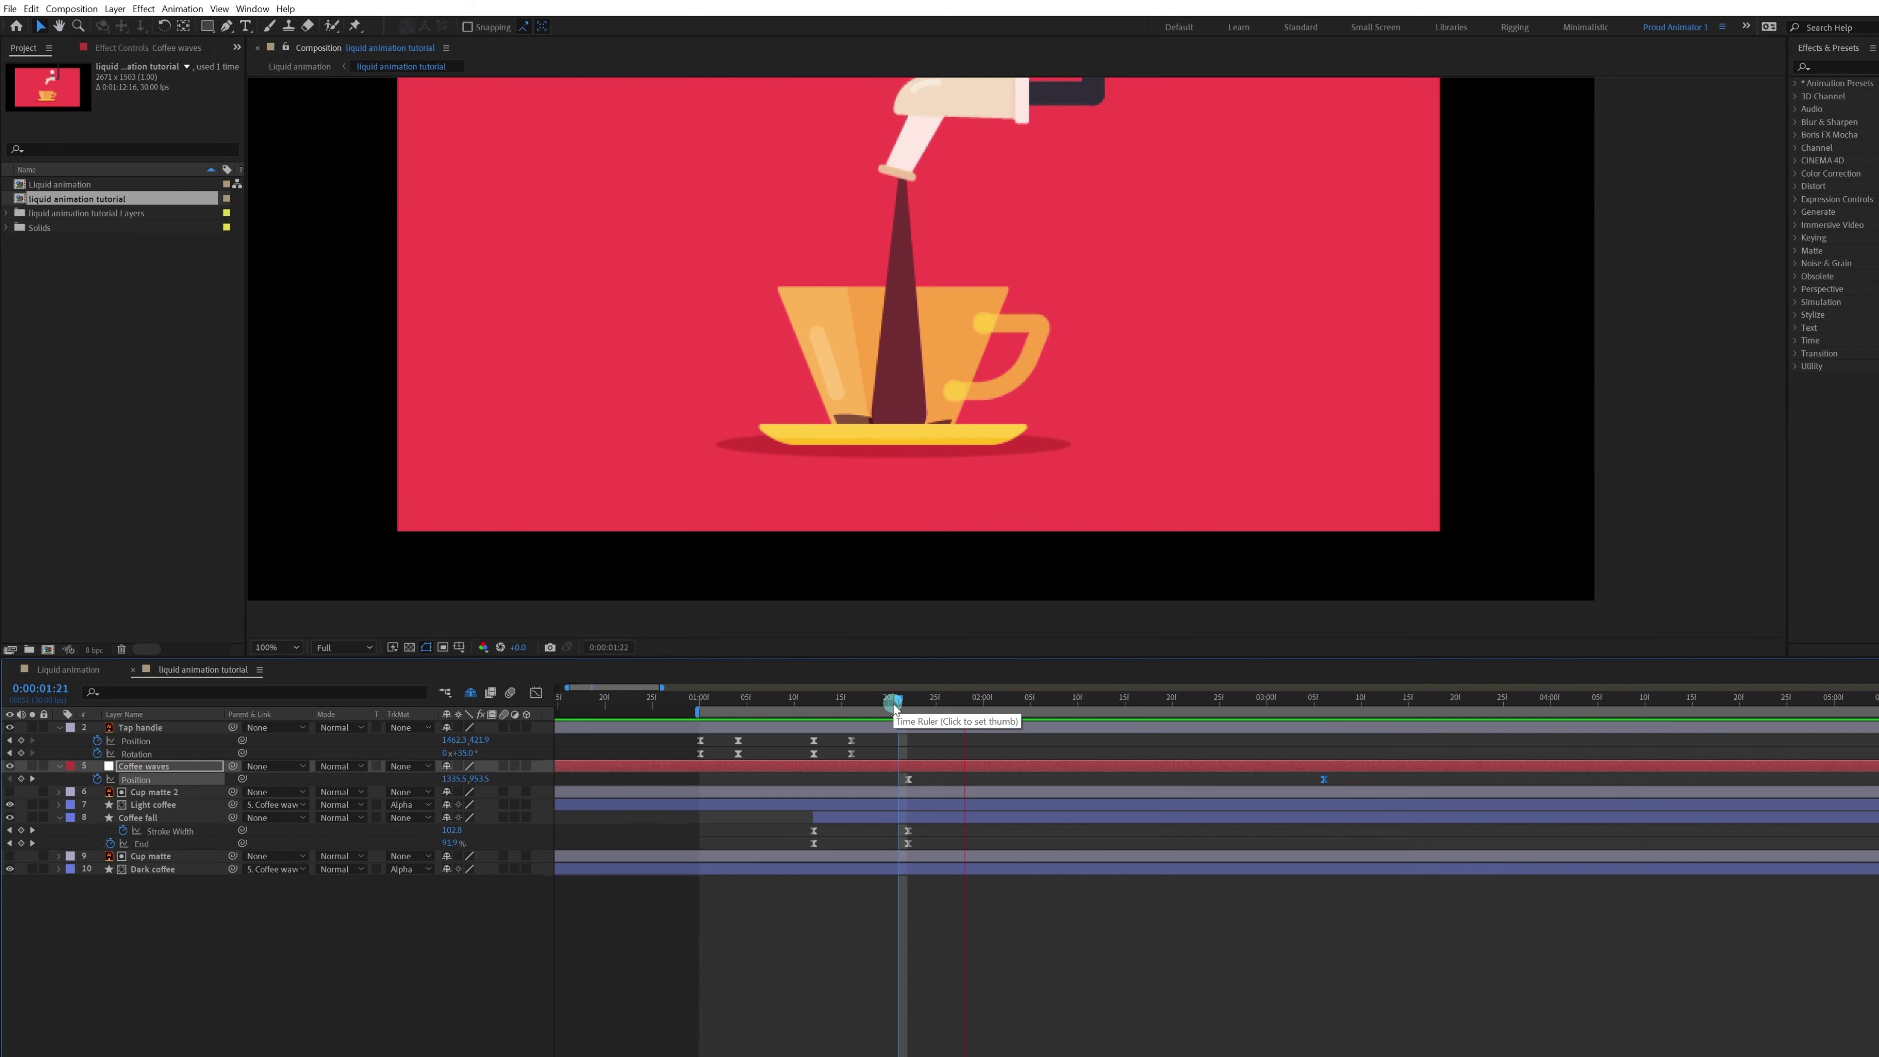
pyautogui.moveTo(894, 708); pyautogui.dragTo(1314, 700)
pyautogui.click(1326, 776)
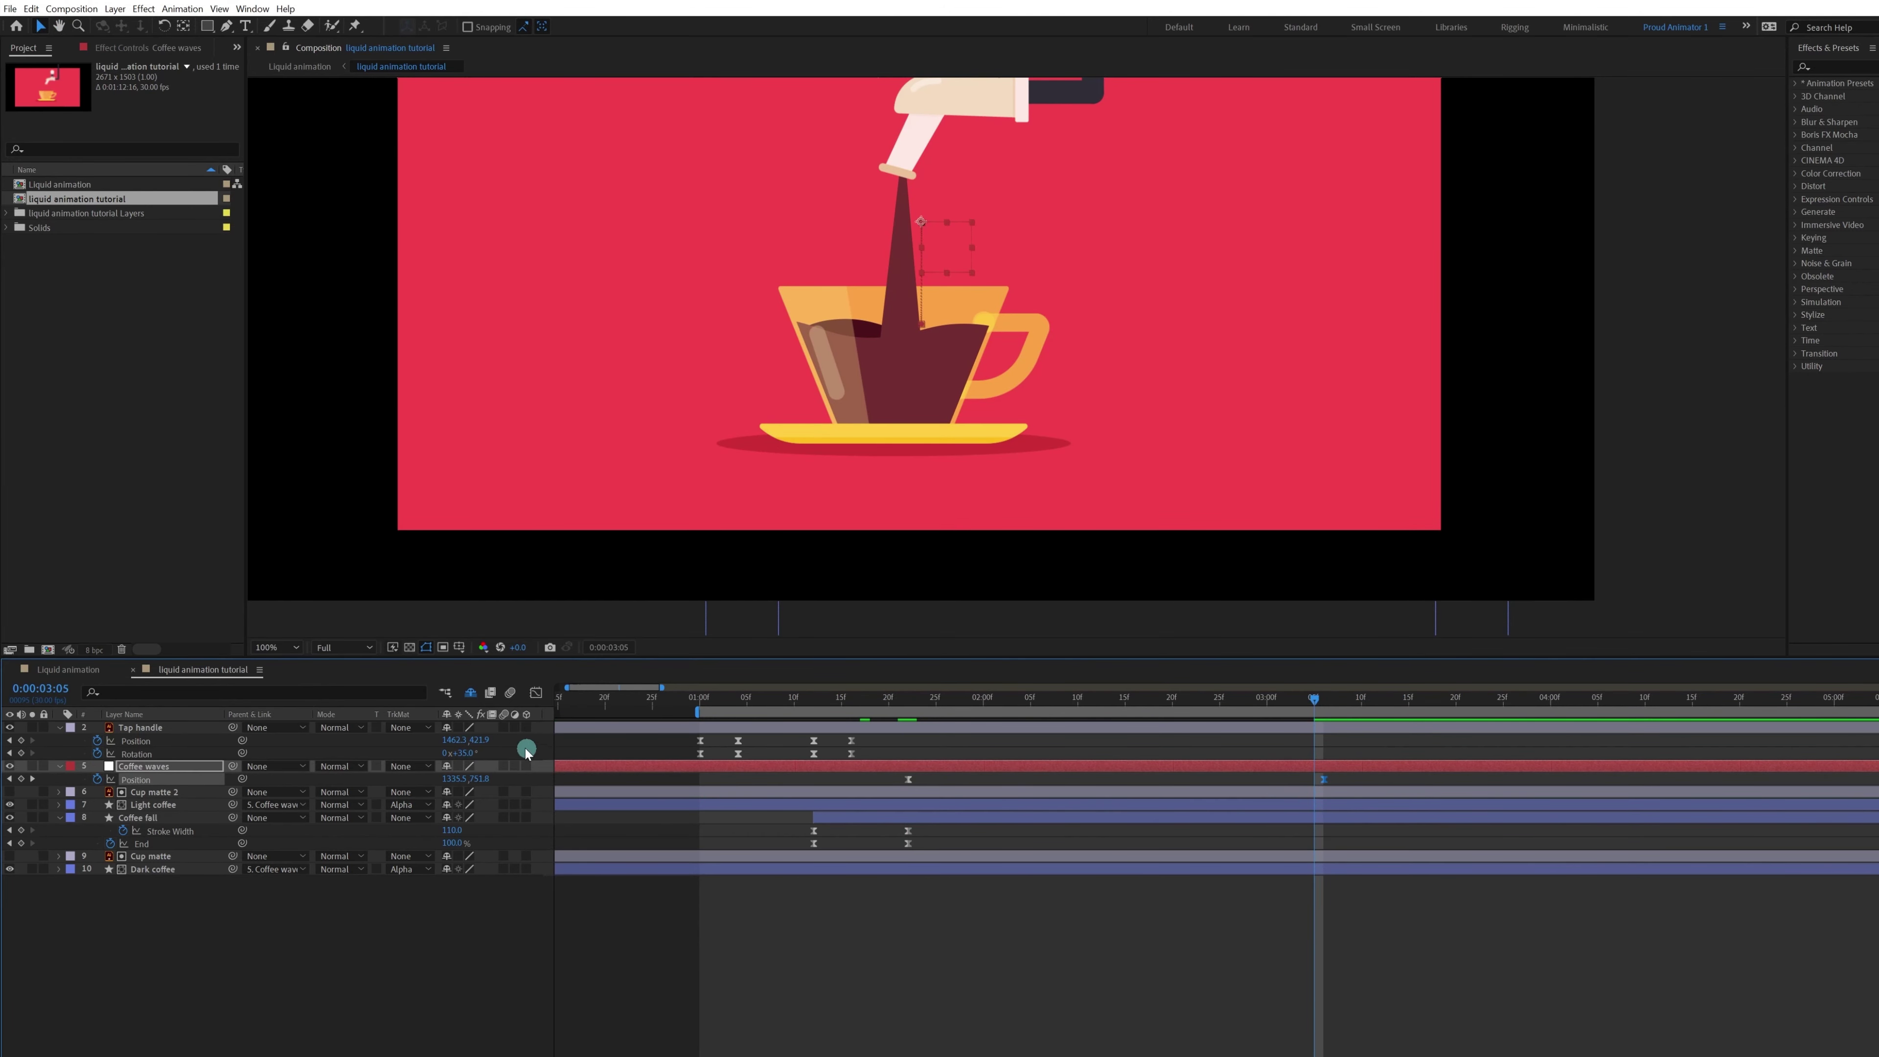
# In the speed graph, lengthen the last Coffee waves Position keyframe's incoming ease, shorten the first one's outgoing ease, and preview.
pyautogui.click(535, 694)
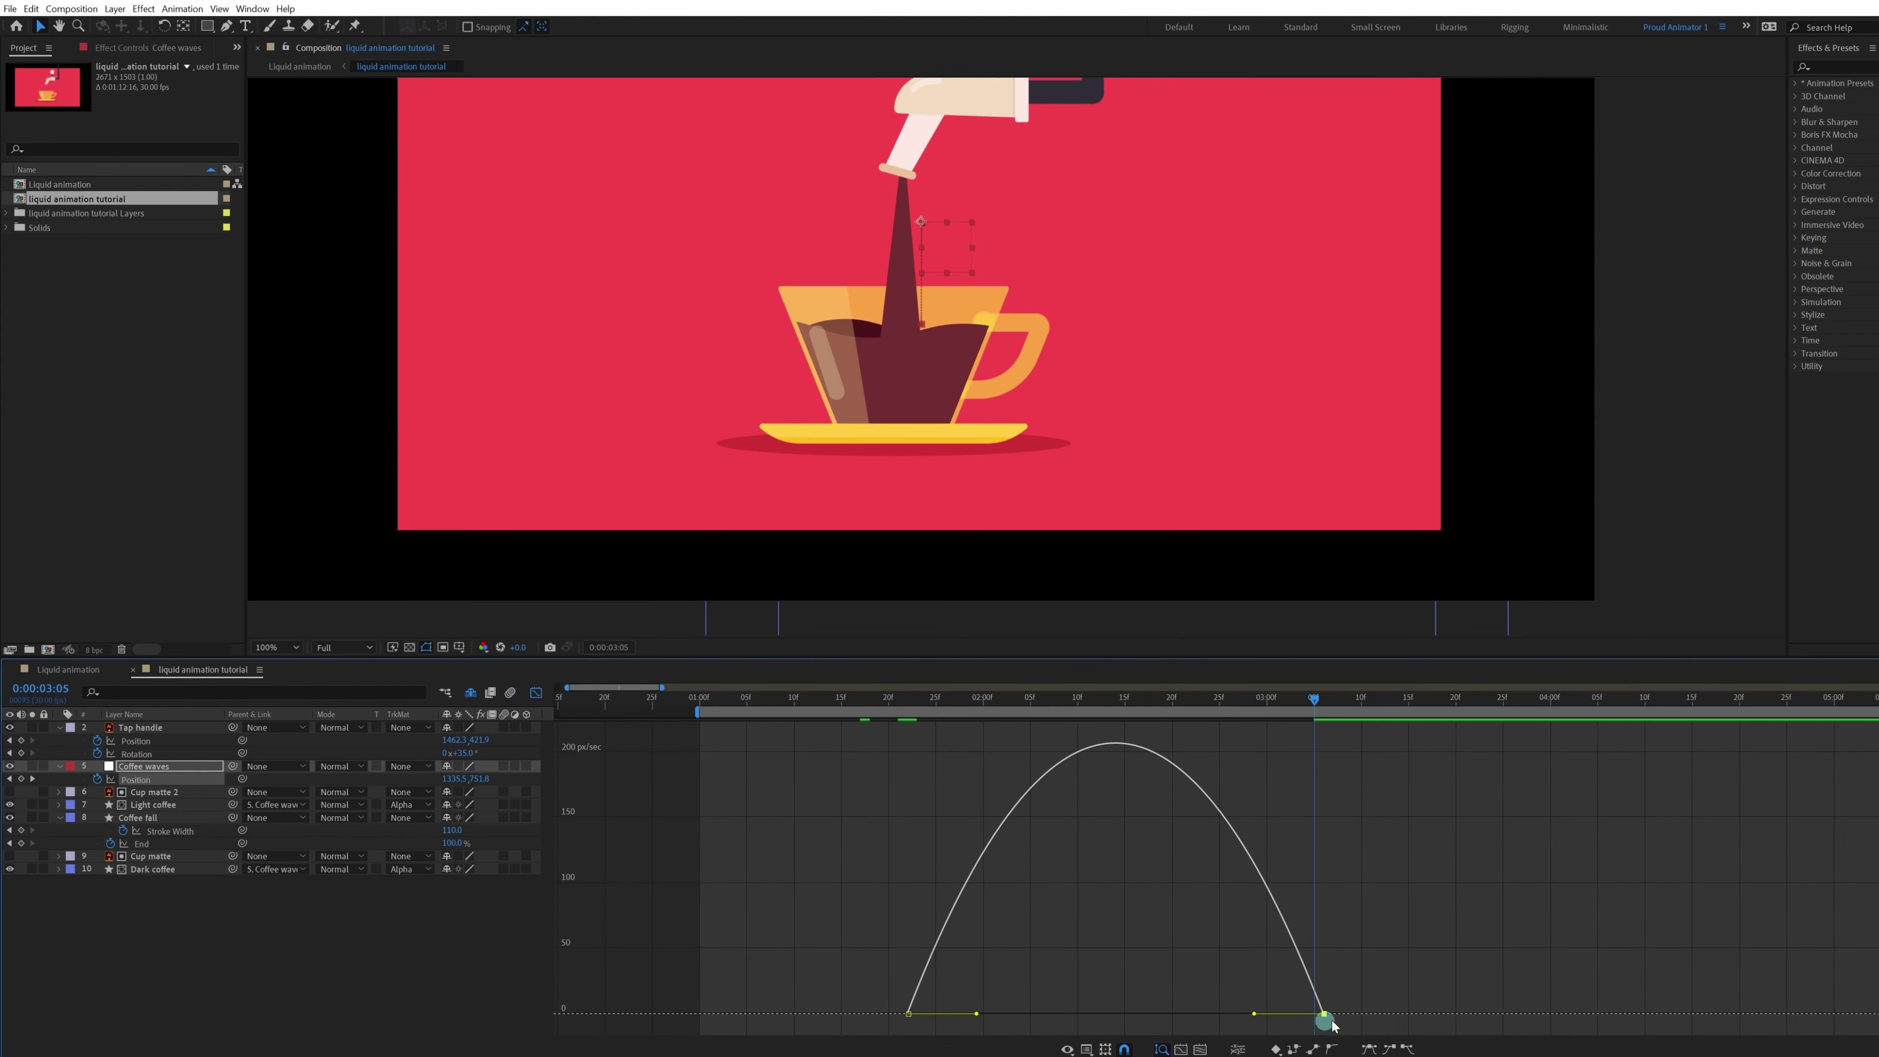
pyautogui.moveTo(1253, 1015); pyautogui.dragTo(1203, 1015)
pyautogui.click(910, 1014)
pyautogui.moveTo(971, 1016); pyautogui.dragTo(946, 1014)
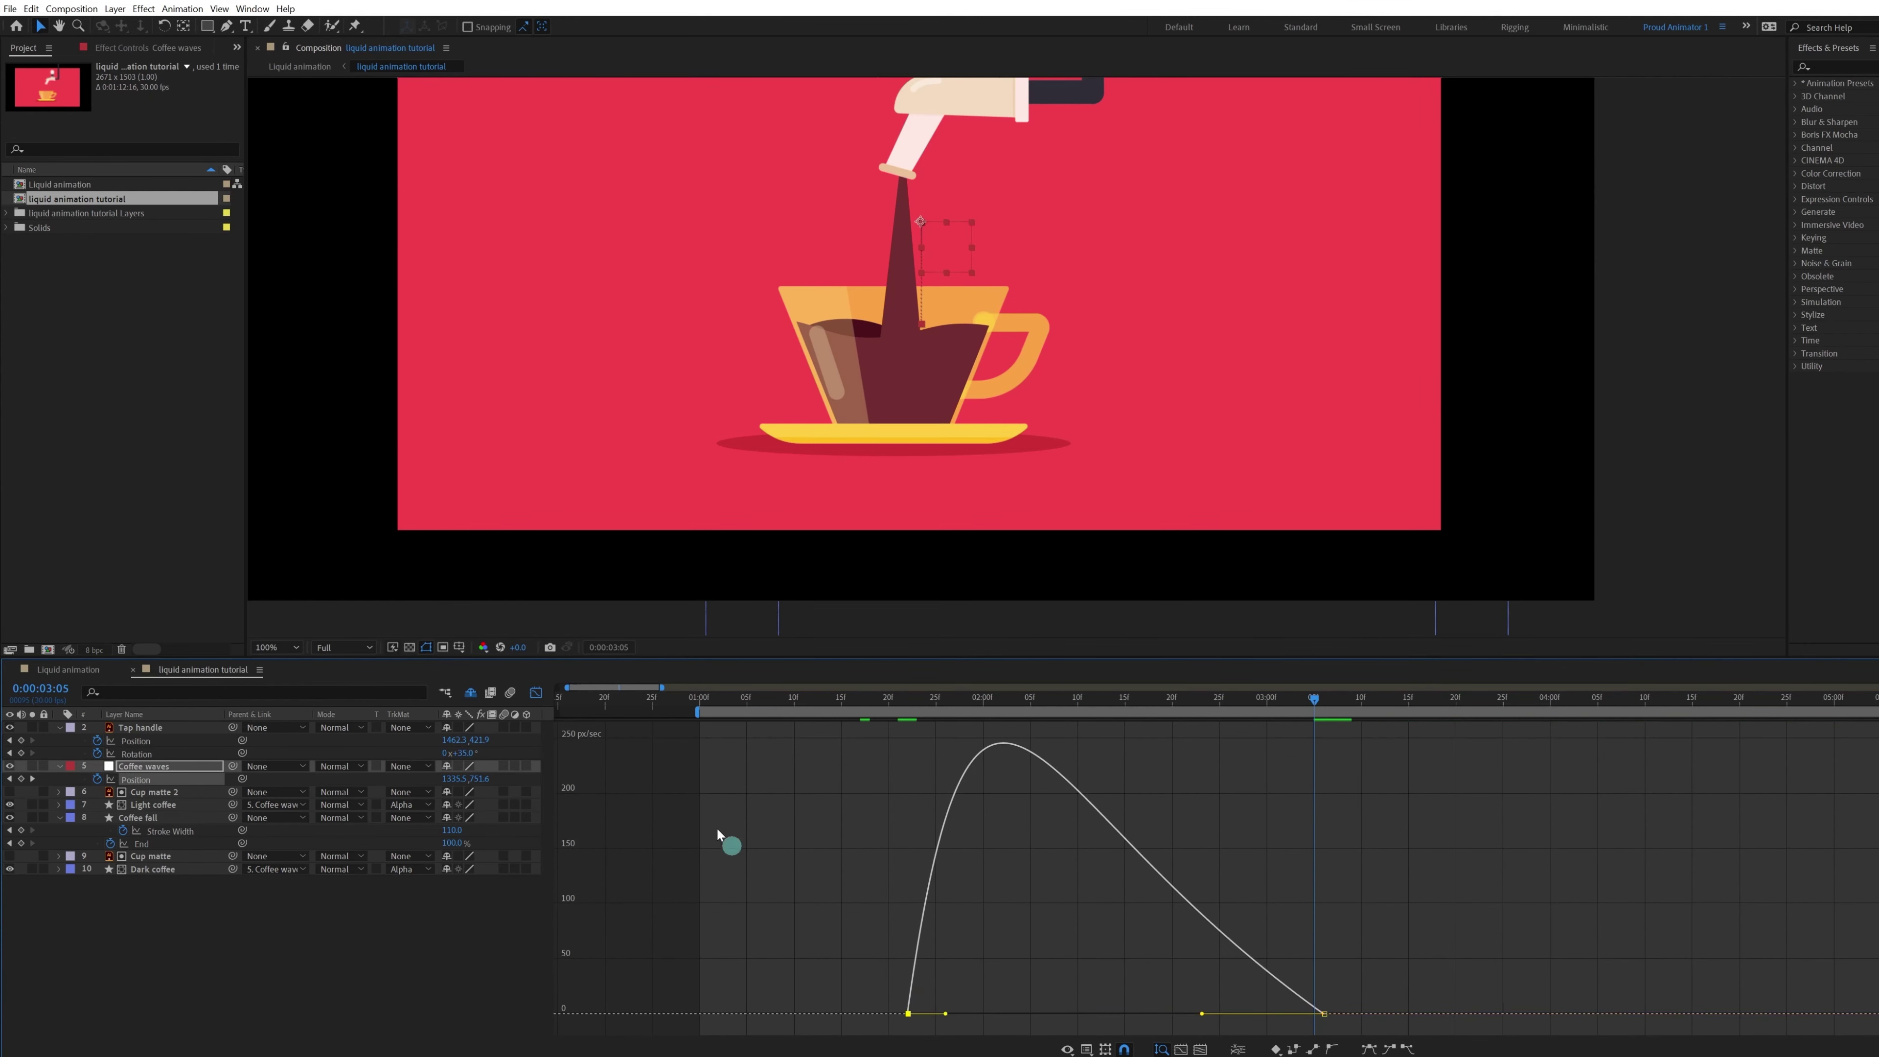
pyautogui.click(539, 695)
pyautogui.click(804, 698)
pyautogui.press('space')
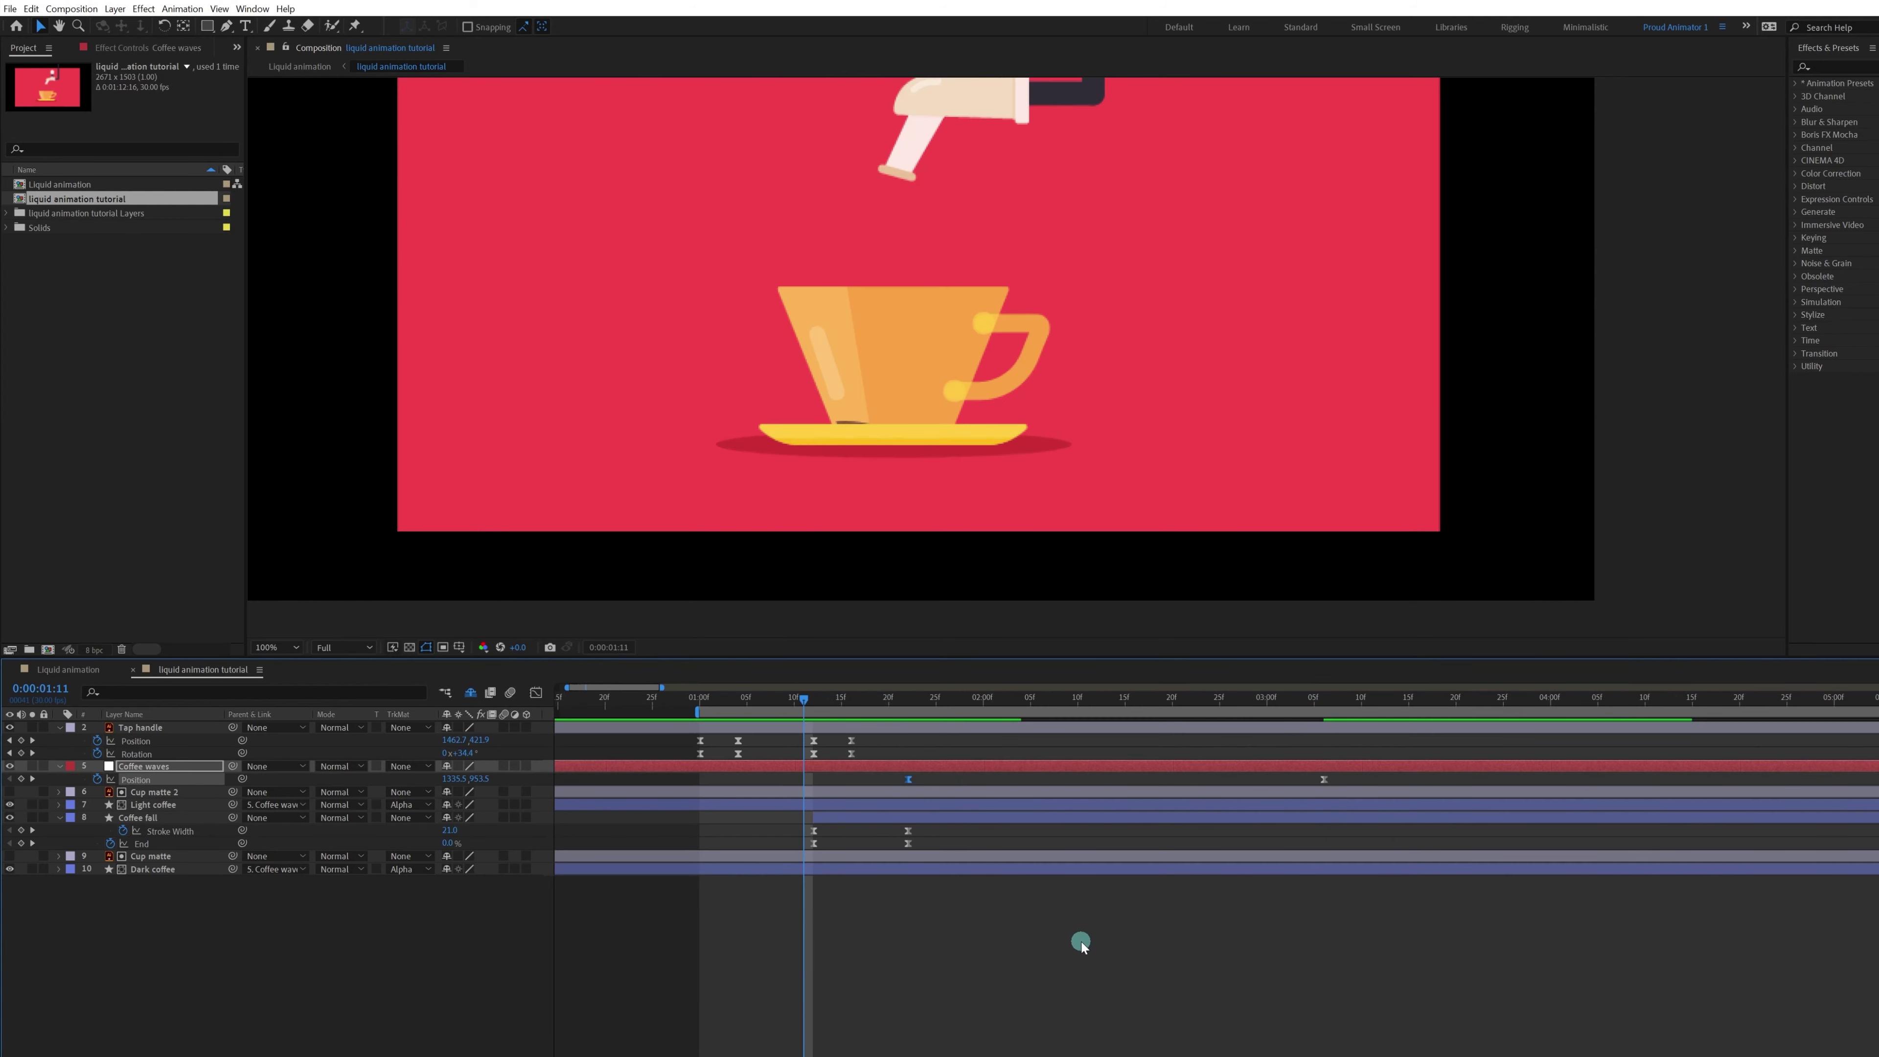
# Add Position keyframes to the Light coffee and Dark coffee layers at 0:00:01:22.
pyautogui.moveTo(896, 698); pyautogui.dragTo(907, 703)
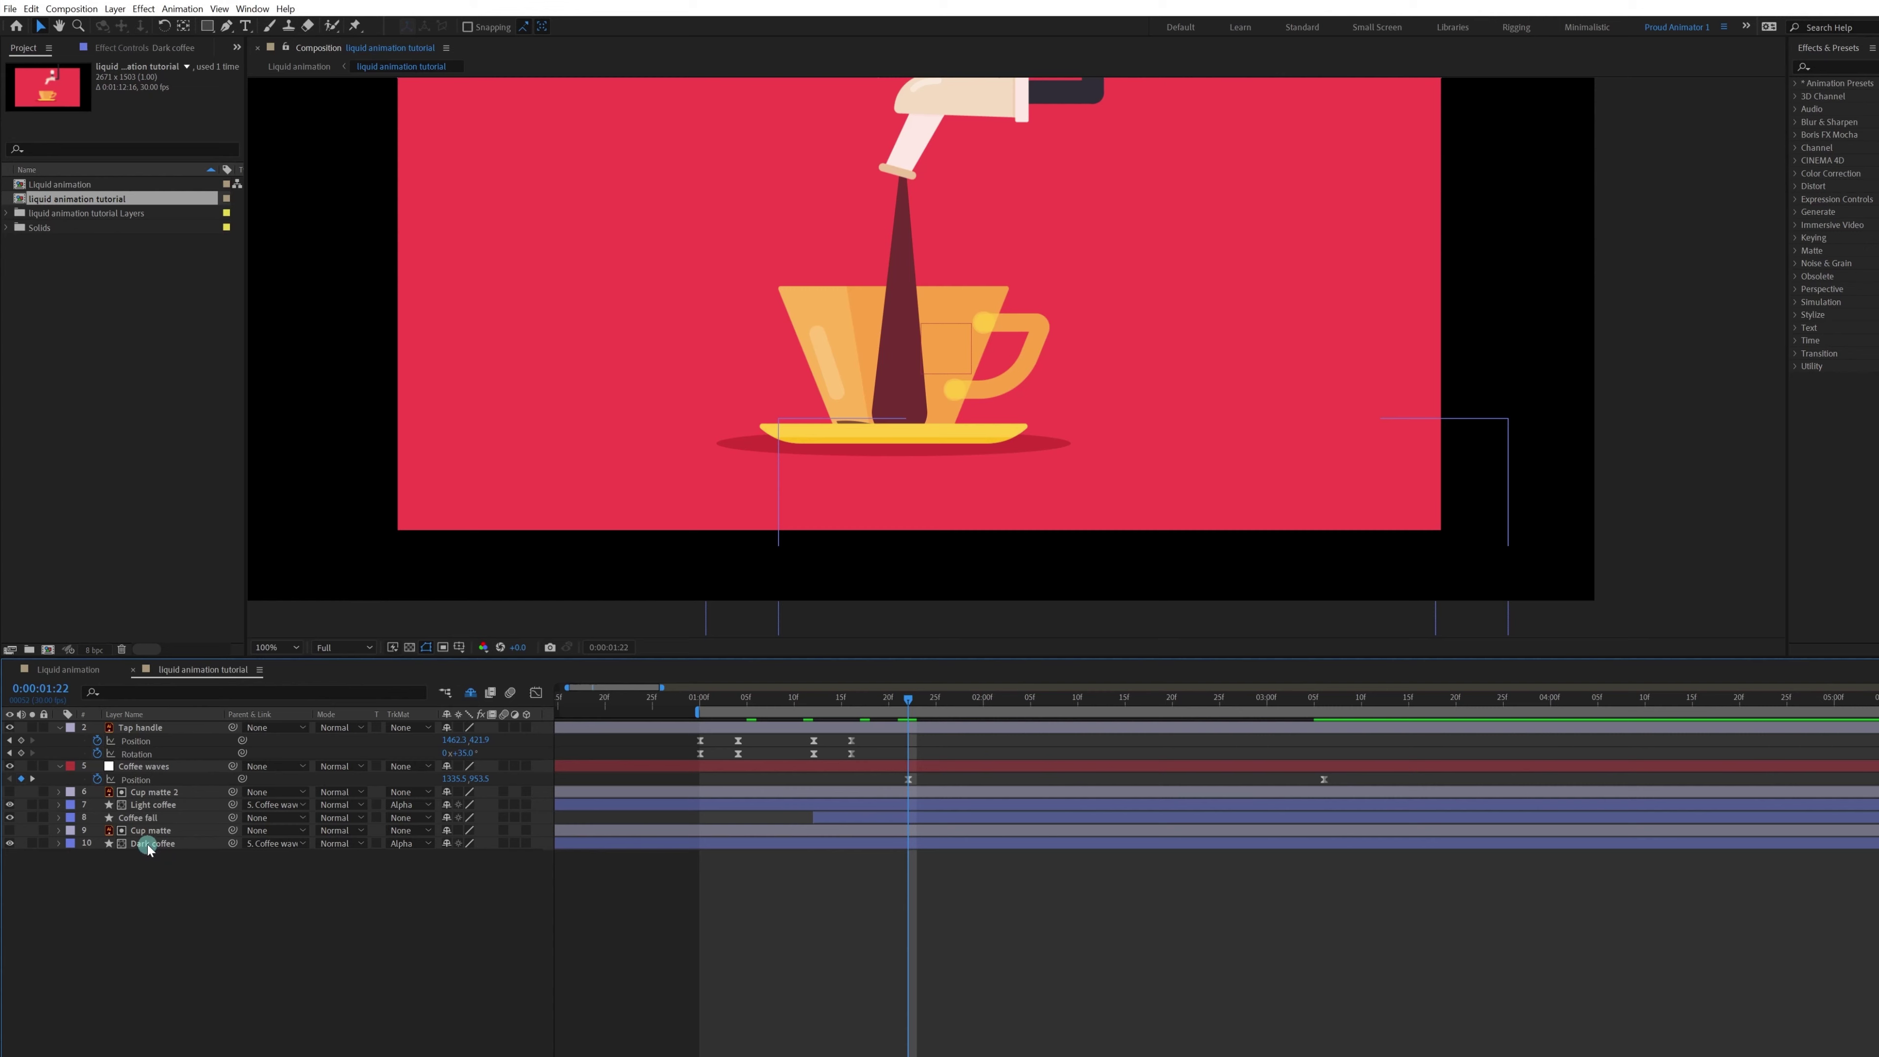
pyautogui.click(149, 844)
pyautogui.keyDown('ctrl'); pyautogui.click(150, 805); pyautogui.keyUp('ctrl')
pyautogui.press('p')
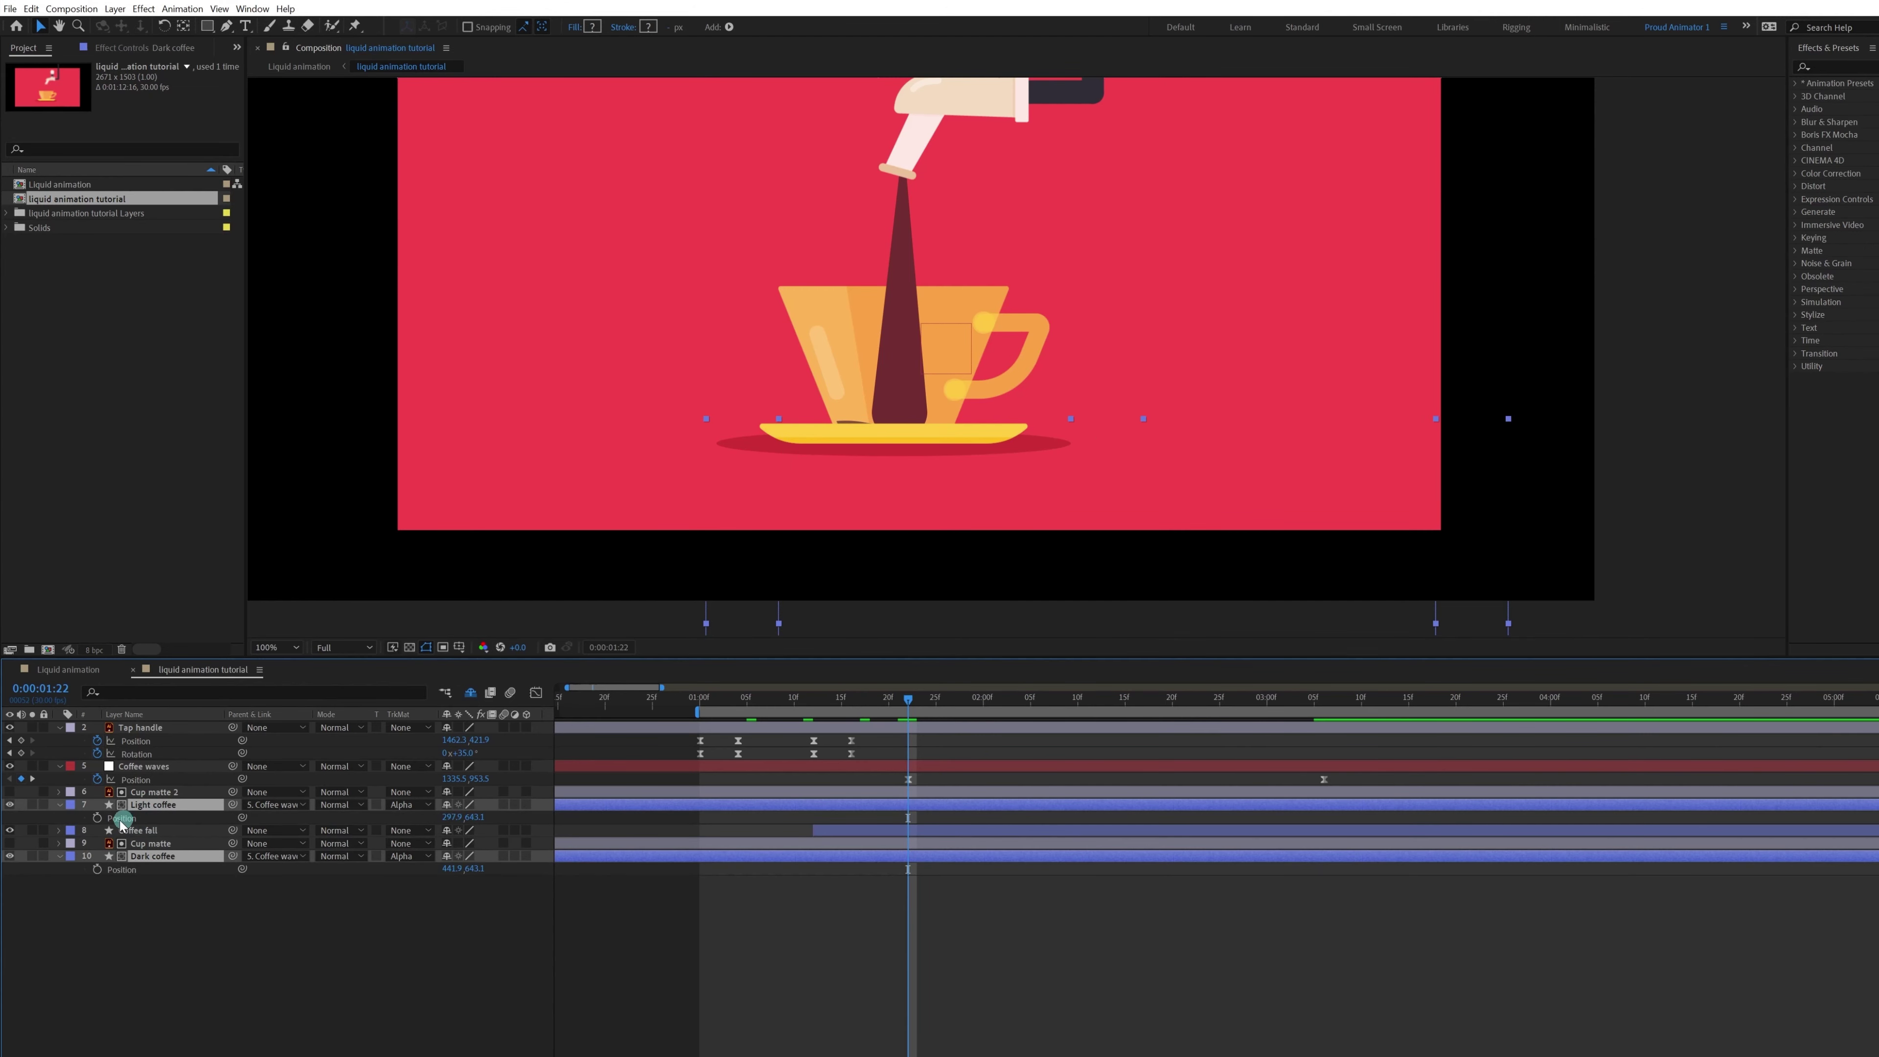
pyautogui.click(97, 817)
# Add matching Position keyframes to the Light coffee and Dark coffee layers at 0:00:03:06.
pyautogui.press('k')
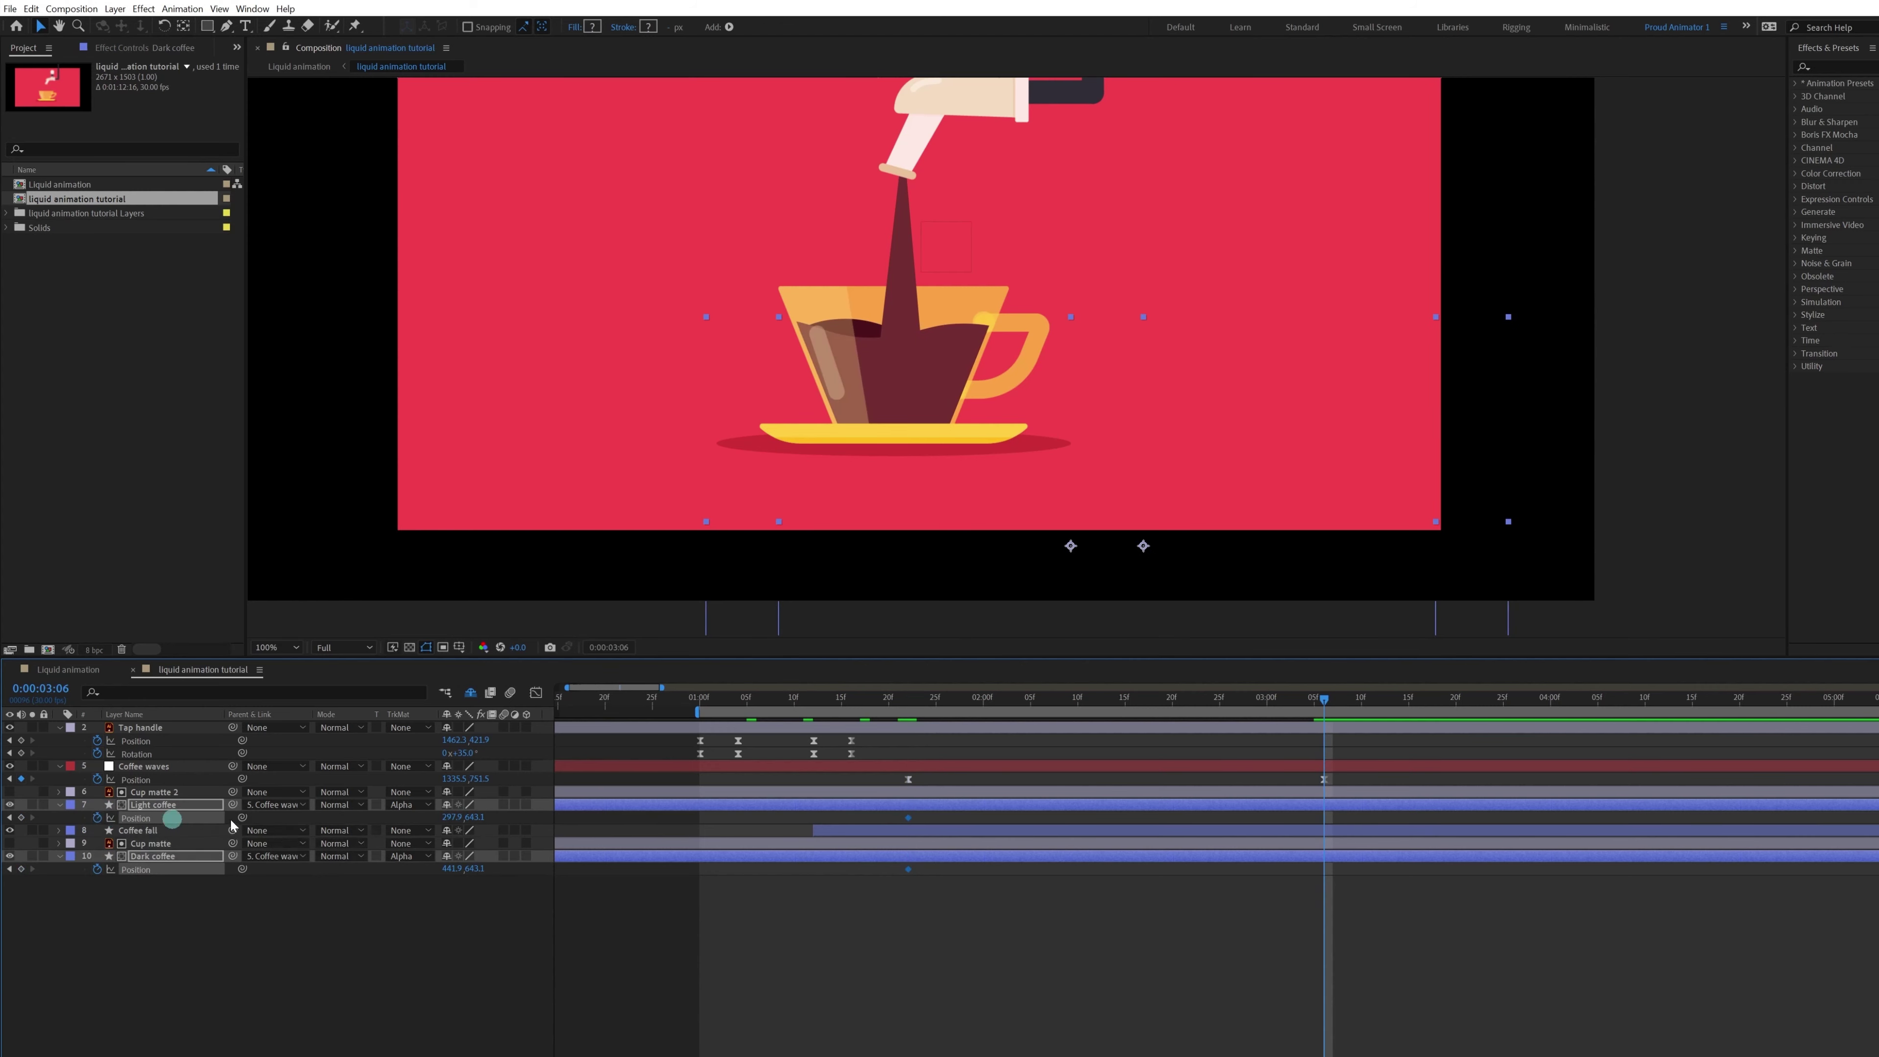
pyautogui.click(31, 819)
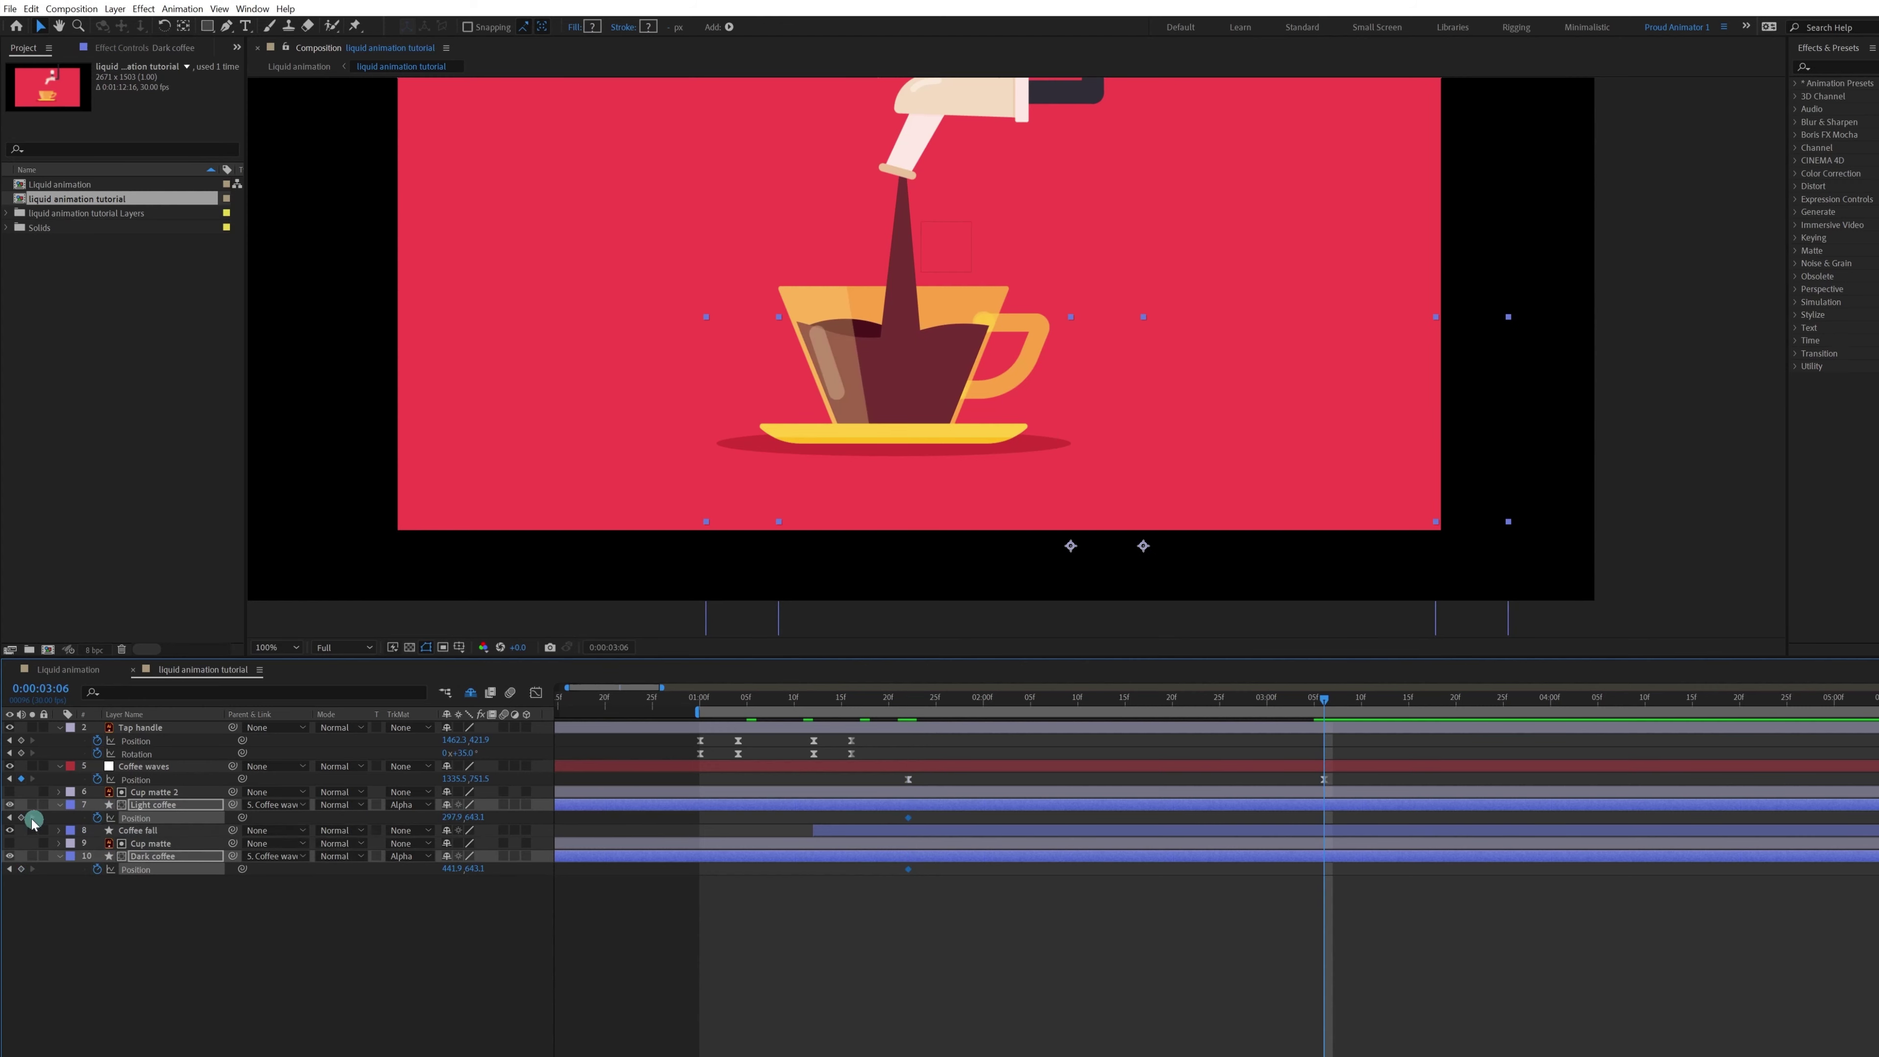
pyautogui.click(20, 868)
pyautogui.click(294, 934)
pyautogui.click(1123, 961)
# Shift Light coffee horizontally right at 0:00:01:22 and far left at 0:00:03:06, keeping the wave across the cup.
pyautogui.press('j')
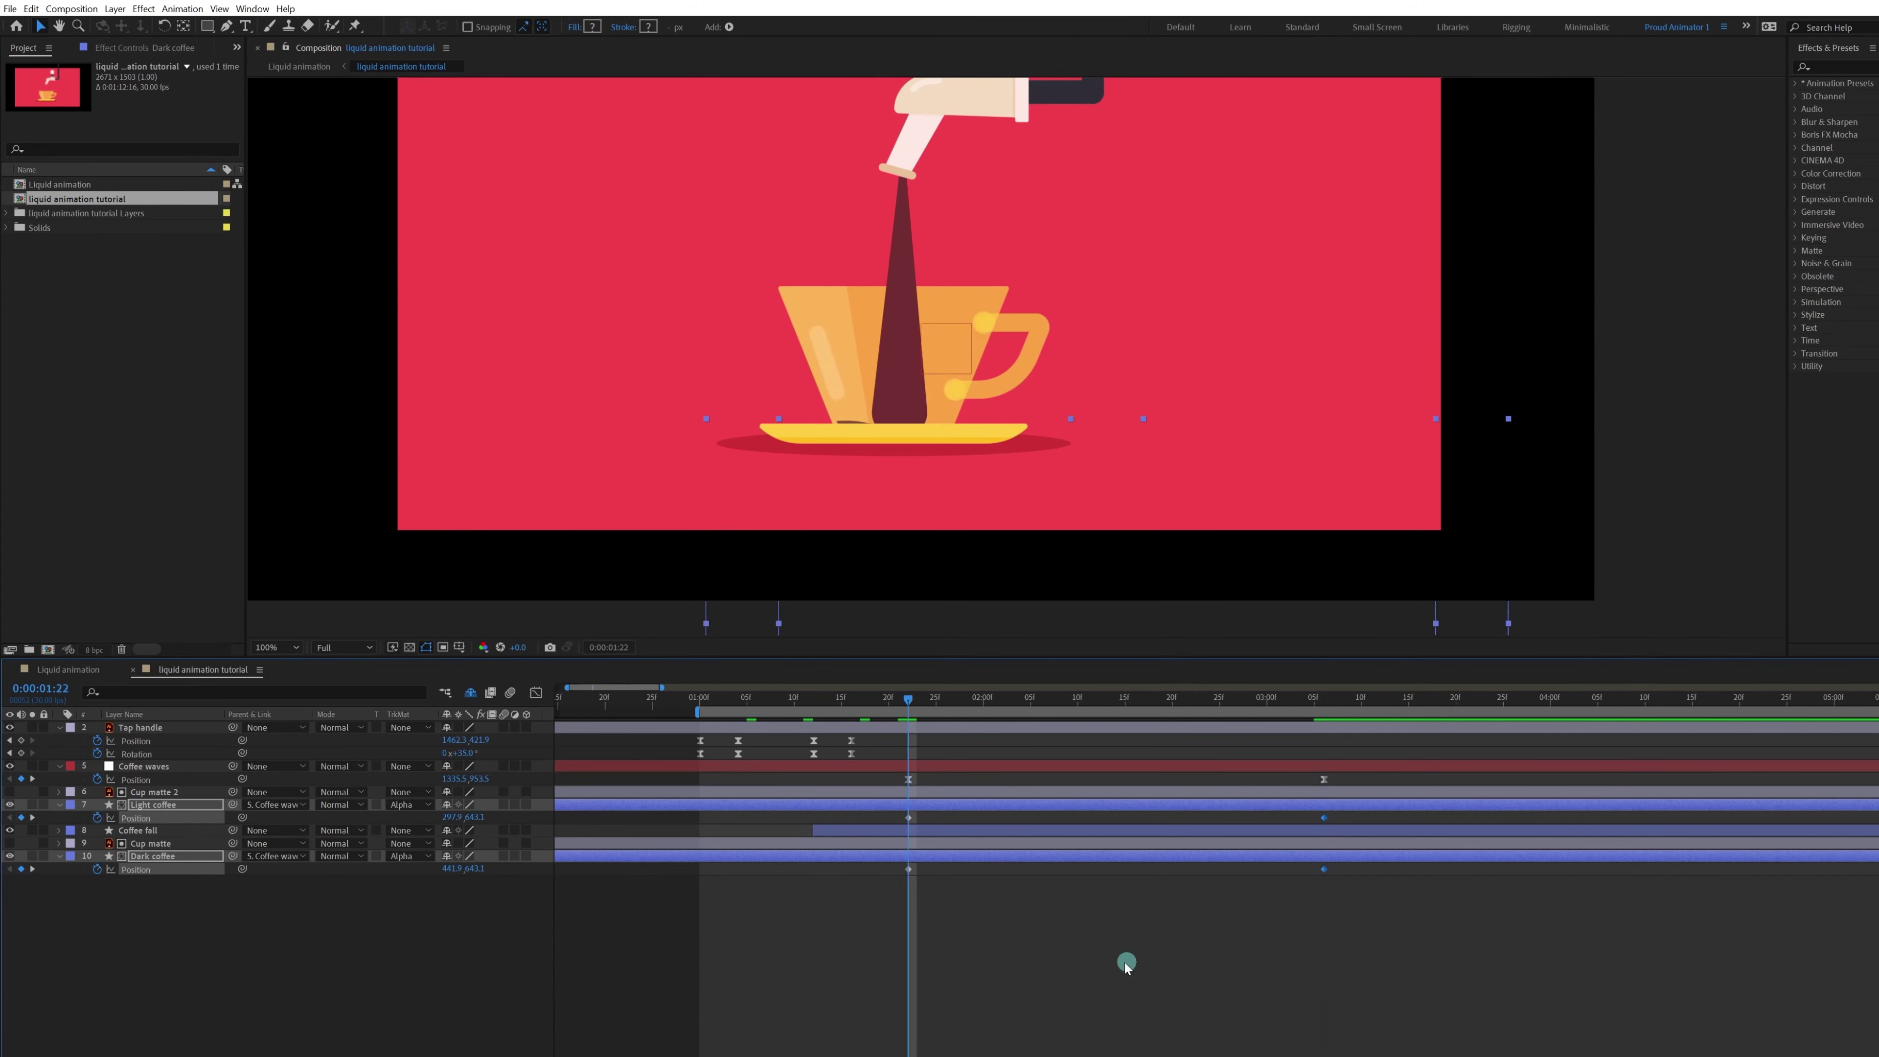
pyautogui.click(961, 817)
pyautogui.click(963, 806)
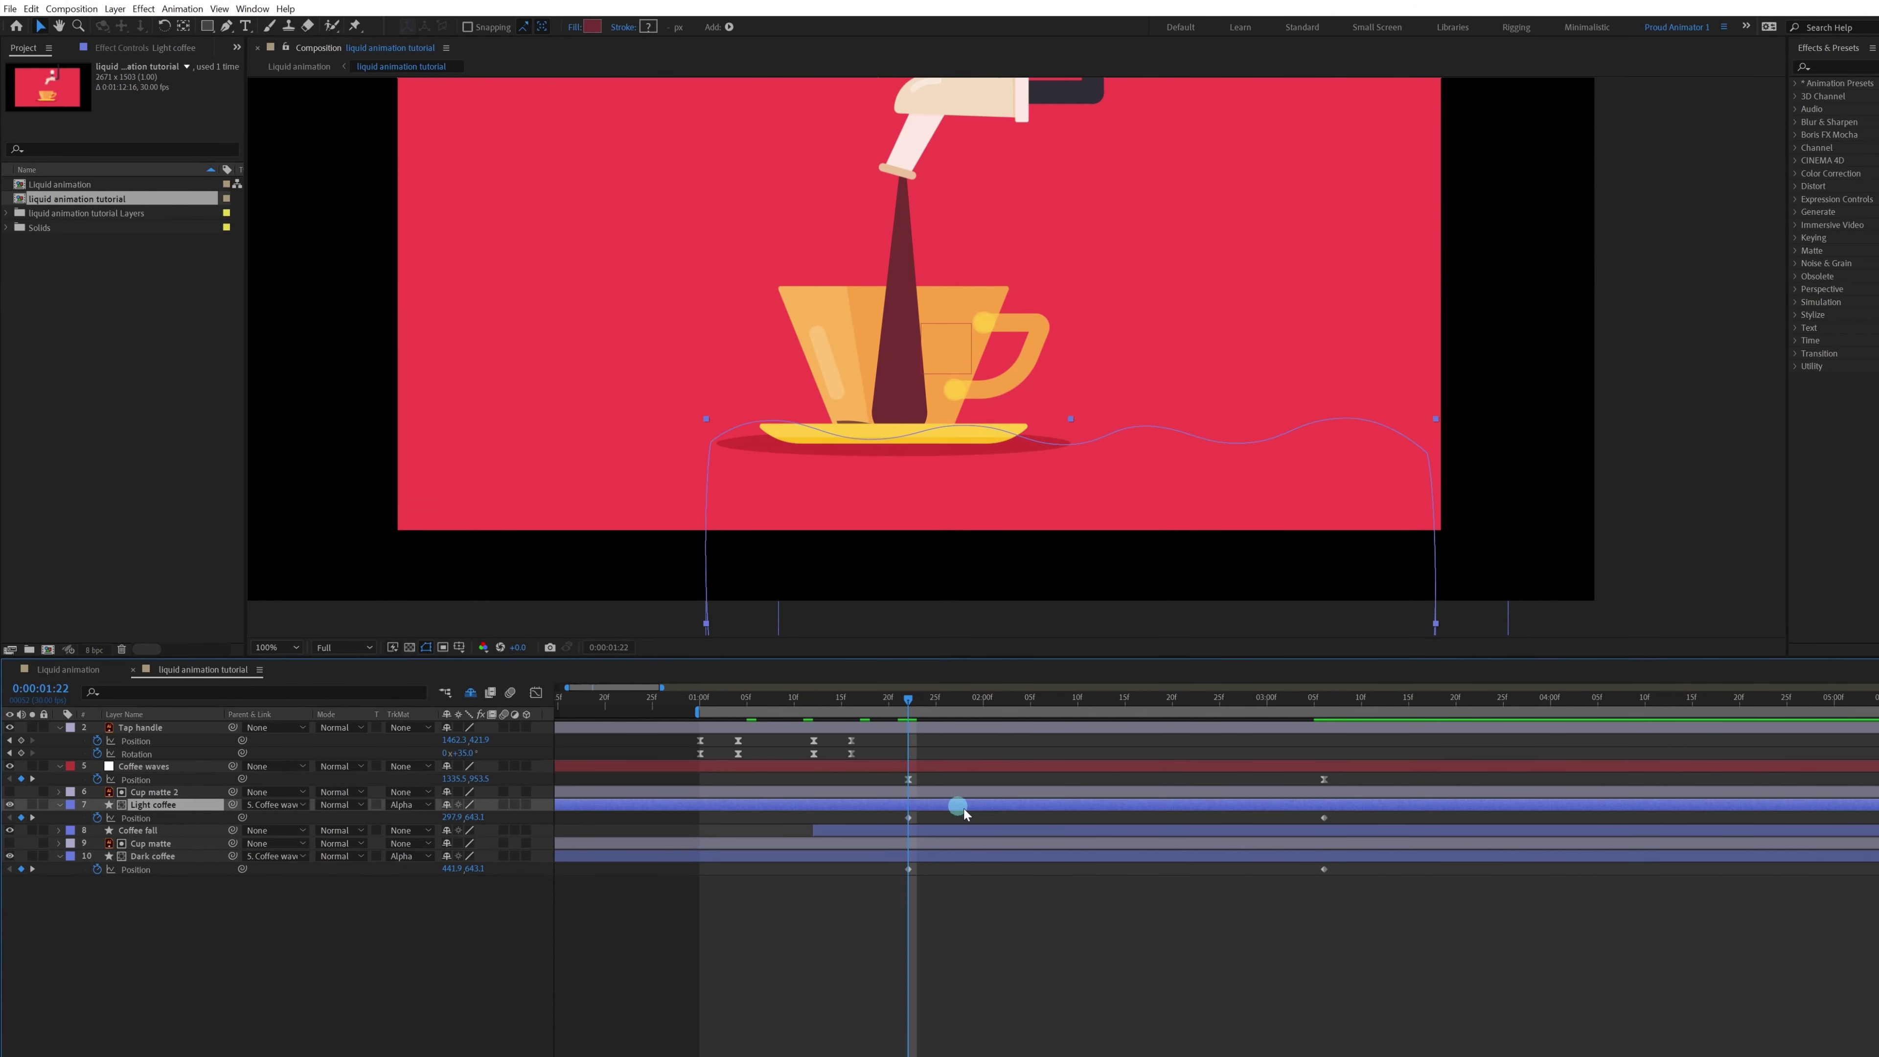
pyautogui.scroll(-2, 948, 448)
pyautogui.moveTo(977, 475); pyautogui.dragTo(1033, 479)
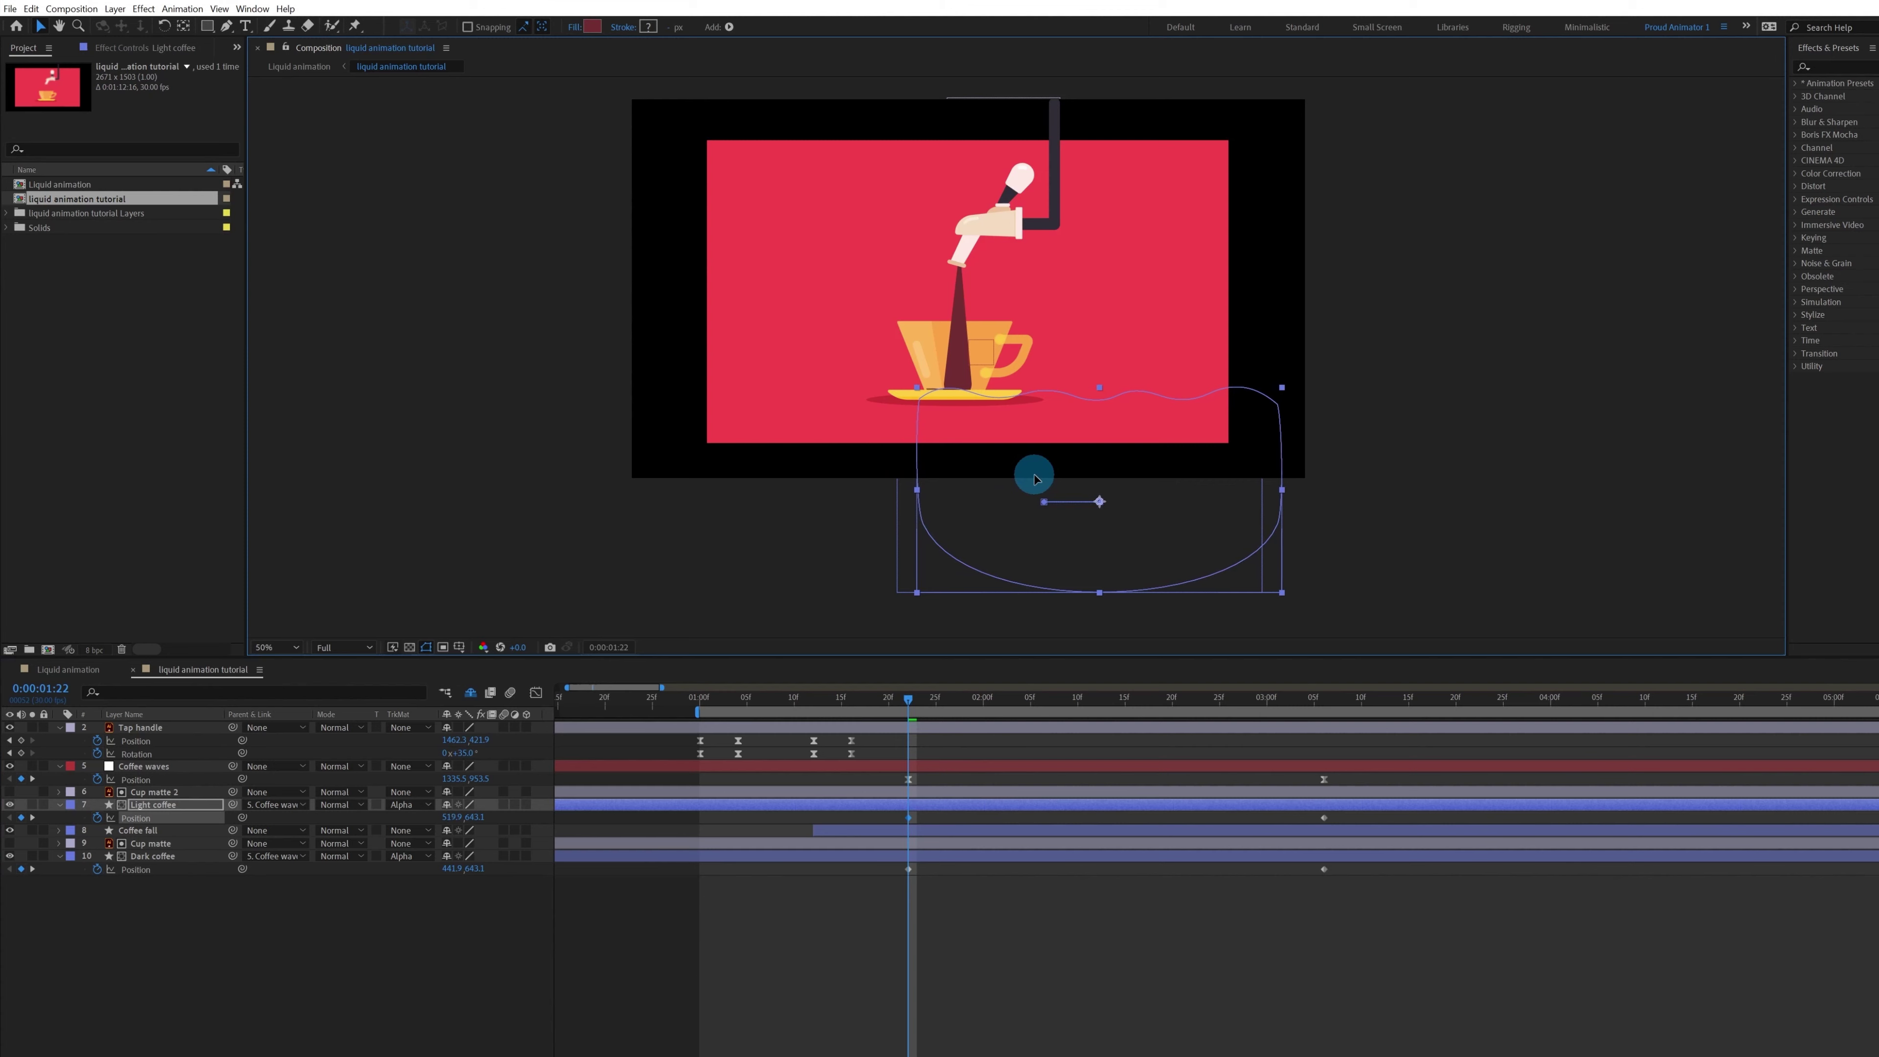
pyautogui.click(1322, 702)
pyautogui.click(1125, 495)
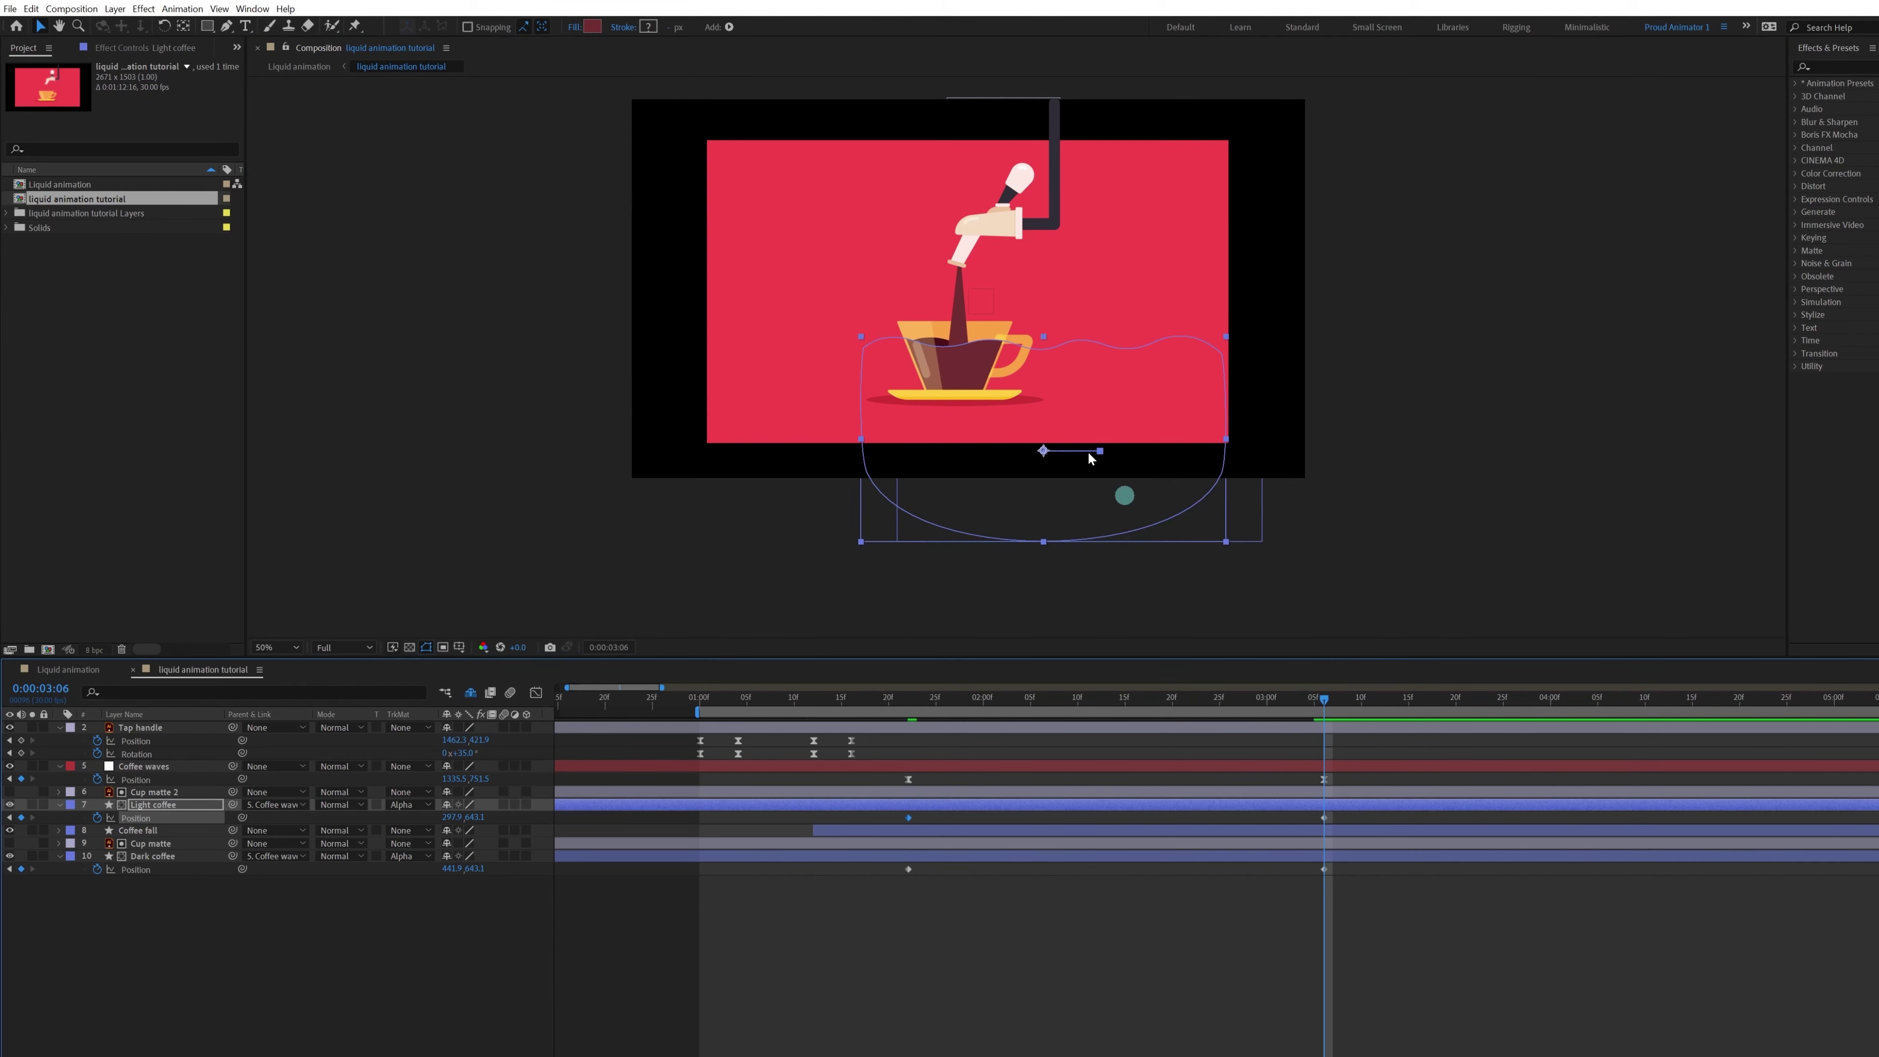
pyautogui.moveTo(1178, 407); pyautogui.dragTo(975, 387)
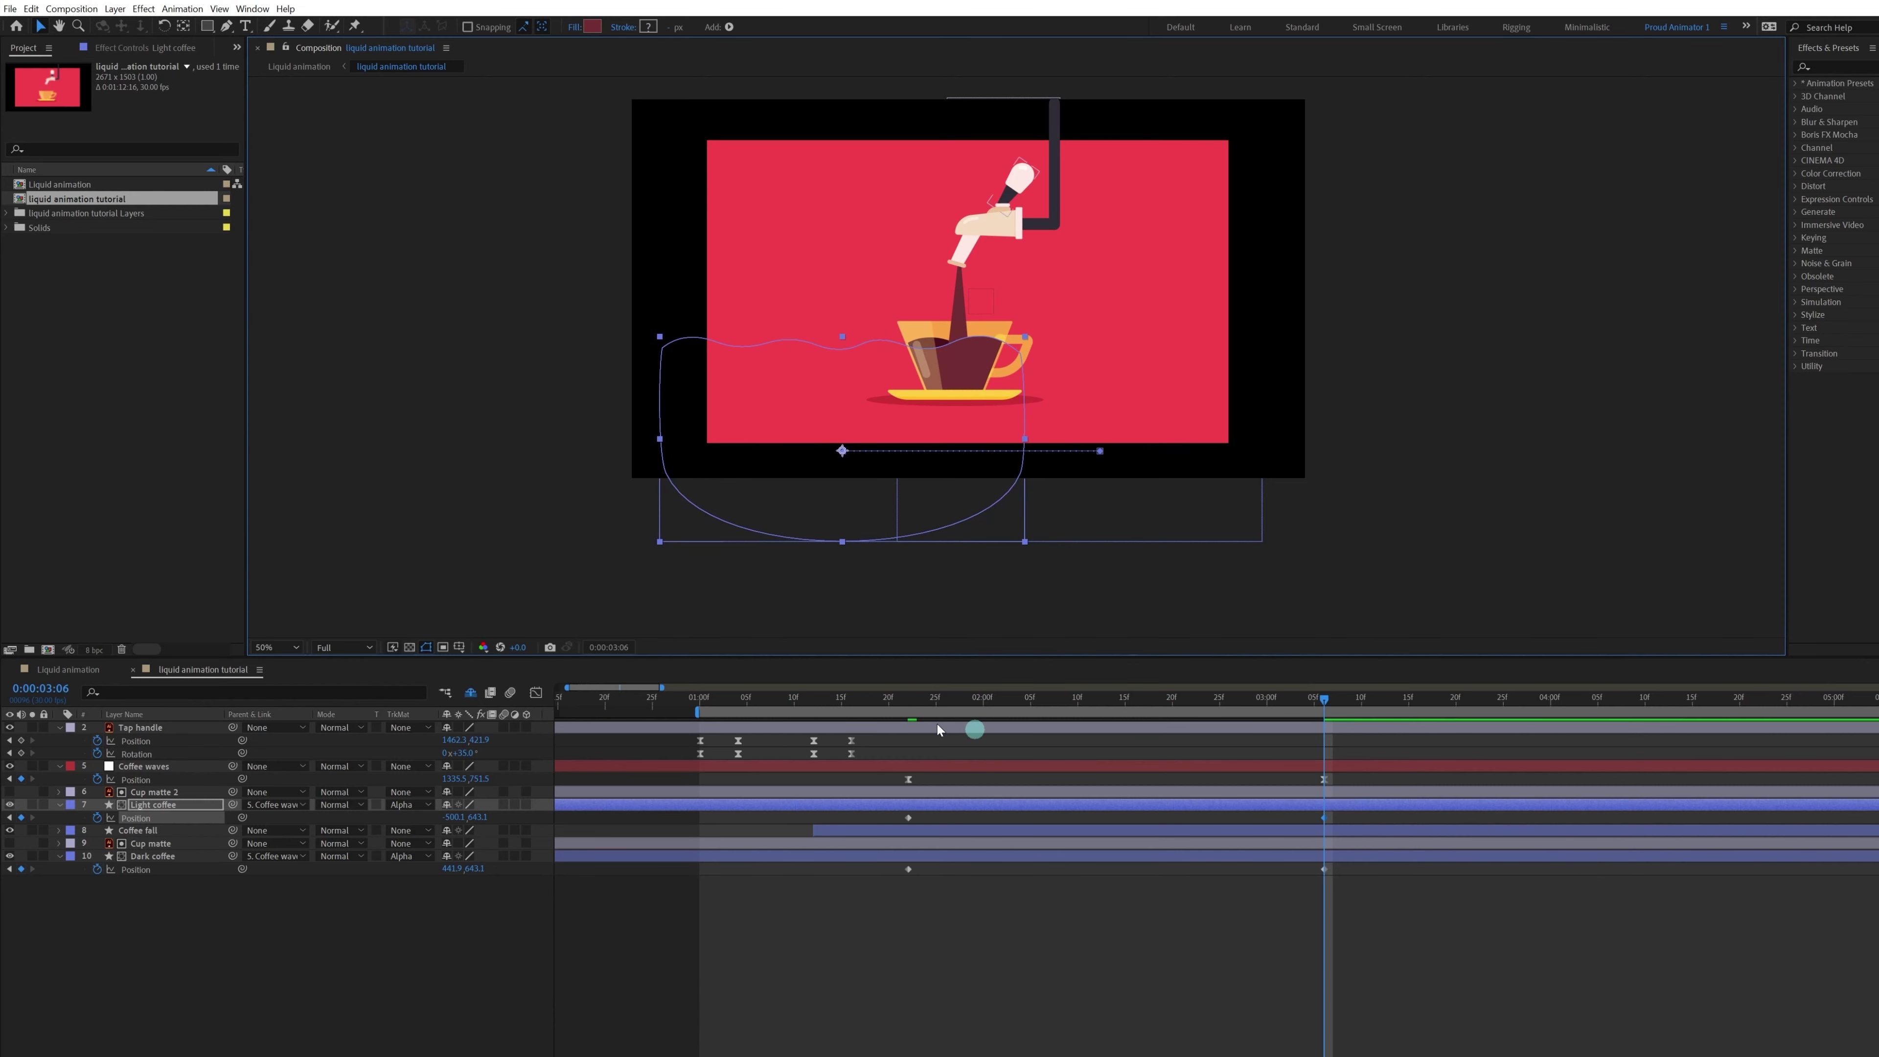
# Shift Dark coffee horizontally far left at 0:00:01:22 and nudge it slightly right at 0:00:03:06.
pyautogui.click(907, 699)
pyautogui.click(927, 858)
pyautogui.click(969, 855)
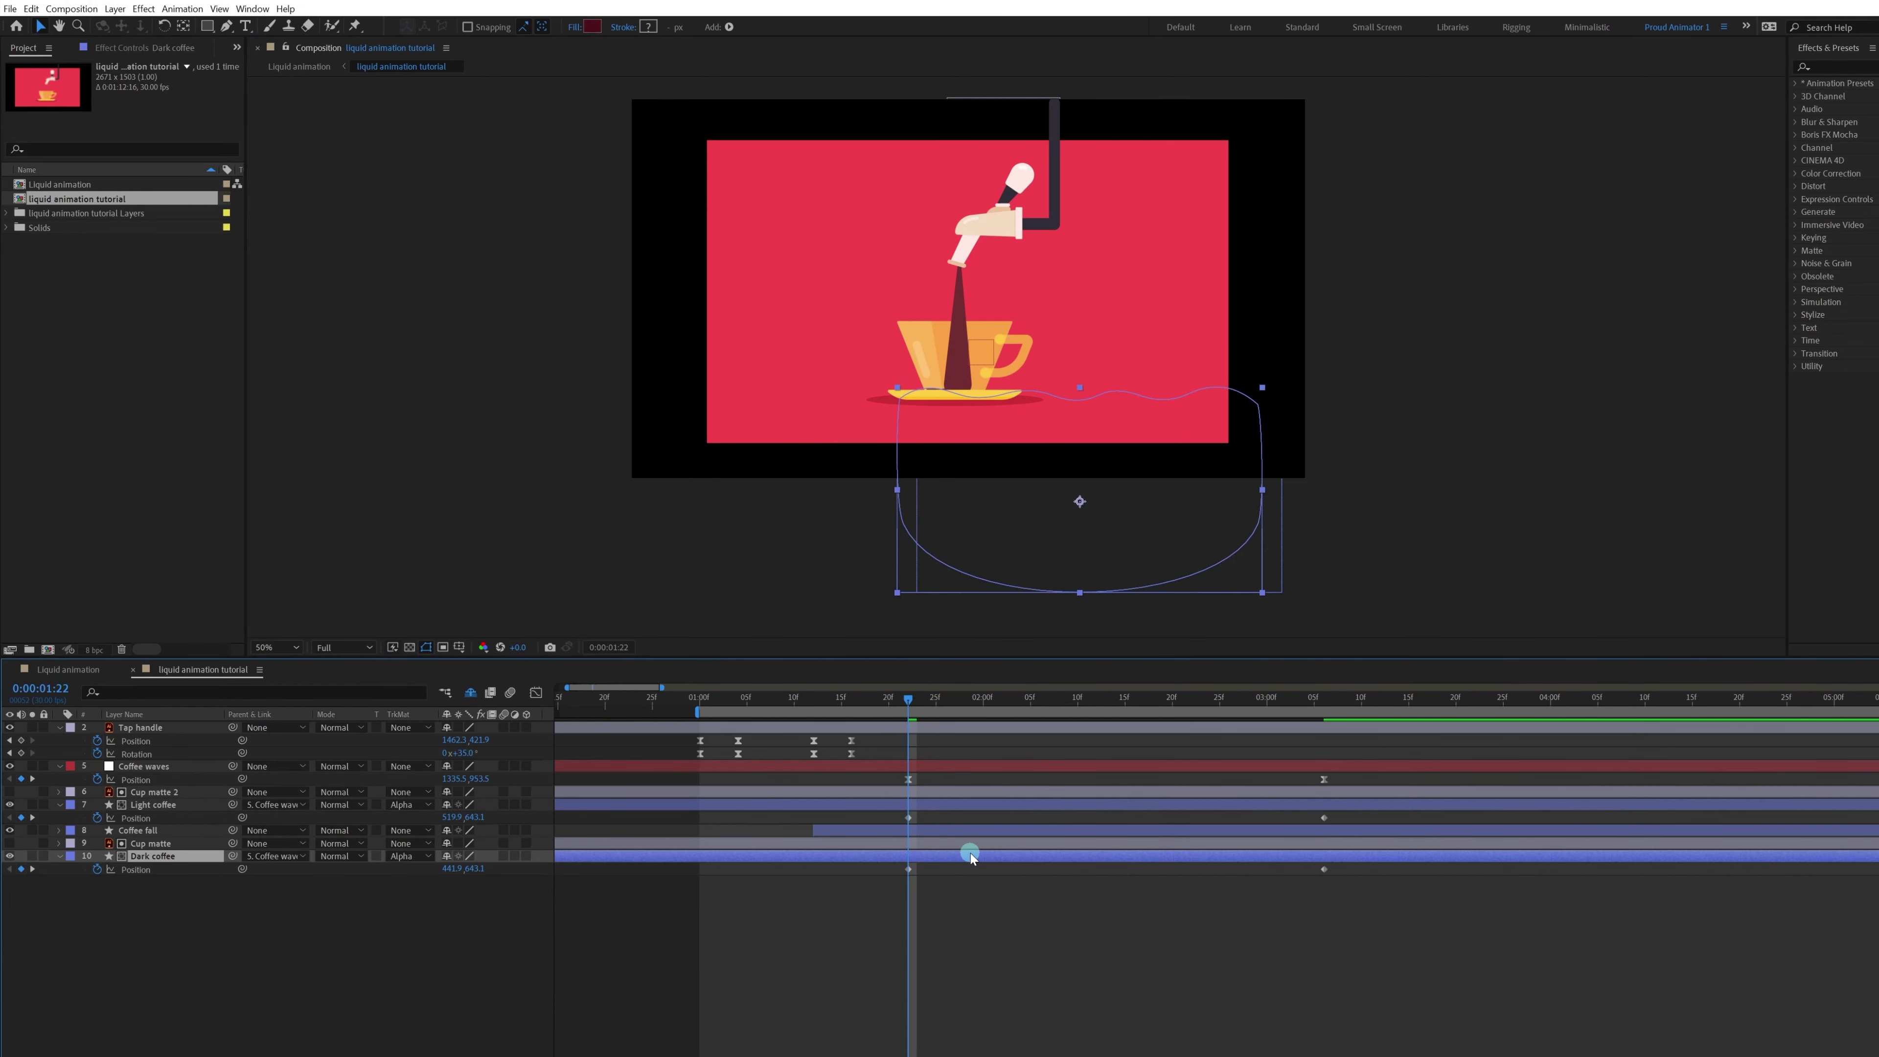
pyautogui.moveTo(1182, 534); pyautogui.dragTo(949, 499)
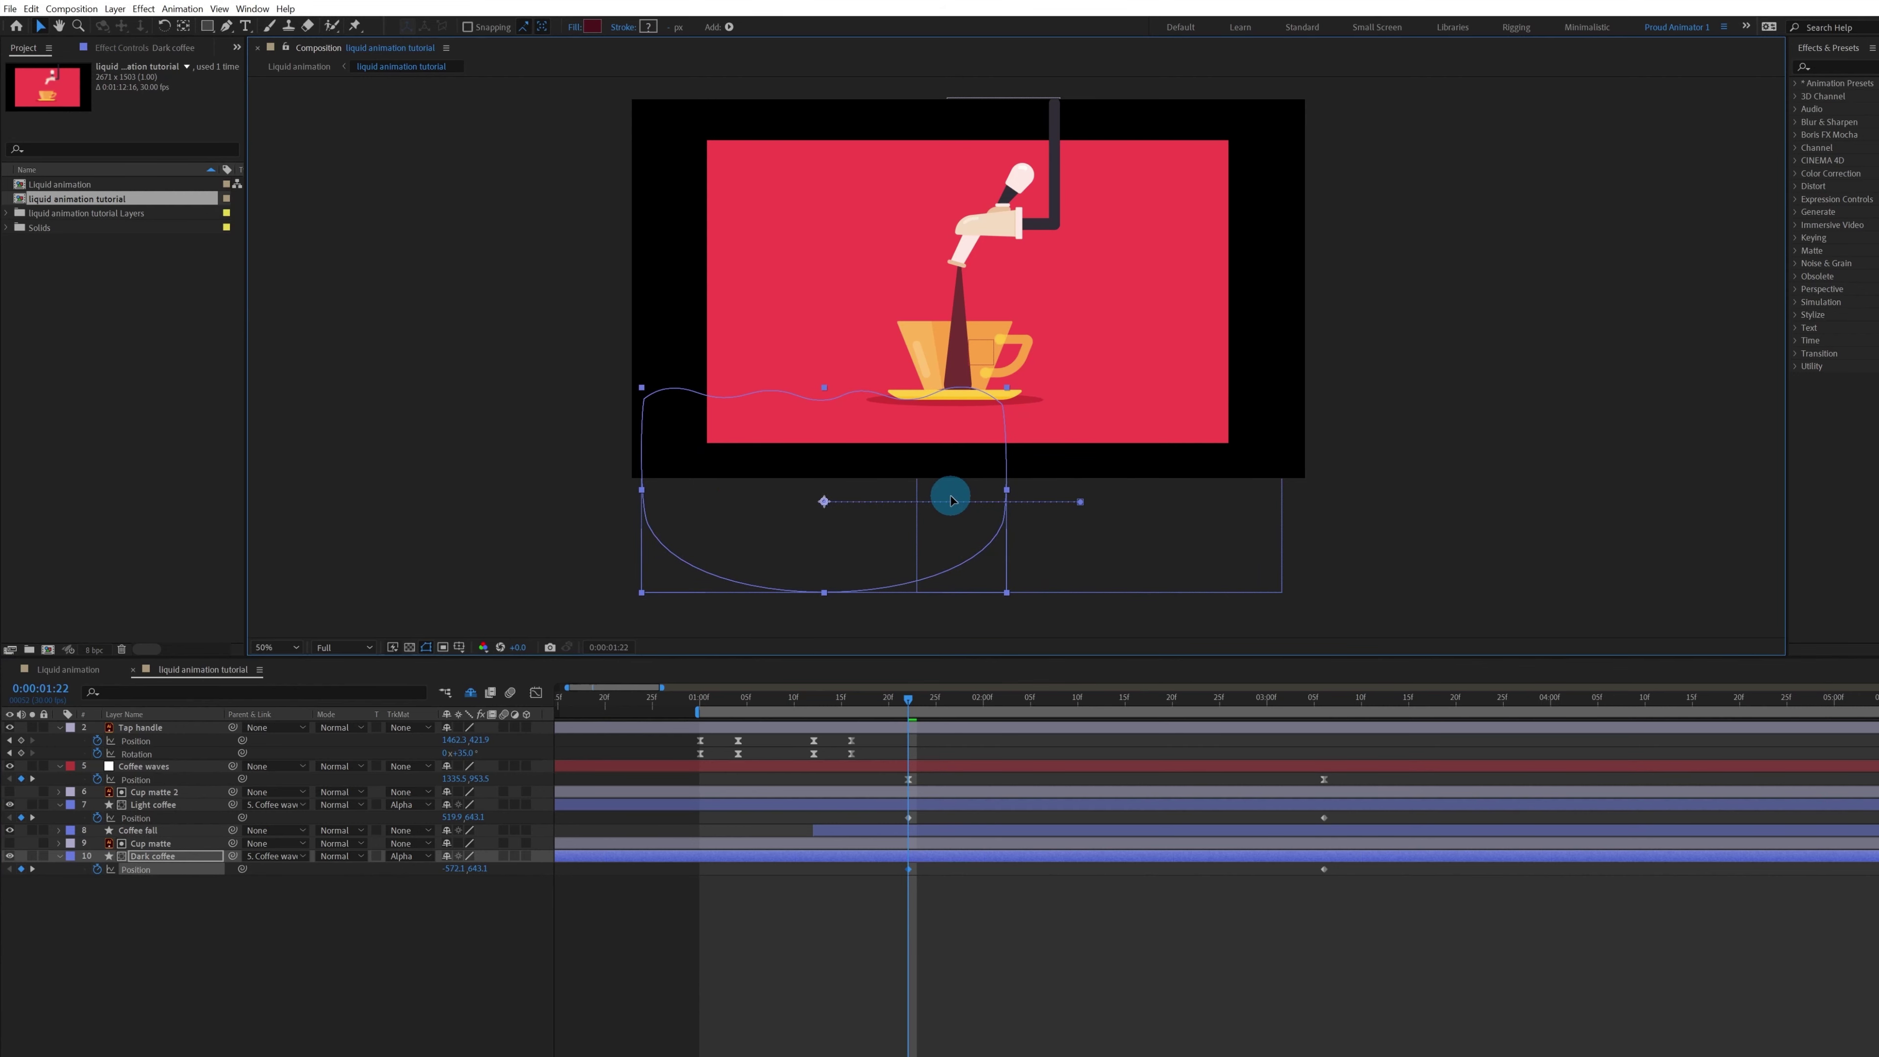
pyautogui.moveTo(1311, 703); pyautogui.dragTo(1324, 702)
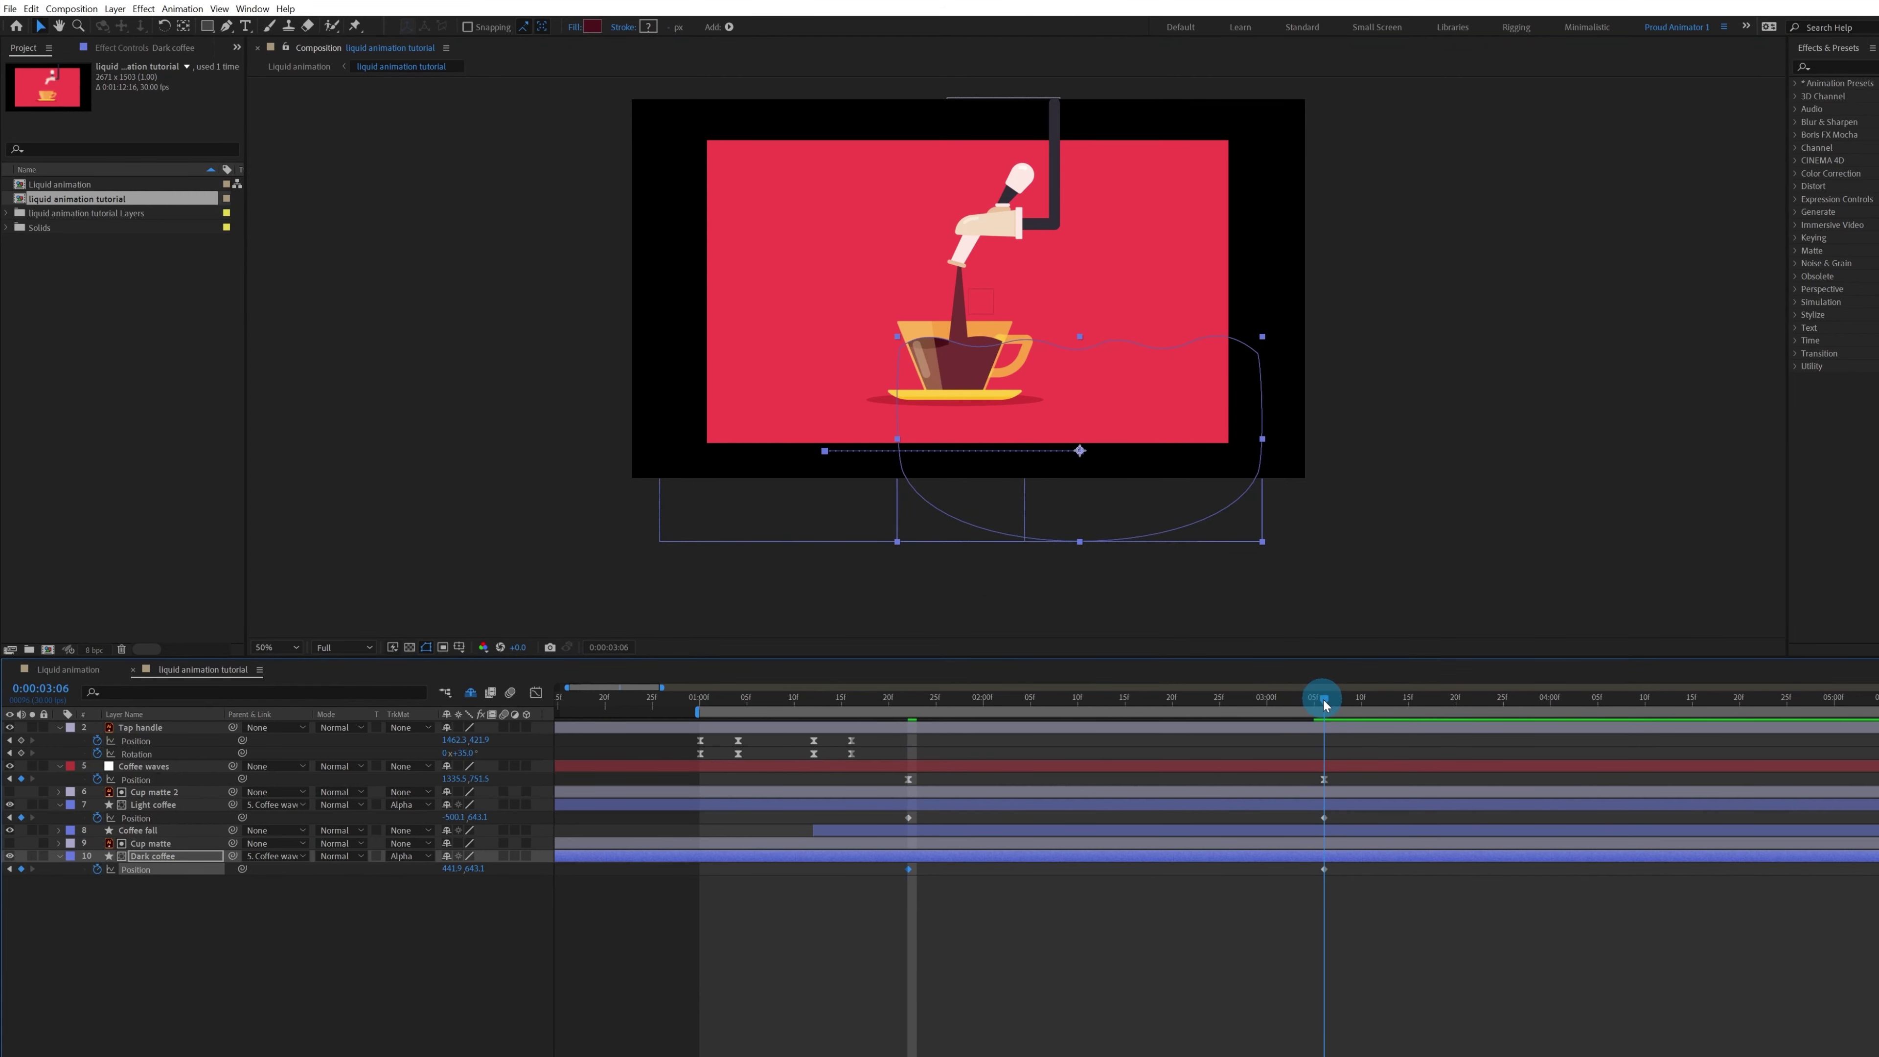
pyautogui.moveTo(1024, 483); pyautogui.dragTo(1028, 484)
# Easy Ease the Position keyframes of Light coffee and Dark coffee, and preview the moving waves.
pyautogui.click(1365, 871)
pyautogui.moveTo(1348, 811); pyautogui.dragTo(855, 928)
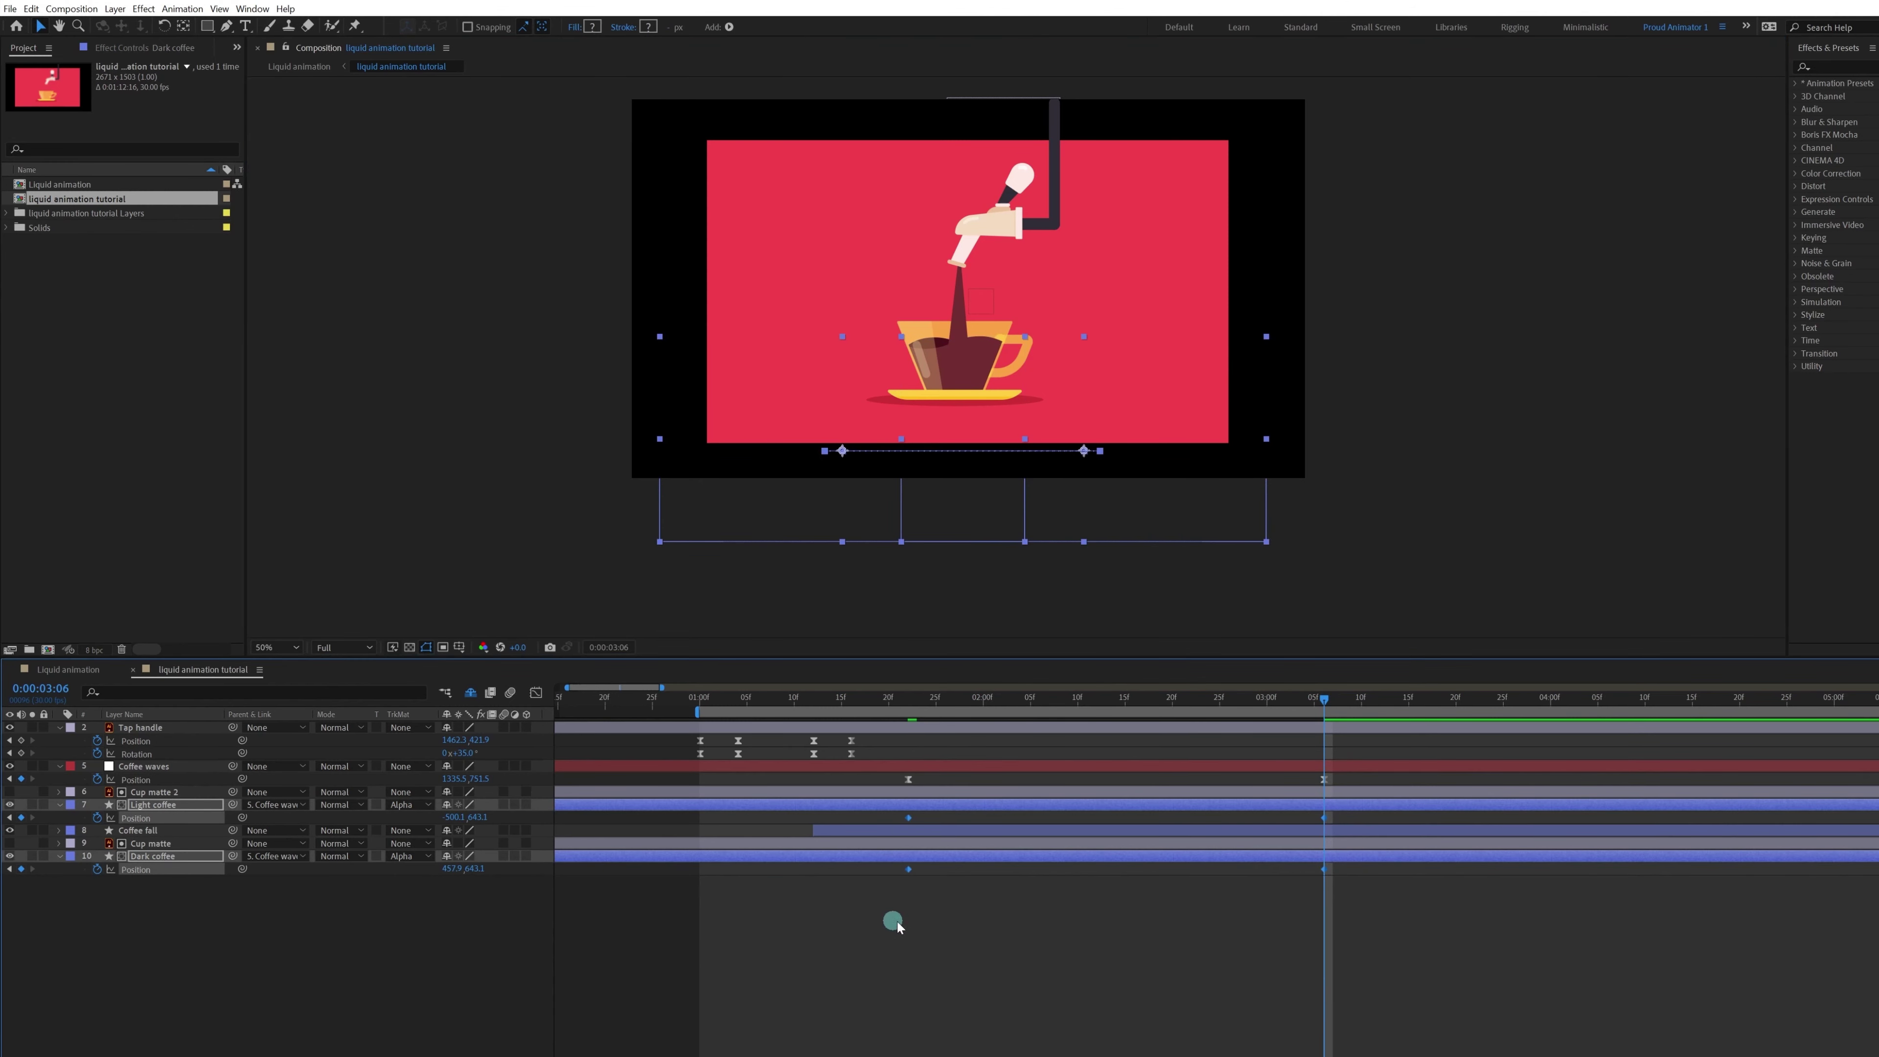
pyautogui.click(909, 702)
pyautogui.press('space')
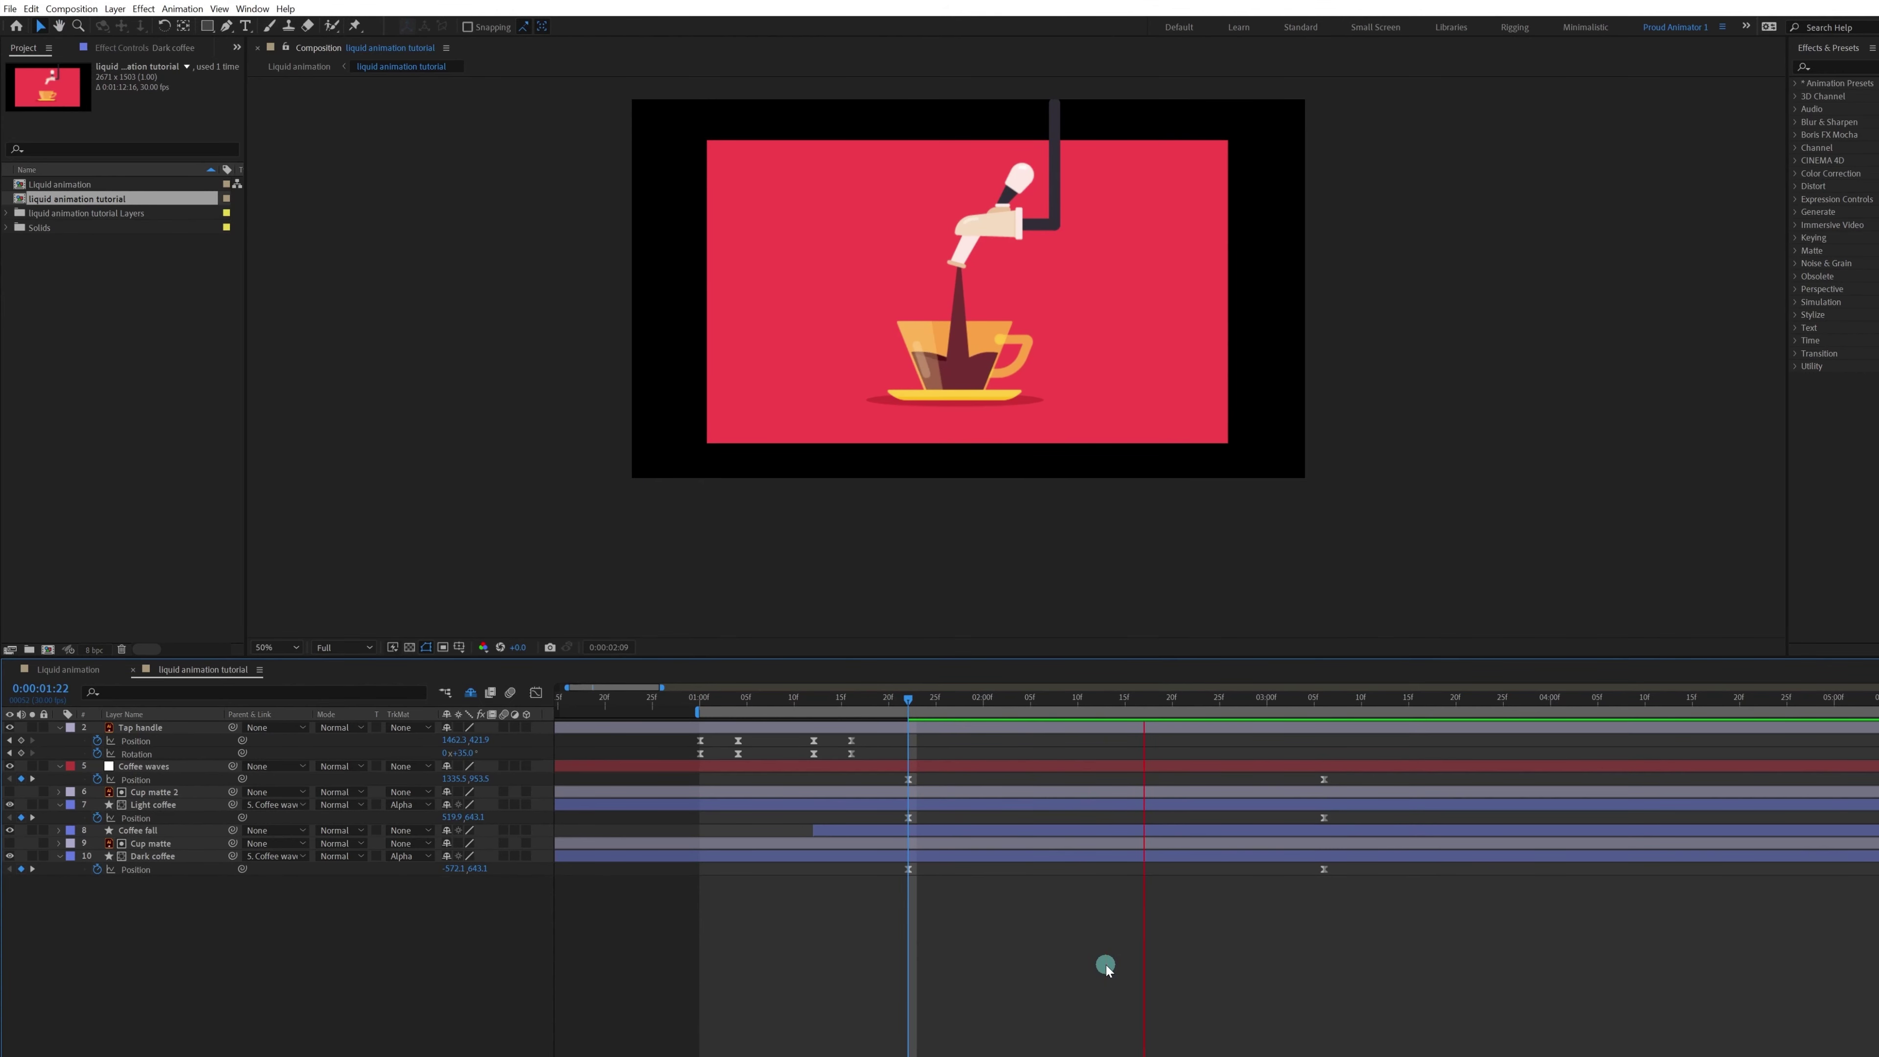
pyautogui.click(900, 699)
pyautogui.press('space')
pyautogui.scroll(2, 862, 257)
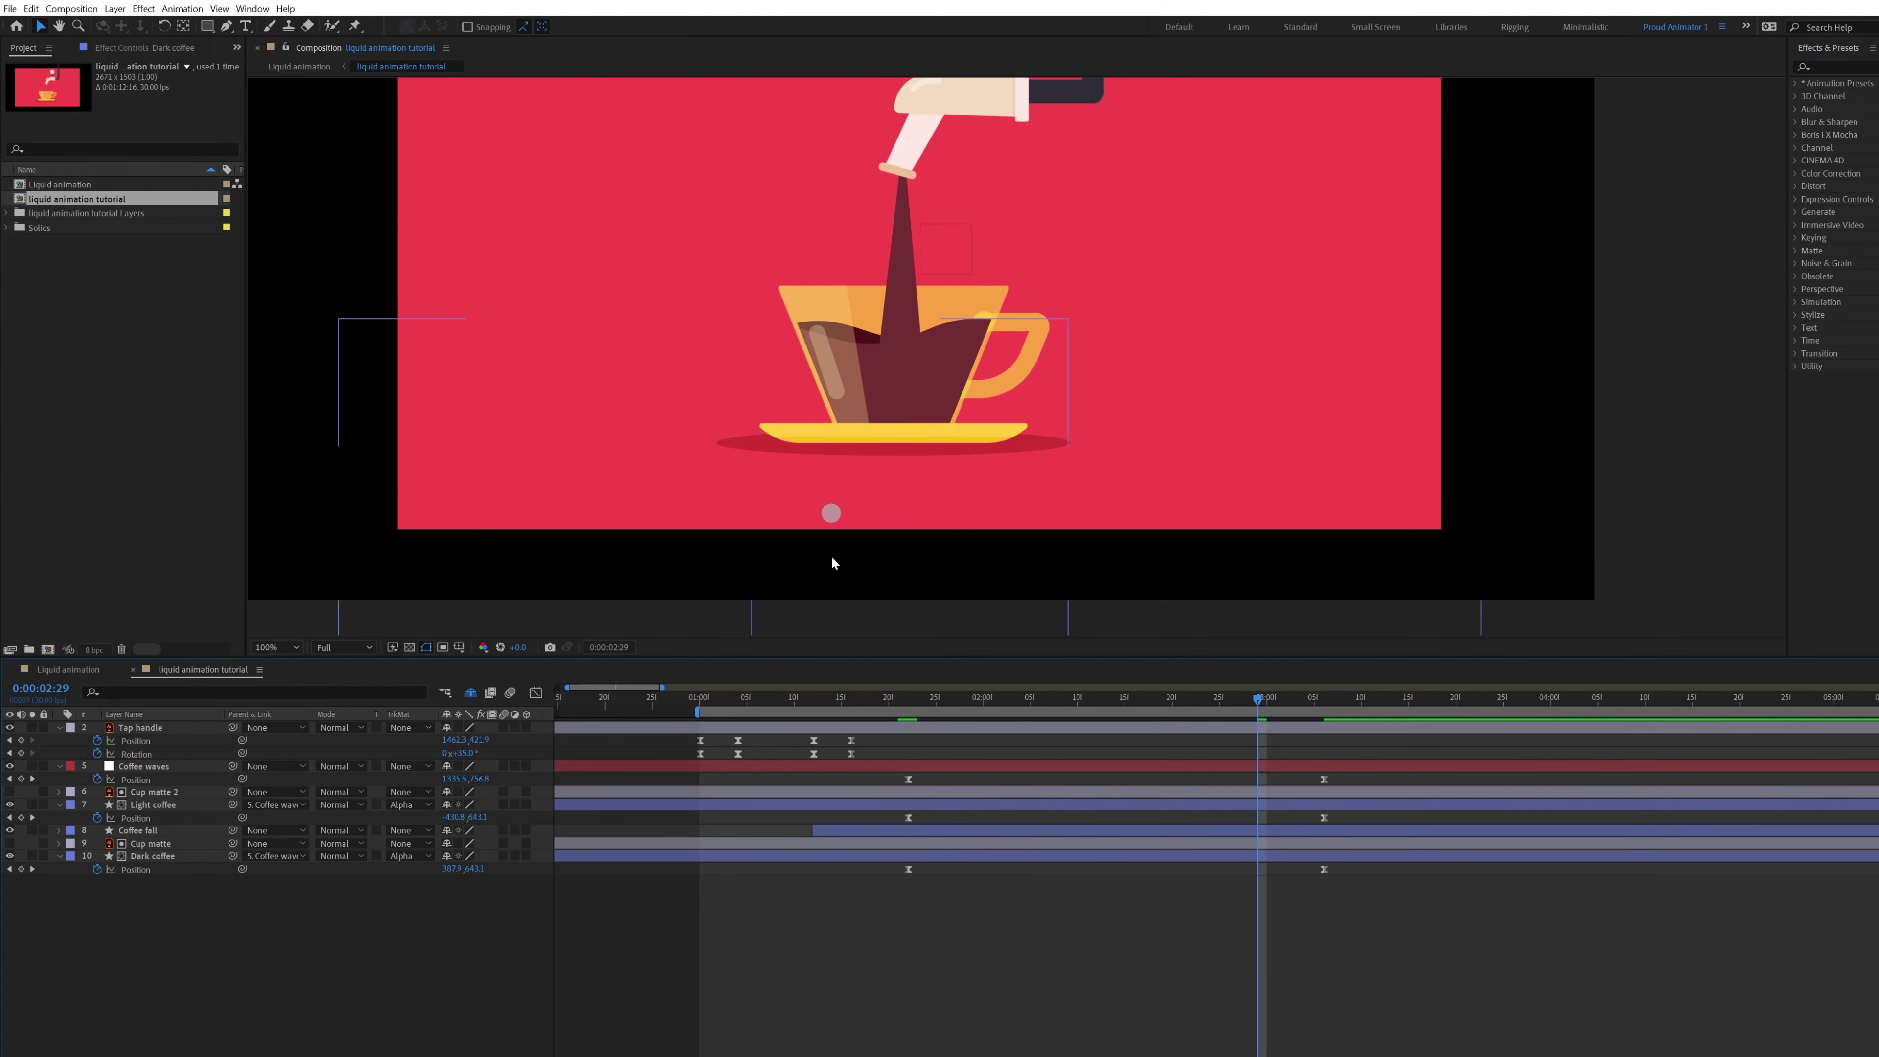
# Lengthen the incoming ease of the last Light coffee and Dark coffee Position keyframes in the speed graph.
pyautogui.click(909, 704)
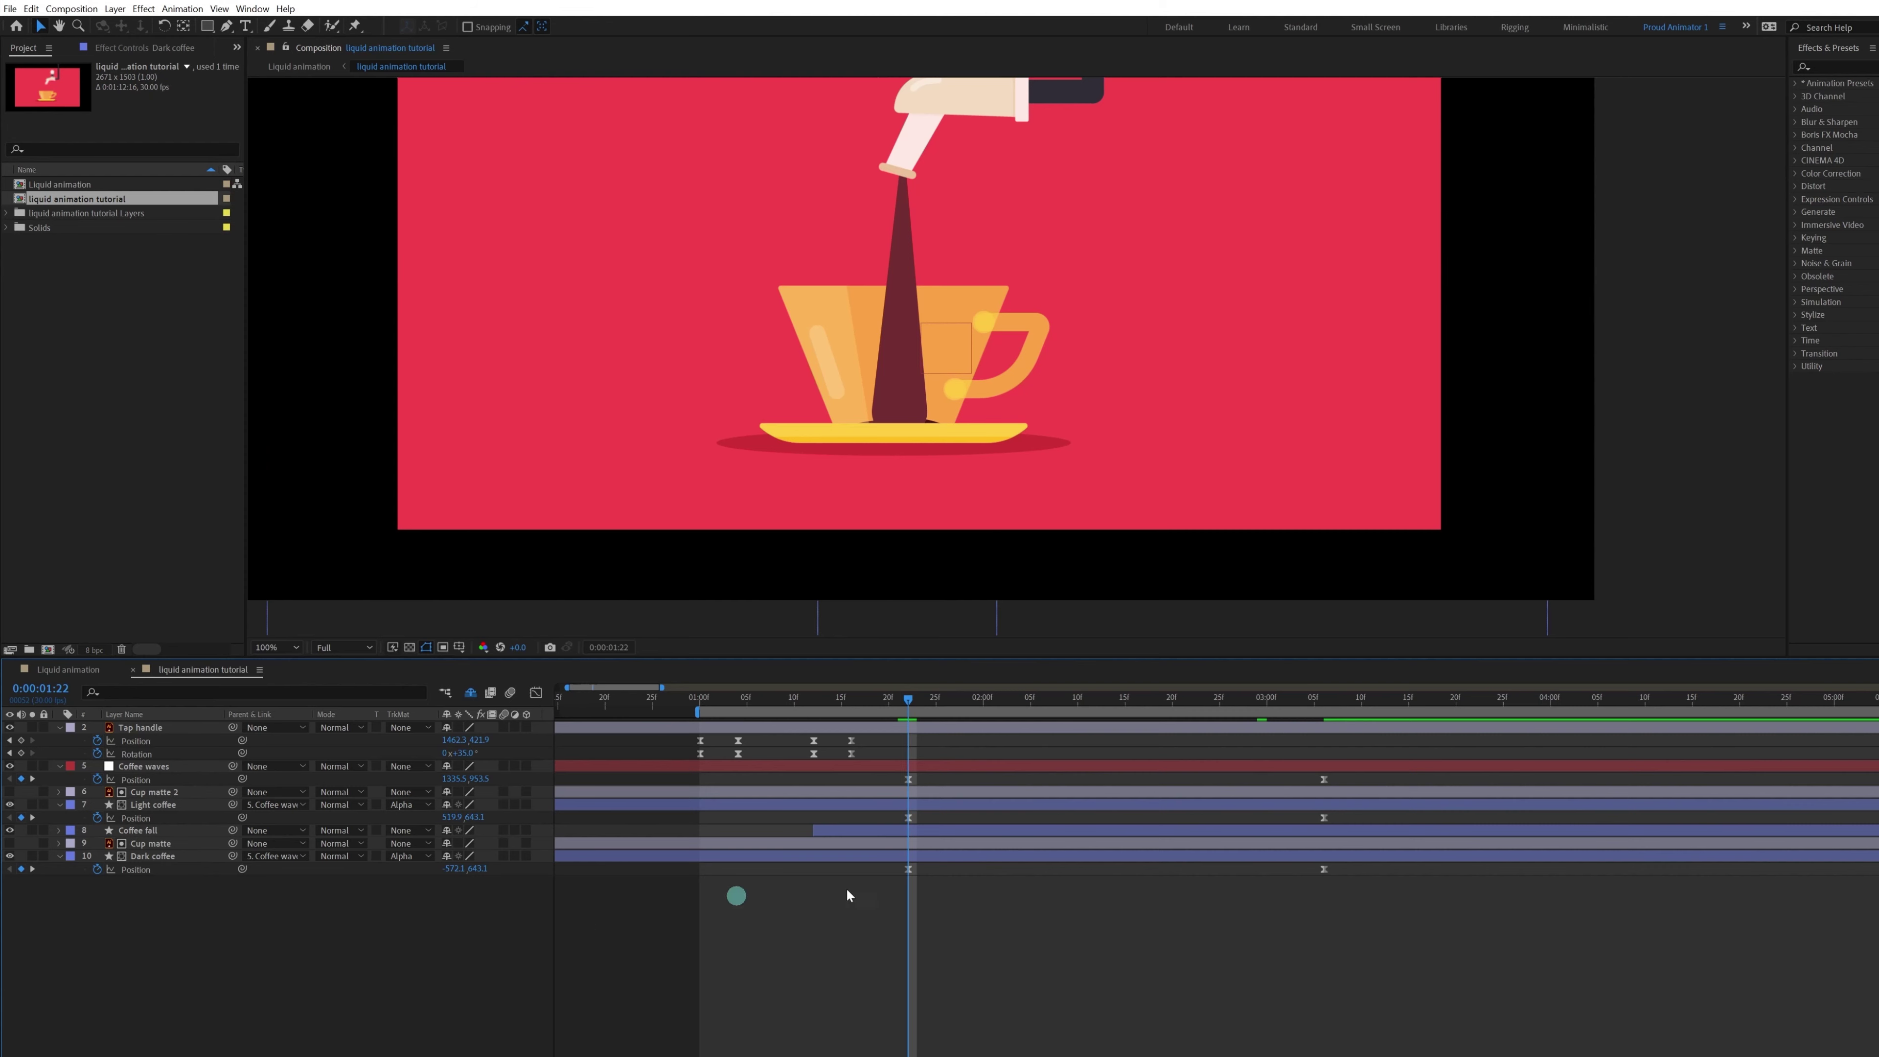
pyautogui.moveTo(1355, 819); pyautogui.dragTo(1291, 890)
pyautogui.click(536, 692)
pyautogui.moveTo(1382, 986); pyautogui.dragTo(1205, 1014)
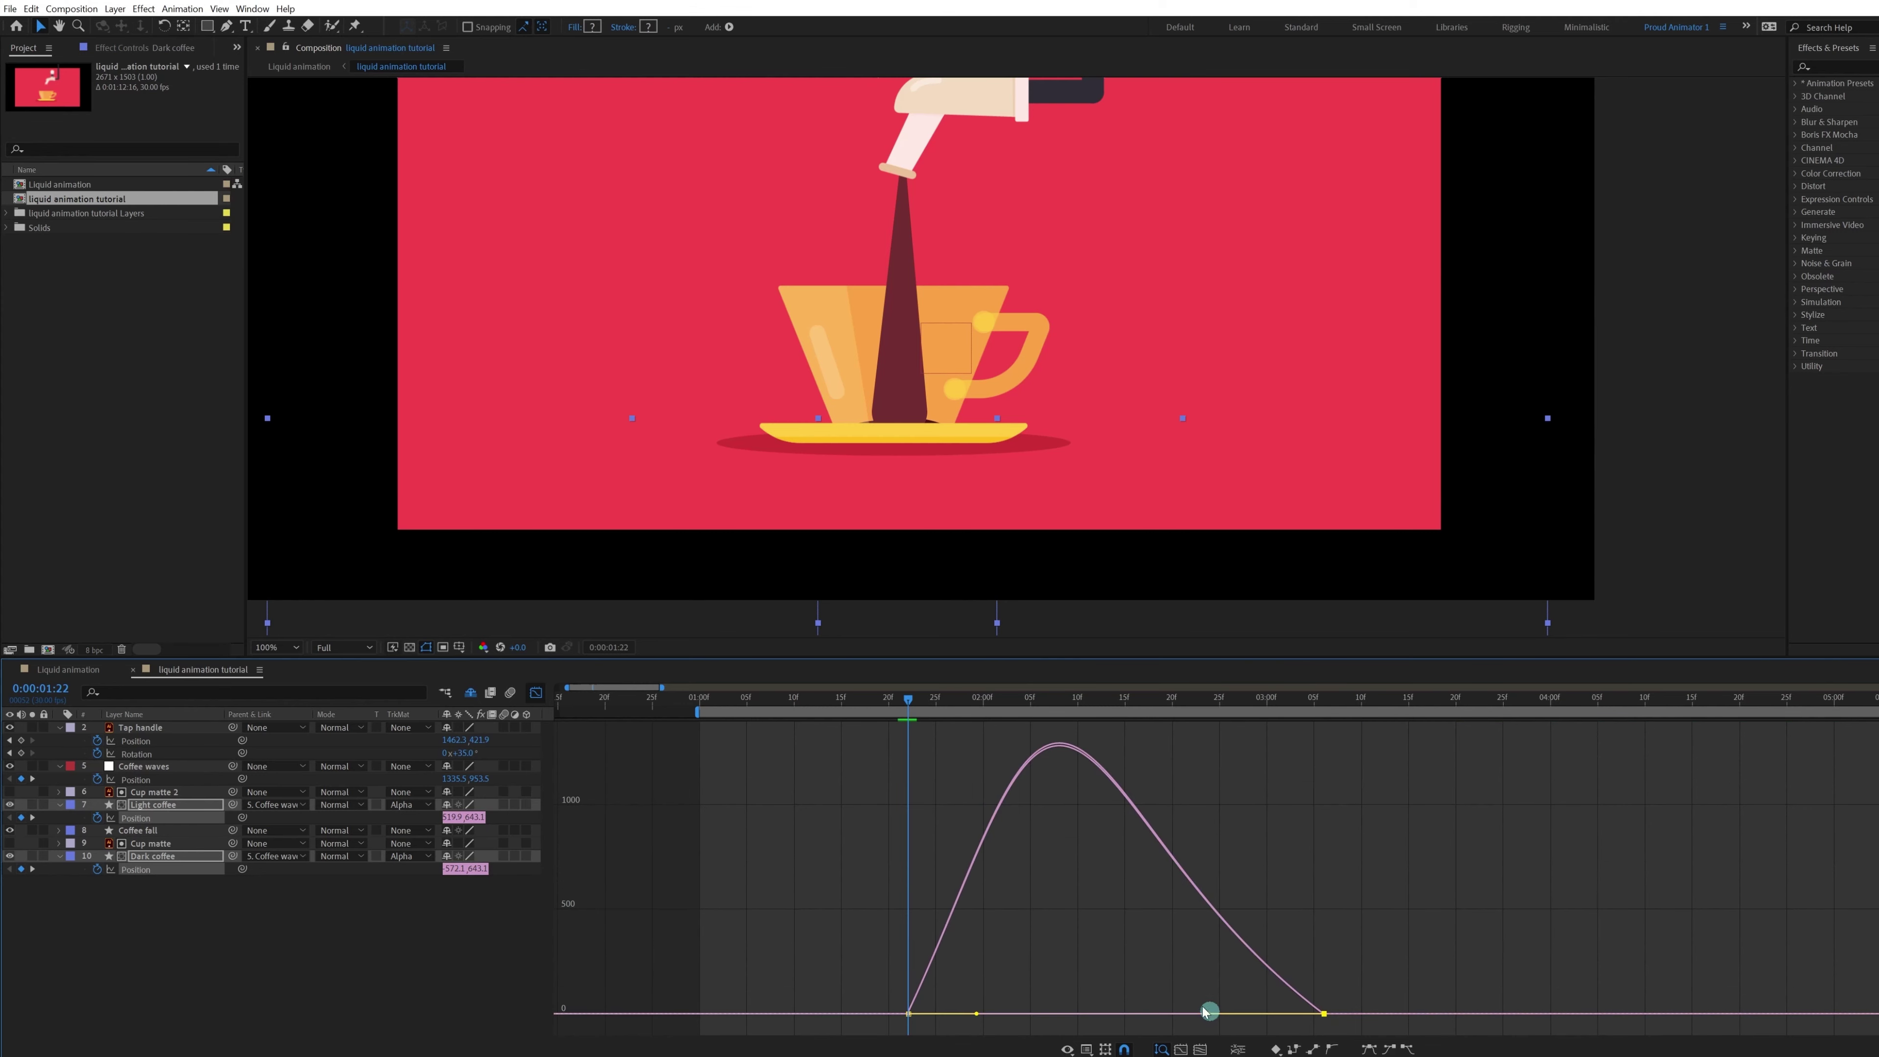
pyautogui.click(536, 692)
pyautogui.click(1119, 940)
# Expand the Group 1 path of Light coffee and add a Path keyframe at 0:00:01:22.
pyautogui.click(139, 805)
pyautogui.click(60, 806)
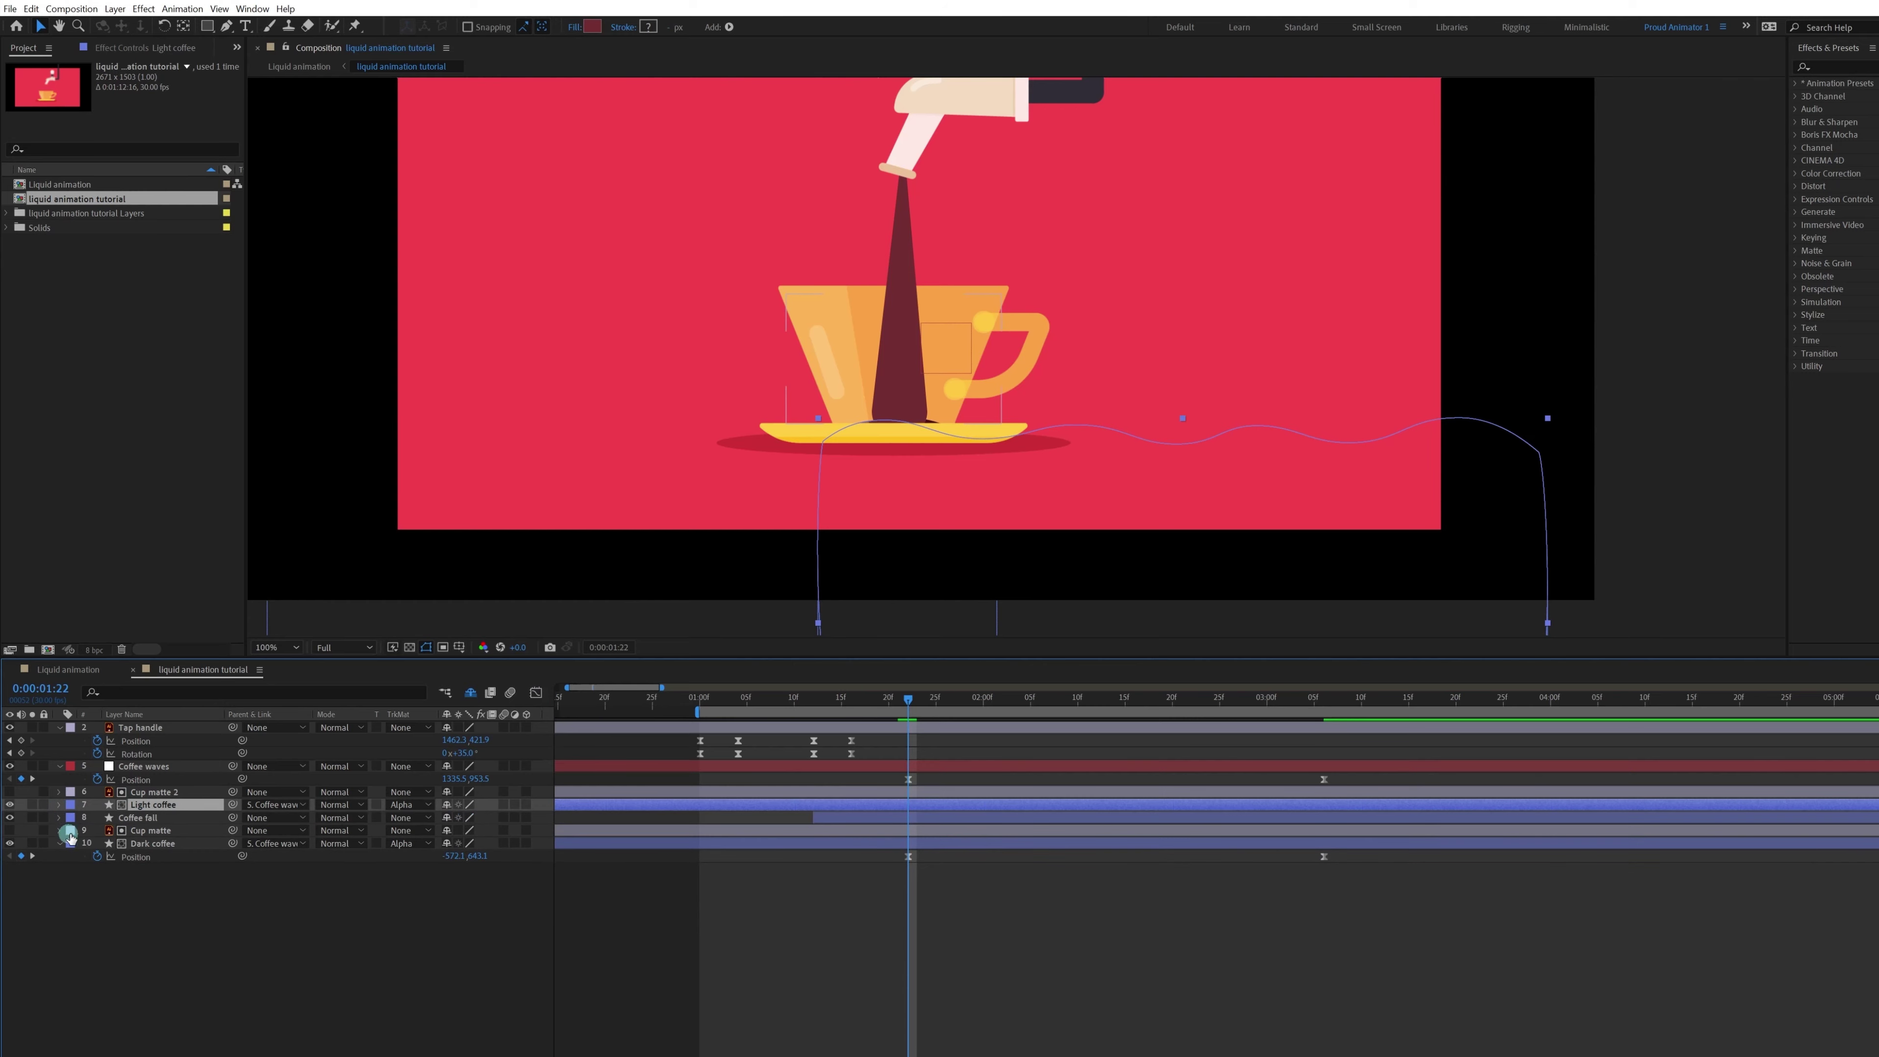
pyautogui.click(59, 805)
pyautogui.click(72, 817)
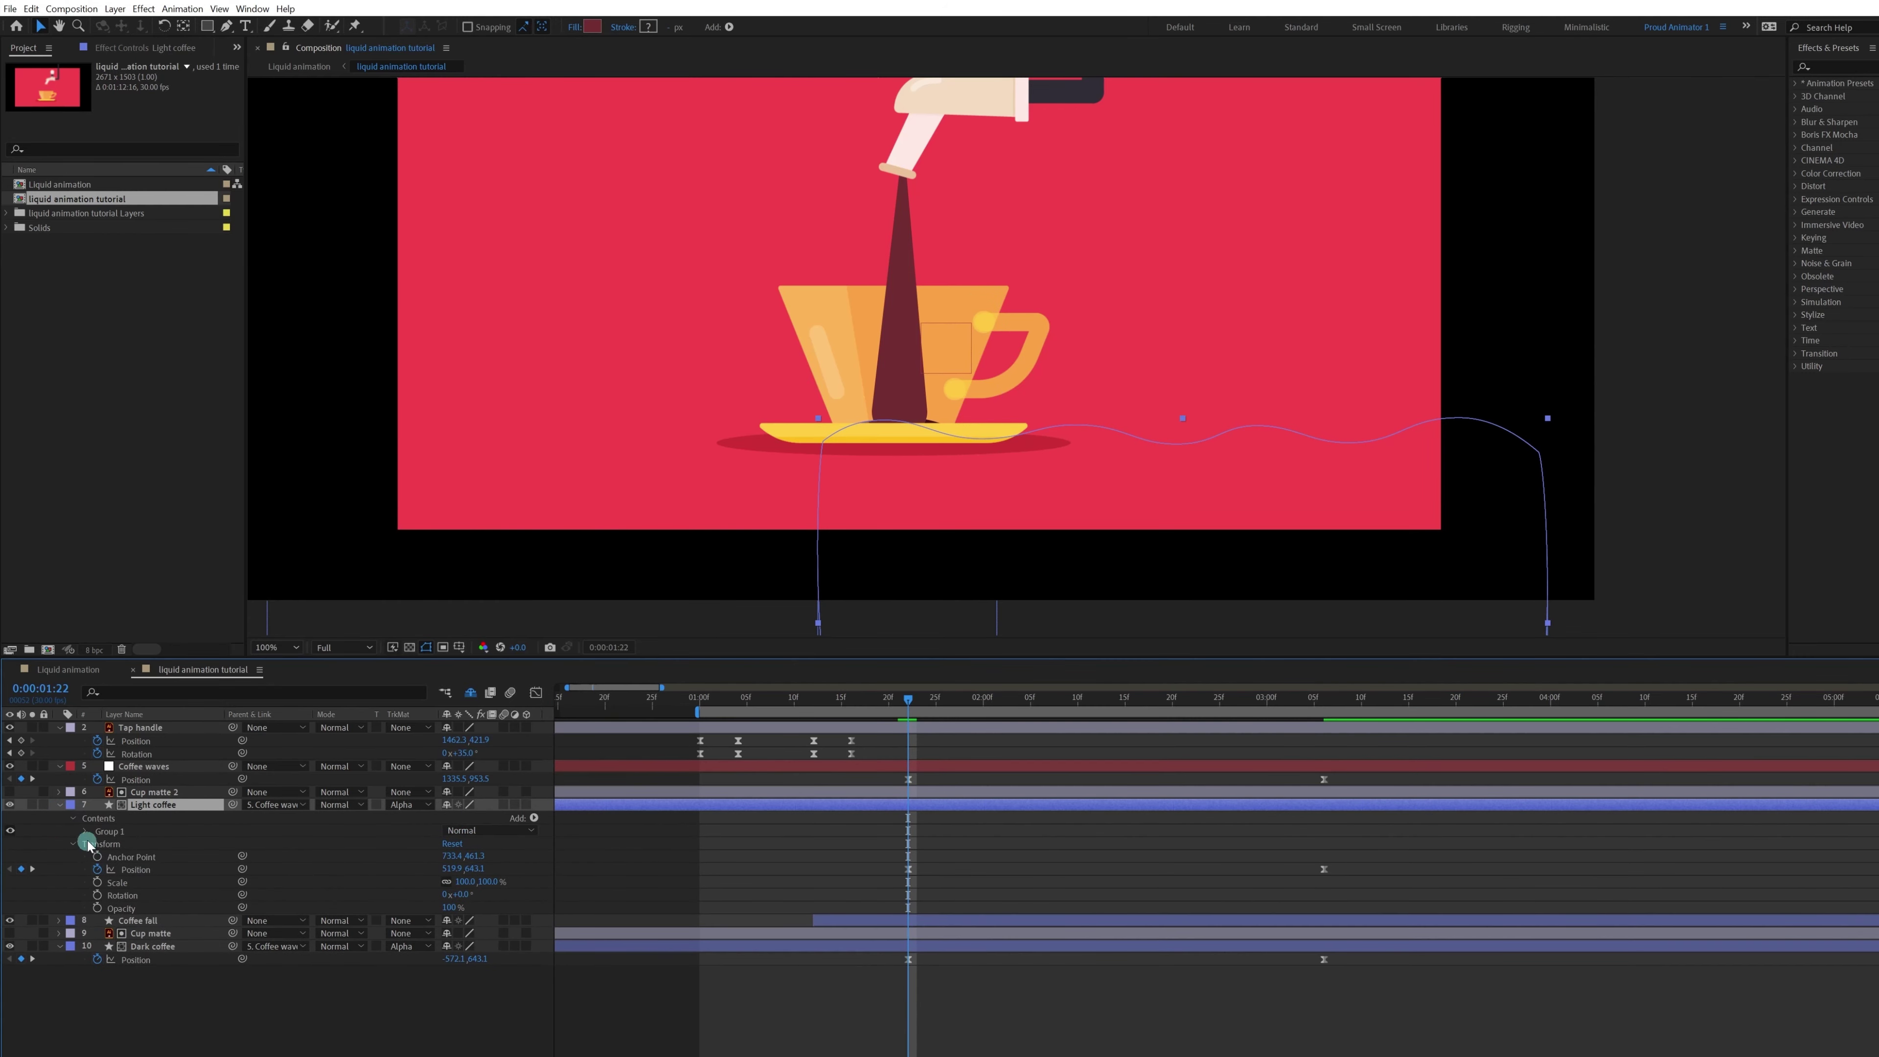
pyautogui.click(87, 832)
pyautogui.click(102, 848)
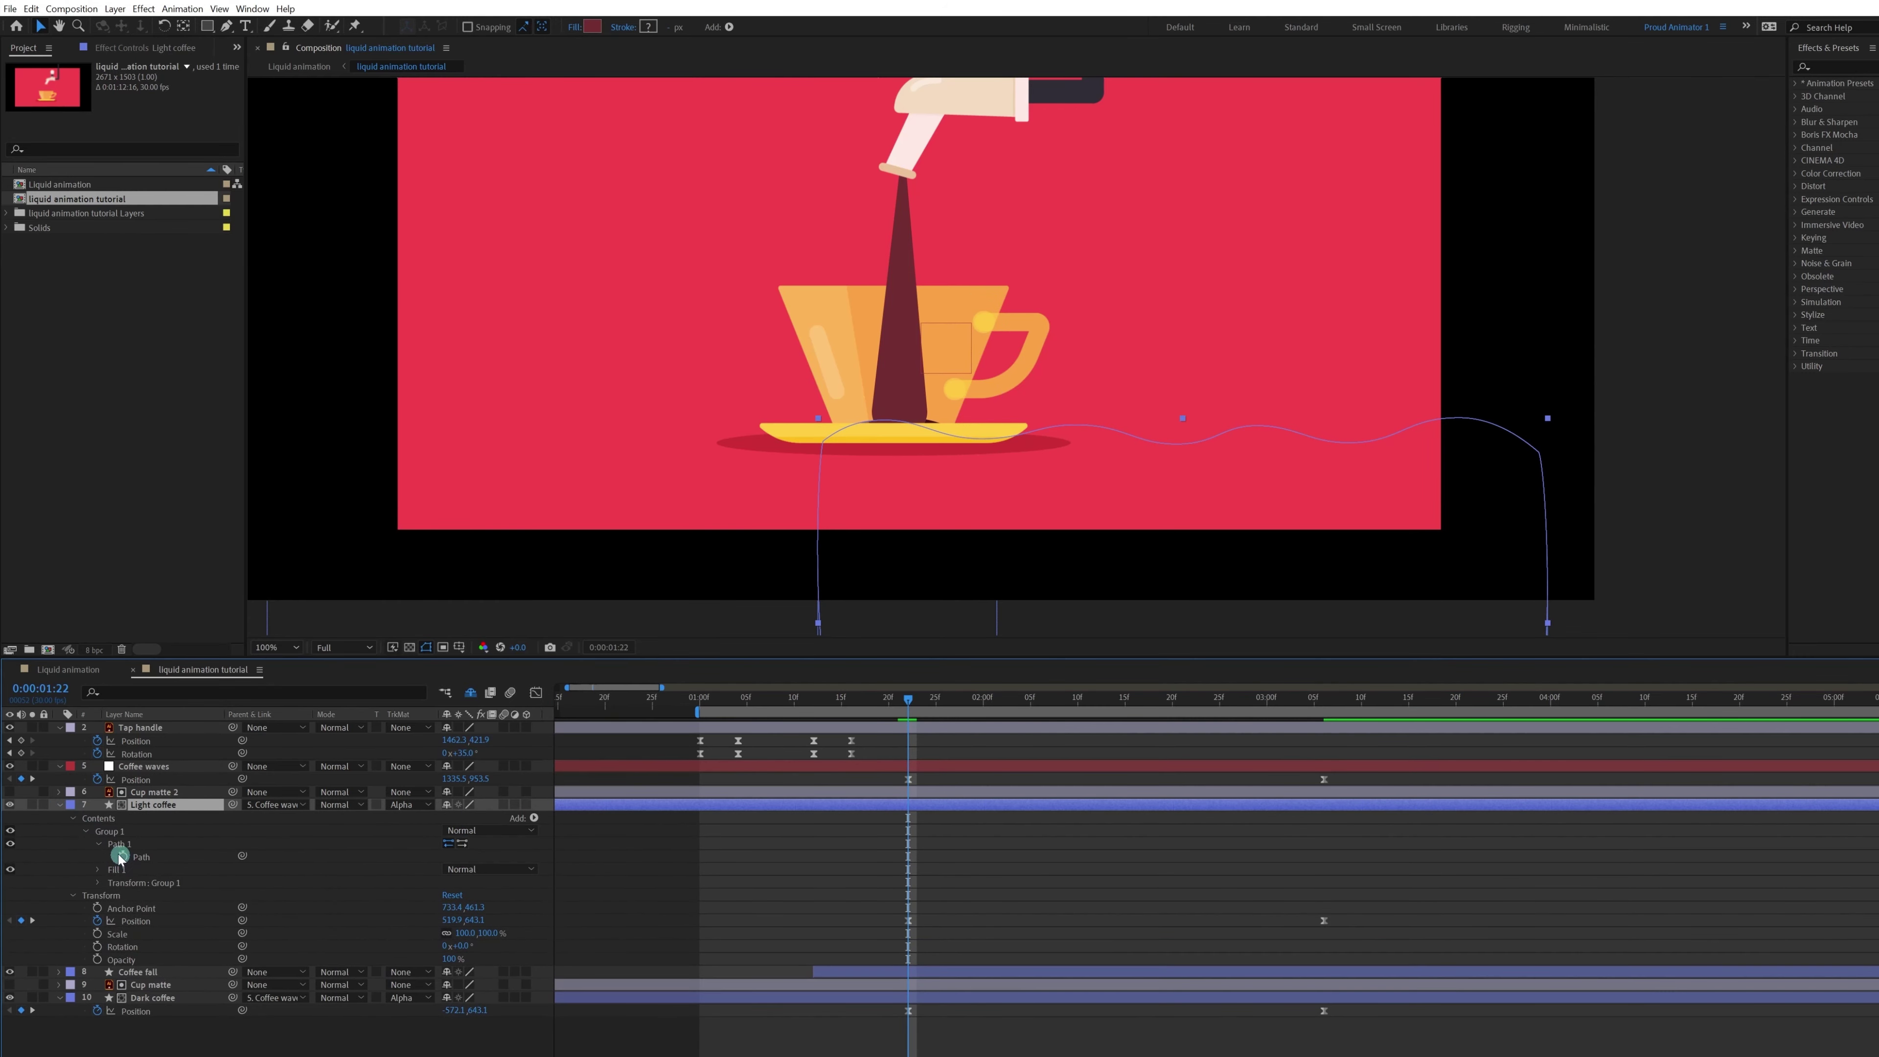
pyautogui.click(315, 845)
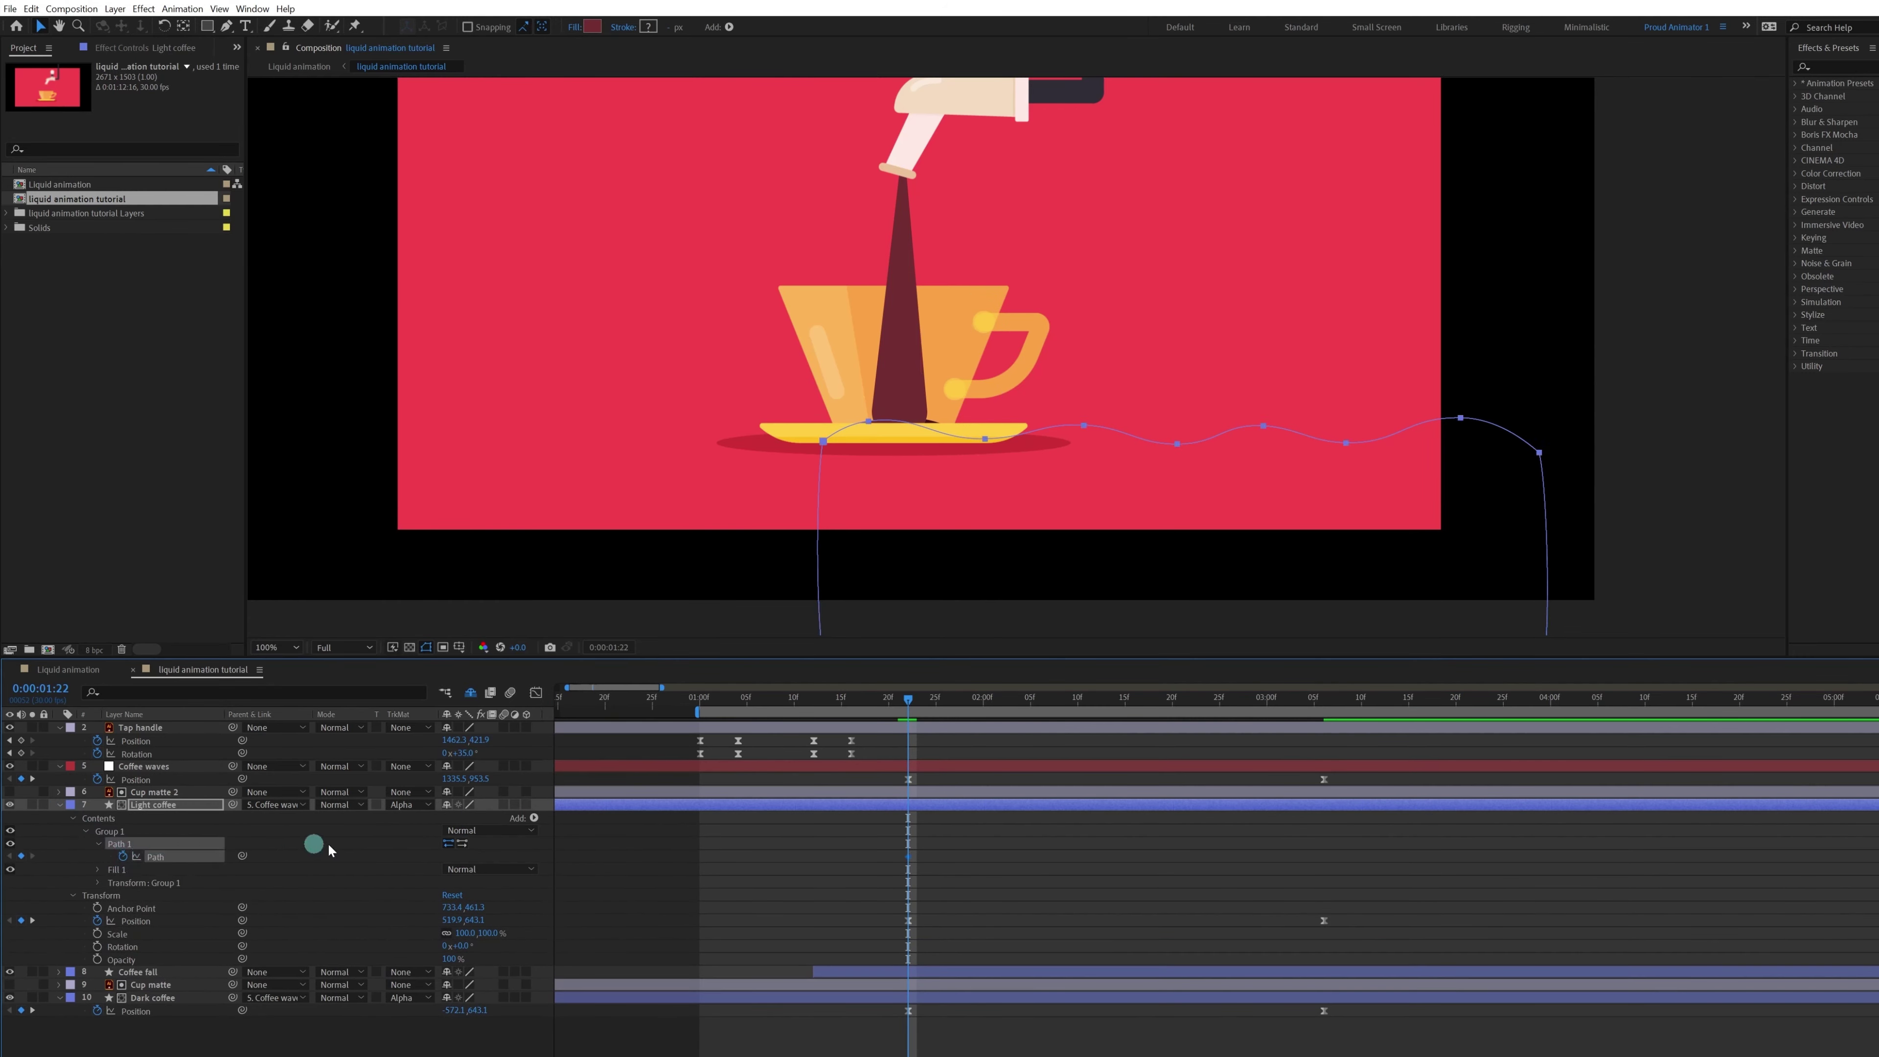
# Expand the Group 1 path of Dark coffee and add a Path keyframe at 0:00:01:22.
pyautogui.click(59, 998)
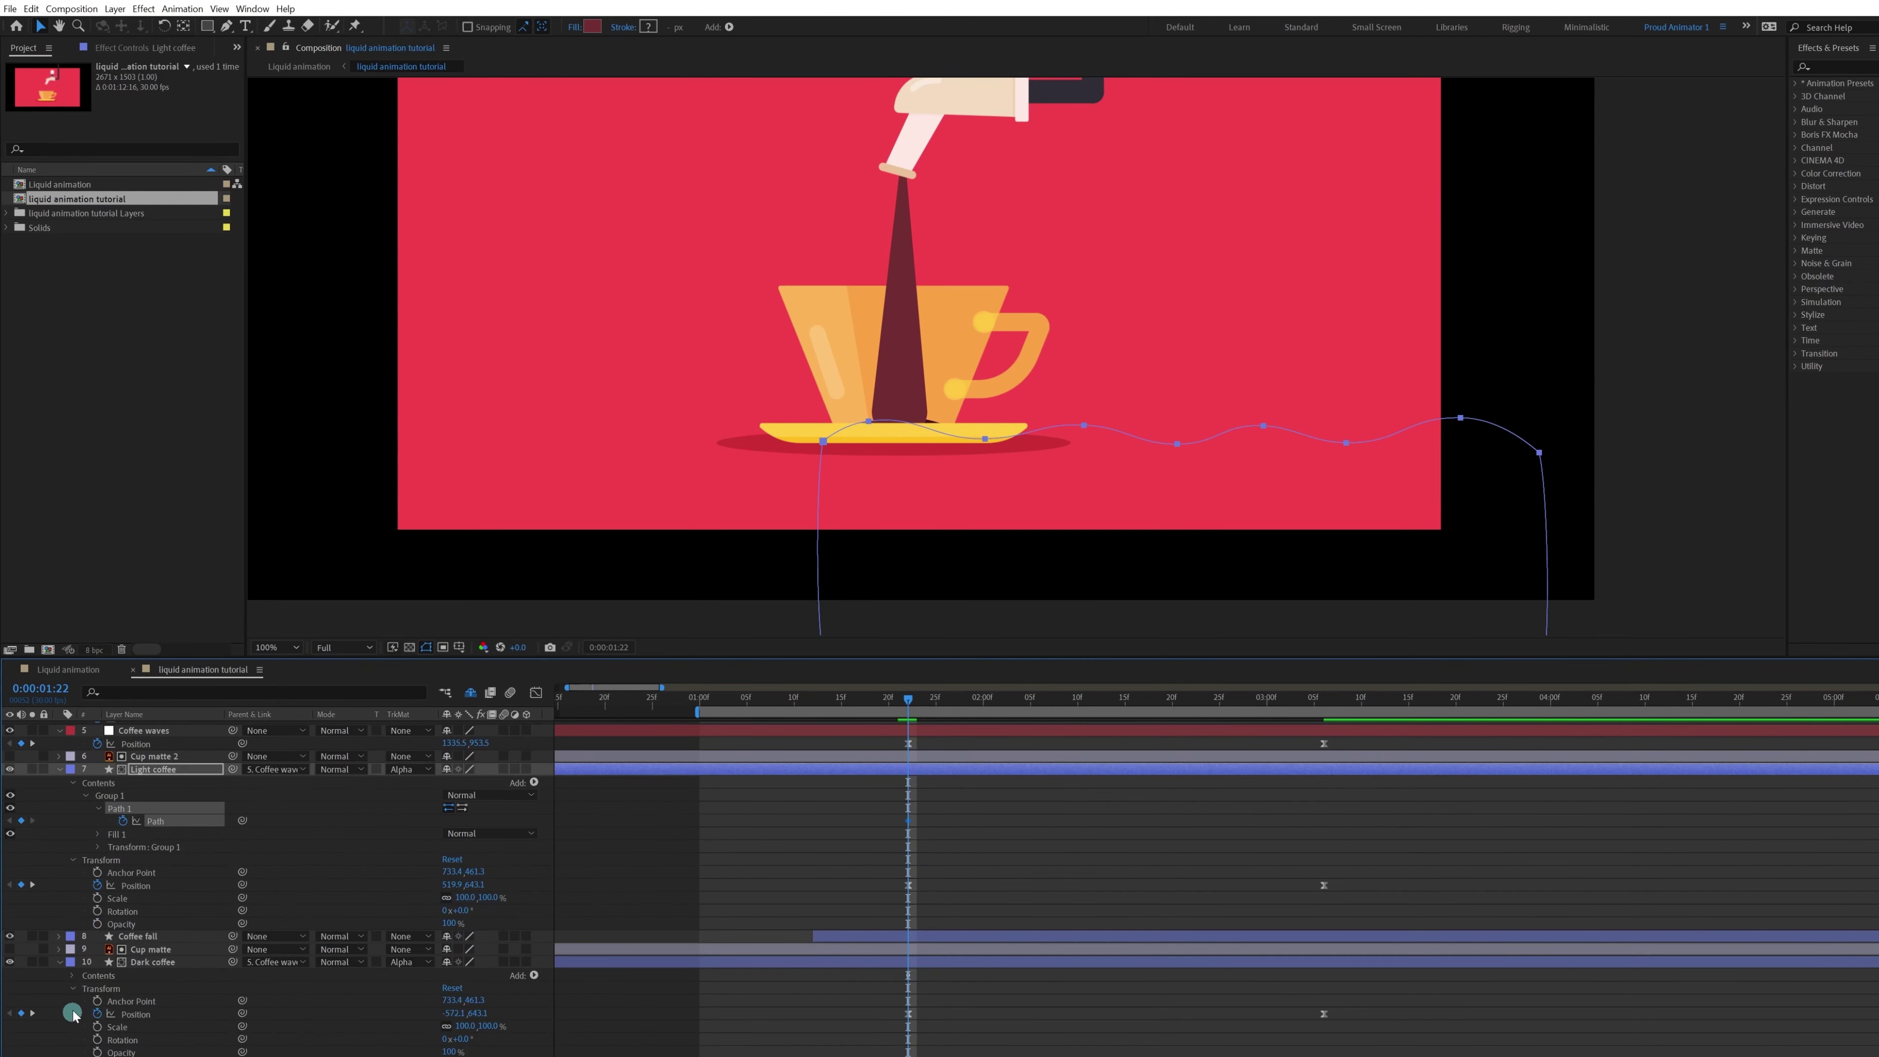
pyautogui.click(72, 975)
pyautogui.click(86, 989)
pyautogui.click(99, 1001)
pyautogui.scroll(-3, 1064, 987)
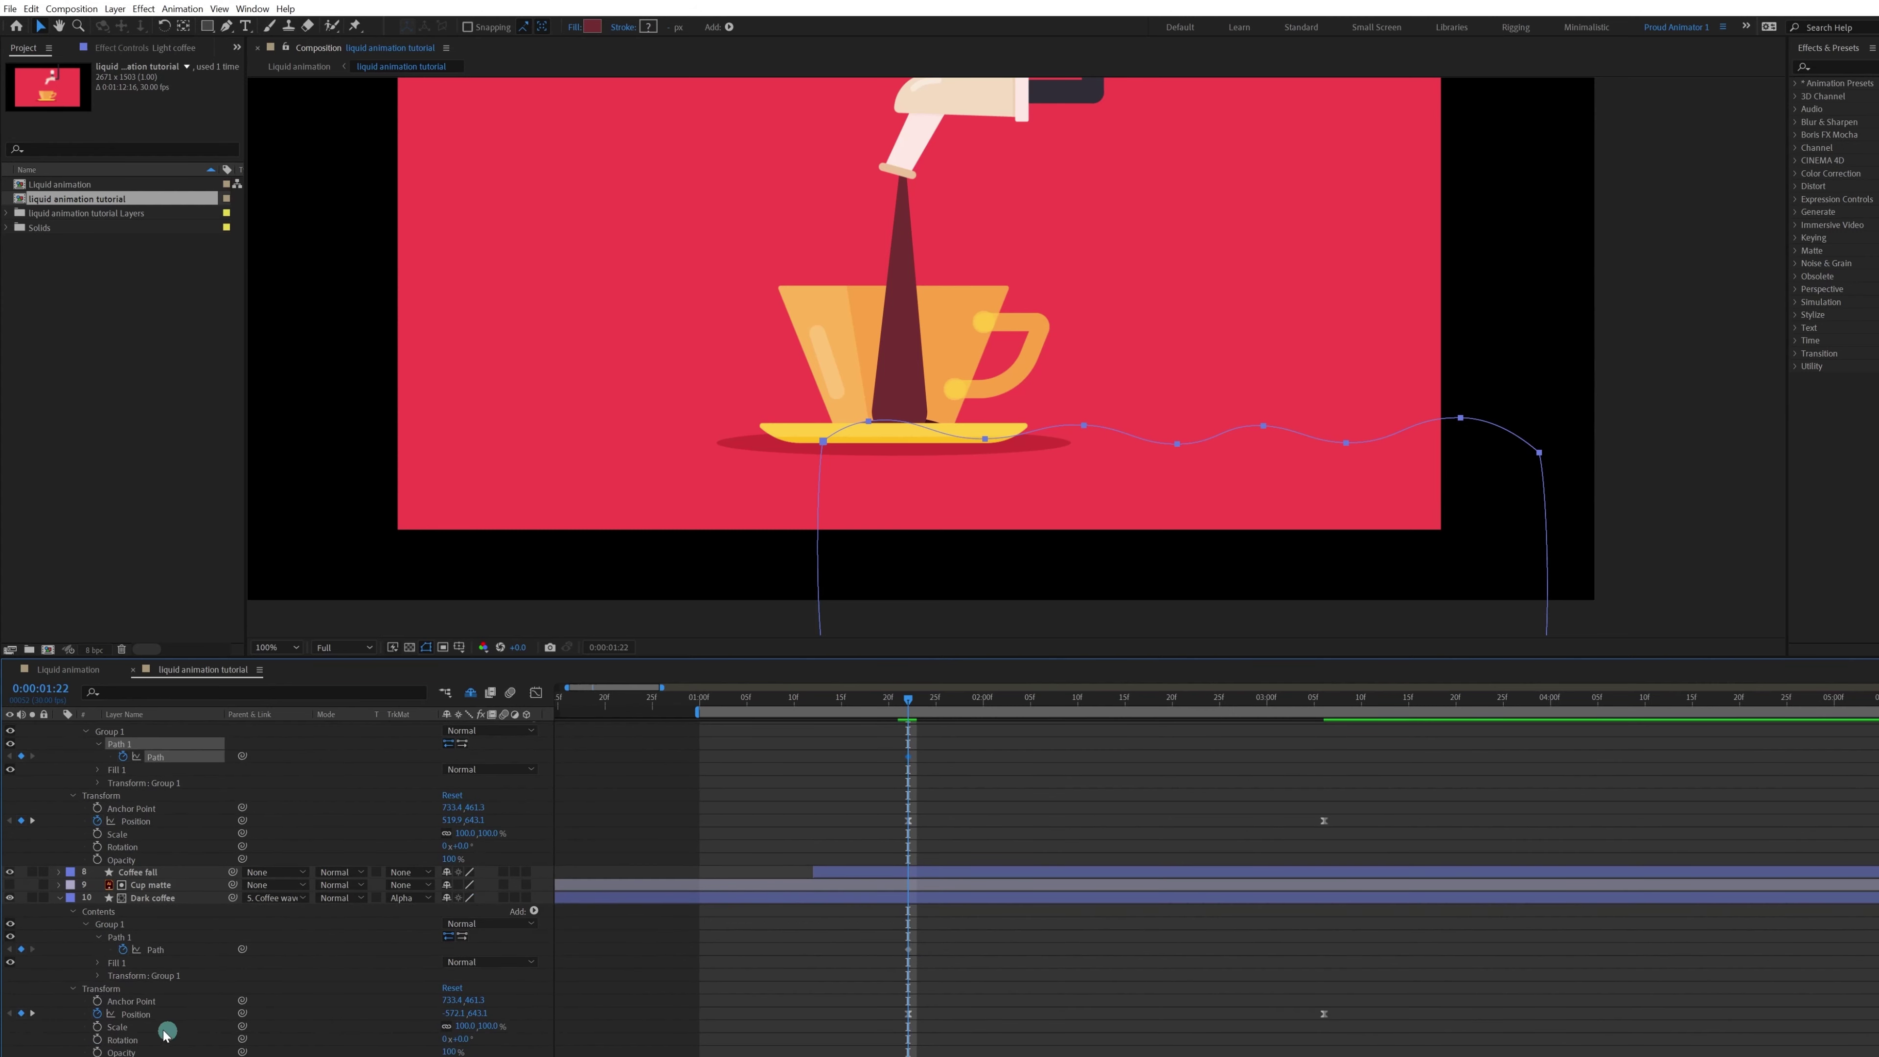
pyautogui.click(1155, 923)
# Go to 0:00:03:06, show the rulers and place a horizontal guide across the cup at the coffee's surface level.
pyautogui.scroll(2, 1158, 930)
pyautogui.press('k')
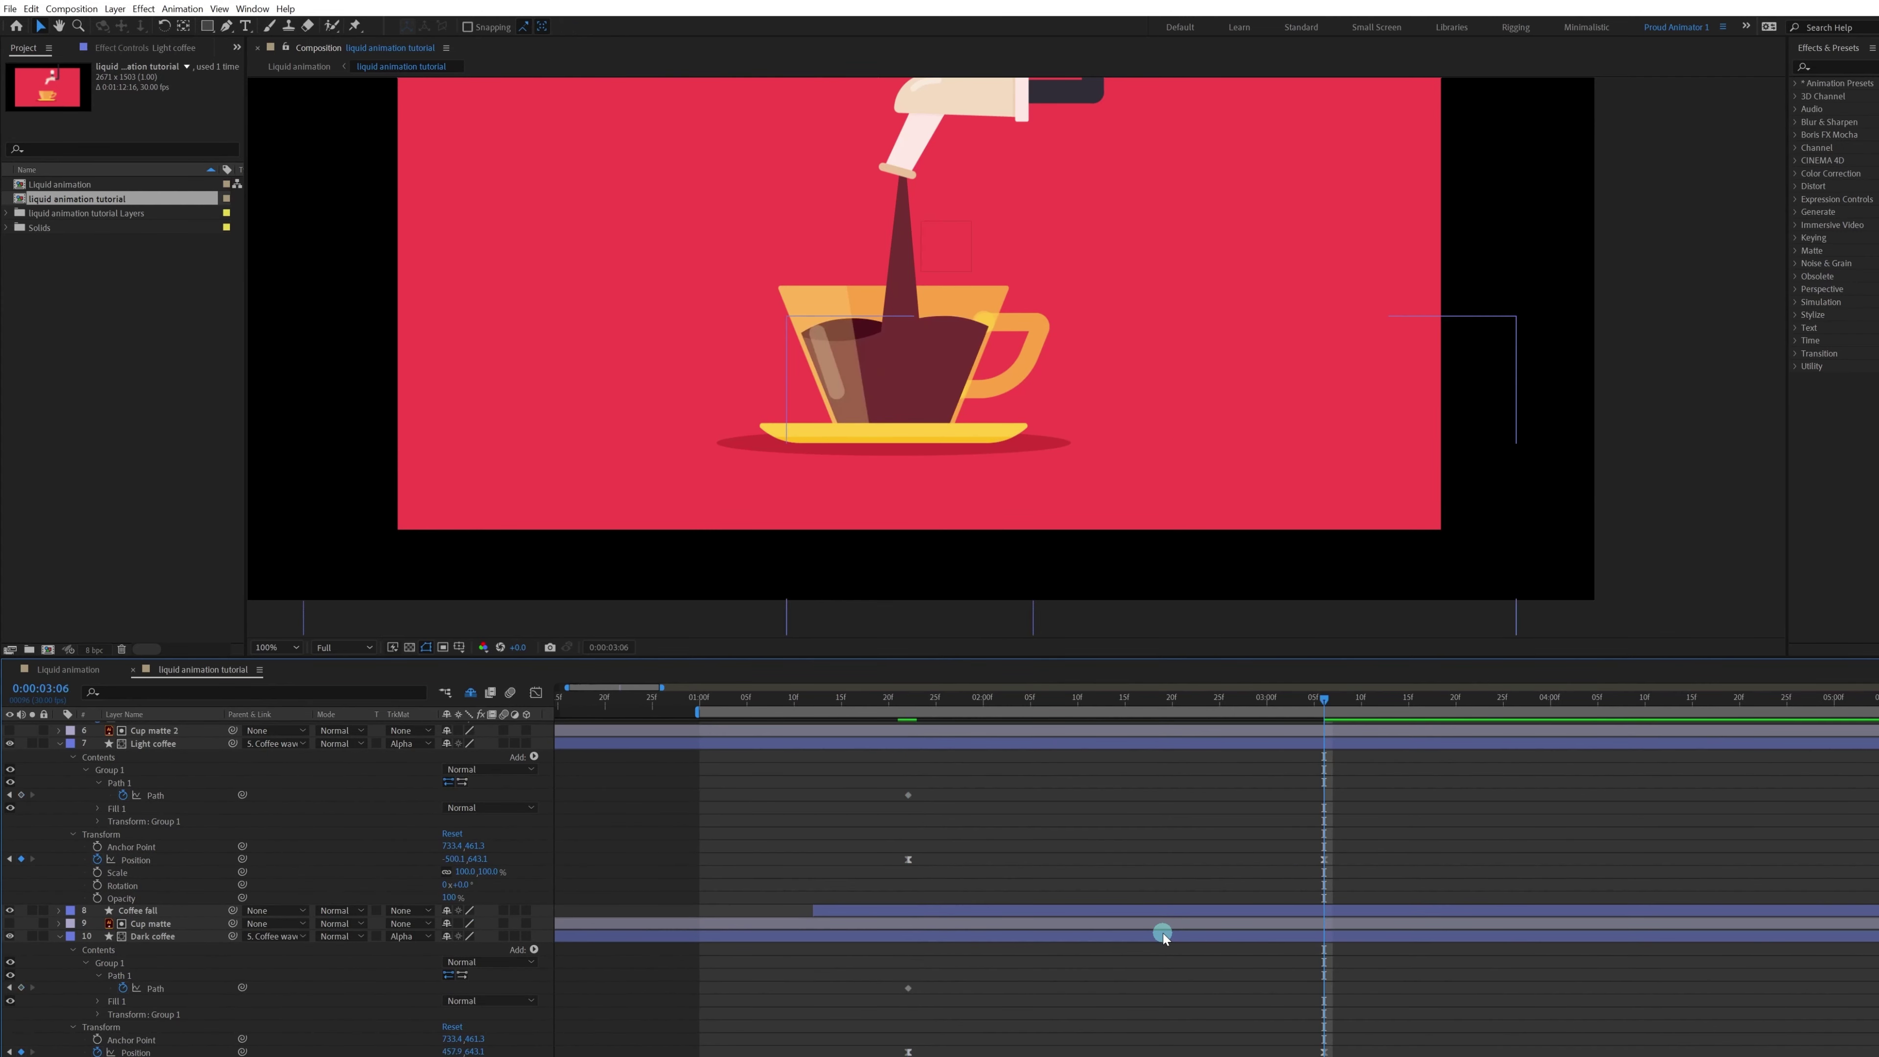
pyautogui.scroll(2, 1128, 824)
pyautogui.scroll(2, 843, 350)
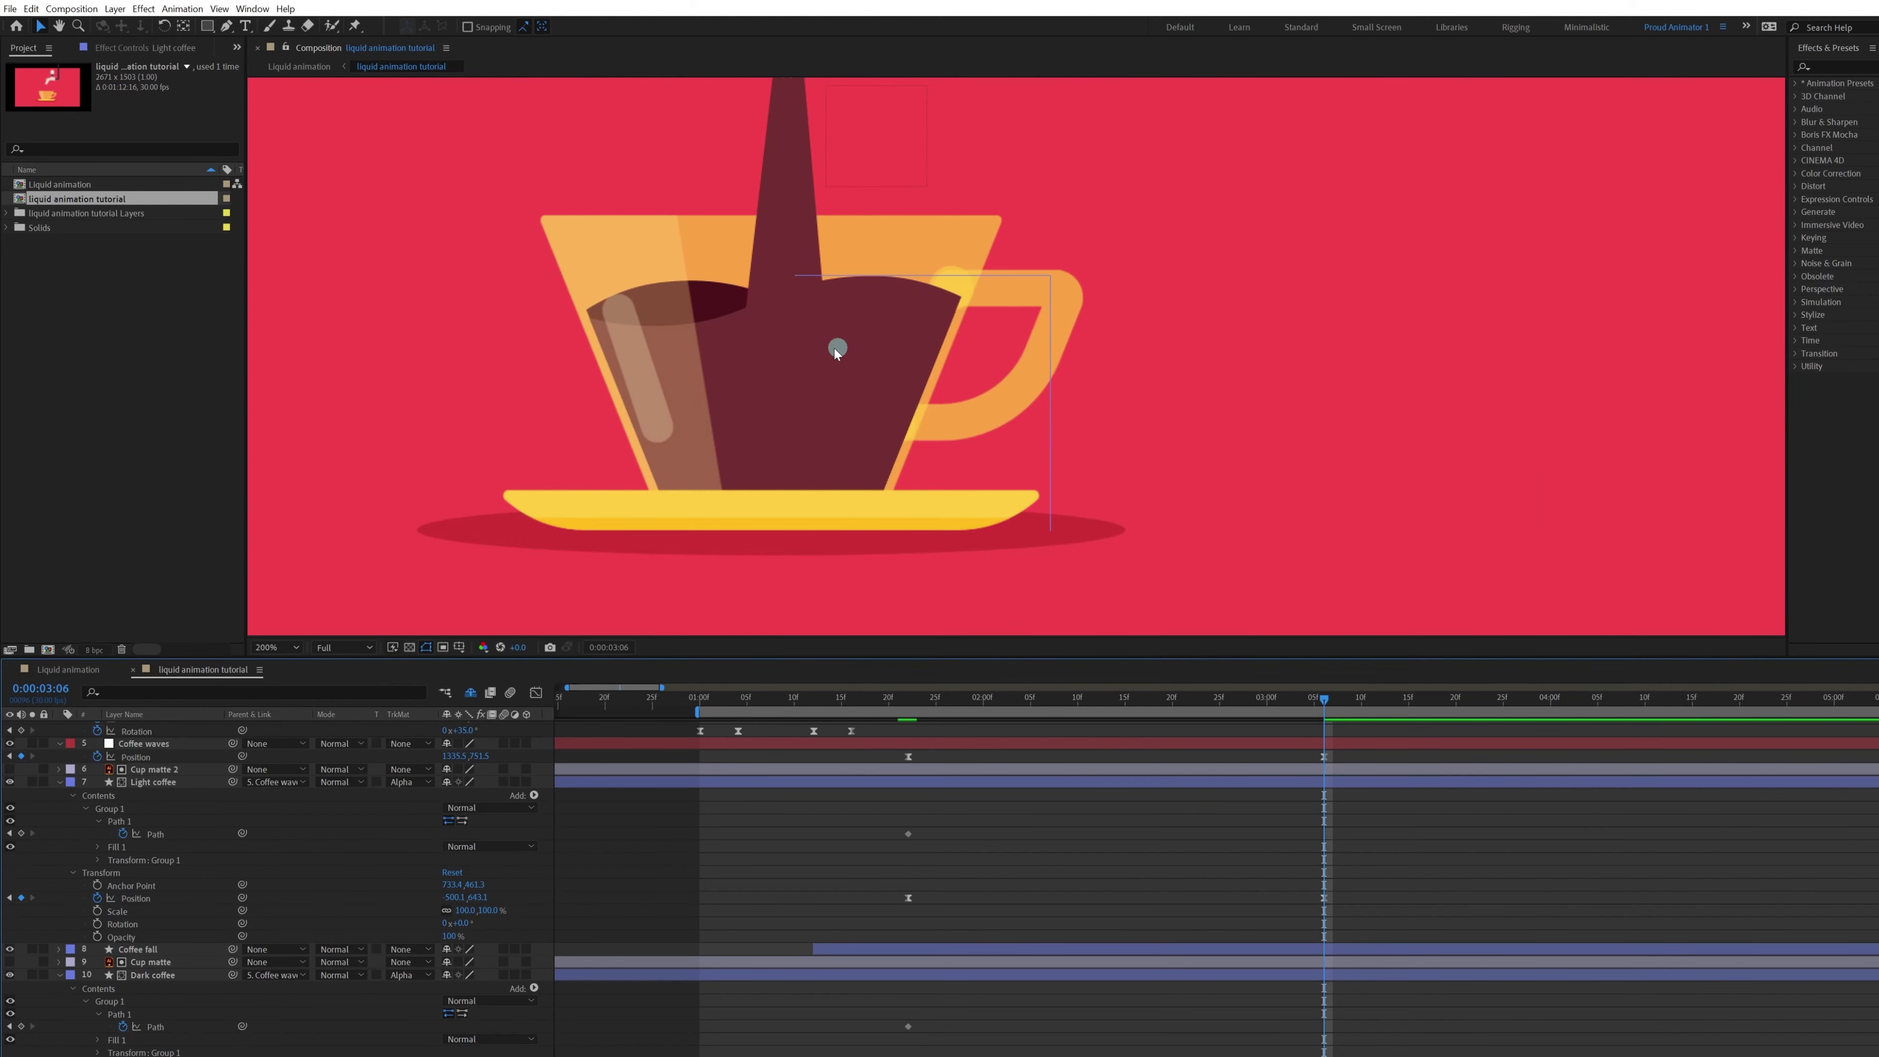
pyautogui.hotkey('ctrl', 'r')
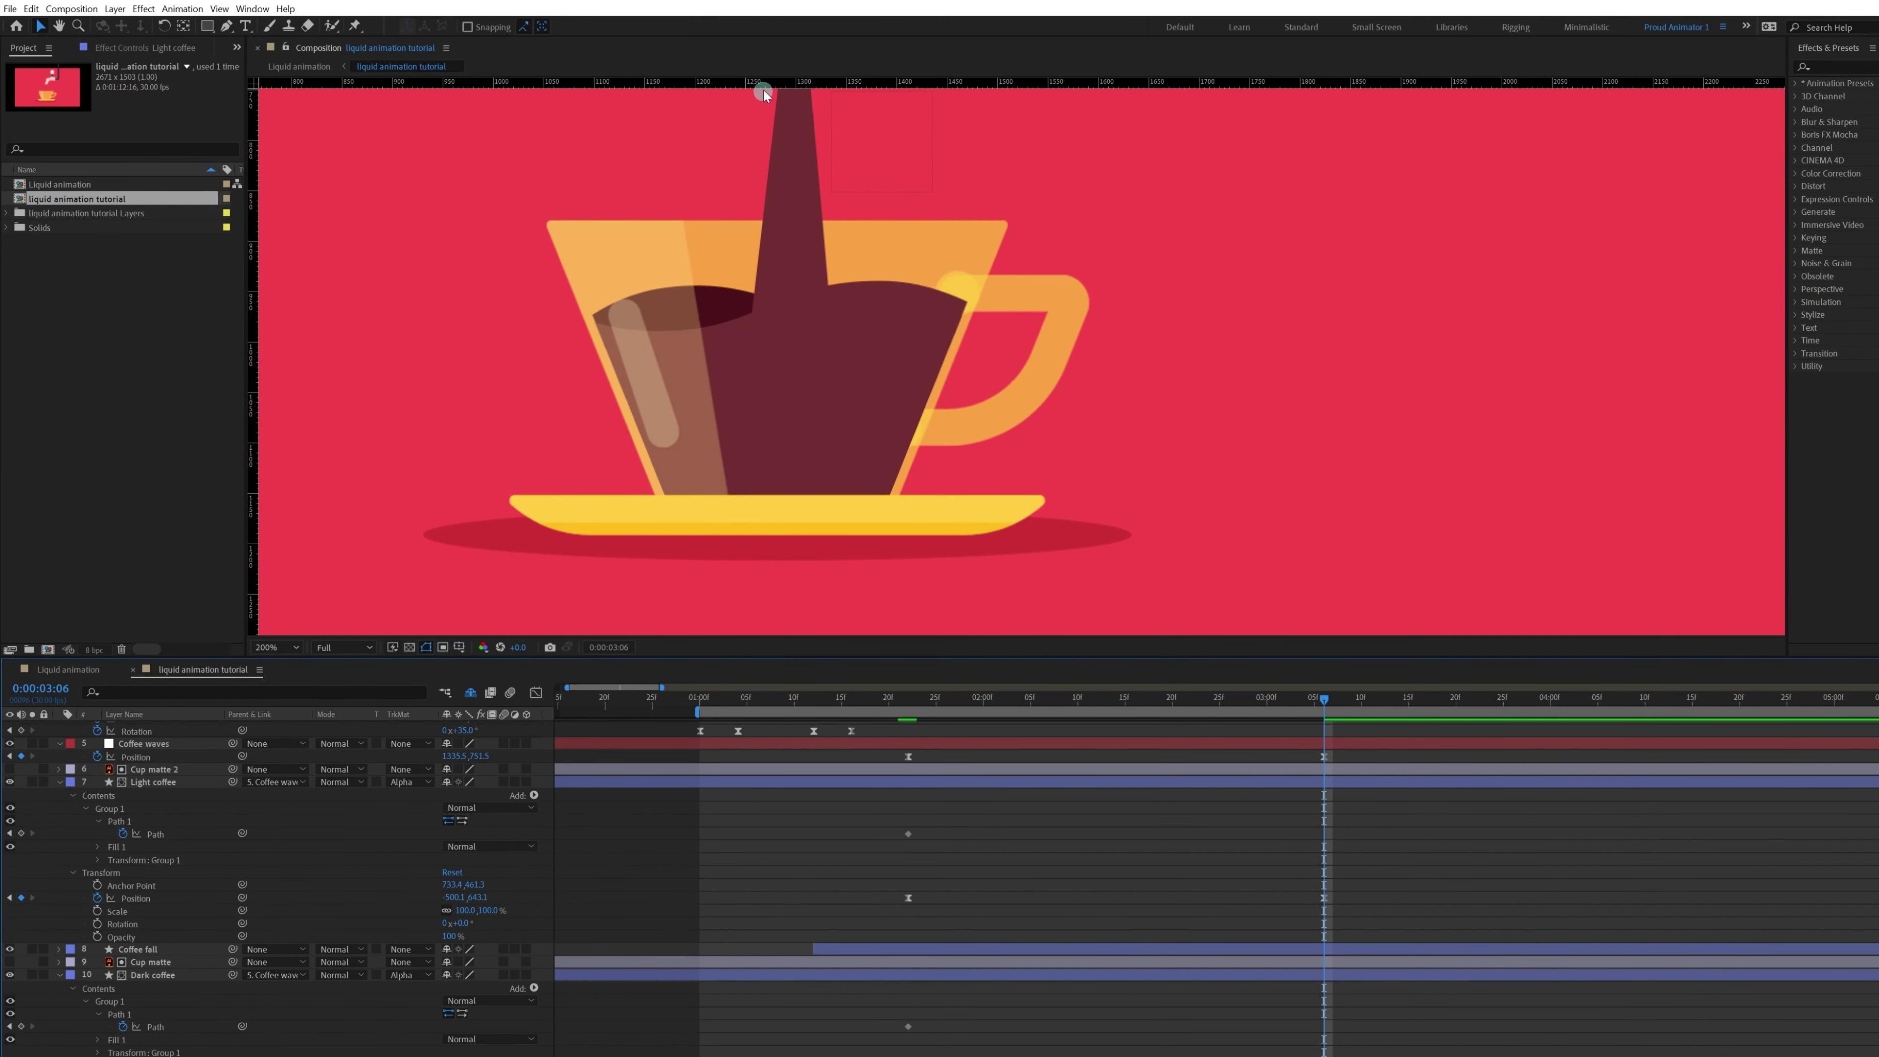
pyautogui.moveTo(763, 85); pyautogui.dragTo(772, 300)
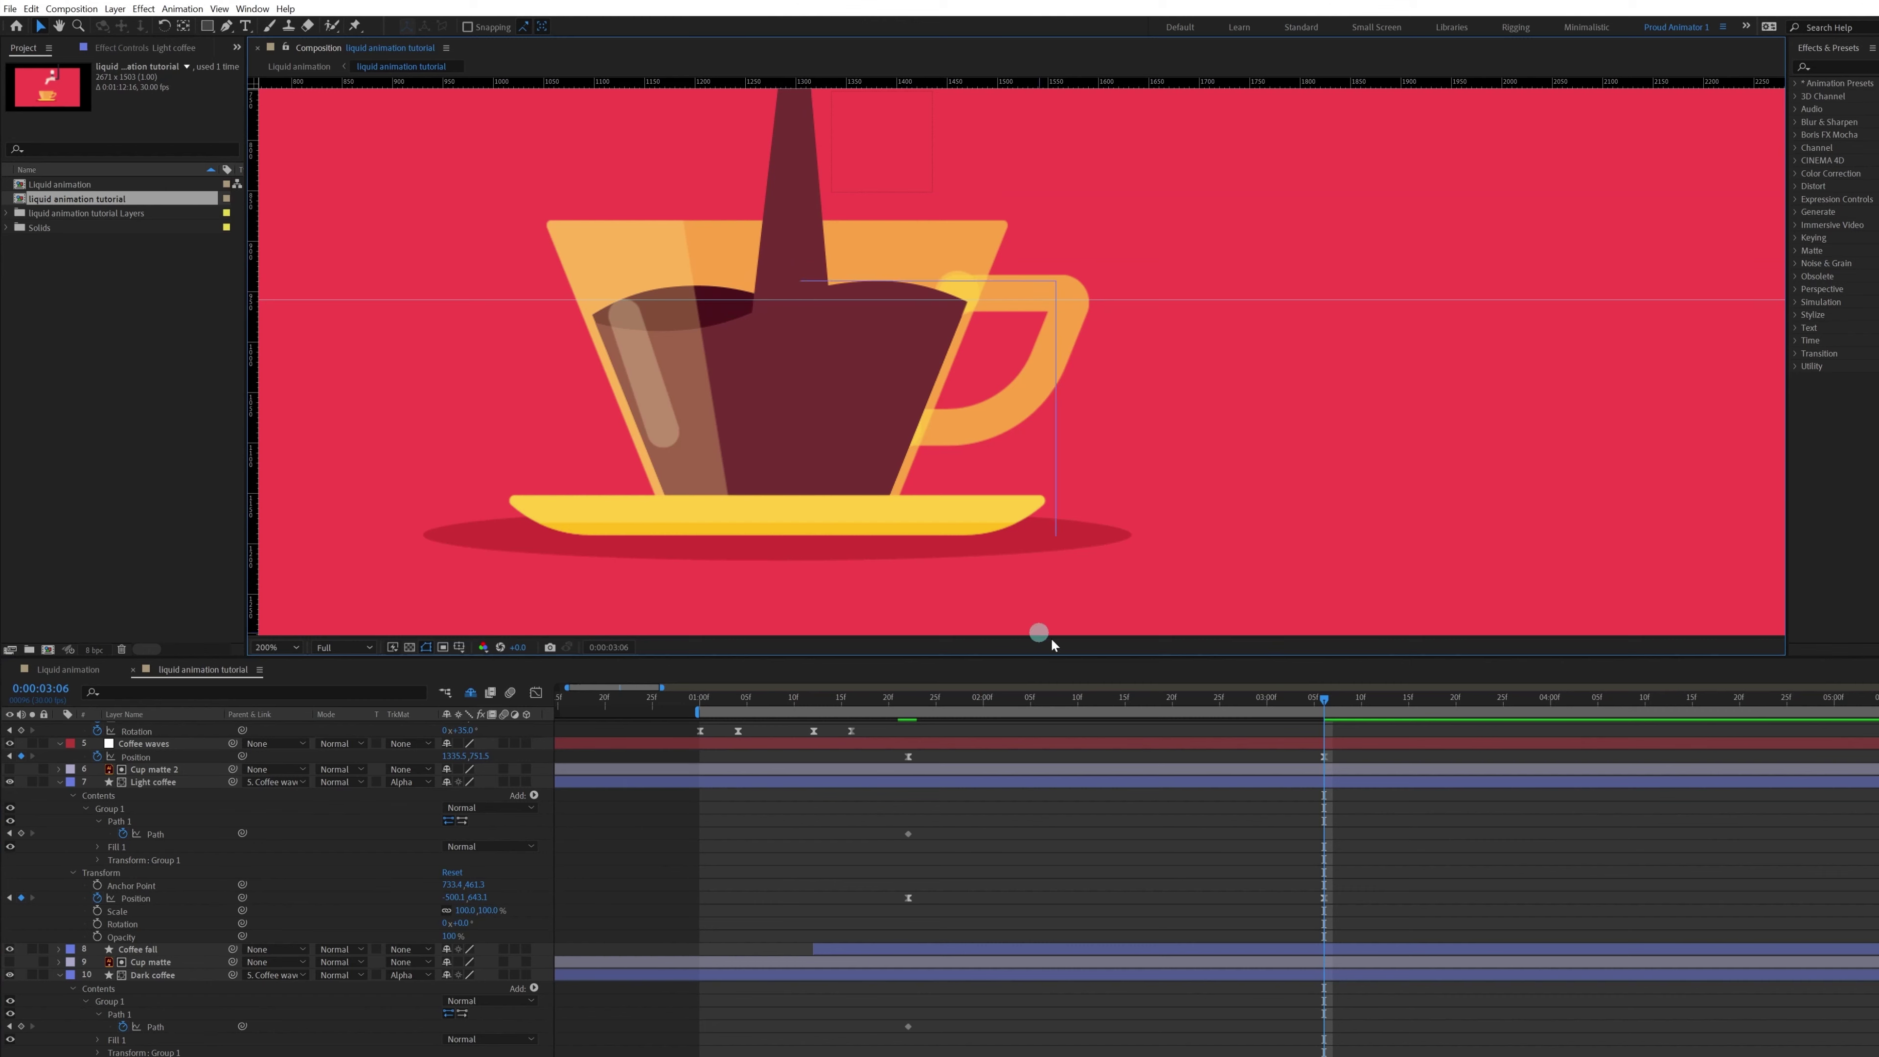
# At 0:00:03:06, align the right-end points and handles of the Light coffee path with the guide to flatten that wave.
pyautogui.click(145, 822)
pyautogui.scroll(1, 772, 368)
pyautogui.moveTo(764, 347); pyautogui.dragTo(1043, 472)
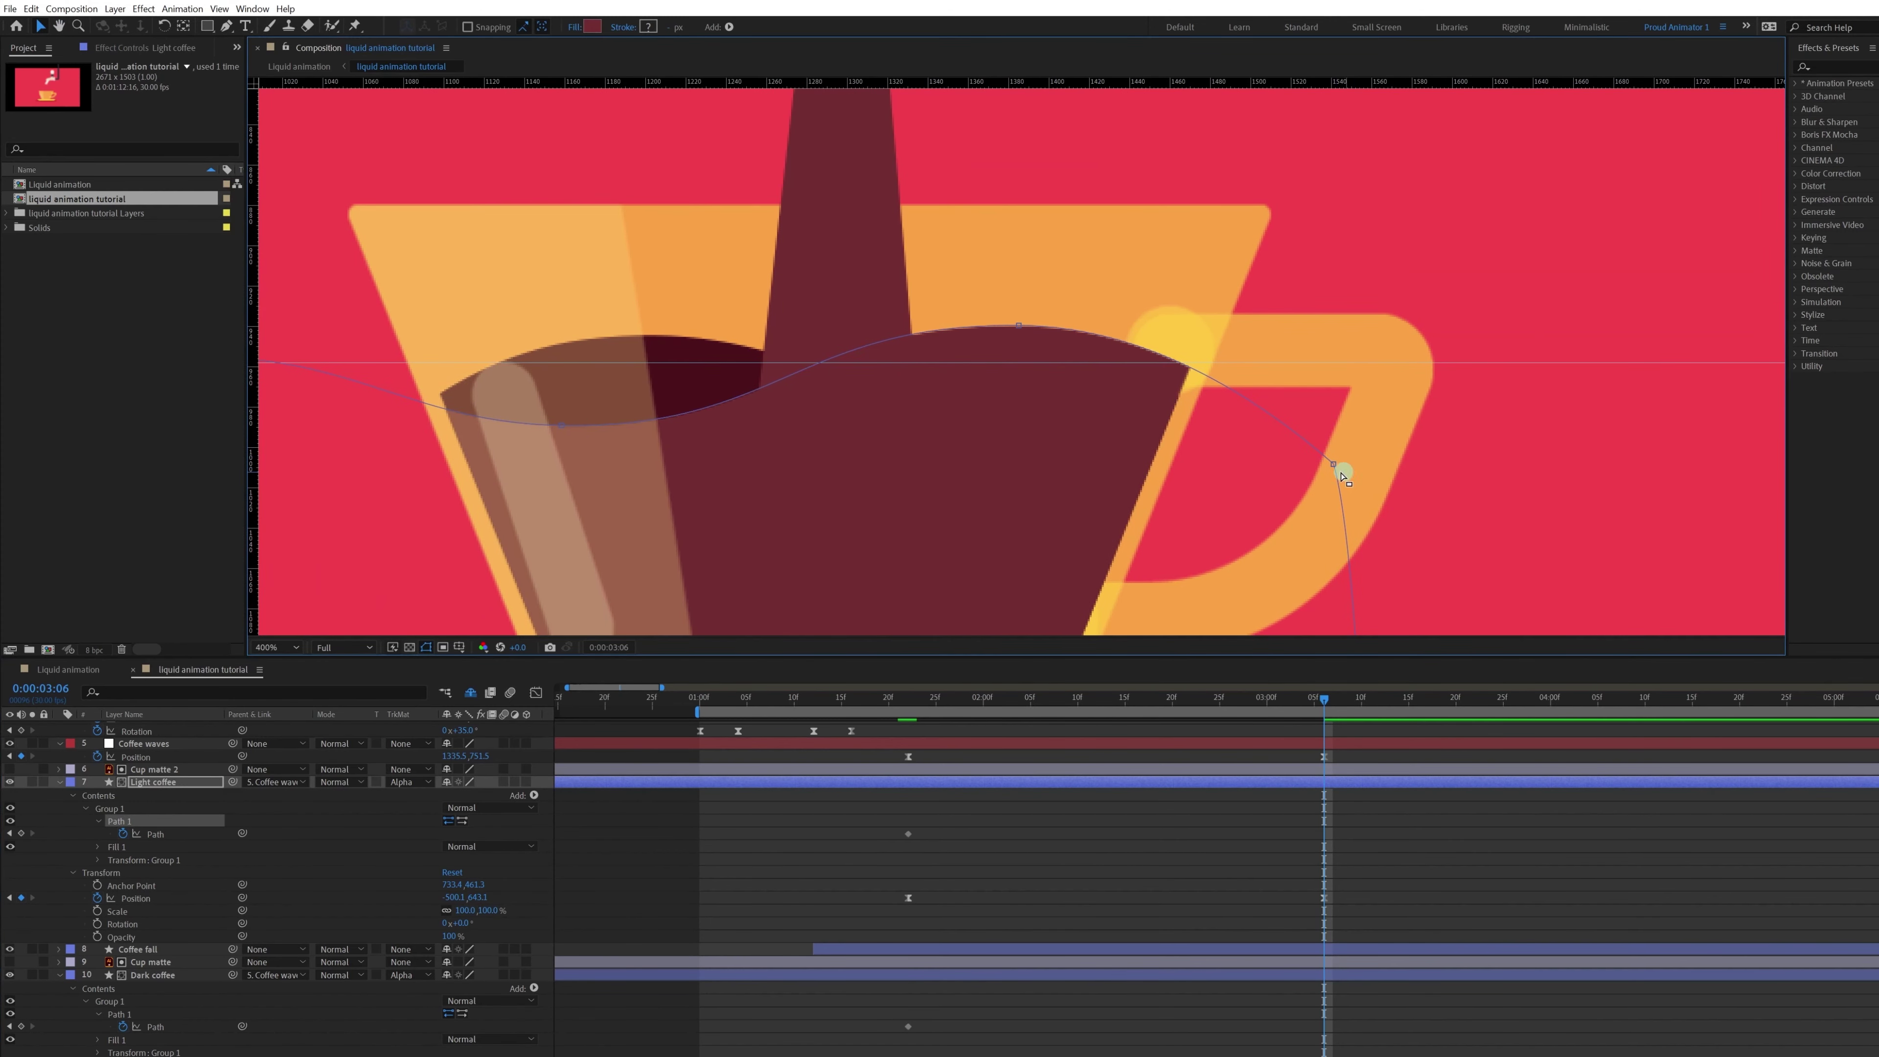
pyautogui.moveTo(1336, 467); pyautogui.dragTo(1344, 368)
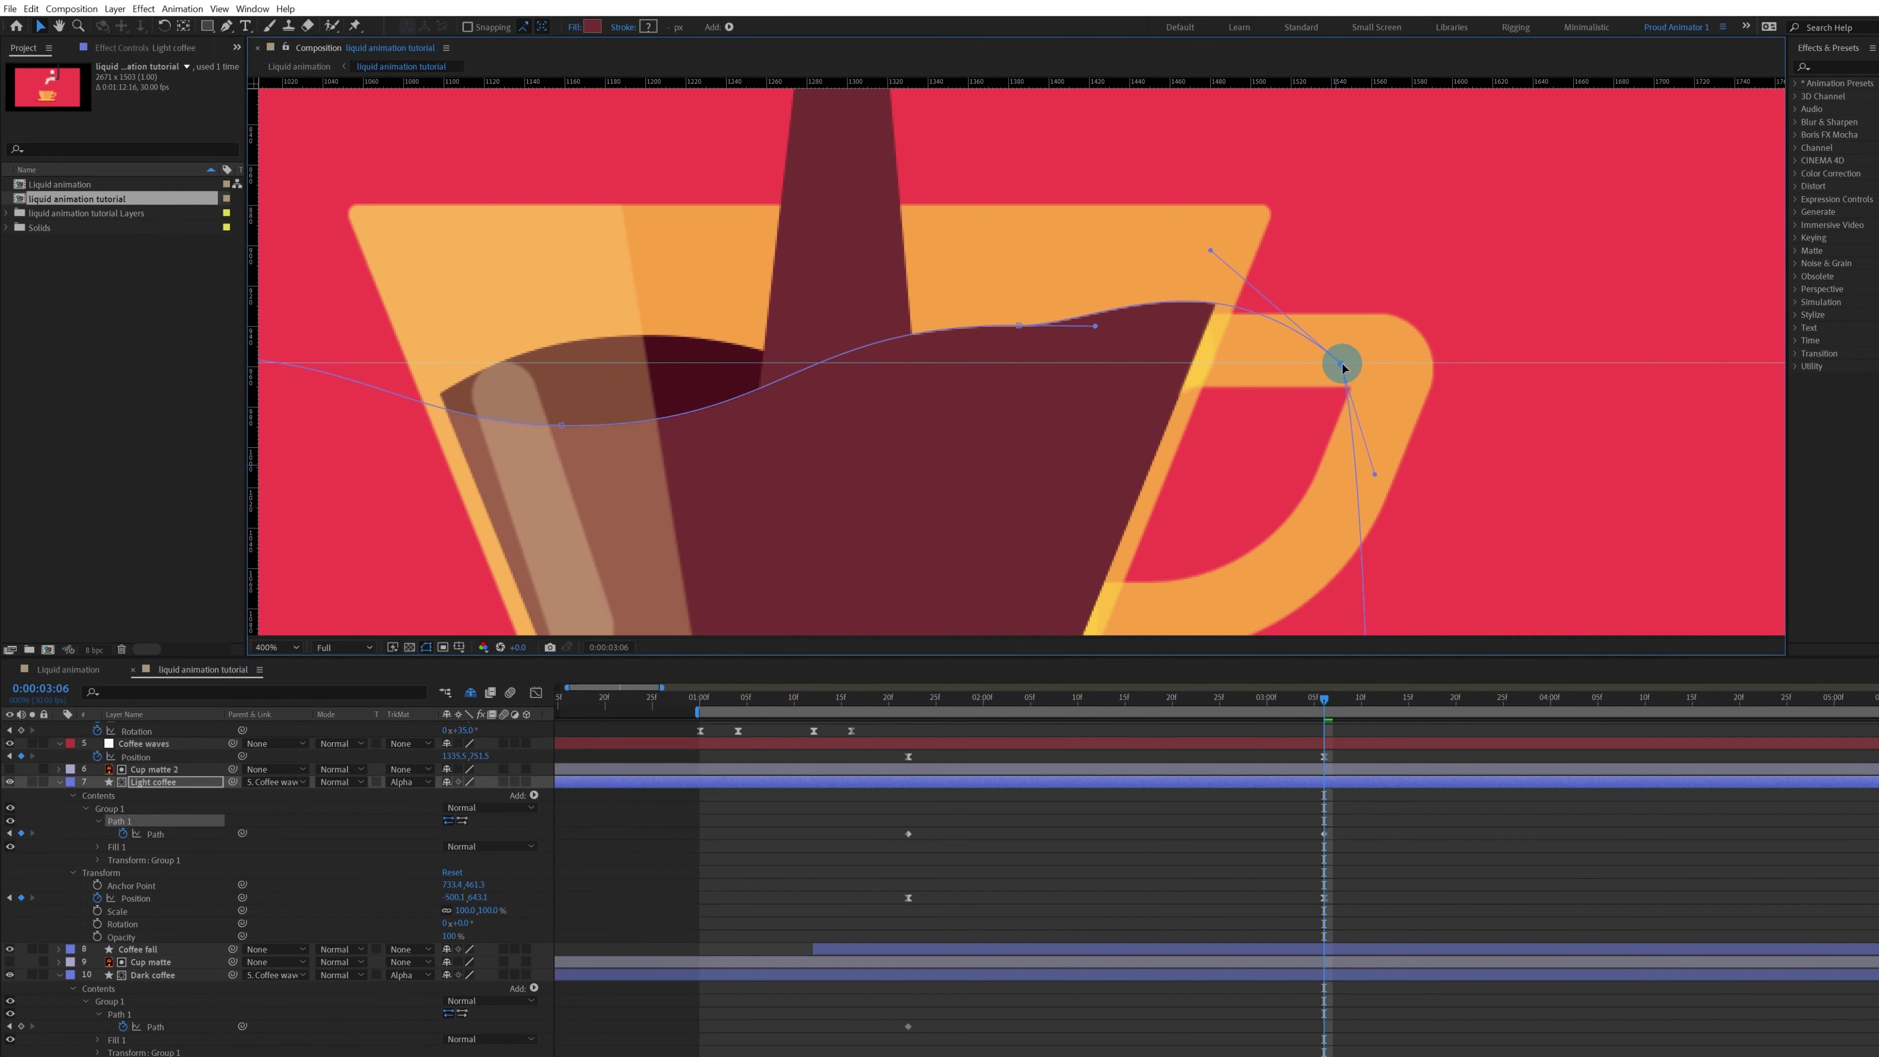
pyautogui.moveTo(1207, 250); pyautogui.dragTo(1210, 361)
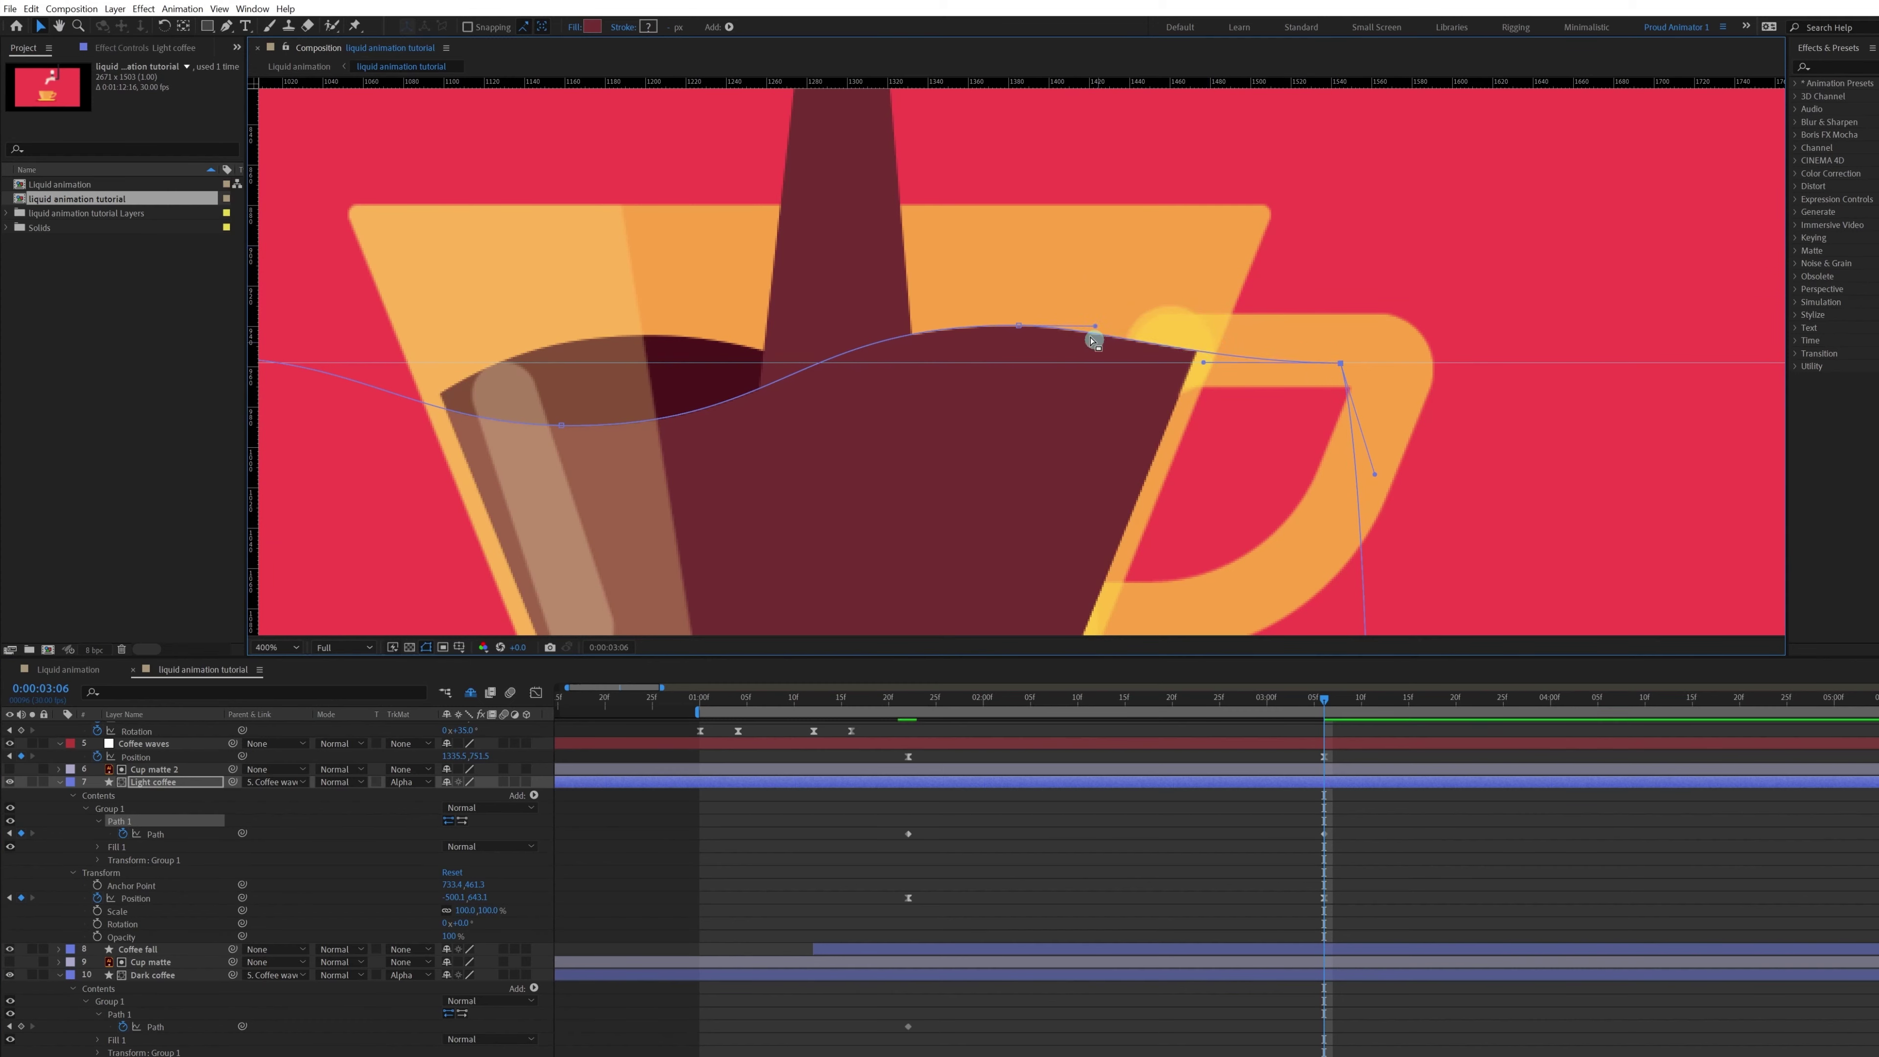
pyautogui.moveTo(1023, 330); pyautogui.dragTo(1010, 365)
# Flatten the rest of the Light coffee path across the cup by aligning its remaining wave points and handles with the guide.
pyautogui.moveTo(427, 335); pyautogui.dragTo(797, 370)
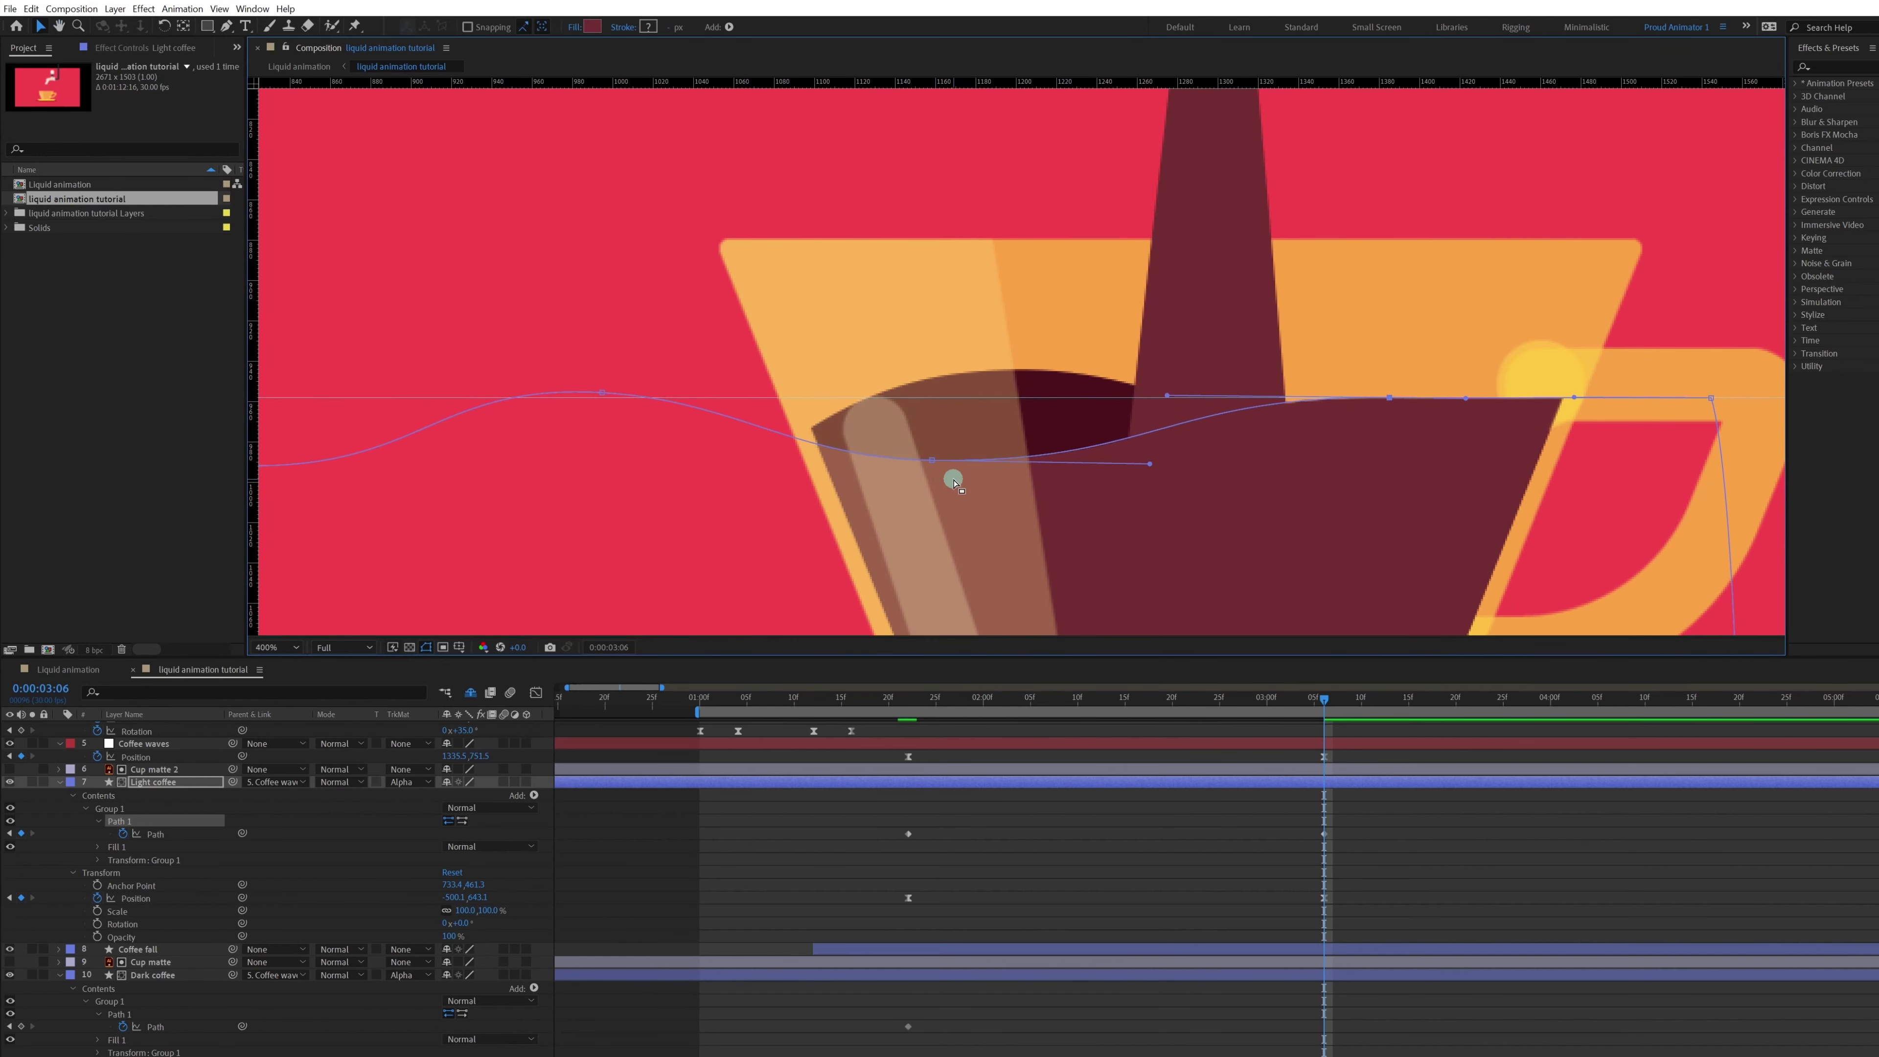
pyautogui.moveTo(933, 462); pyautogui.dragTo(854, 400)
pyautogui.moveTo(603, 393); pyautogui.dragTo(590, 401)
pyautogui.moveTo(724, 405); pyautogui.dragTo(706, 401)
pyautogui.moveTo(721, 403); pyautogui.dragTo(728, 402)
pyautogui.moveTo(860, 403); pyautogui.dragTo(813, 405)
pyautogui.moveTo(1020, 403); pyautogui.dragTo(1023, 403)
pyautogui.moveTo(681, 400); pyautogui.dragTo(664, 401)
pyautogui.moveTo(705, 400); pyautogui.dragTo(693, 402)
pyautogui.moveTo(1020, 405); pyautogui.dragTo(986, 324)
pyautogui.scroll(-1, 1016, 409)
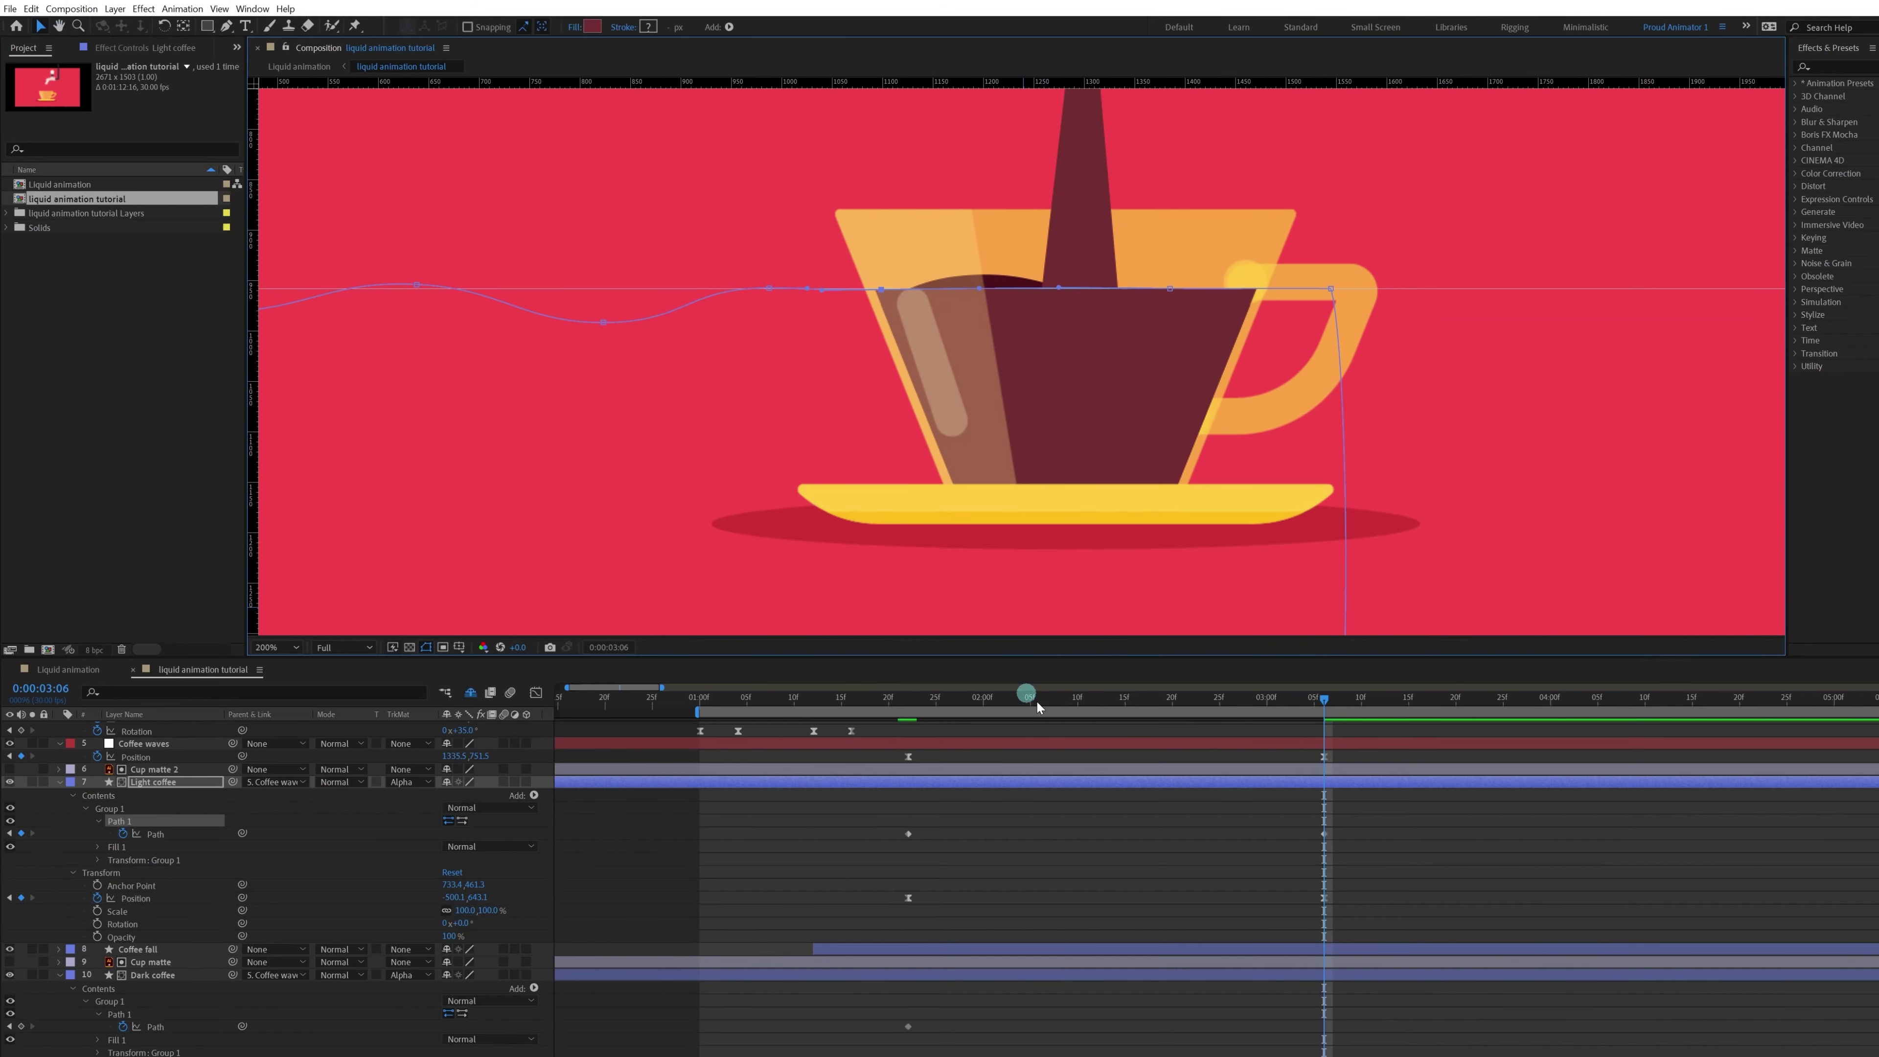
# At 0:00:03:06, align the left-end points and handles of the Dark coffee path with the guide.
pyautogui.scroll(-2, 1248, 891)
pyautogui.click(144, 937)
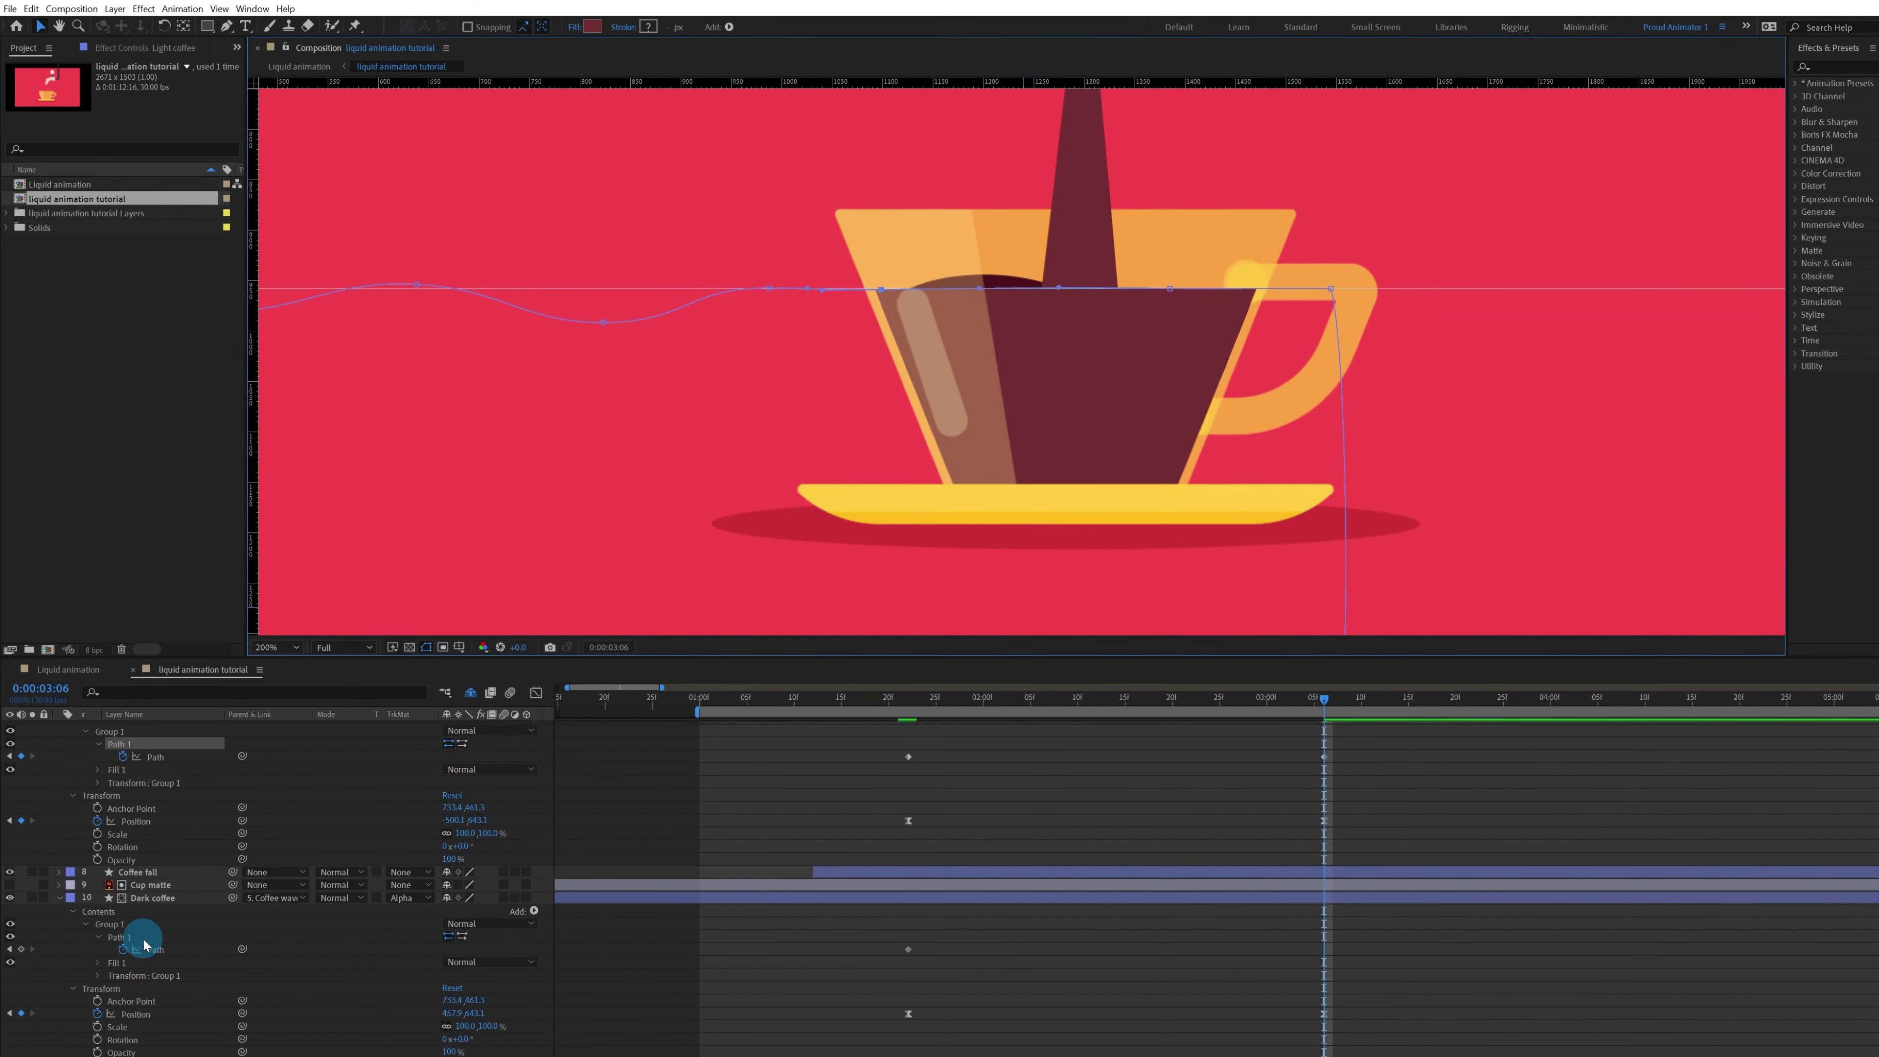
pyautogui.scroll(1, 1065, 343)
pyautogui.moveTo(1067, 341); pyautogui.dragTo(1045, 435)
pyautogui.moveTo(716, 400); pyautogui.dragTo(649, 348)
pyautogui.moveTo(900, 320); pyautogui.dragTo(816, 348)
pyautogui.moveTo(689, 318); pyautogui.dragTo(696, 344)
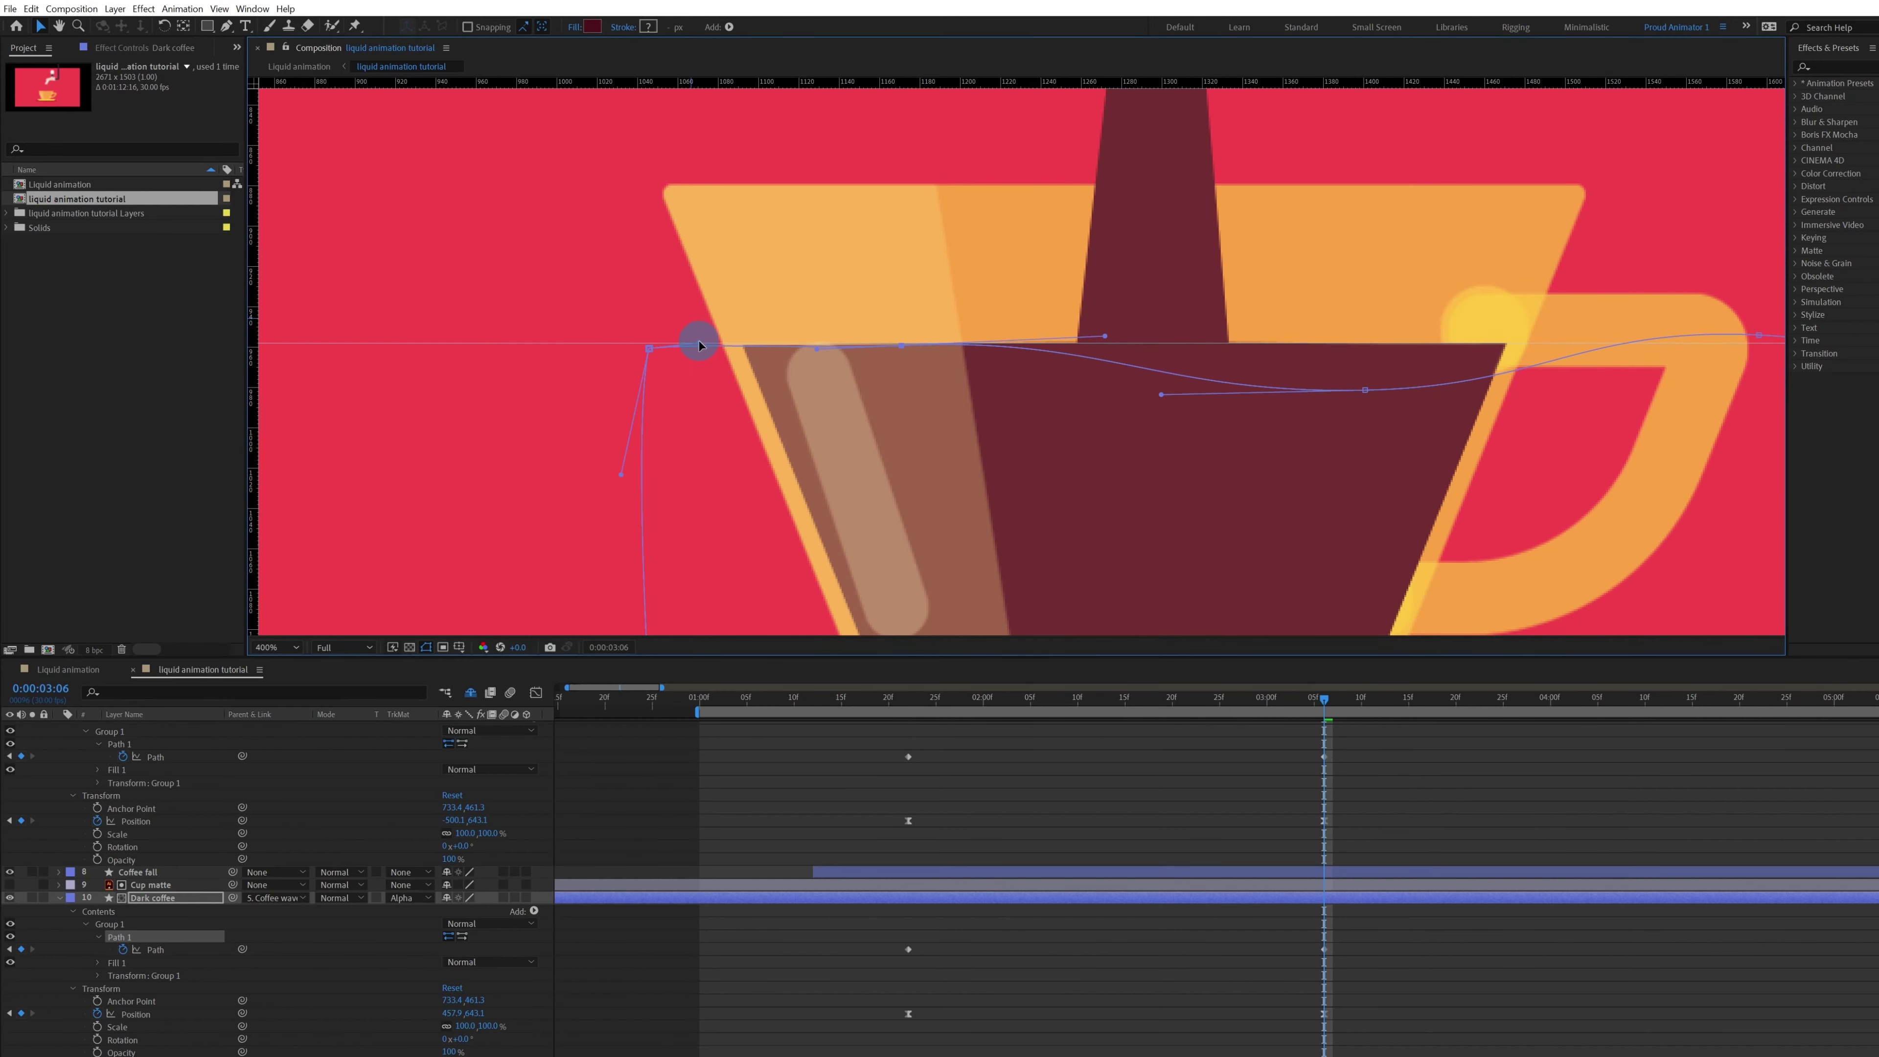
# Flatten the remaining Dark coffee wave points and handles along the guide, past the cup's right edge.
pyautogui.moveTo(1365, 390); pyautogui.dragTo(1372, 345)
pyautogui.moveTo(1171, 359)
pyautogui.mouseDown()
pyautogui.moveTo(1217, 353)
pyautogui.moveTo(1178, 342)
pyautogui.mouseUp()
pyautogui.click(1368, 347)
pyautogui.moveTo(1359, 403); pyautogui.dragTo(898, 403)
pyautogui.moveTo(1298, 335); pyautogui.dragTo(1307, 344)
pyautogui.moveTo(1090, 351); pyautogui.dragTo(1067, 348)
pyautogui.moveTo(912, 347); pyautogui.dragTo(914, 345)
pyautogui.moveTo(1067, 348); pyautogui.dragTo(1067, 344)
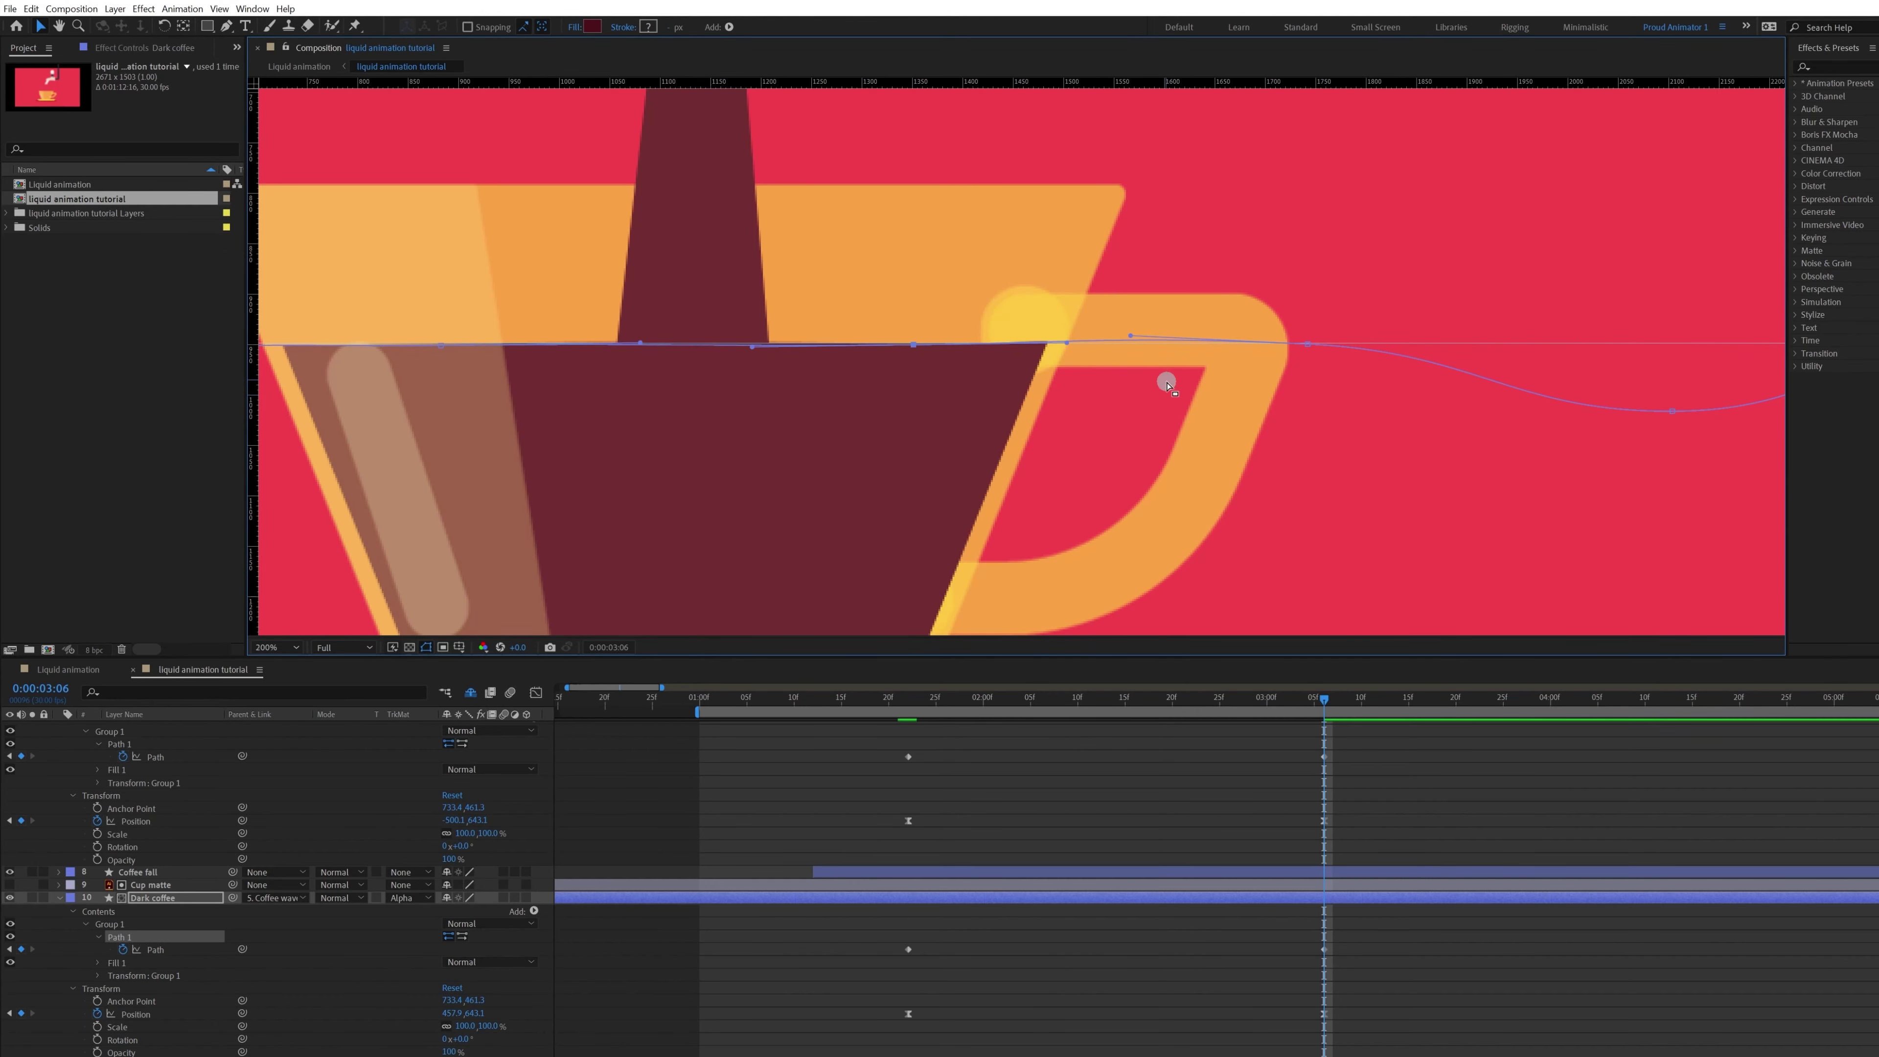
pyautogui.scroll(-6, 1166, 444)
# Trim the end of the Dark coffee layer to 0:00:03:05.
pyautogui.click(1267, 898)
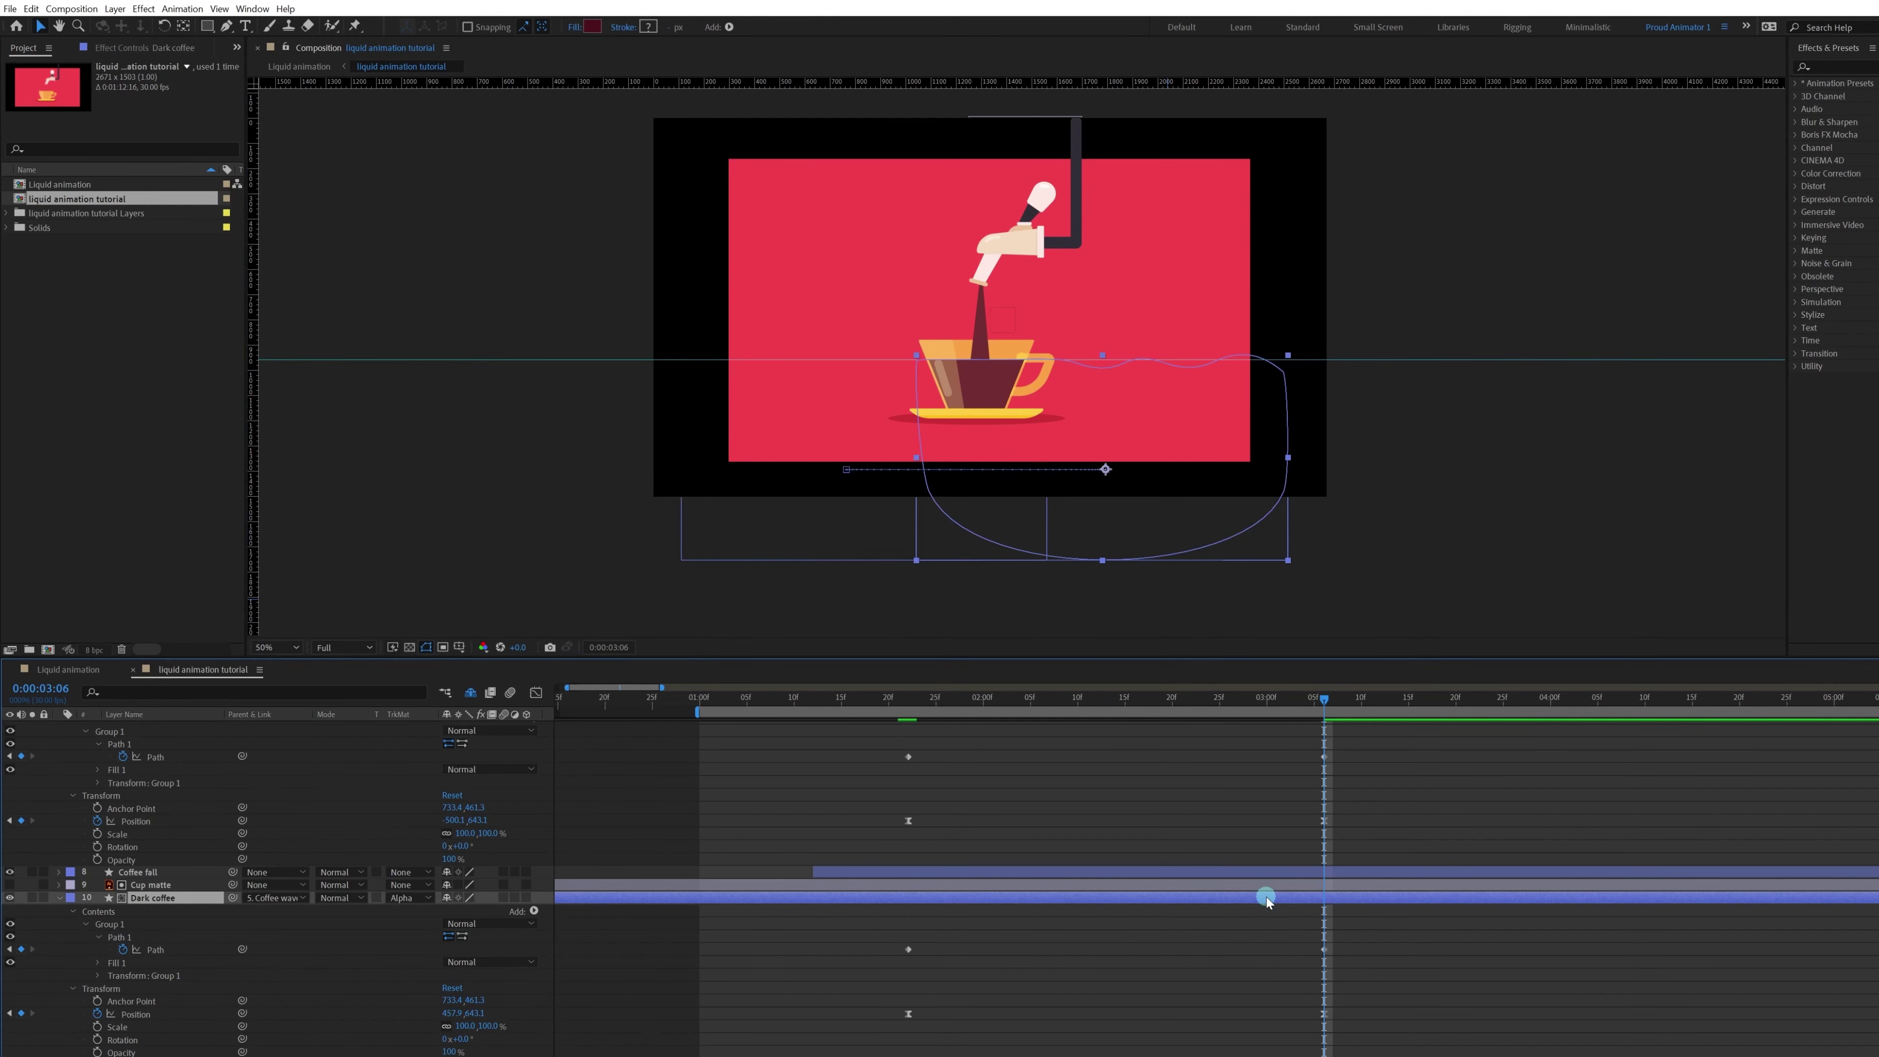
pyautogui.hotkey('alt', ']')
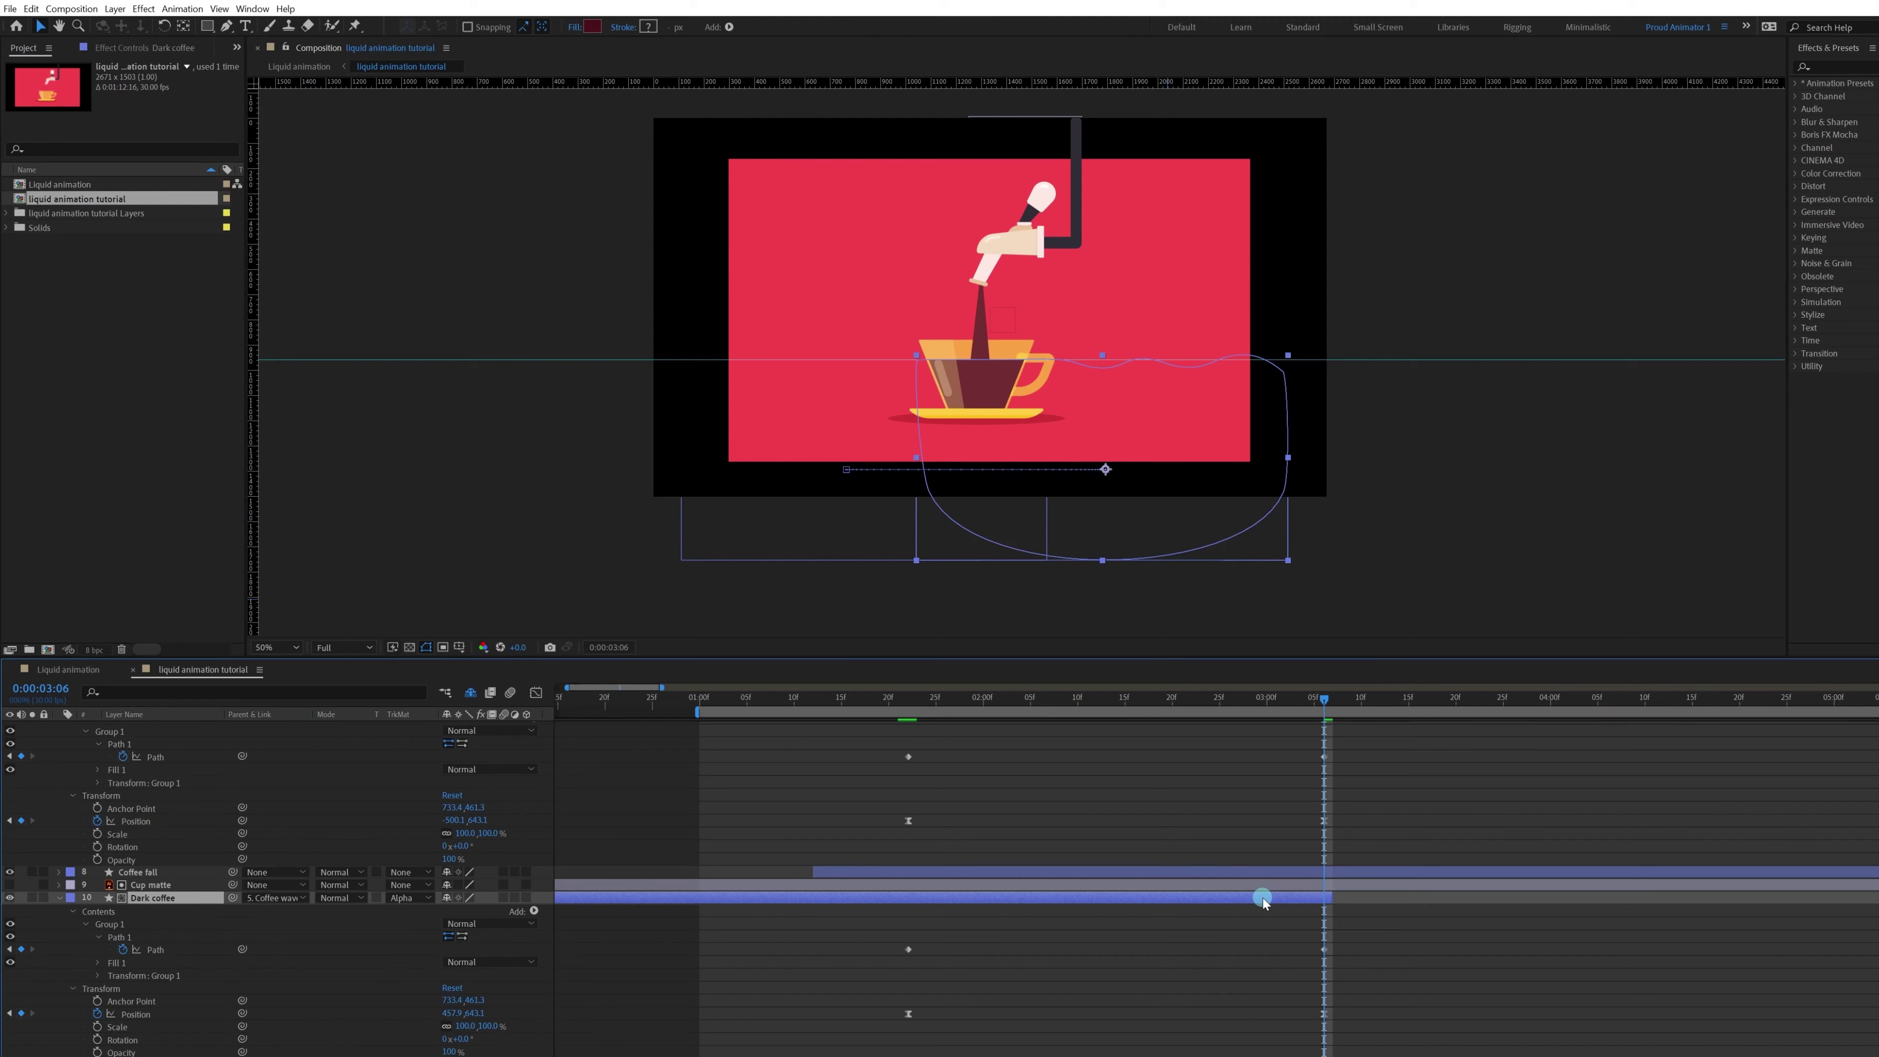
pyautogui.press('pageup')
pyautogui.hotkey('alt', ']')
# Easy Ease the Path keyframes of Light coffee and Dark coffee.
pyautogui.moveTo(1378, 955); pyautogui.dragTo(899, 988)
pyautogui.scroll(1, 1049, 965)
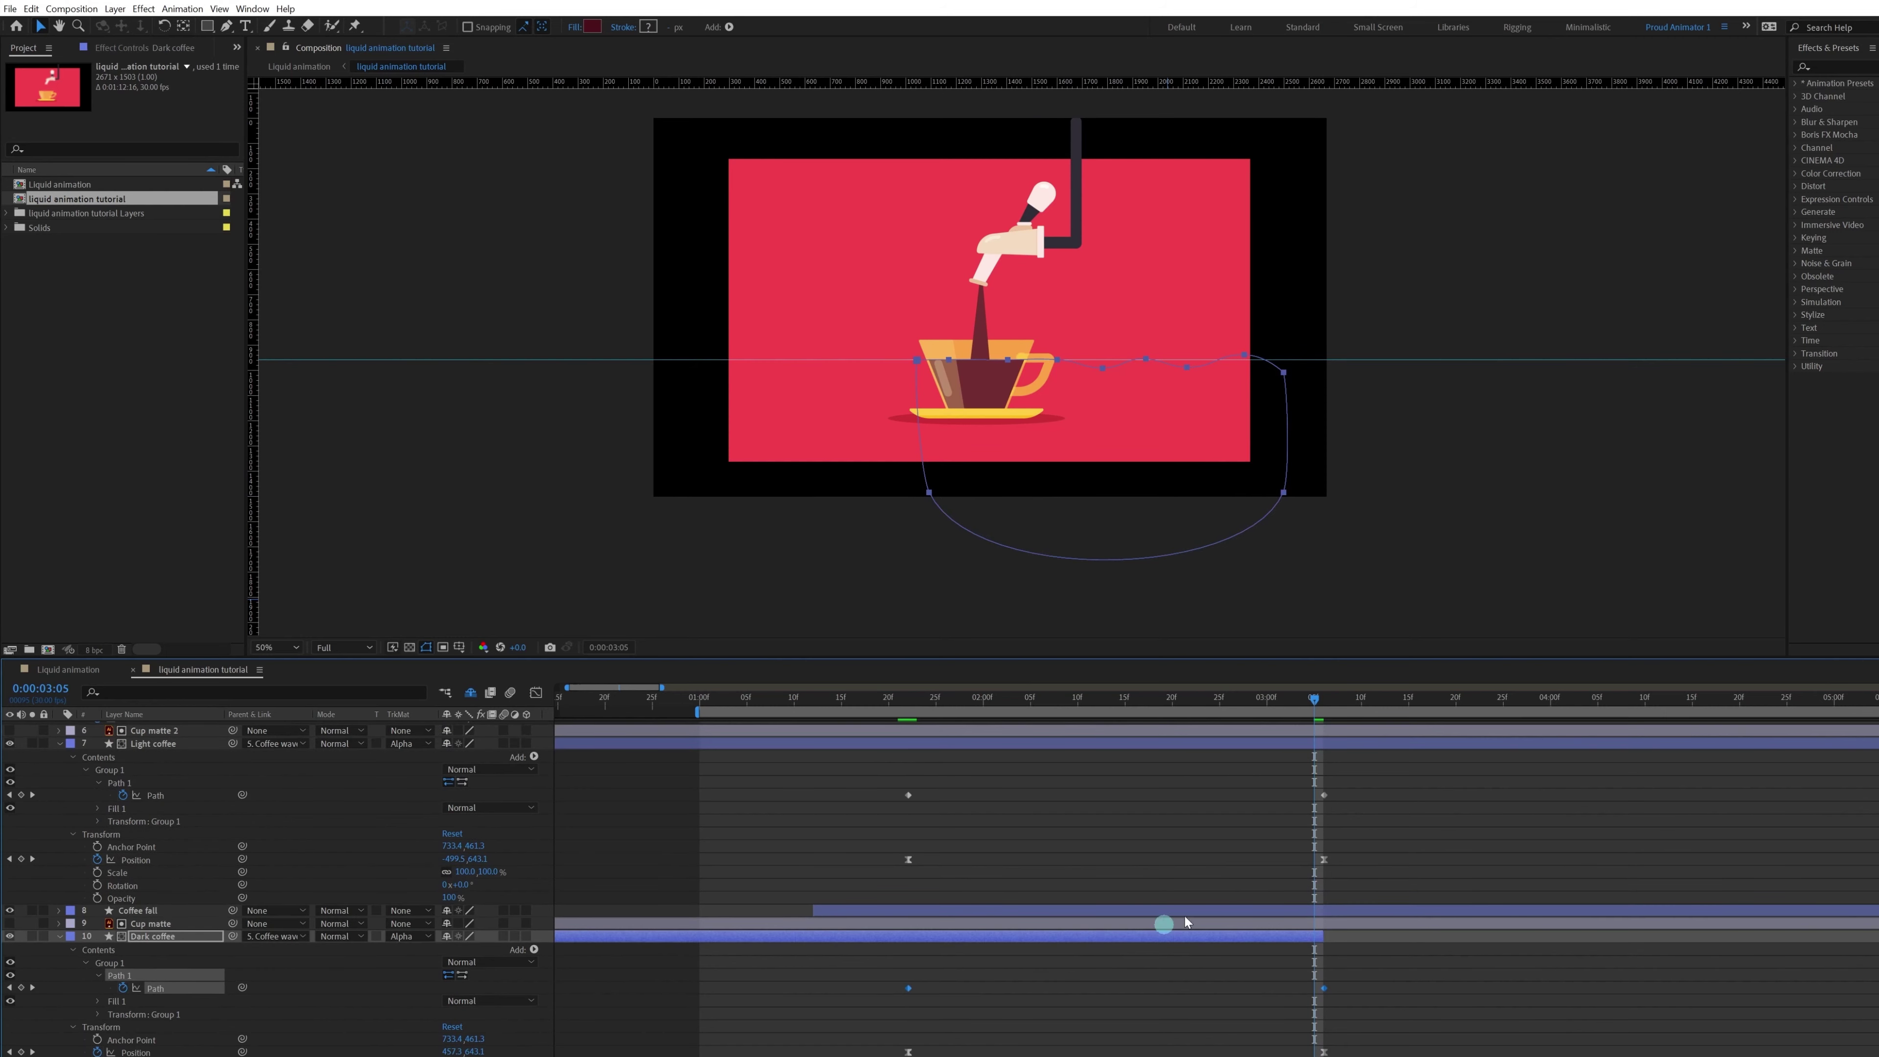
pyautogui.moveTo(1369, 792); pyautogui.dragTo(855, 817)
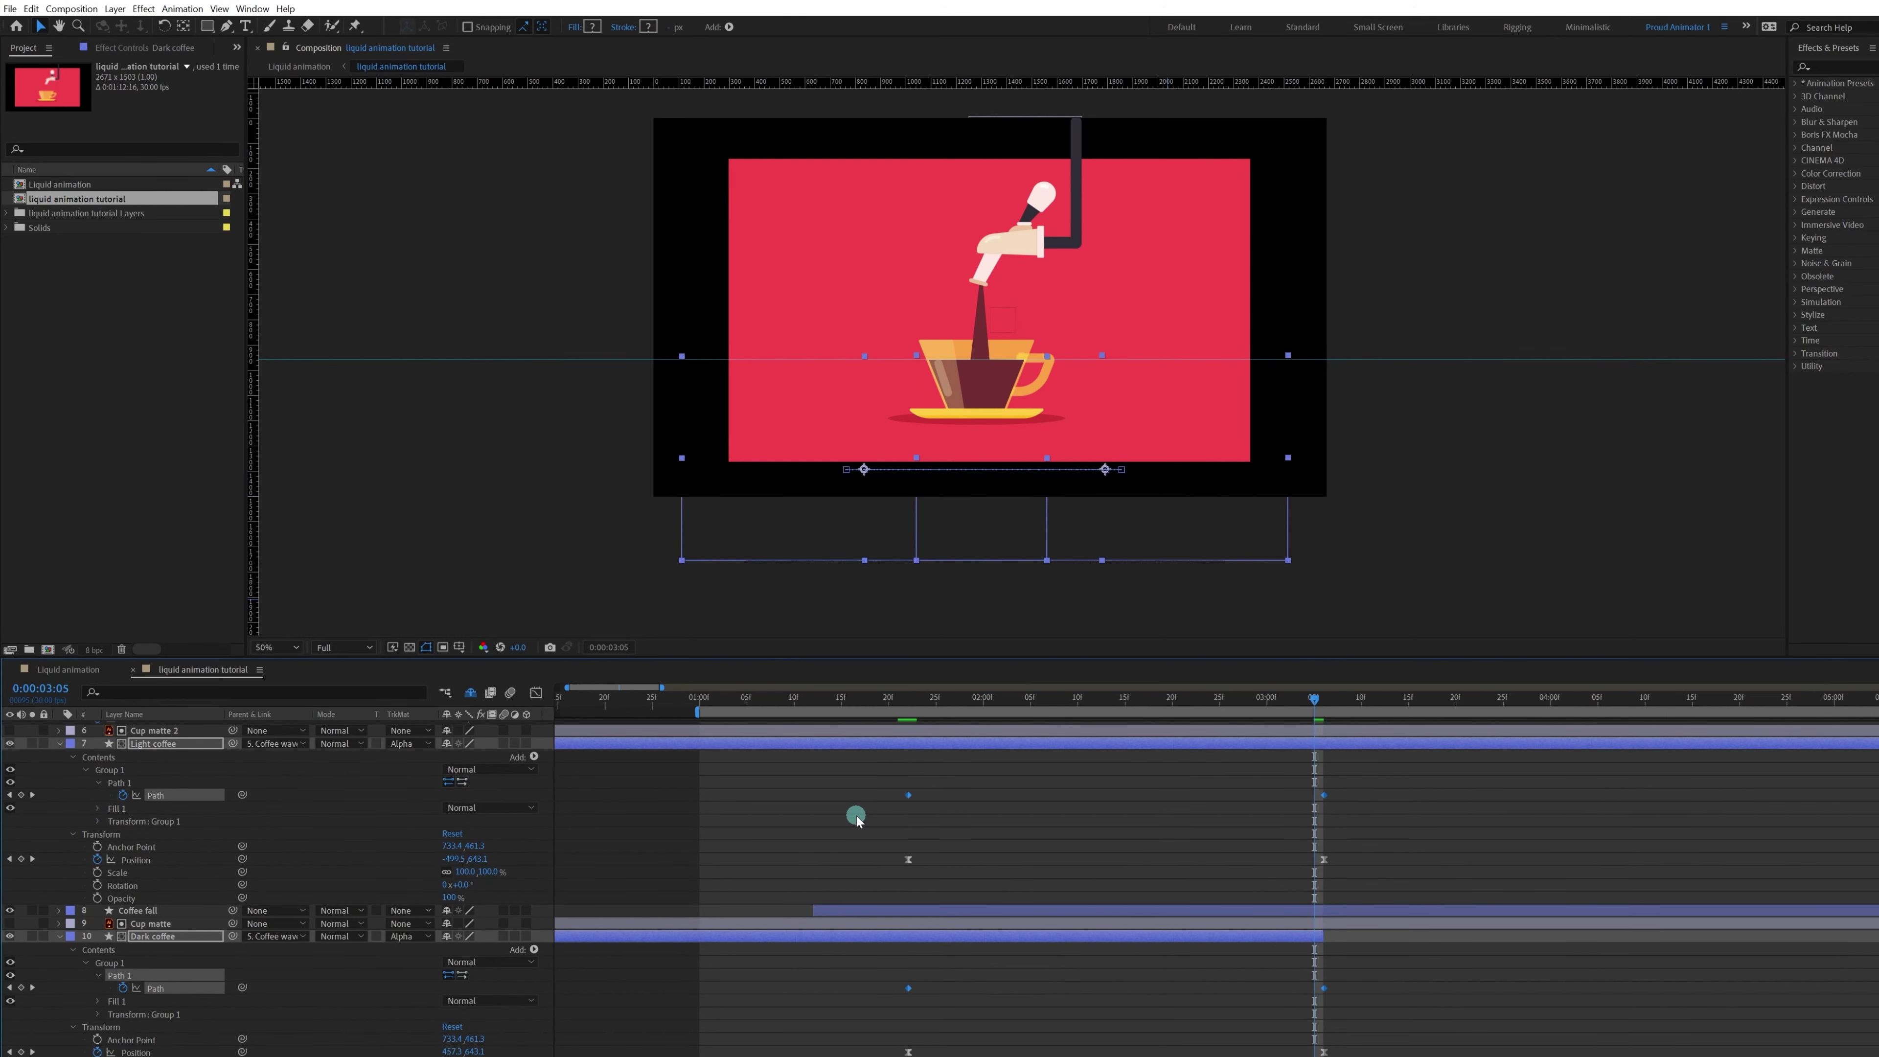
pyautogui.click(534, 693)
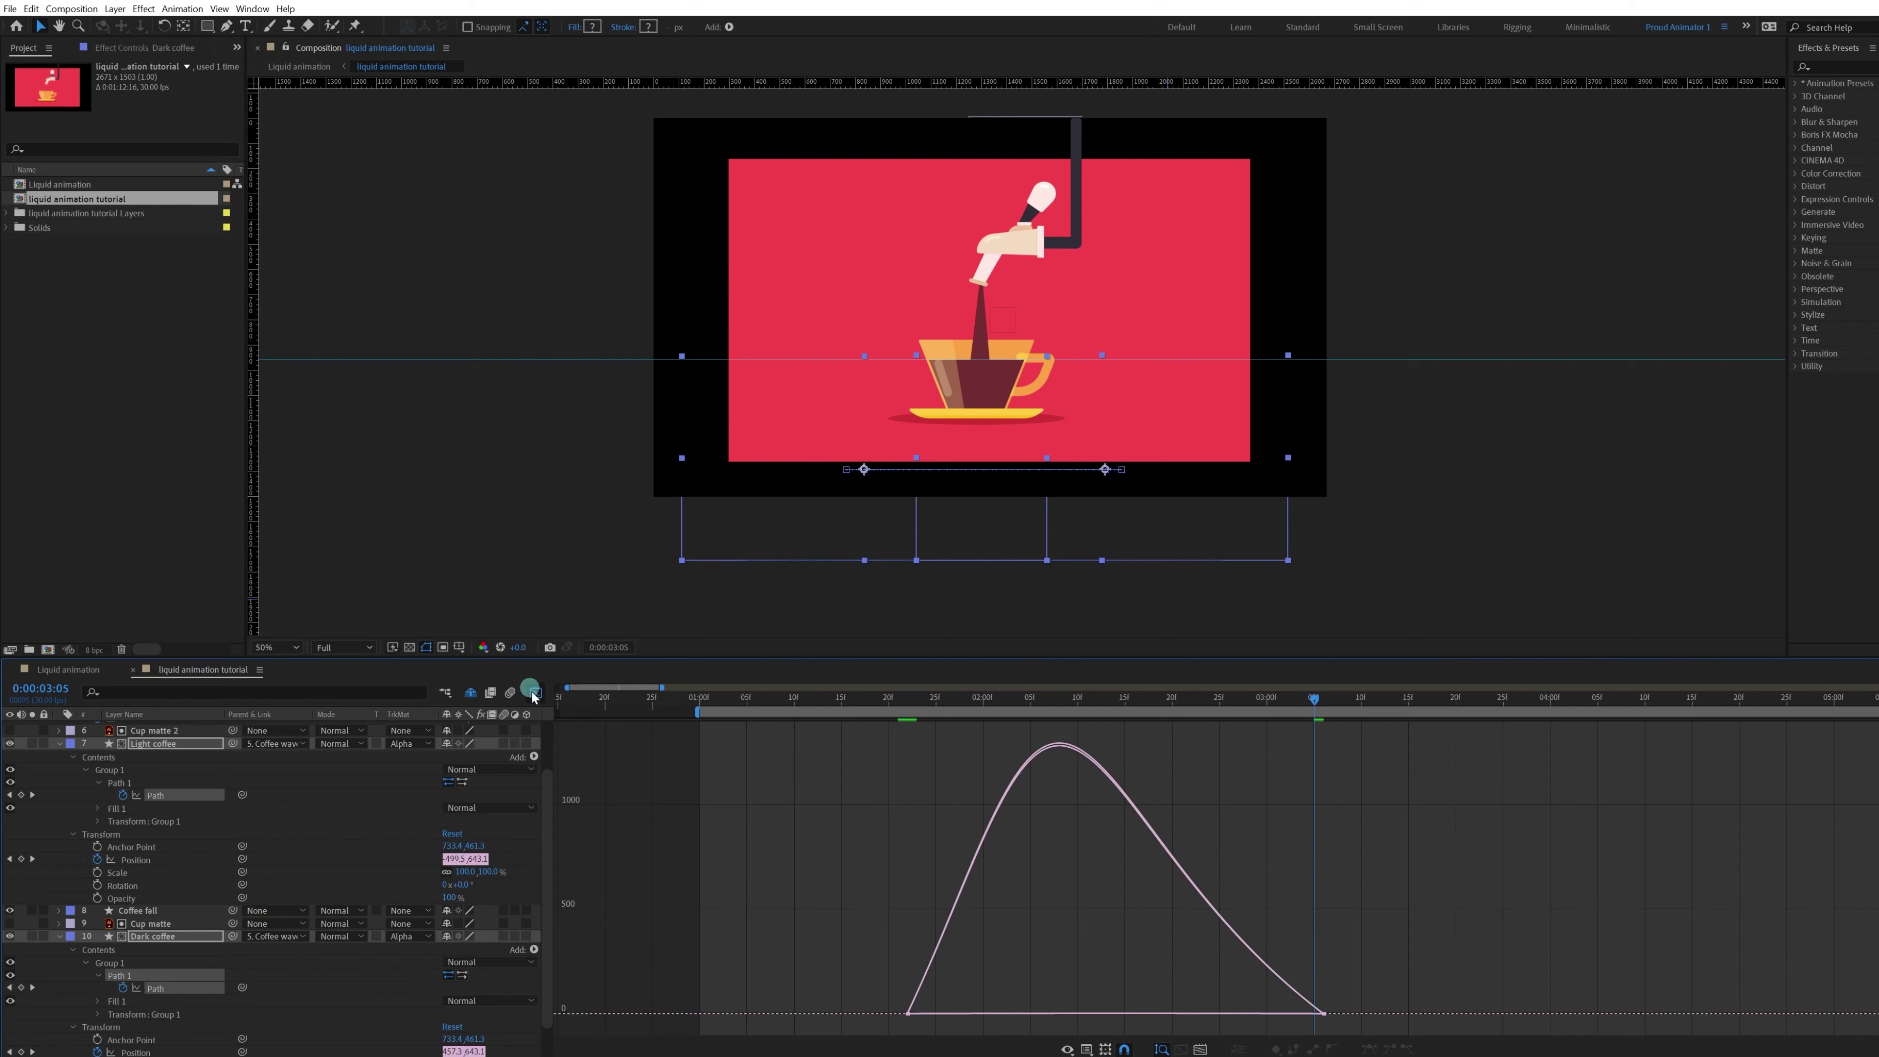
pyautogui.click(534, 694)
# Lengthen the incoming ease of the last Light coffee and Dark coffee Path keyframes in the speed graph.
pyautogui.moveTo(1373, 770); pyautogui.dragTo(1268, 815)
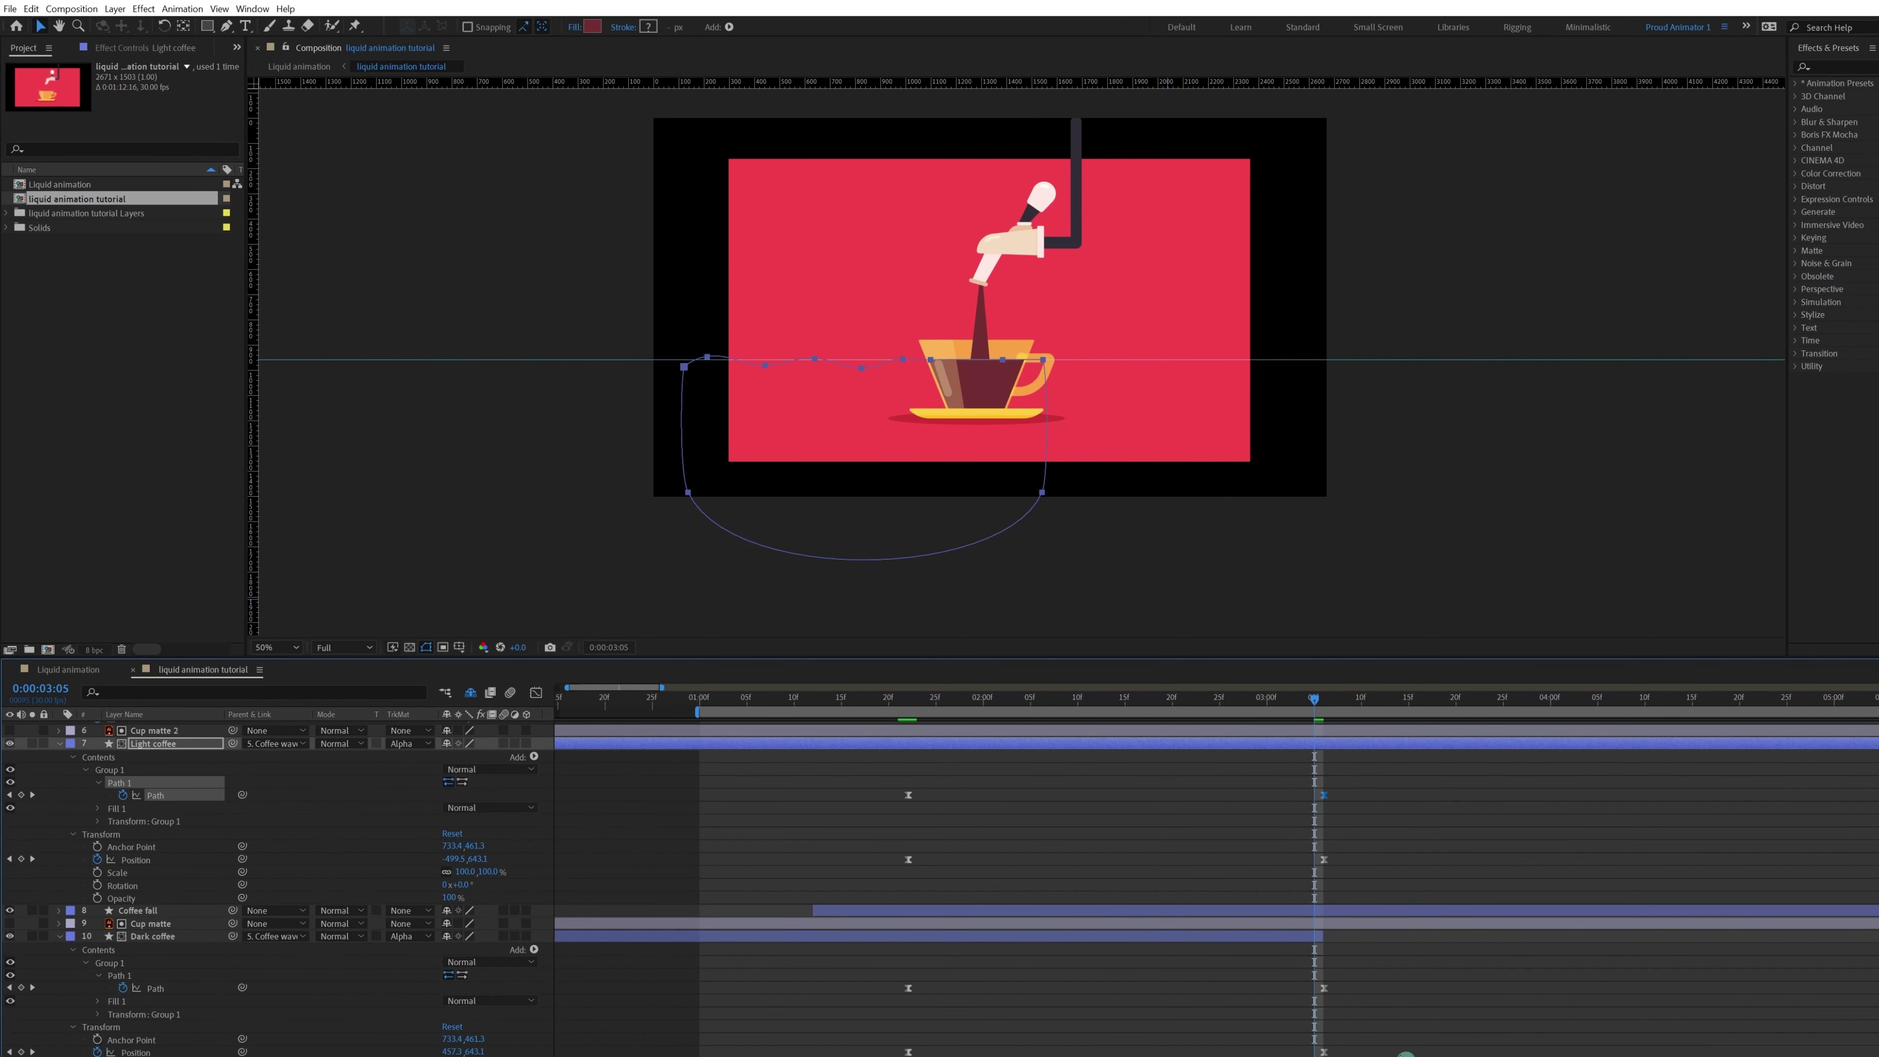
pyautogui.moveTo(1355, 990); pyautogui.dragTo(1302, 1007)
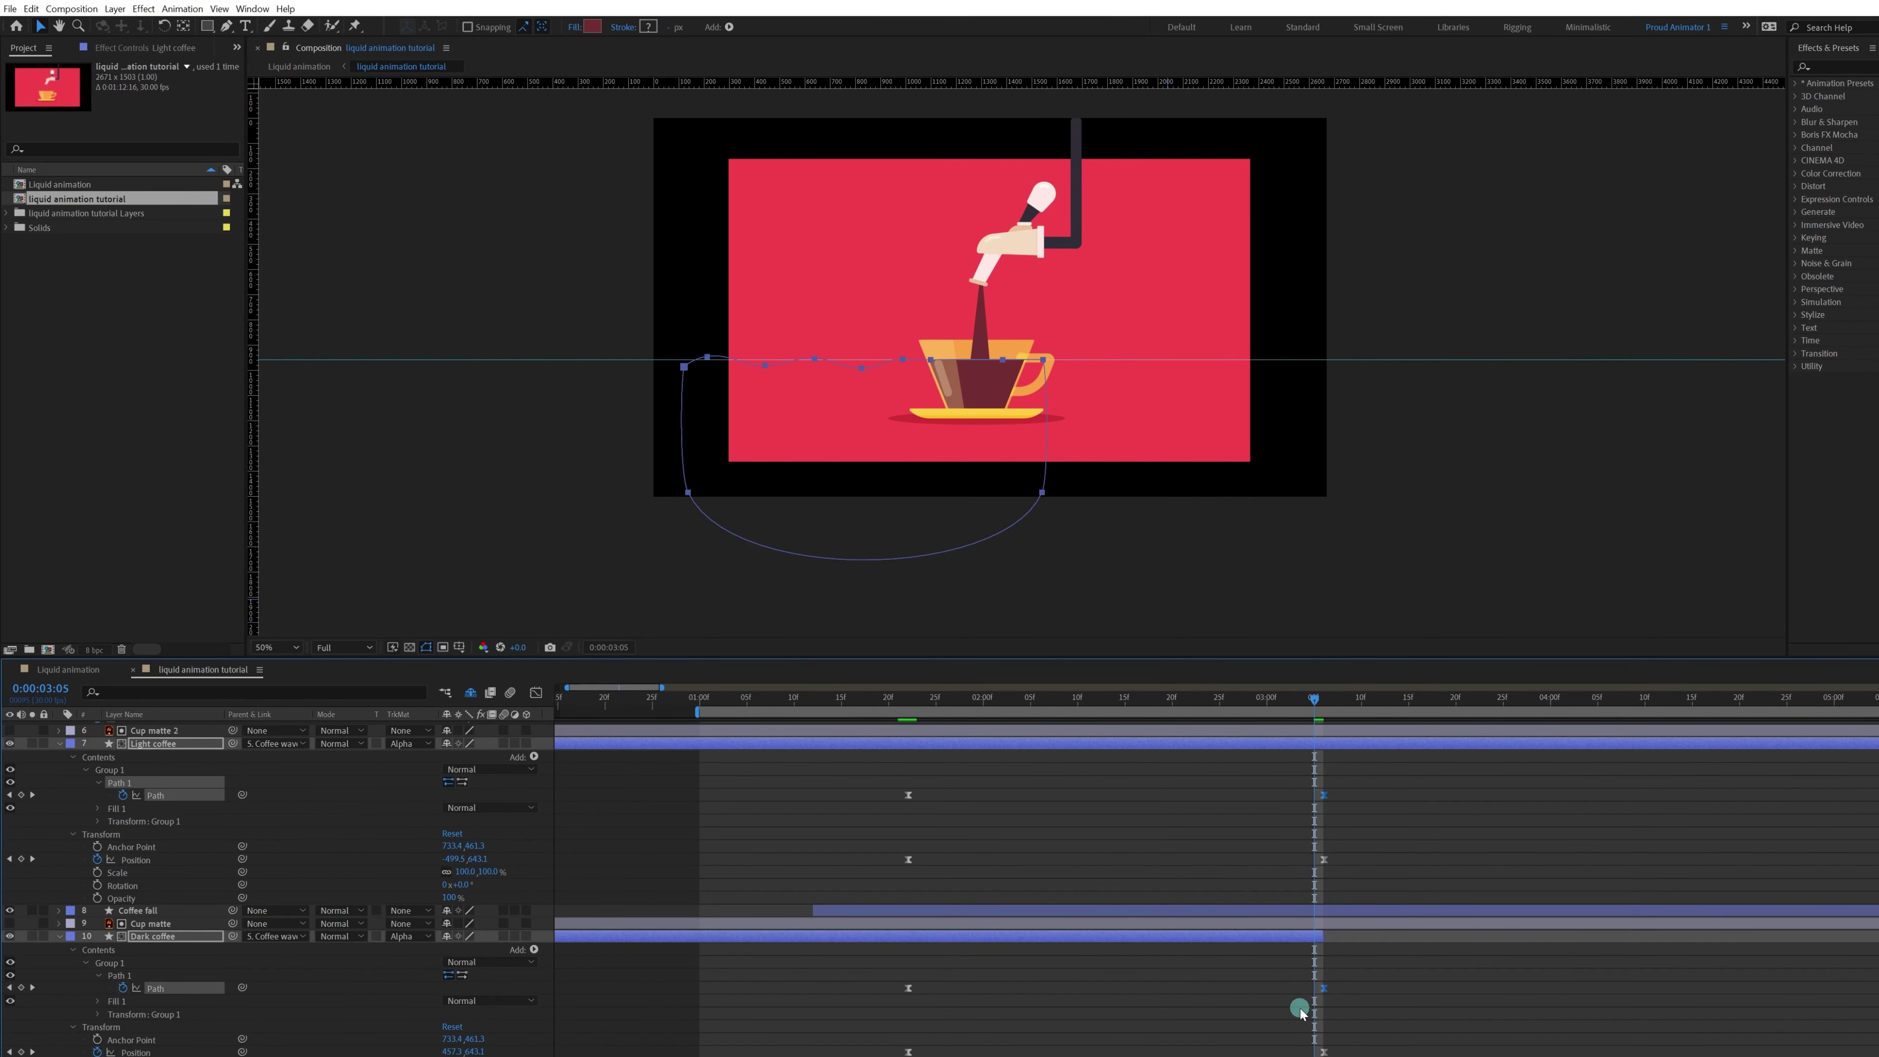
pyautogui.click(539, 694)
pyautogui.moveTo(1256, 1015); pyautogui.dragTo(1166, 1016)
pyautogui.click(536, 692)
pyautogui.click(838, 994)
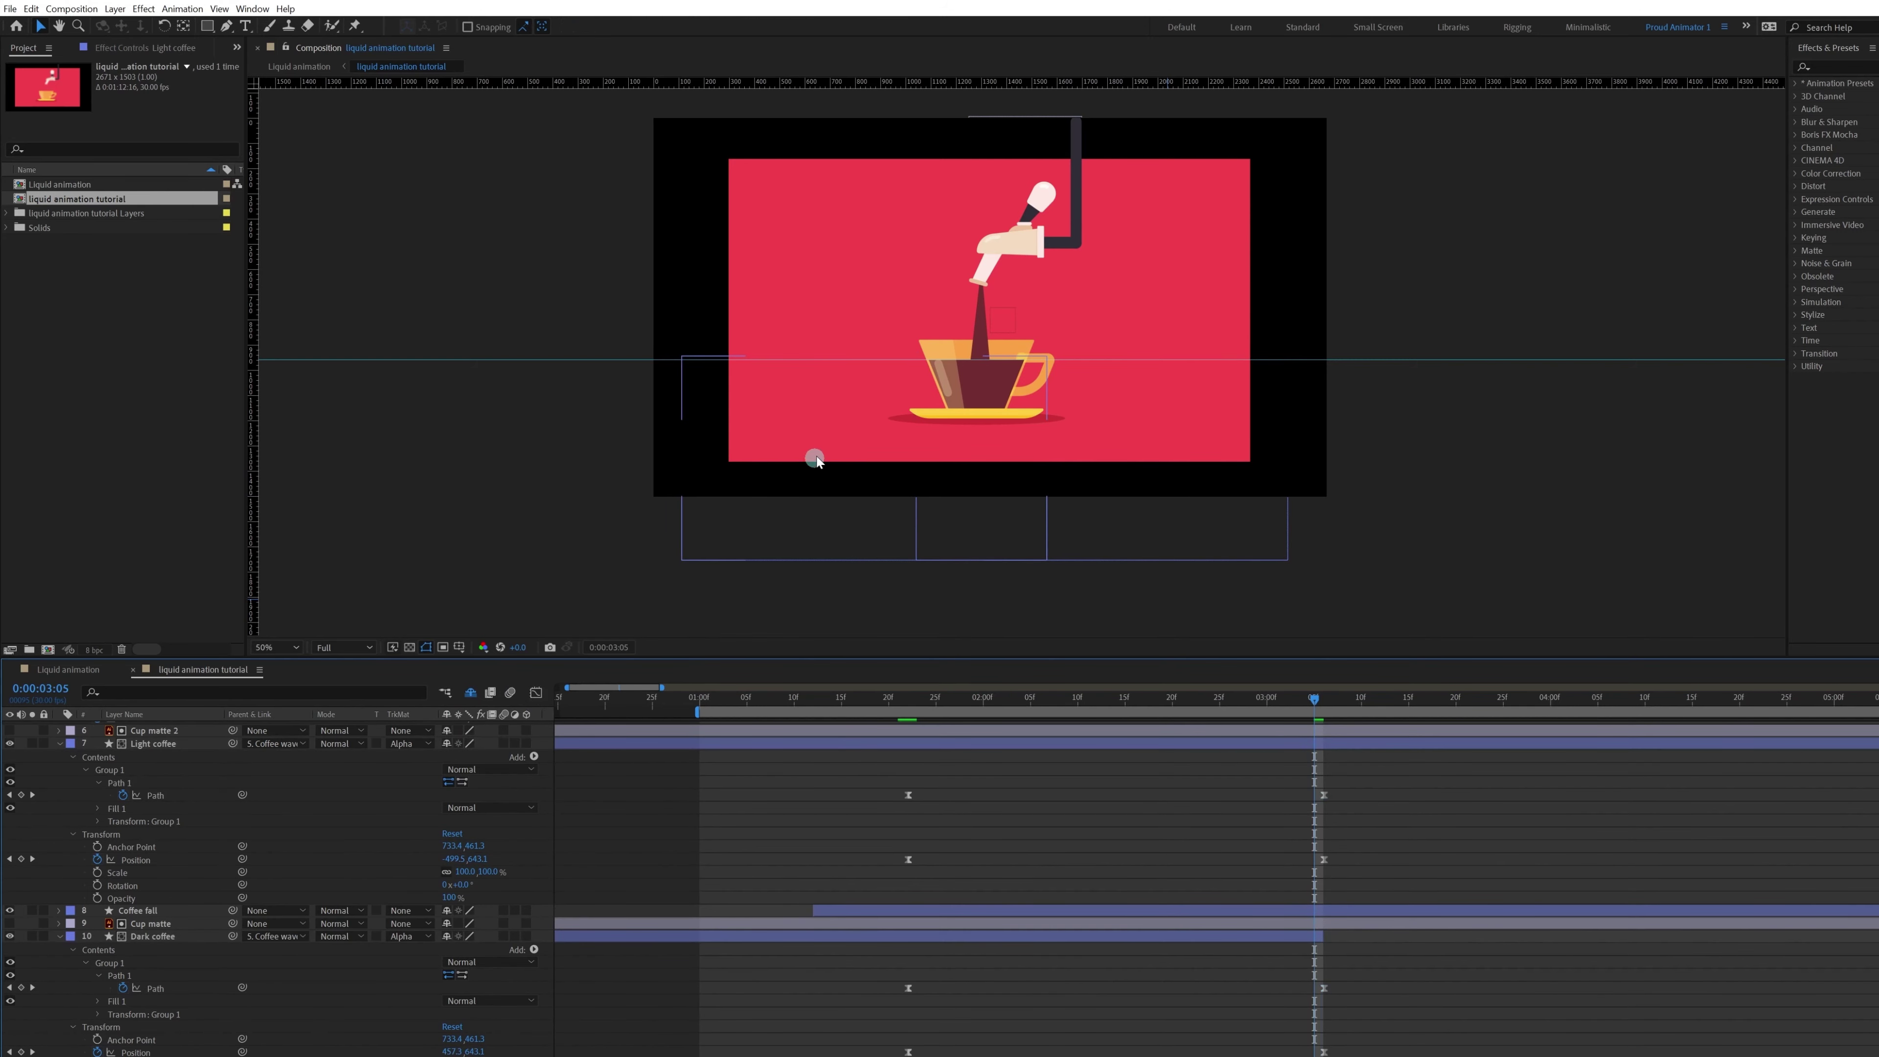
# Preview the pour and the settling coffee waves from 0:00:01:01.
pyautogui.scroll(-1, 815, 457)
pyautogui.moveTo(725, 692); pyautogui.dragTo(706, 696)
pyautogui.click(802, 400)
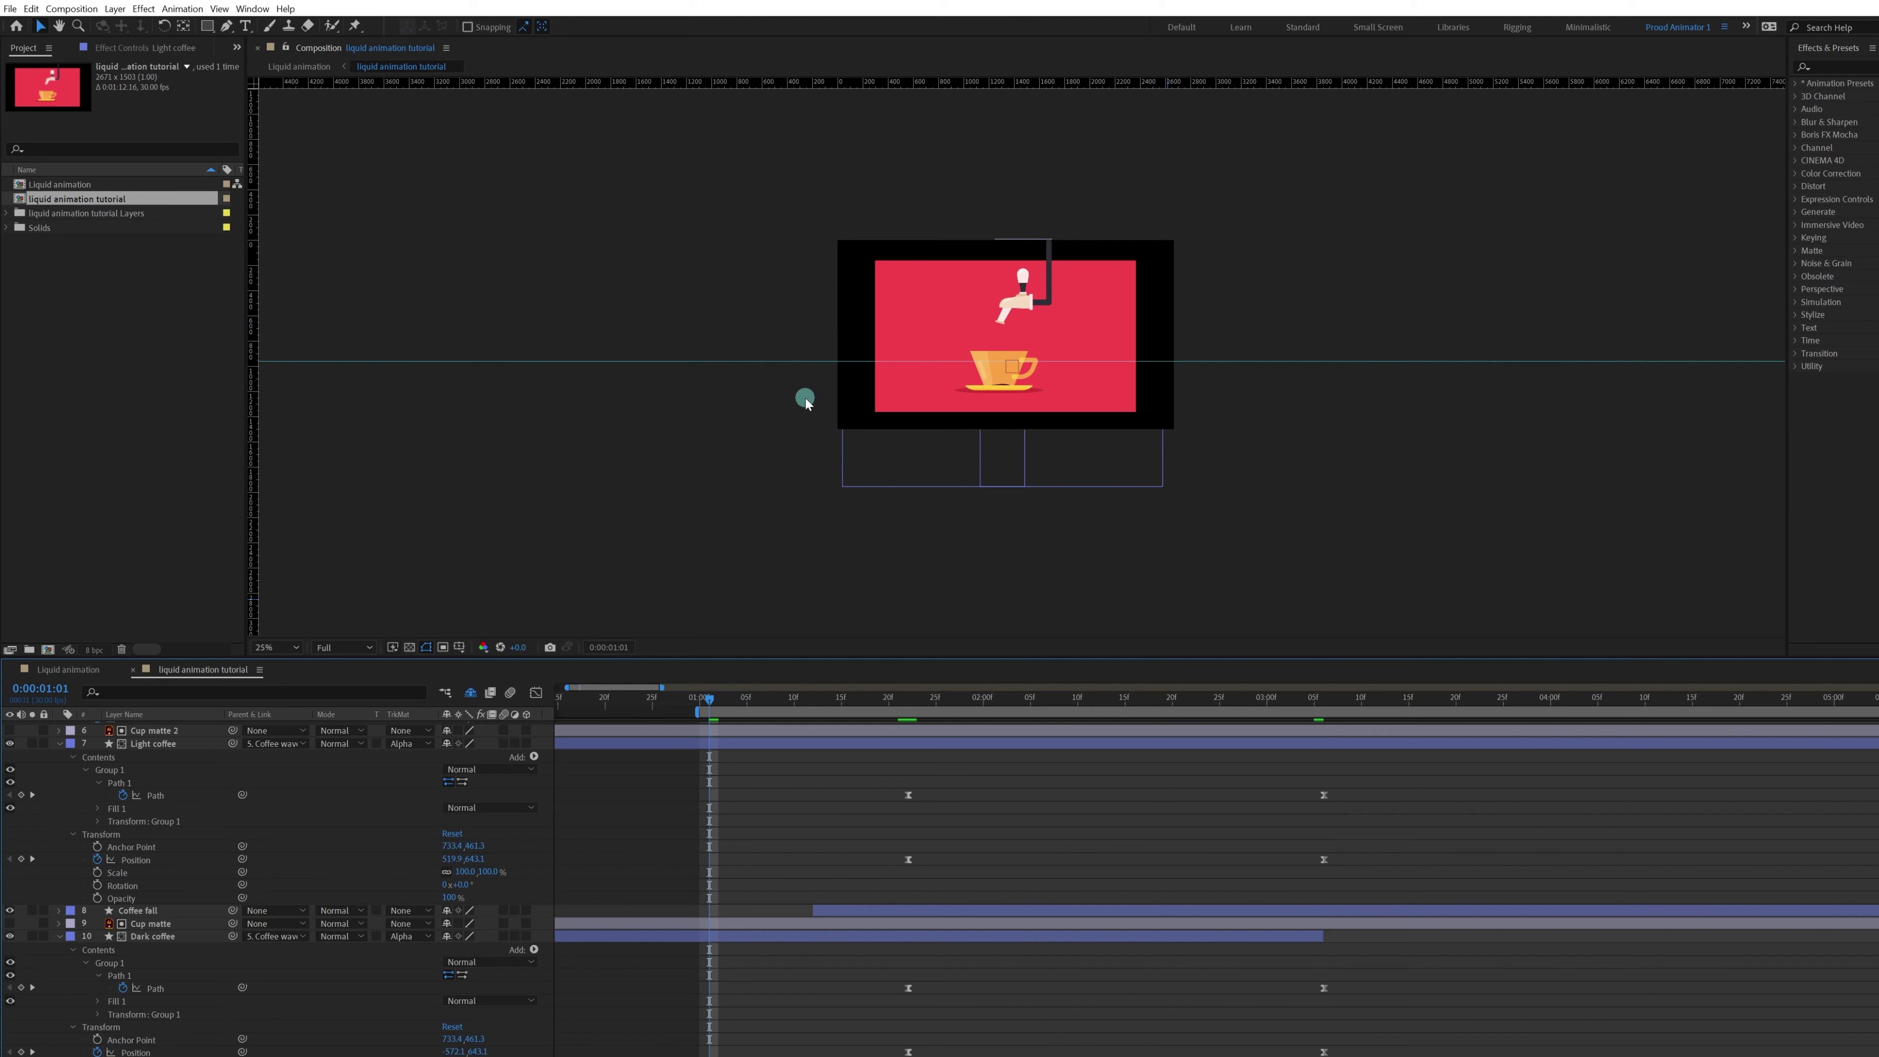
pyautogui.press('.')
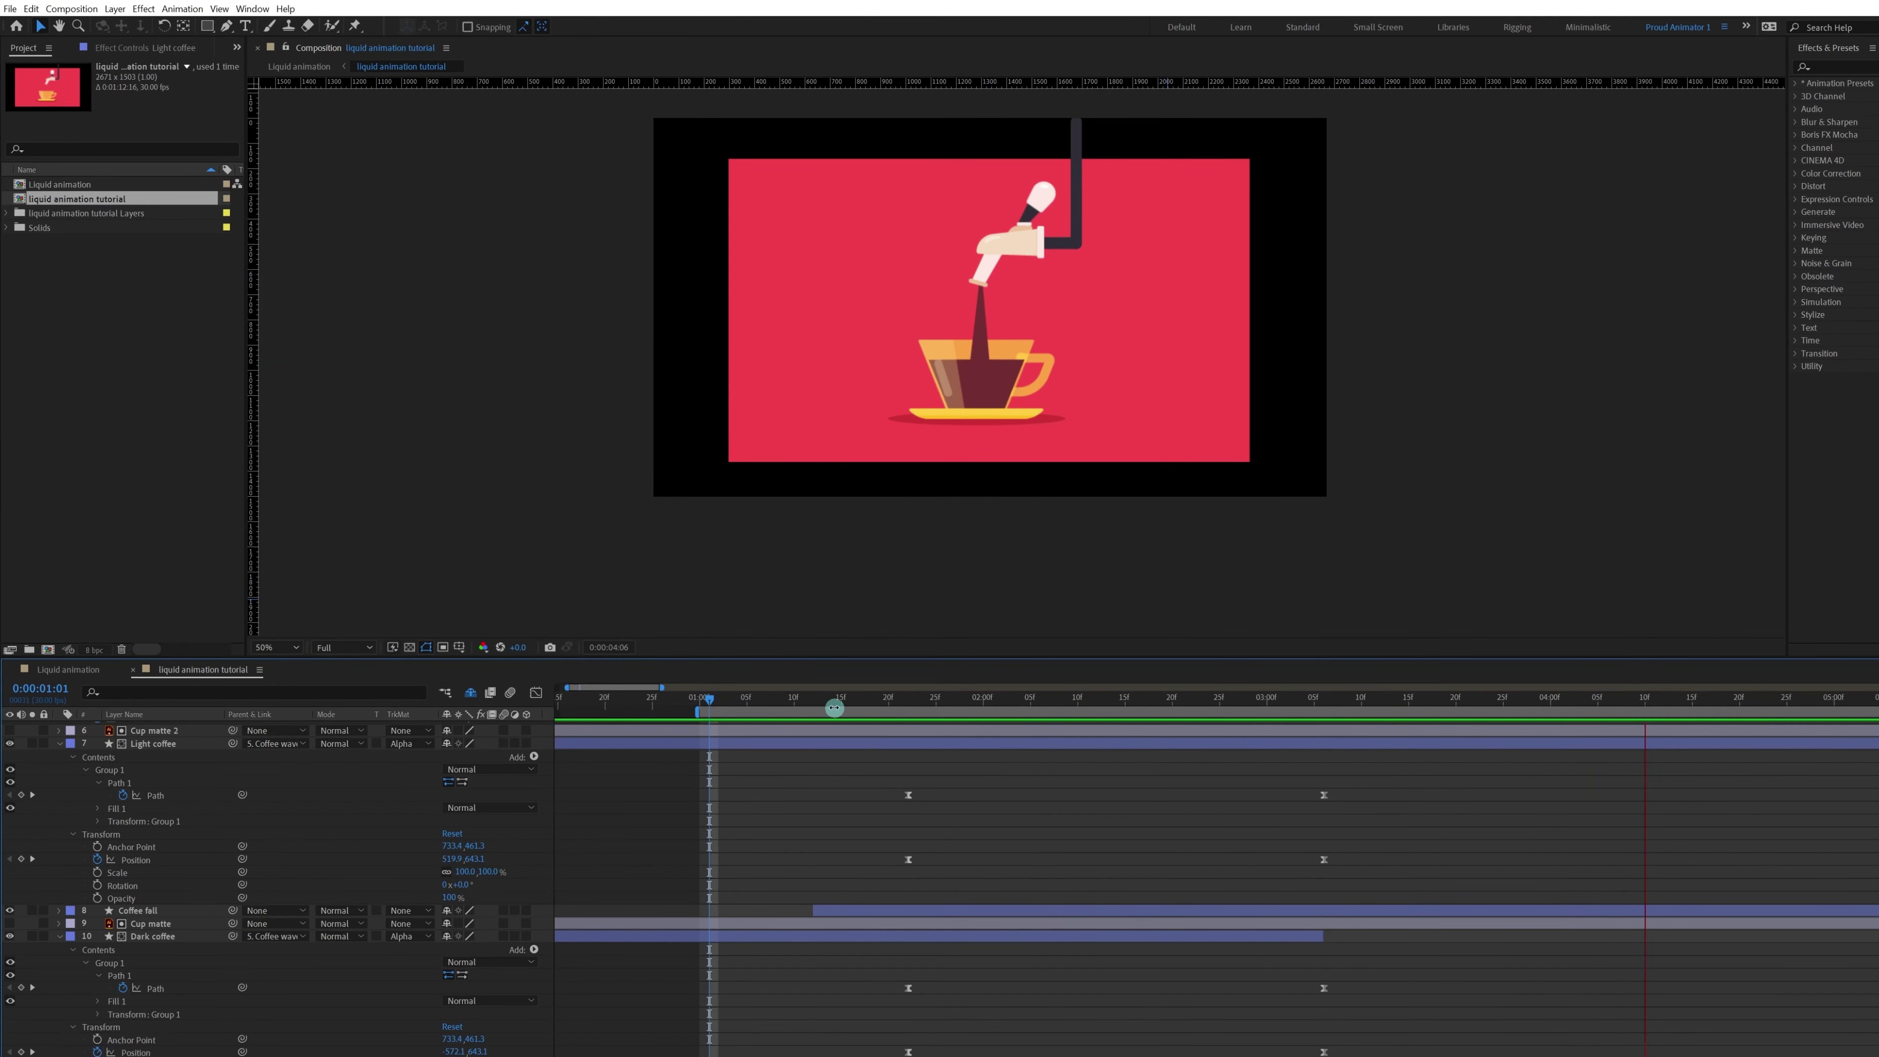
# Trim the start of the Dark coffee and Light coffee layers to 0:00:01:22.
pyautogui.click(906, 702)
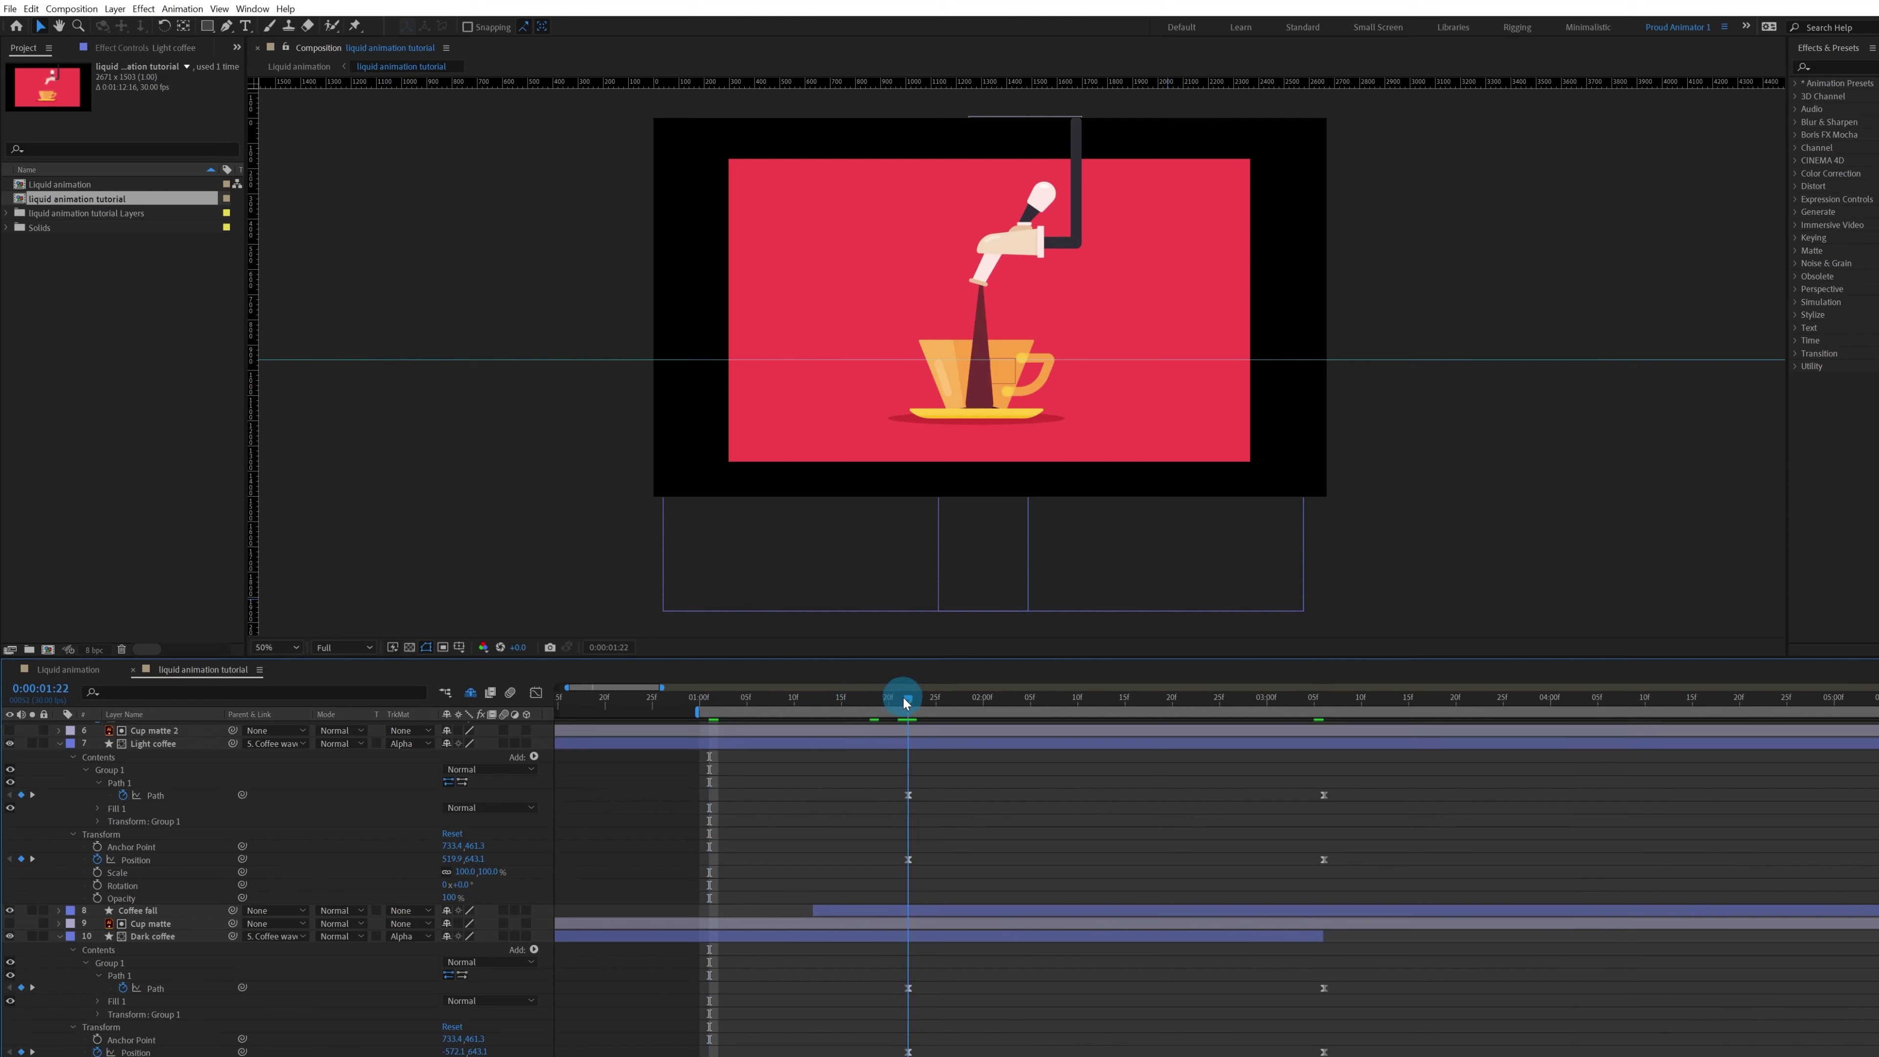
pyautogui.click(967, 936)
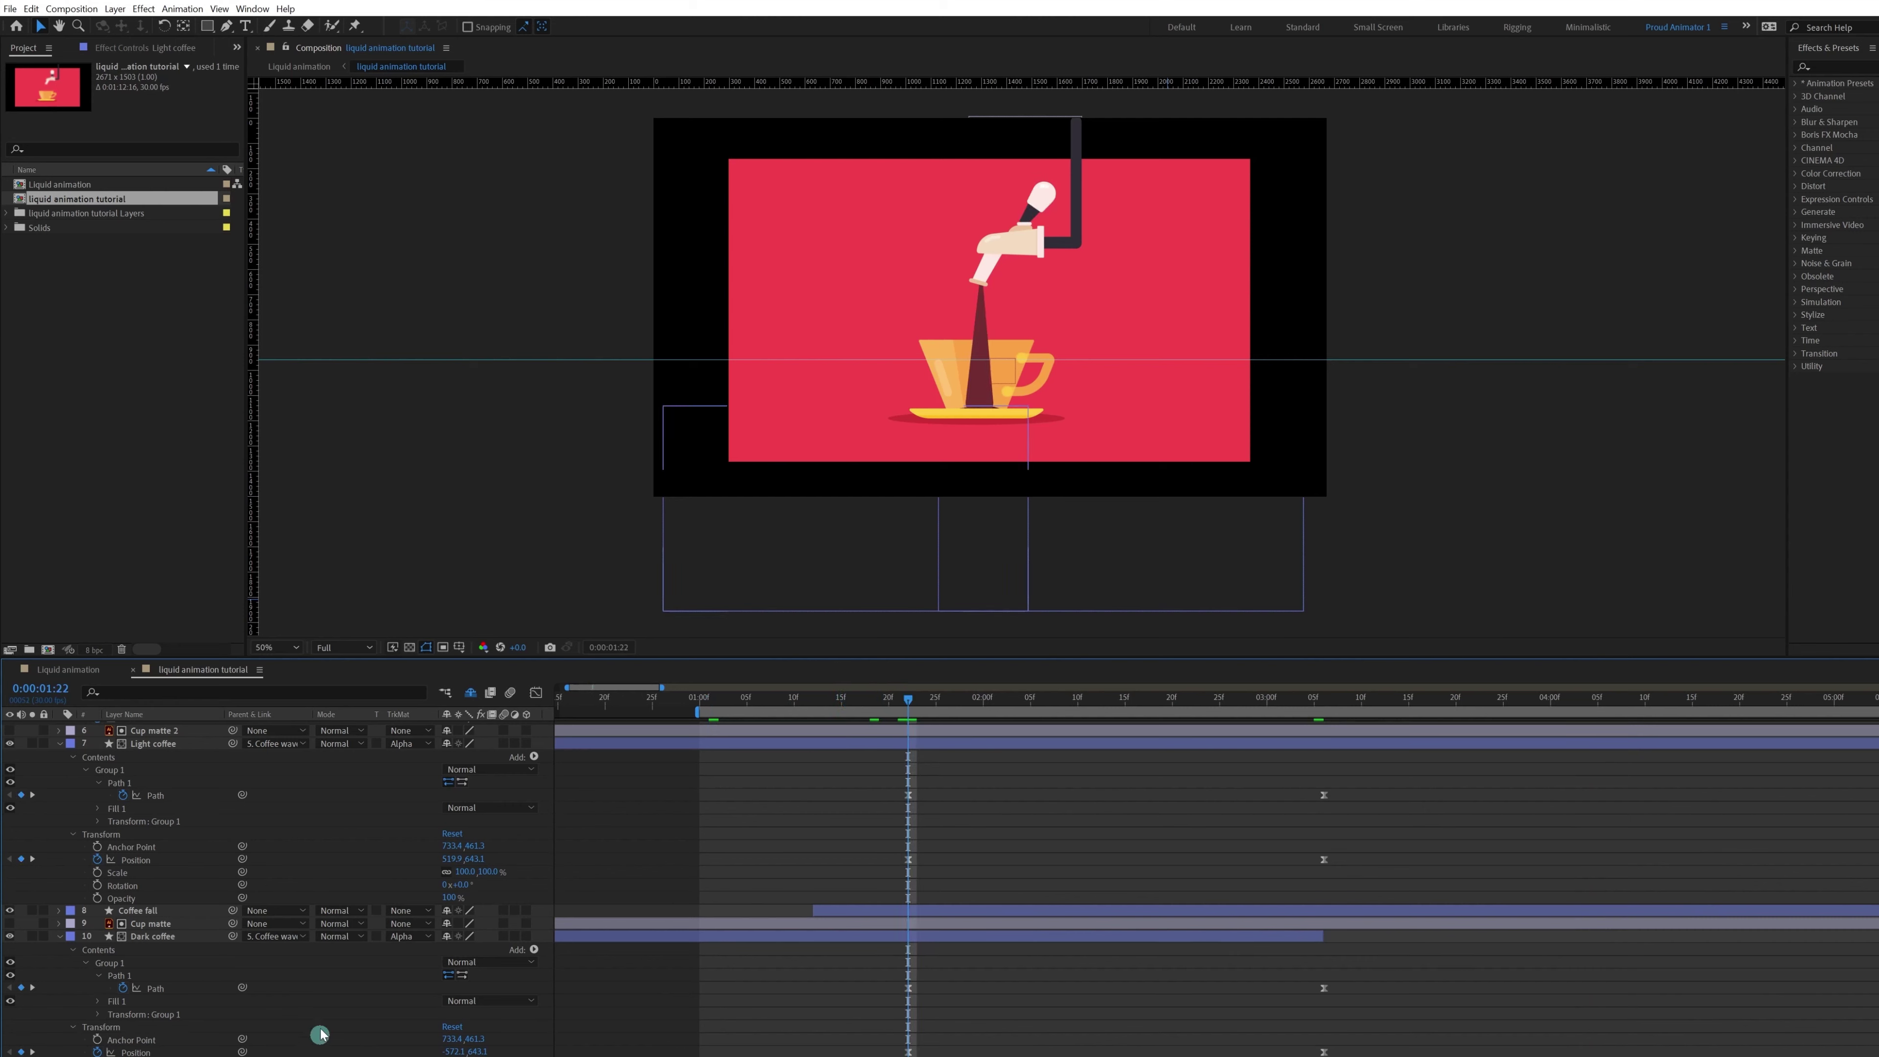
pyautogui.click(661, 940)
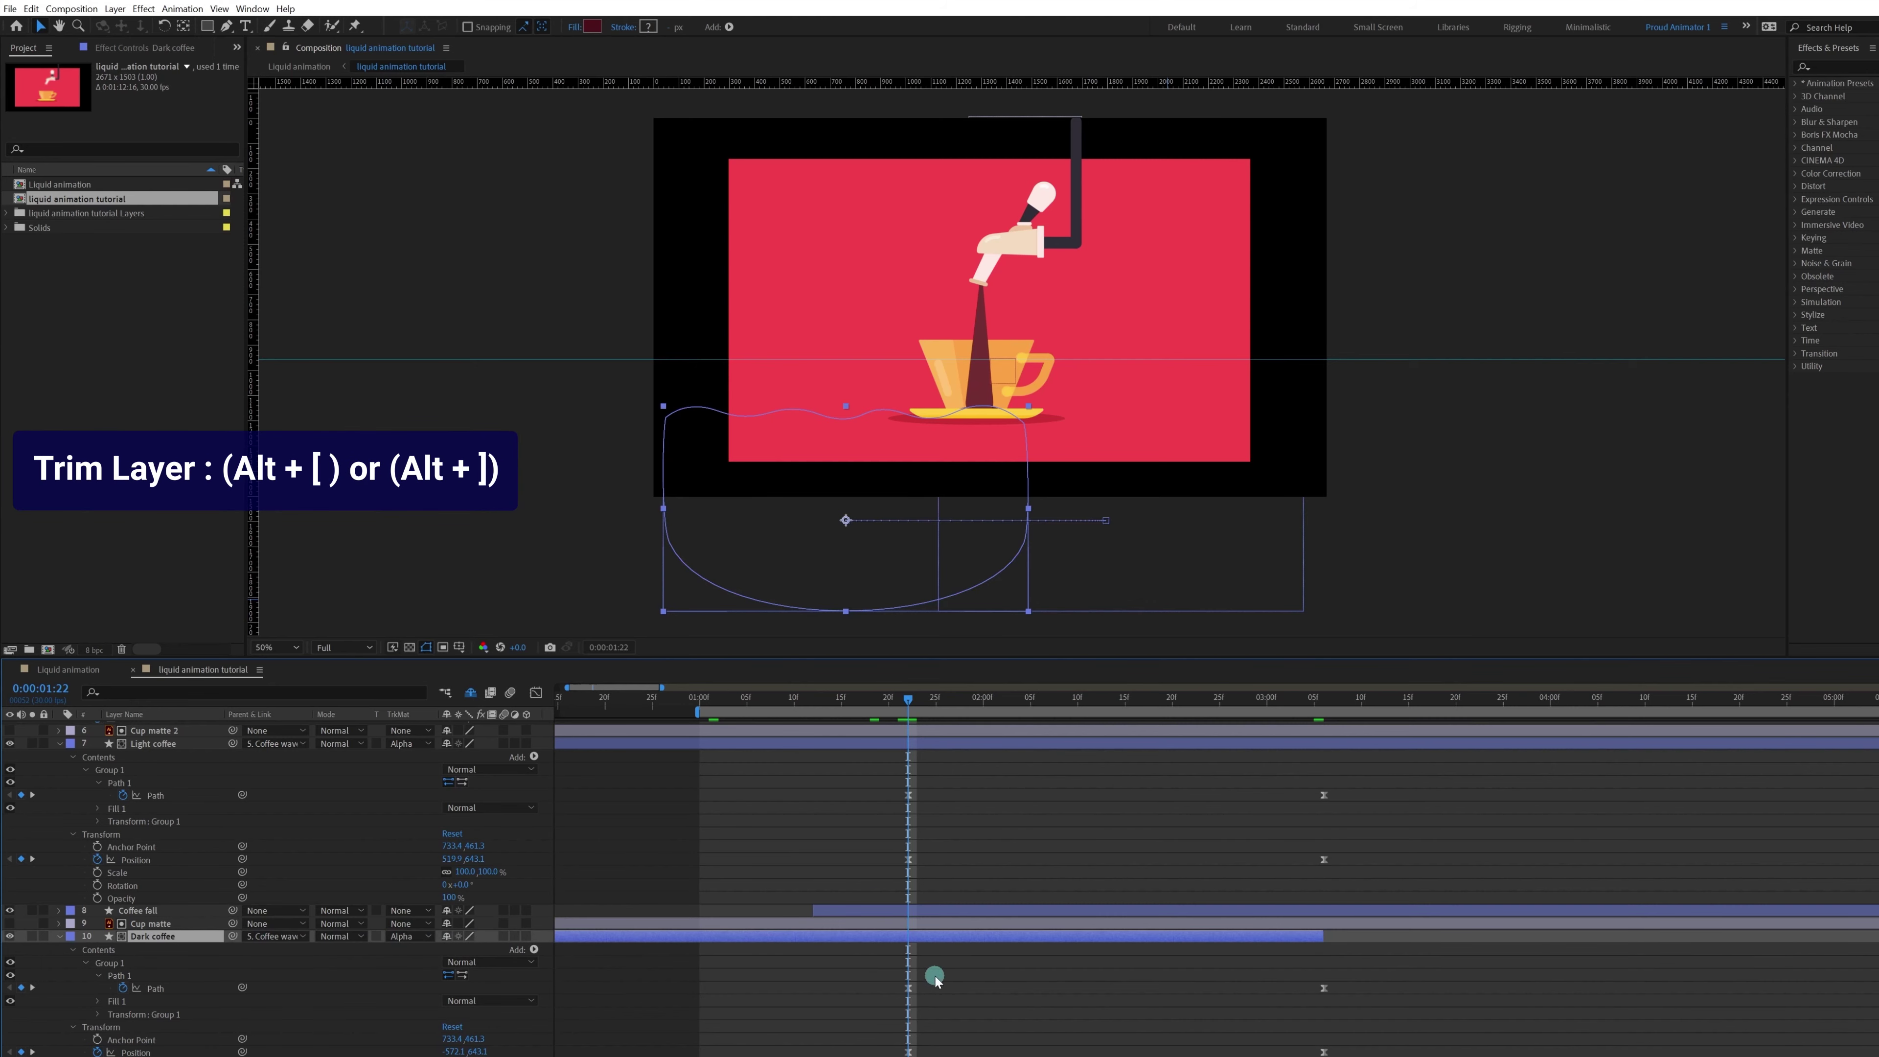
pyautogui.hotkey('alt', '[')
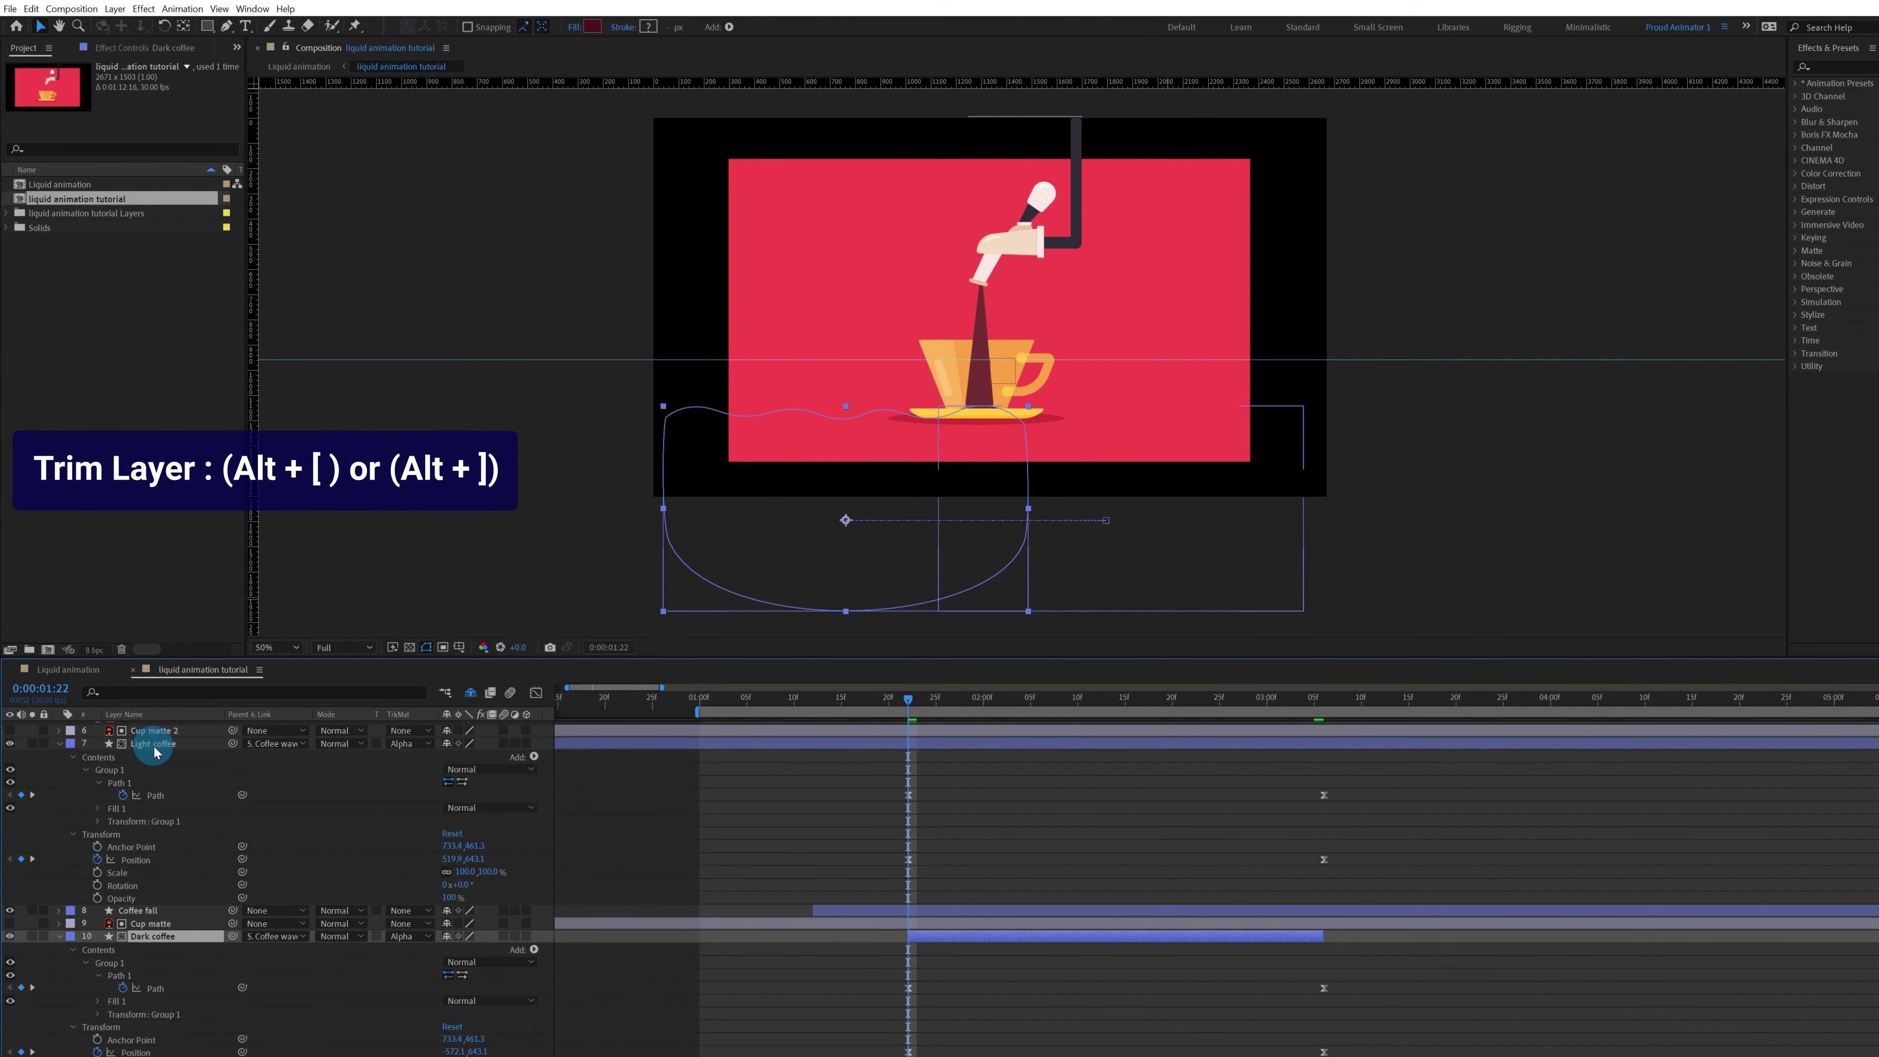
pyautogui.click(153, 744)
pyautogui.hotkey('alt', '[')
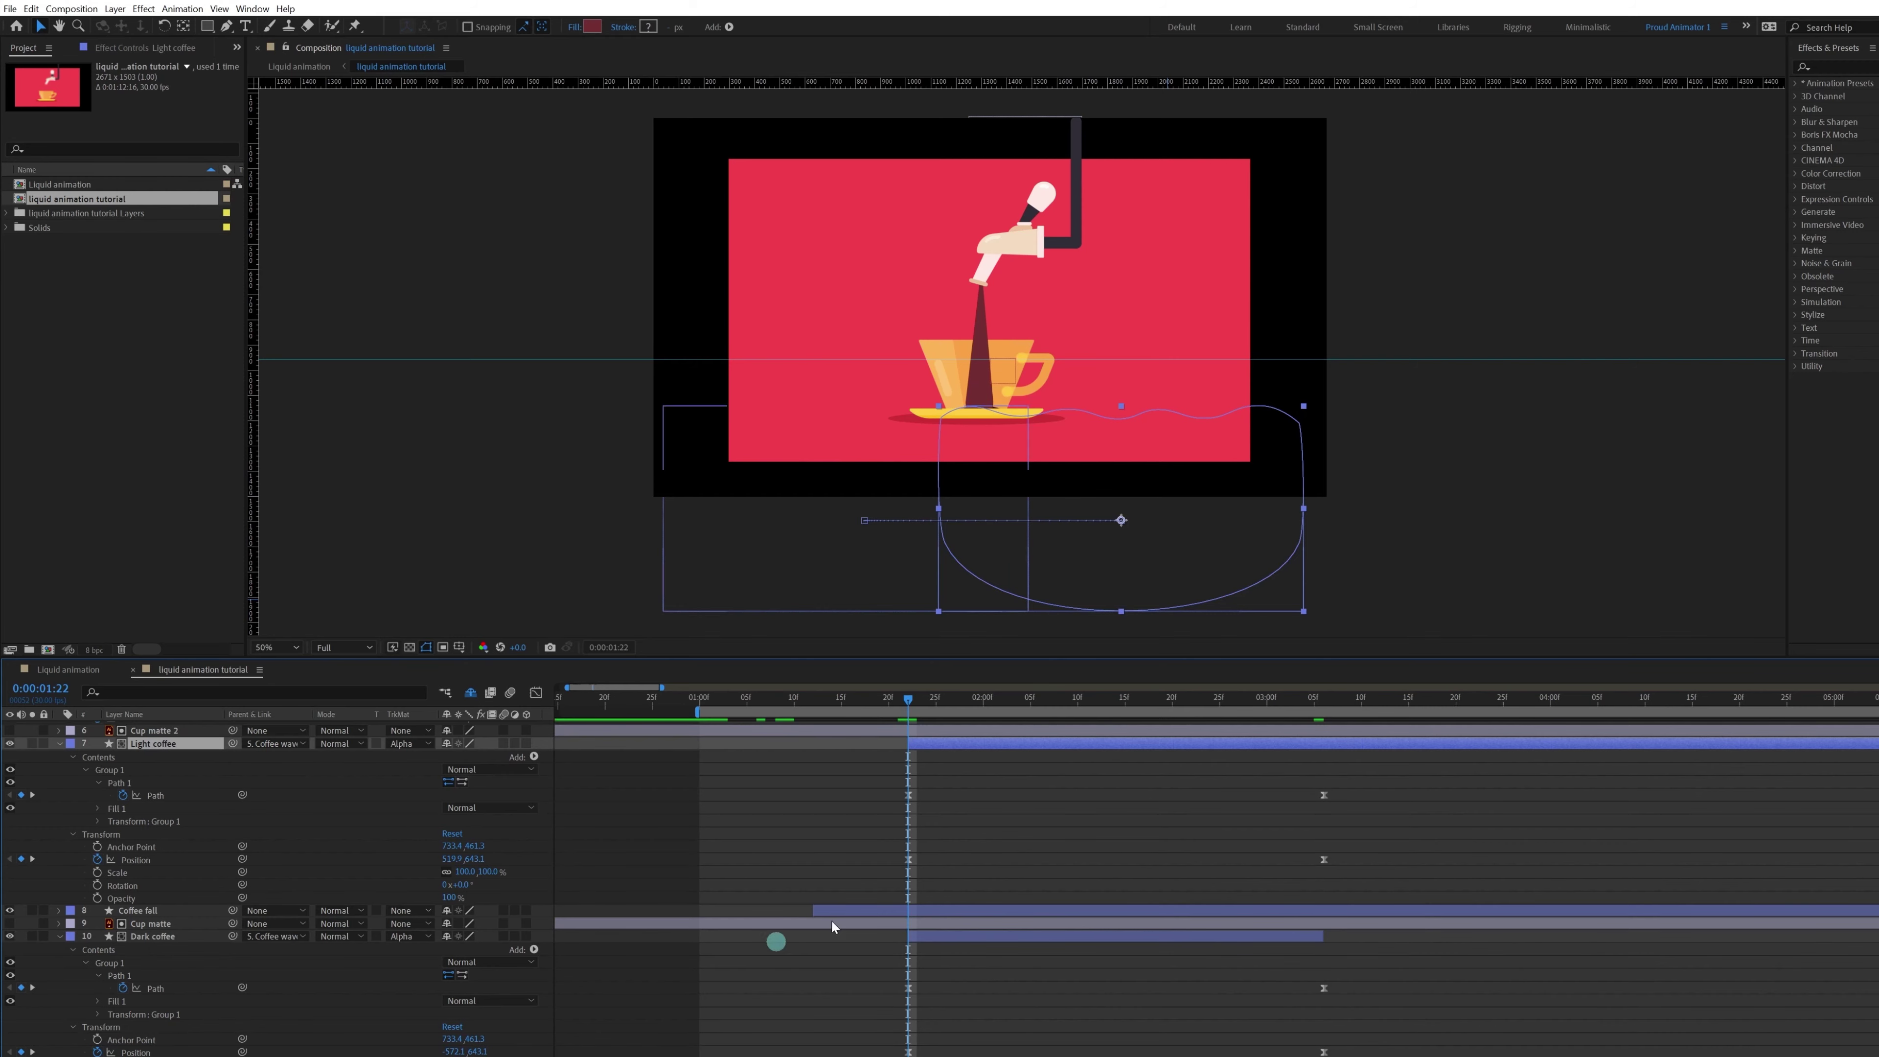
pyautogui.click(1006, 831)
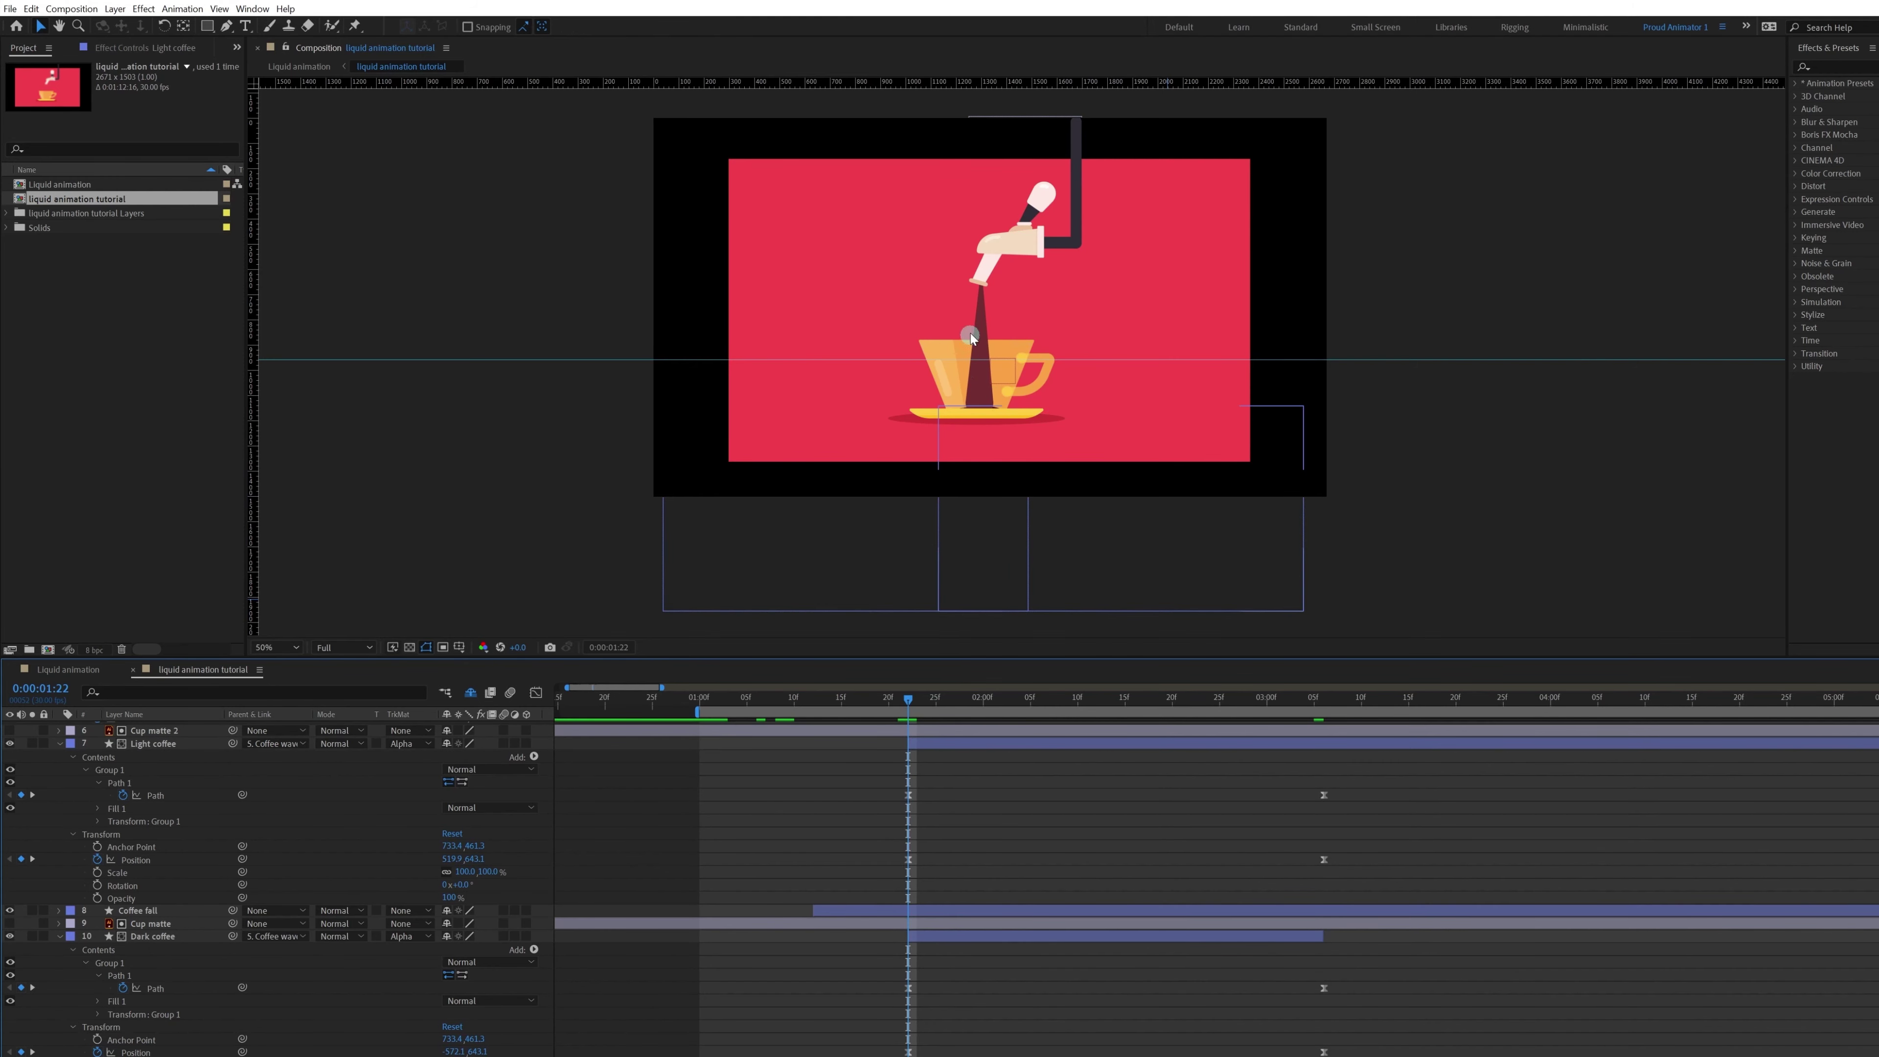
pyautogui.press('.')
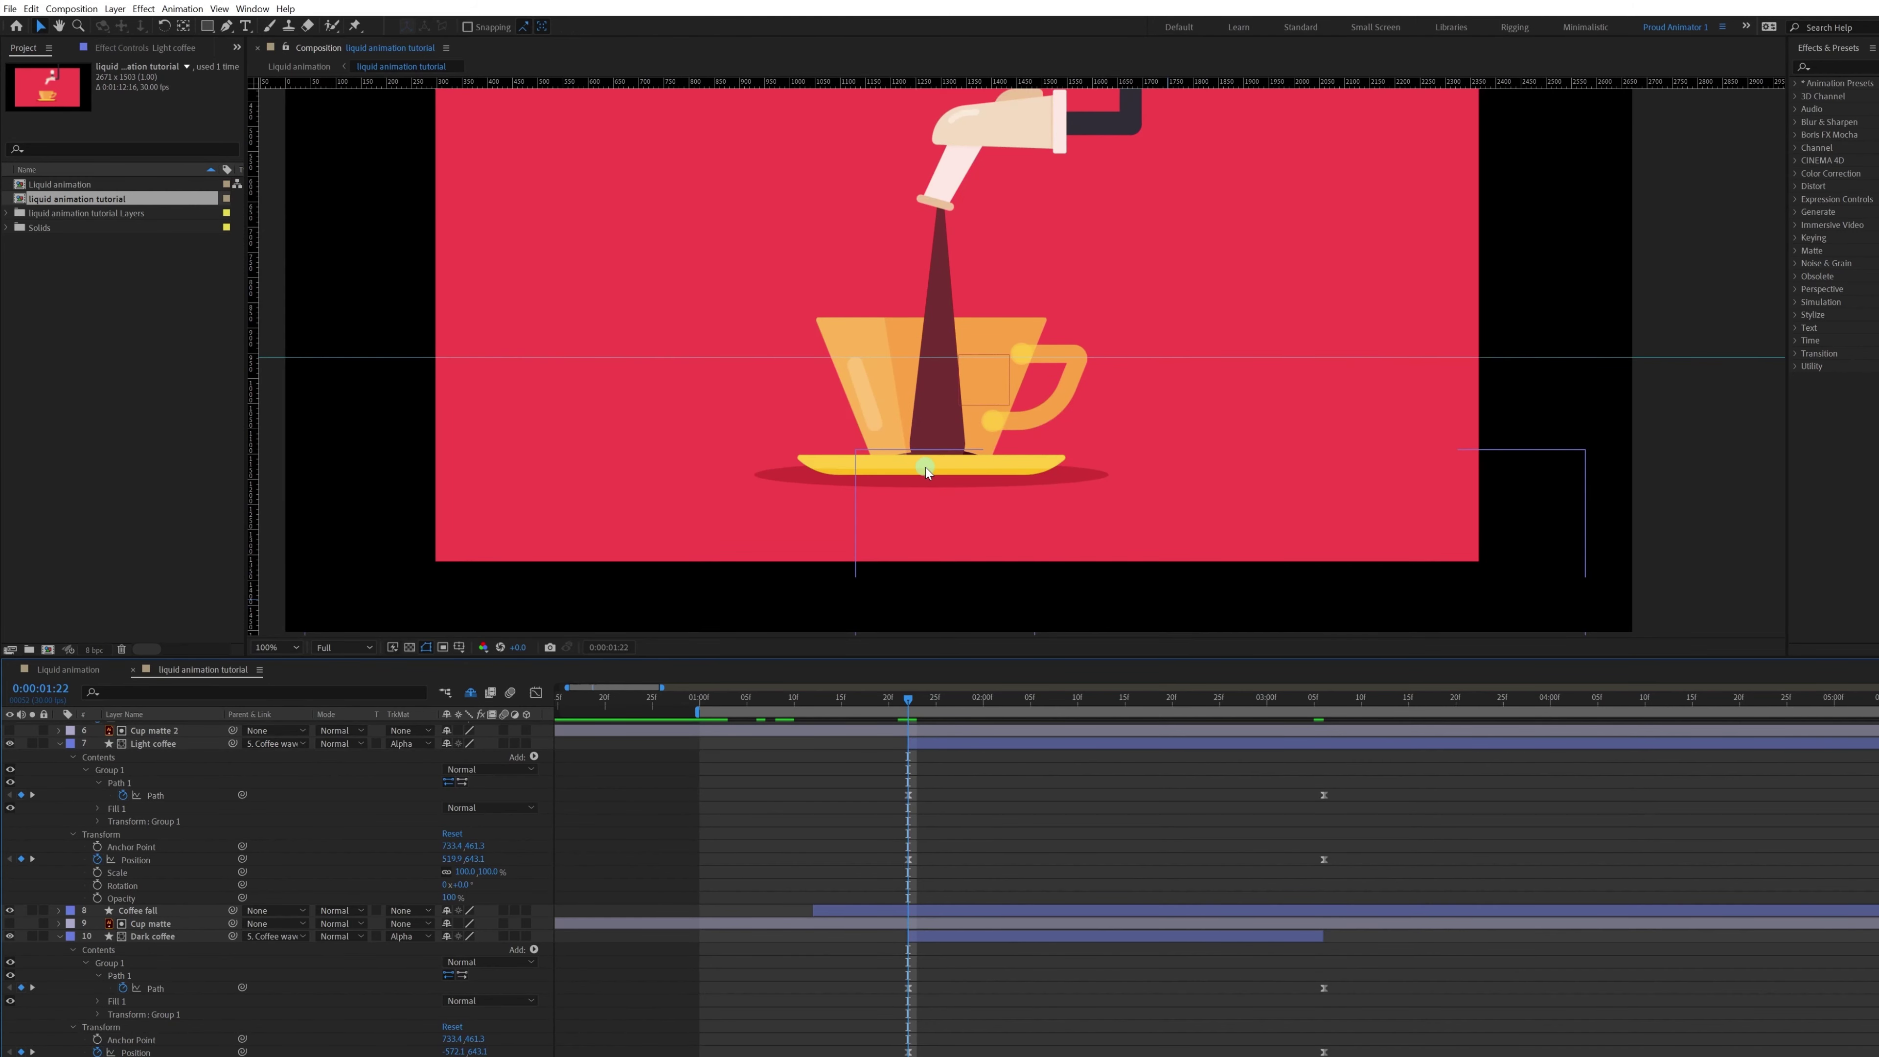
# Preview the coffee pour from near the start of the tap handle animation.
pyautogui.moveTo(892, 697); pyautogui.dragTo(739, 701)
pyautogui.click(851, 513)
pyautogui.press('space')
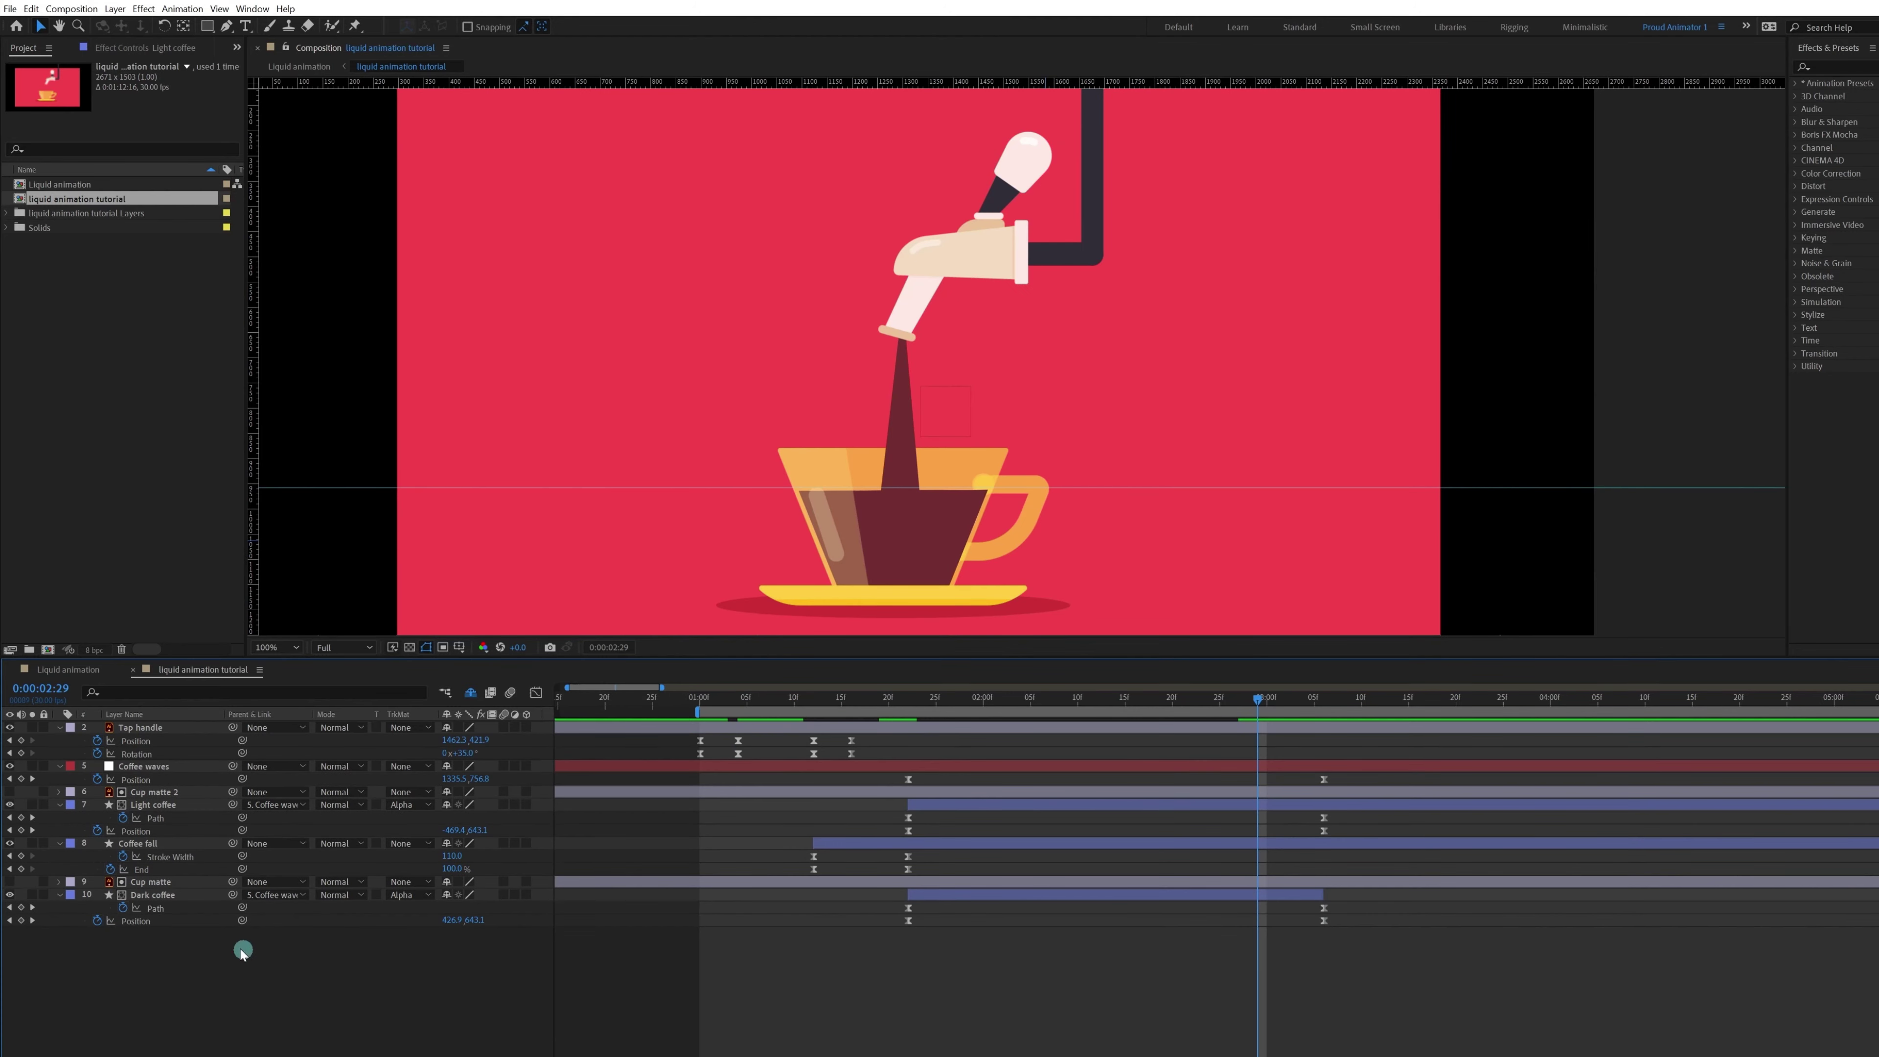
# Add Stroke Width and End keyframes to the Coffee fall layer at 0:00:02:29.
pyautogui.click(162, 845)
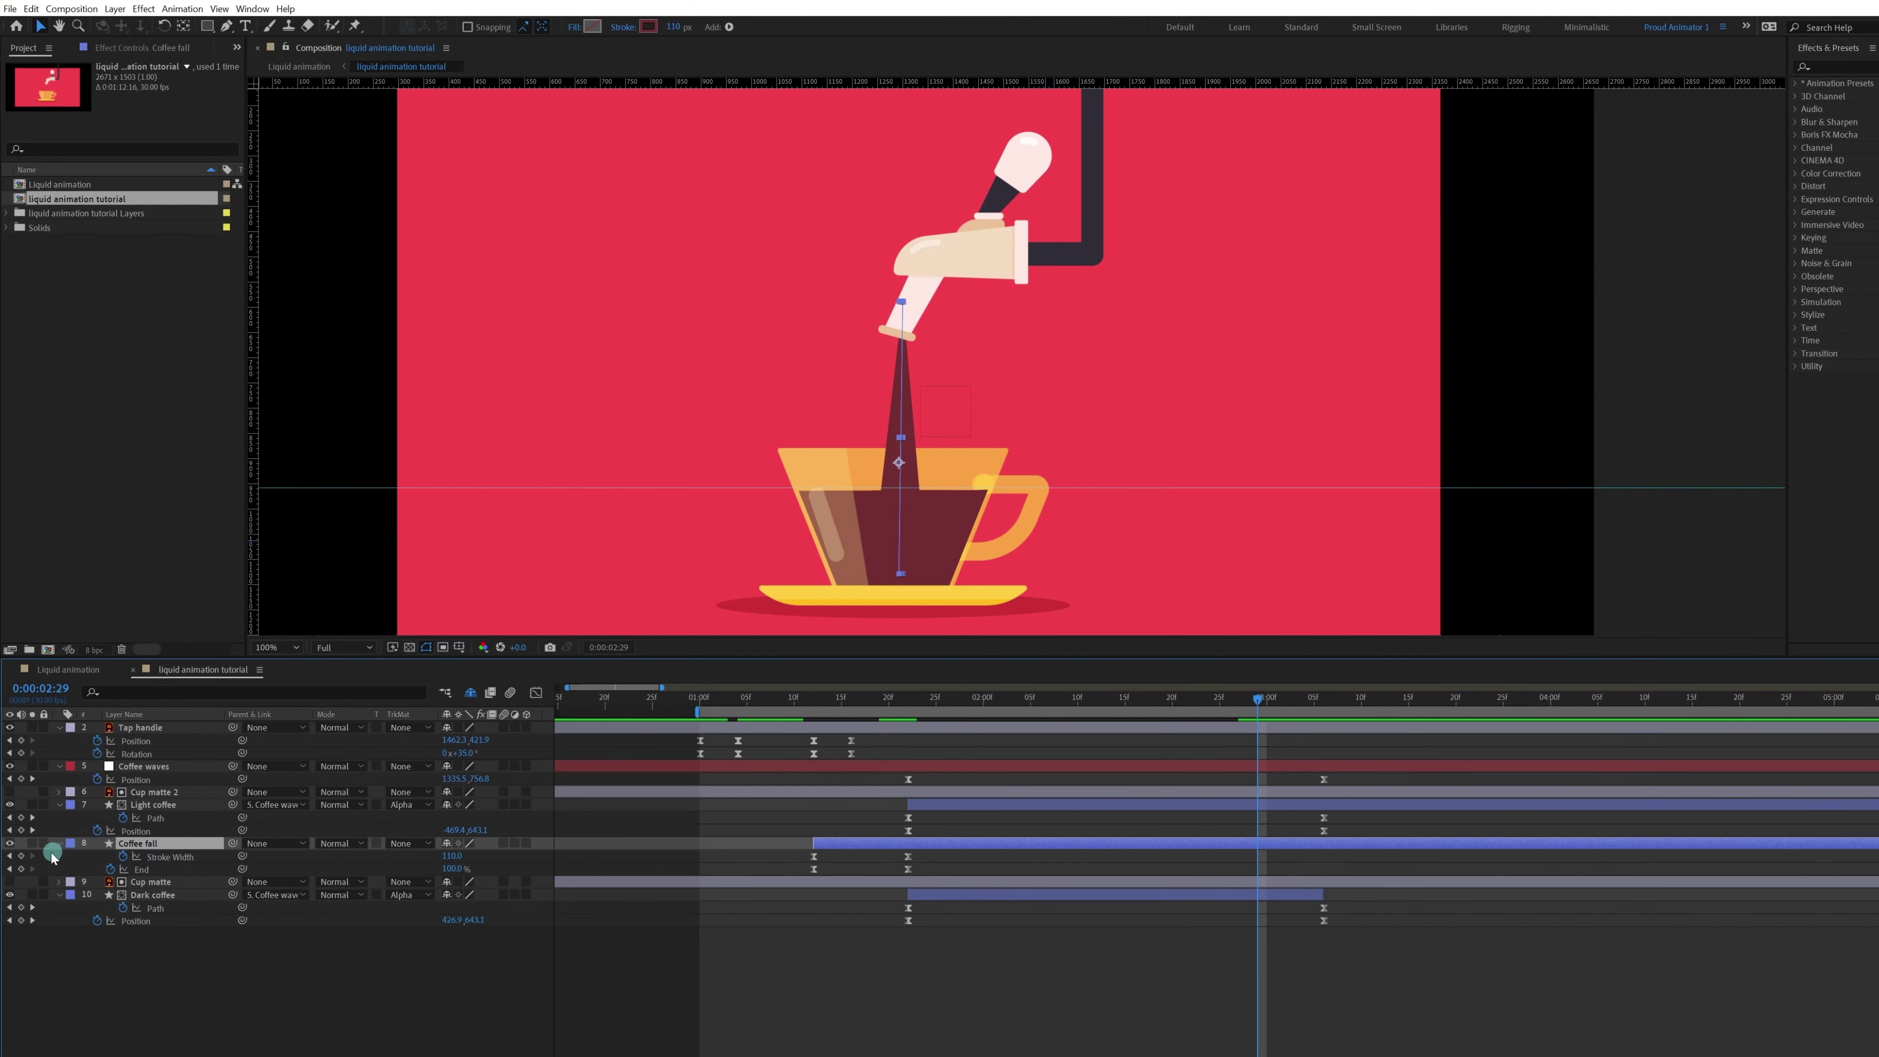
pyautogui.click(21, 856)
pyautogui.click(21, 868)
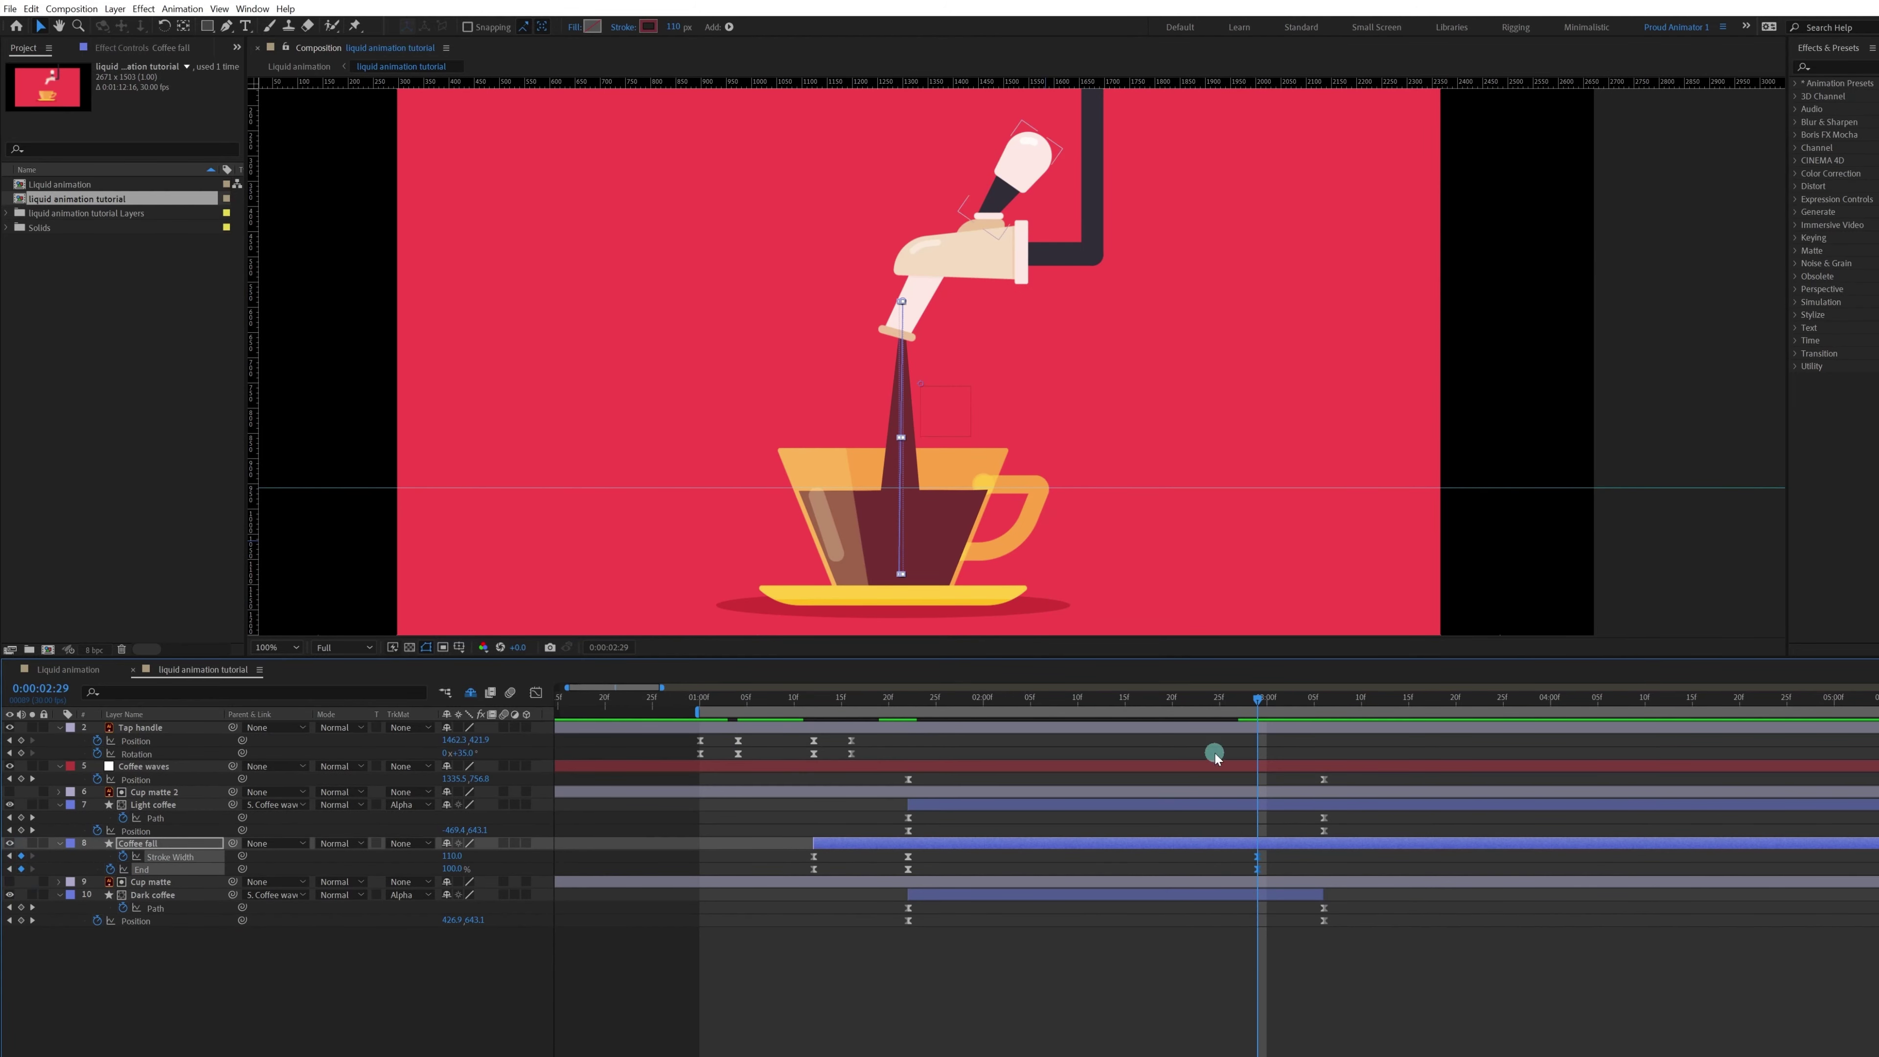
# Start keyframing the Trim Paths Start property of Coffee fall at 0:00:03:09.
pyautogui.click(44, 687)
pyautogui.write('+8')
pyautogui.press('Return')
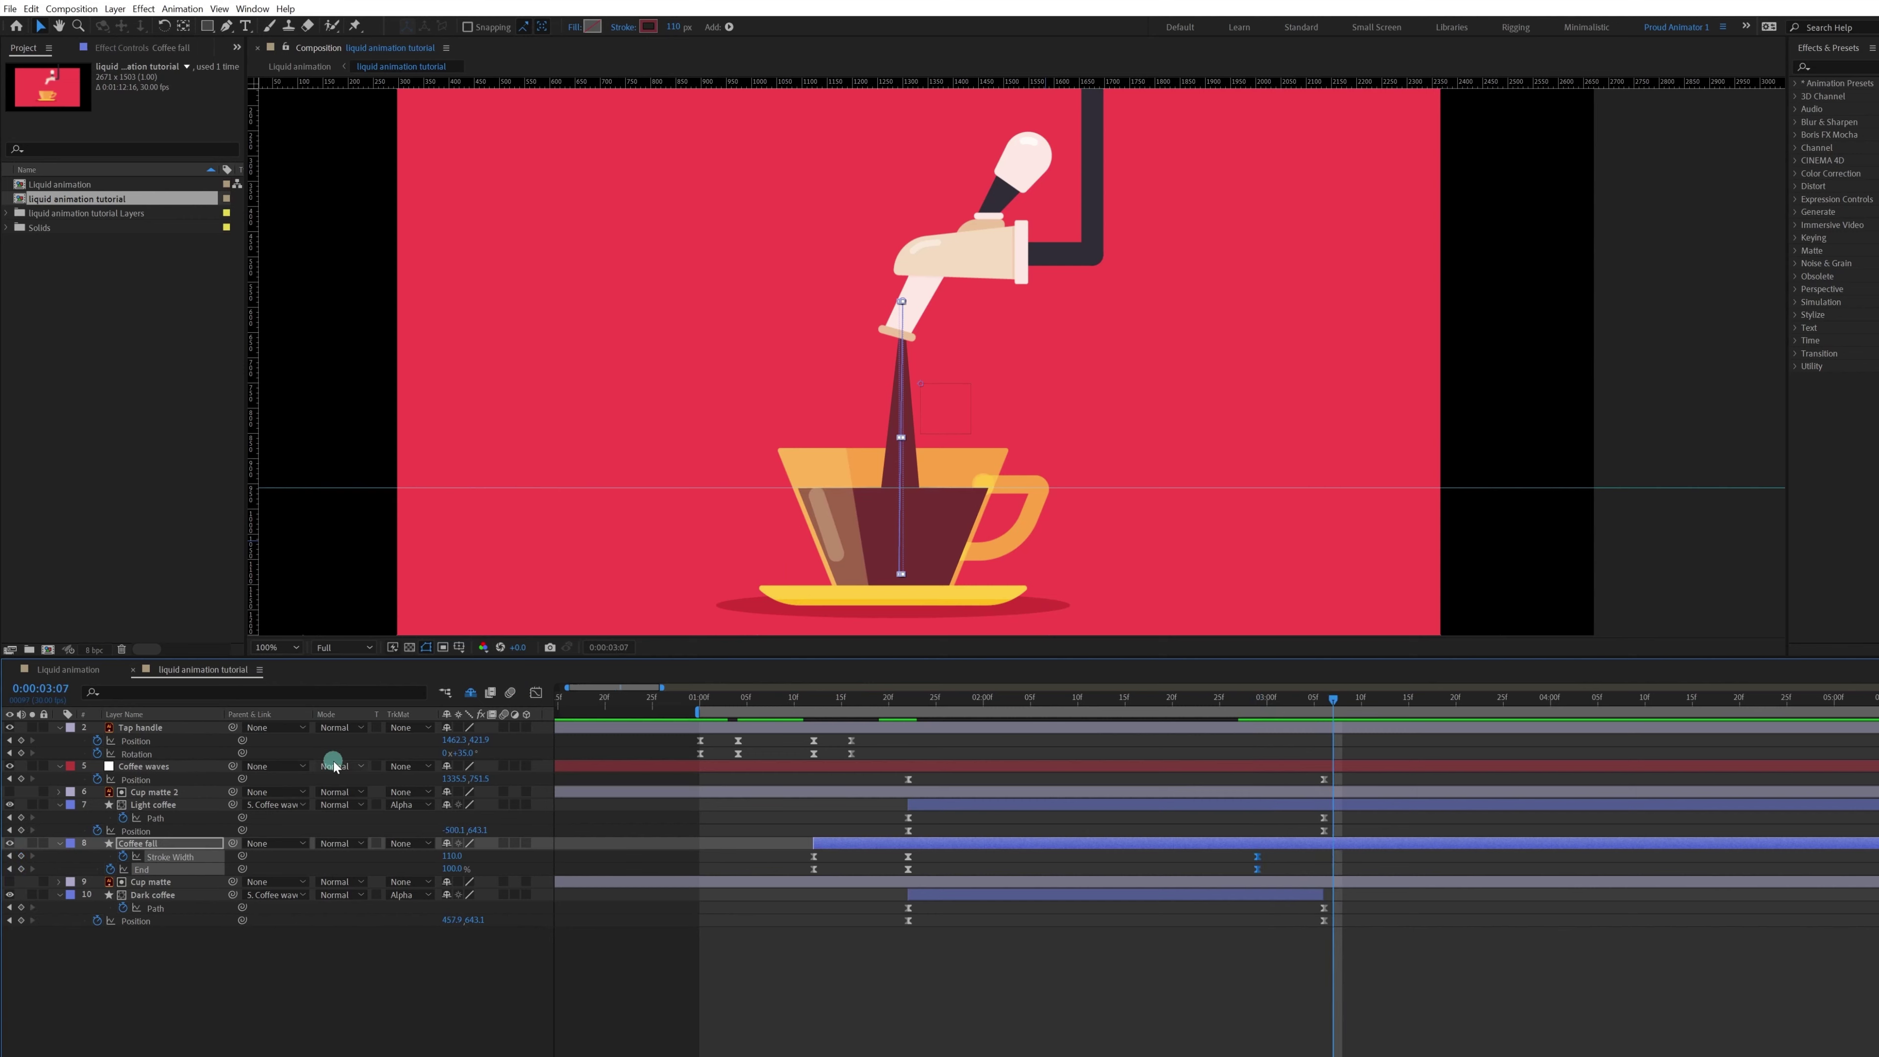
pyautogui.press('pagedown')
pyautogui.press('pagedown')
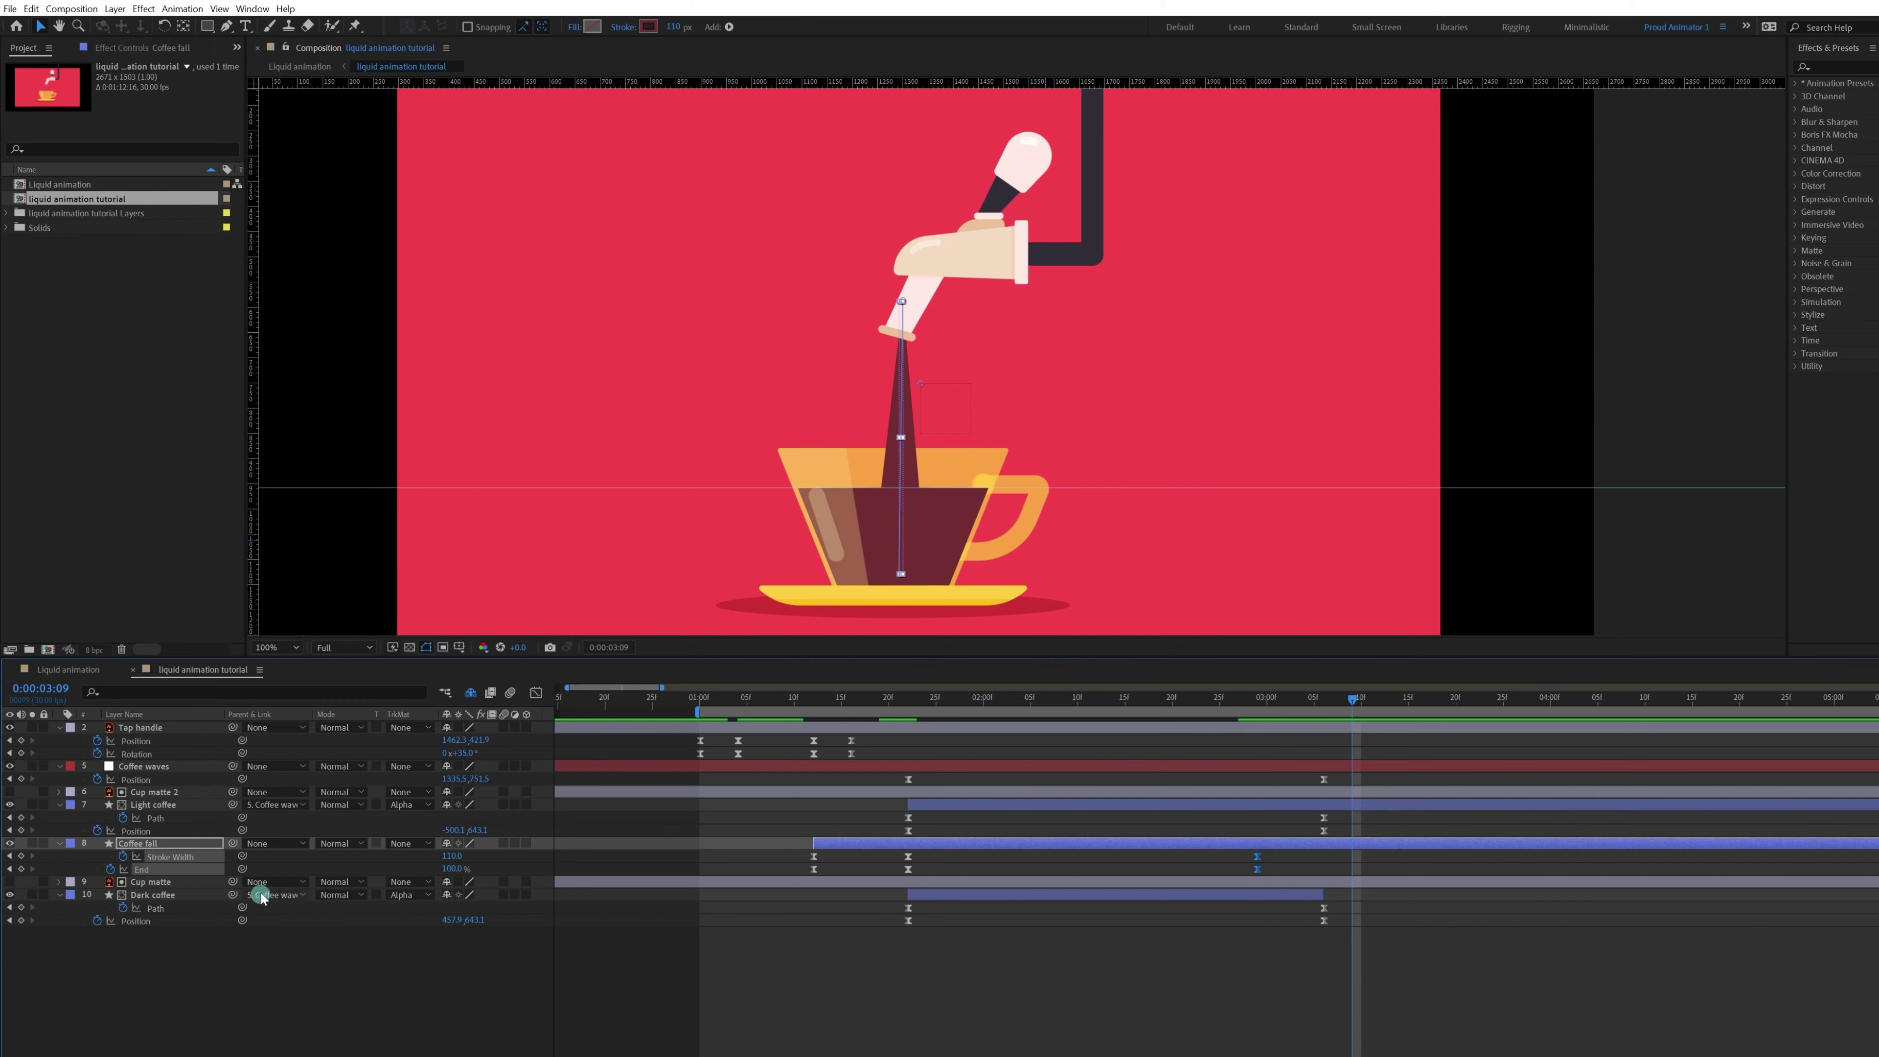
pyautogui.click(383, 868)
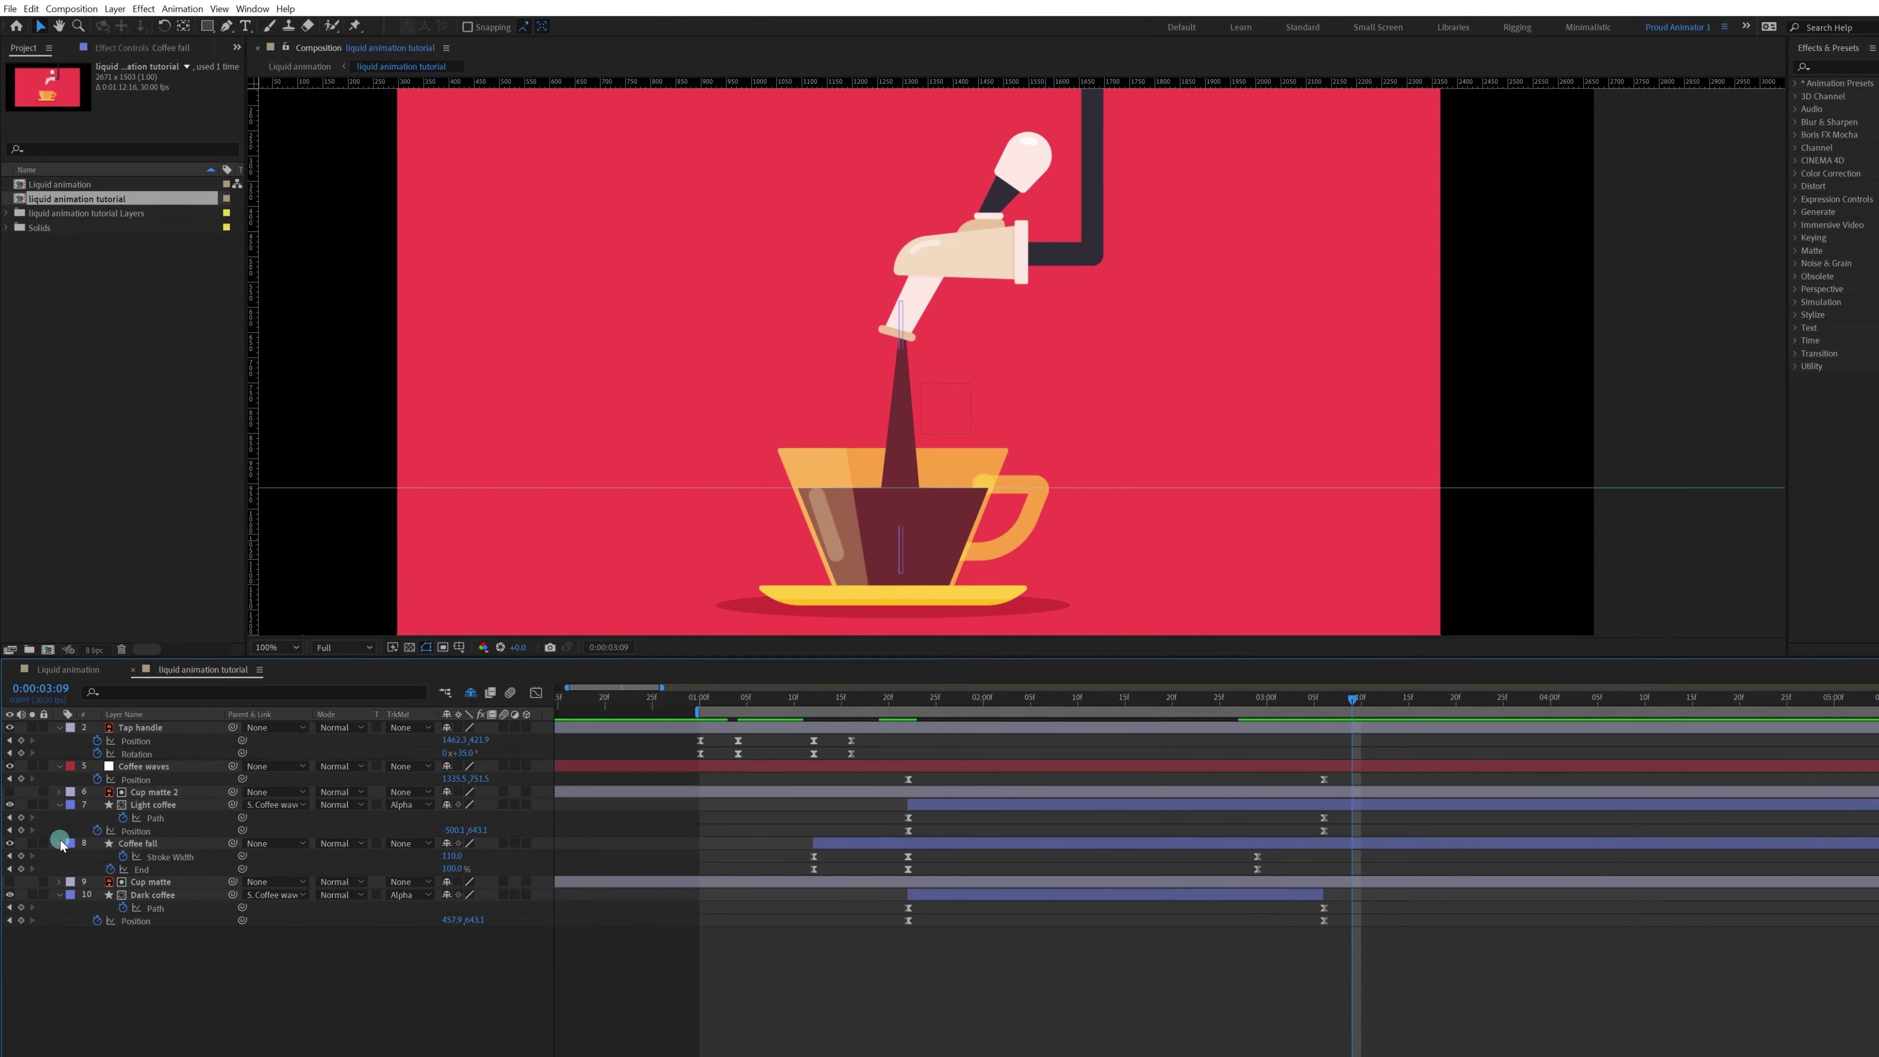
pyautogui.click(60, 844)
pyautogui.click(61, 843)
pyautogui.scroll(-1, 67, 888)
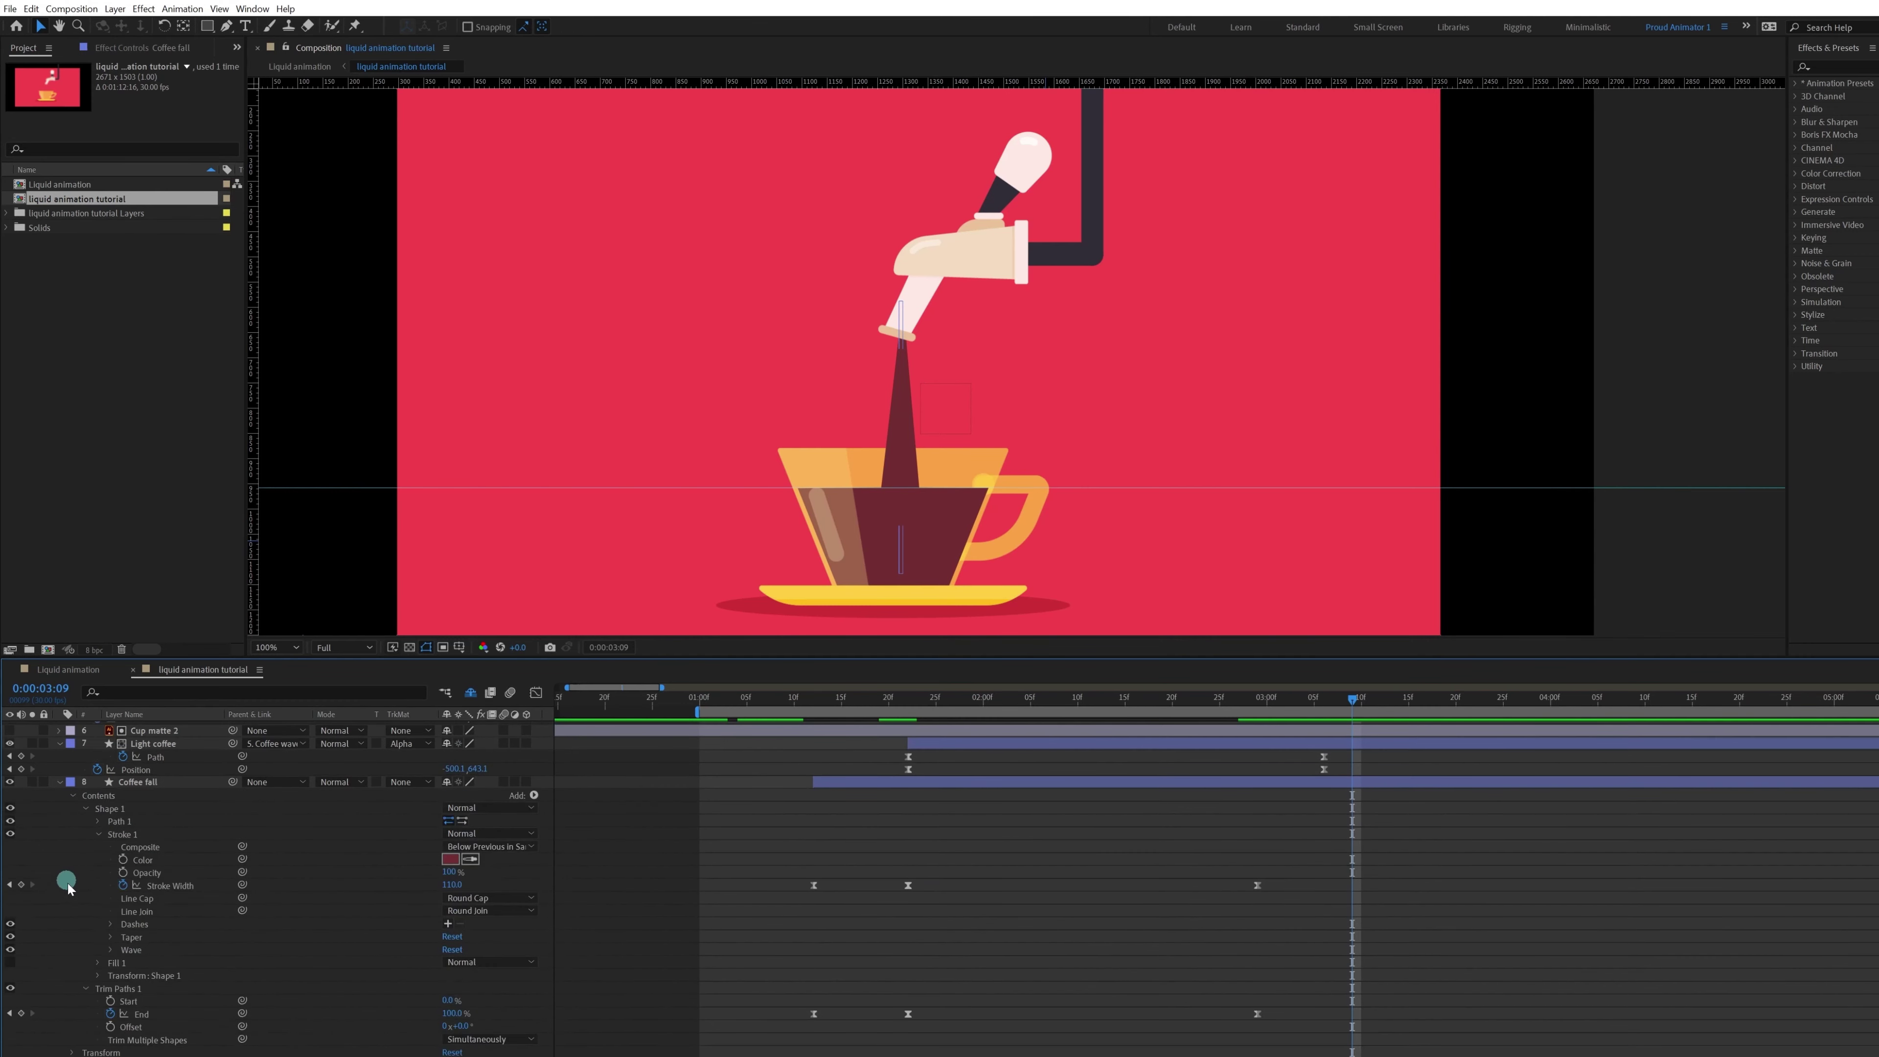
pyautogui.click(111, 1003)
pyautogui.scroll(-1, 1437, 977)
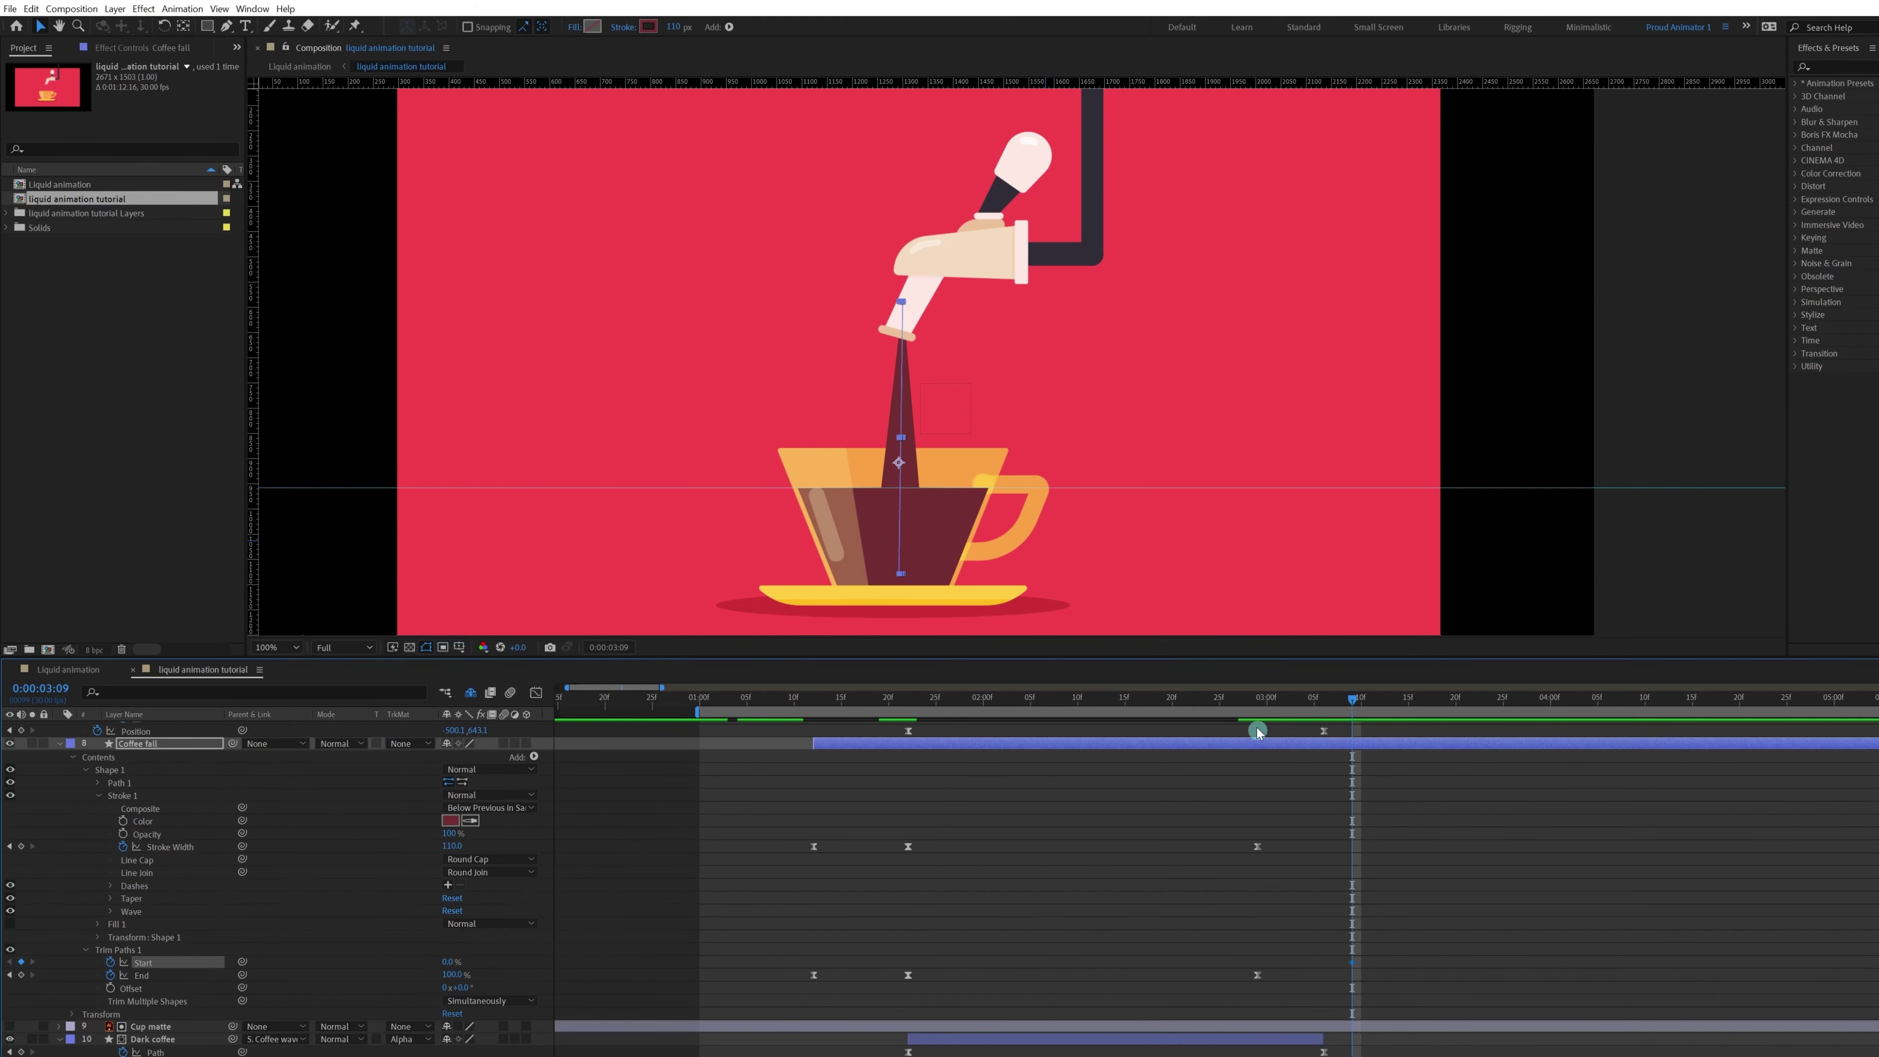
# Add a Coffee fall Start keyframe at 0:00:02:29 and delete the End keyframe at that time.
pyautogui.click(1249, 699)
pyautogui.click(1256, 698)
pyautogui.click(29, 964)
pyautogui.click(1374, 959)
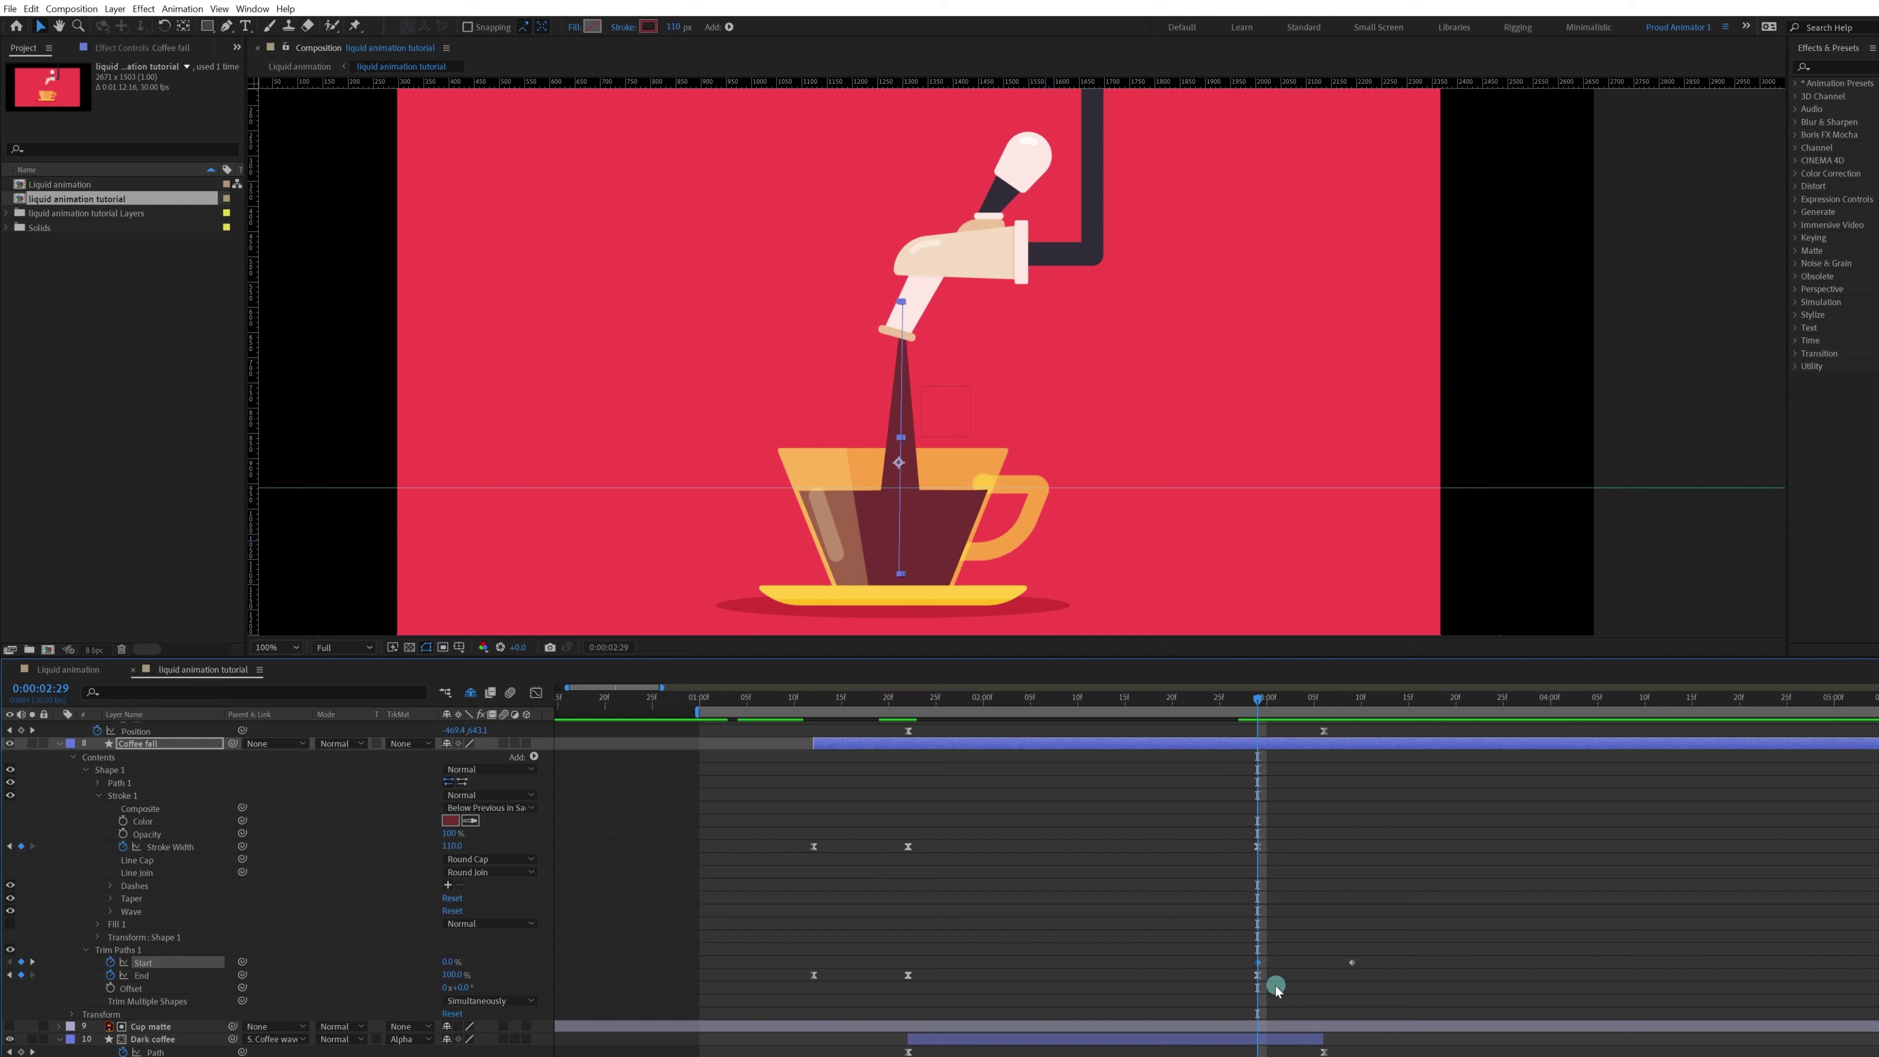
pyautogui.click(1236, 975)
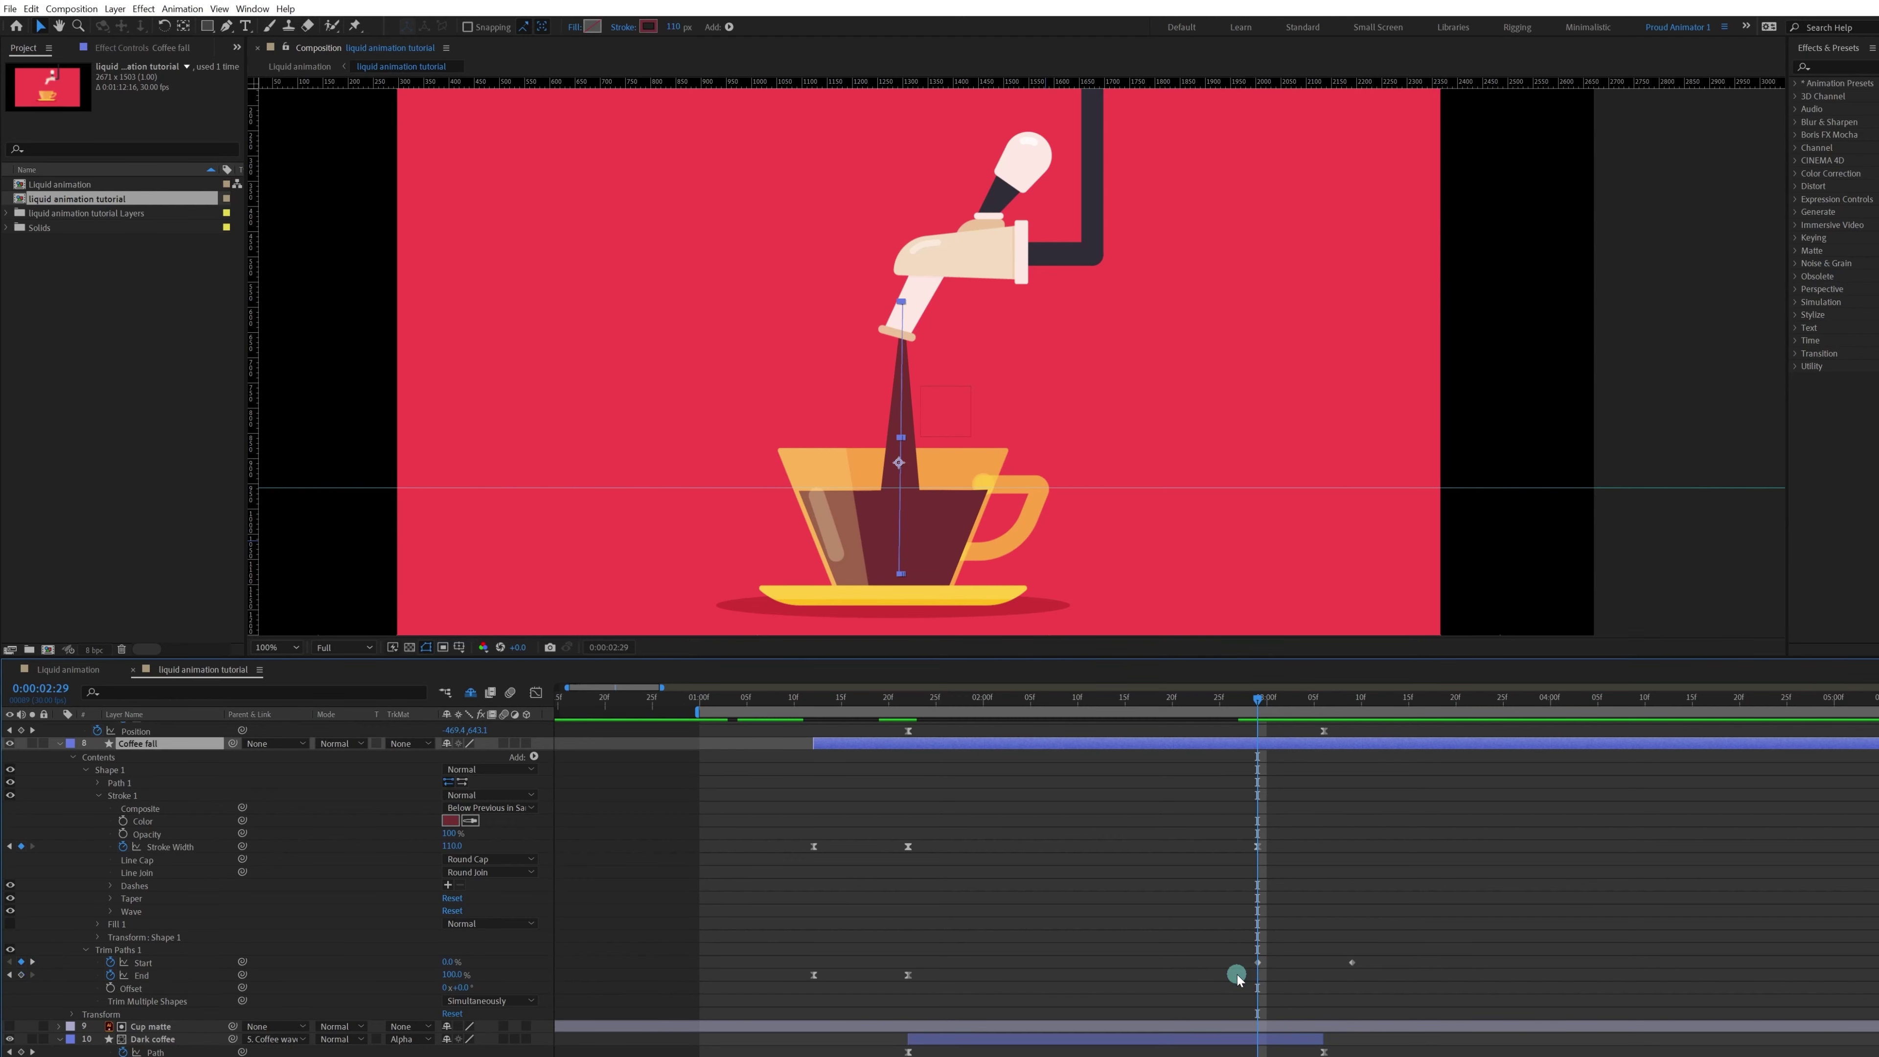
# Reduce Coffee fall to its keyframed properties and set its Trim Paths Start to 70% at 0:00:03:09.
pyautogui.scroll(1, 1480, 948)
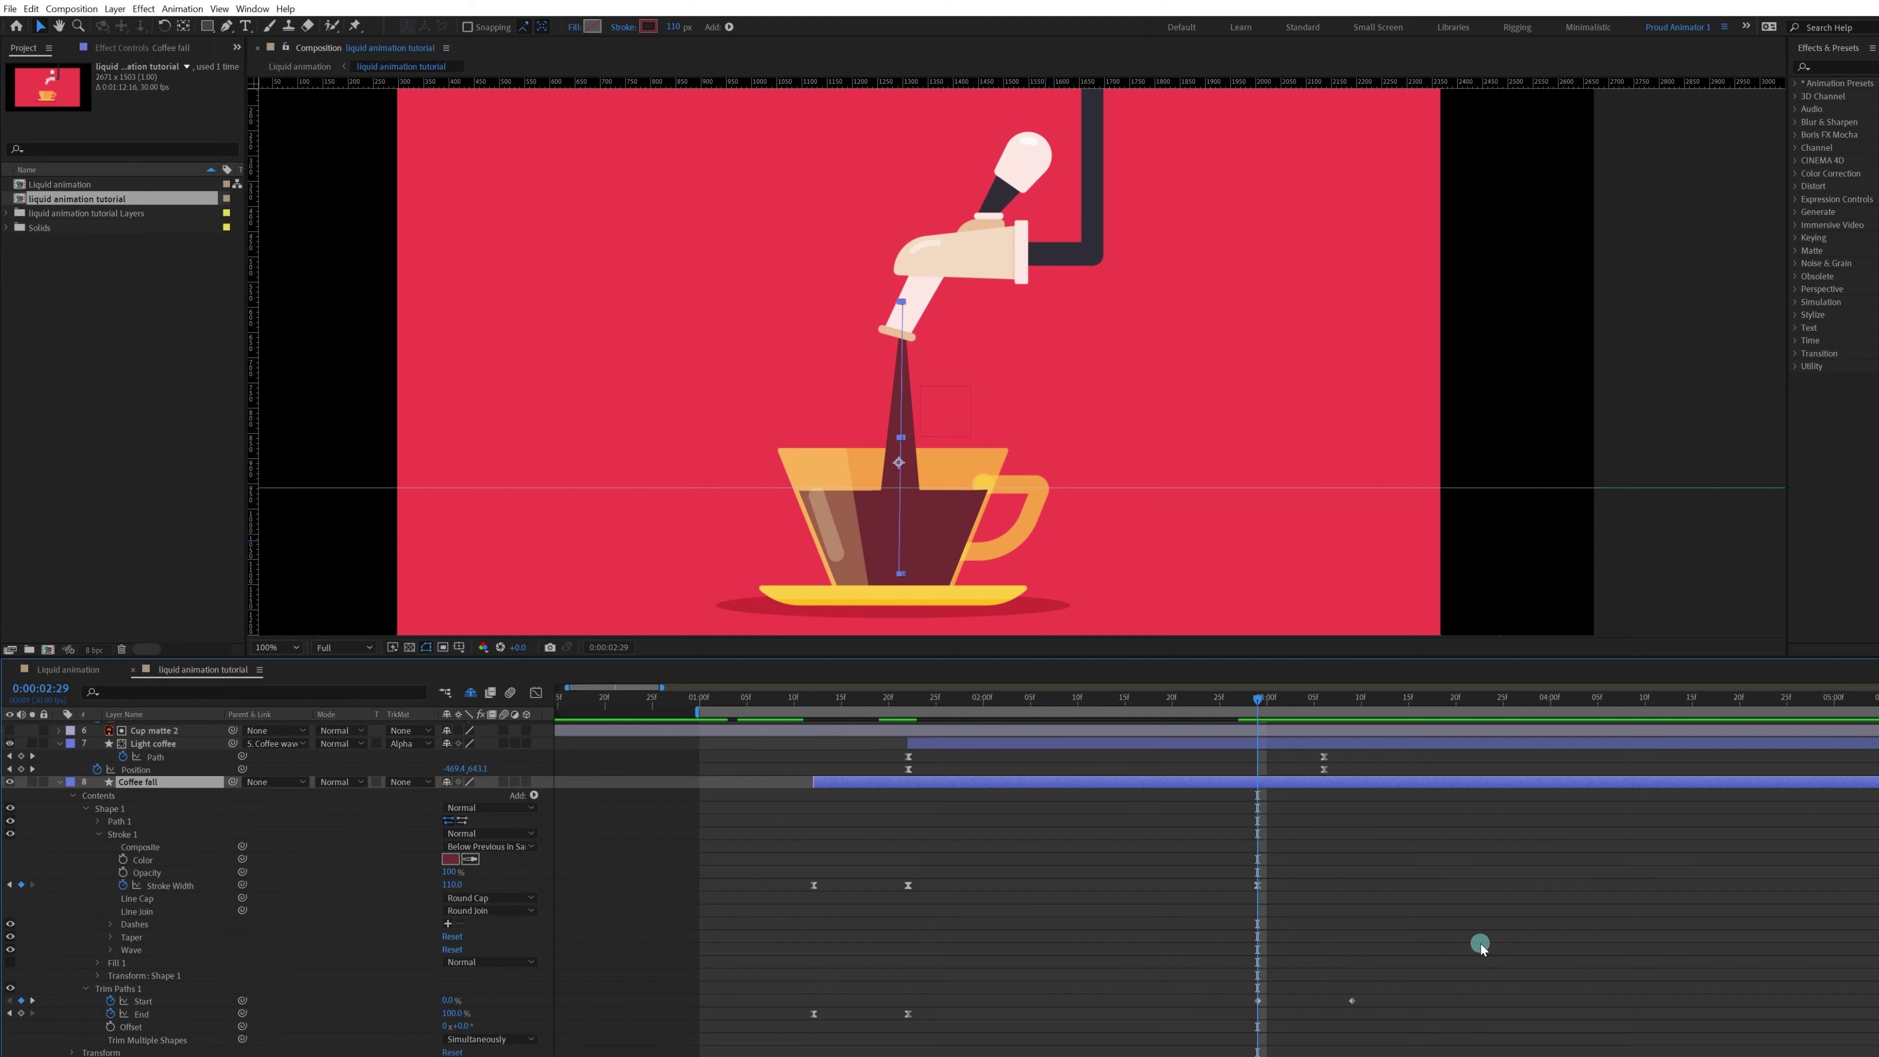
pyautogui.click(1334, 843)
pyautogui.press('u')
pyautogui.press('u')
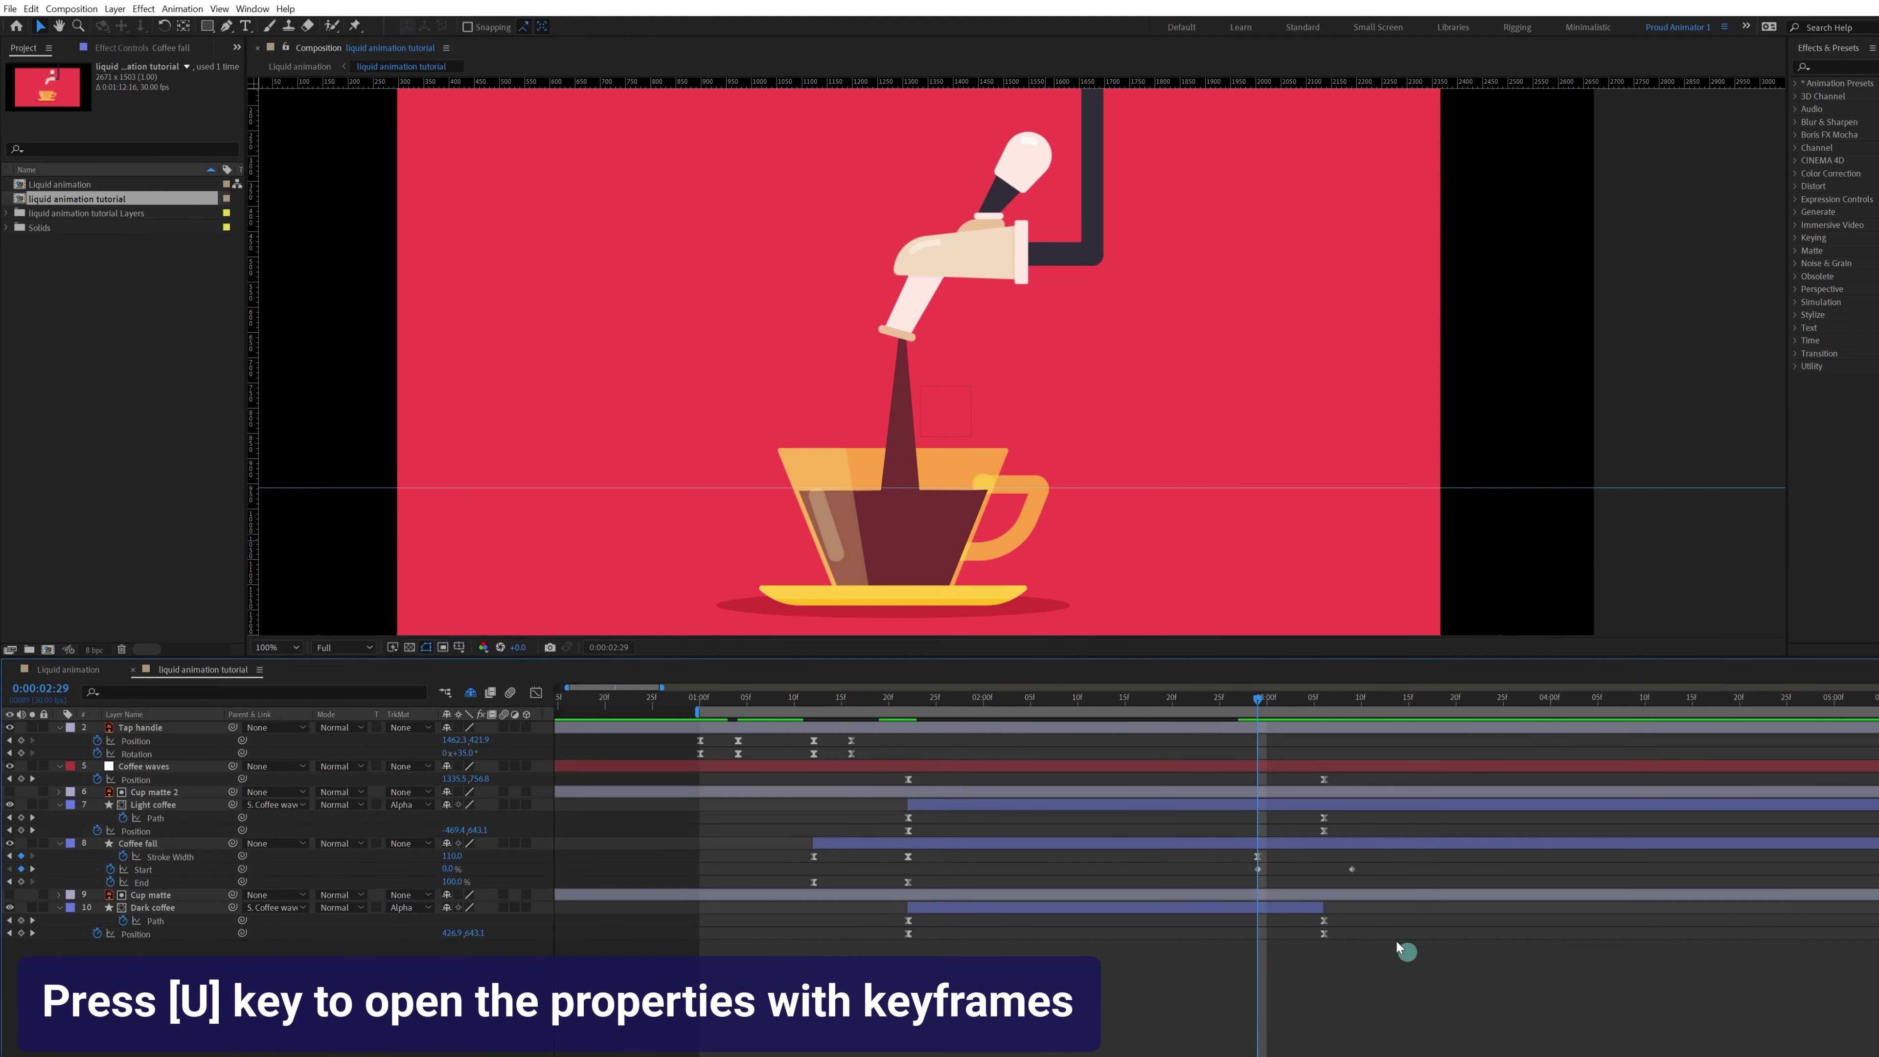
pyautogui.moveTo(1336, 700); pyautogui.dragTo(1352, 700)
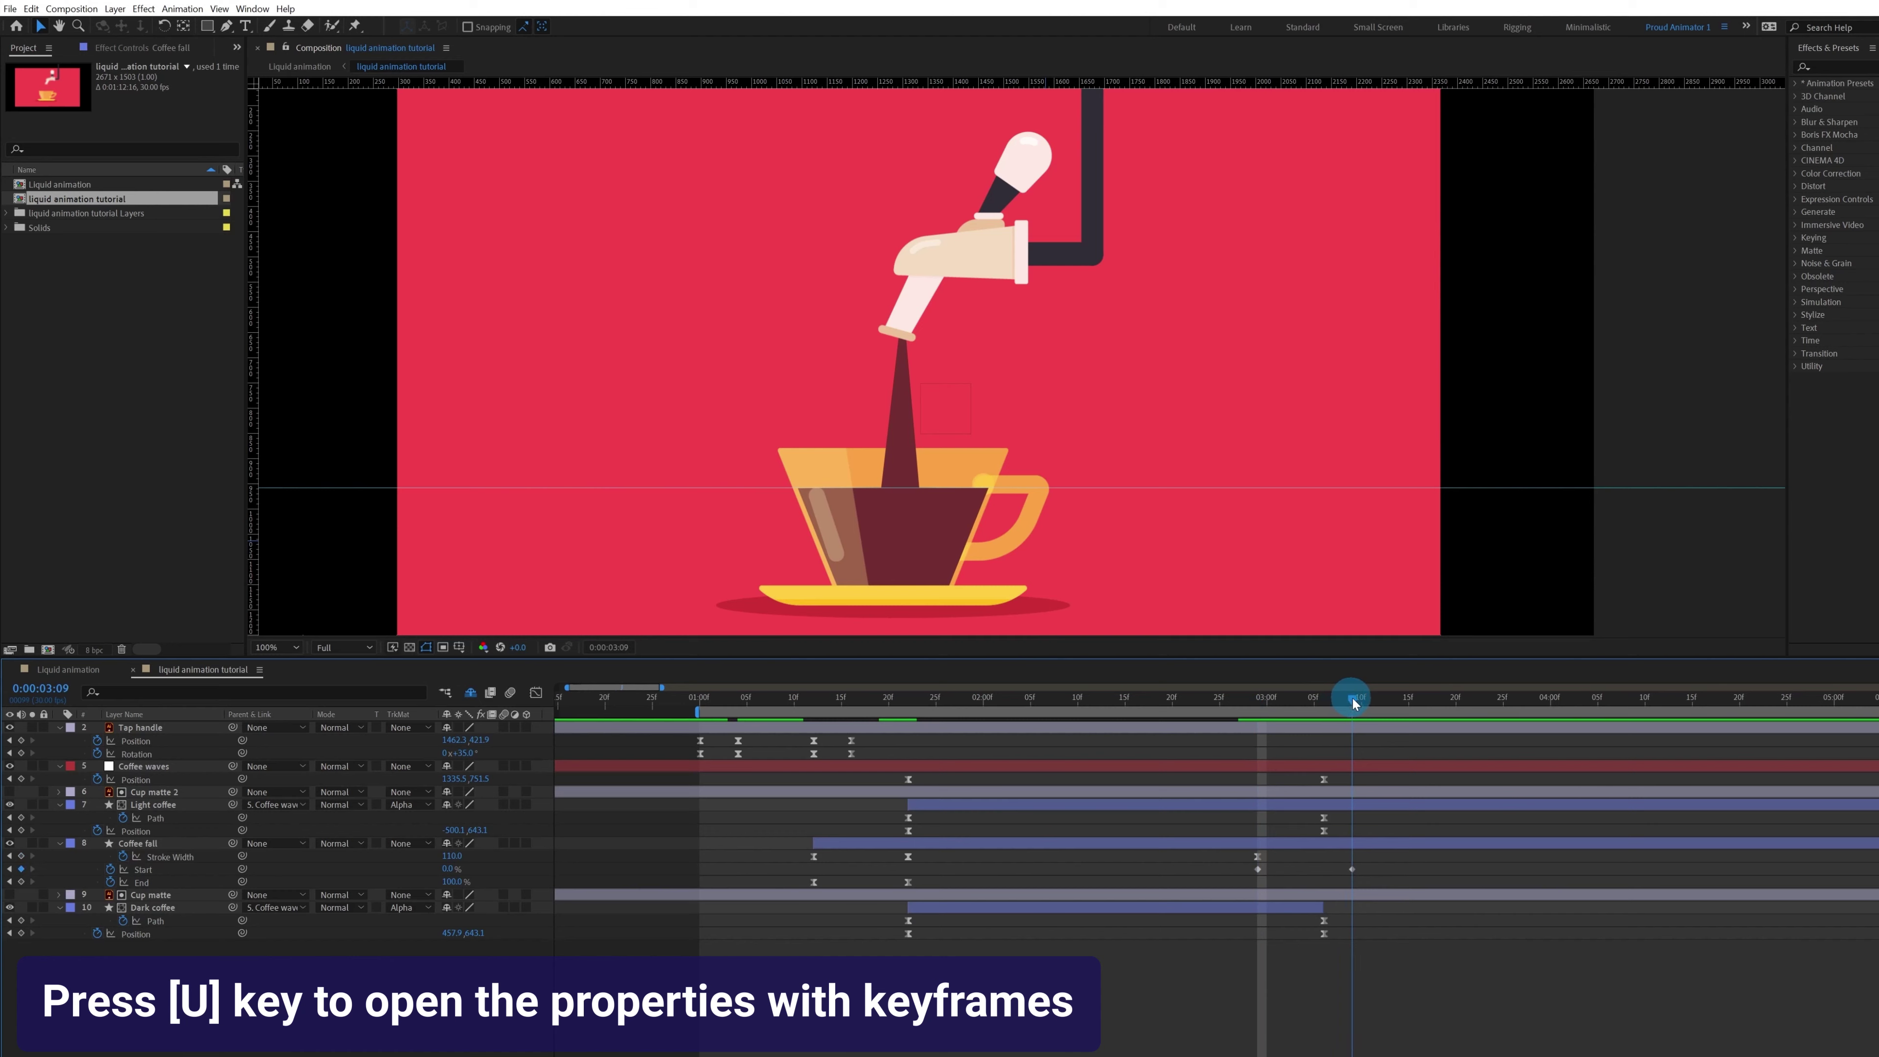
pyautogui.click(447, 878)
pyautogui.moveTo(446, 870); pyautogui.dragTo(491, 863)
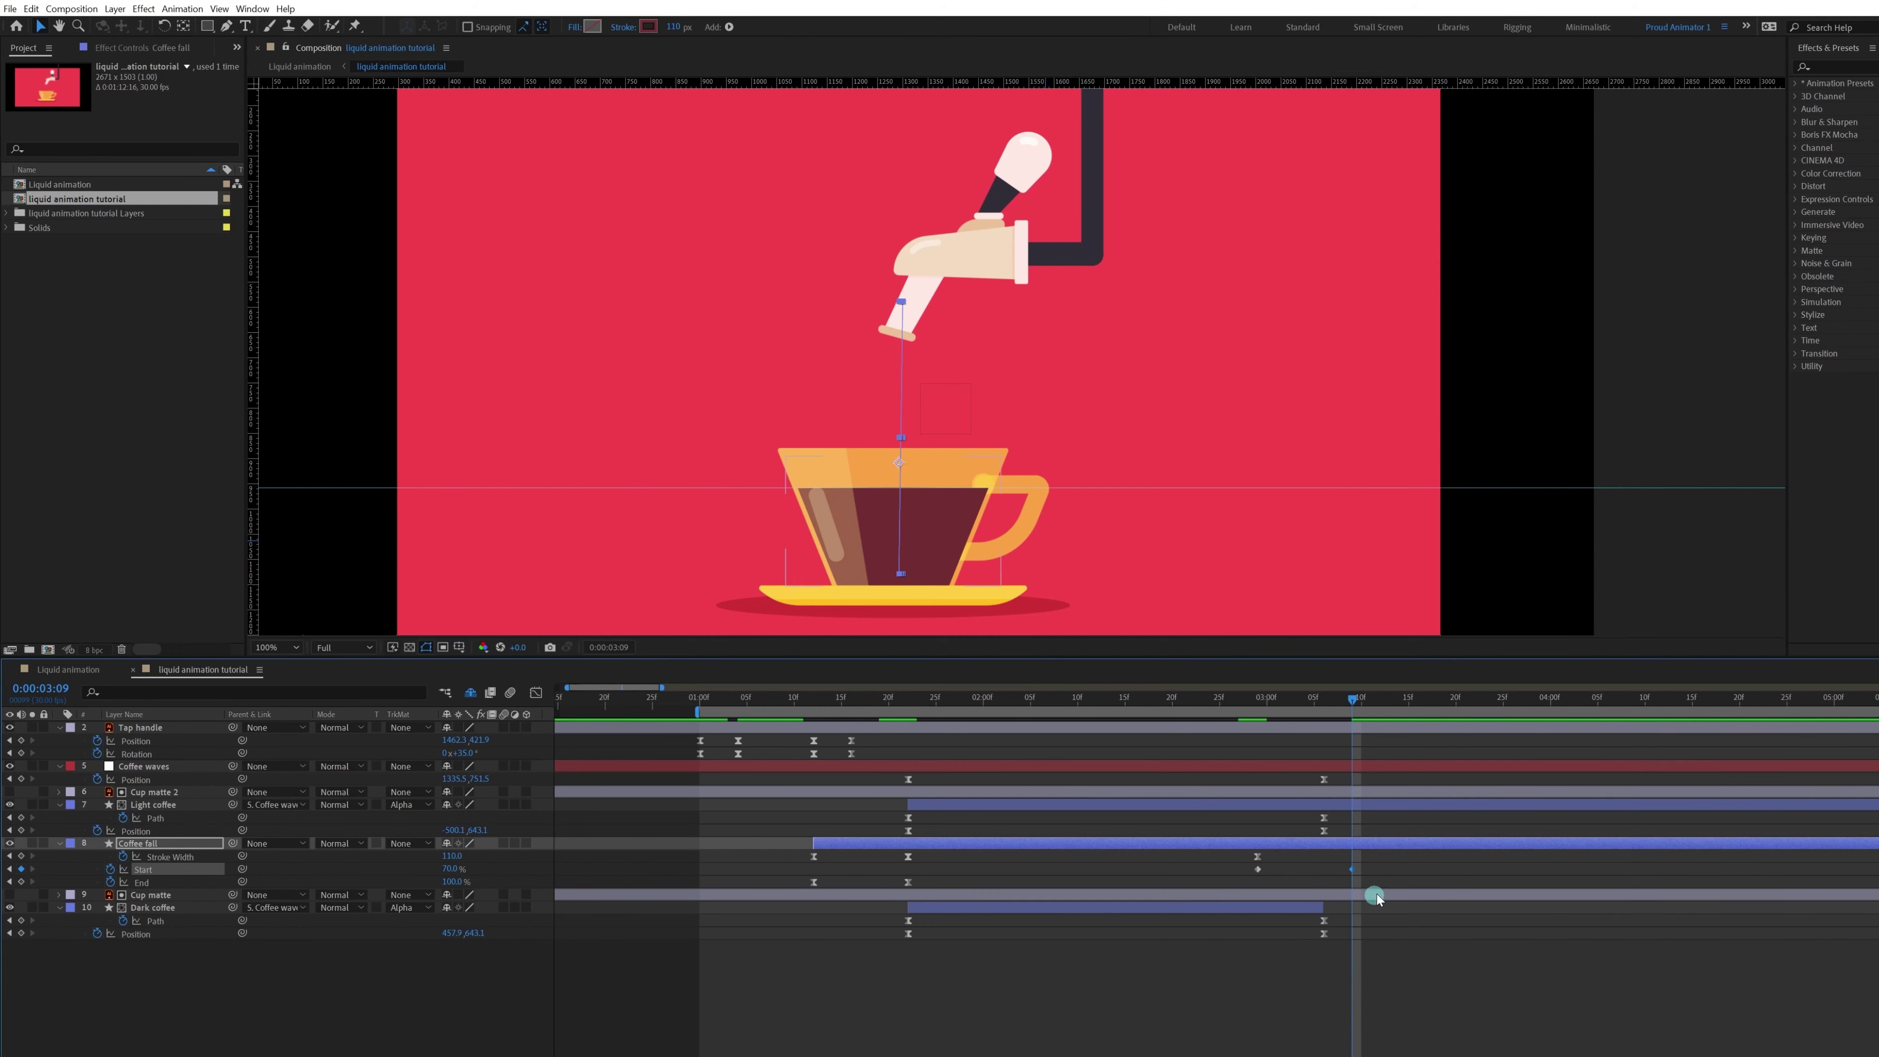
# Ease the last Coffee fall Start keyframe and shorten its incoming influence in the speed graph.
pyautogui.moveTo(1378, 863); pyautogui.dragTo(1333, 884)
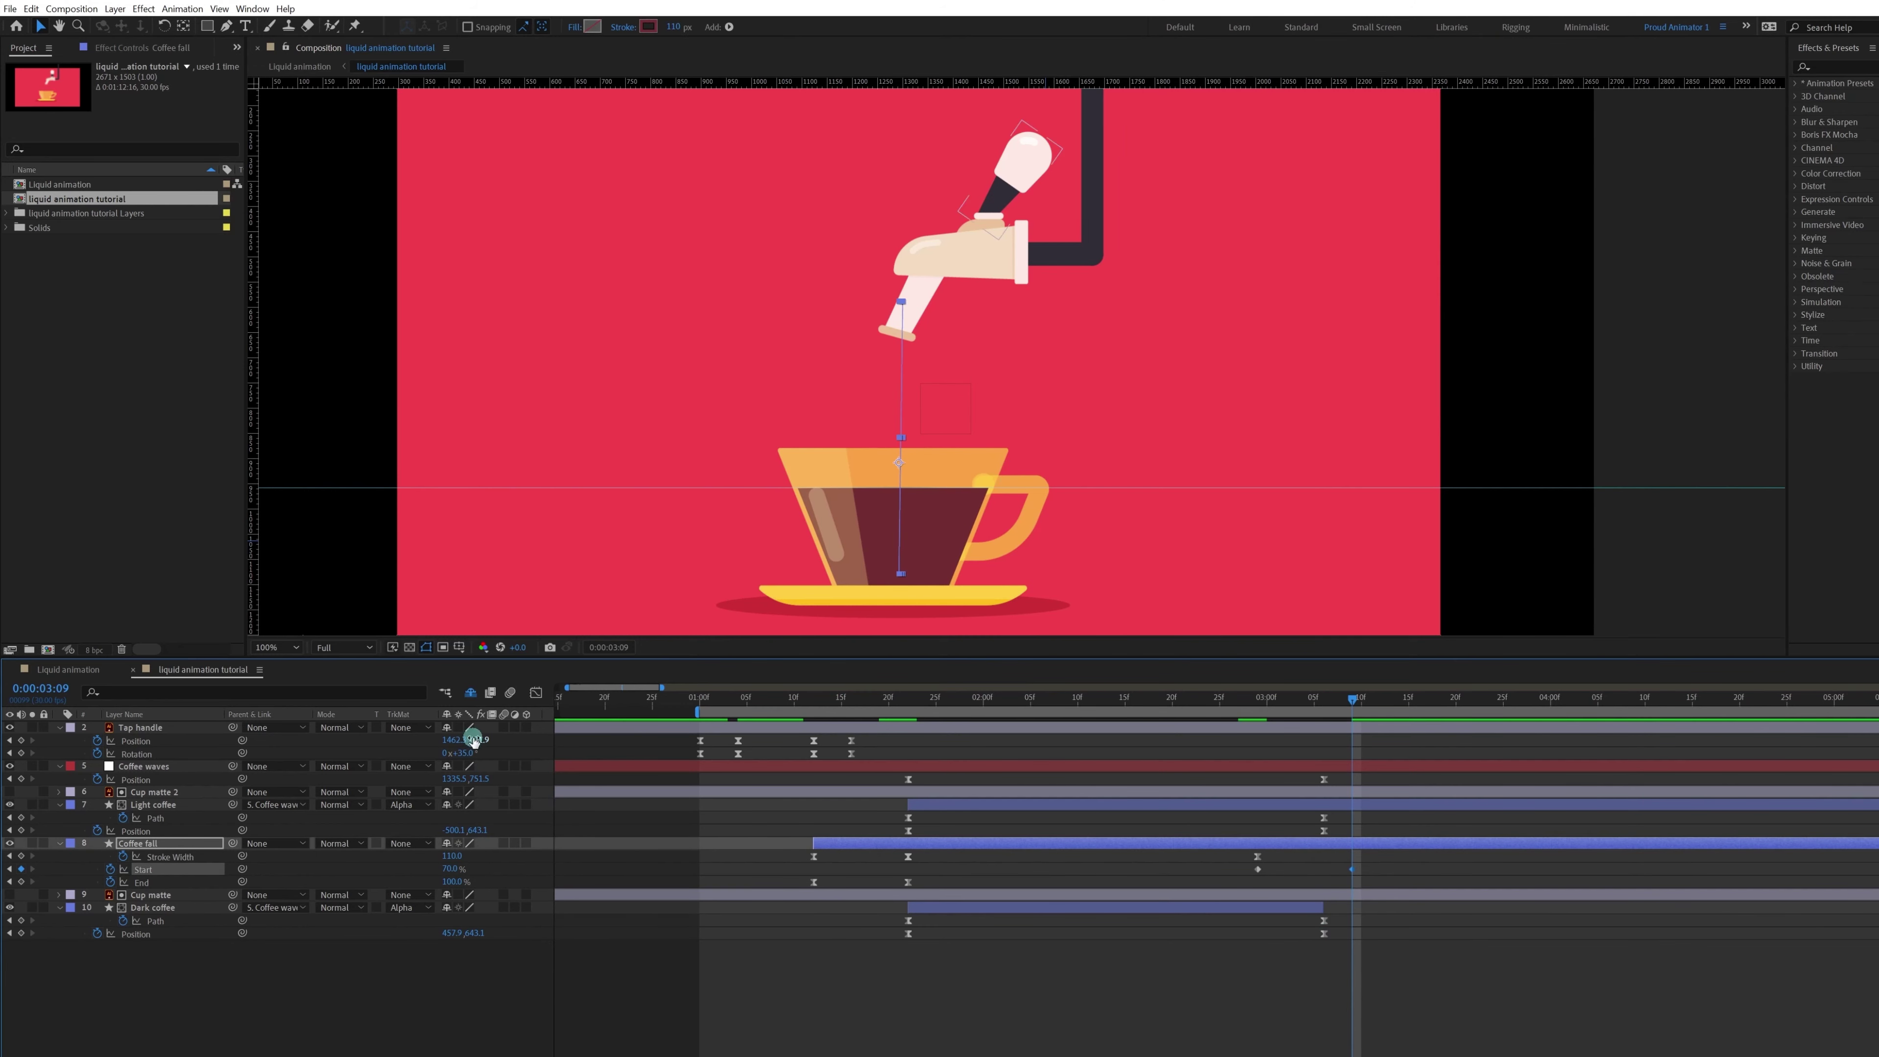
pyautogui.click(536, 694)
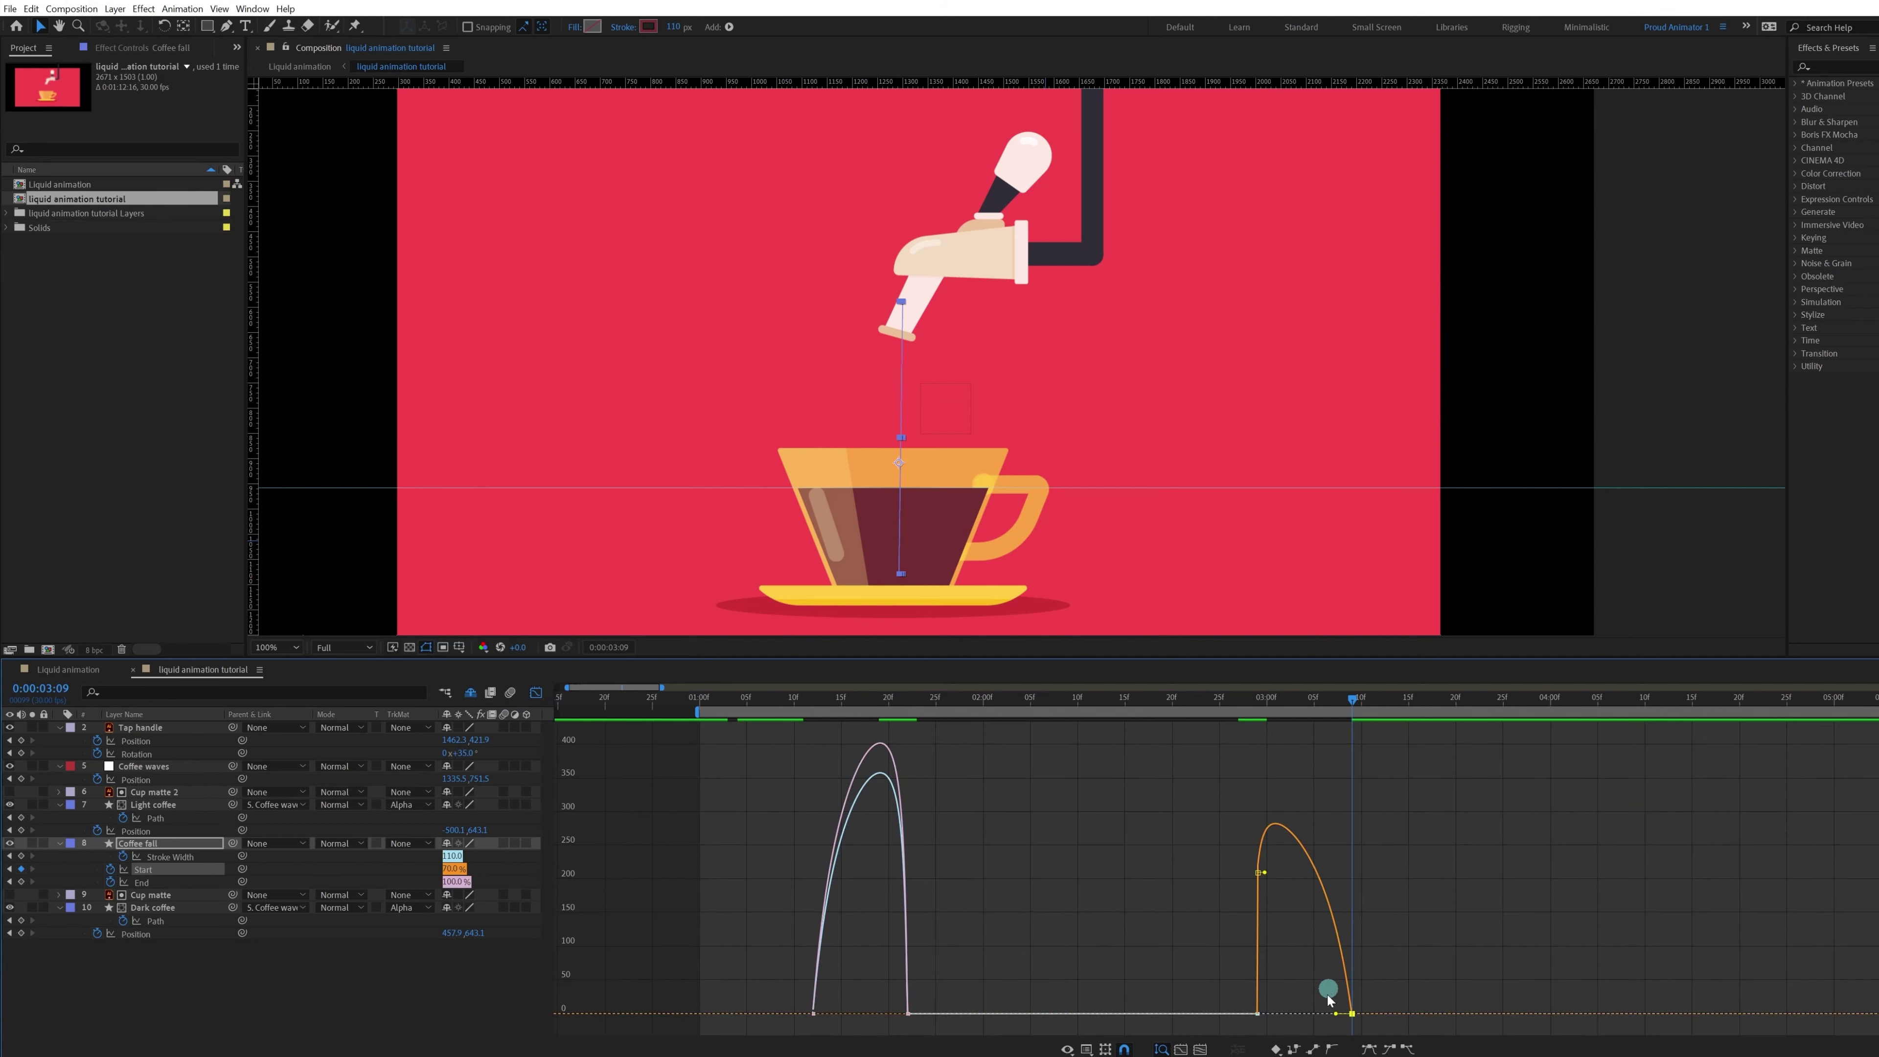
pyautogui.moveTo(1336, 1019); pyautogui.dragTo(1342, 1018)
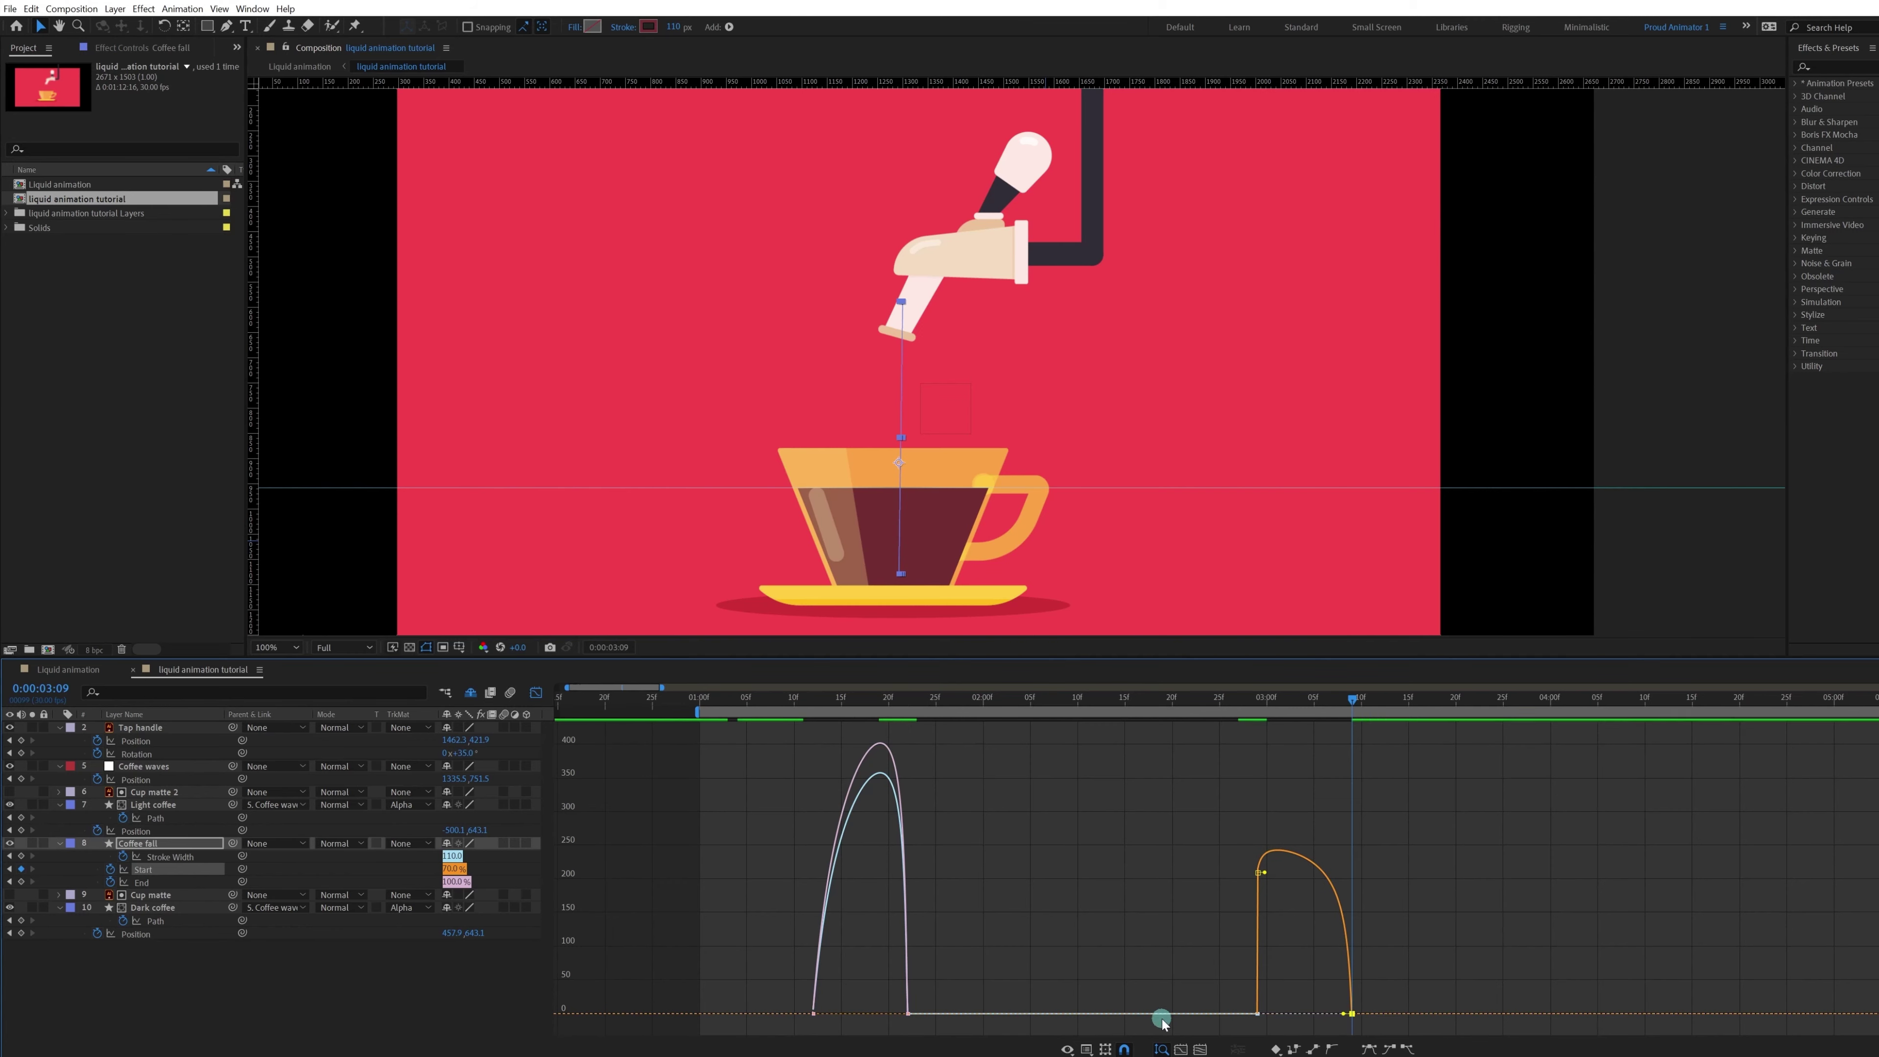
pyautogui.click(534, 693)
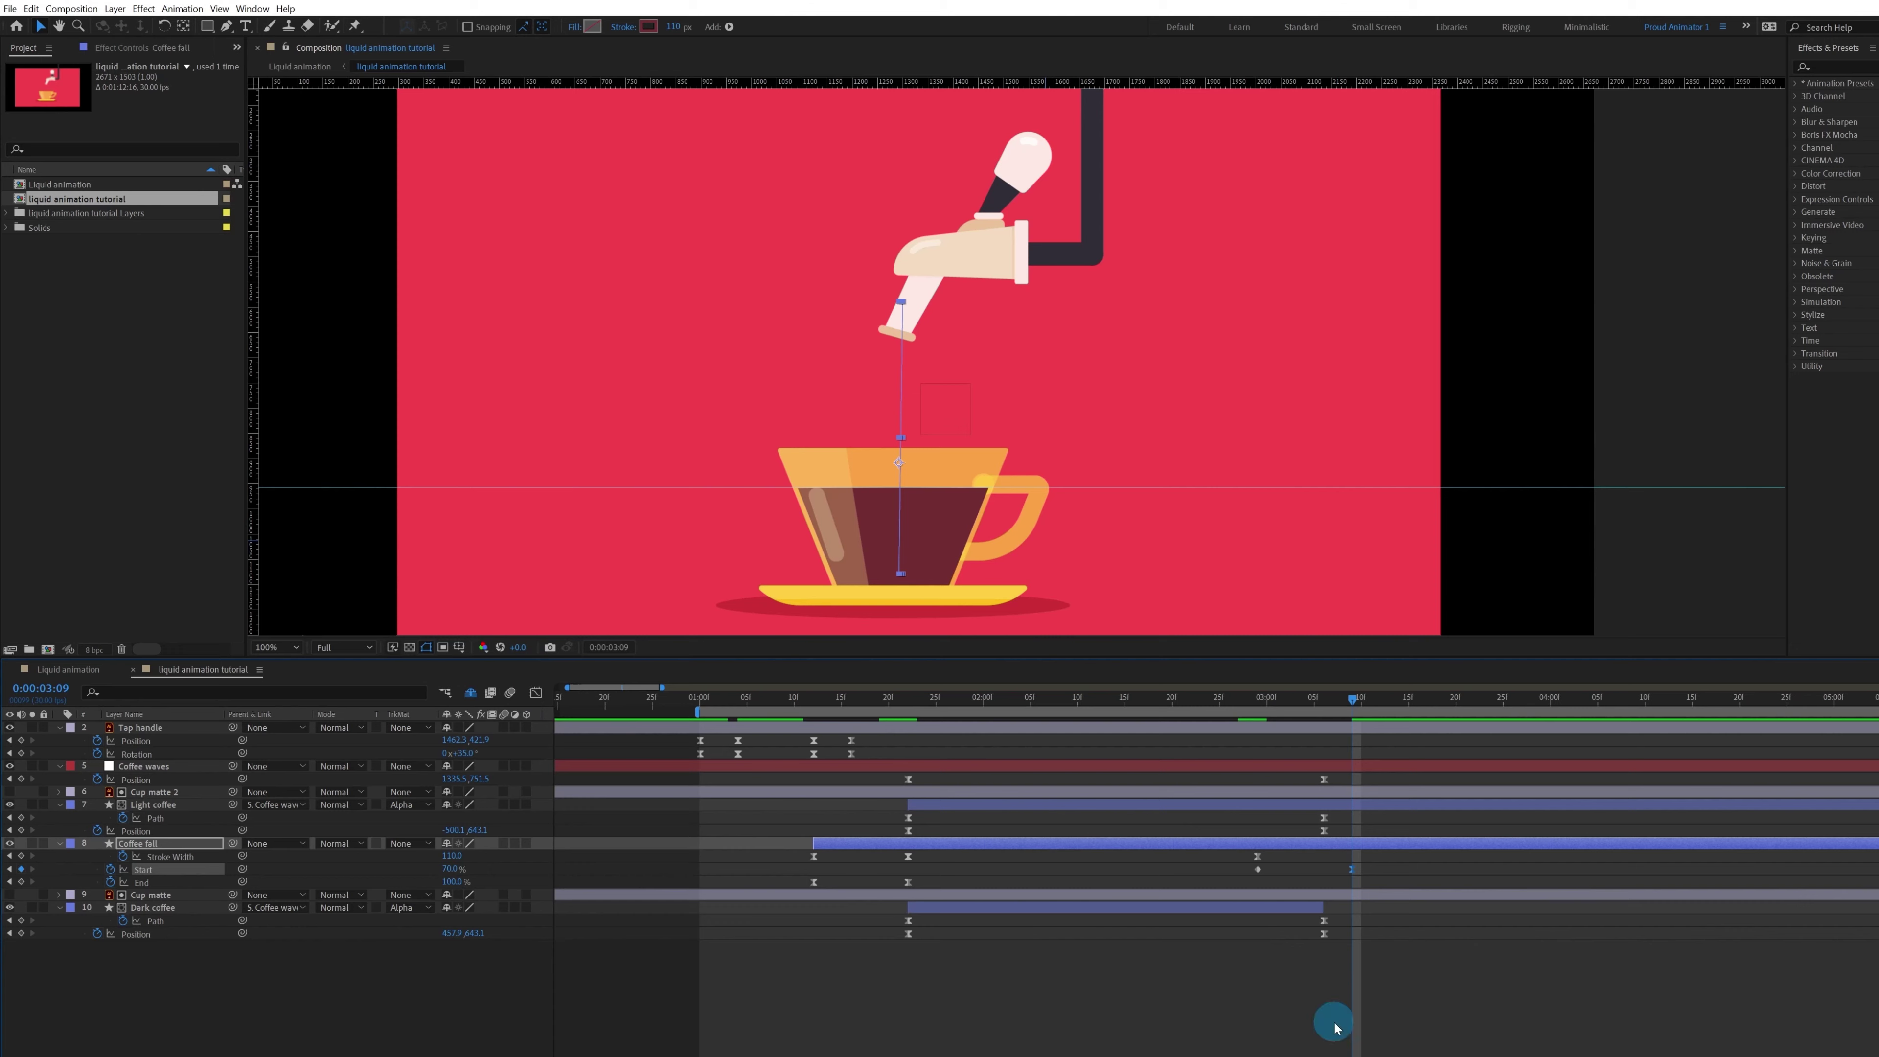
# Trim the end of the Coffee fall layer to 0:00:03:08.
pyautogui.click(1265, 865)
pyautogui.click(1247, 732)
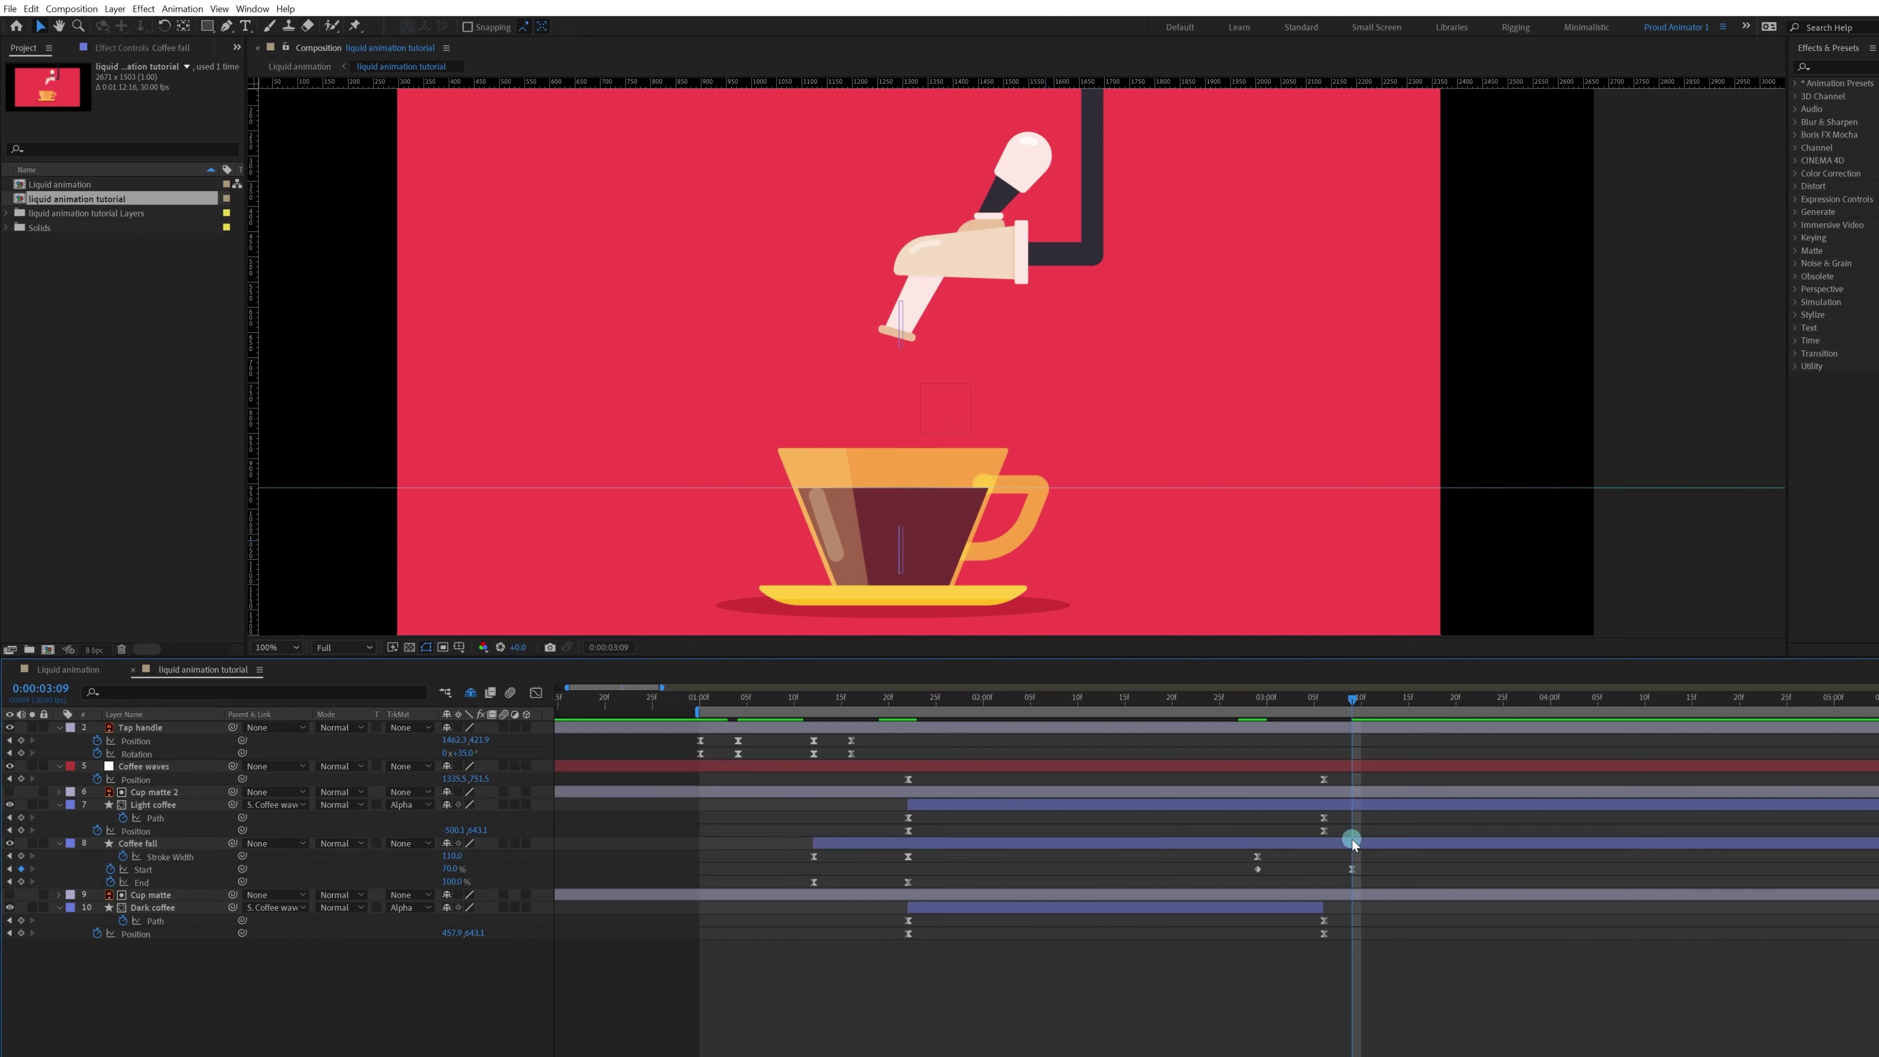
pyautogui.click(1340, 843)
pyautogui.press('pageup')
pyautogui.hotkey('alt', ']')
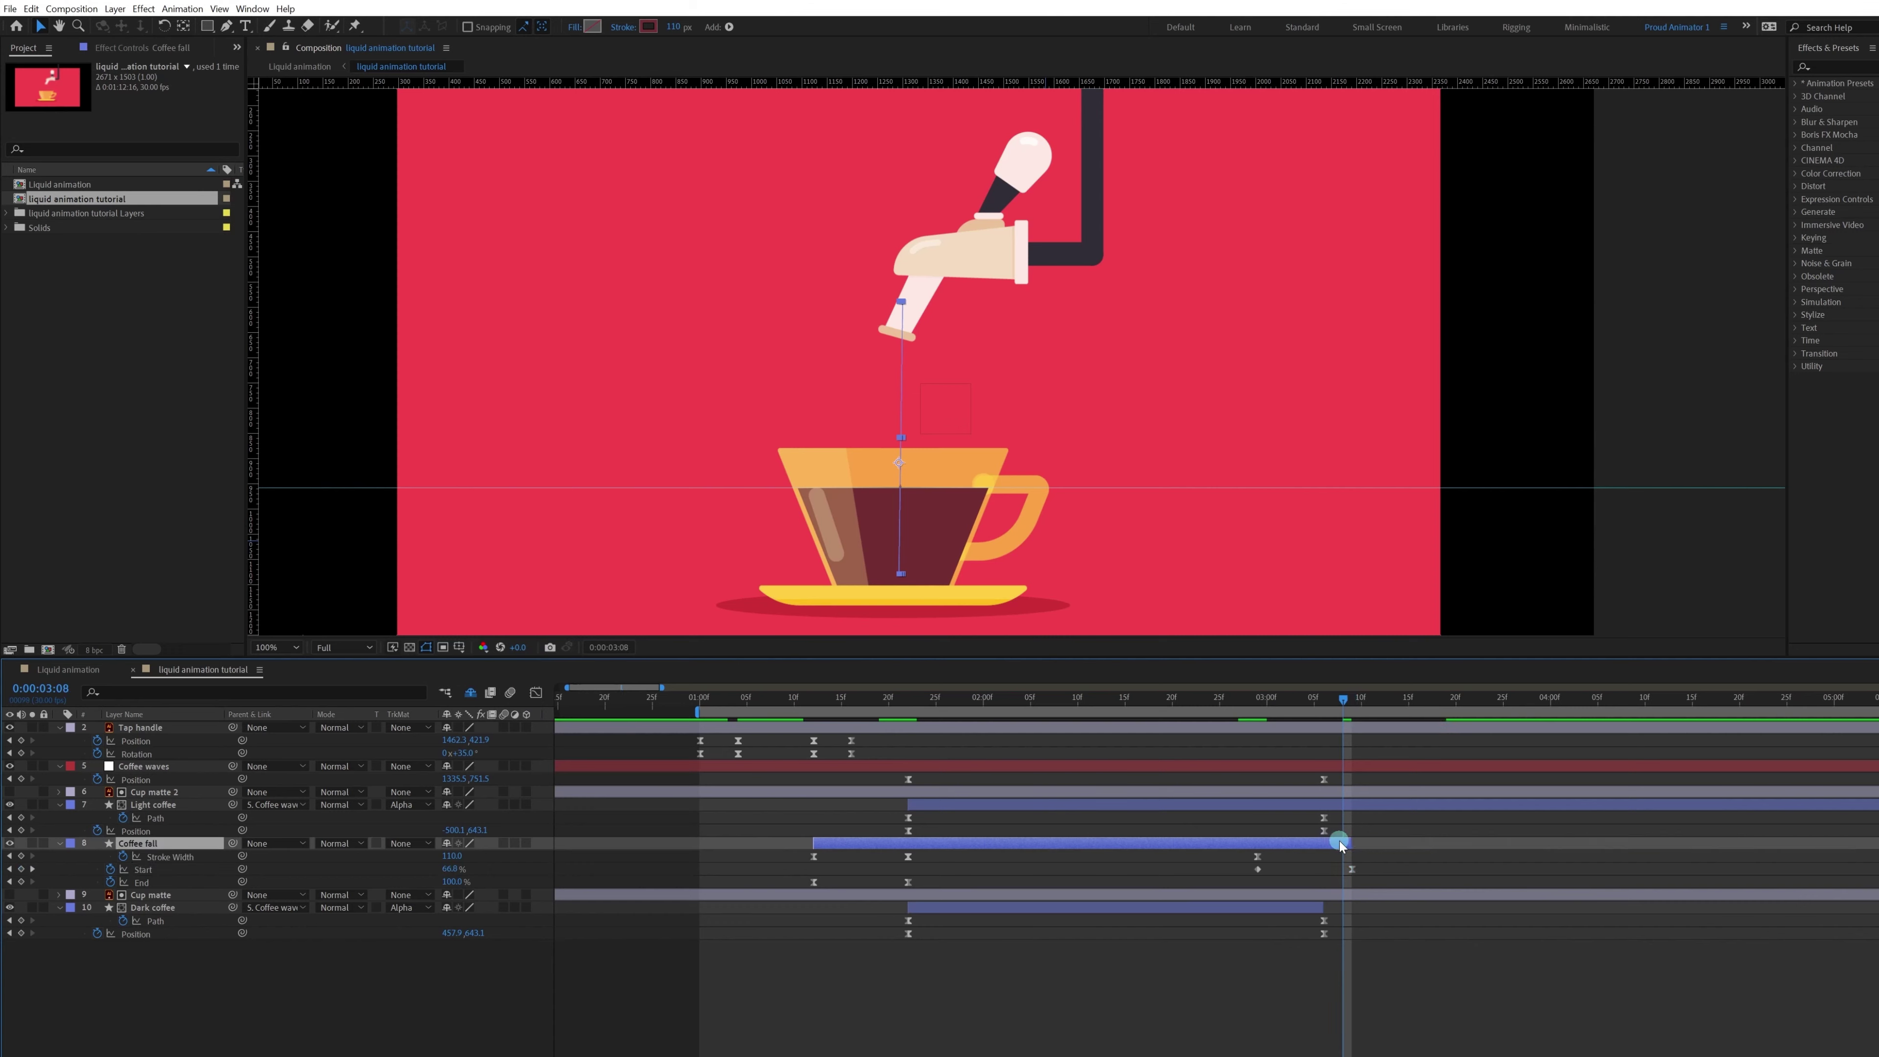
# Preview the pour to check how the coffee stream drops into the cup and disappears.
pyautogui.click(1130, 730)
pyautogui.click(1107, 697)
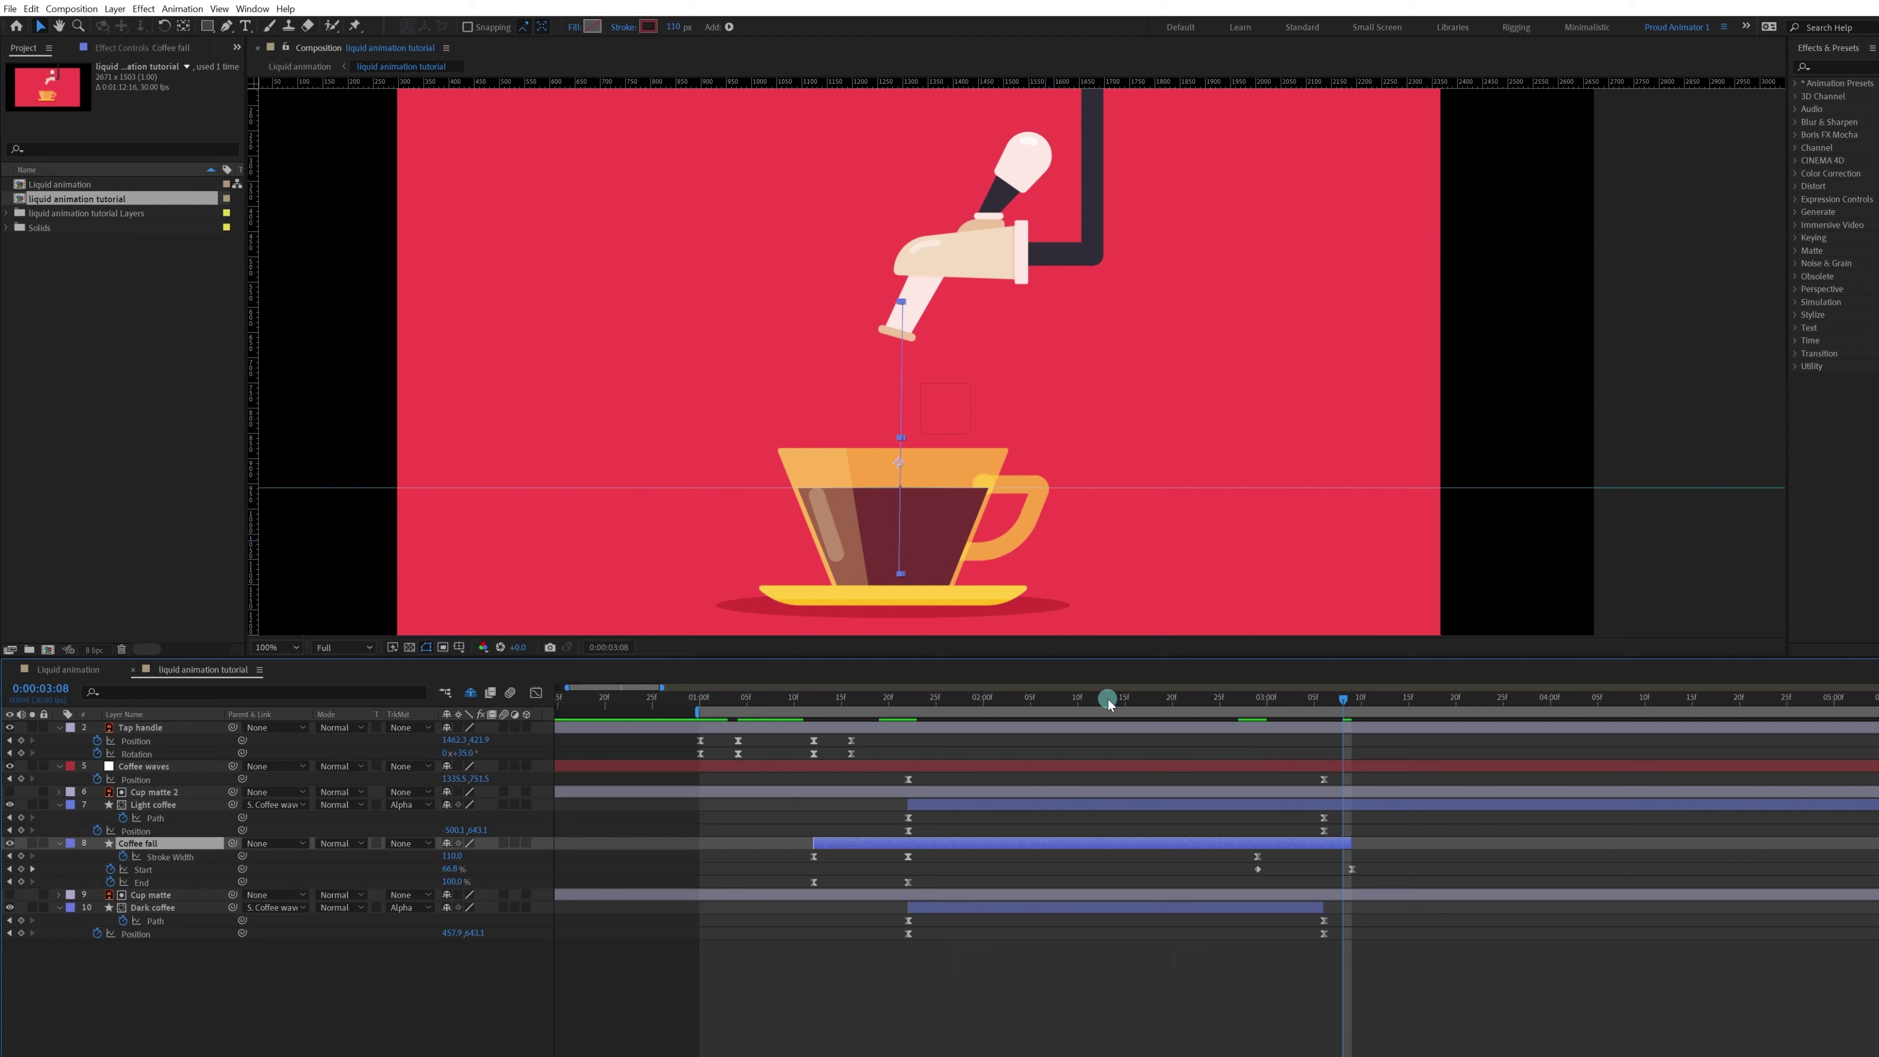
pyautogui.click(1168, 977)
pyautogui.press('space')
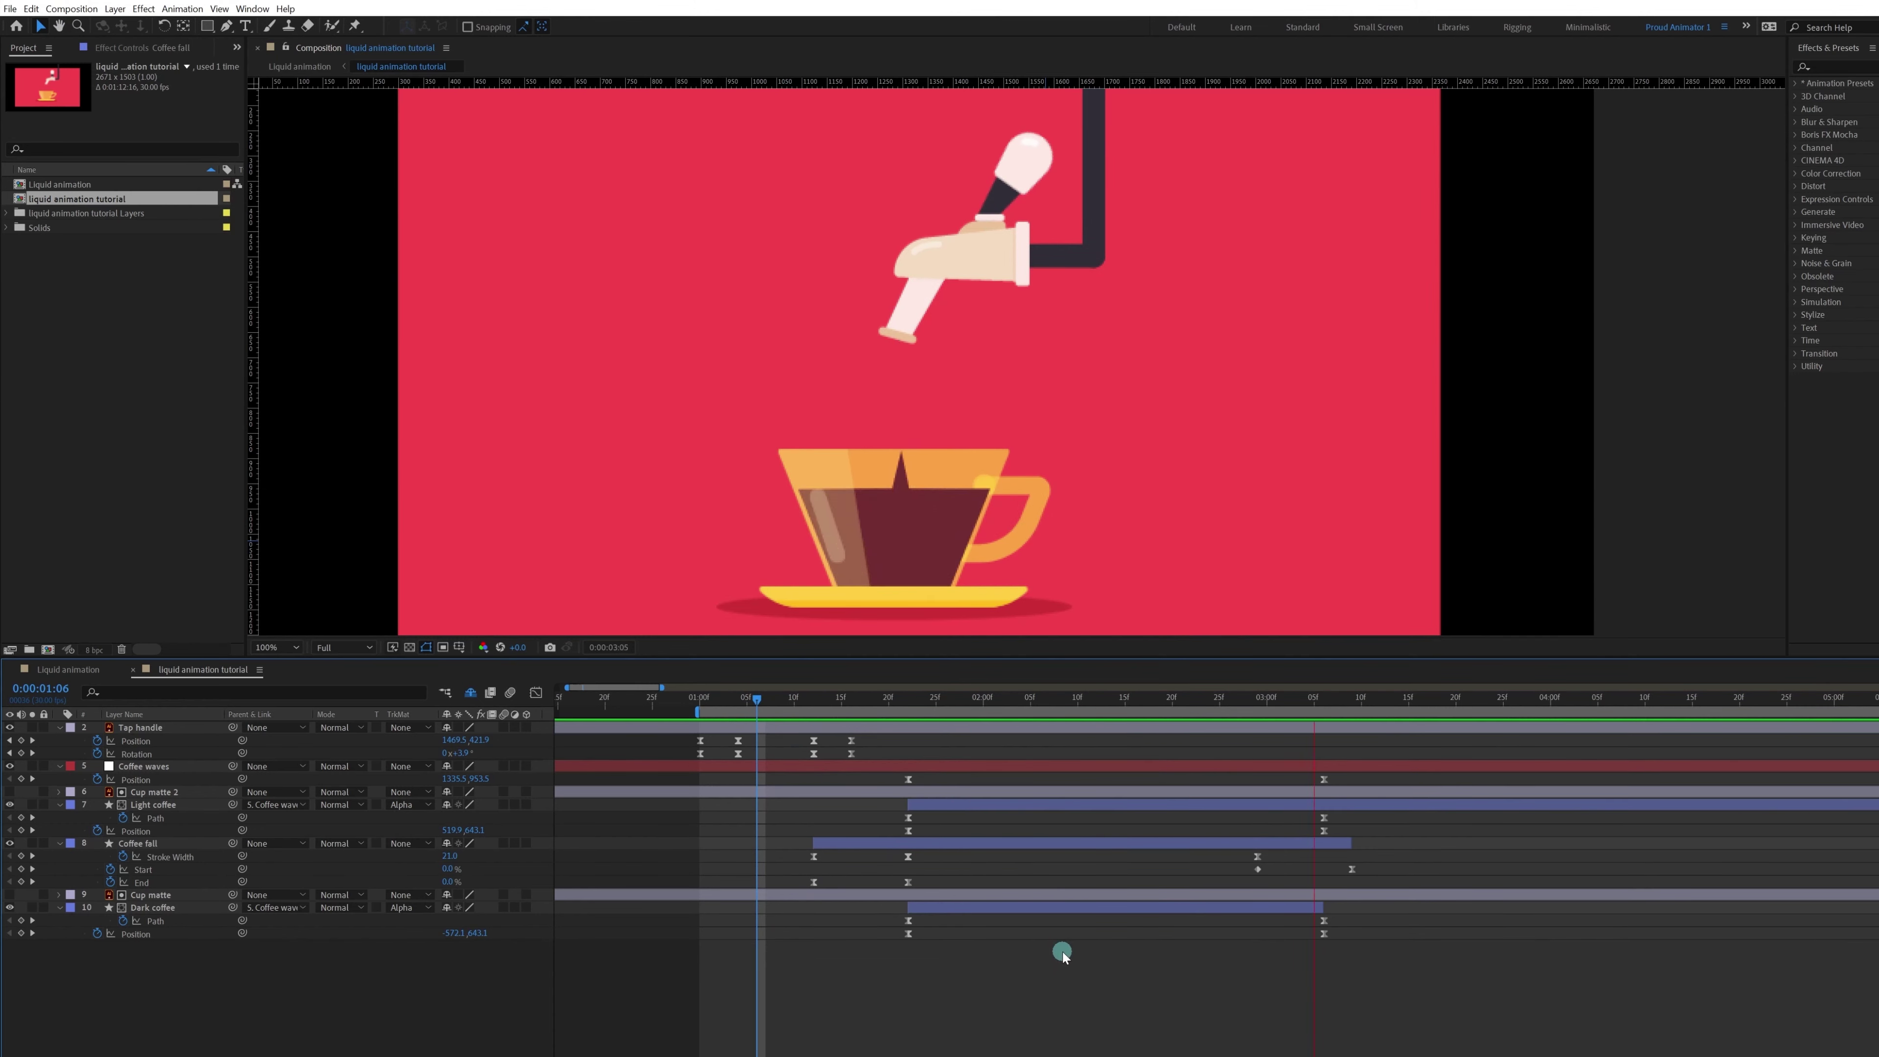
# Add Position and Rotation keyframes to the Tap handle layer at 0:00:02:21.
pyautogui.moveTo(1249, 699); pyautogui.dragTo(1183, 700)
pyautogui.click(195, 918)
pyautogui.click(197, 894)
pyautogui.click(177, 823)
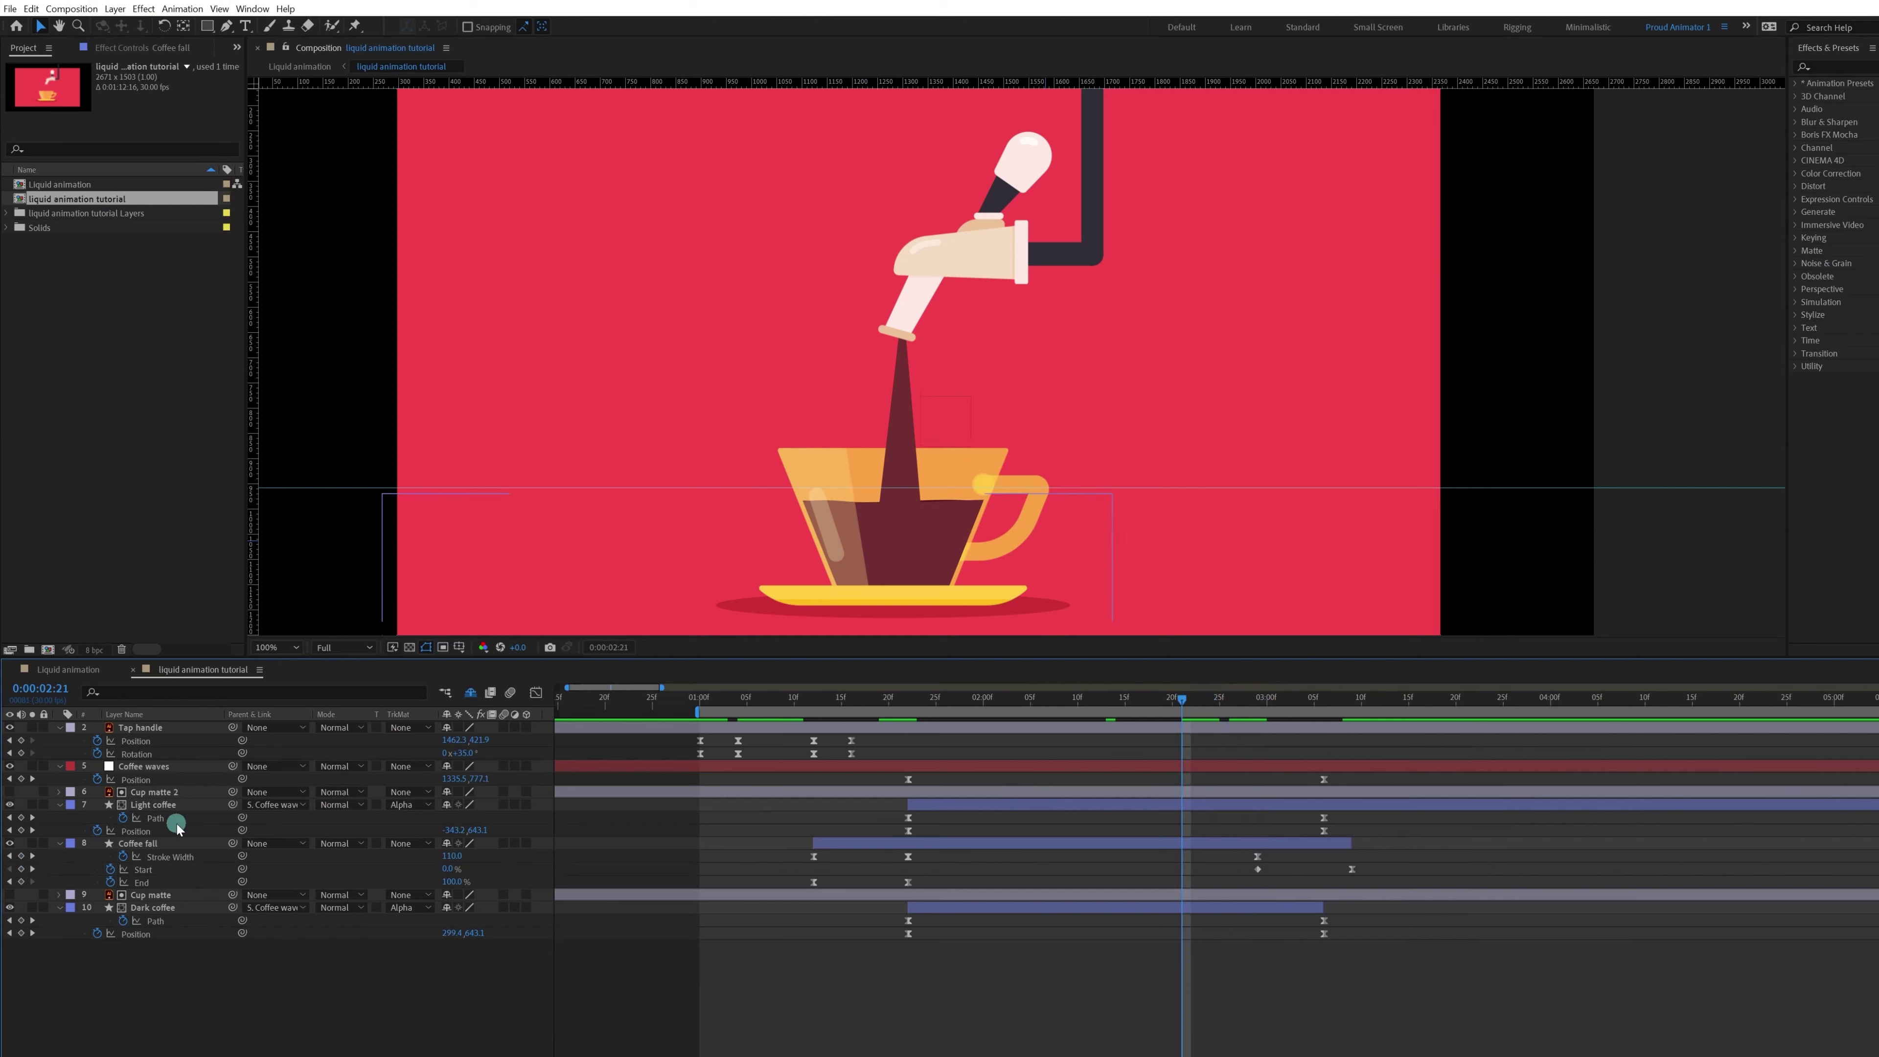
pyautogui.click(157, 728)
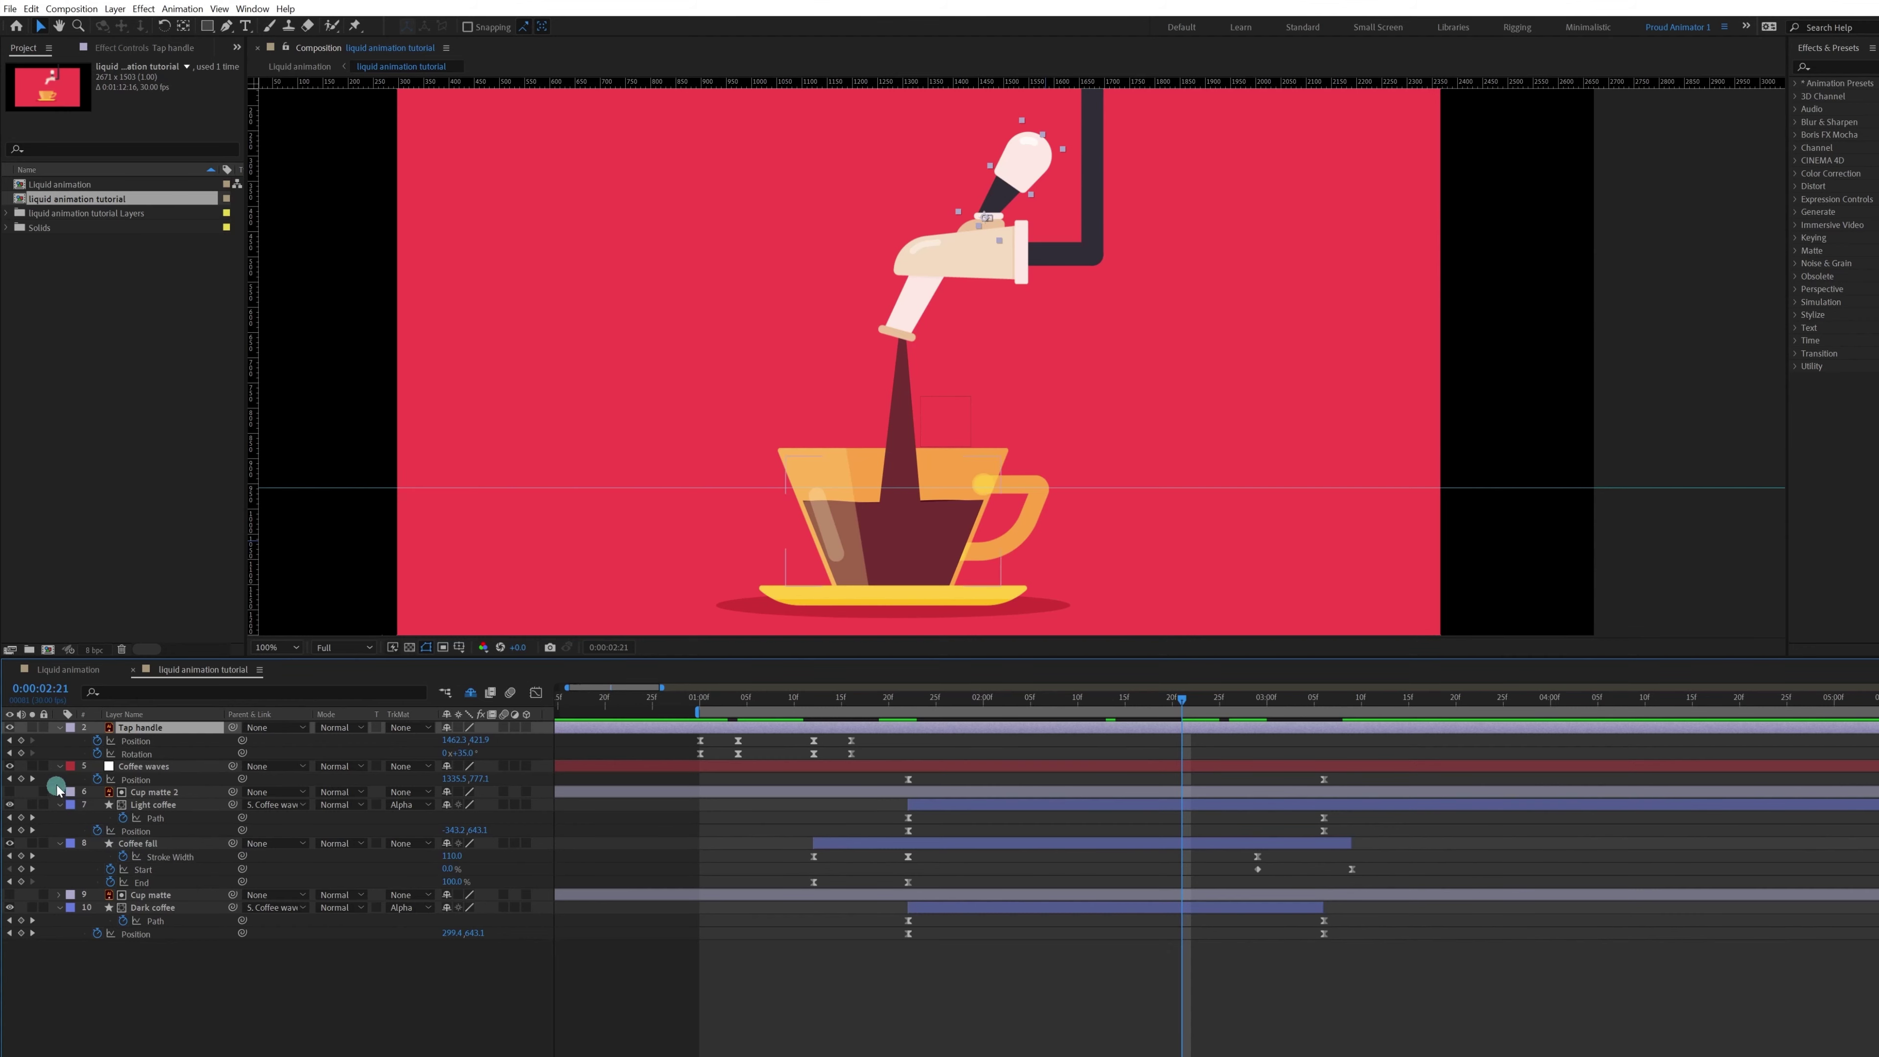
pyautogui.click(20, 740)
pyautogui.click(21, 752)
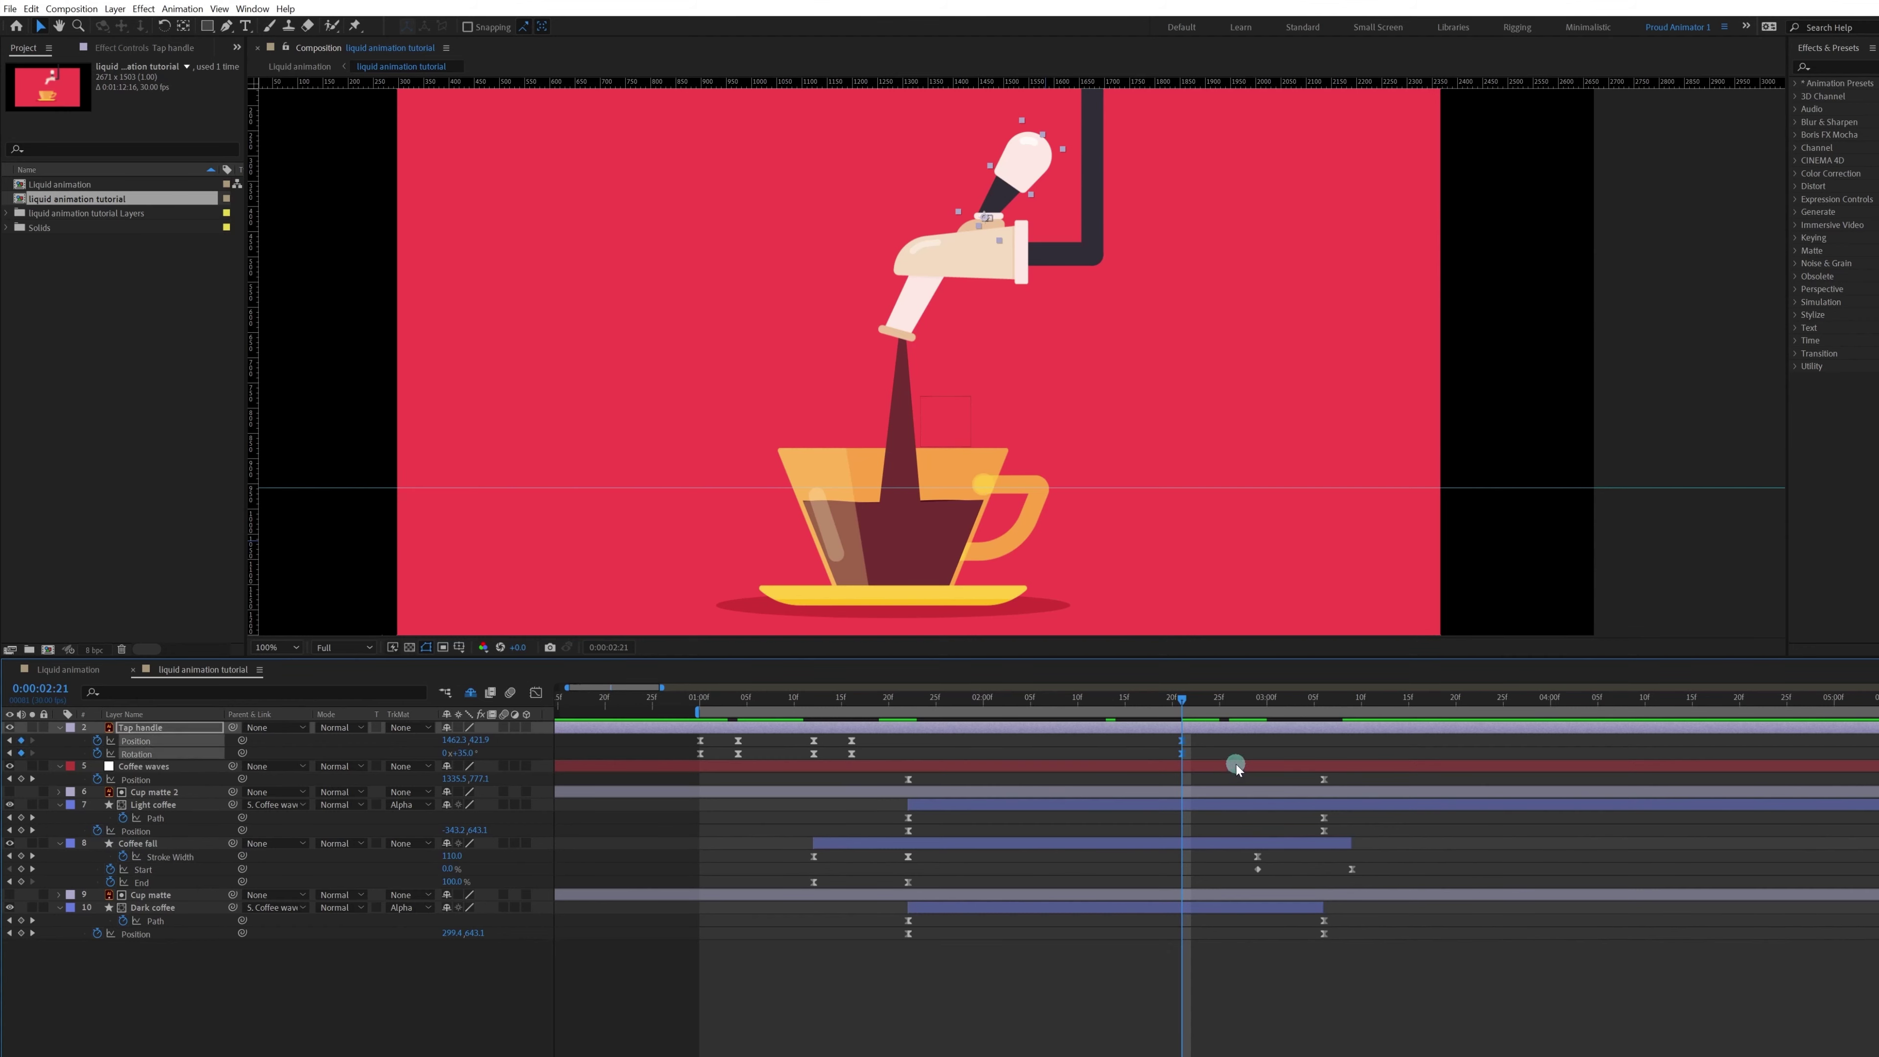
# Copy the first Tap handle Position and Rotation keyframes to 0:00:03:01, ten frames further on, to return the handle upright.
pyautogui.click(40, 687)
pyautogui.write('+')
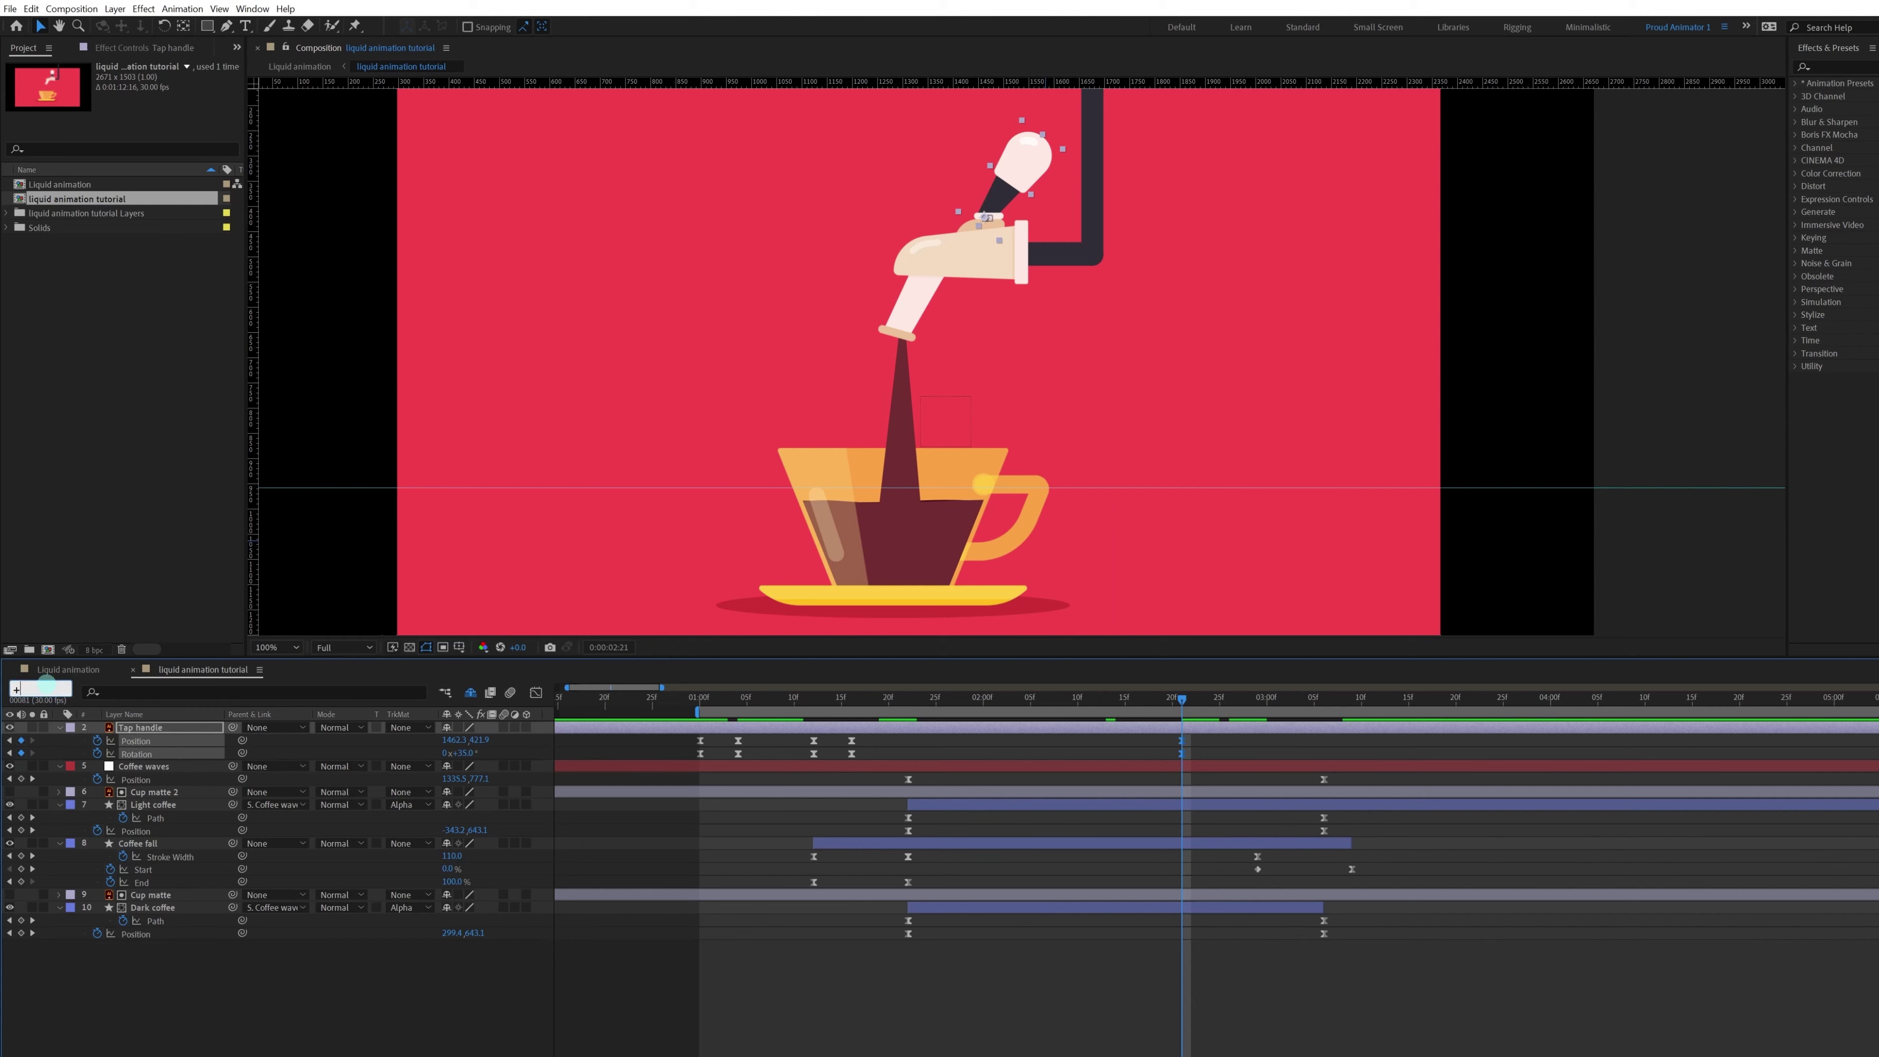
pyautogui.write('10')
pyautogui.press('Return')
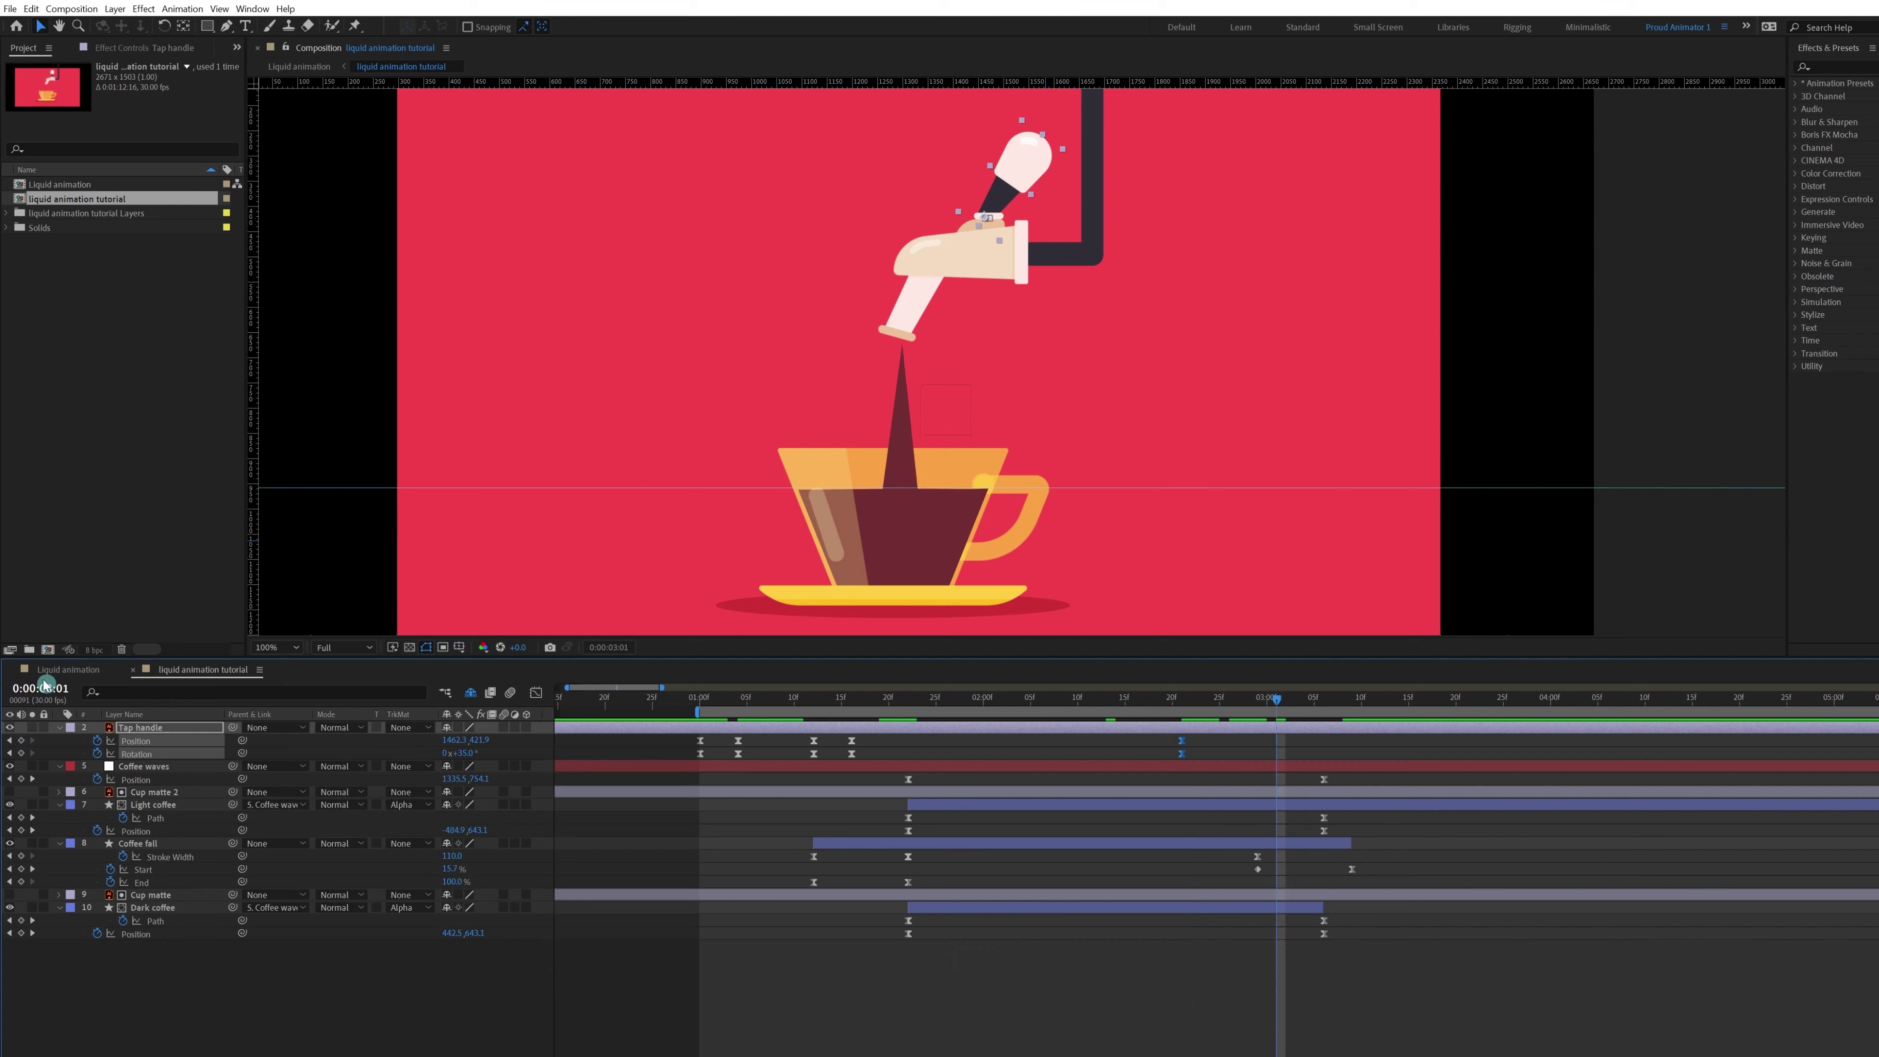
pyautogui.moveTo(715, 739); pyautogui.dragTo(682, 756)
pyautogui.hotkey('ctrl', 'c')
pyautogui.hotkey('ctrl', 'v')
# Add Tap handle Position and Rotation keyframes at 0:00:03:09 and 0:00:03:15.
pyautogui.moveTo(1308, 705); pyautogui.dragTo(1350, 696)
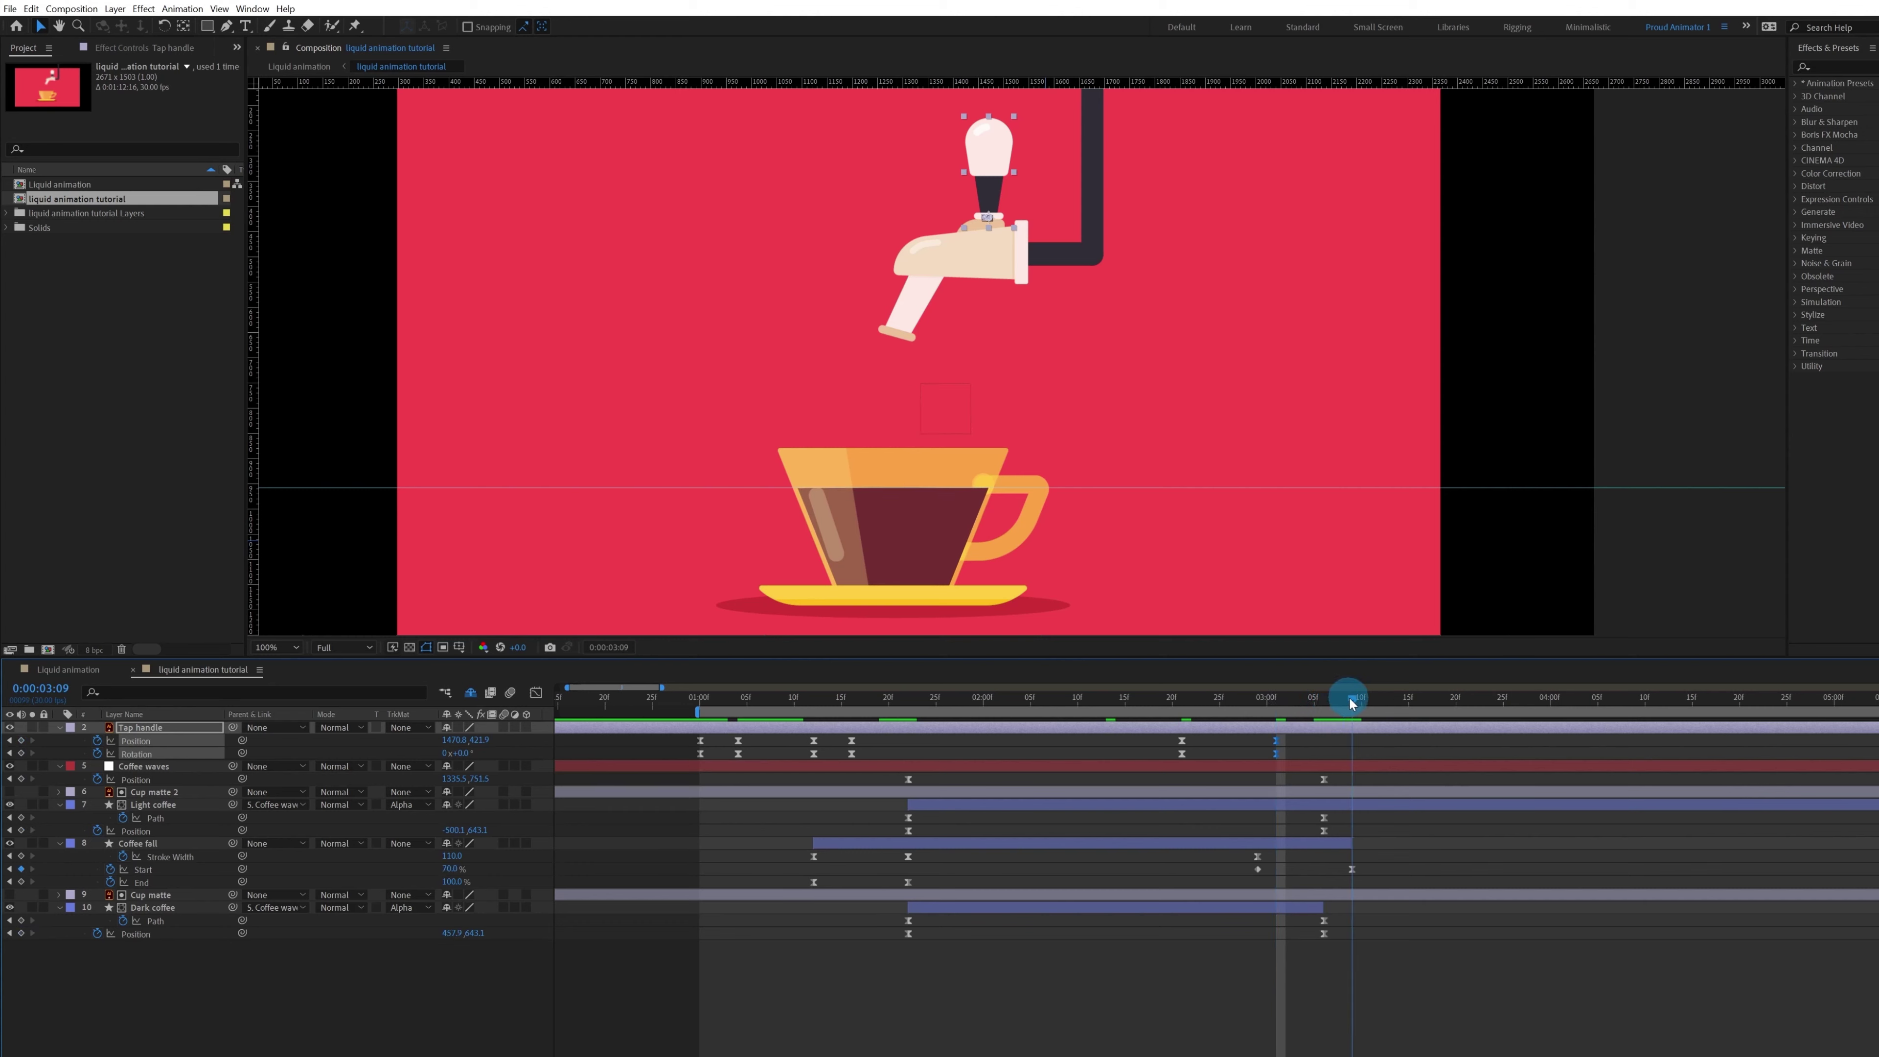
pyautogui.click(25, 740)
pyautogui.click(20, 752)
pyautogui.moveTo(1400, 698); pyautogui.dragTo(1409, 703)
pyautogui.click(22, 740)
pyautogui.click(20, 754)
# Give the Tap handle Rotation a small negative overshoot at 0:00:03:01 and a slight opposite swing at 0:00:03:09.
pyautogui.moveTo(1286, 700); pyautogui.dragTo(1278, 700)
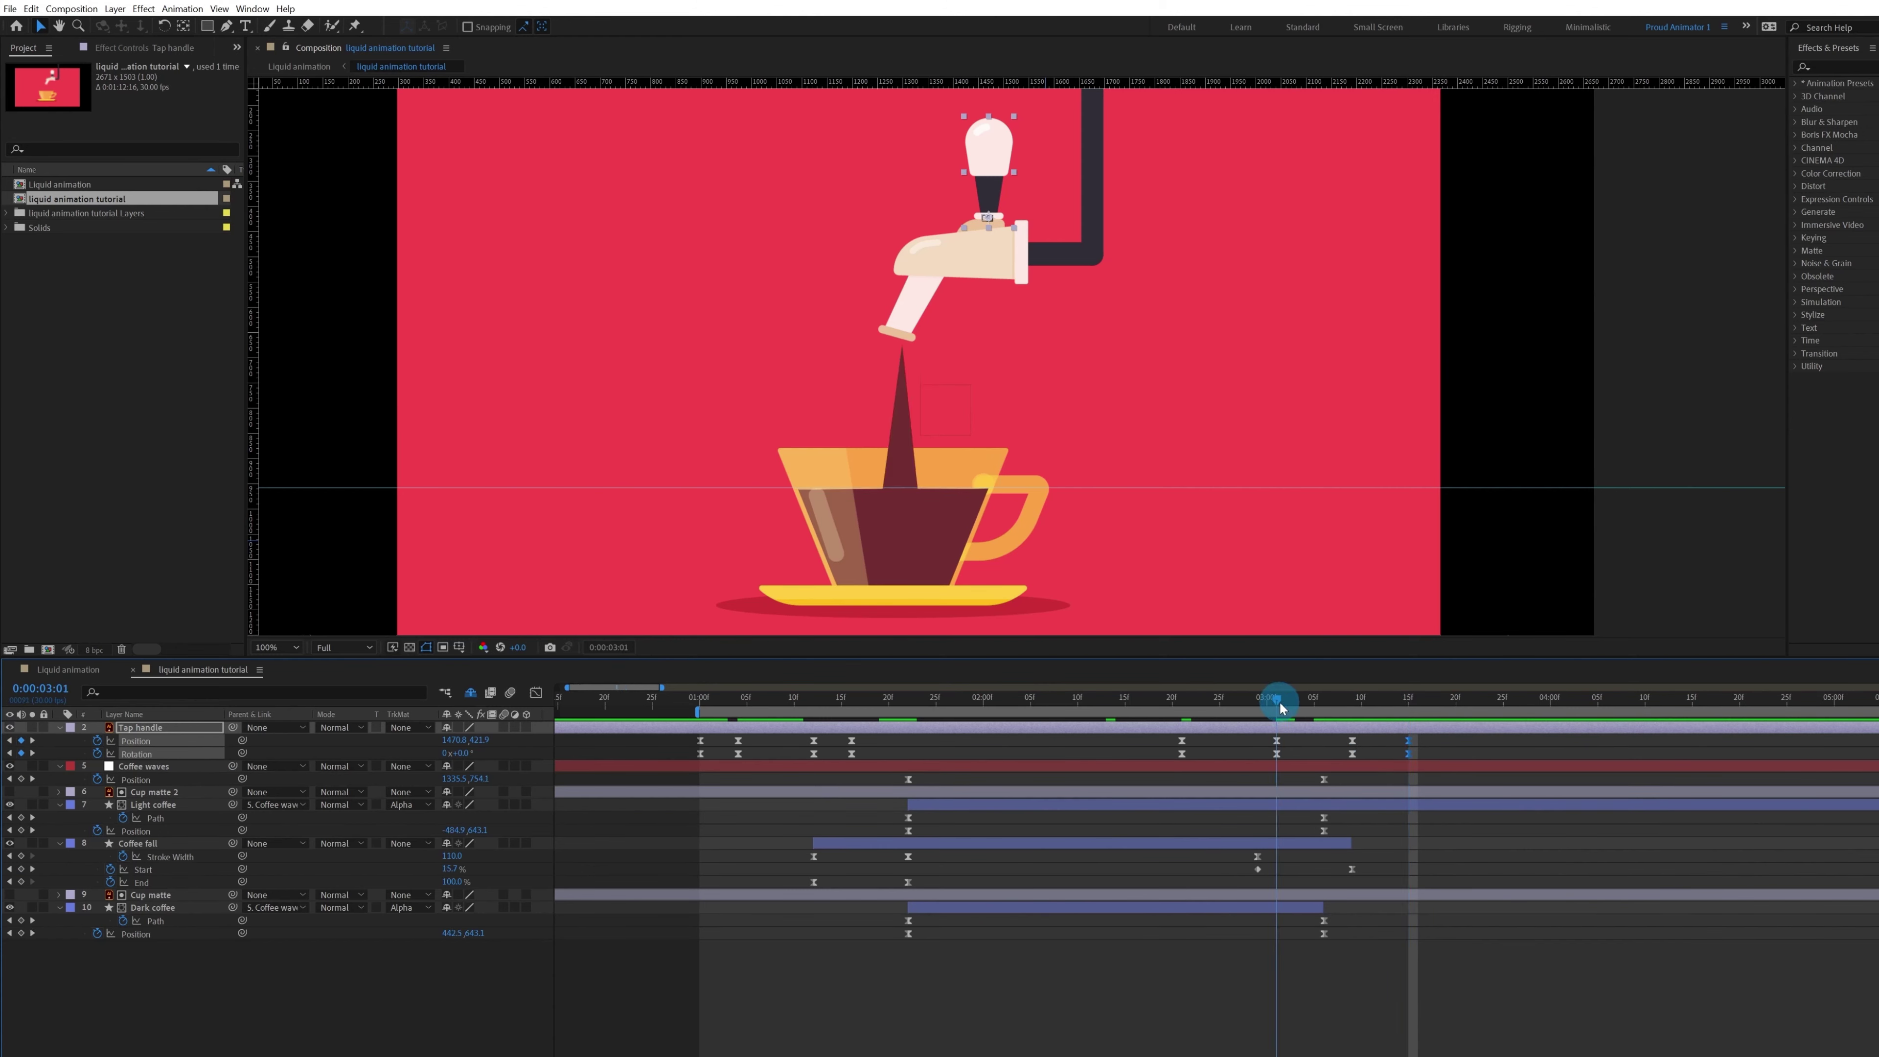
pyautogui.click(1249, 749)
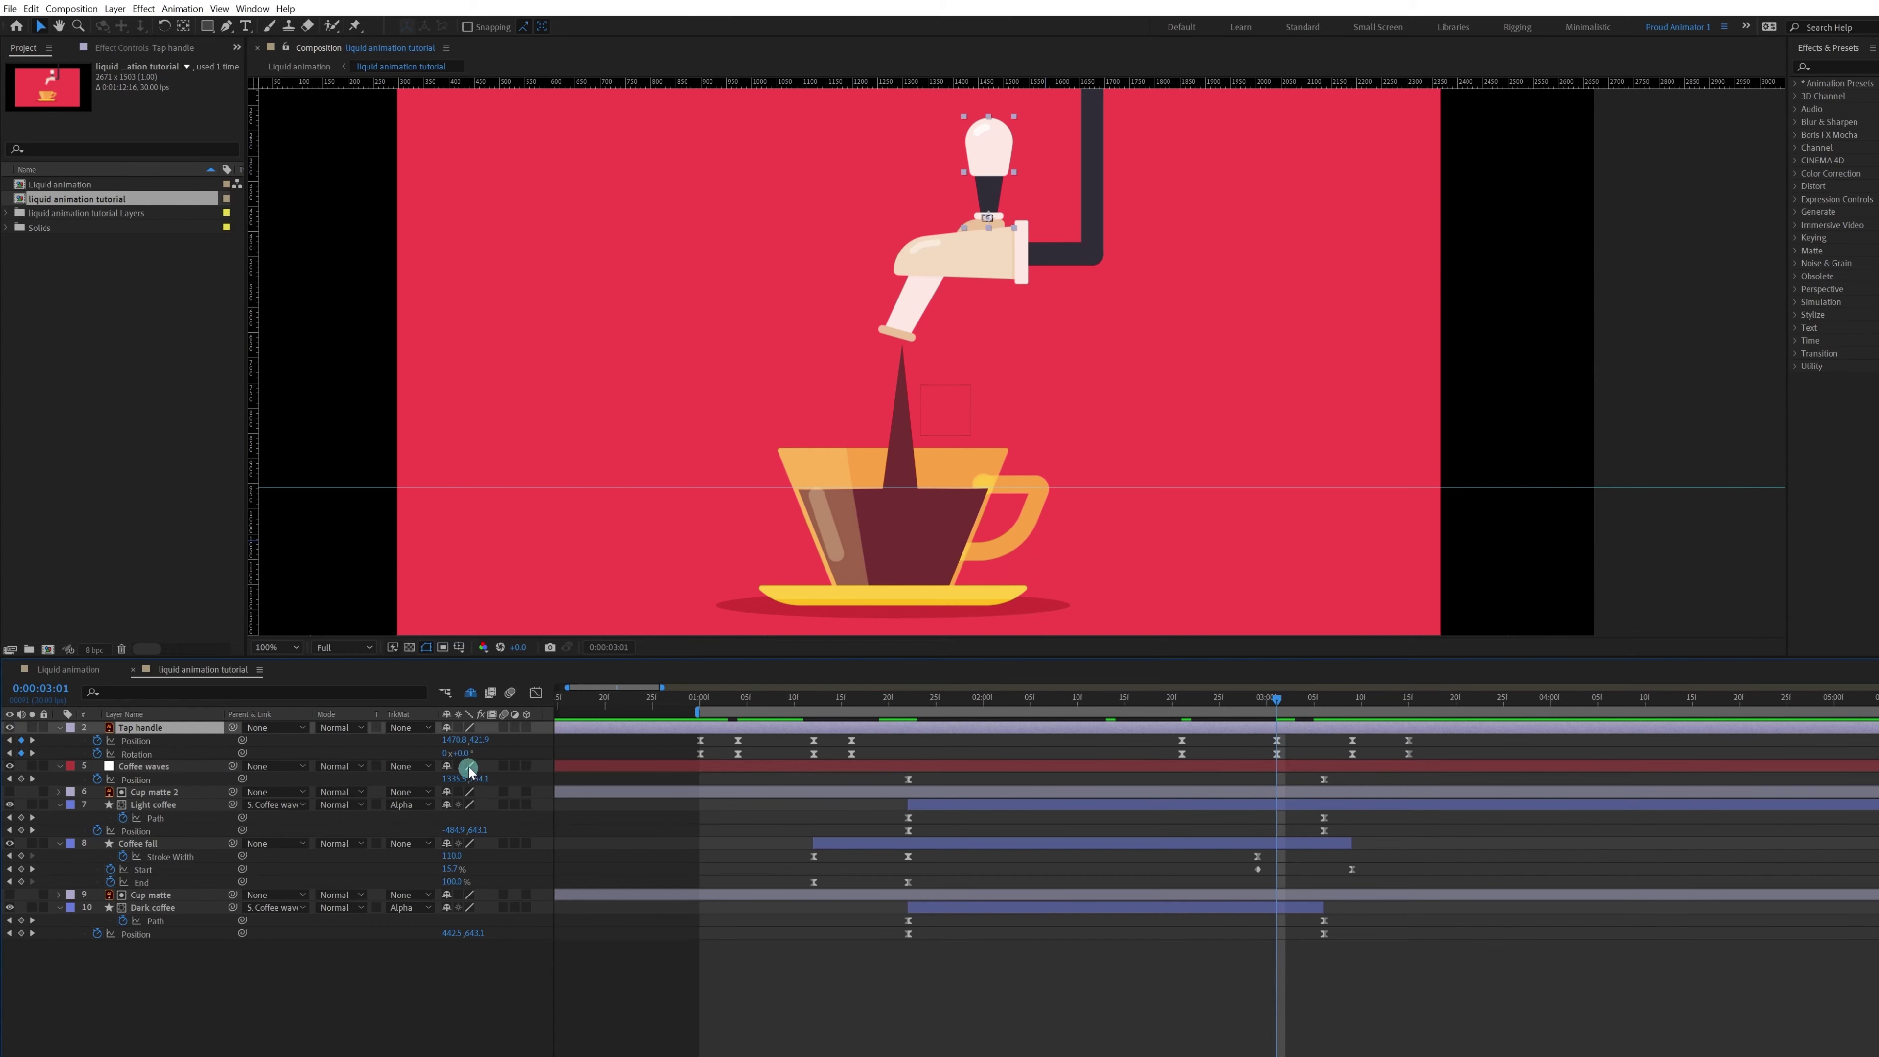
pyautogui.moveTo(465, 753); pyautogui.dragTo(455, 756)
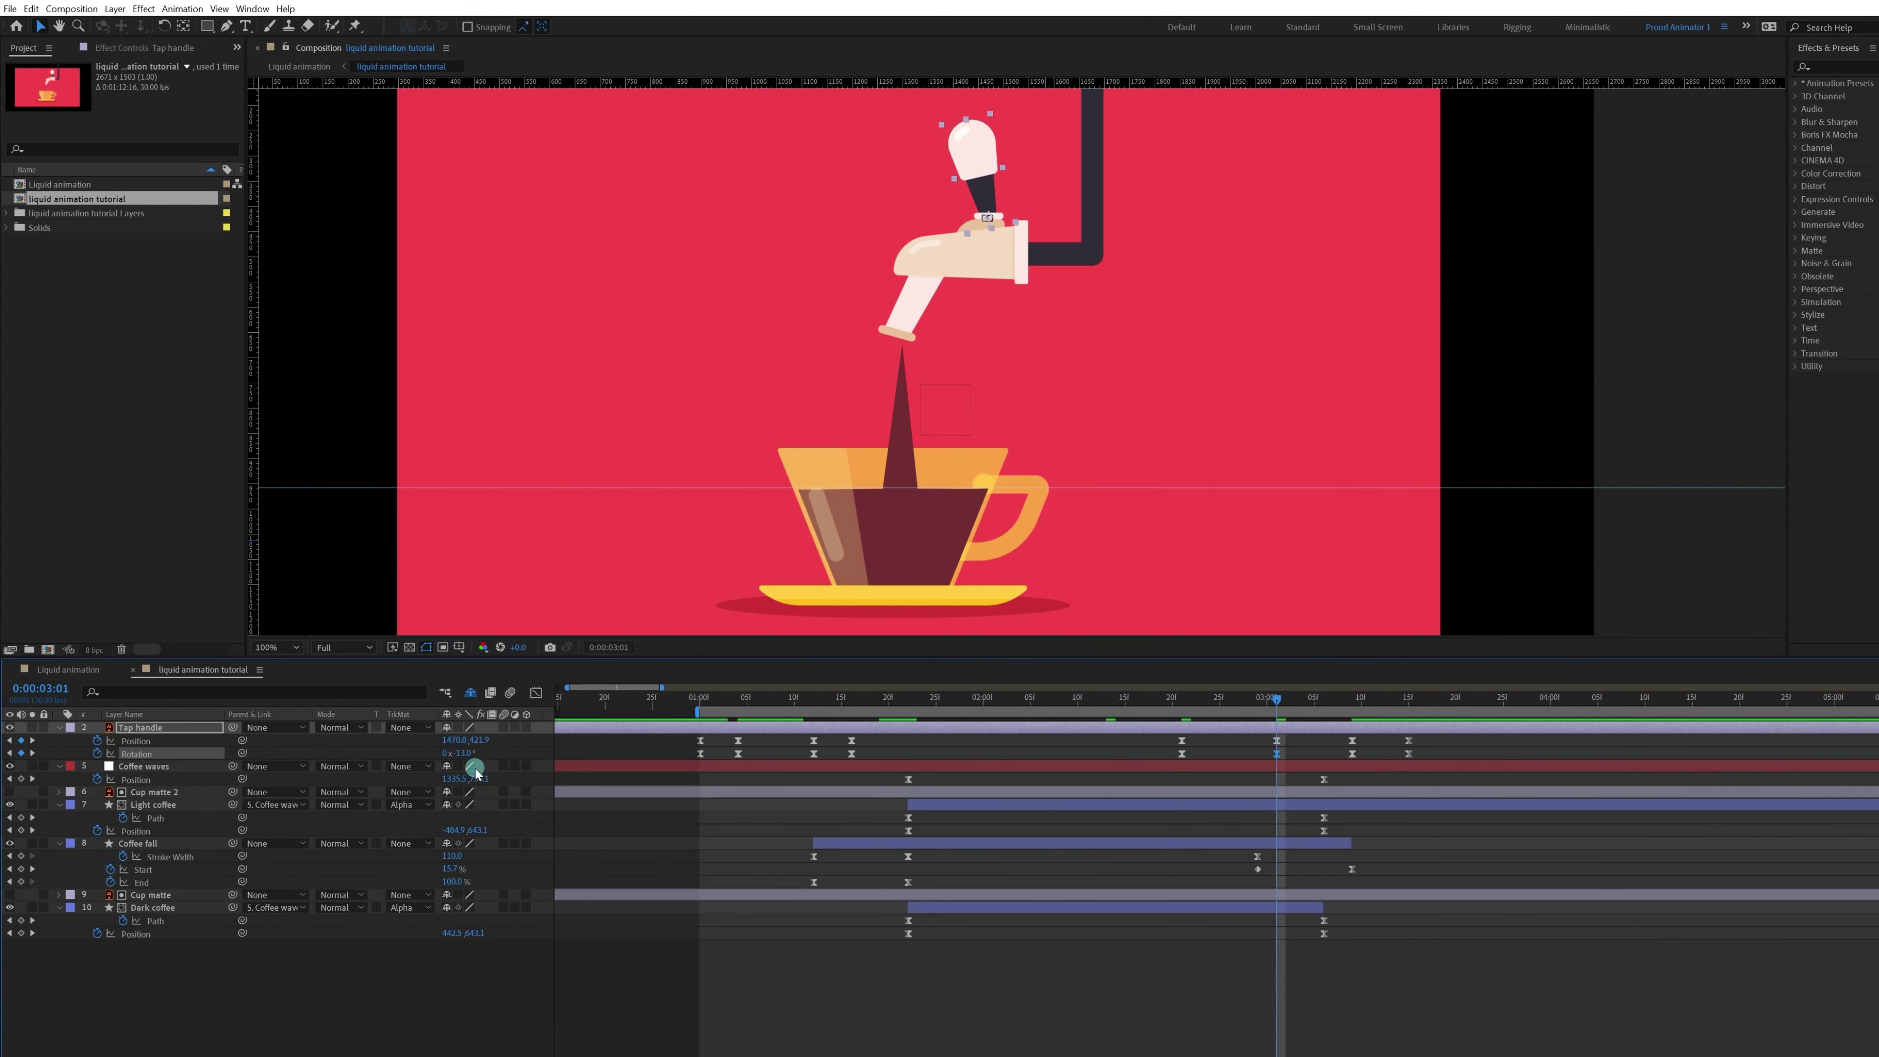
pyautogui.click(463, 753)
pyautogui.press('Return')
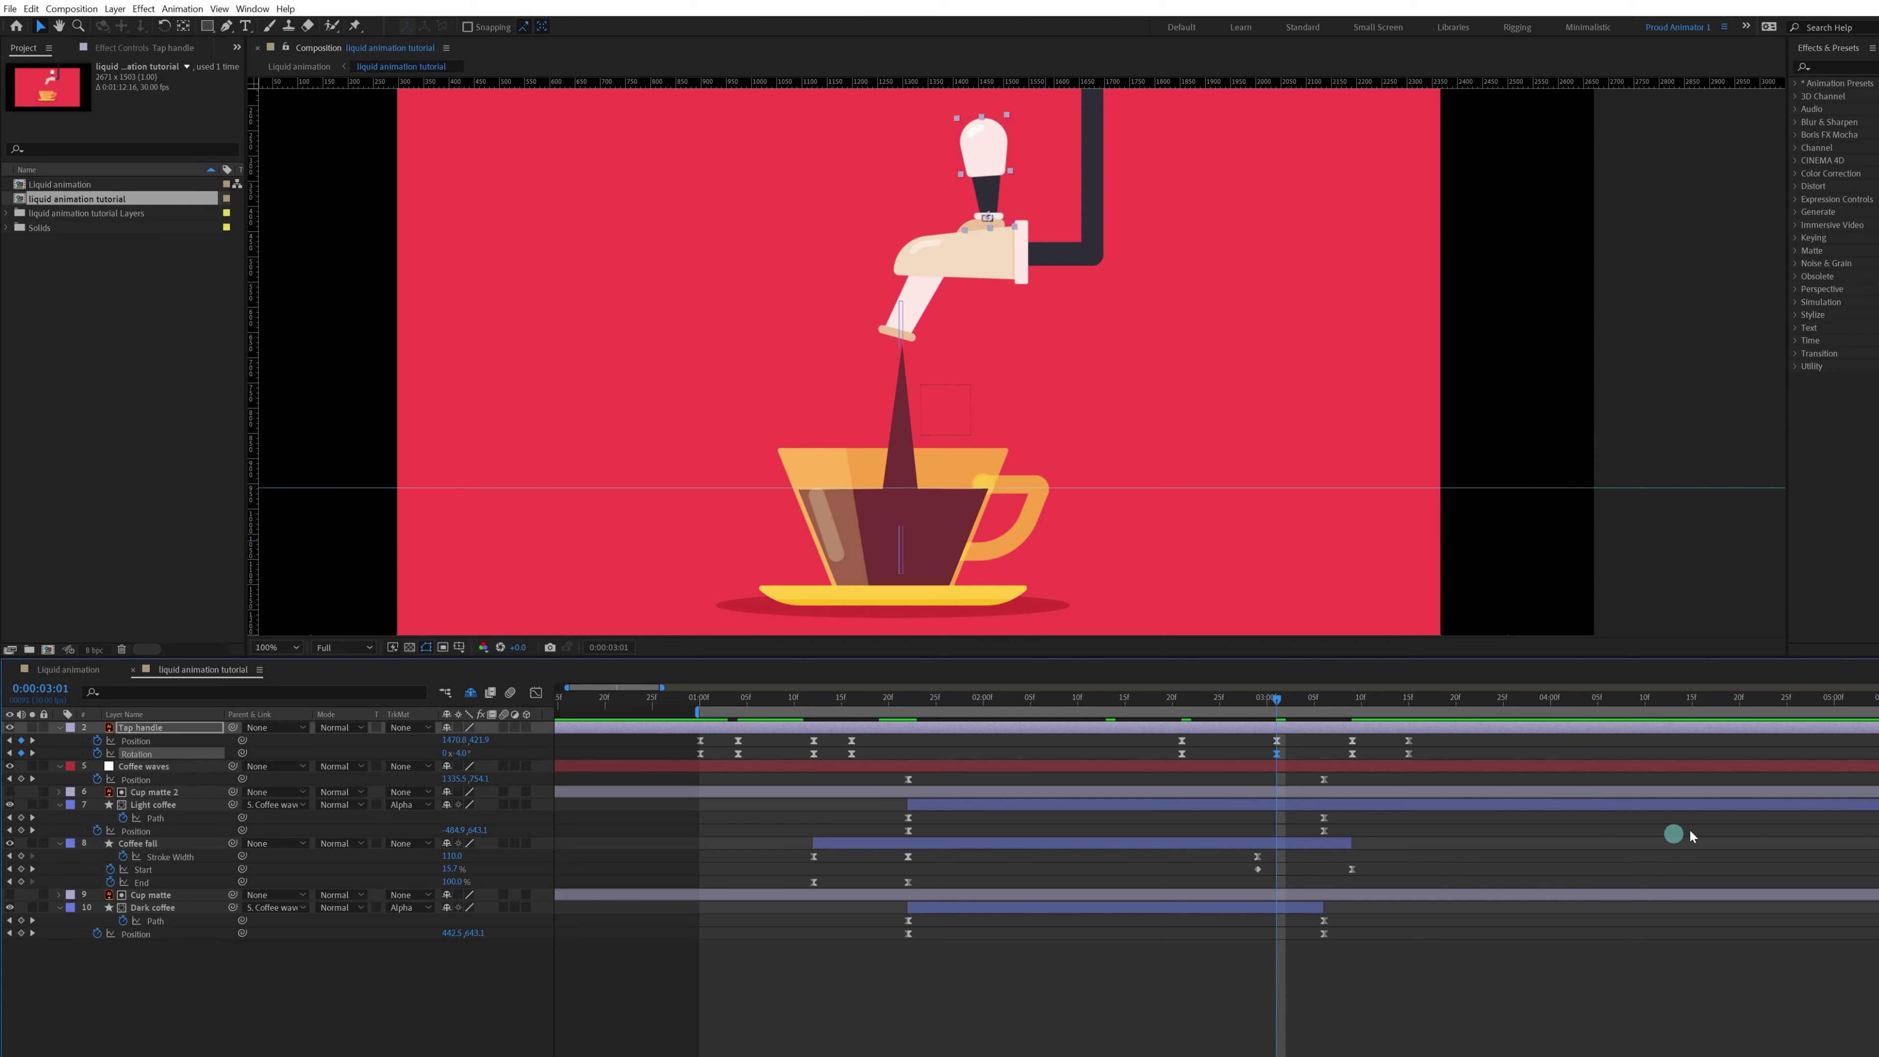
pyautogui.click(1351, 698)
pyautogui.click(464, 753)
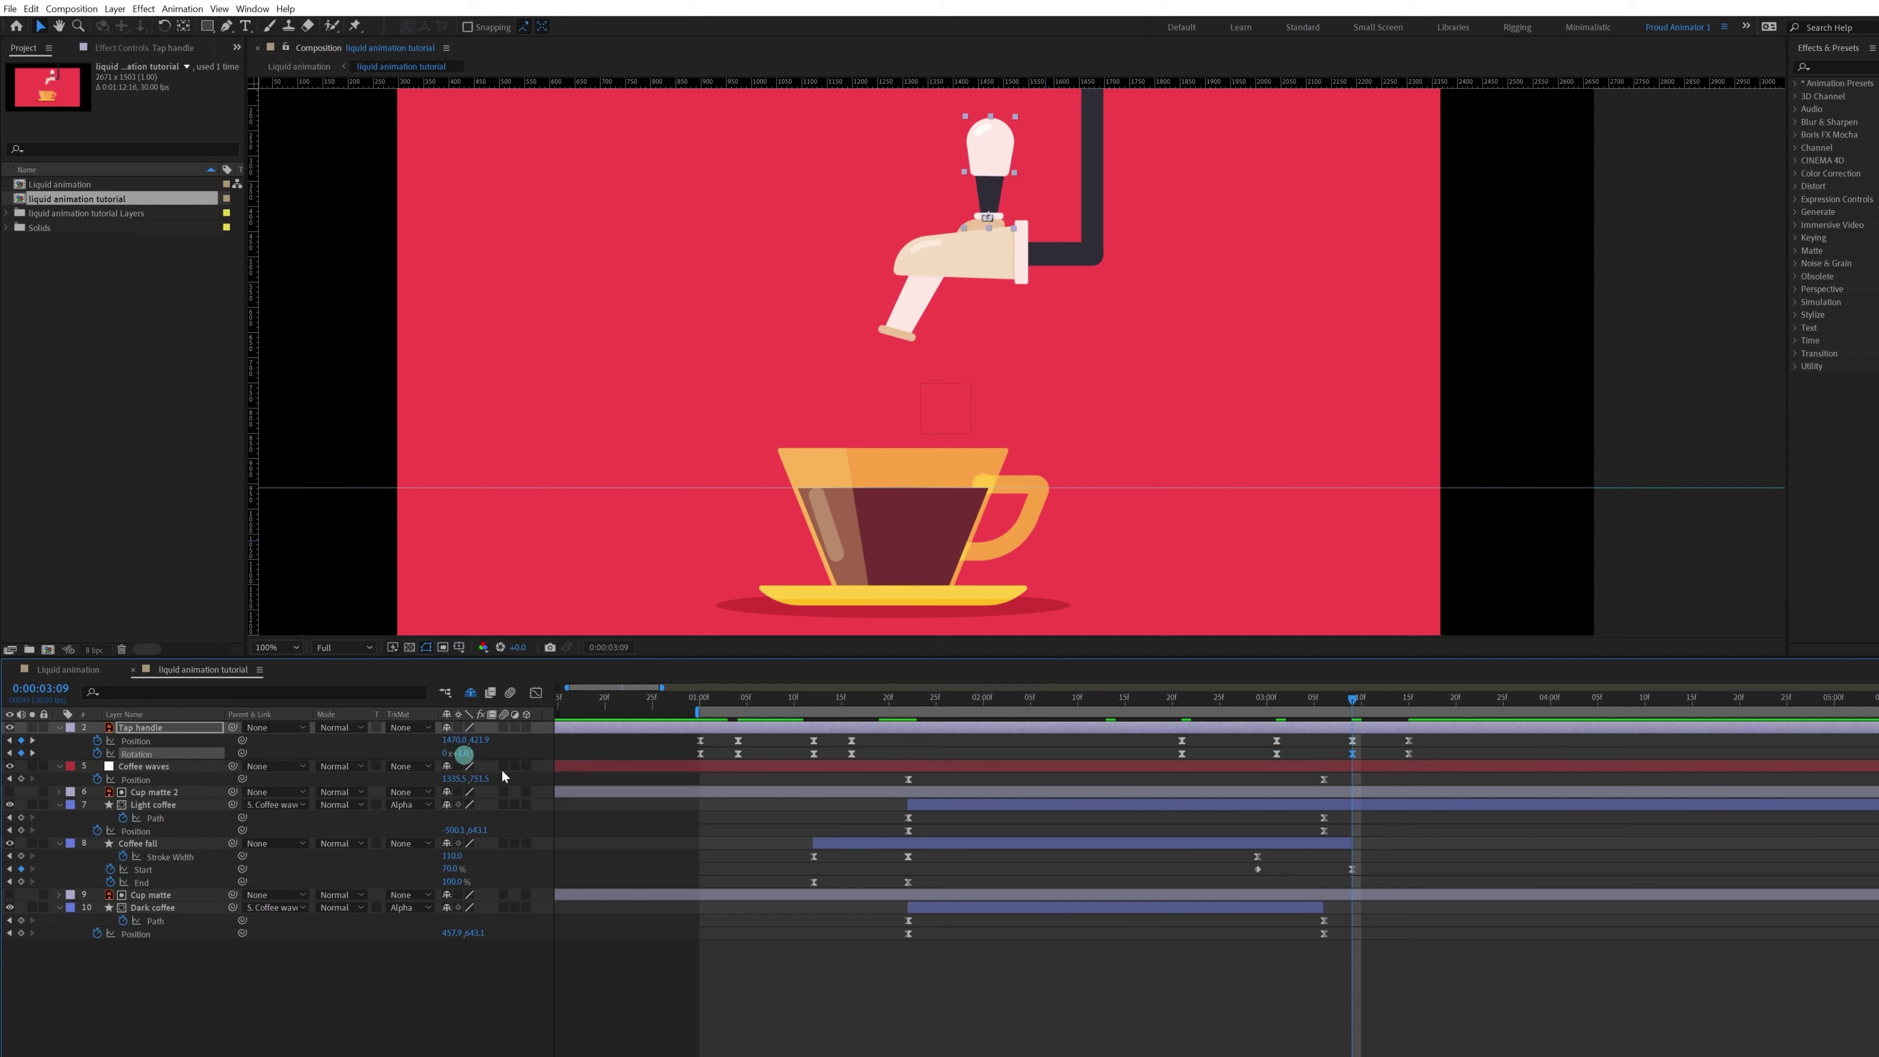
# Preview the tap handle closing from 0:00:02:18 and the whole pour from 0:00:01:05.
pyautogui.click(1154, 697)
pyautogui.click(1242, 1014)
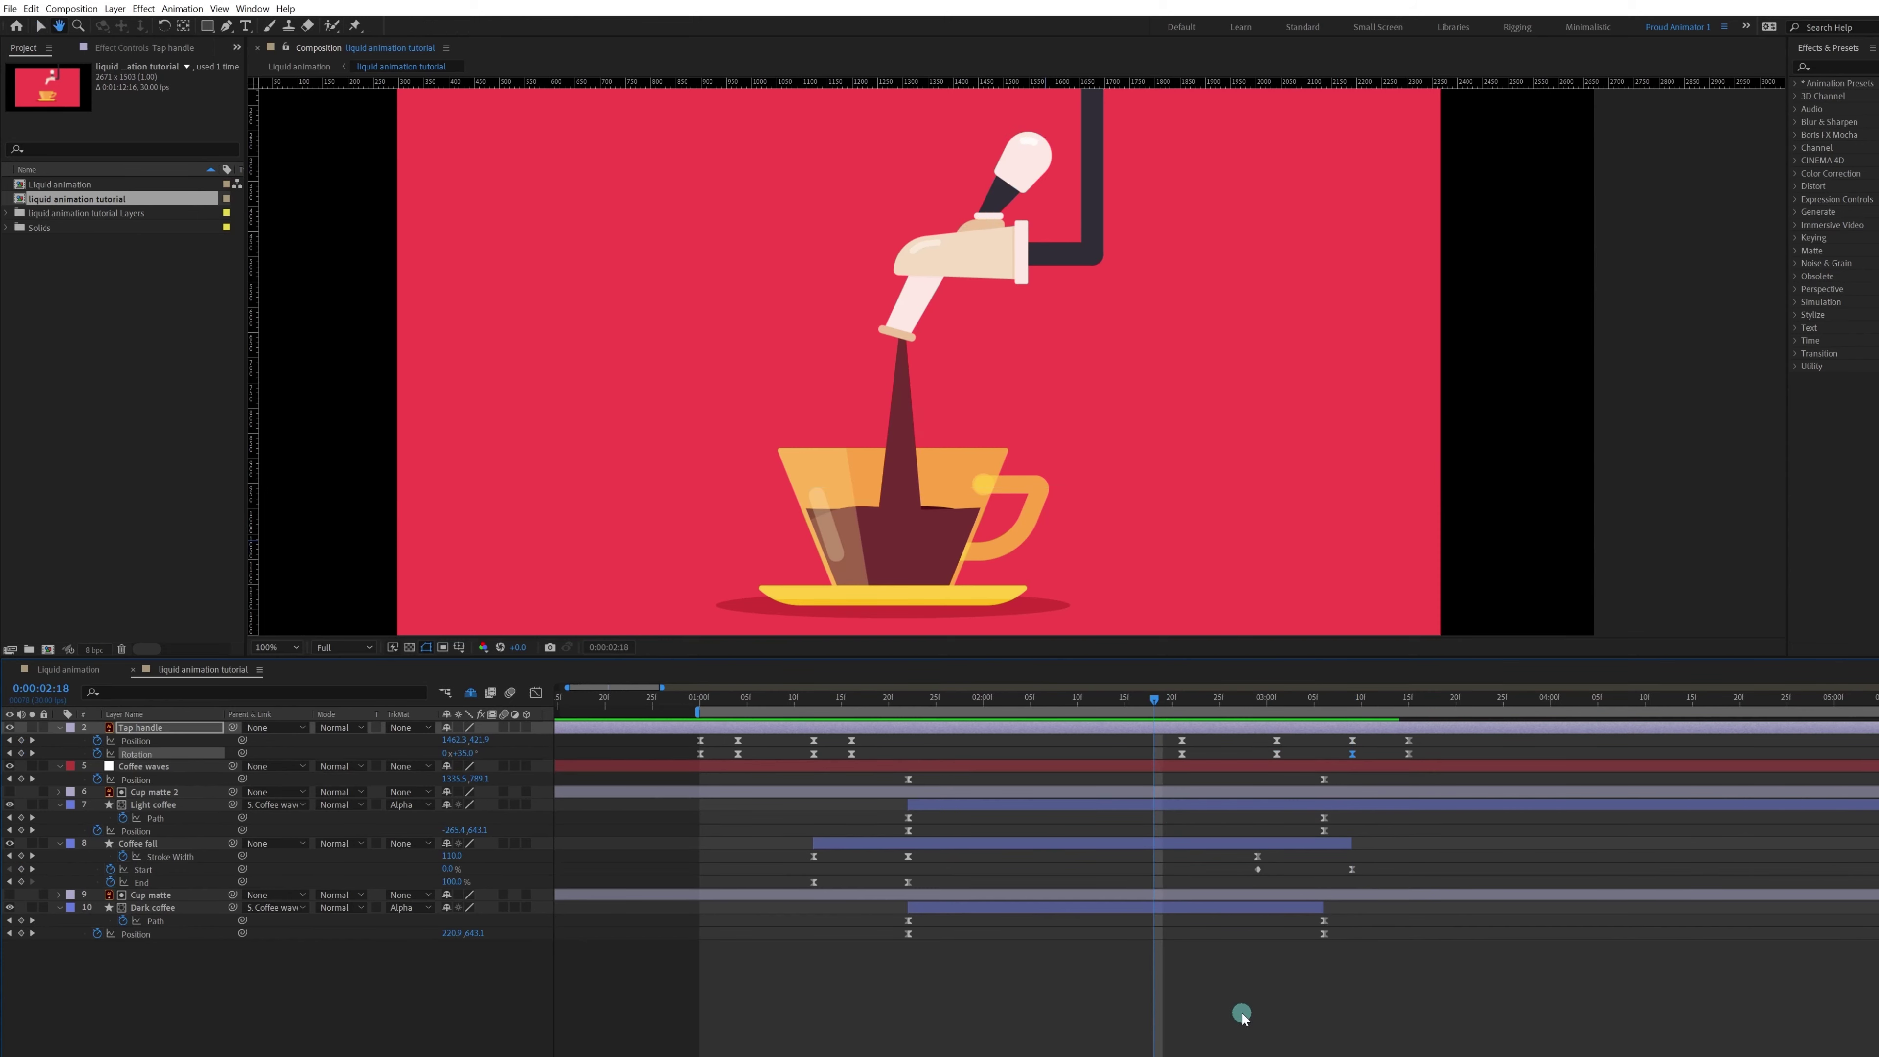
pyautogui.press('space')
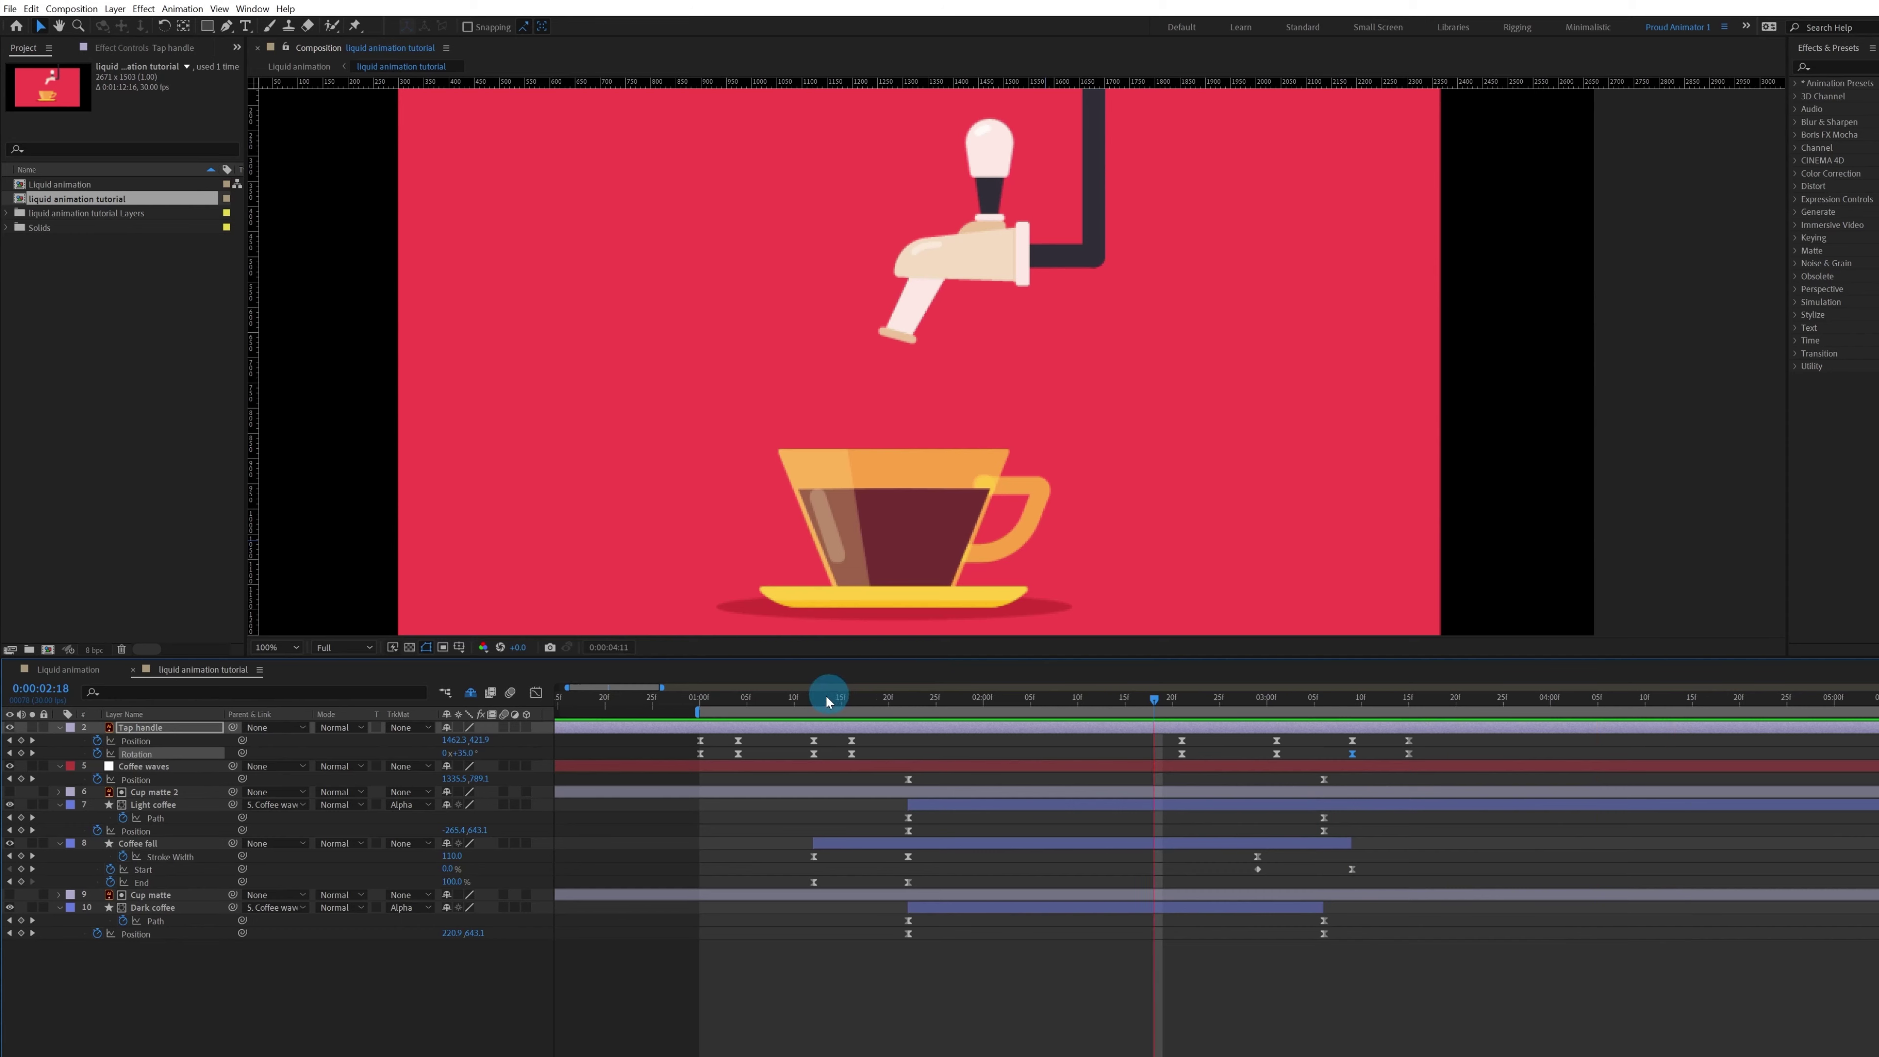
pyautogui.moveTo(827, 701); pyautogui.dragTo(746, 698)
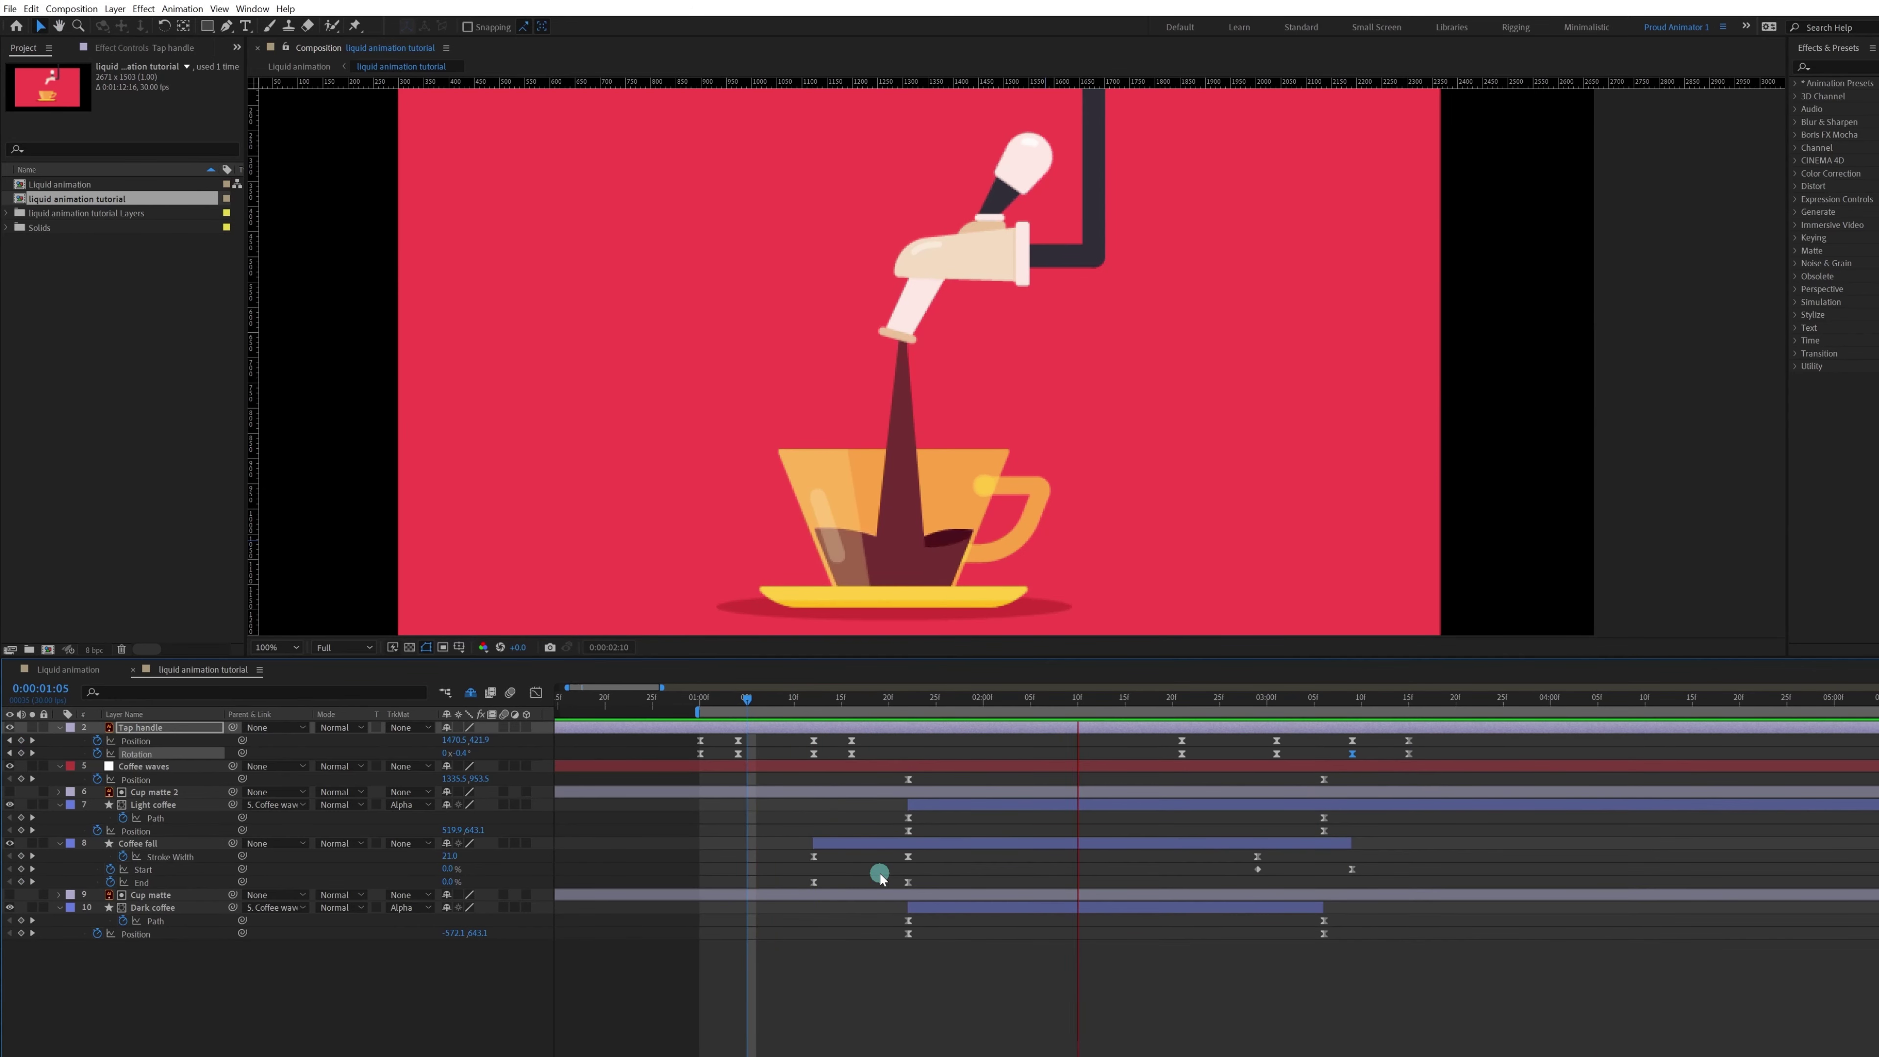
# Move the Coffee fall Stroke Width and Start keyframes at 0:00:02:29 to 0:00:03:01.
pyautogui.press('space')
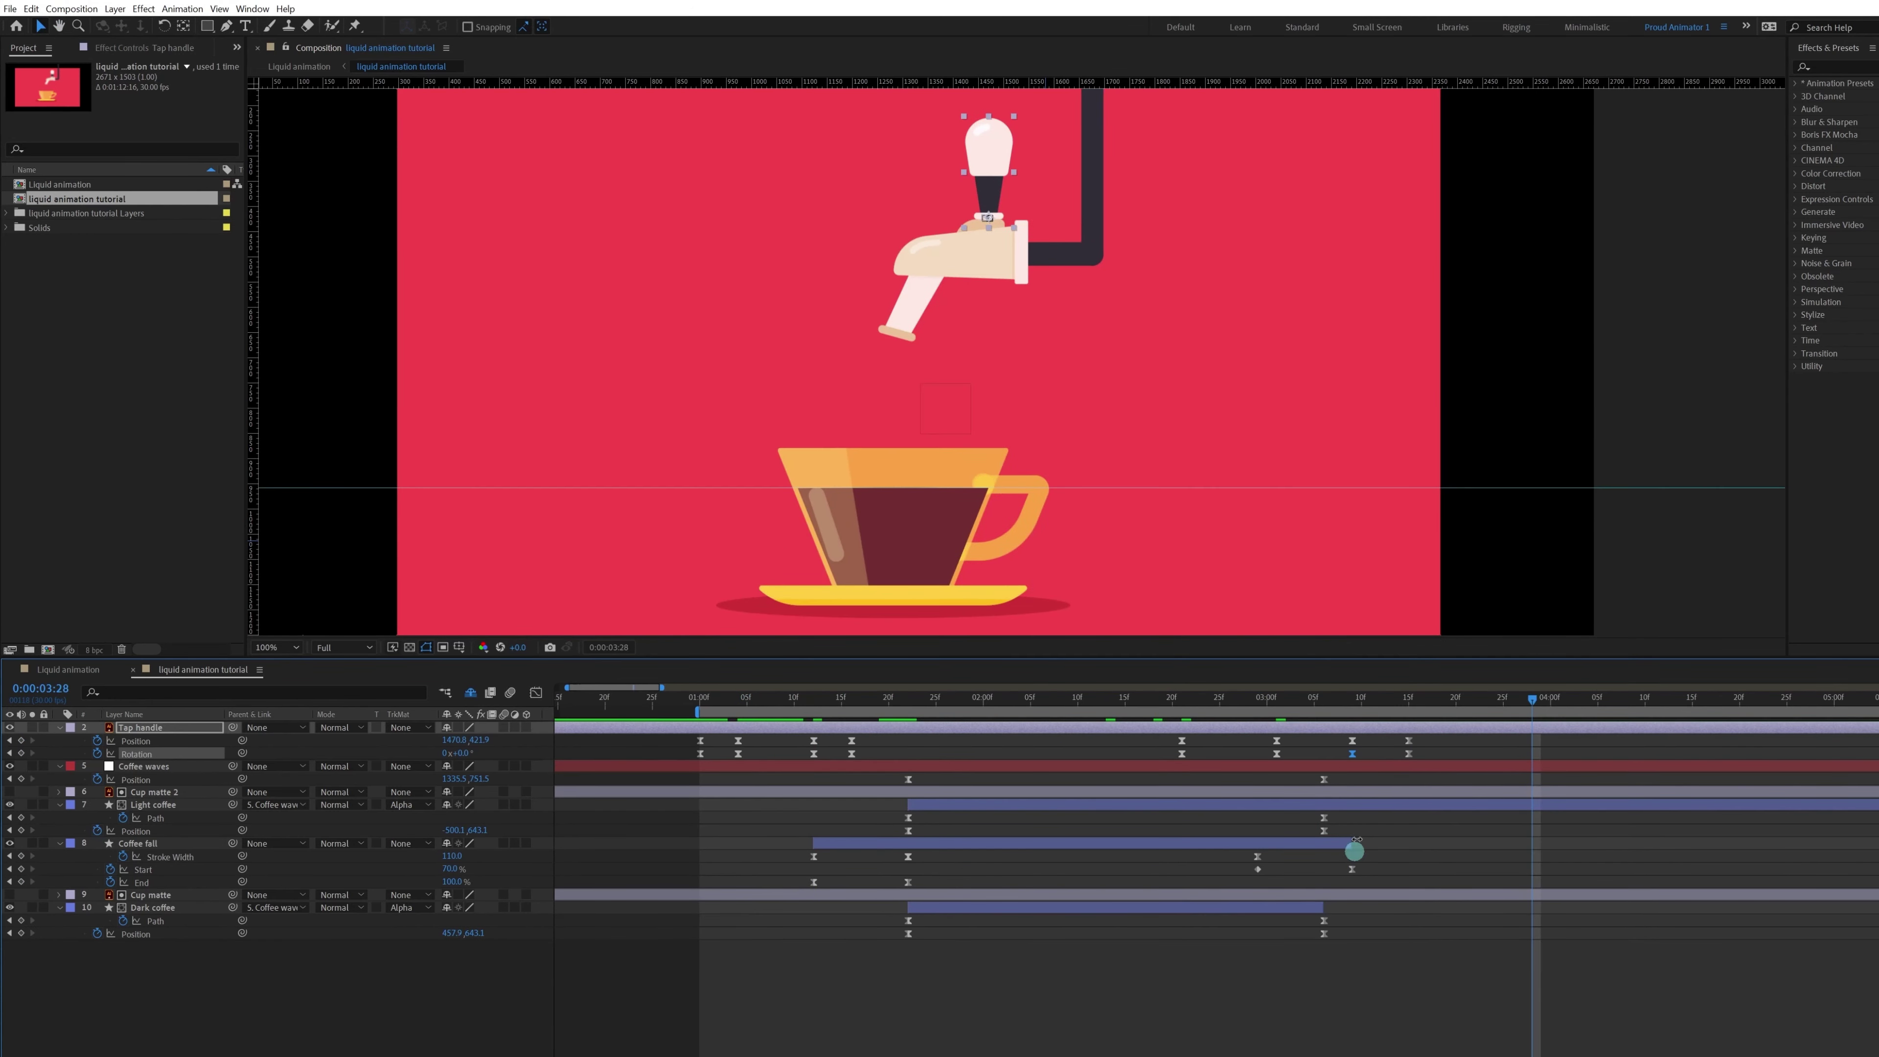
pyautogui.click(1256, 702)
pyautogui.click(1312, 886)
pyautogui.click(1278, 857)
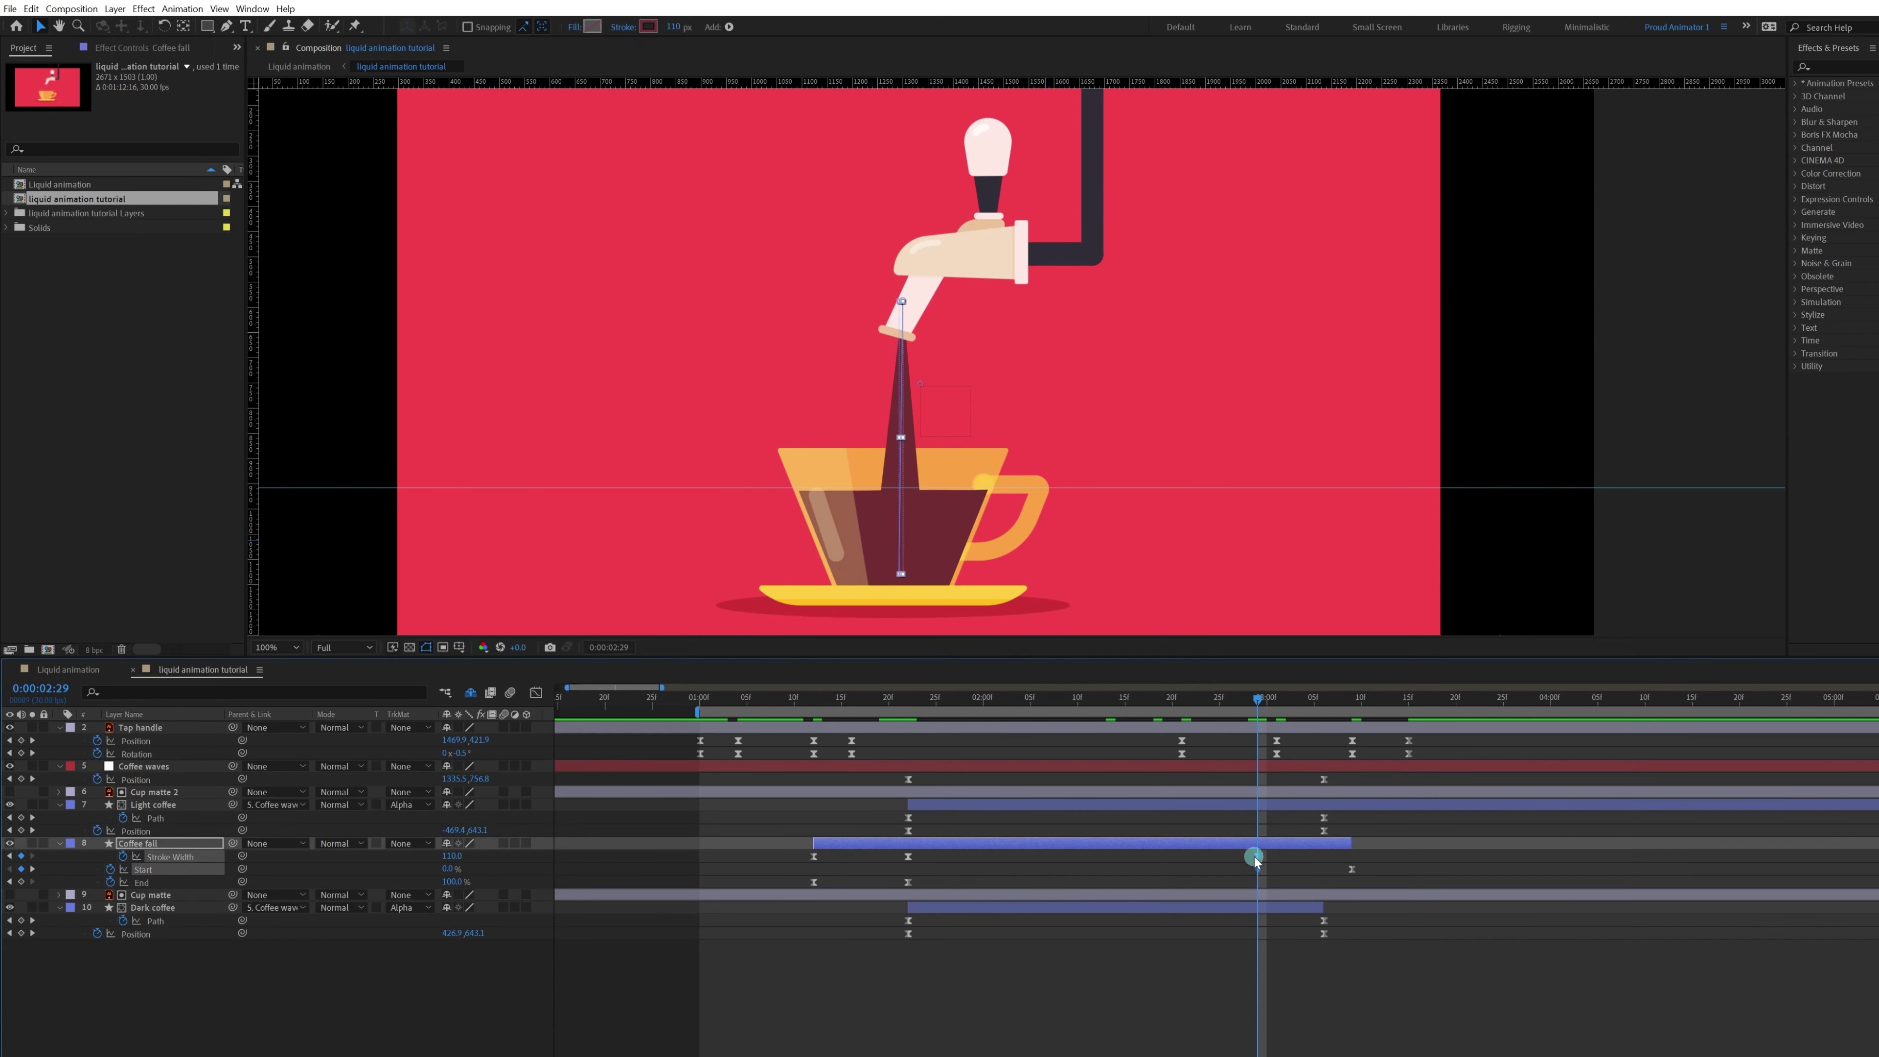
pyautogui.click(1267, 859)
# Preview the whole pour from 0:00:01:01 and inspect the coffee stream around 0:00:02:03.
pyautogui.click(1402, 970)
pyautogui.press('space')
pyautogui.click(707, 698)
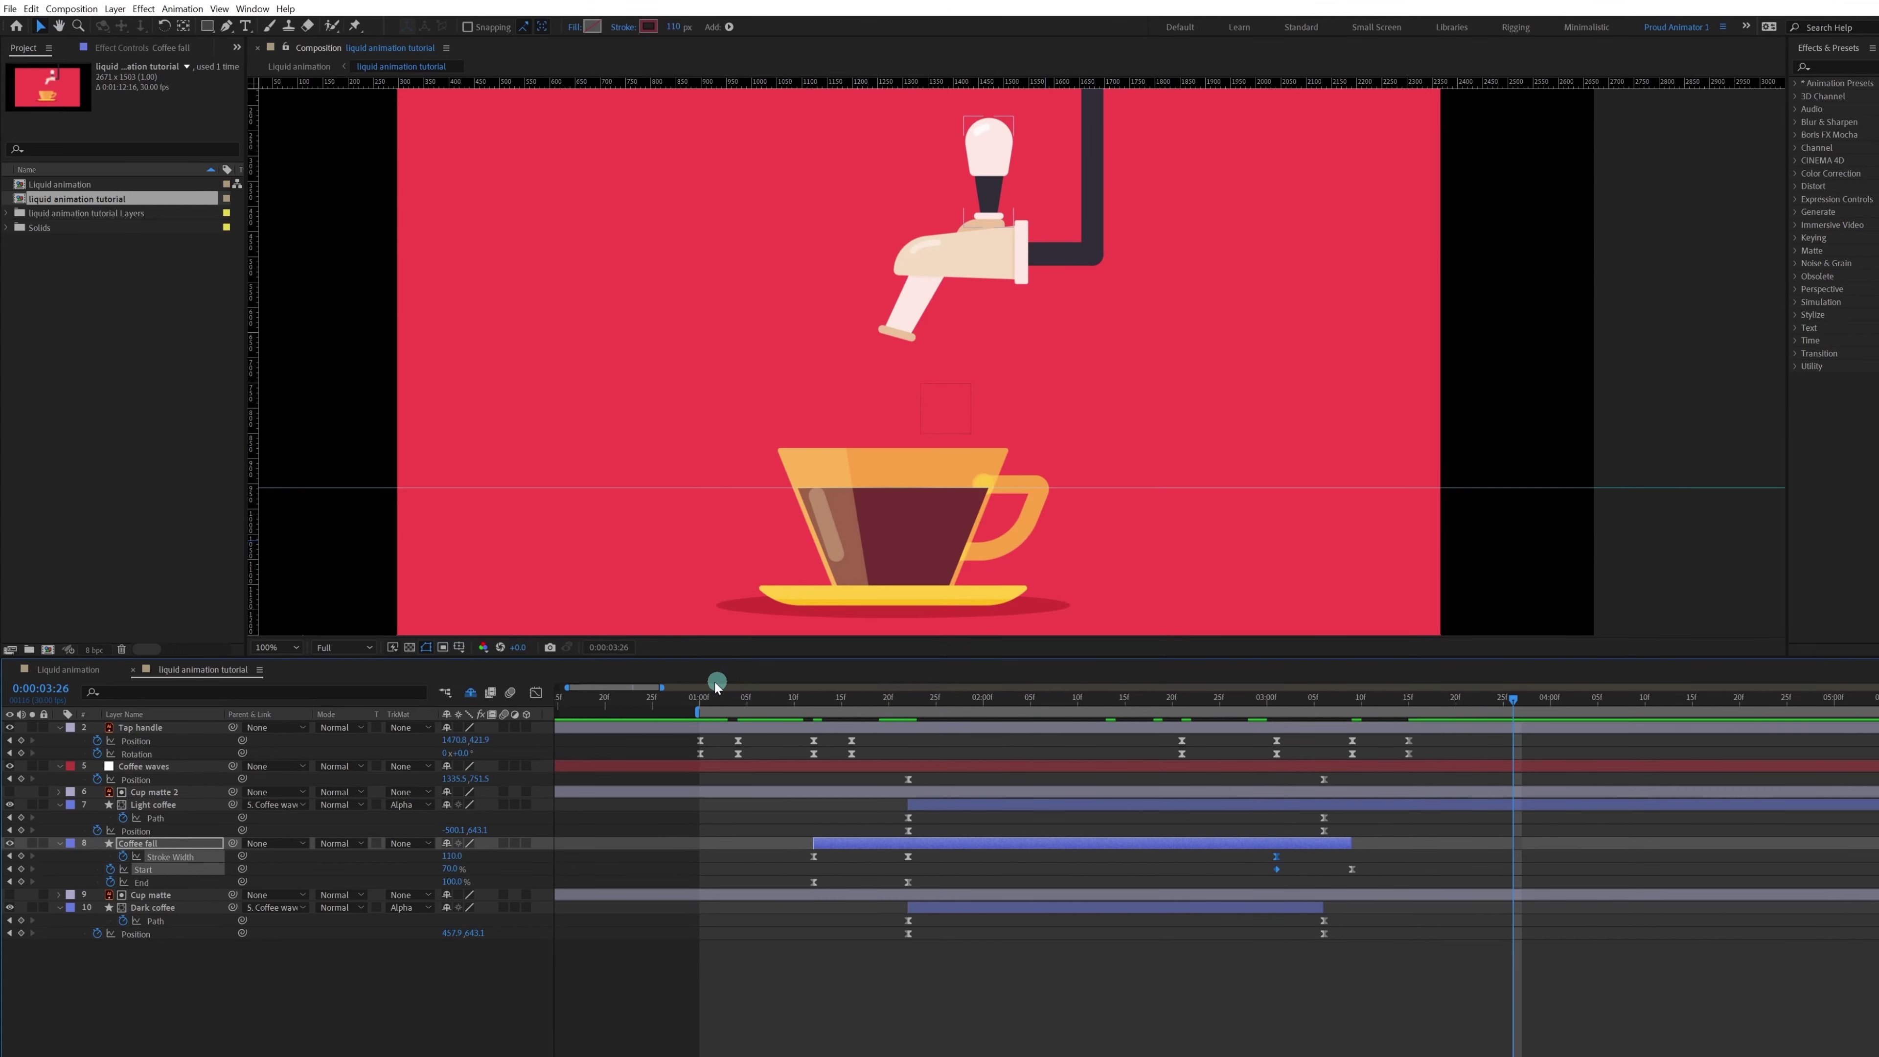
pyautogui.press('space')
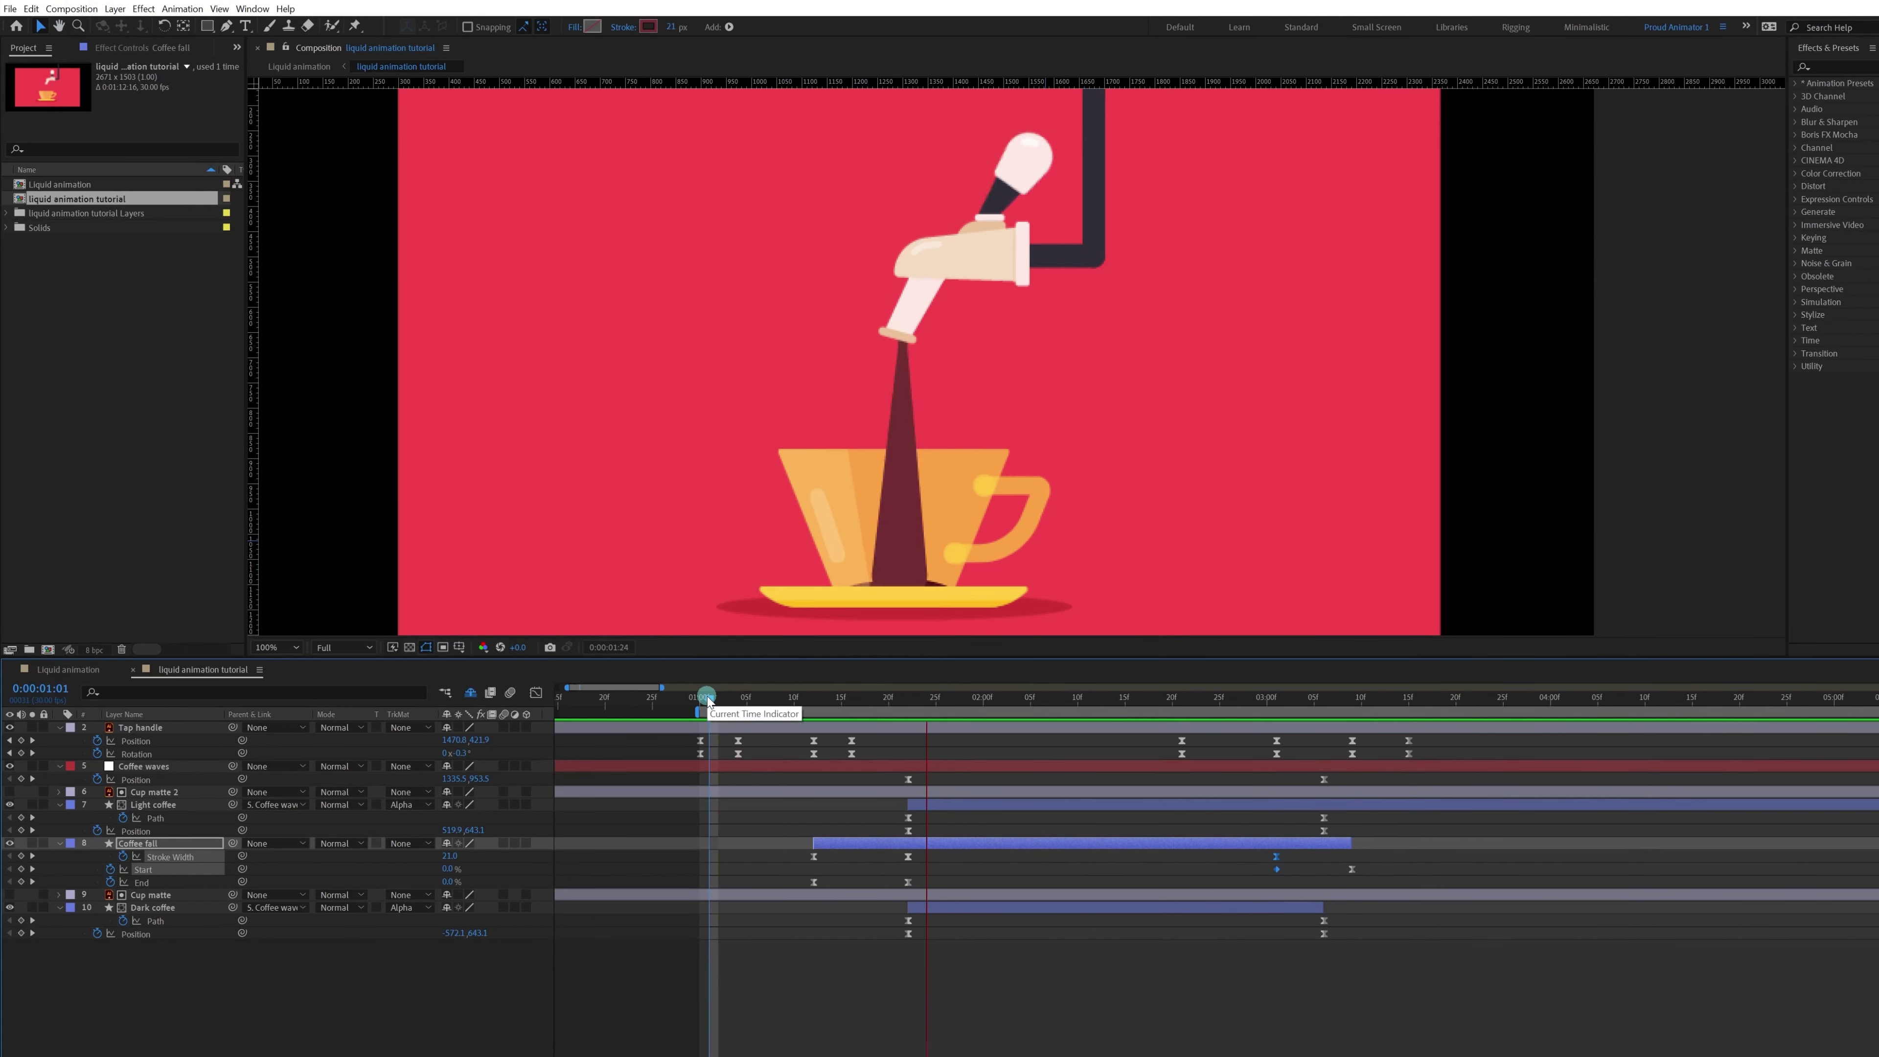
pyautogui.click(1009, 925)
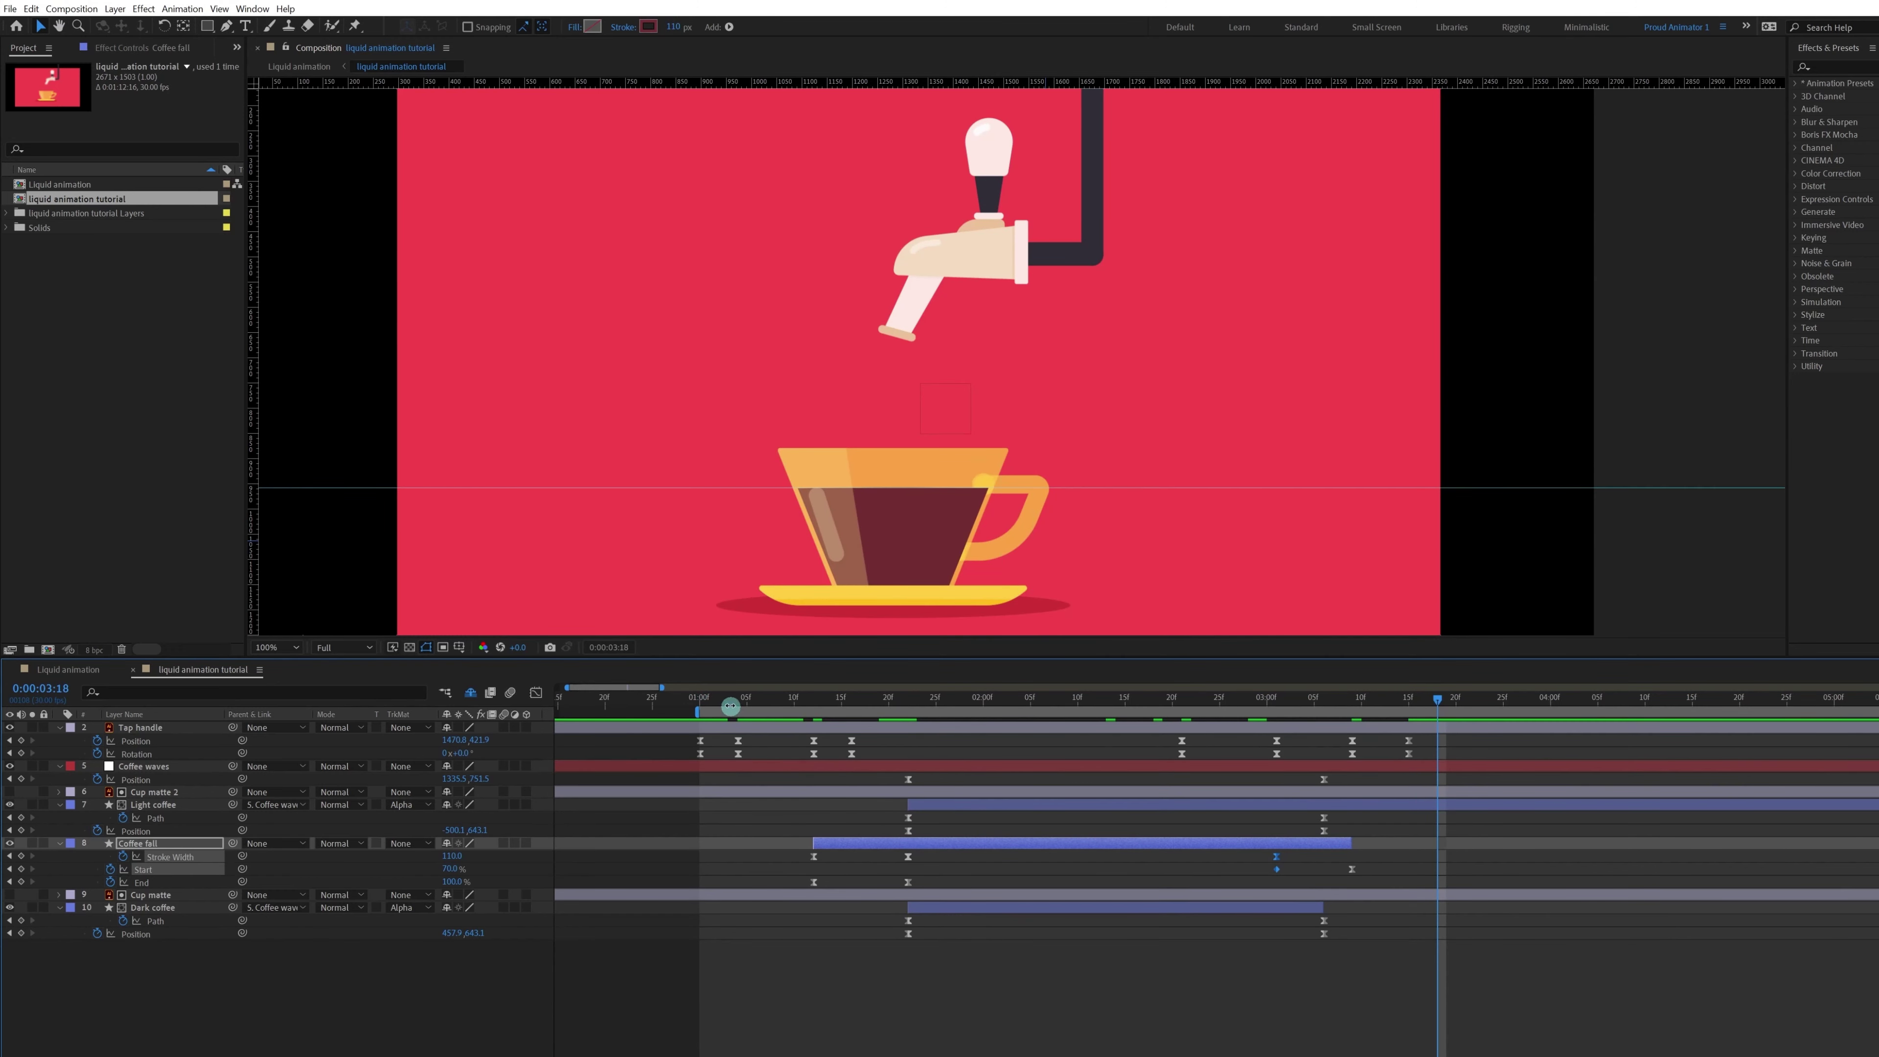
pyautogui.moveTo(711, 705); pyautogui.dragTo(1011, 731)
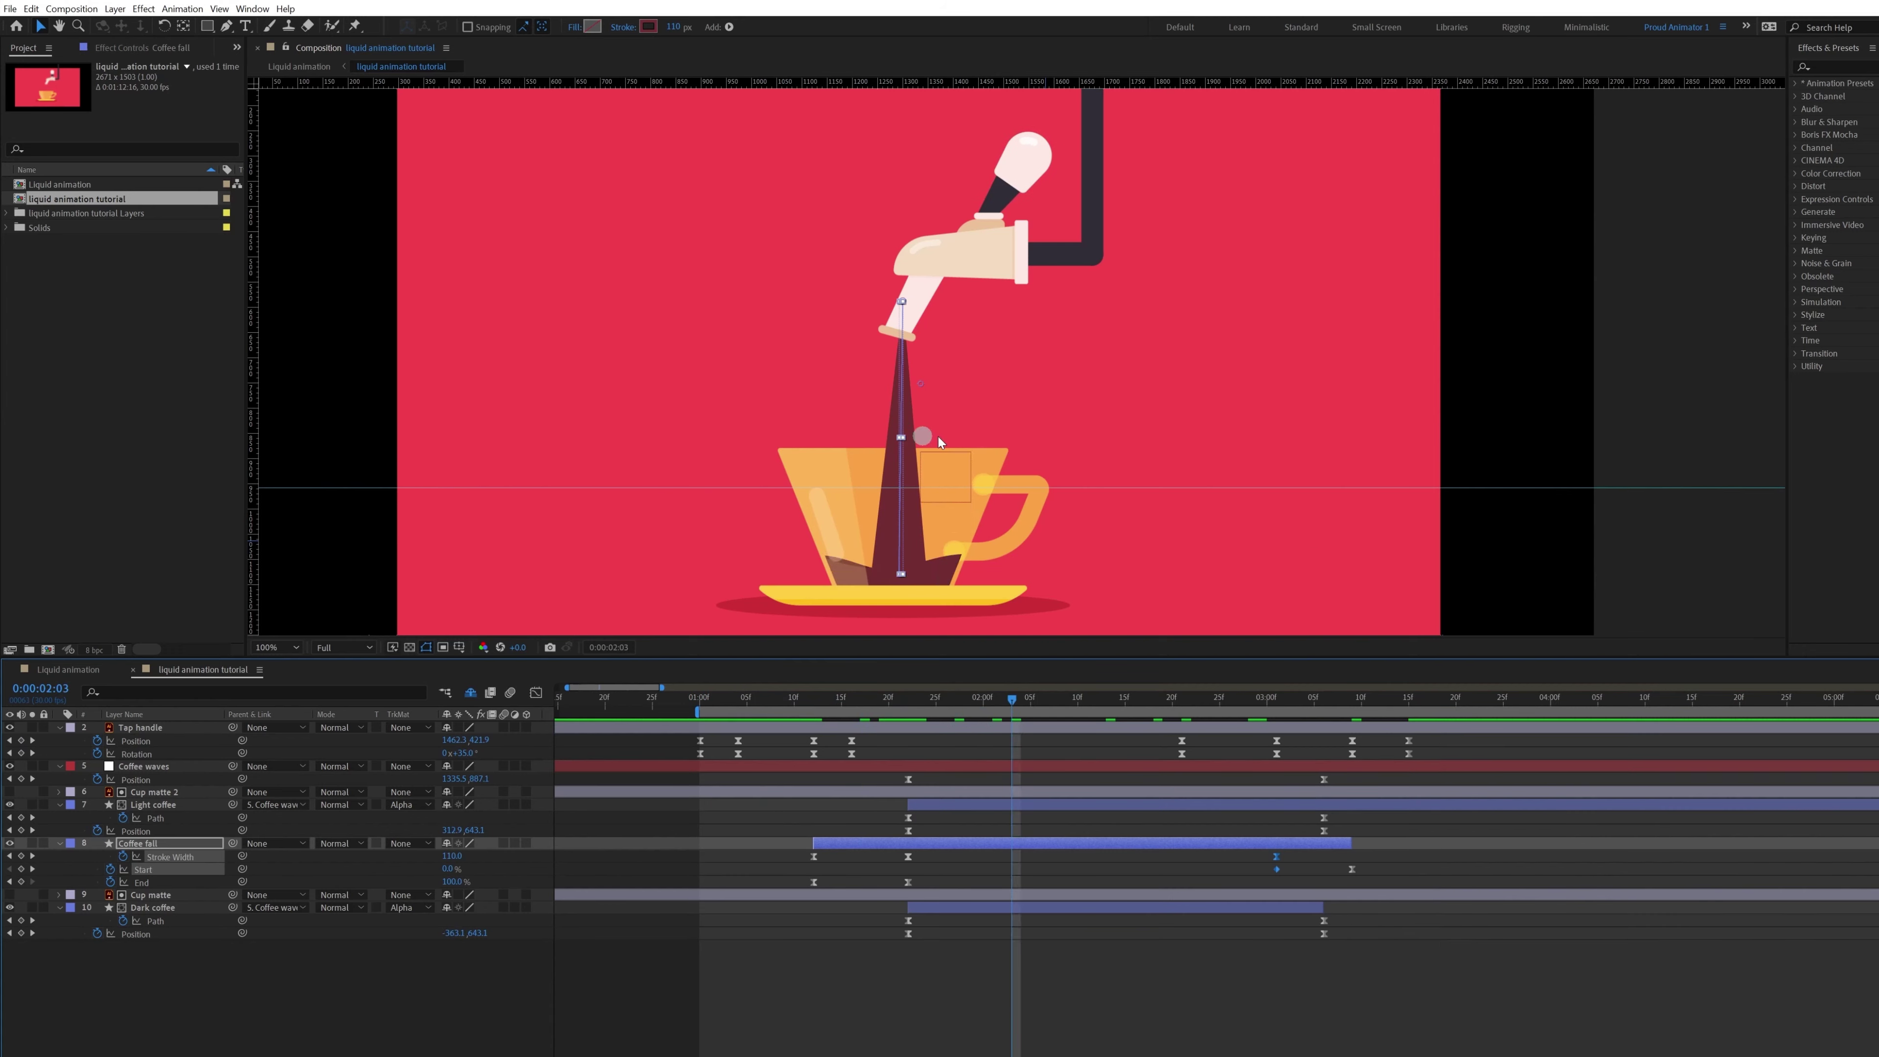
pyautogui.press('space')
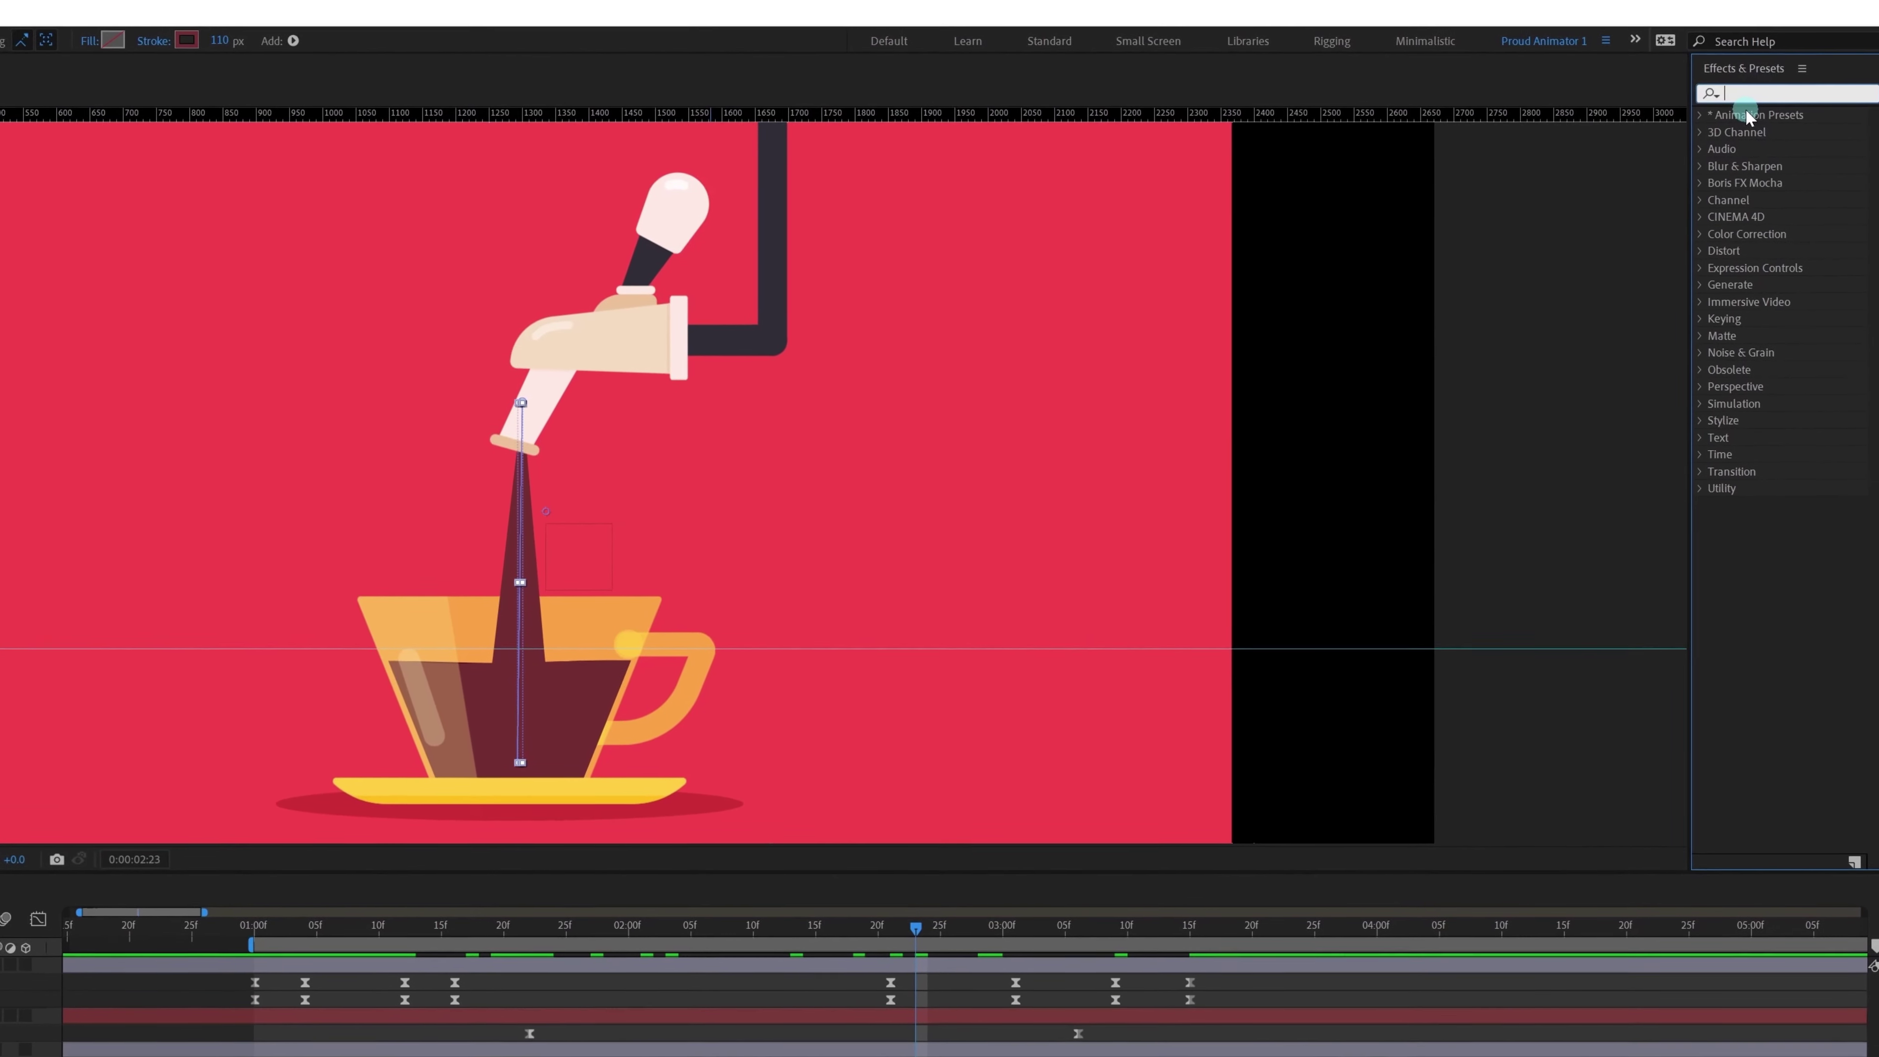
# Apply the Roughen Edges effect to the Coffee fall layer with a Border of 15.
pyautogui.write('roughen e')
pyautogui.moveTo(1813, 132); pyautogui.dragTo(564, 534)
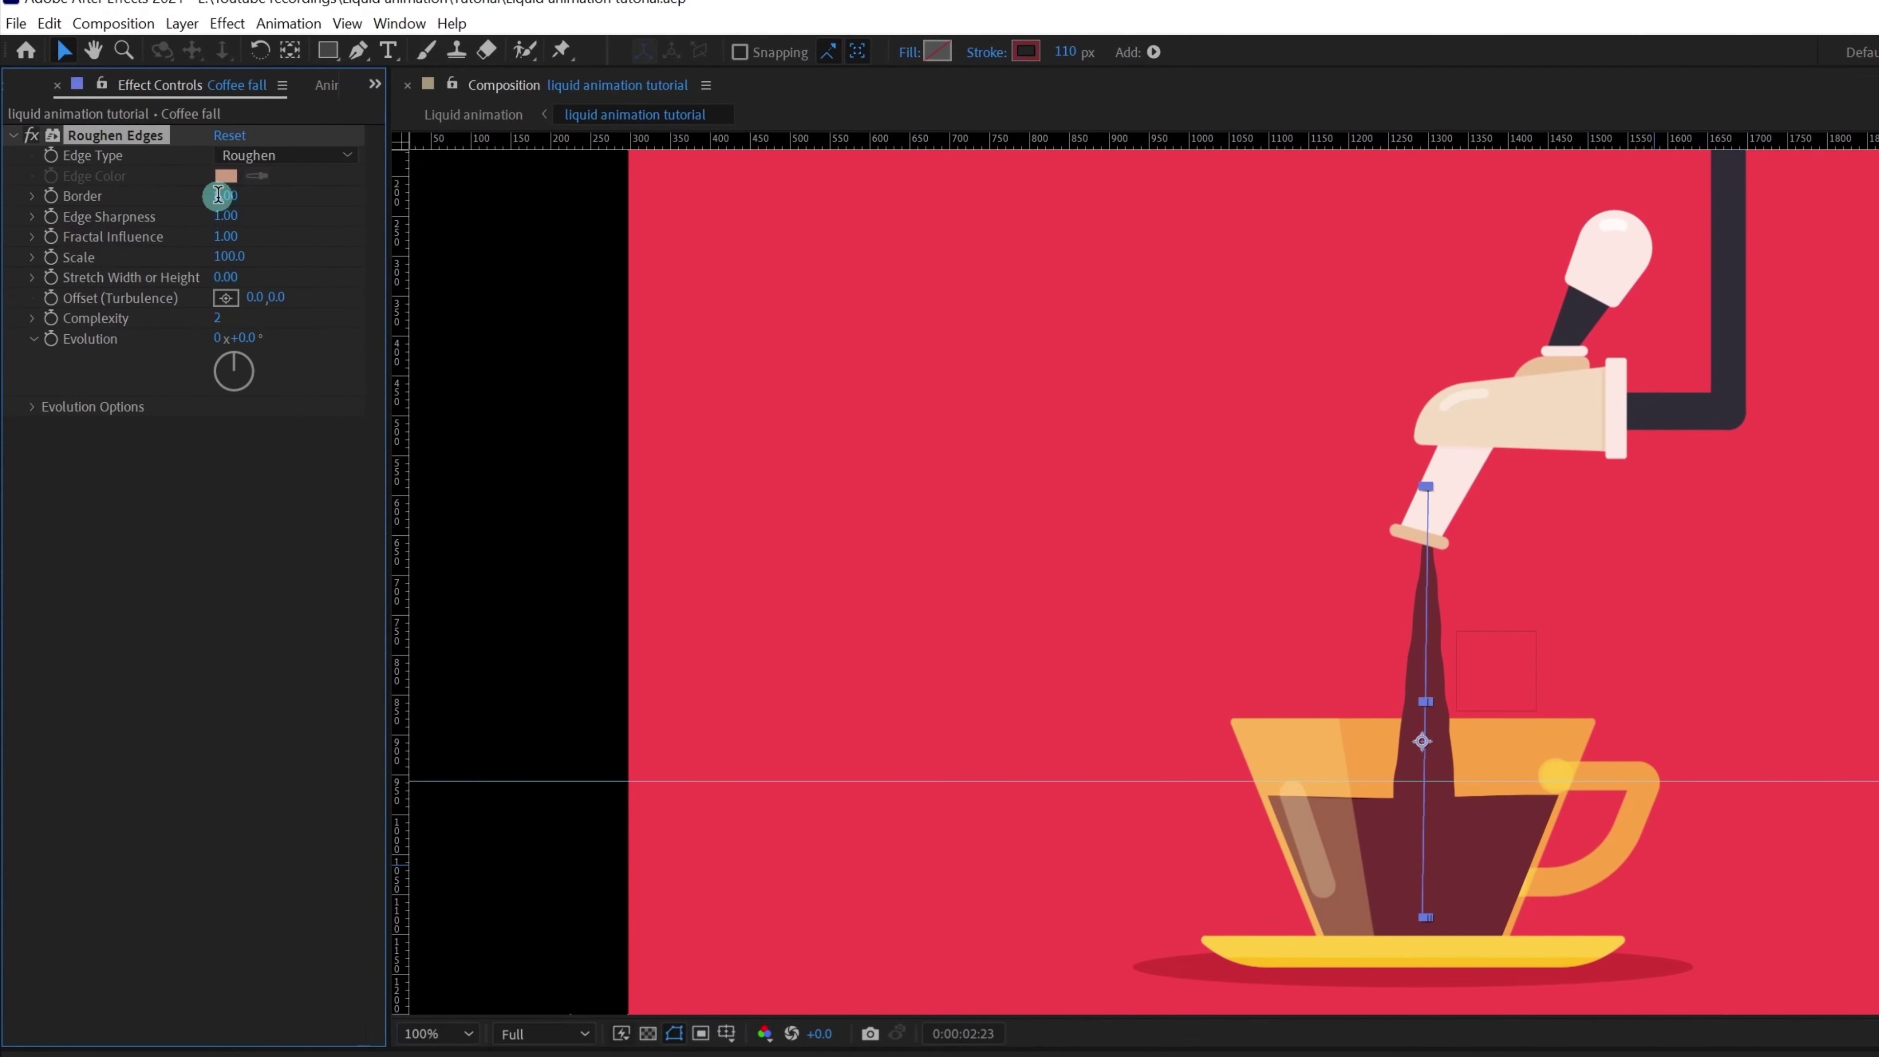
pyautogui.click(220, 195)
pyautogui.write('15')
pyautogui.press('Return')
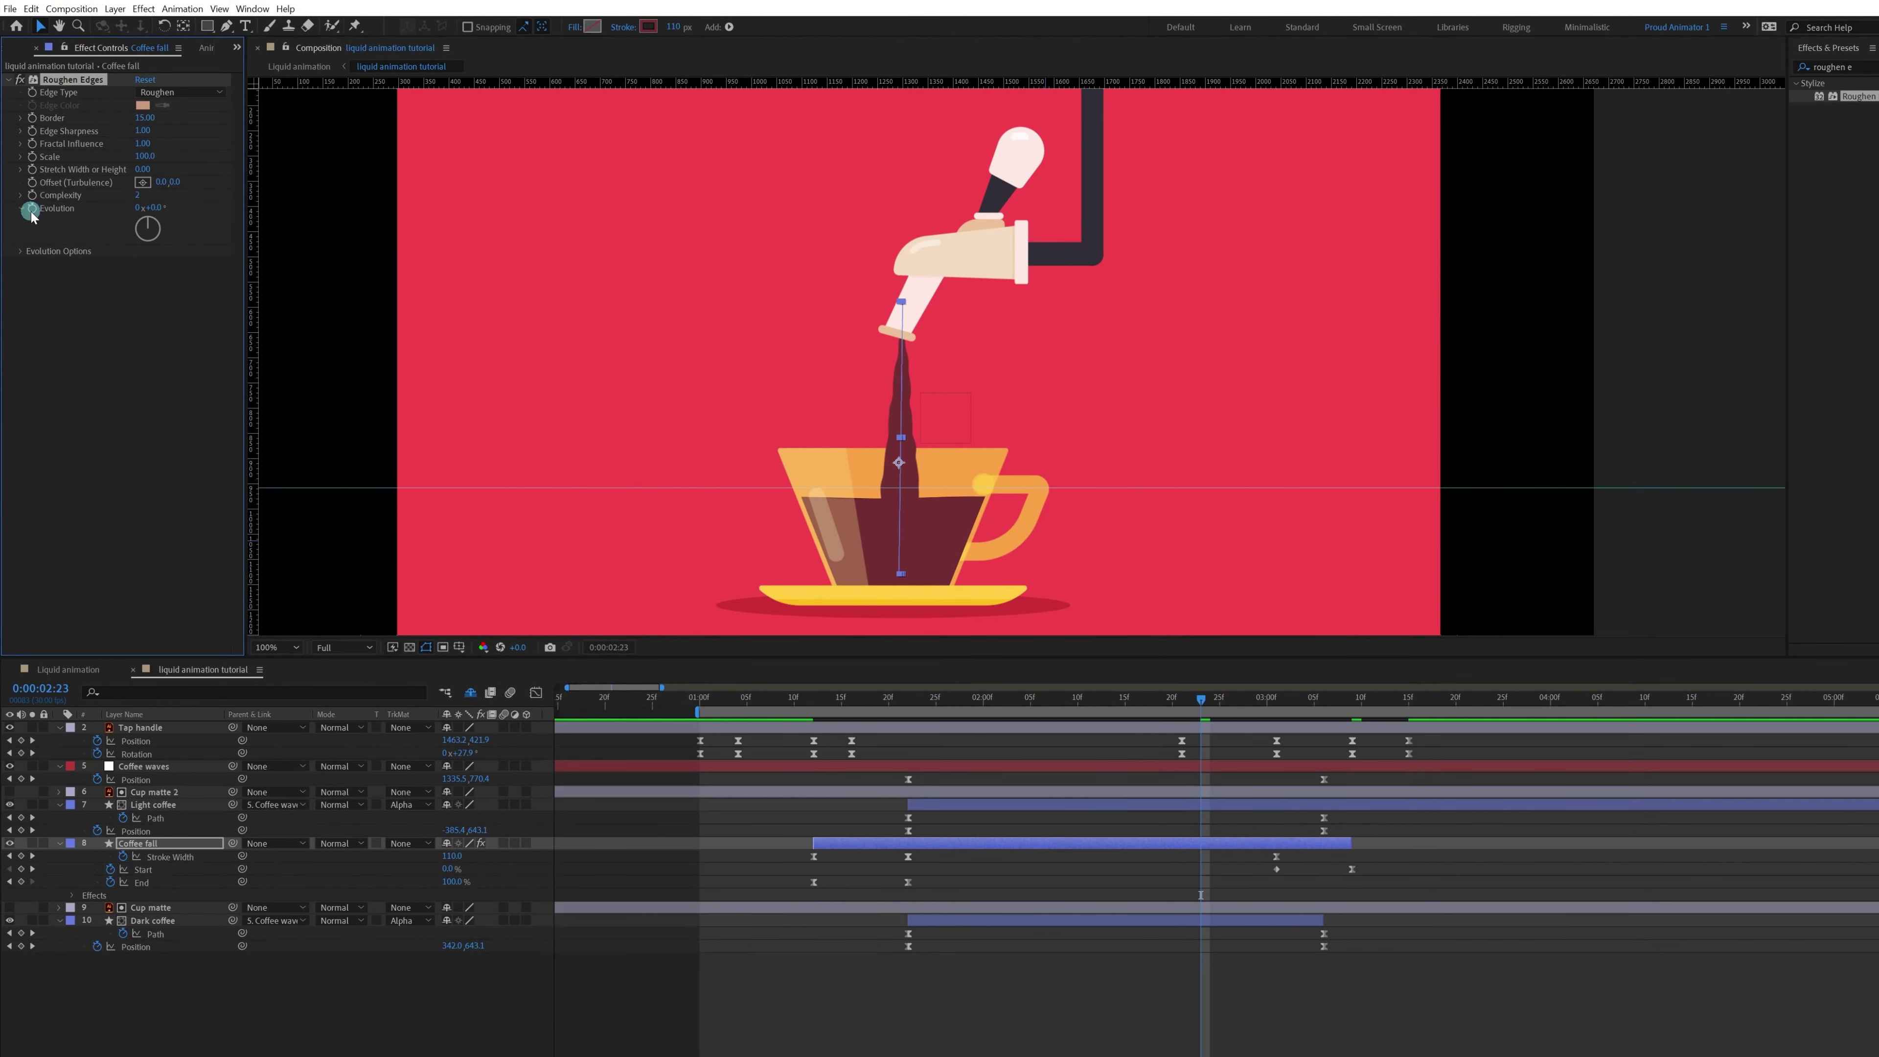
# Drive the Coffee fall Roughen Edges Evolution with the expression time*1000 and collapse the layers' properties in the timeline.
pyautogui.keyDown('alt'); pyautogui.click(30, 211); pyautogui.keyUp('alt')
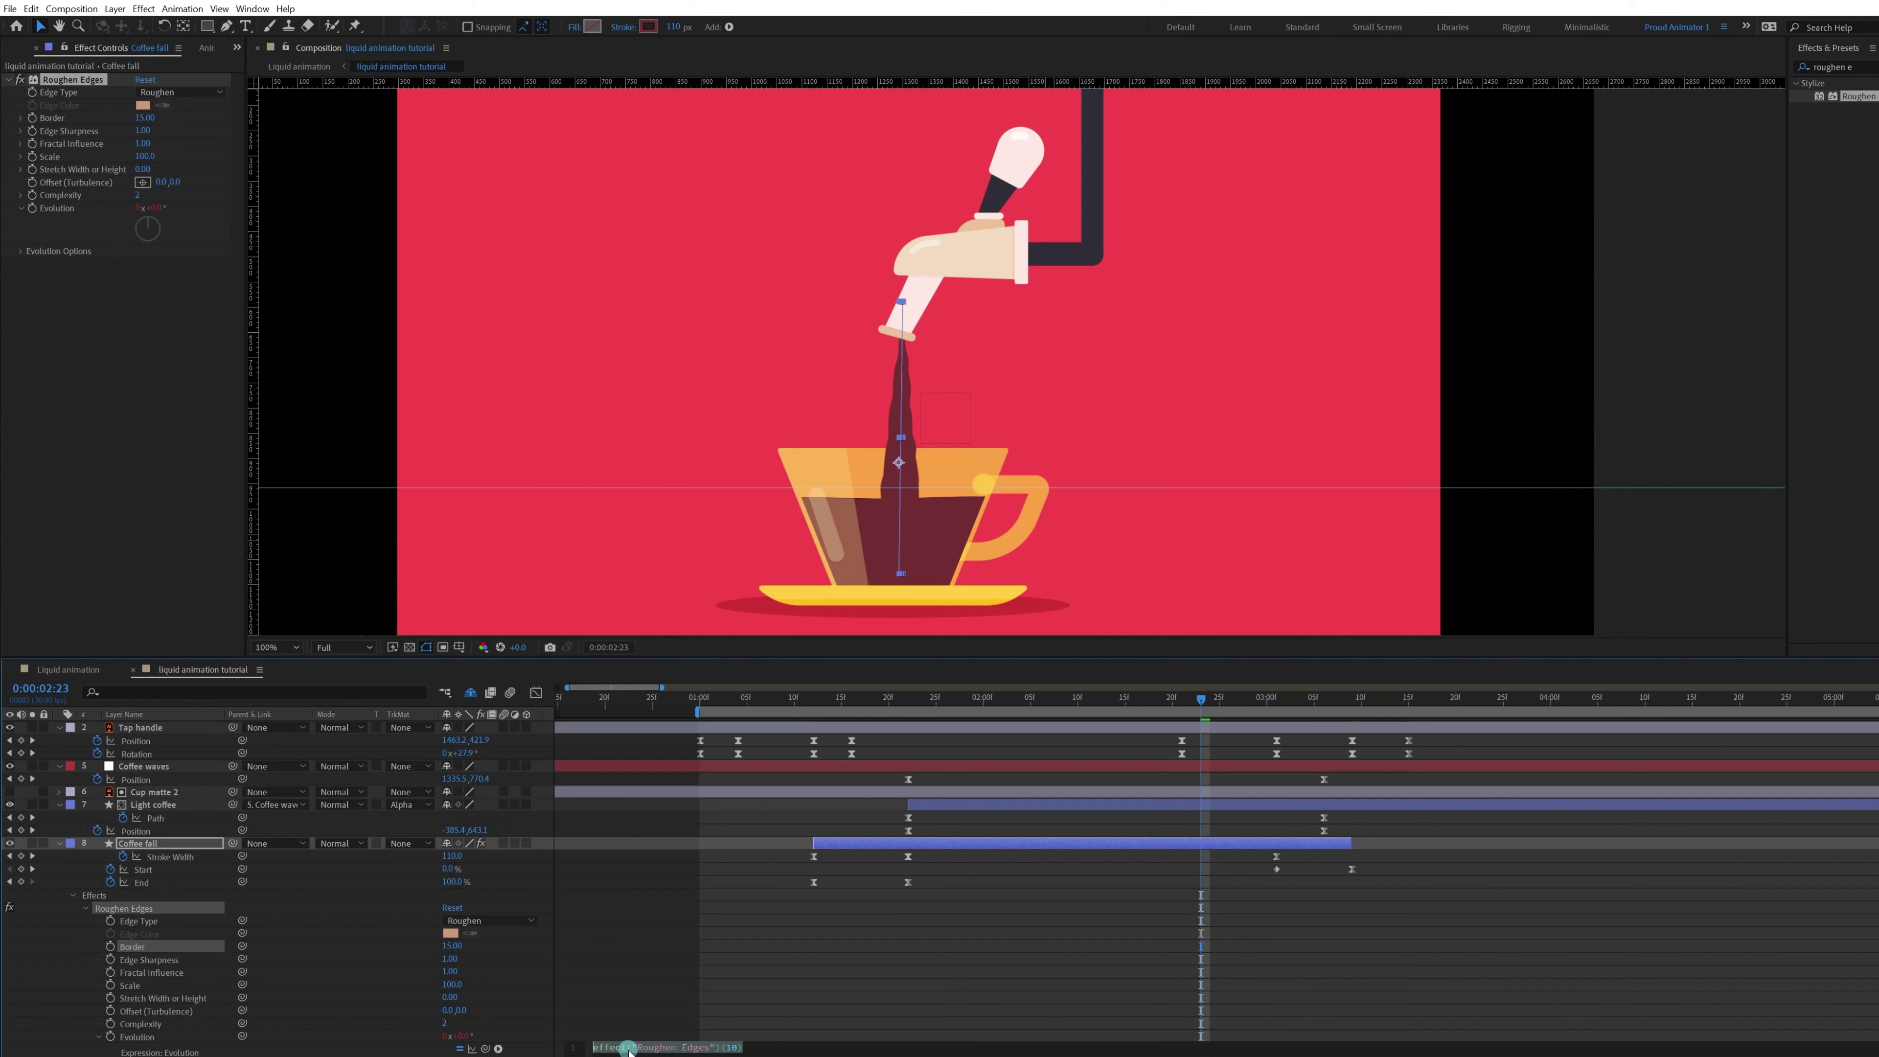
pyautogui.write('ti')
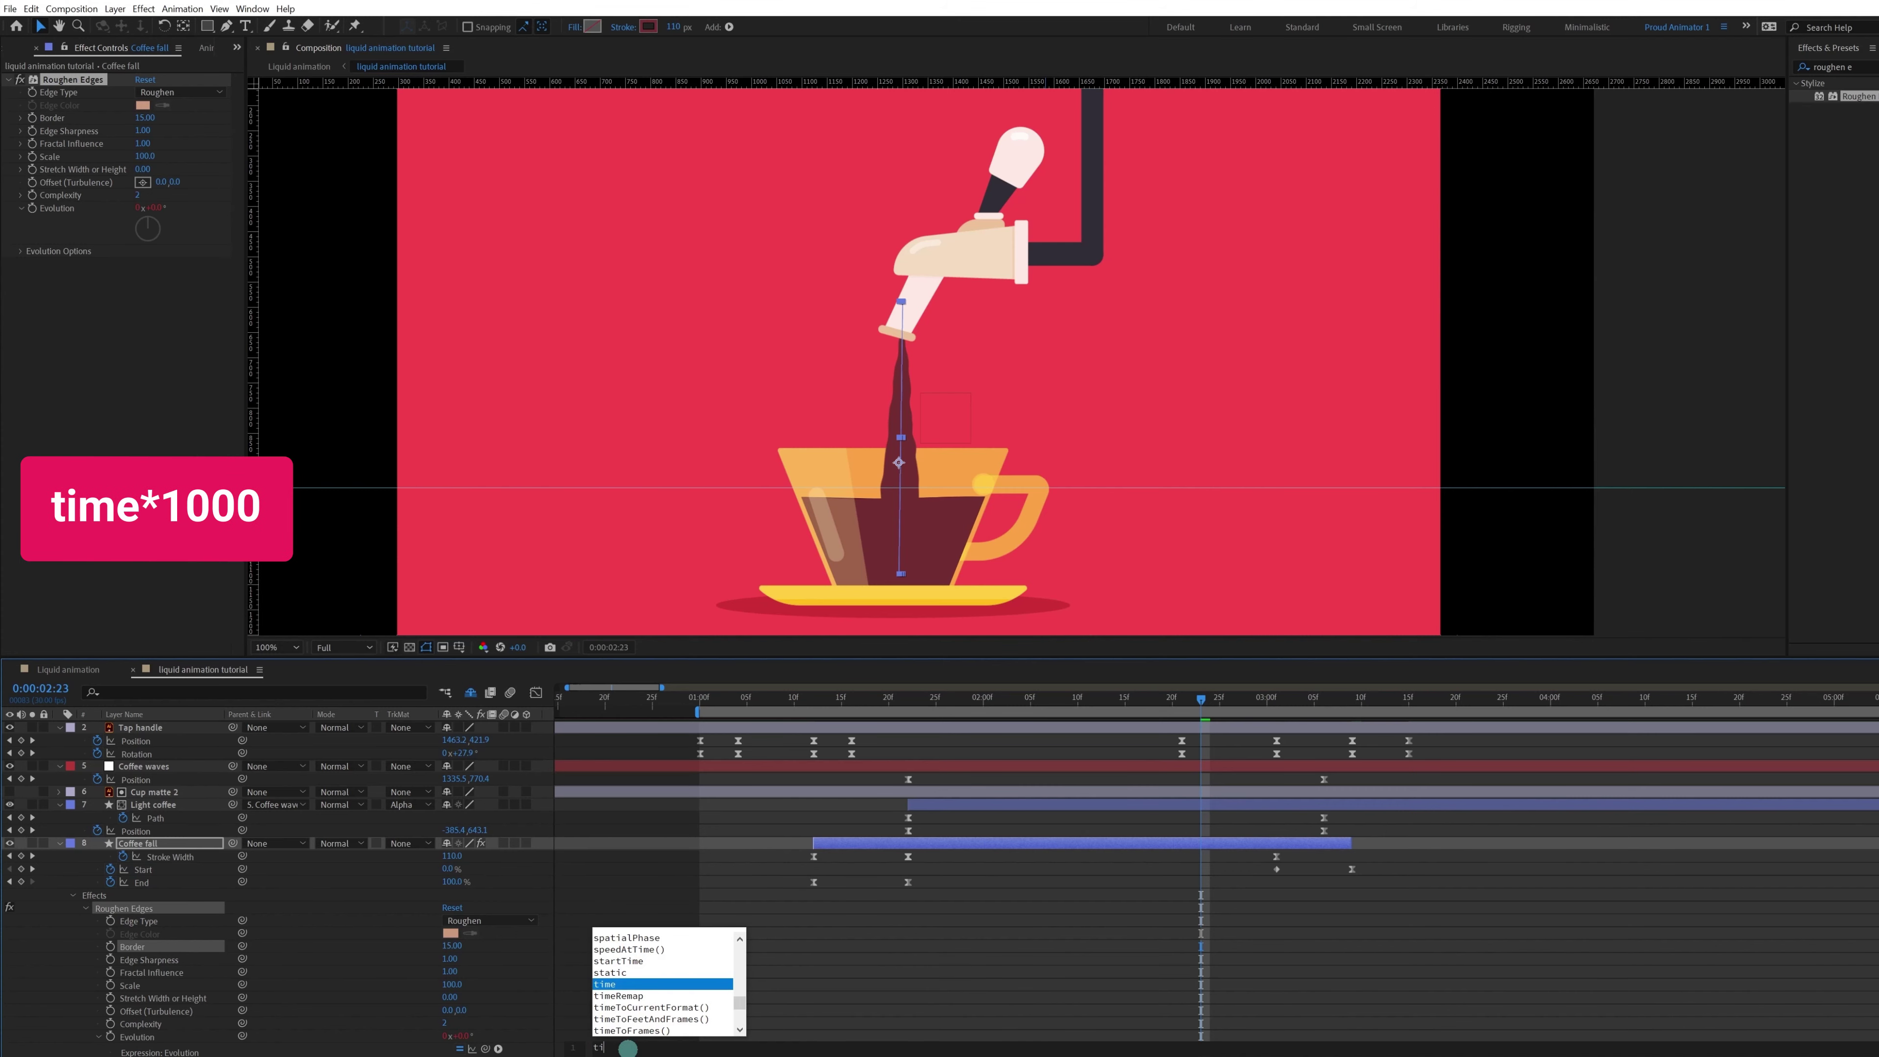
pyautogui.write('me*')
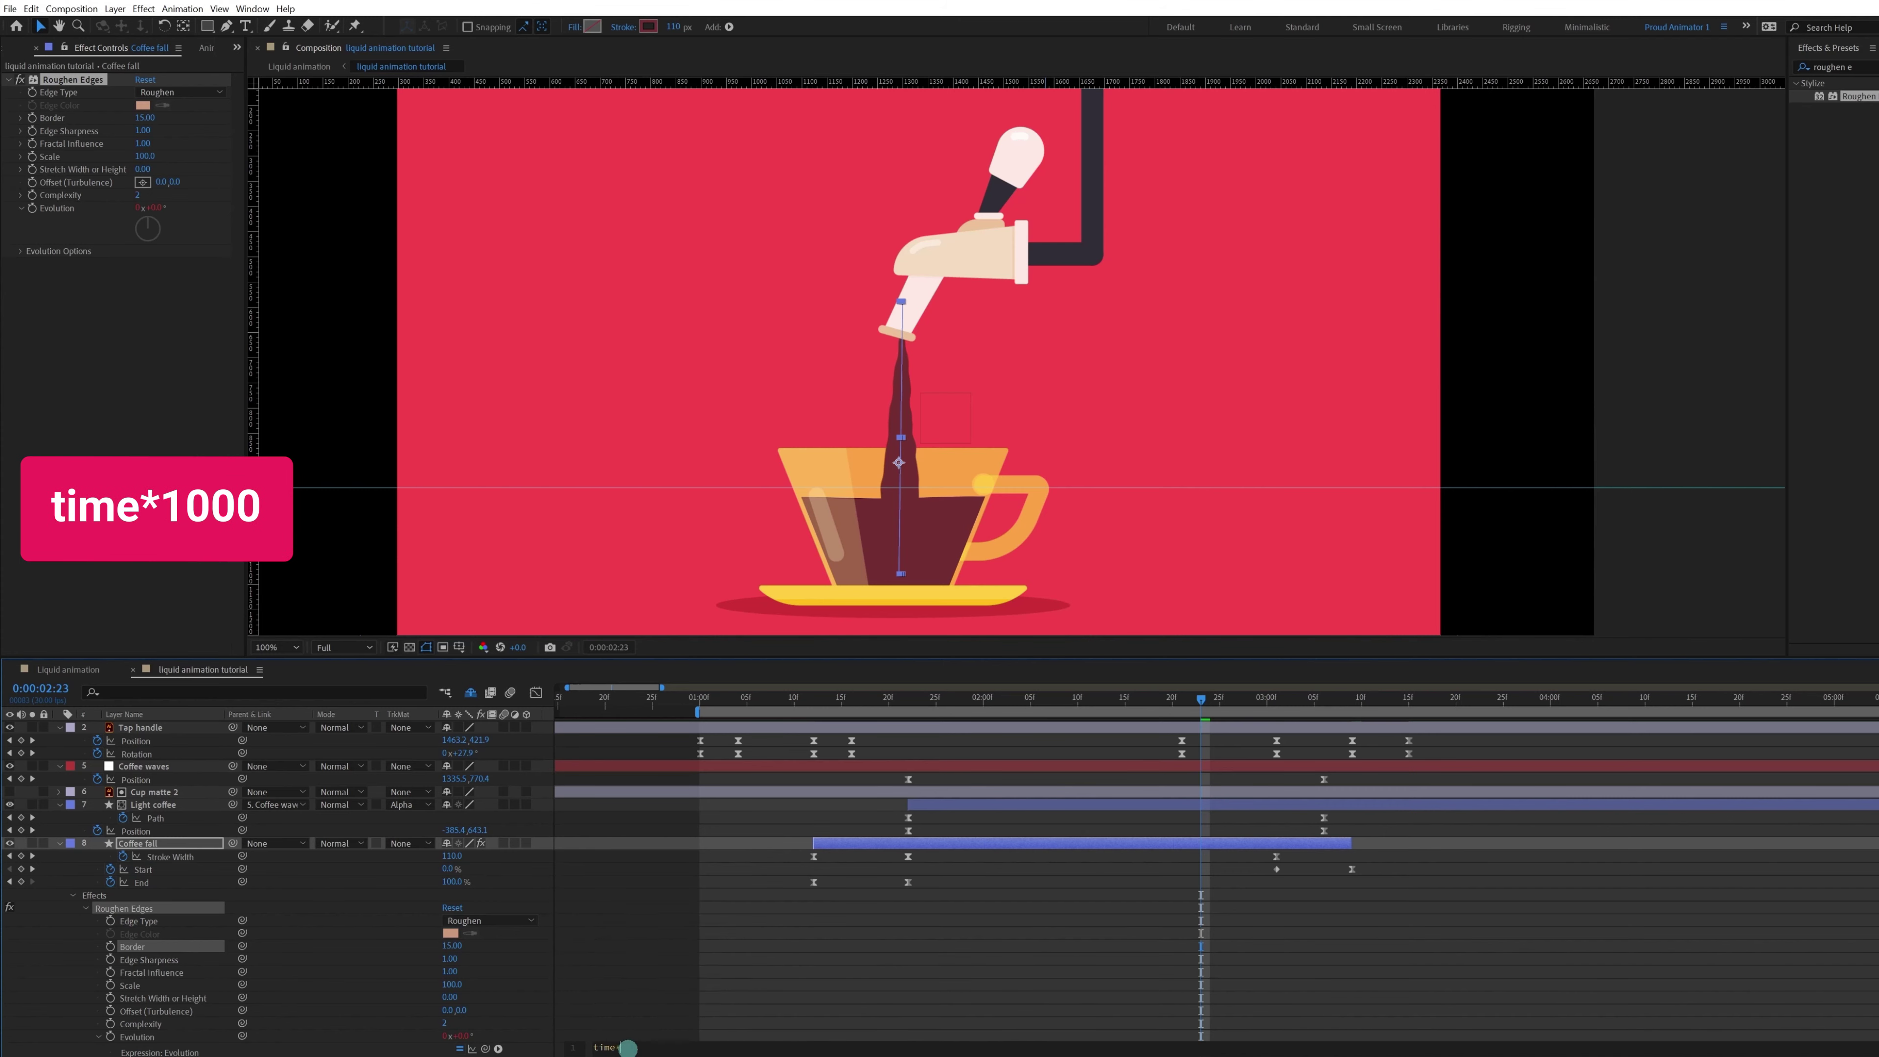
pyautogui.write('1000')
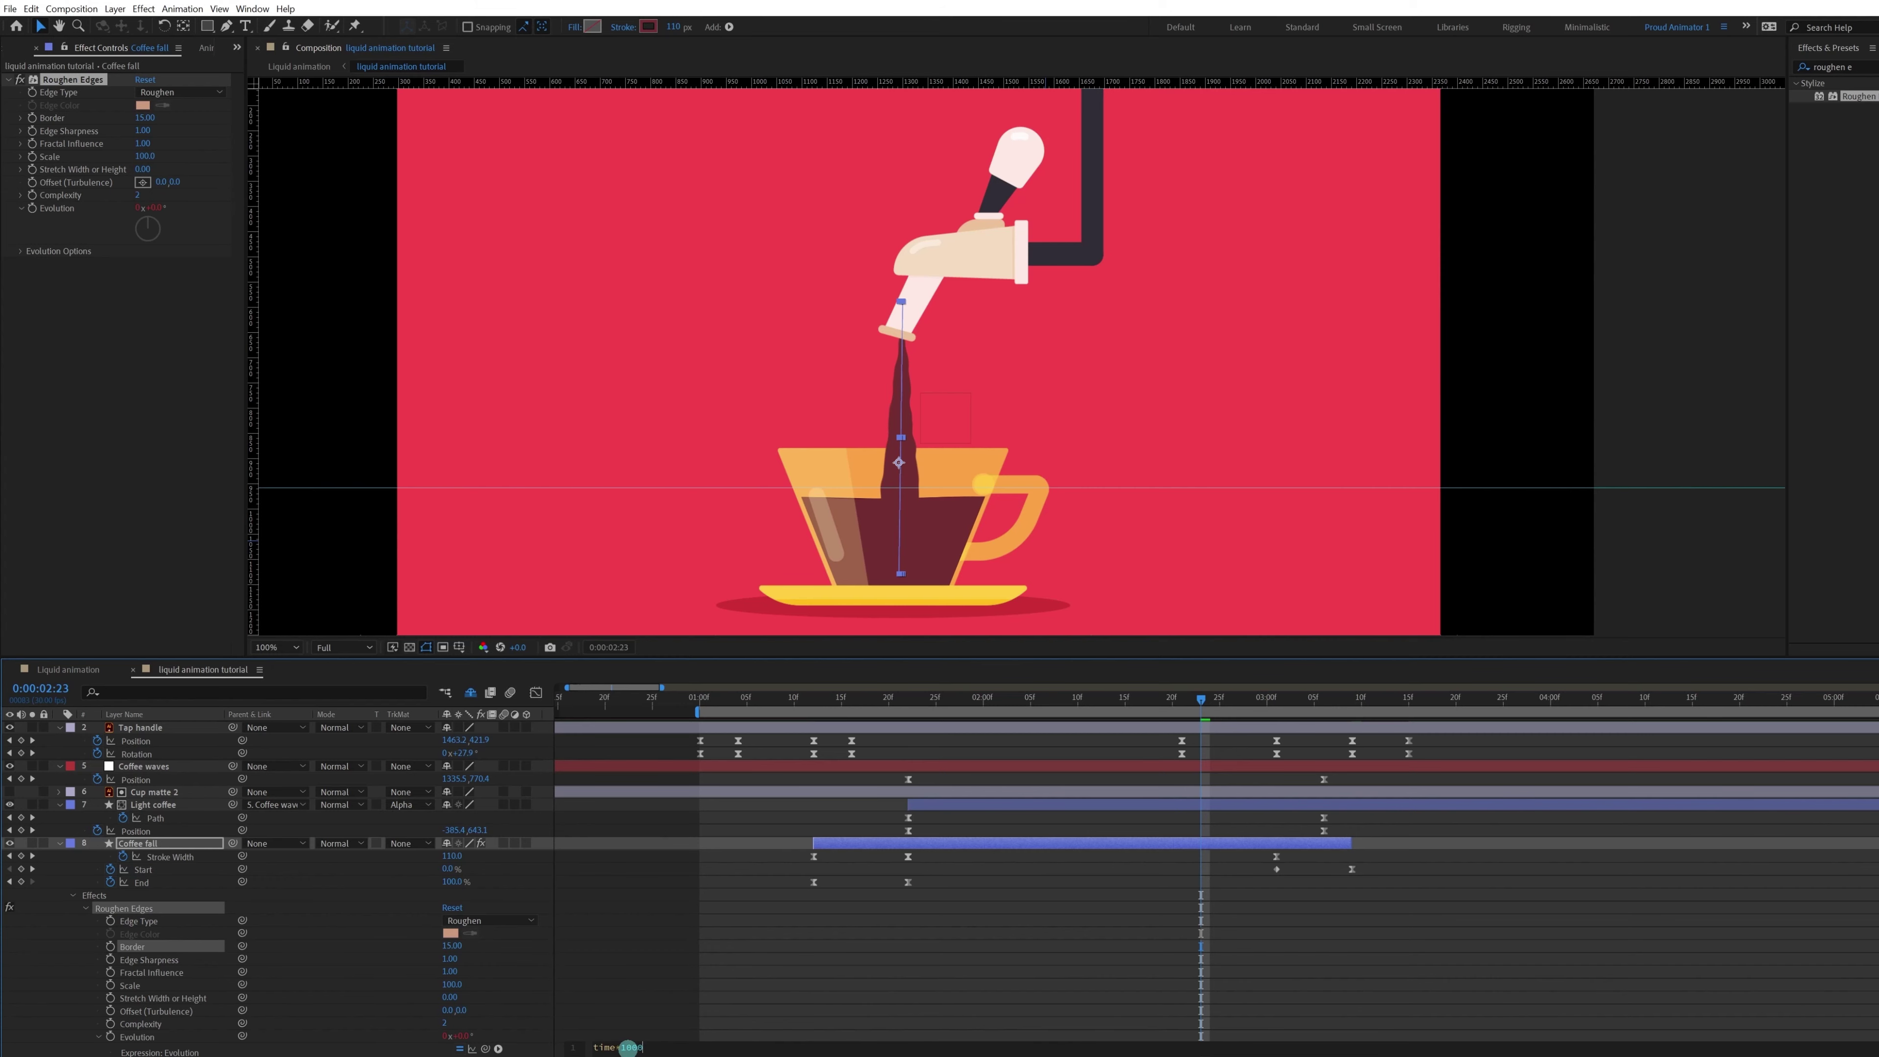
pyautogui.click(1025, 943)
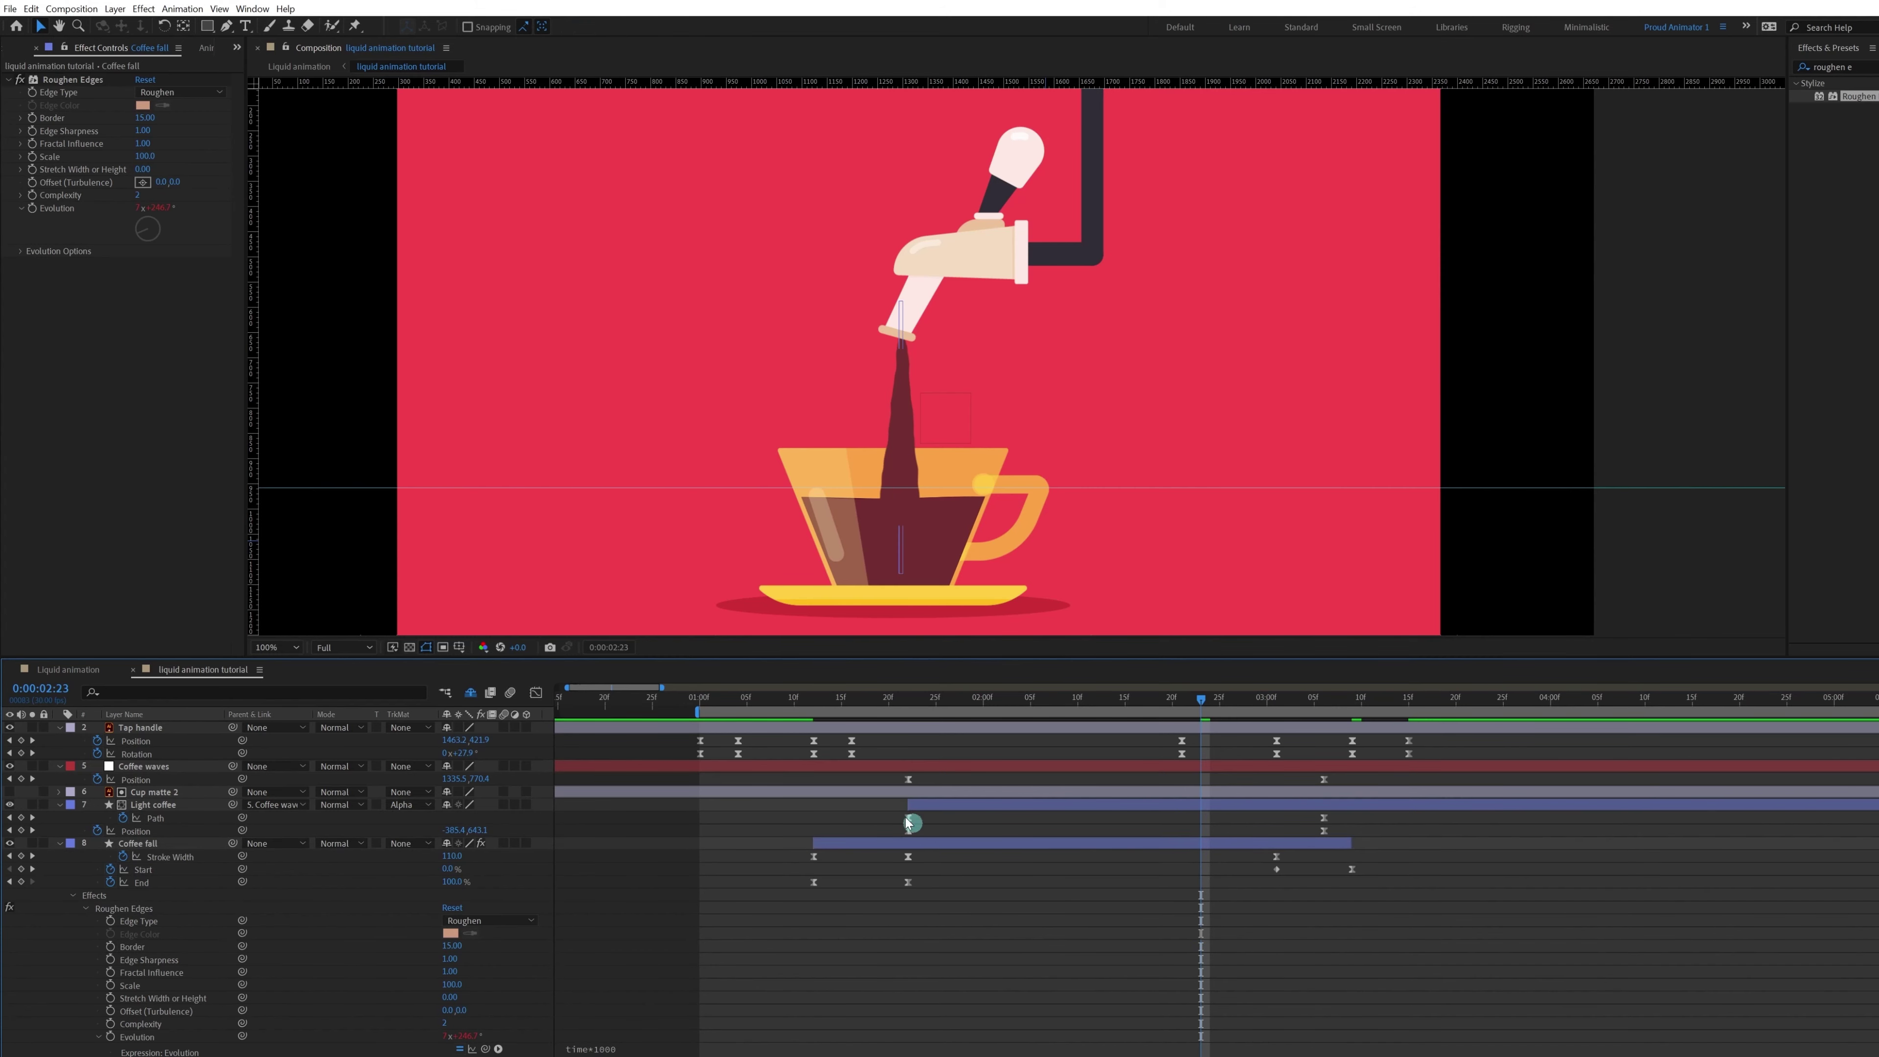
pyautogui.click(728, 701)
pyautogui.press('u')
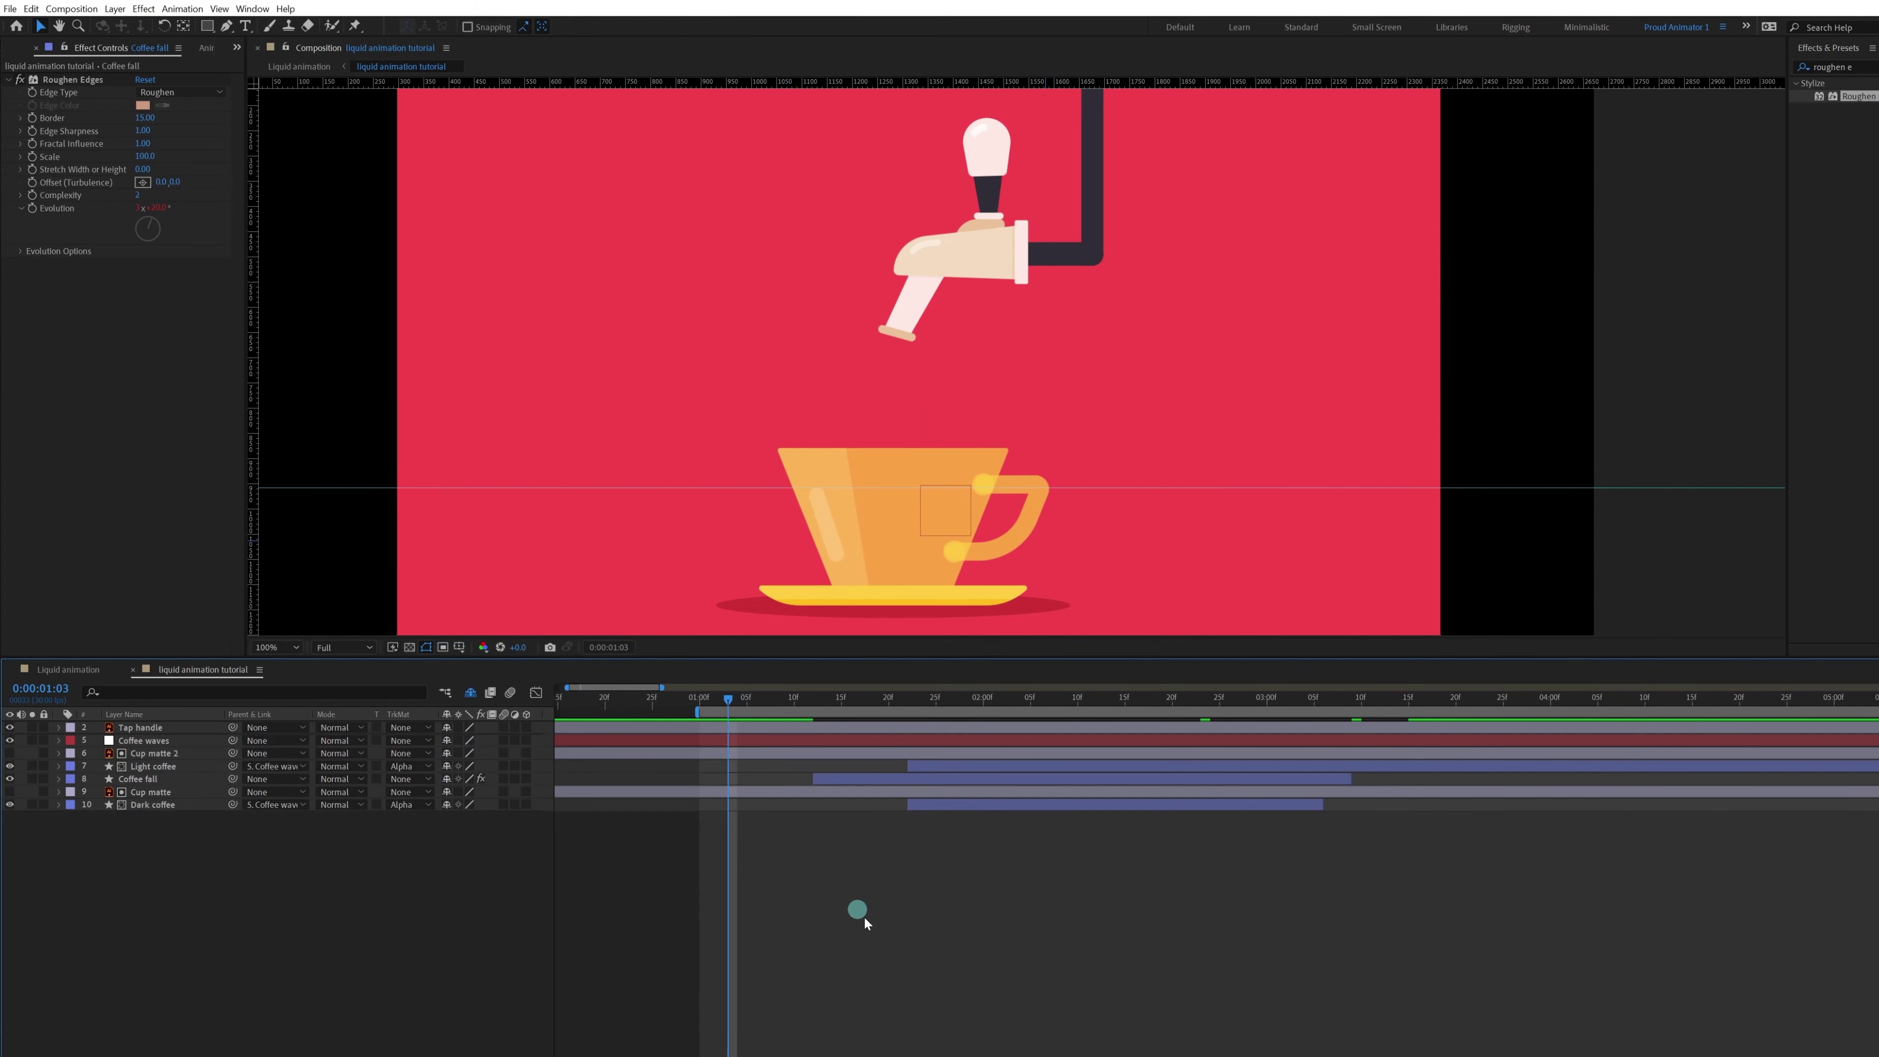
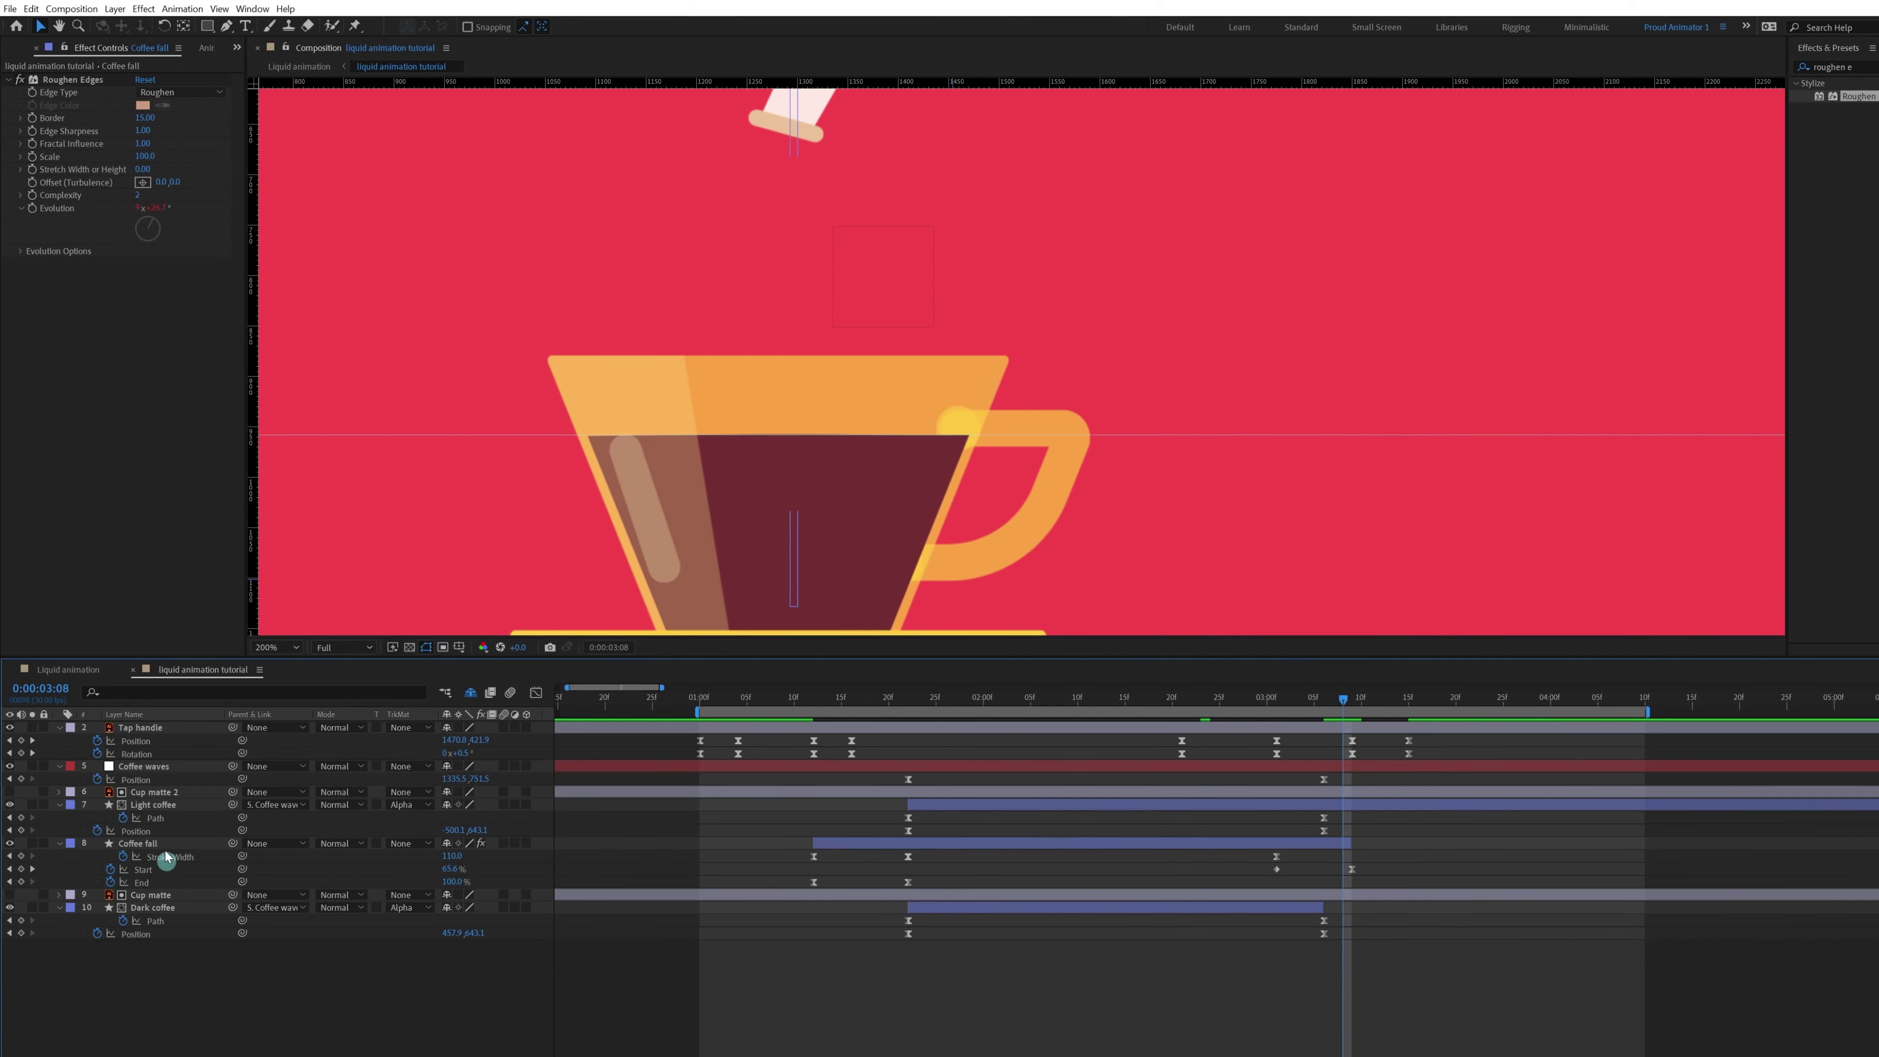
# Add a Path keyframe to the Light coffee shape at 0:00:03:08.
pyautogui.click(163, 806)
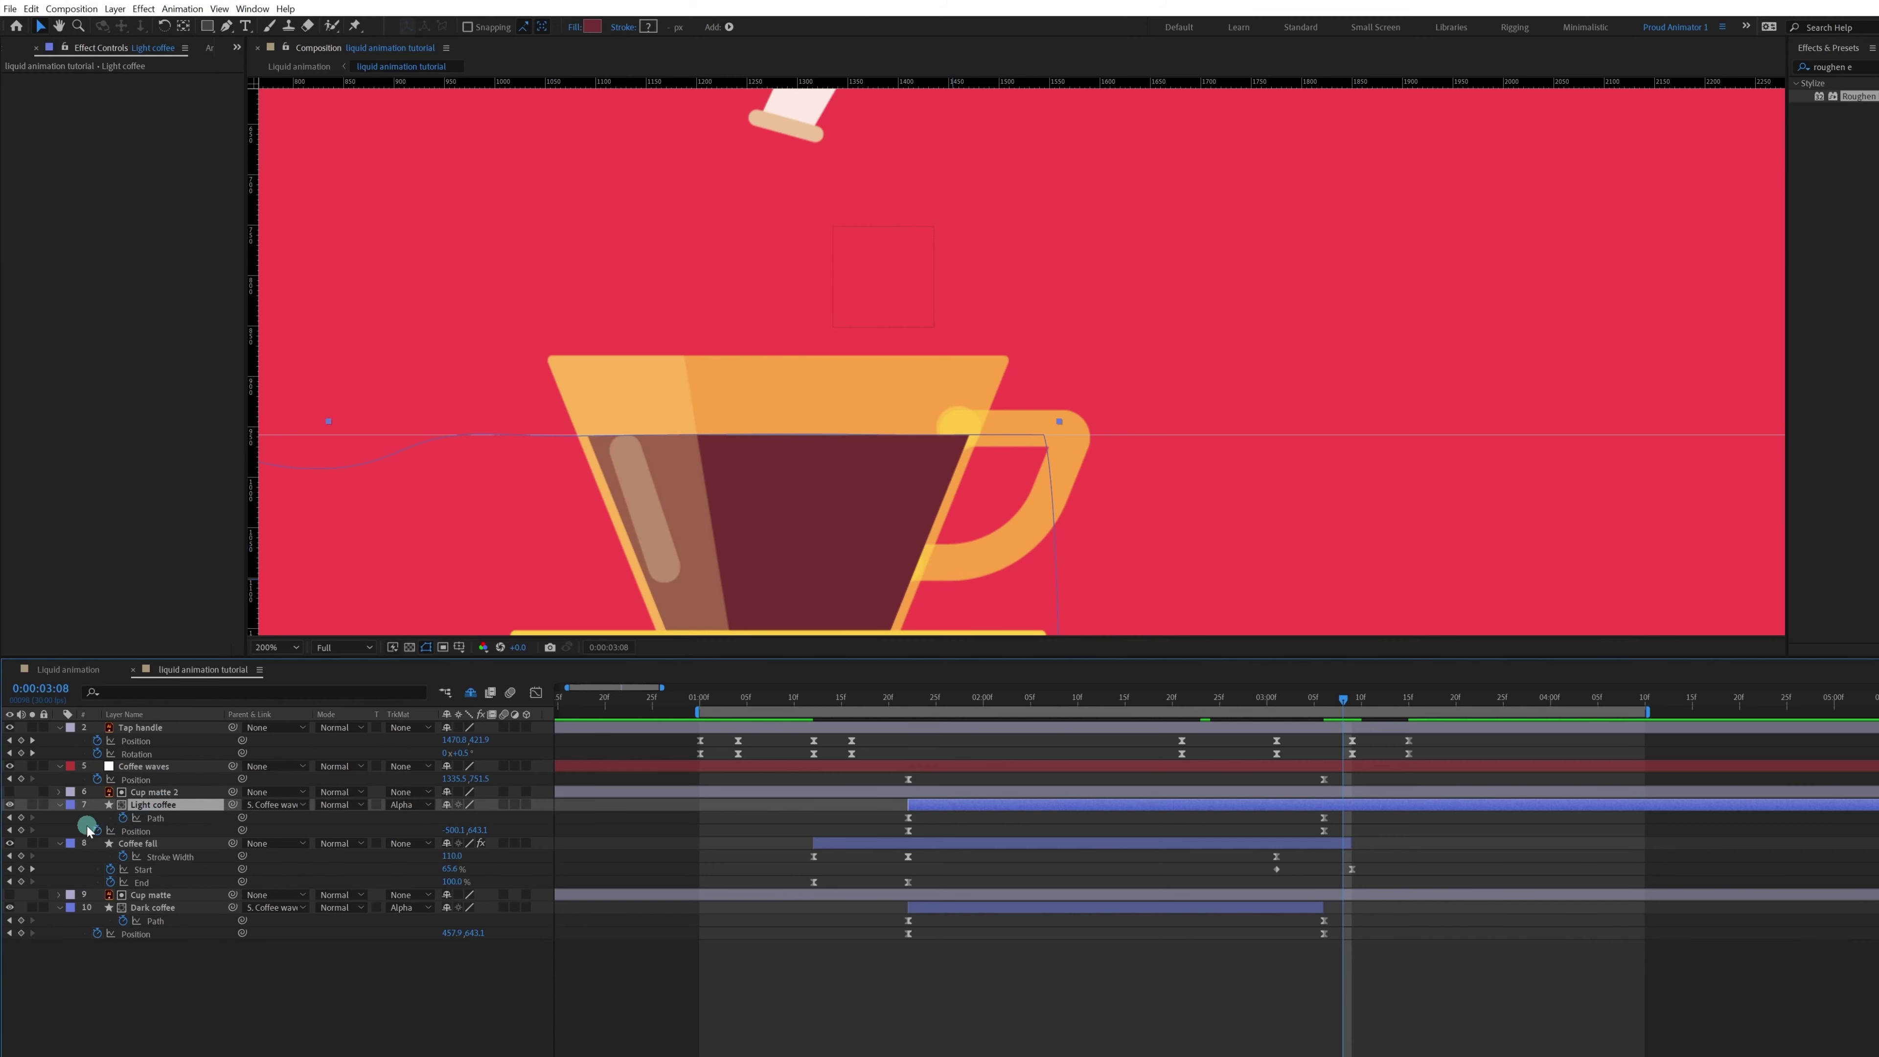
pyautogui.moveTo(747, 462); pyautogui.dragTo(900, 417)
pyautogui.scroll(1, 883, 400)
pyautogui.press('v')
pyautogui.click(267, 715)
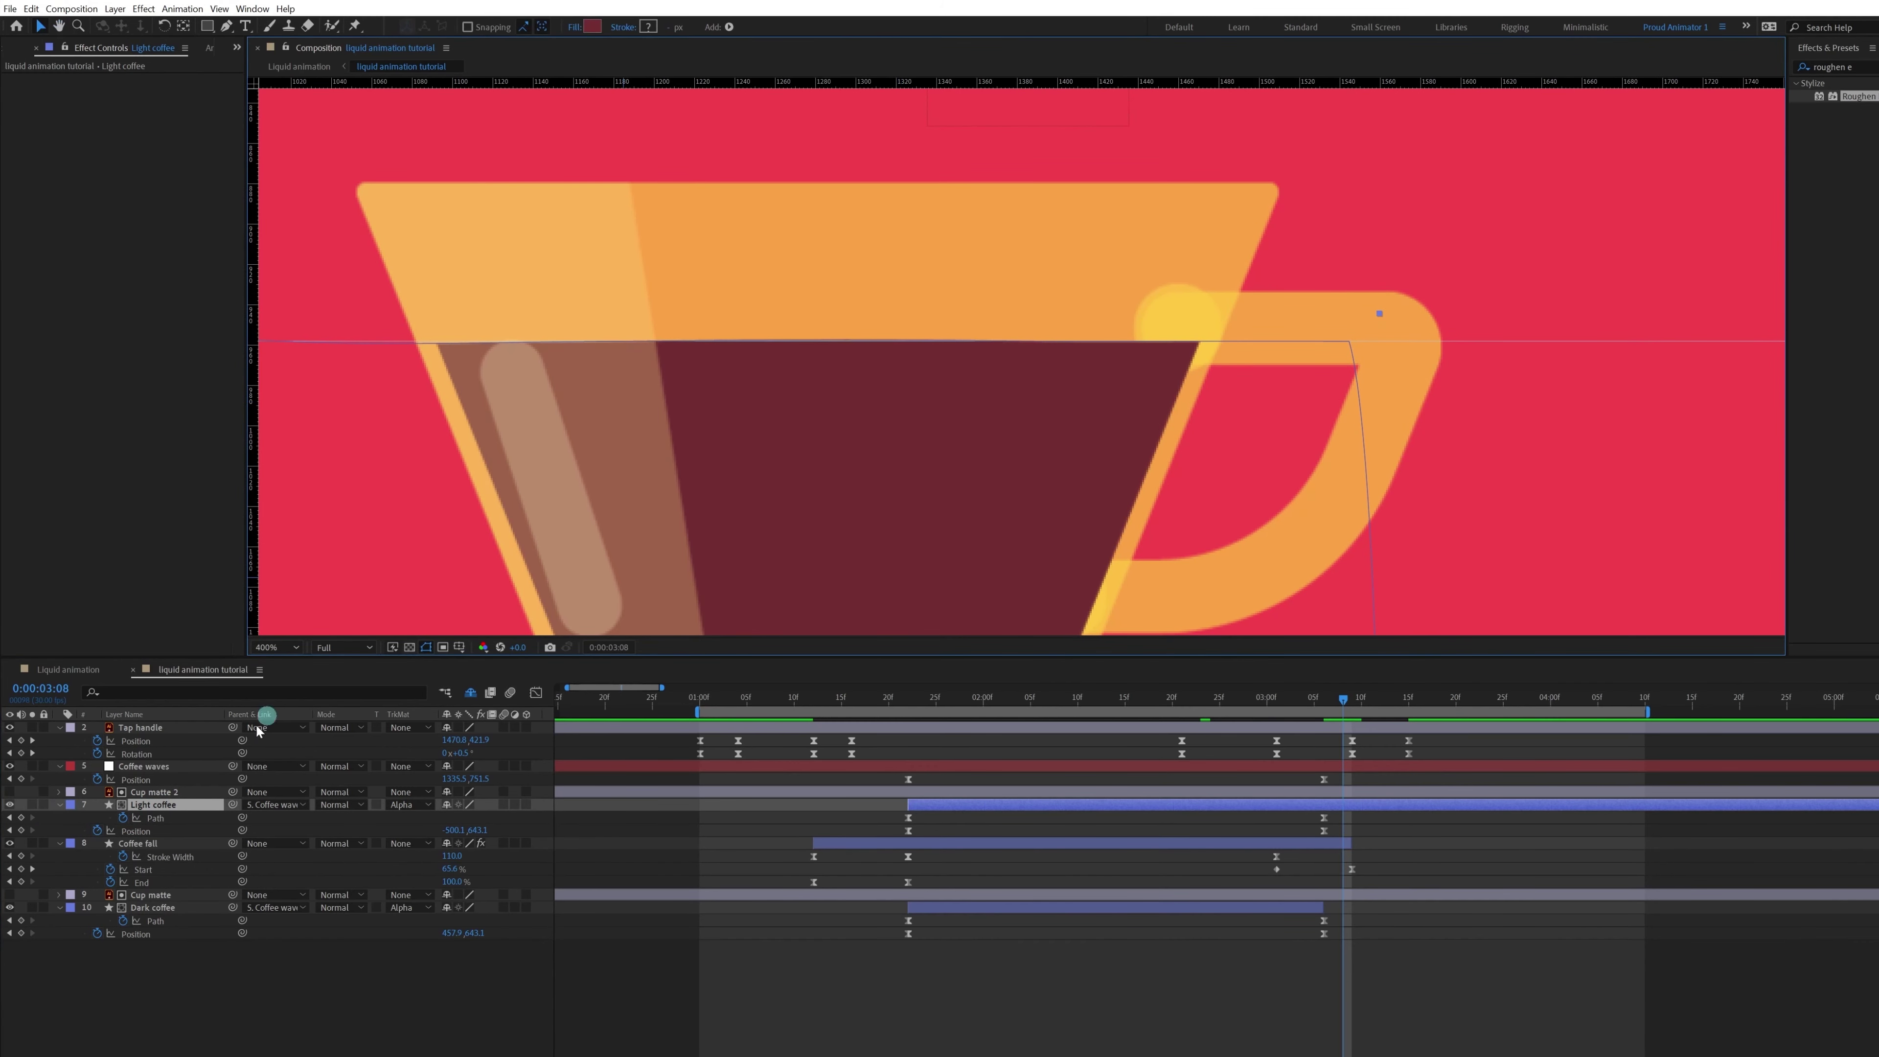
pyautogui.click(61, 805)
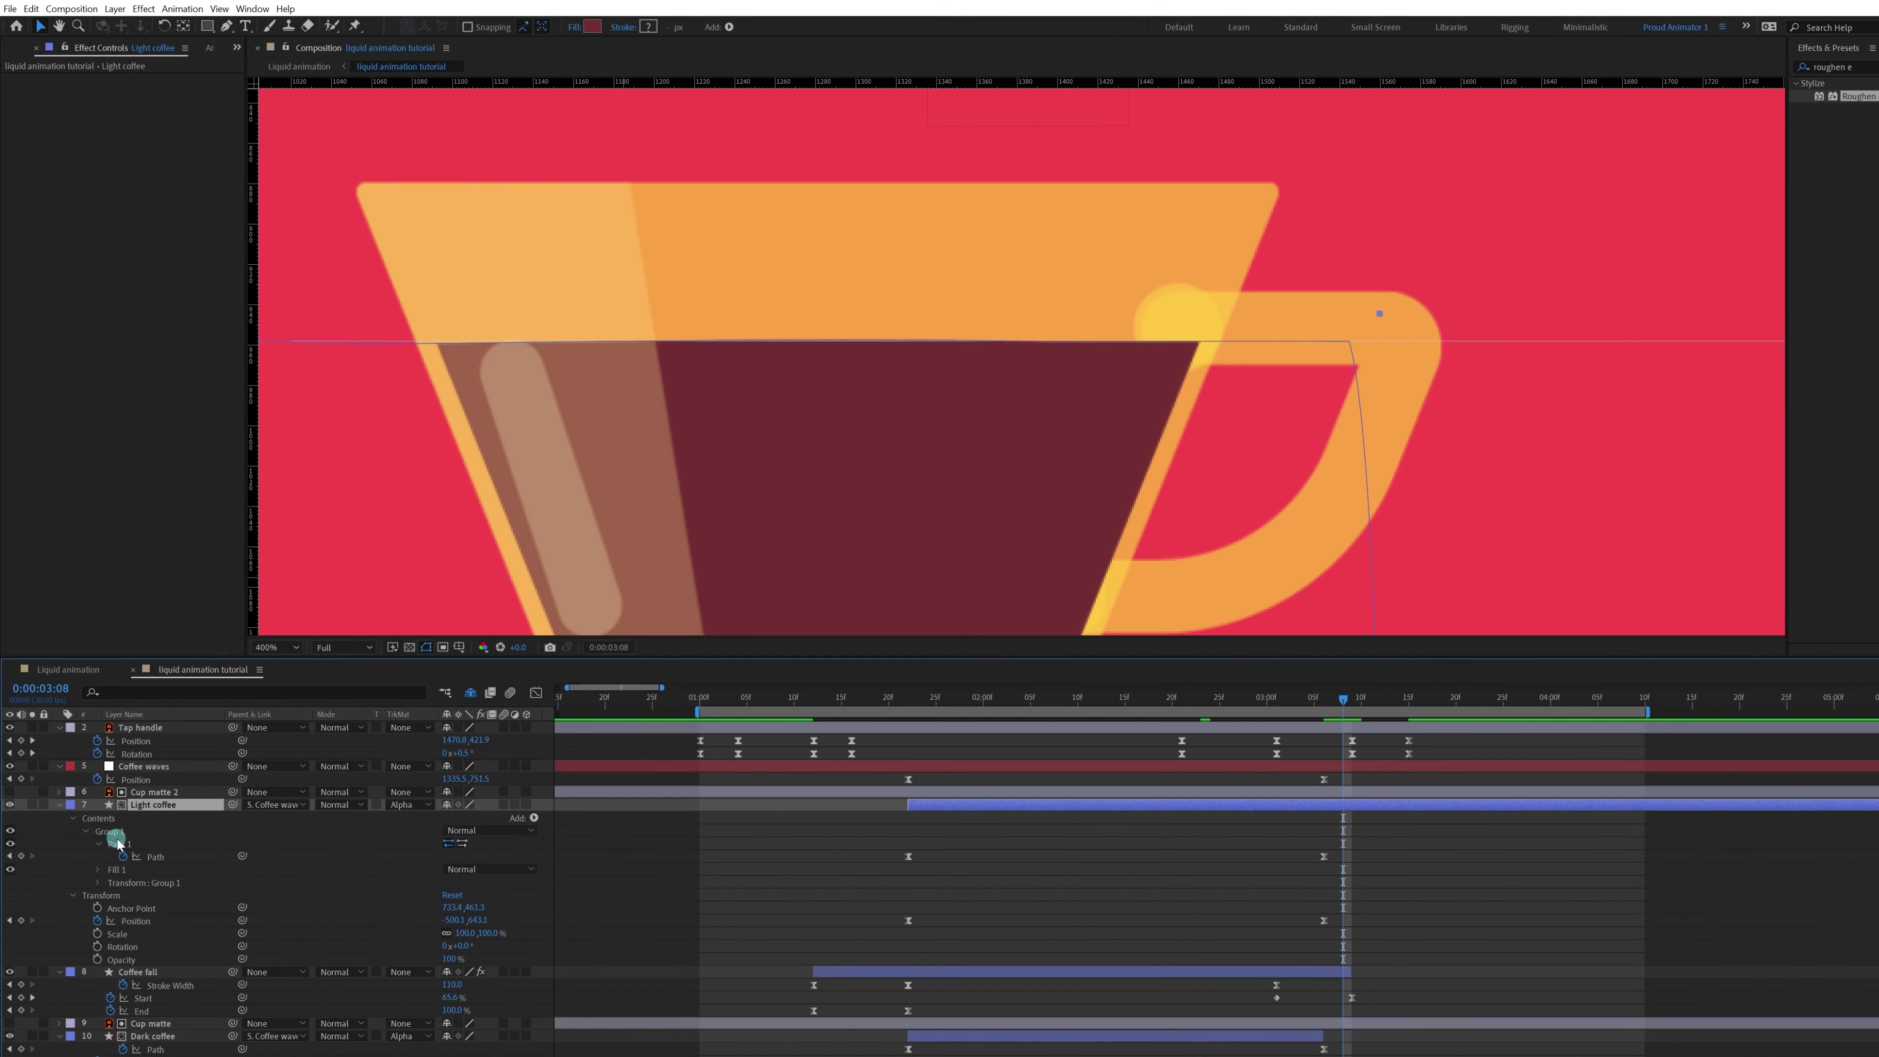
pyautogui.click(126, 845)
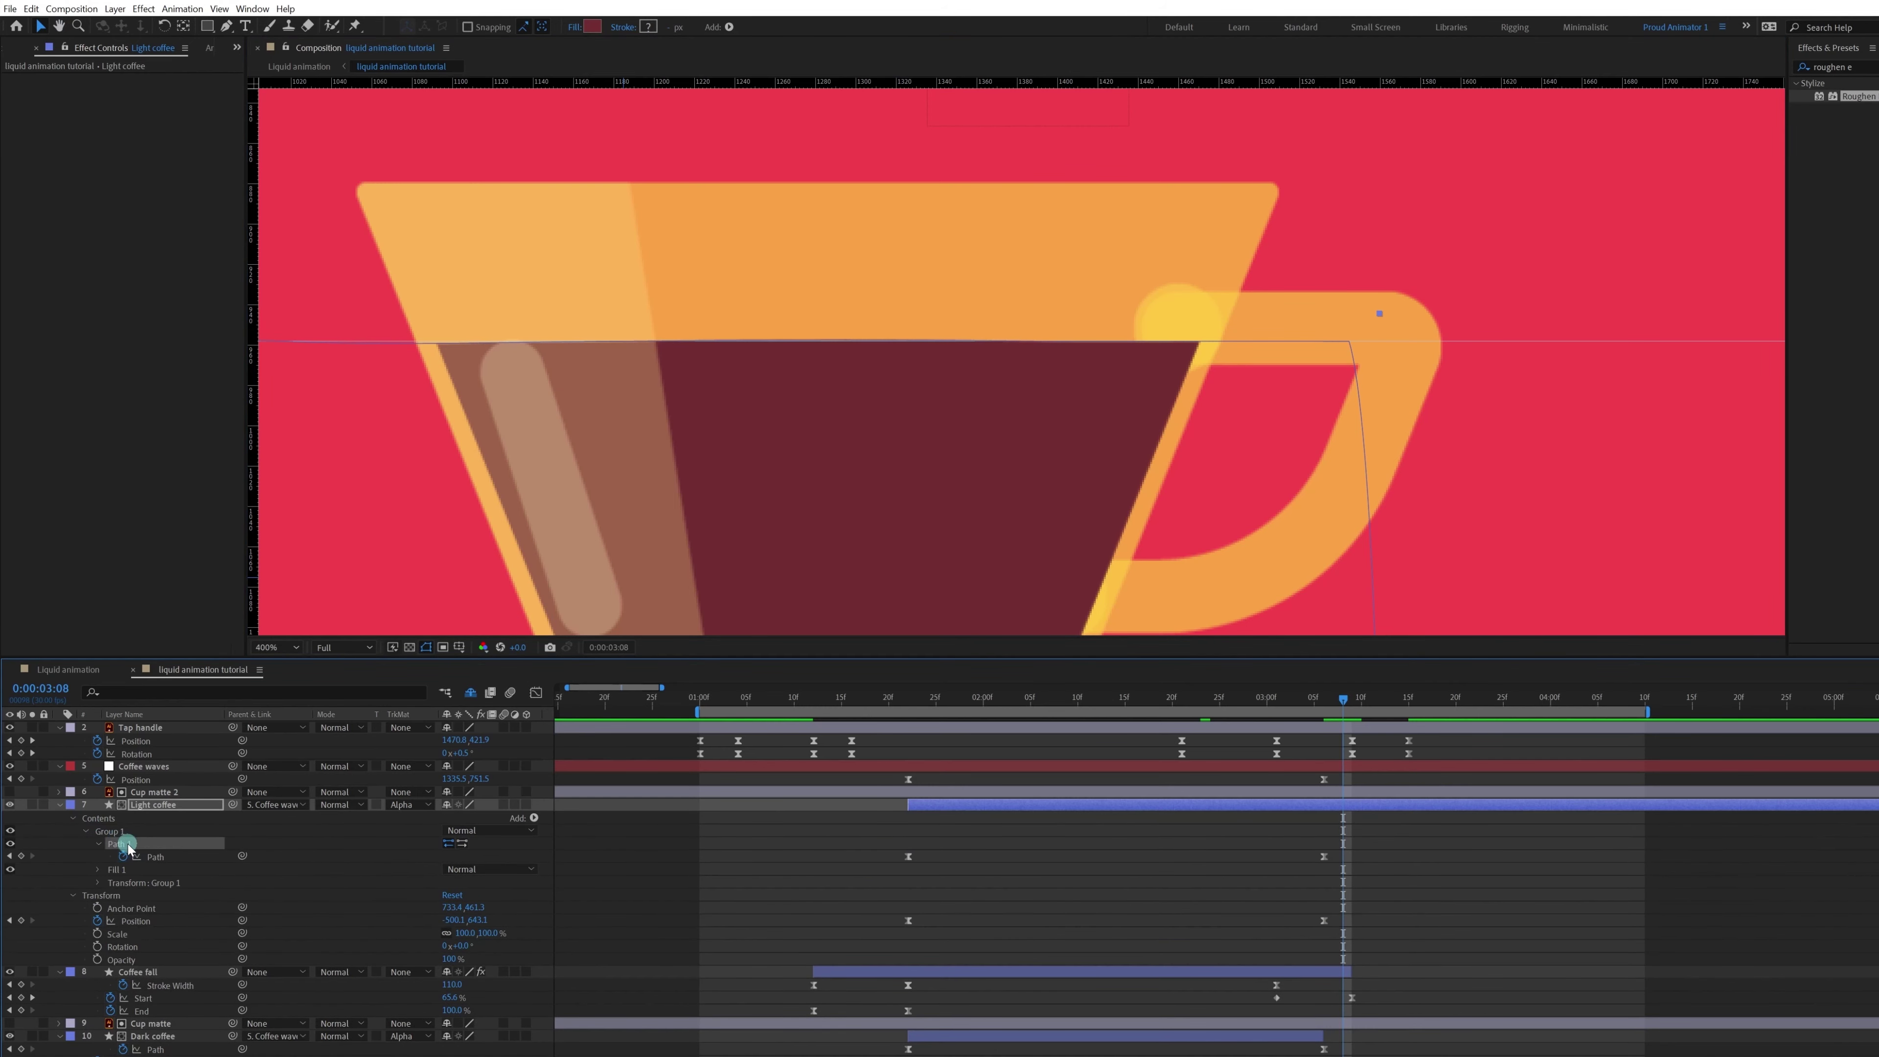
pyautogui.click(21, 856)
pyautogui.click(607, 851)
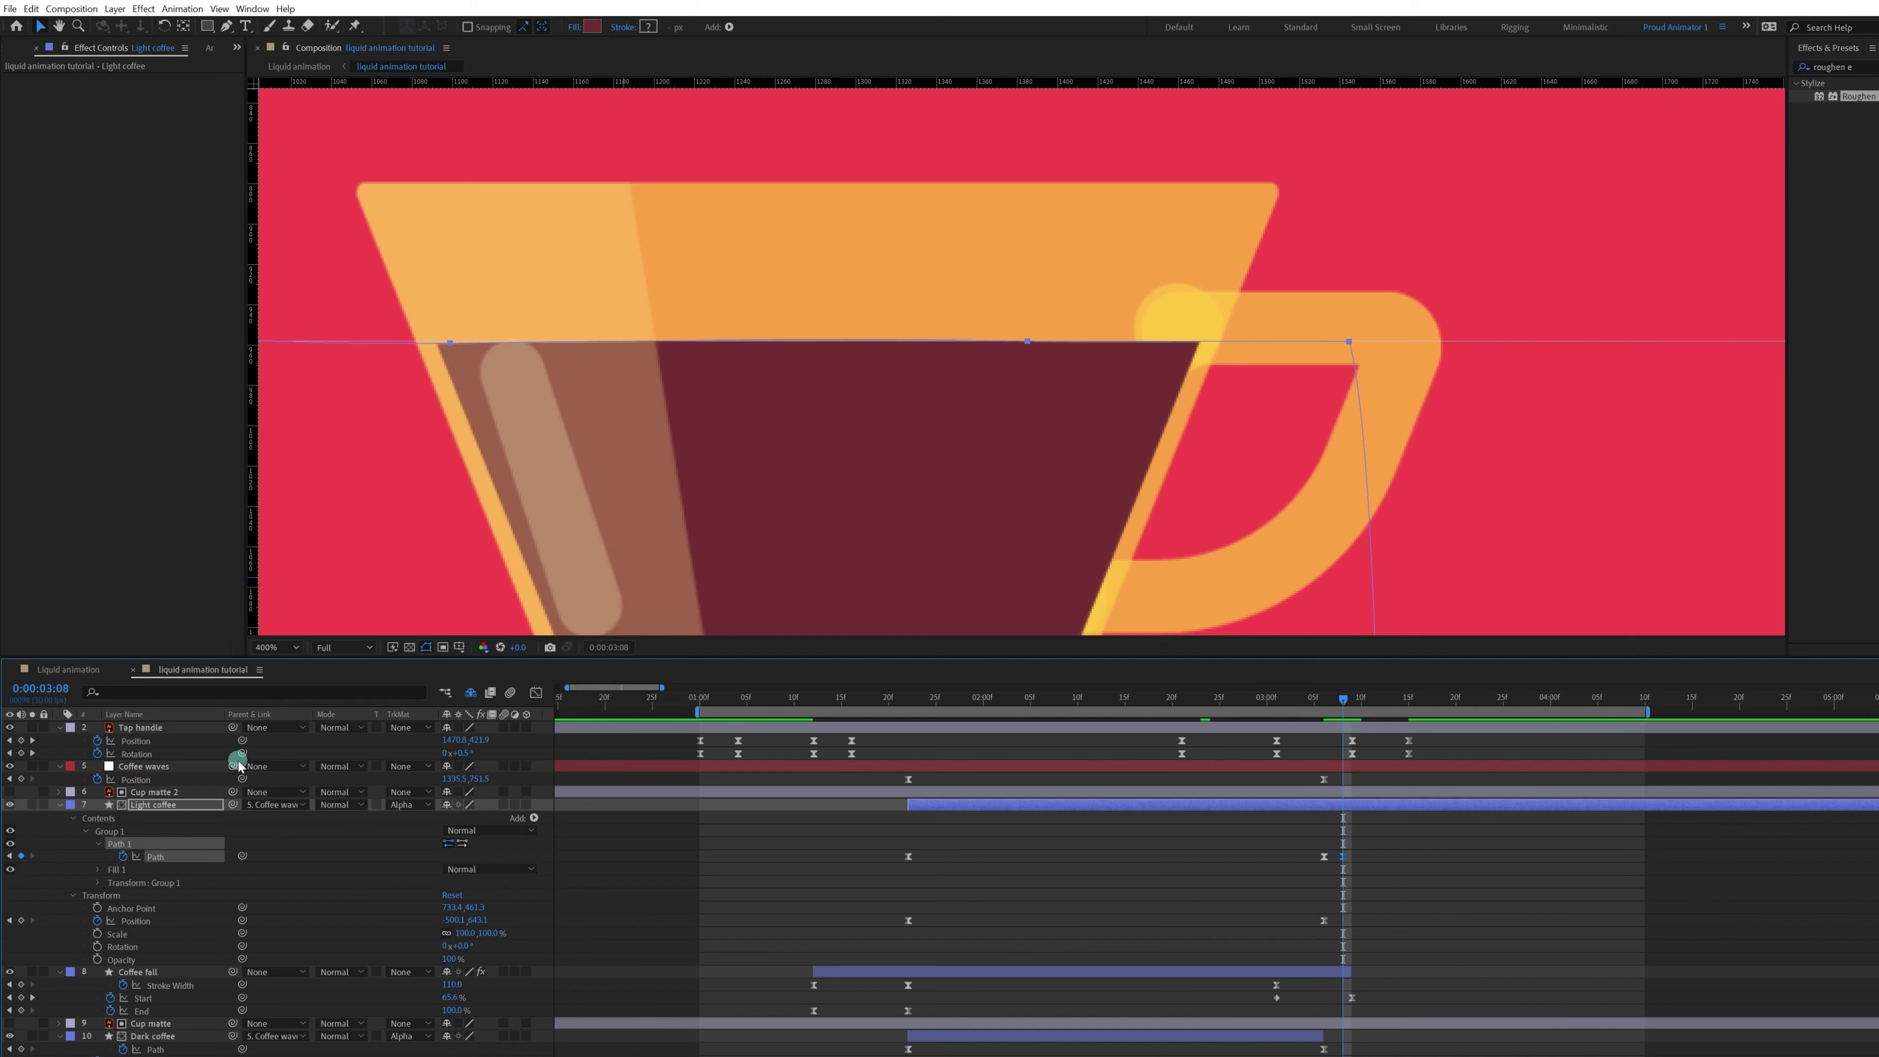
# At 0:00:03:16, move the Light coffee path's surface point to the cup's centre and slightly down to form a shallow dip.
pyautogui.click(52, 686)
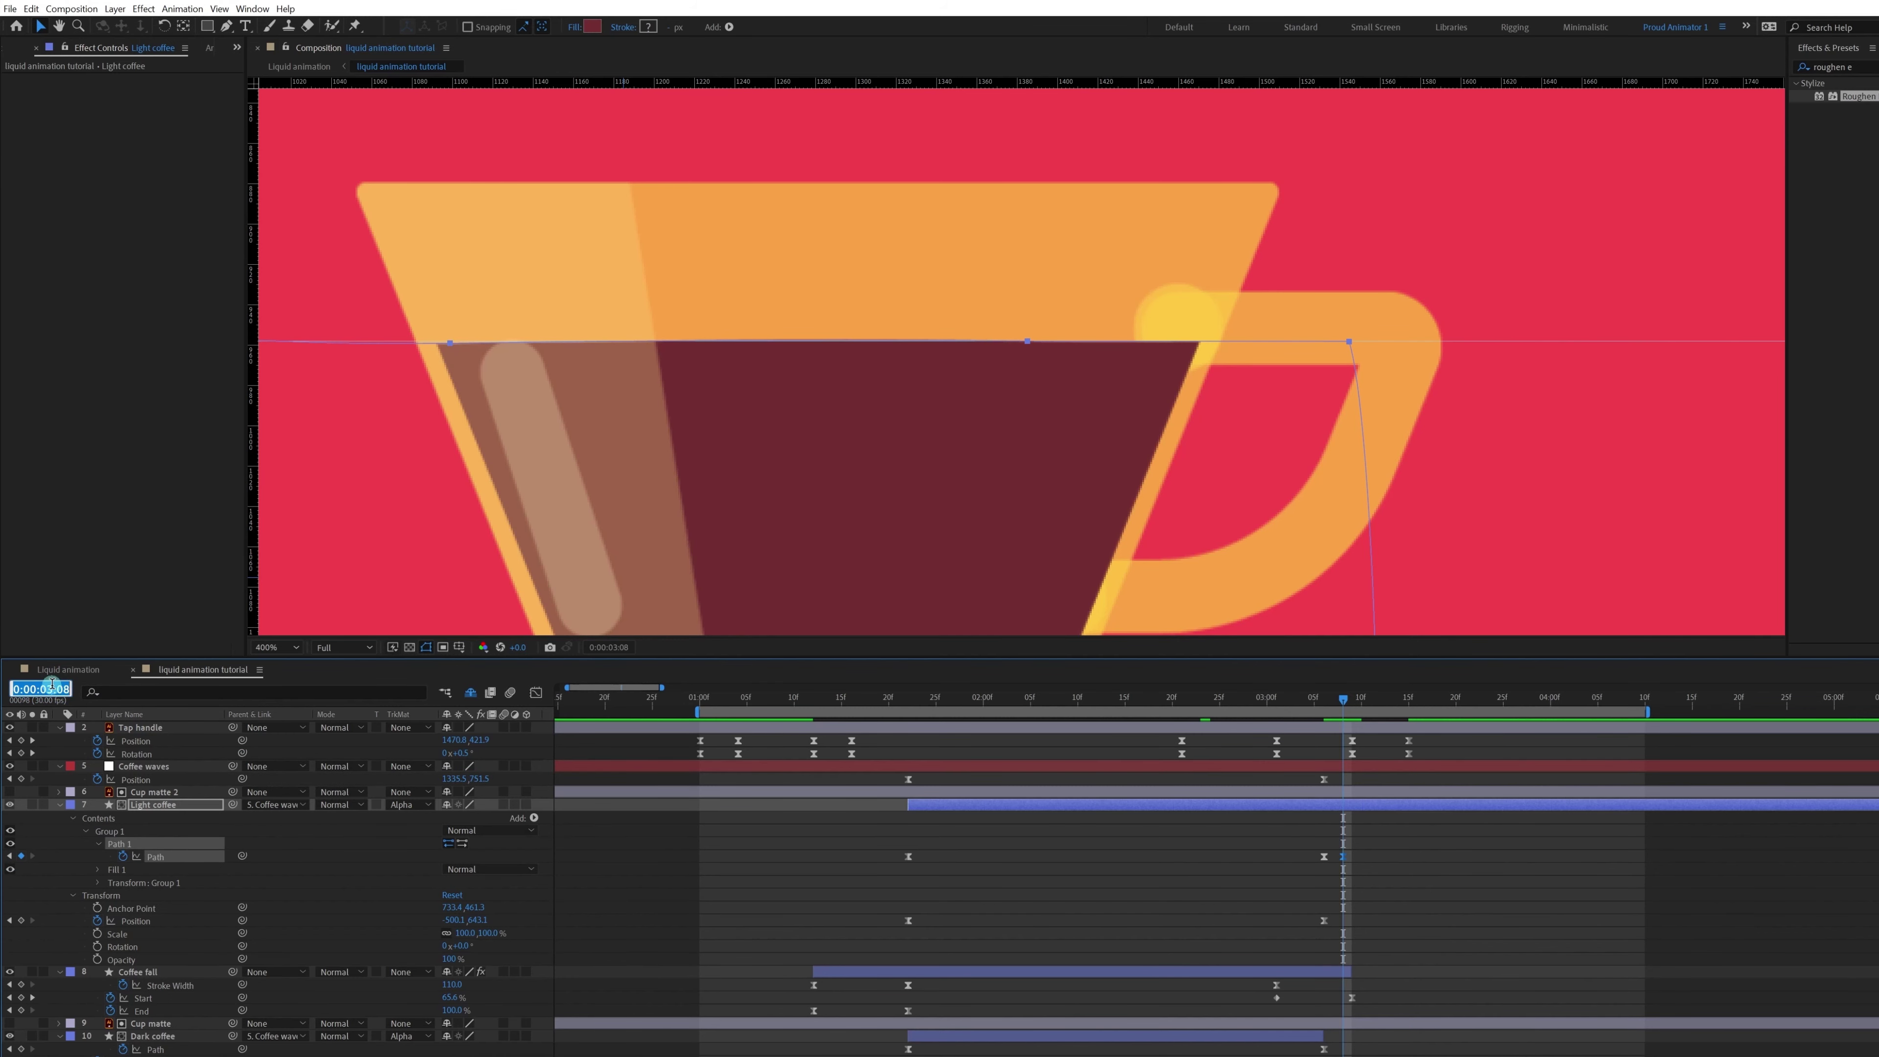
pyautogui.write('+8')
pyautogui.press('Return')
pyautogui.click(42, 829)
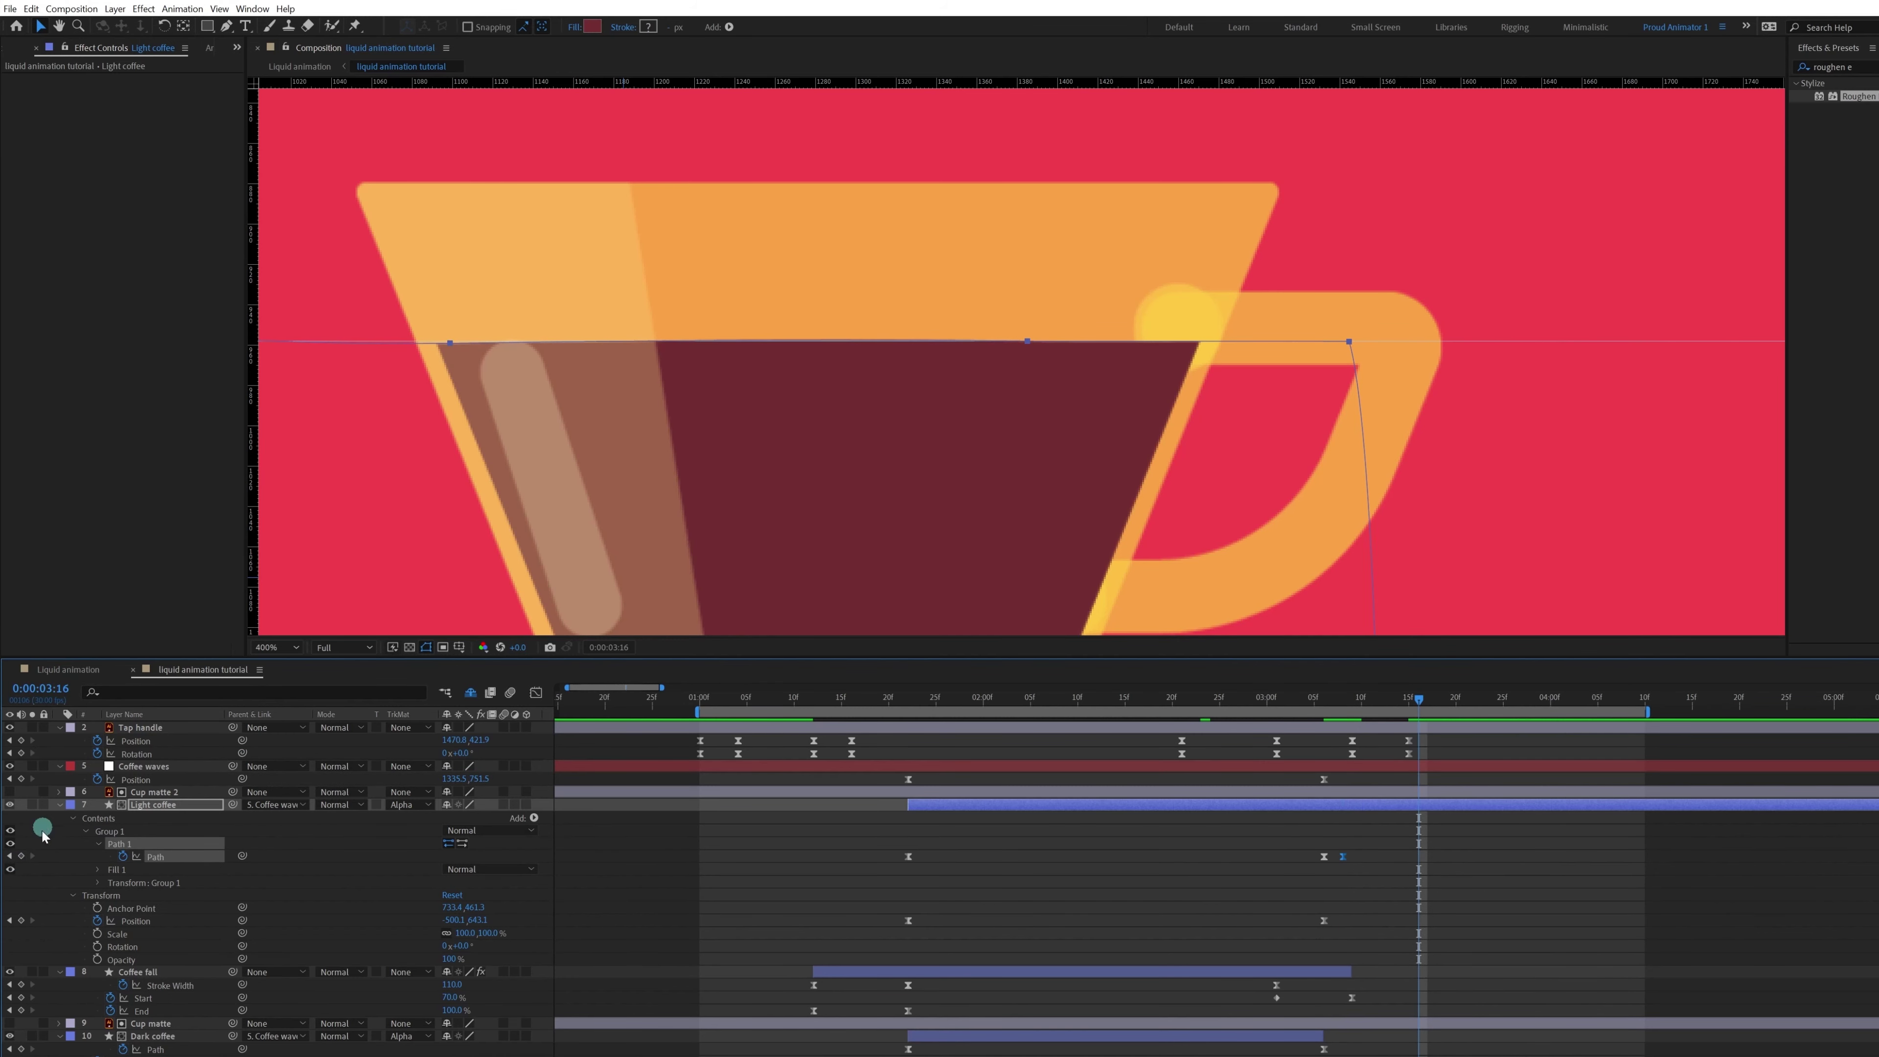
pyautogui.click(131, 840)
pyautogui.scroll(1, 793, 424)
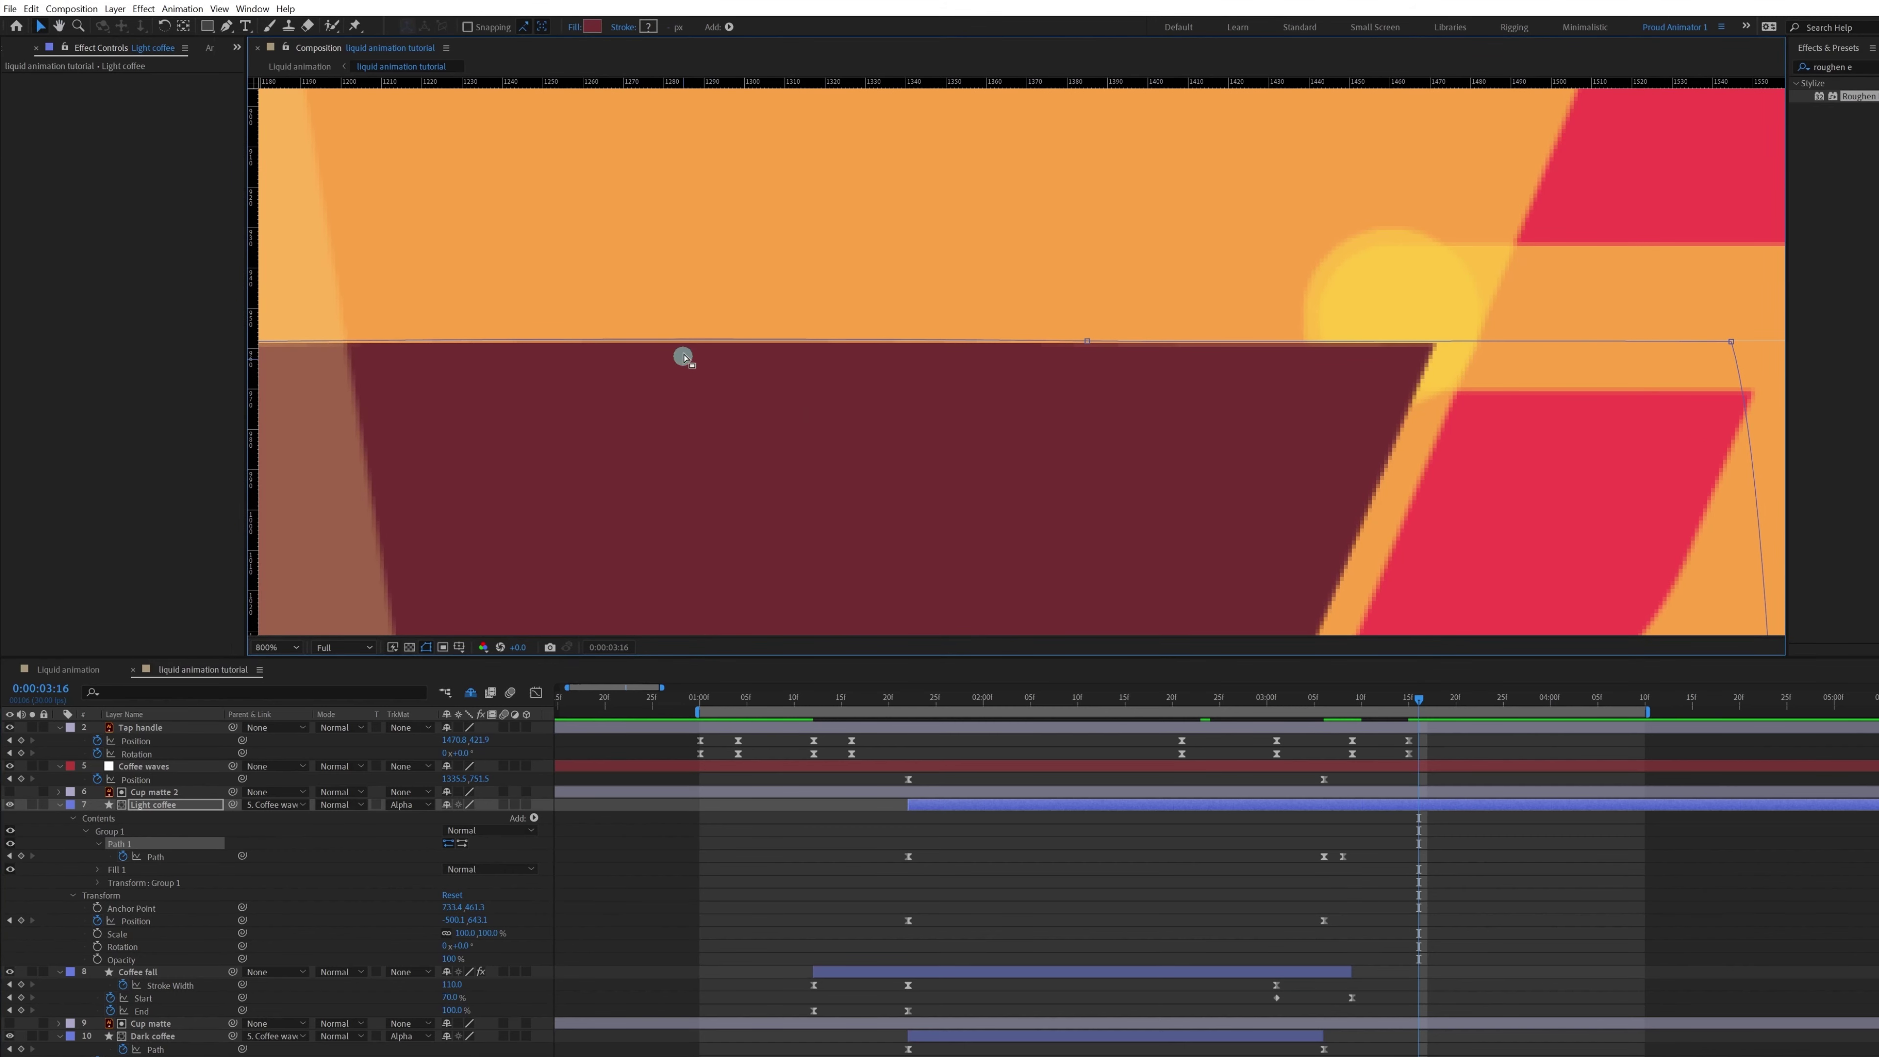
pyautogui.click(1085, 341)
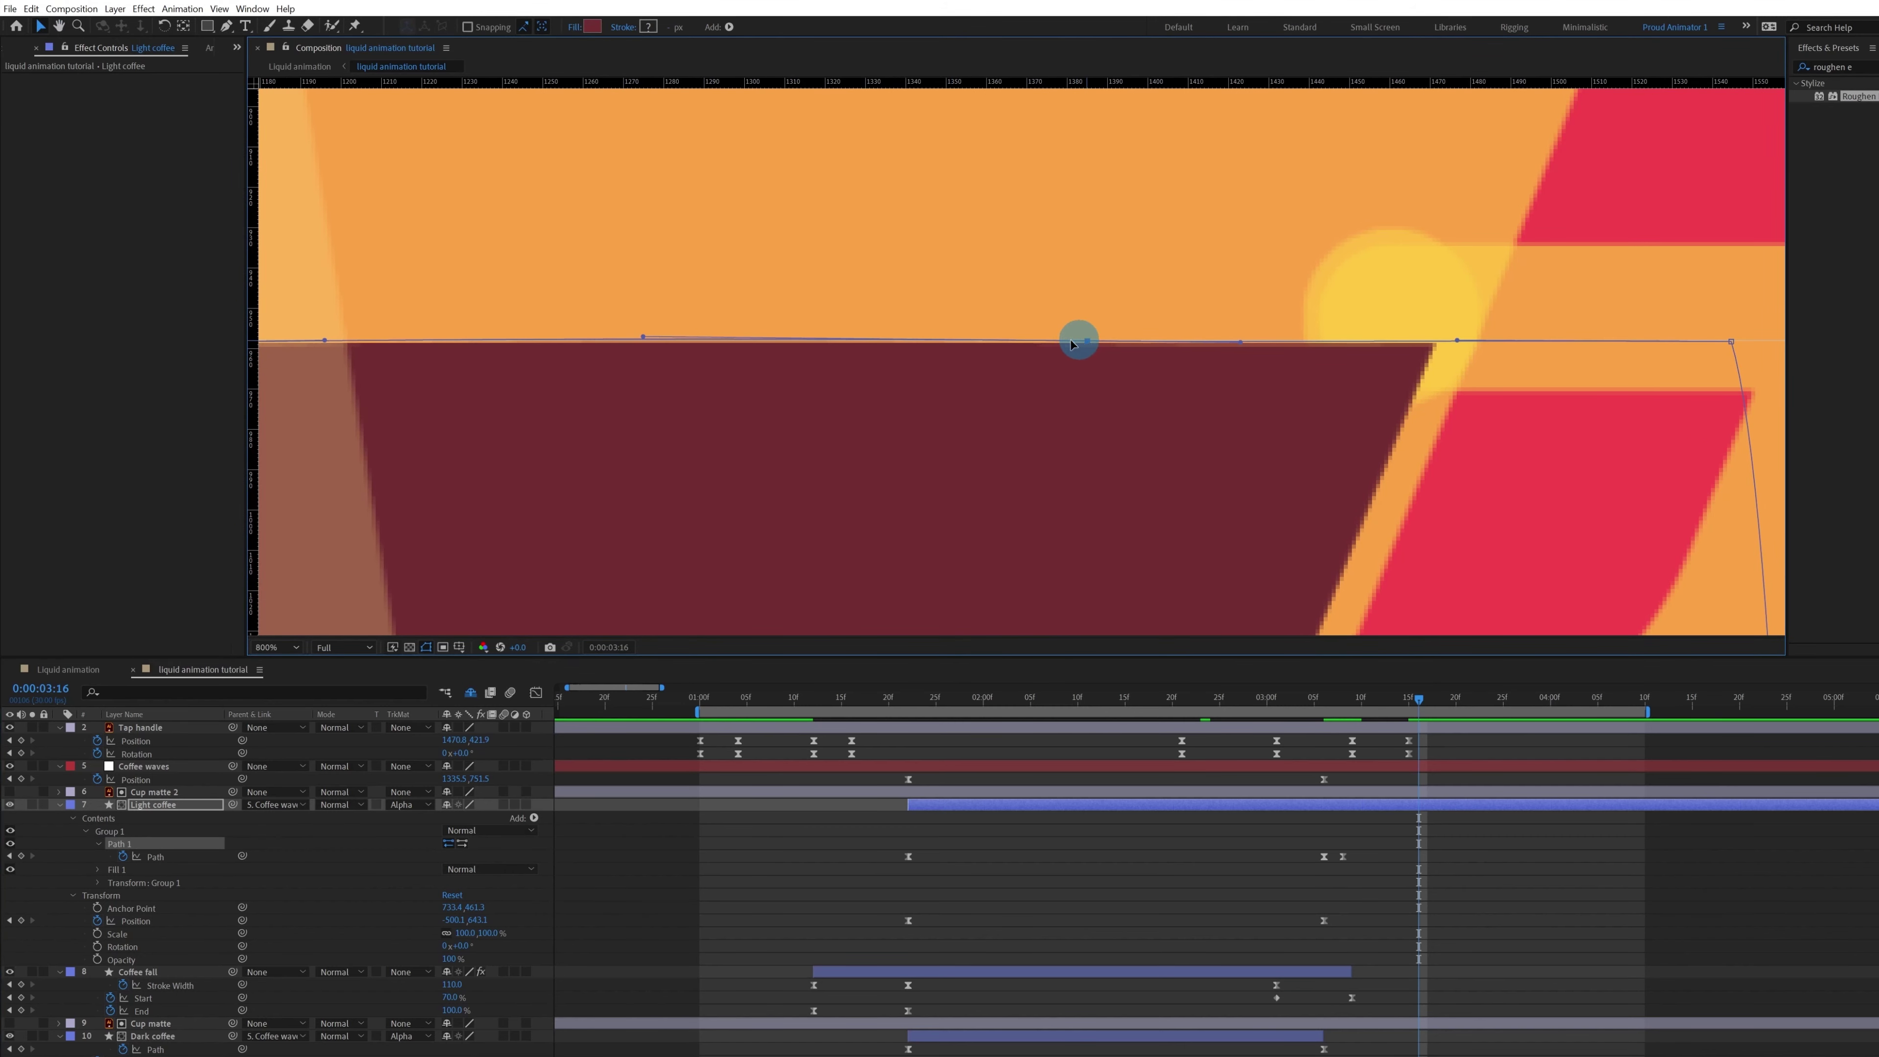
pyautogui.scroll(-1, 1113, 348)
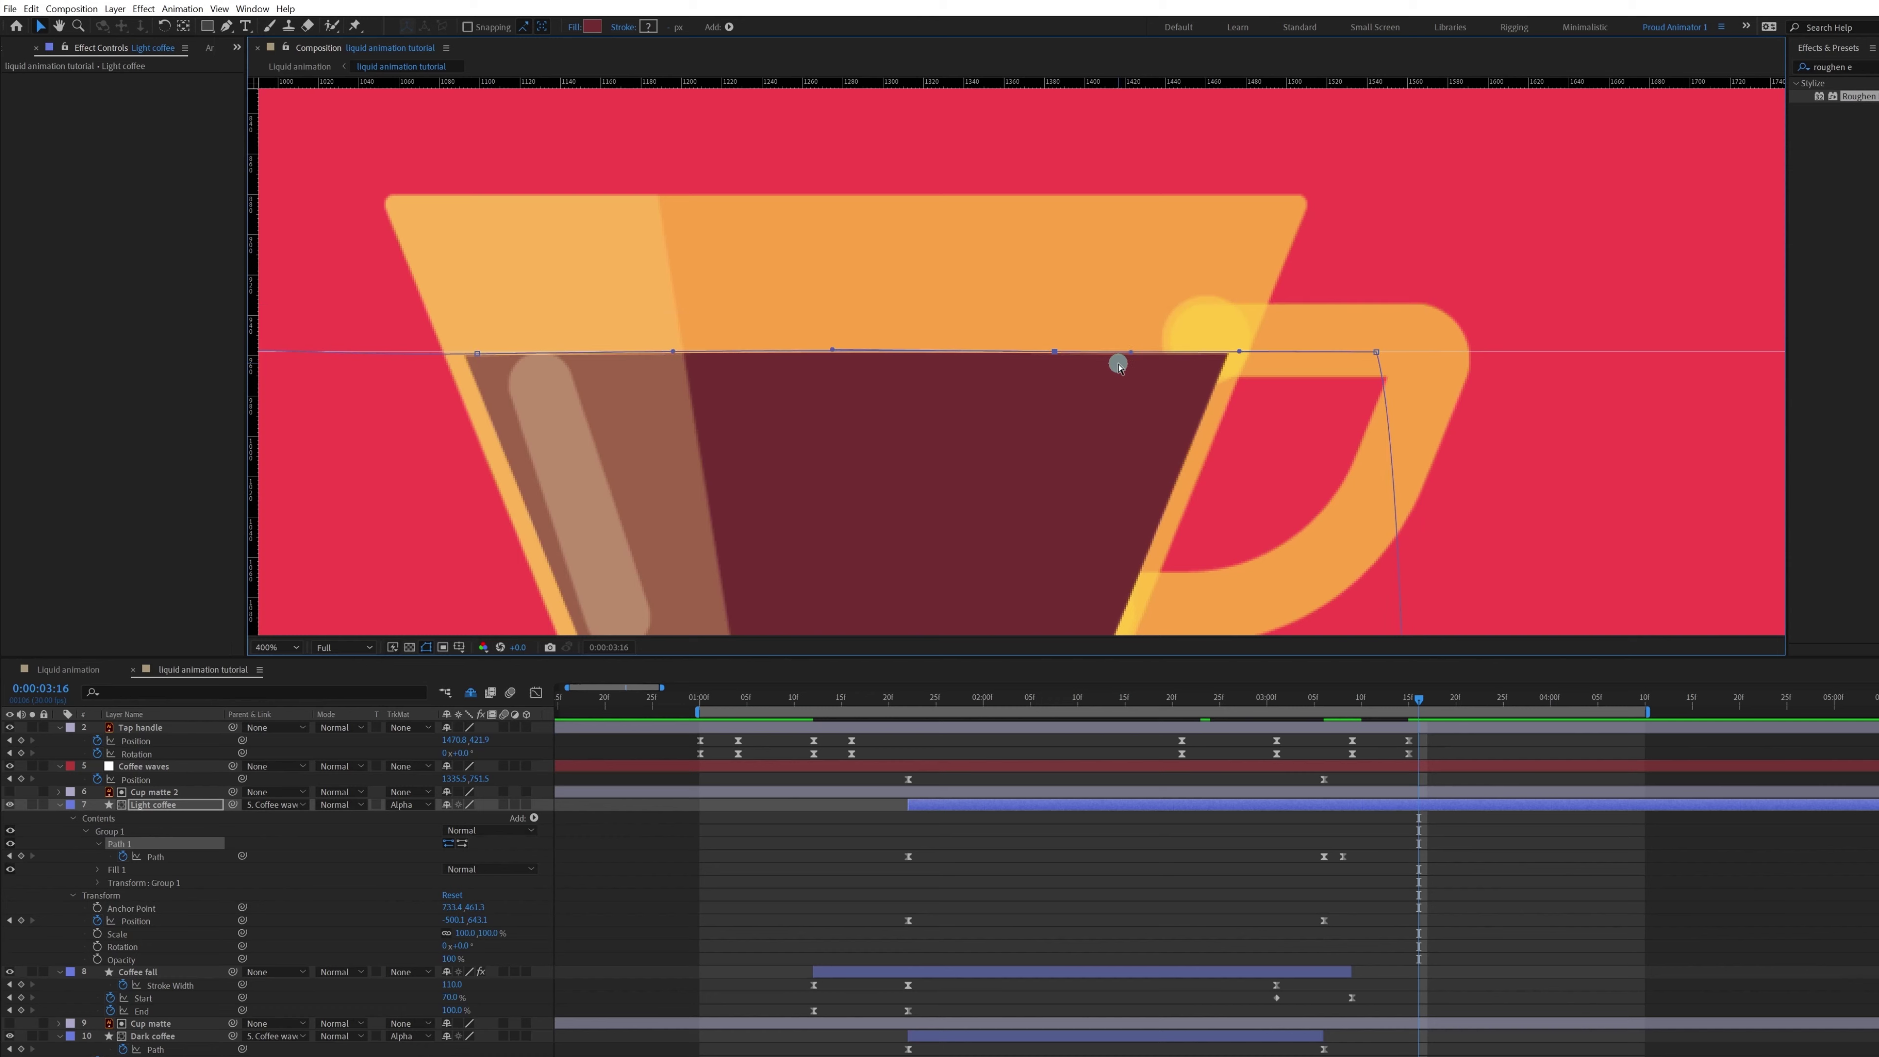
pyautogui.click(1052, 351)
pyautogui.moveTo(1054, 351); pyautogui.dragTo(830, 363)
# Fine-tune the lowest point of the light coffee's dip with a slight nudge toward the cup handle.
pyautogui.press('.')
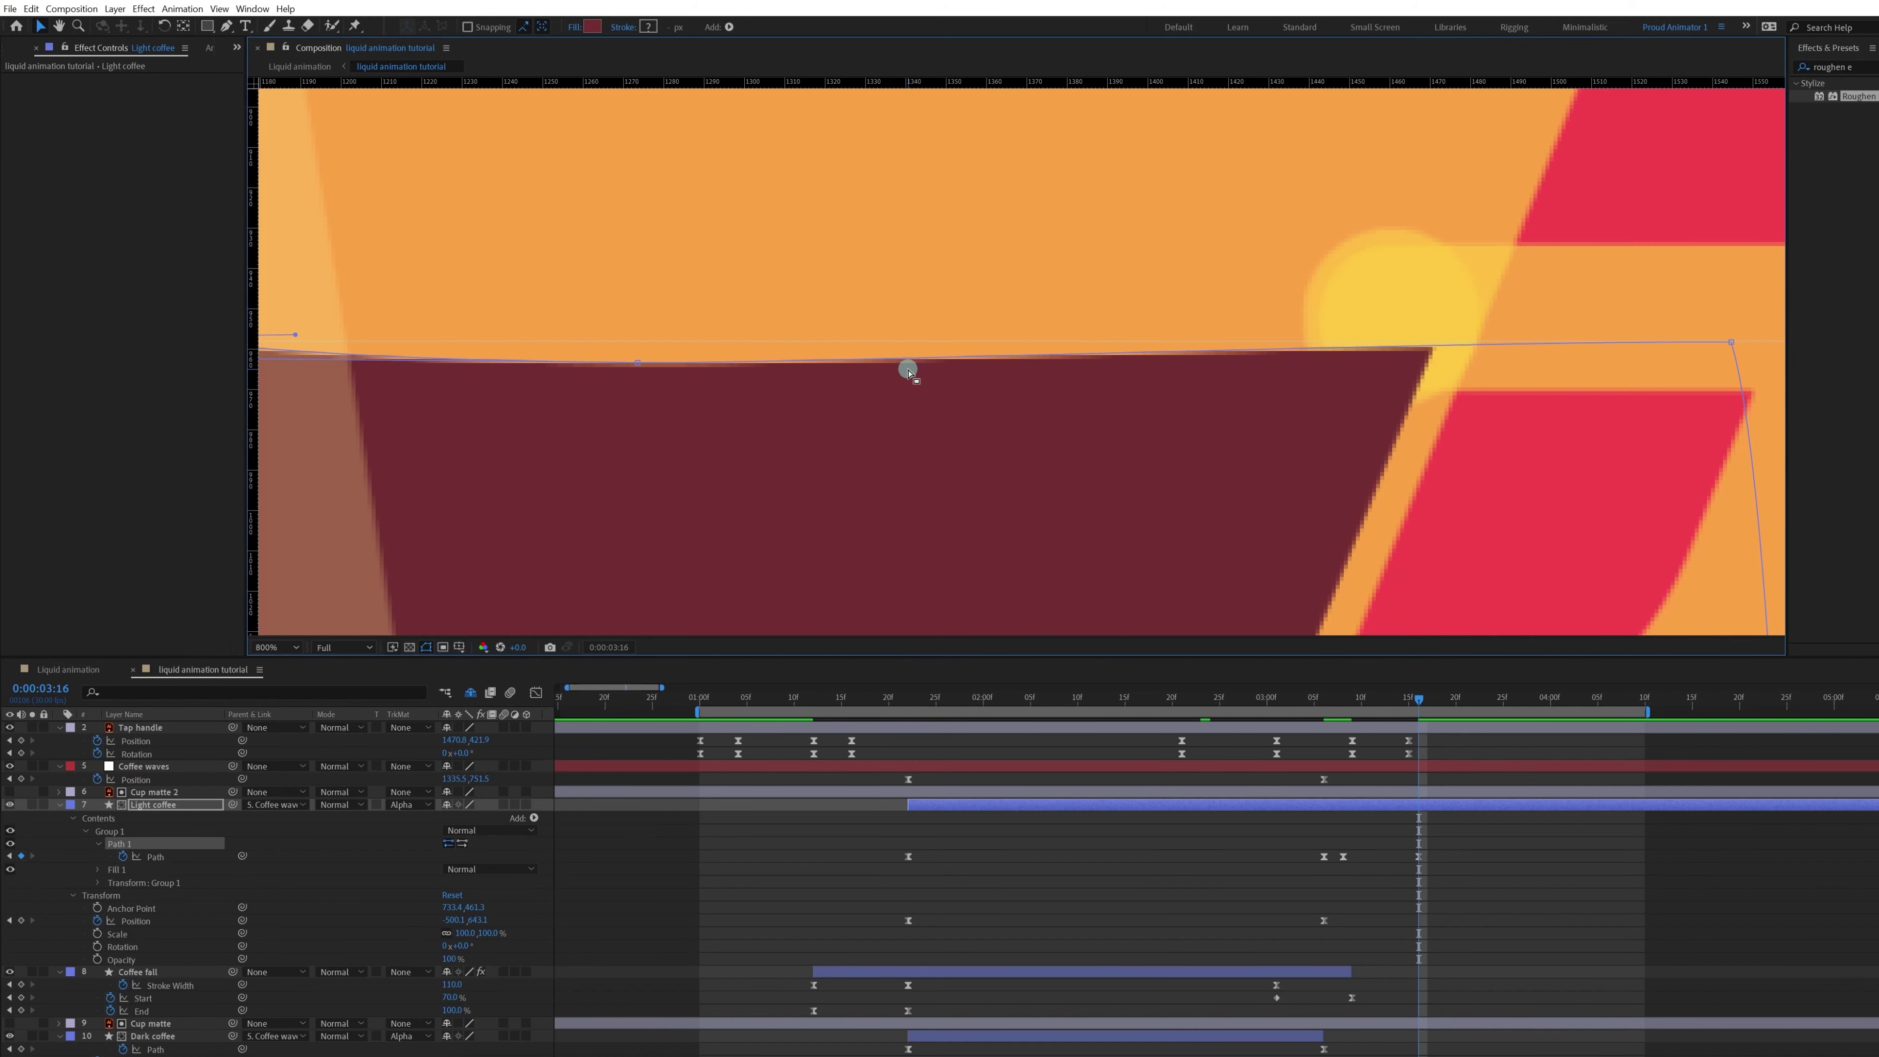
pyautogui.moveTo(637, 361); pyautogui.dragTo(652, 363)
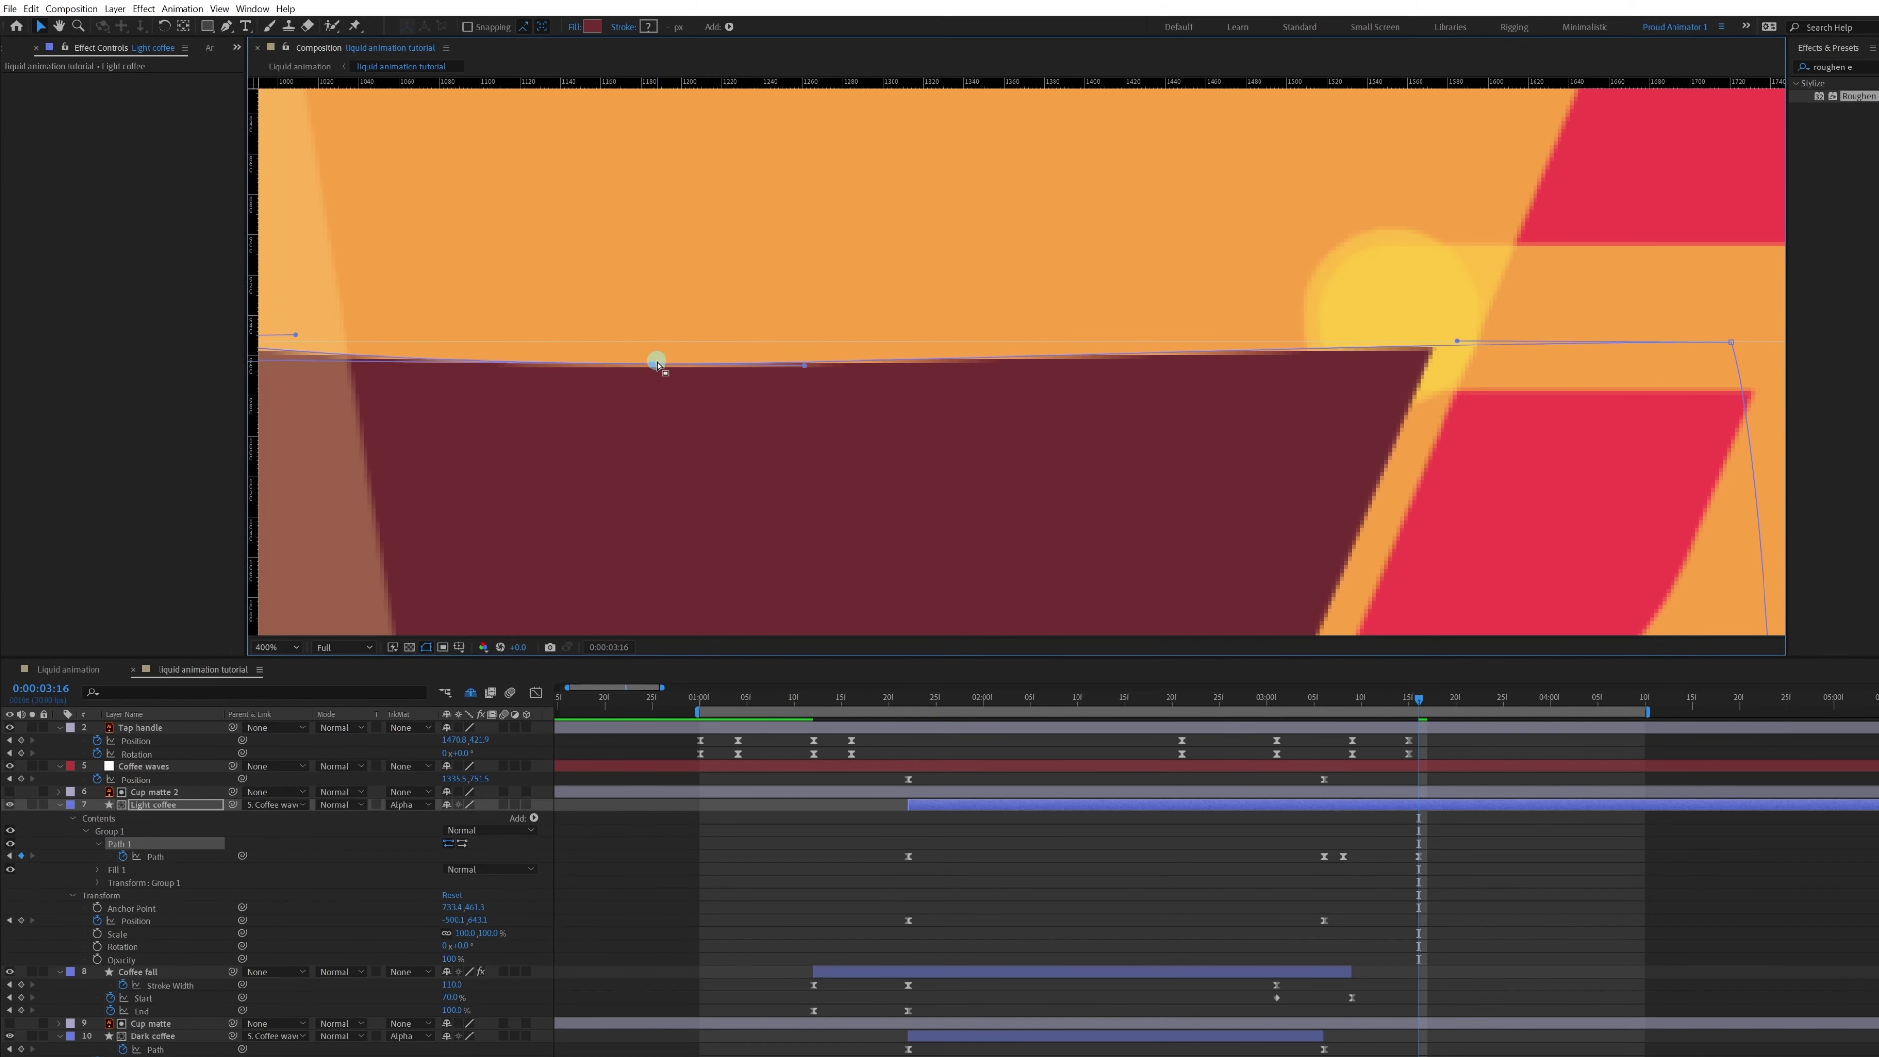
pyautogui.press(',')
pyautogui.press(',')
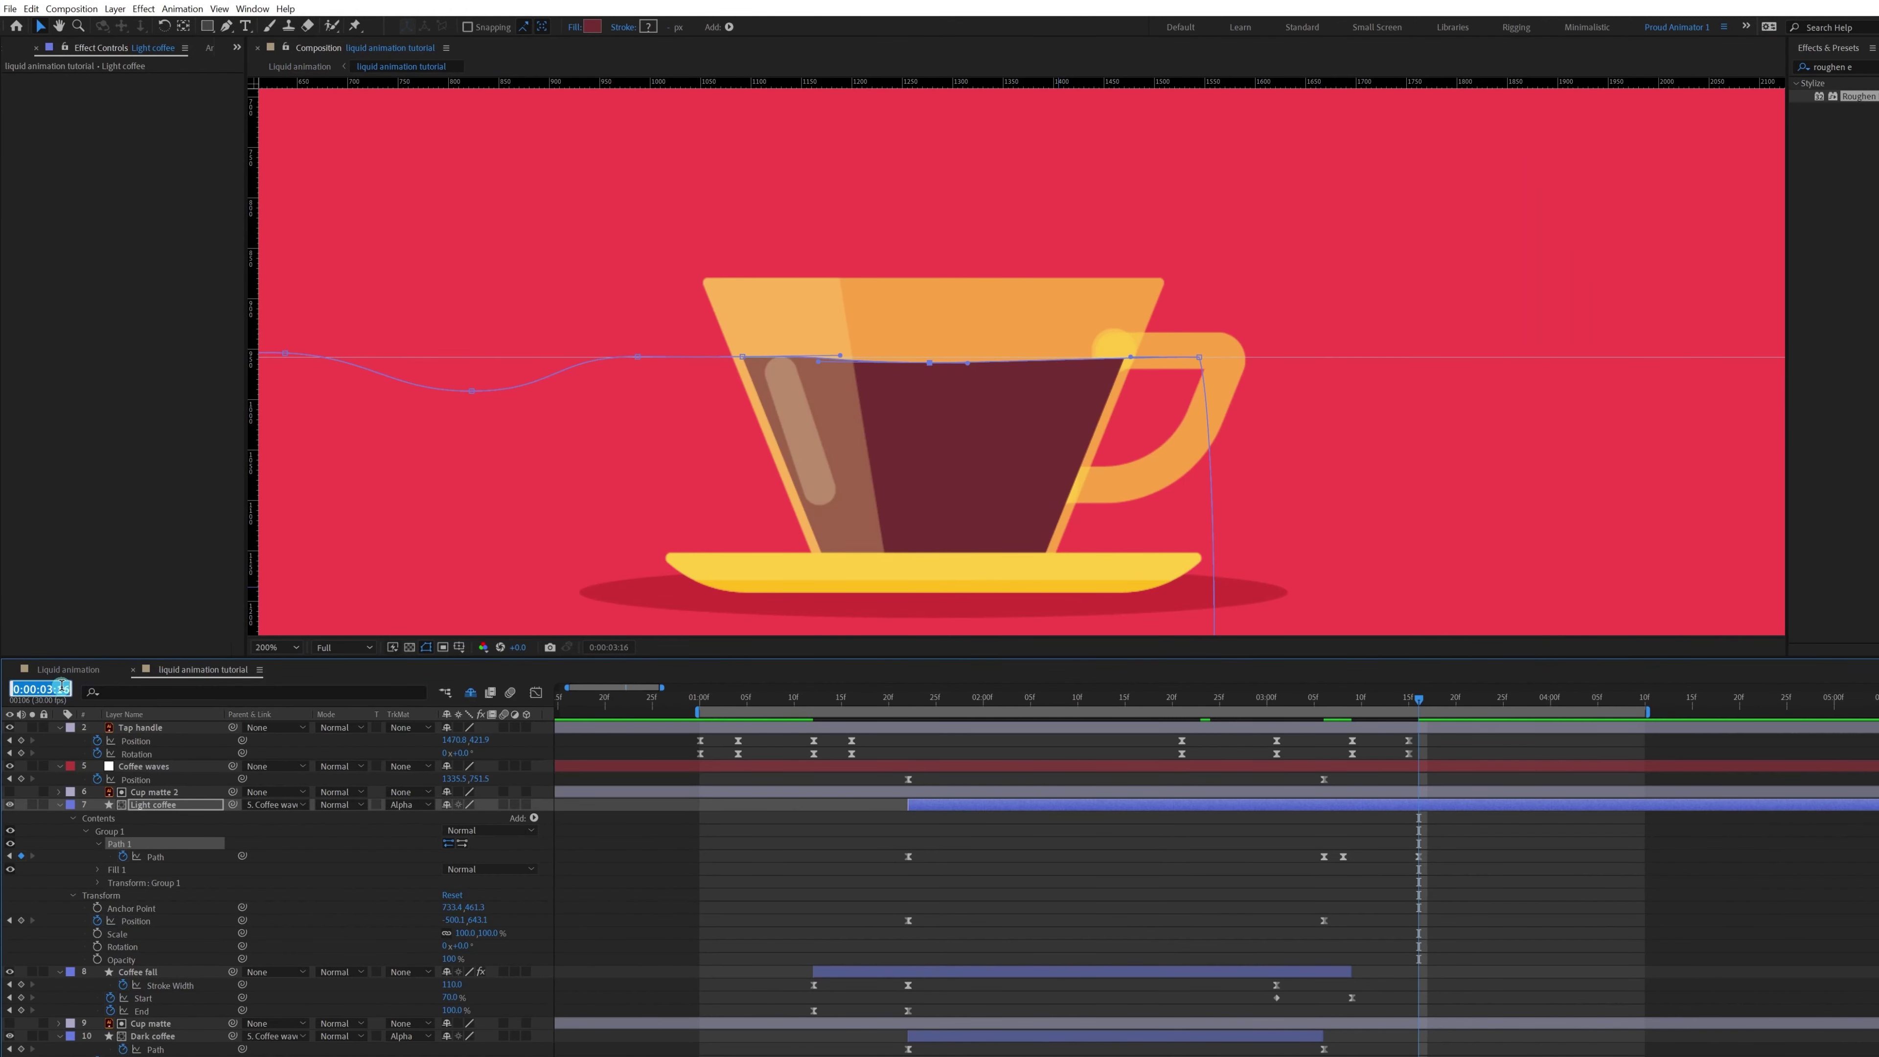
# At 0:00:03:22, raise the middle surface point of the Light coffee path slightly above the liquid level to form a small bump.
pyautogui.click(62, 688)
pyautogui.write('+6')
pyautogui.press('Return')
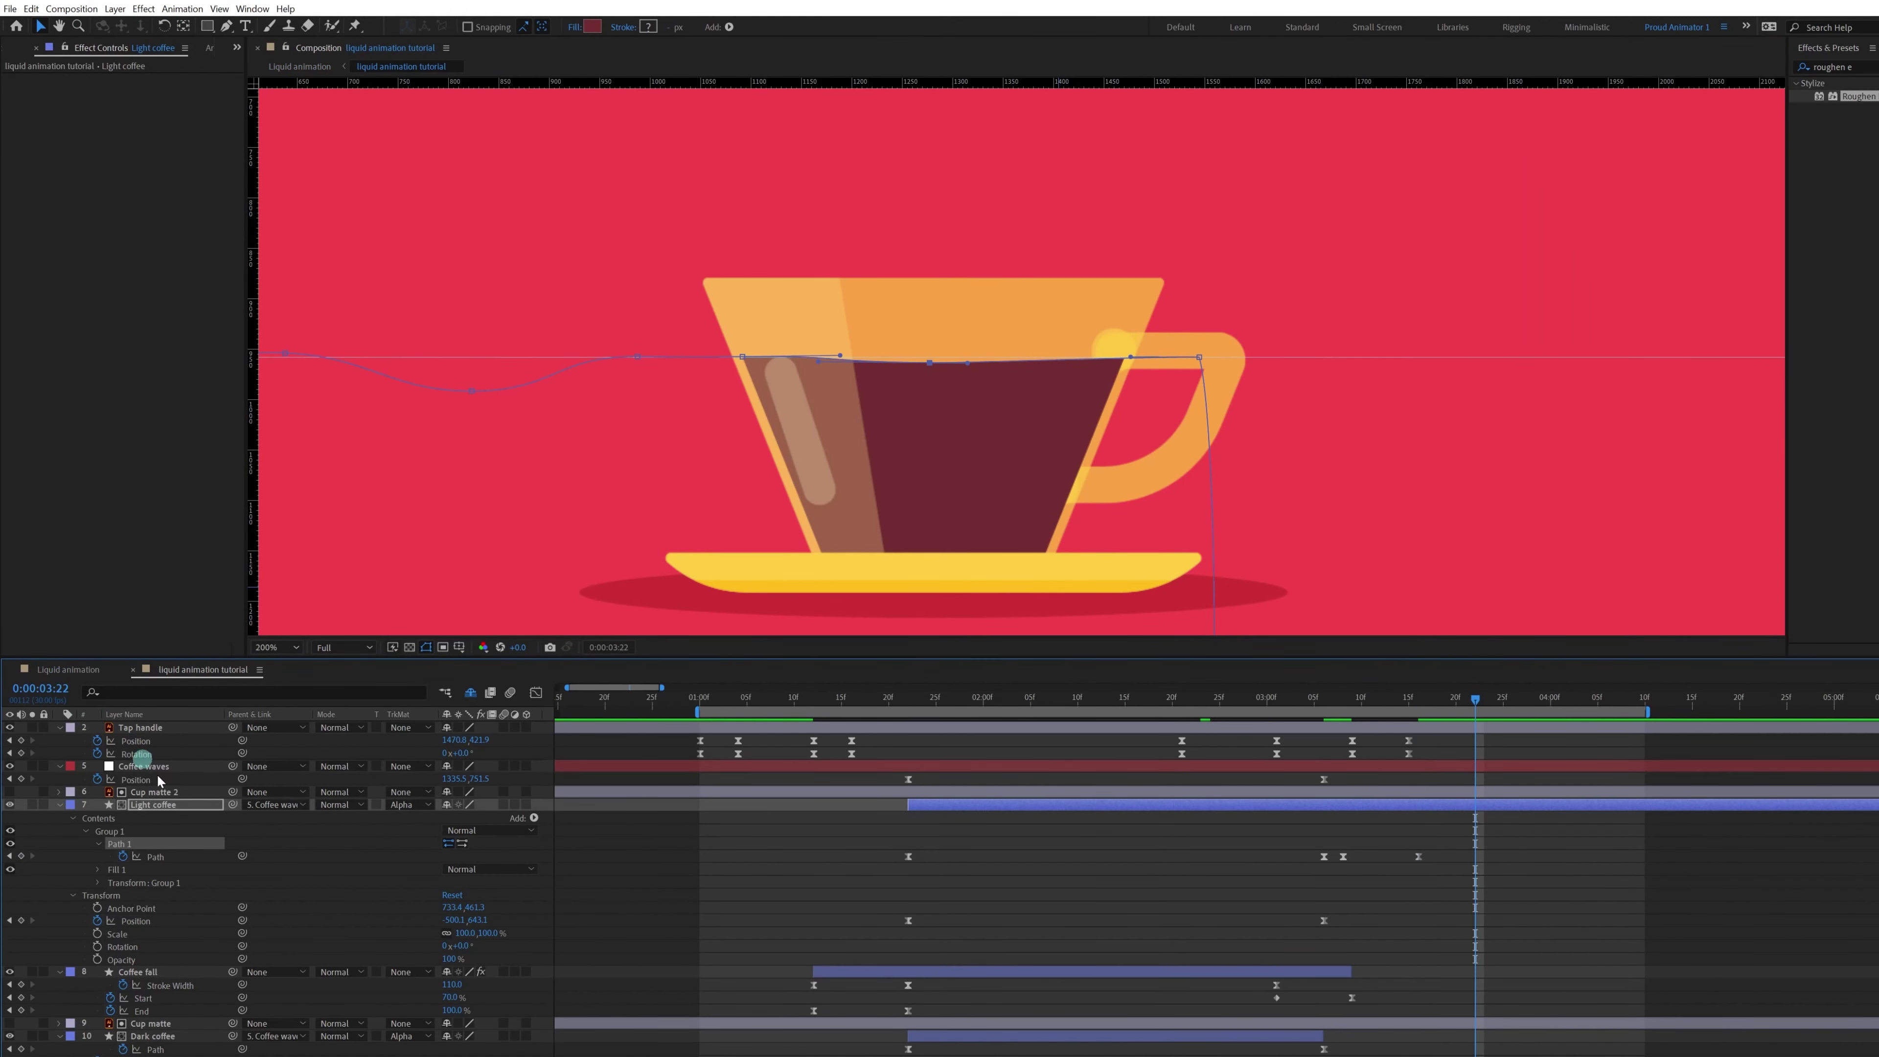
pyautogui.press('.')
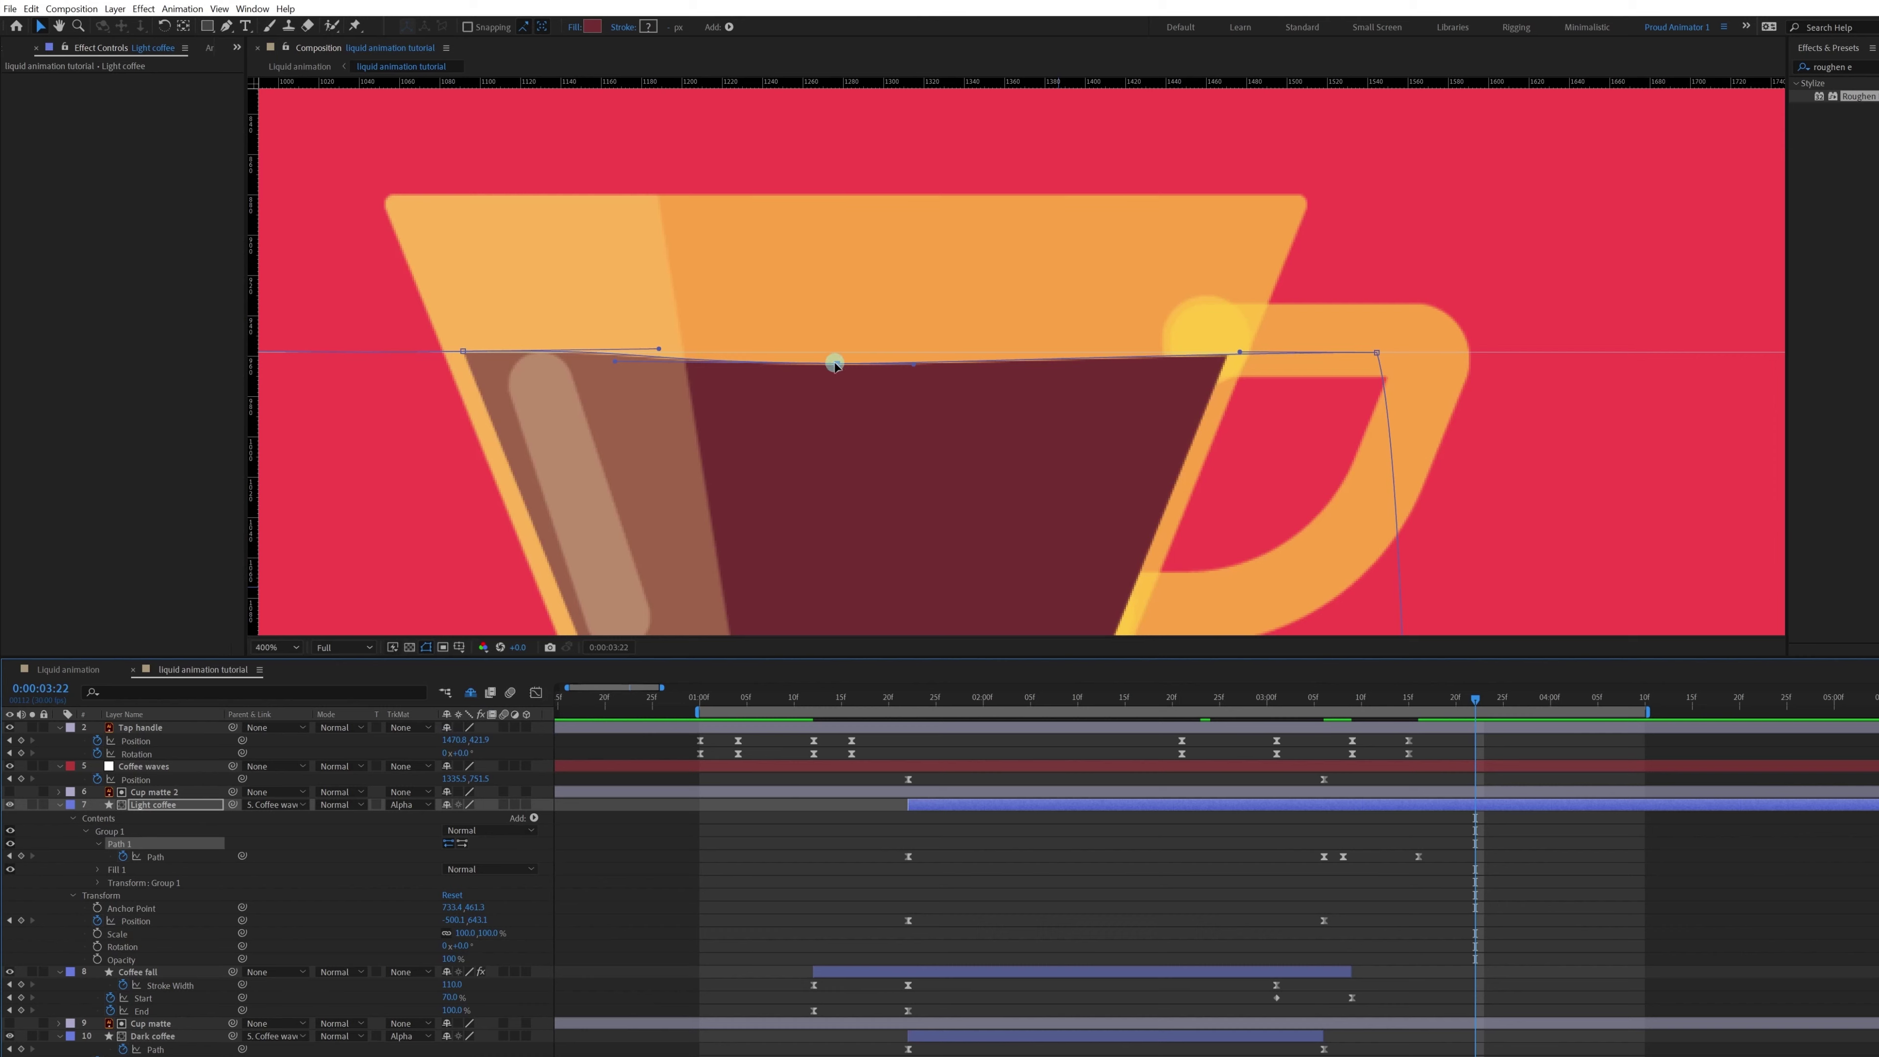
pyautogui.moveTo(835, 364); pyautogui.dragTo(832, 350)
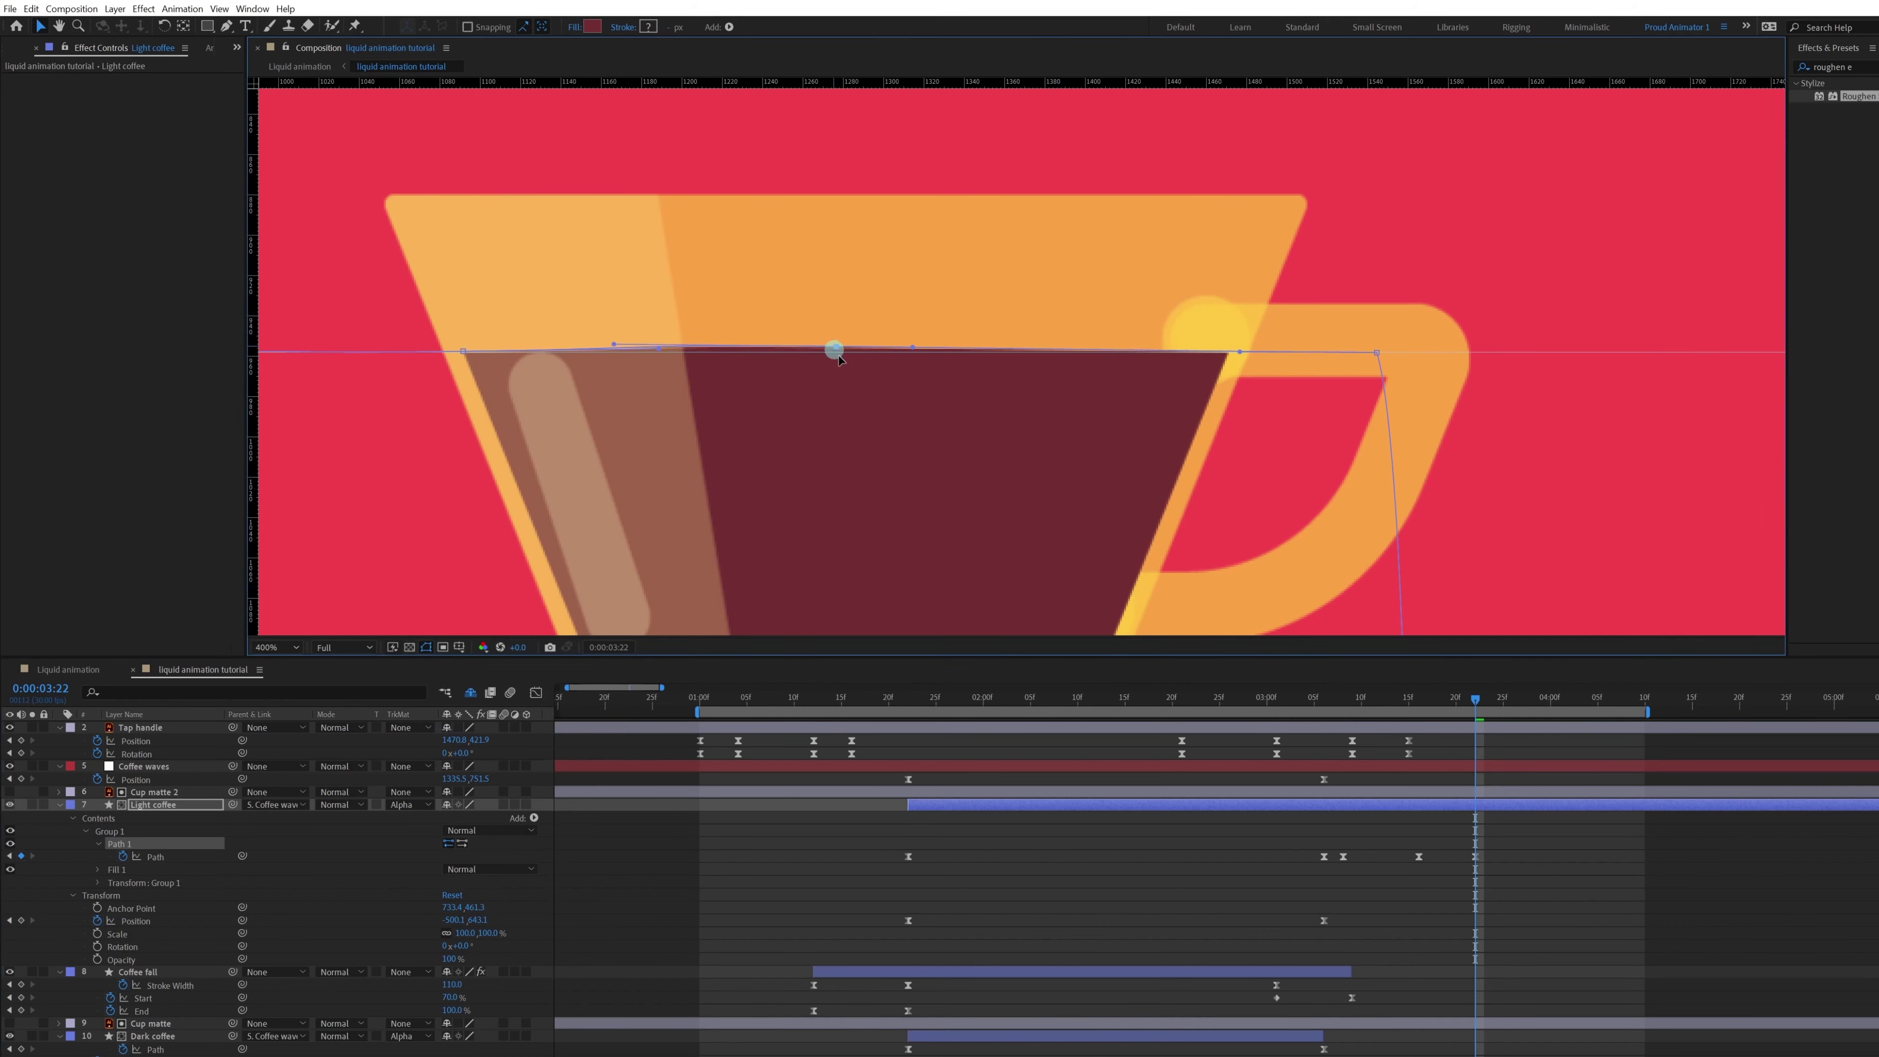
# At 0:00:03:25, lower the middle surface point of the Light coffee path to the guide line so the surface settles flat.
pyautogui.click(44, 701)
pyautogui.write('+3')
pyautogui.press('Return')
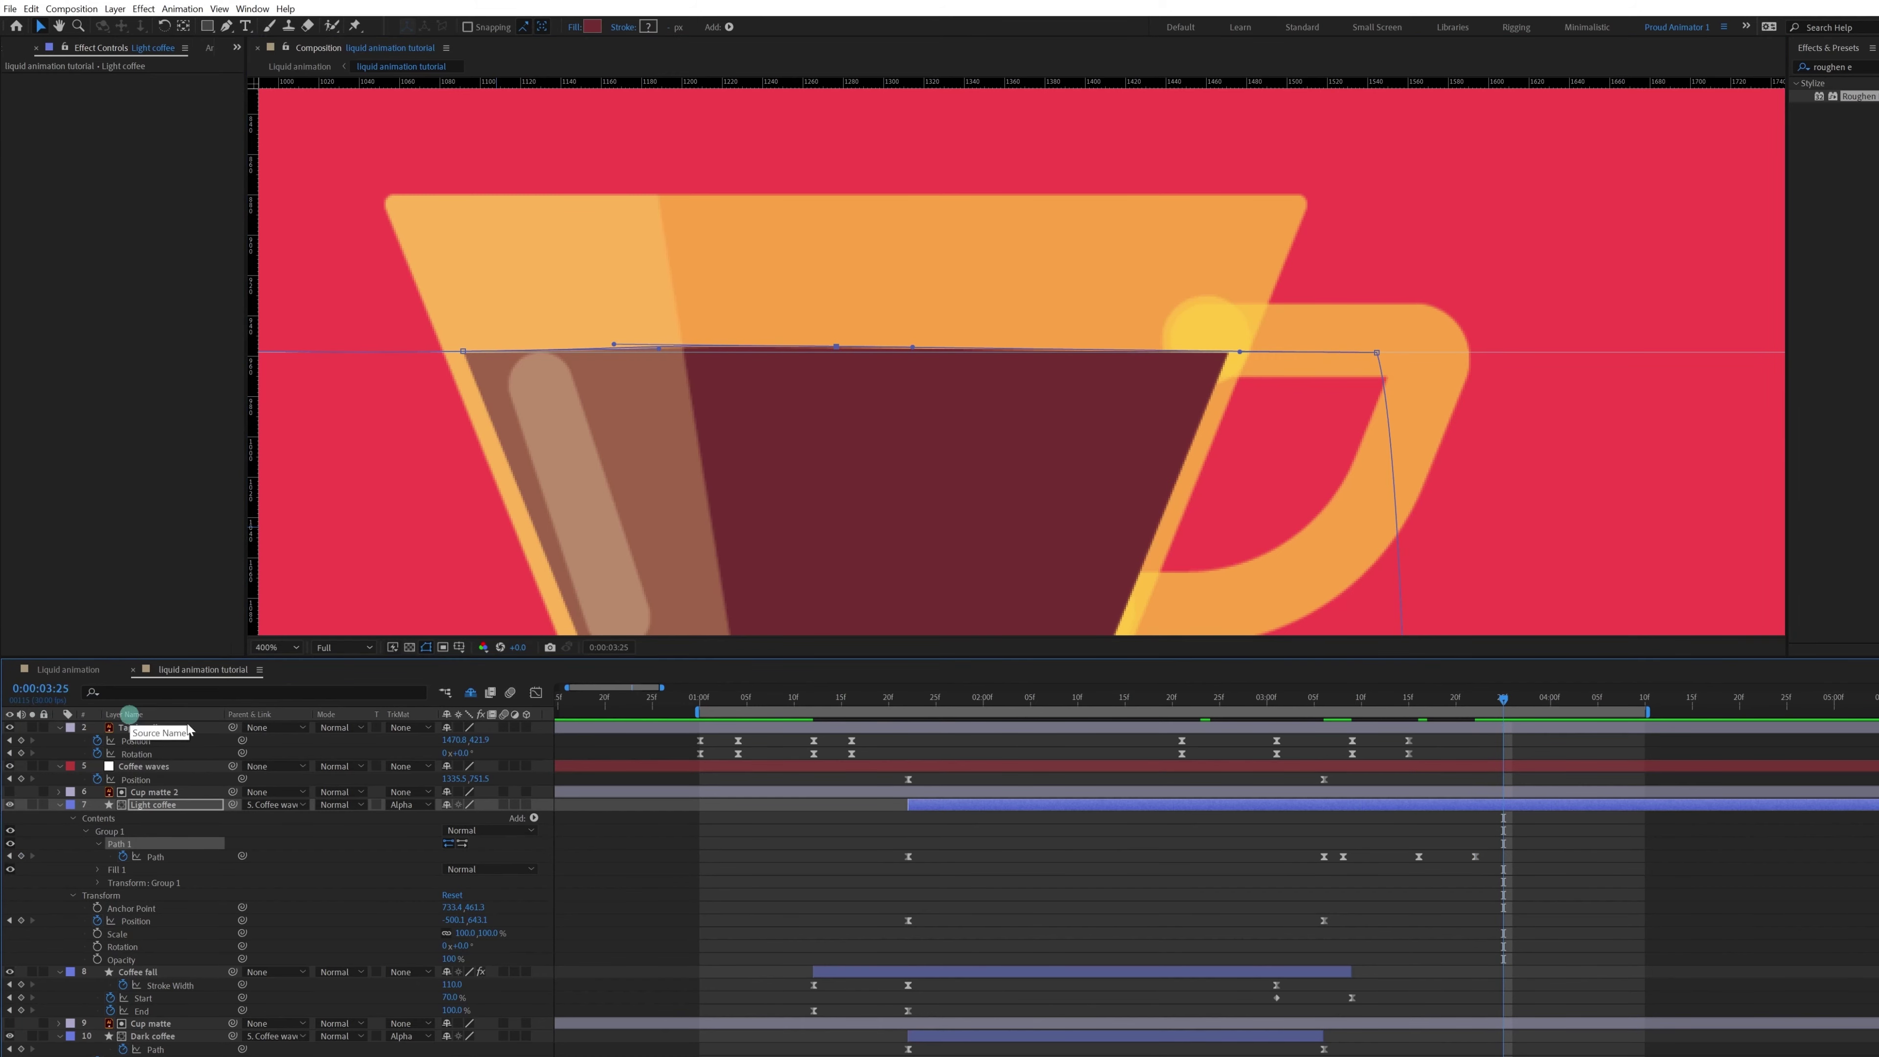
pyautogui.press('.')
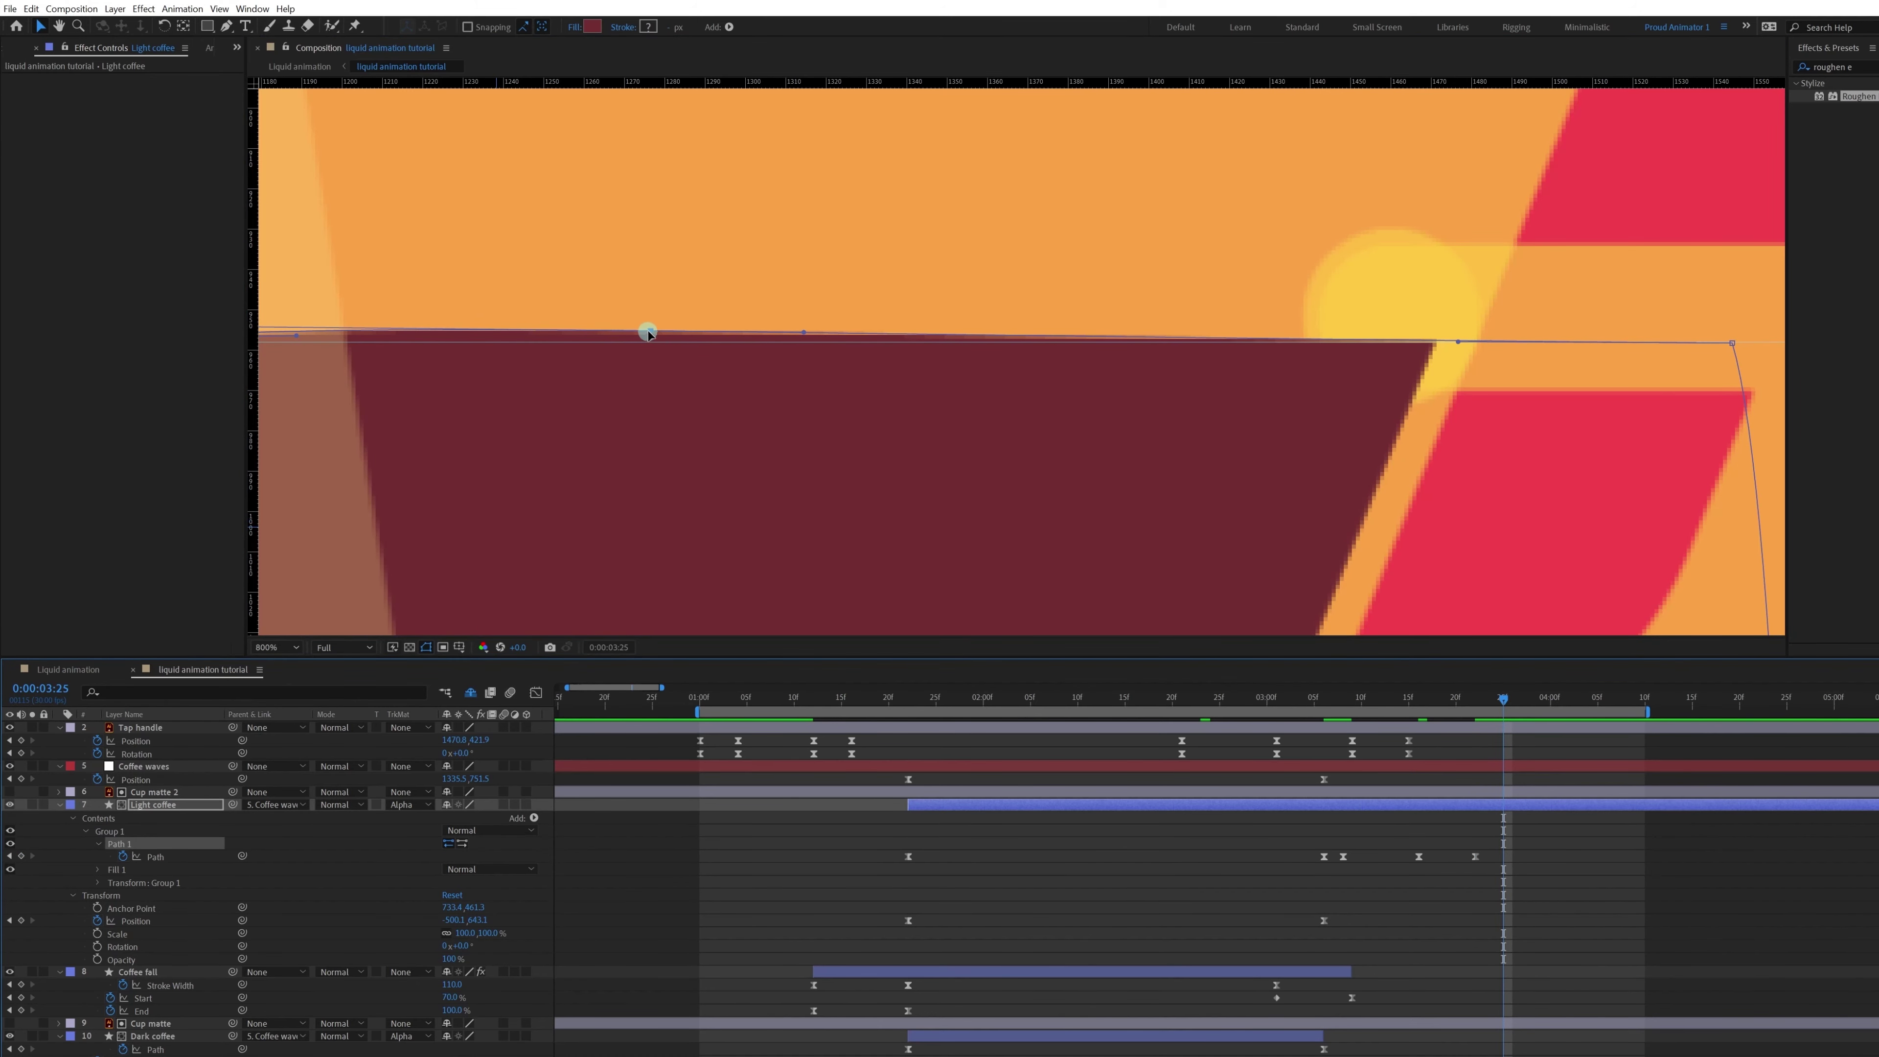
pyautogui.moveTo(648, 334); pyautogui.dragTo(651, 343)
pyautogui.press('space')
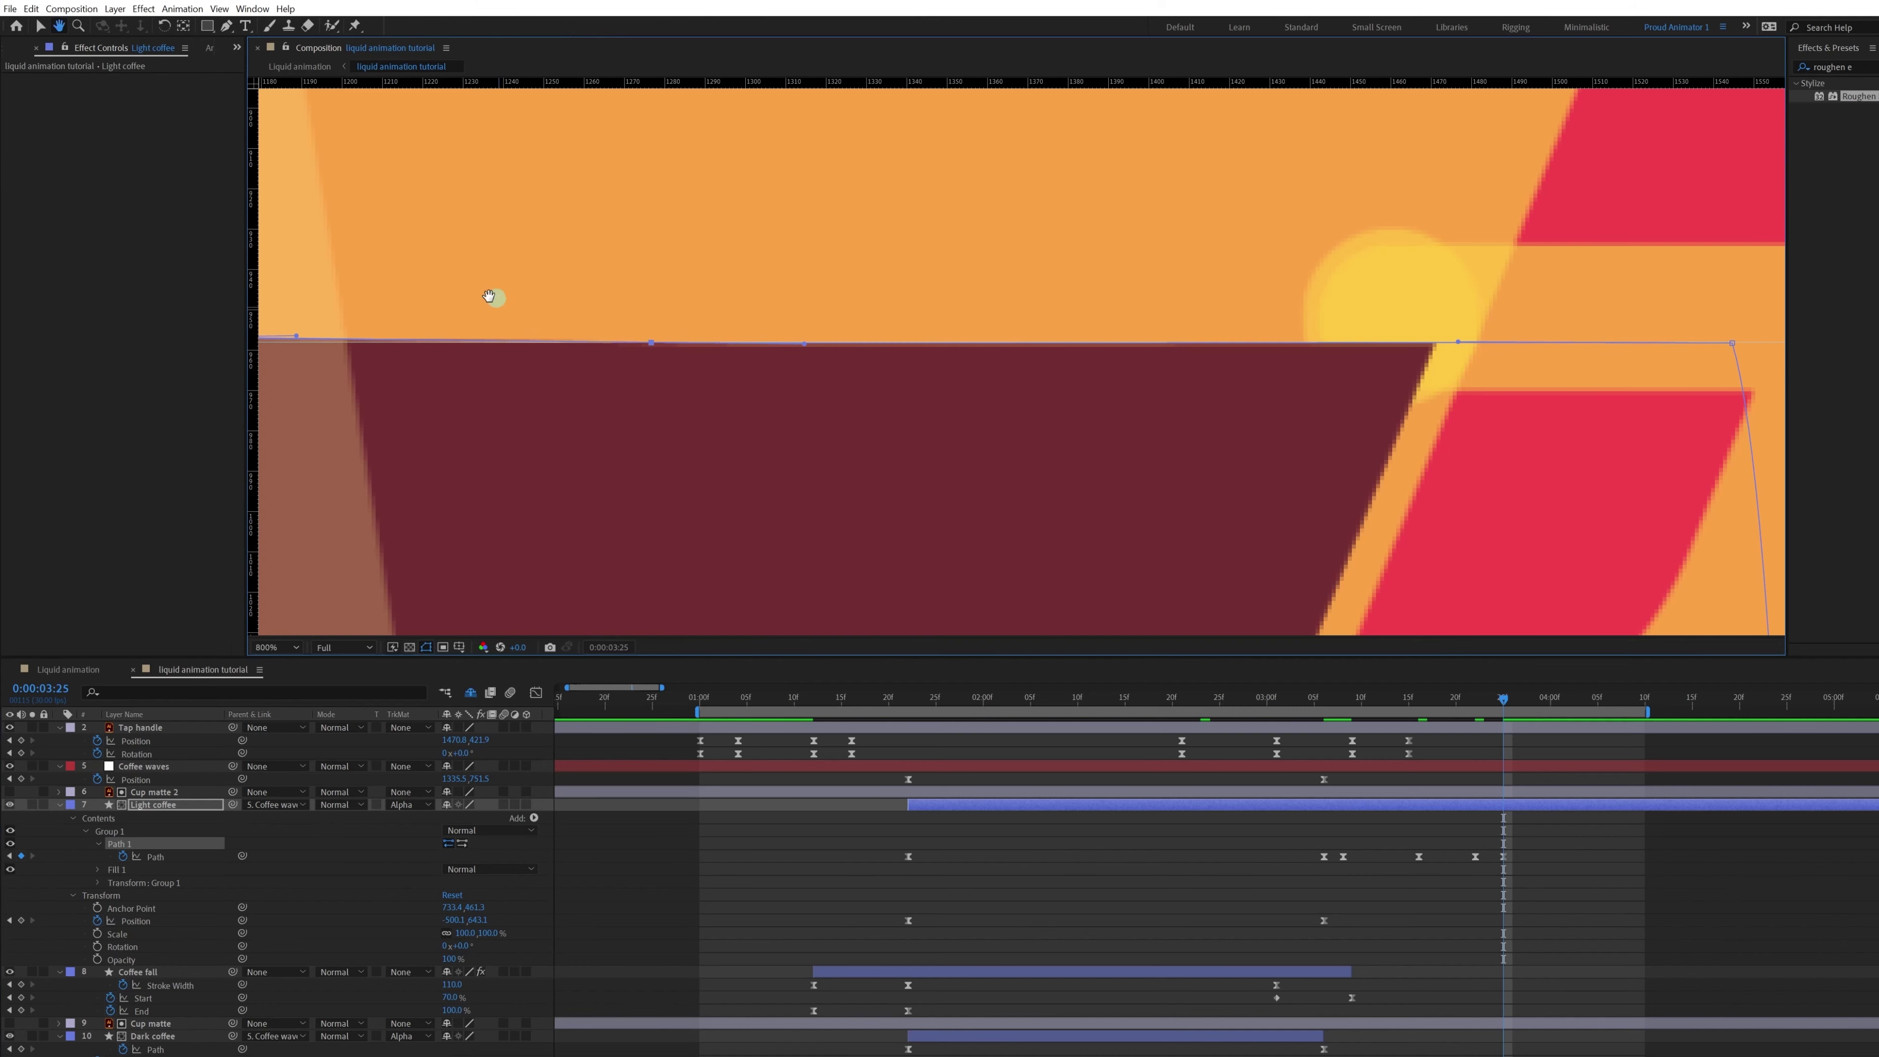
pyautogui.moveTo(488, 296); pyautogui.dragTo(1010, 341)
pyautogui.click(811, 387)
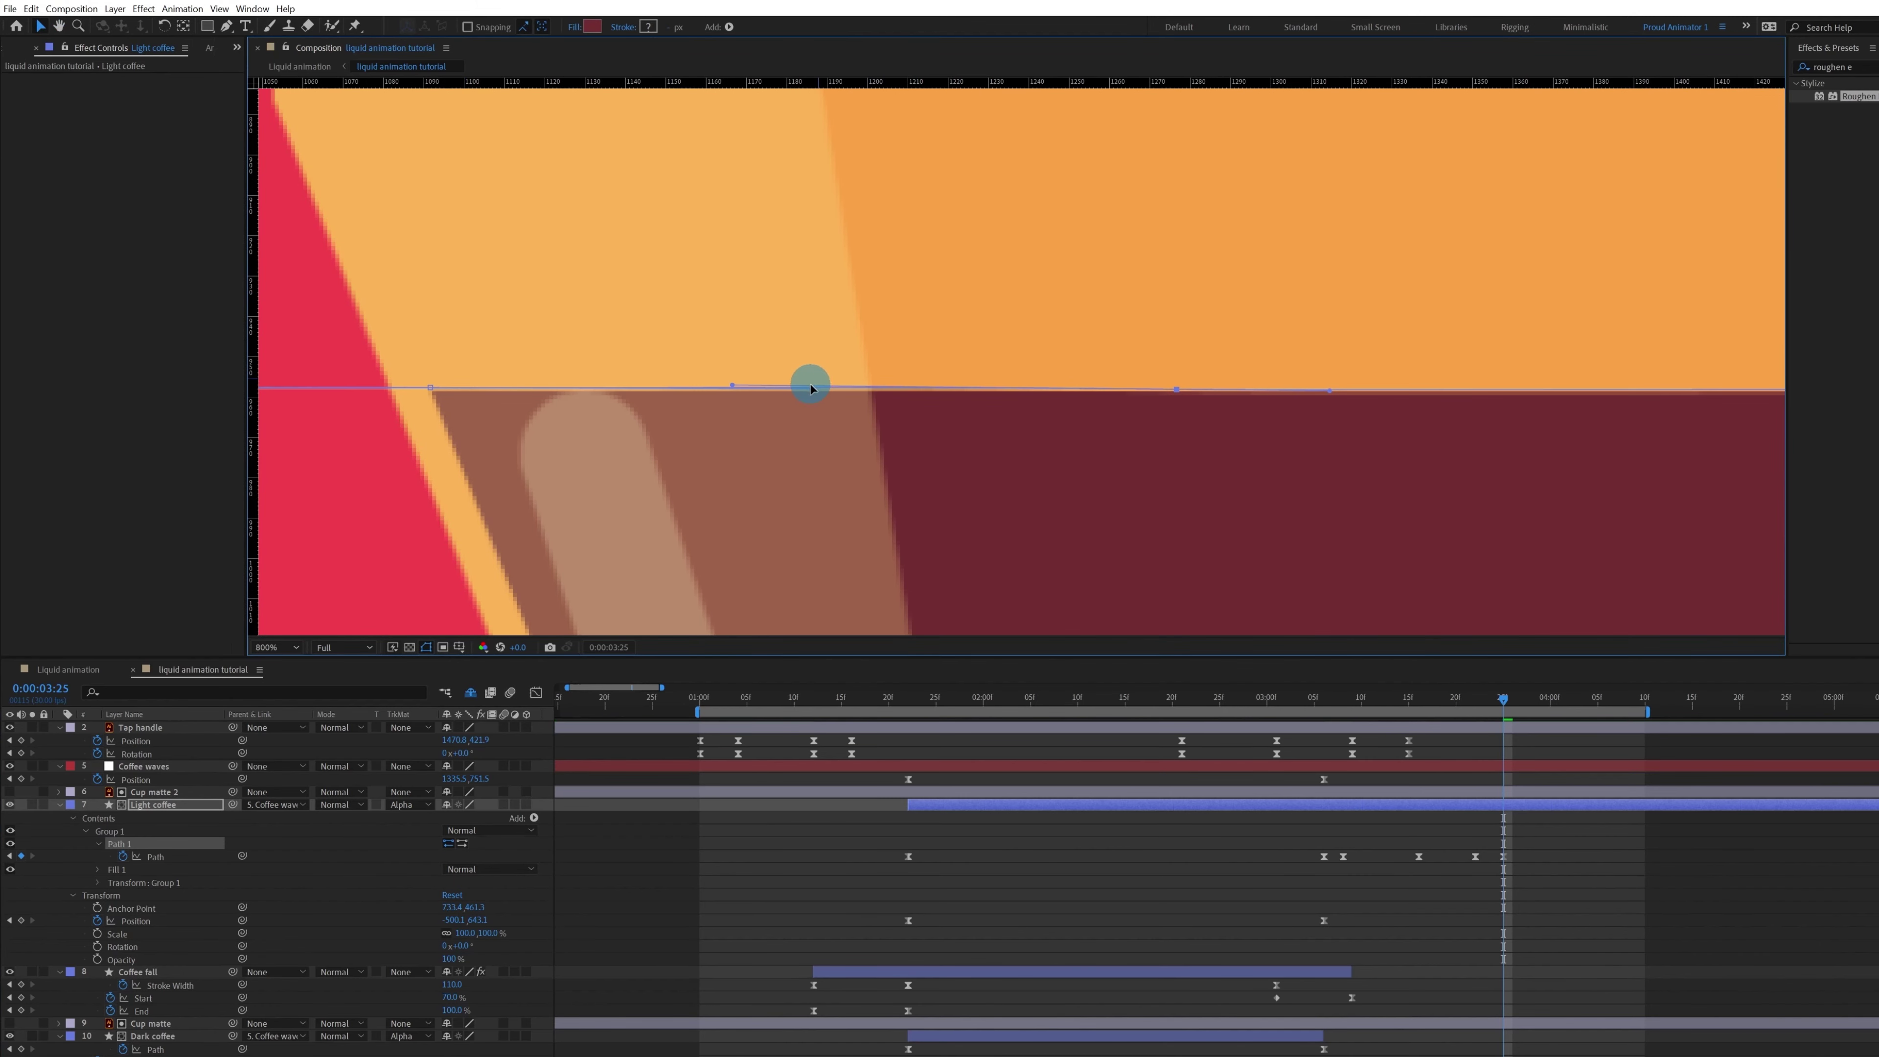
pyautogui.press(',')
pyautogui.press(',')
pyautogui.moveTo(992, 395); pyautogui.dragTo(871, 355)
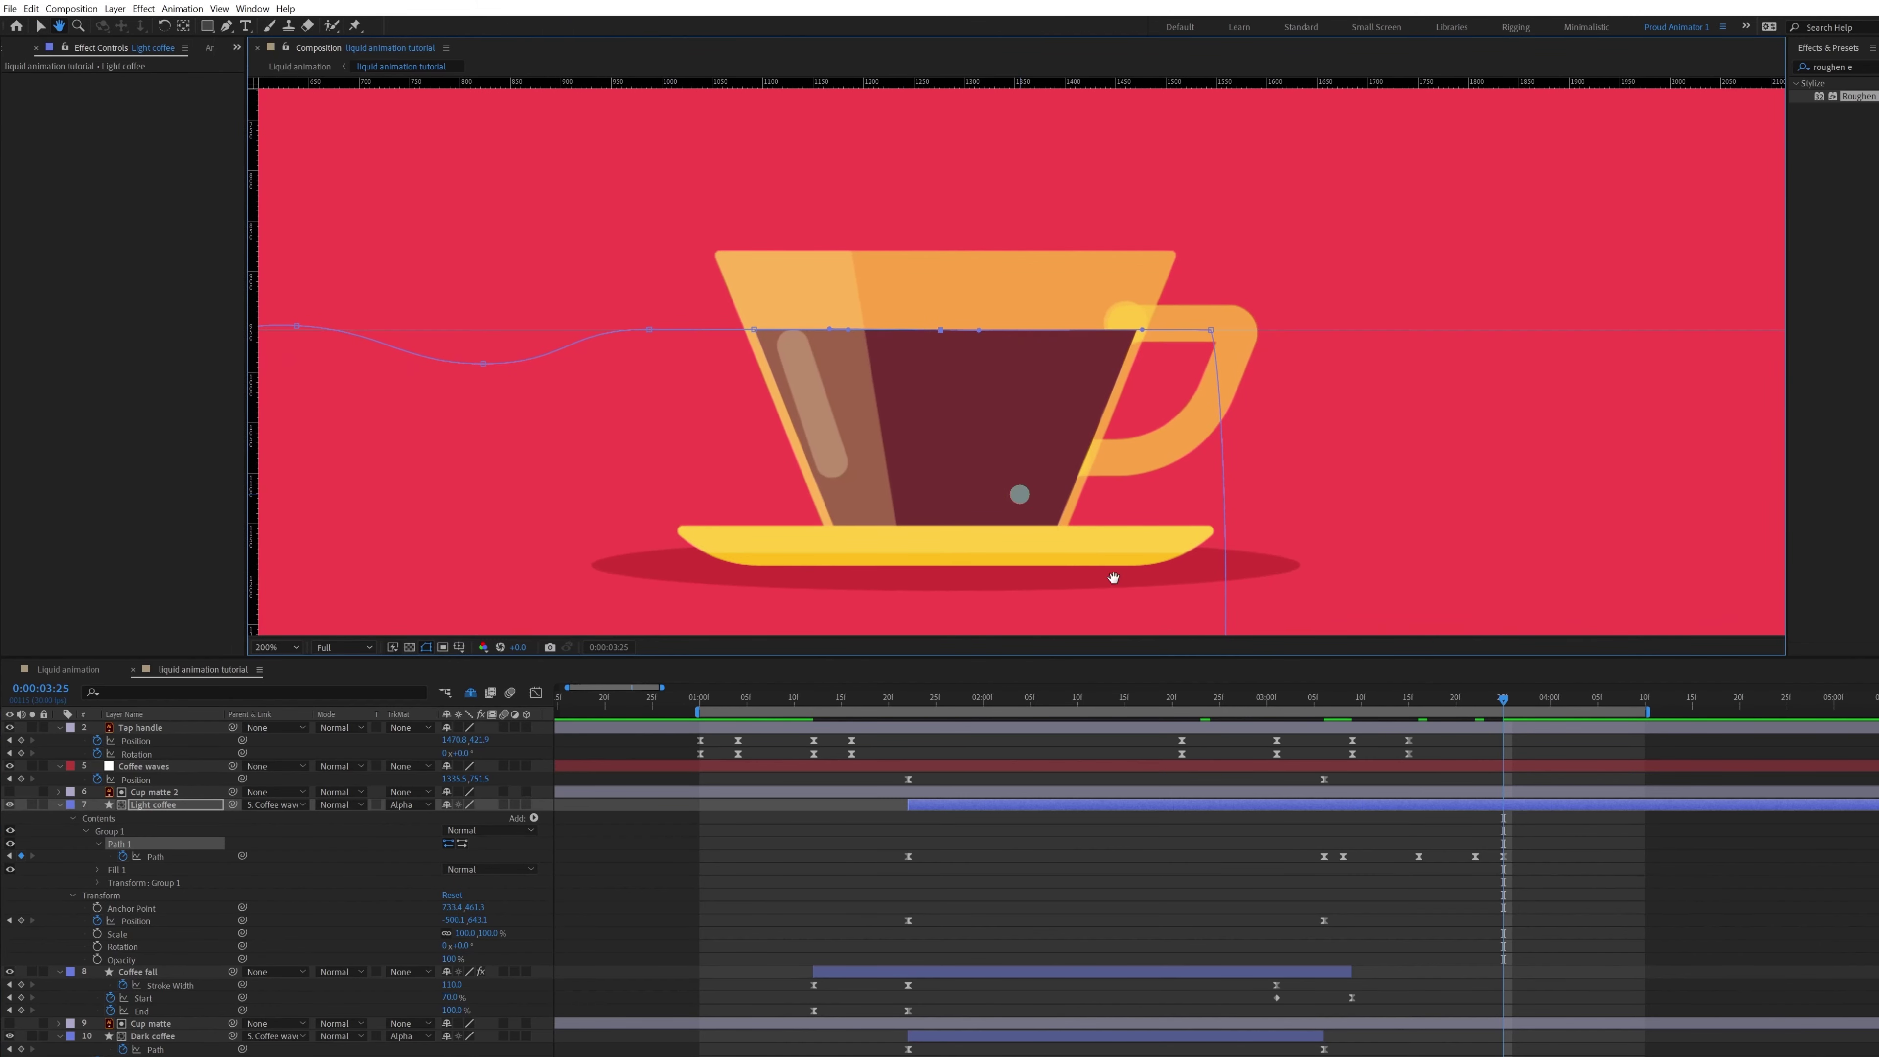
# Tighten the settling by moving the last three Light coffee Path keyframes earlier, to about 0:00:03:15, 0:00:03:20 and 0:00:03:23.
pyautogui.moveTo(1561, 843); pyautogui.dragTo(1344, 898)
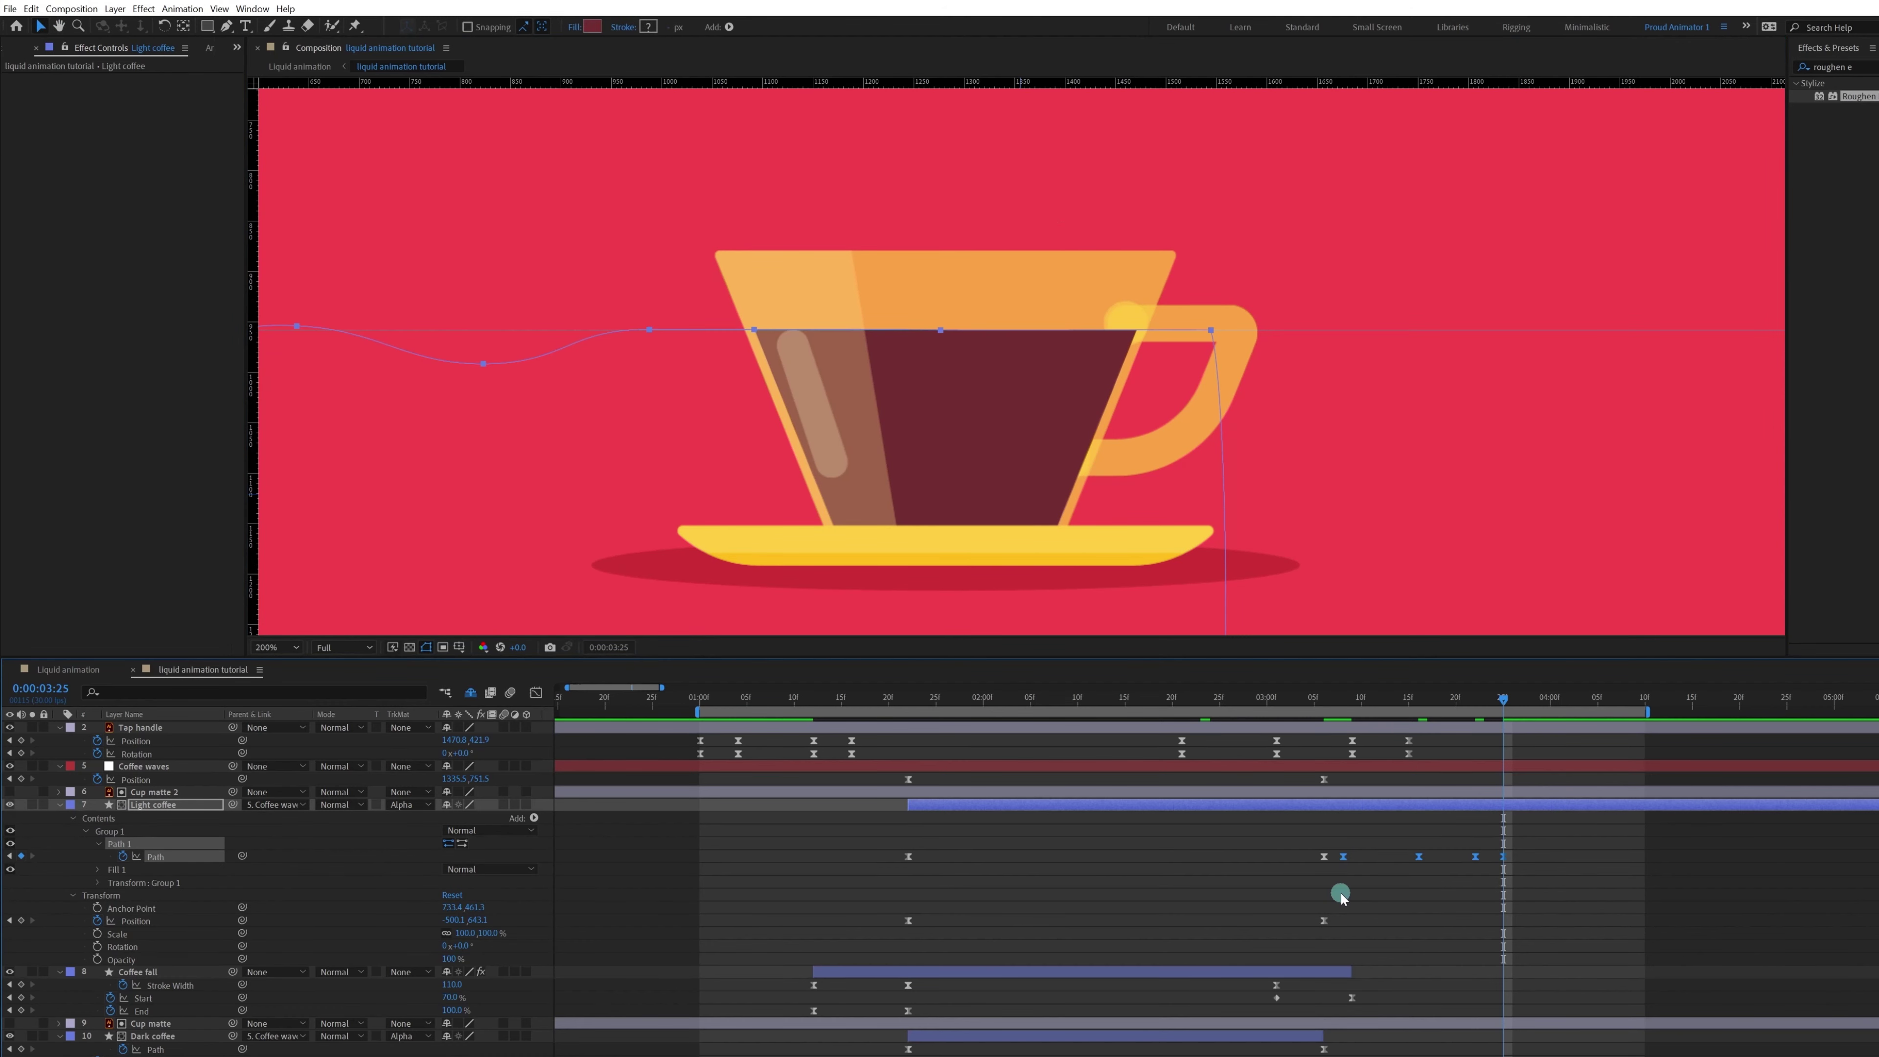
pyautogui.click(1495, 886)
pyautogui.moveTo(1538, 846); pyautogui.dragTo(1393, 890)
pyautogui.moveTo(1561, 846); pyautogui.dragTo(1452, 876)
# Preview the whole pour and the settling coffee surface from 0:00:01:01.
pyautogui.click(709, 699)
pyautogui.scroll(-4, 764, 361)
pyautogui.press('space')
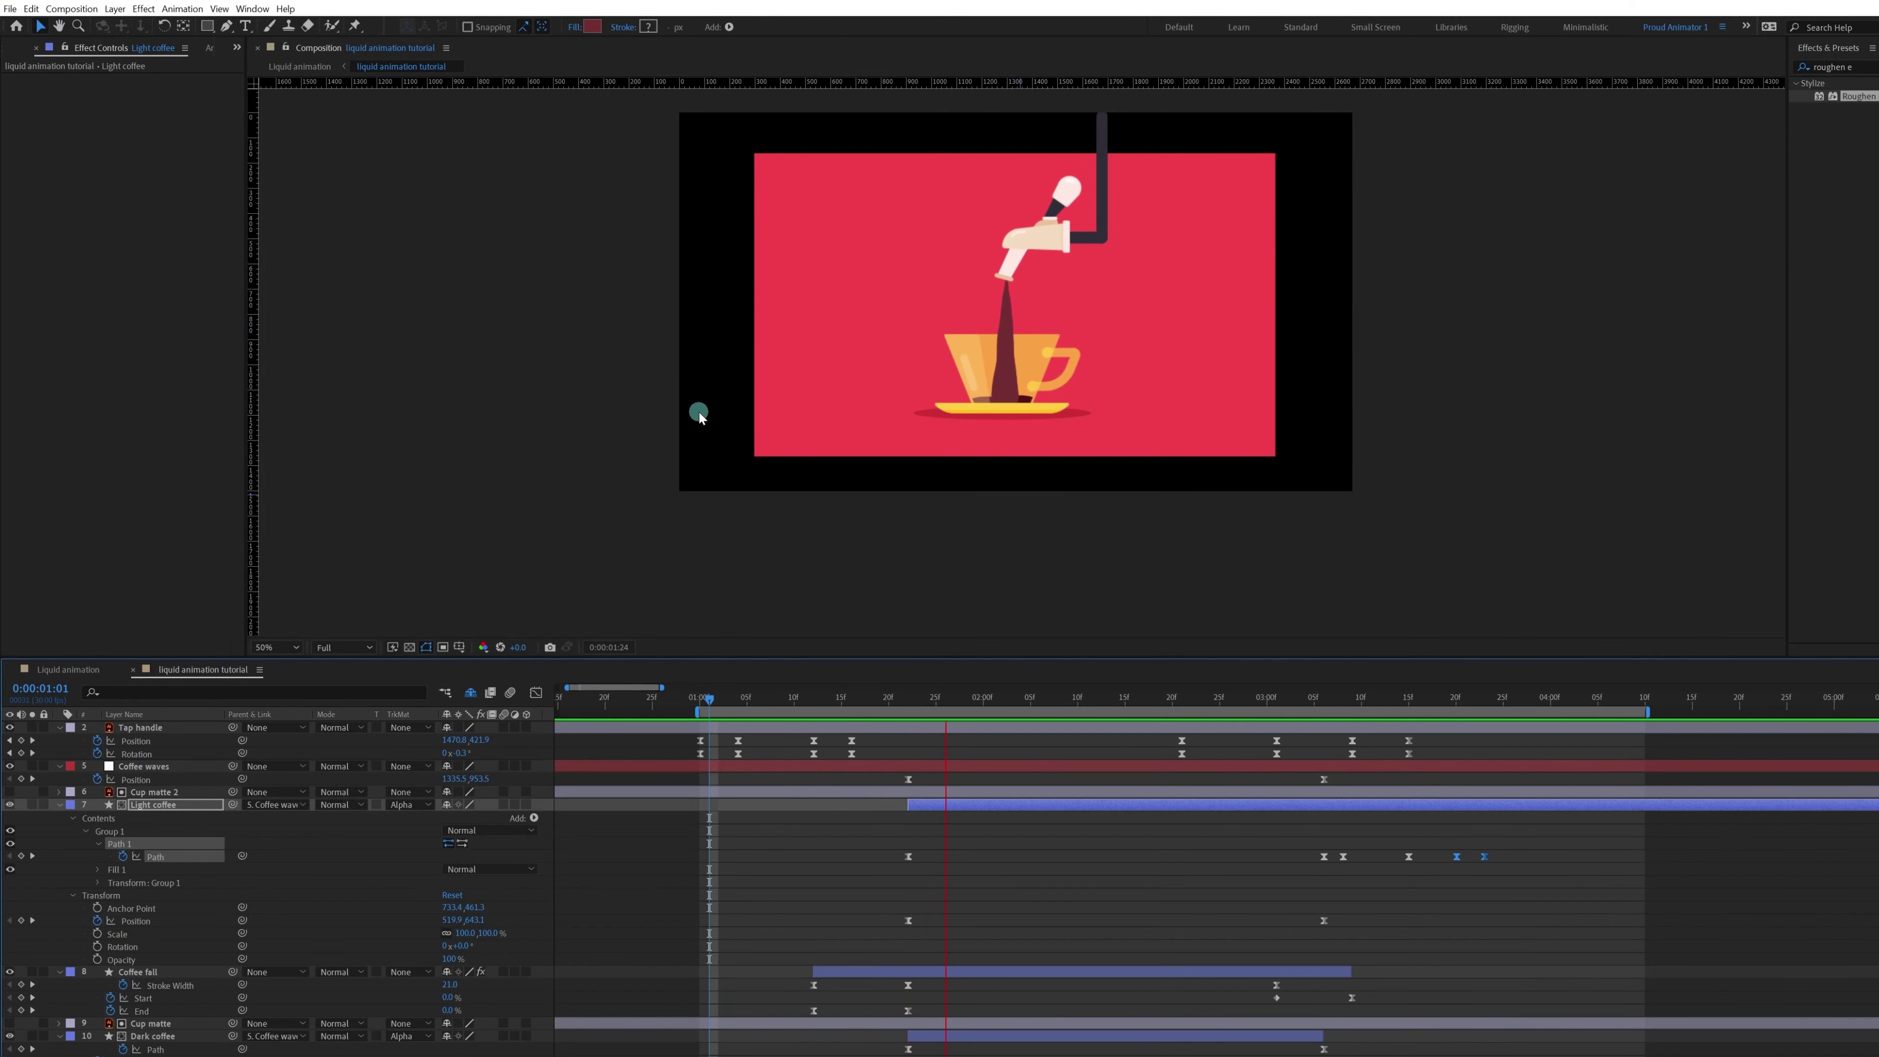